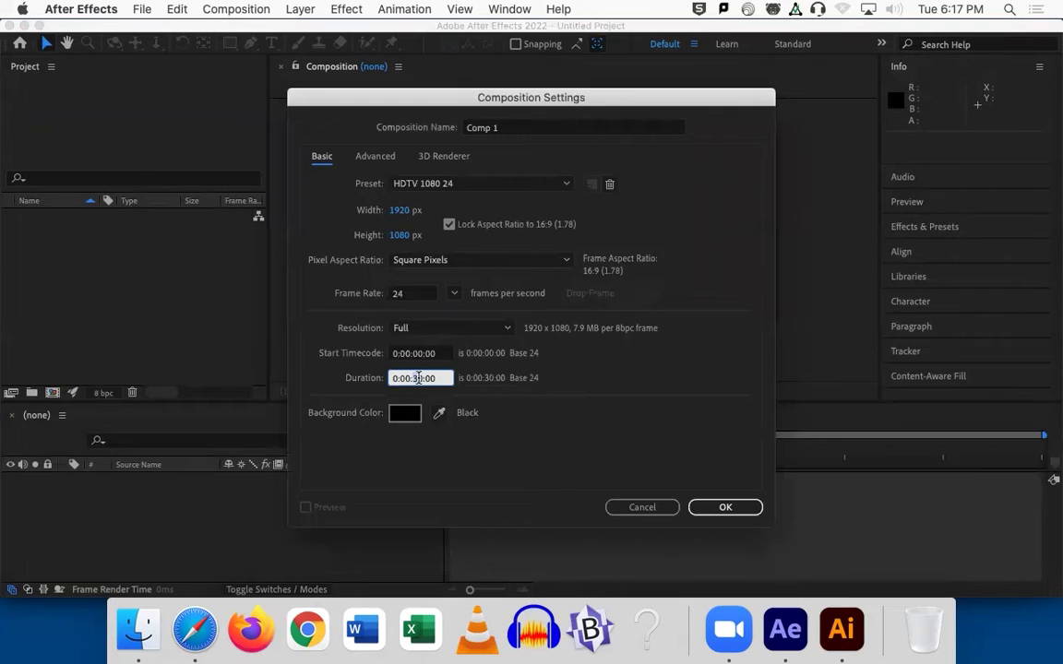
Create the 1920 x 1080, 24 fps composition lasting 10 seconds and draw a red rectangle about 225 x 284 px left of centre.
left_click(716, 510)
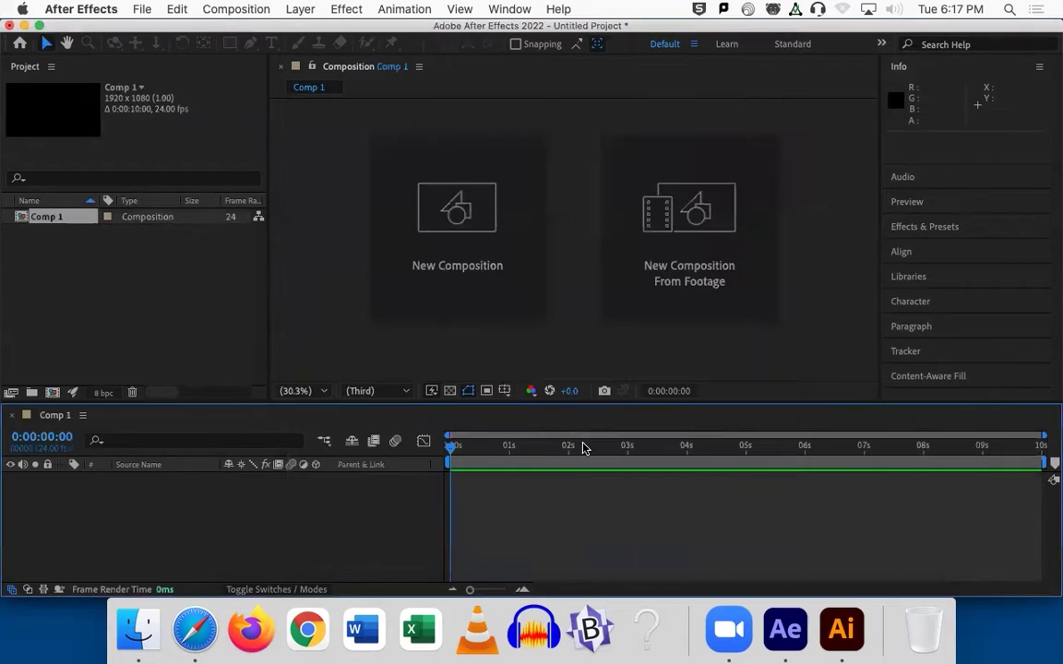
key("q")
left_click_drag(468, 191, 527, 262)
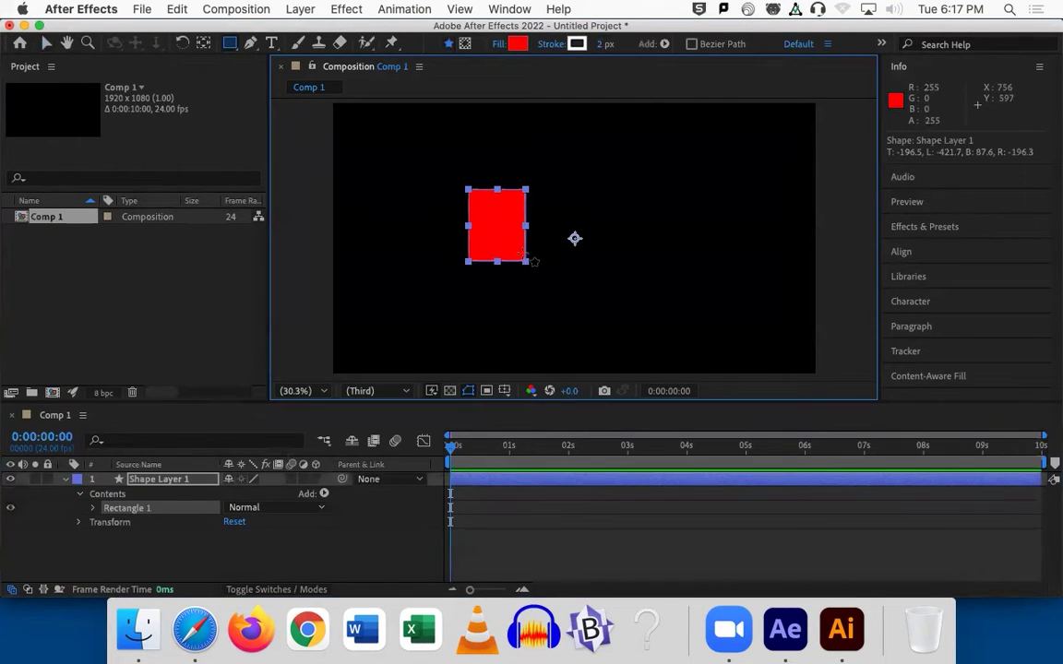
Enlarge the red rectangle layer to about 184% width and 202% height and reposition it left of the composition's centre.
left_click(204, 44)
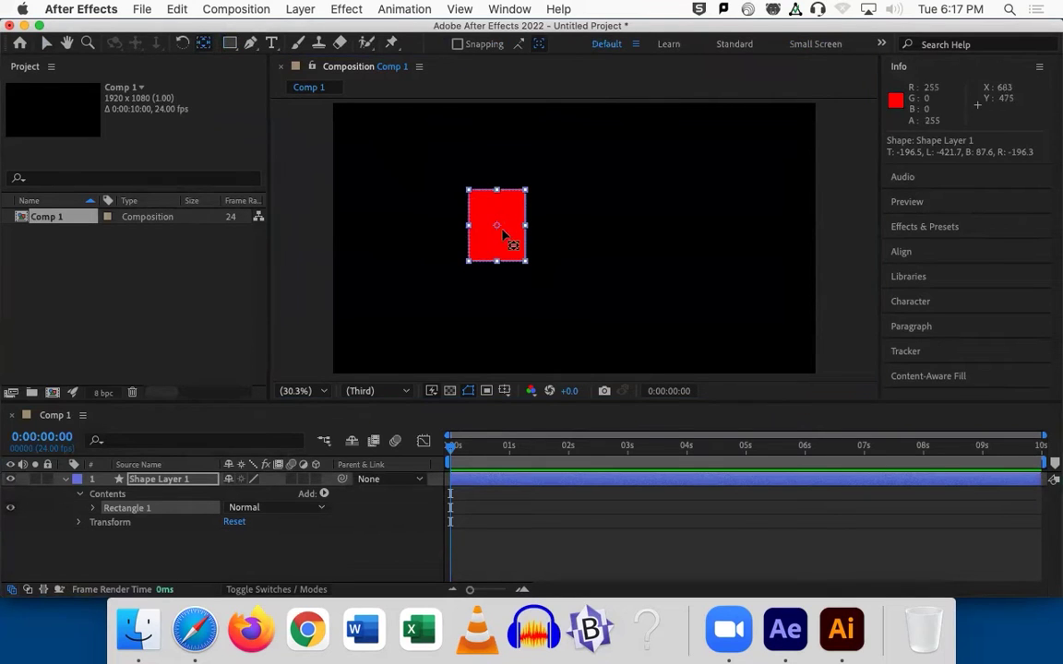
left_click(519, 501)
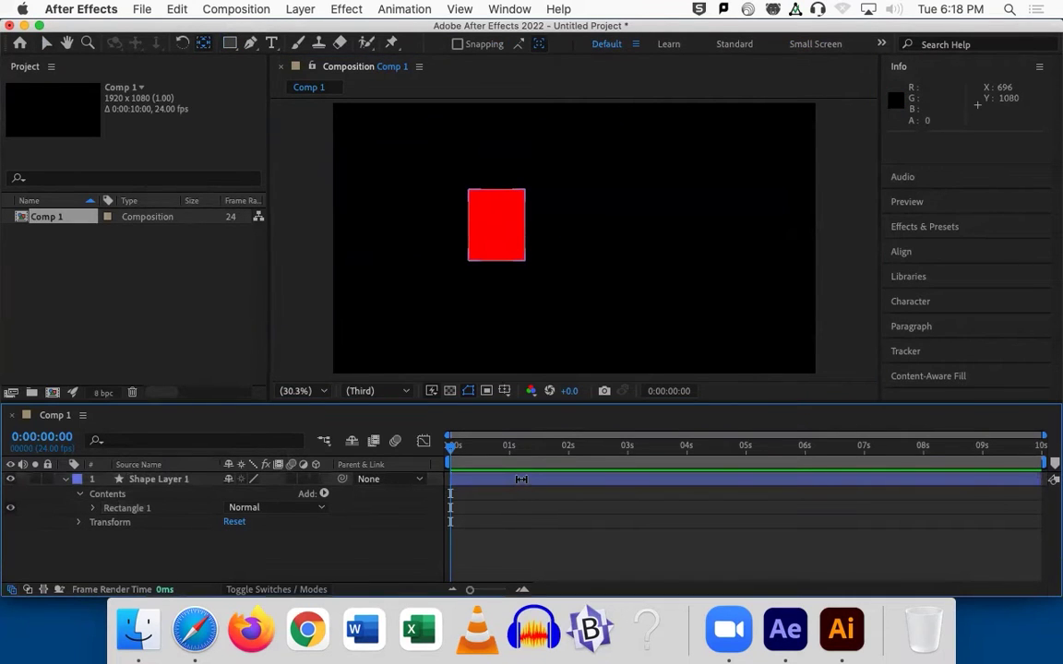
left_click(47, 43)
left_click(481, 218)
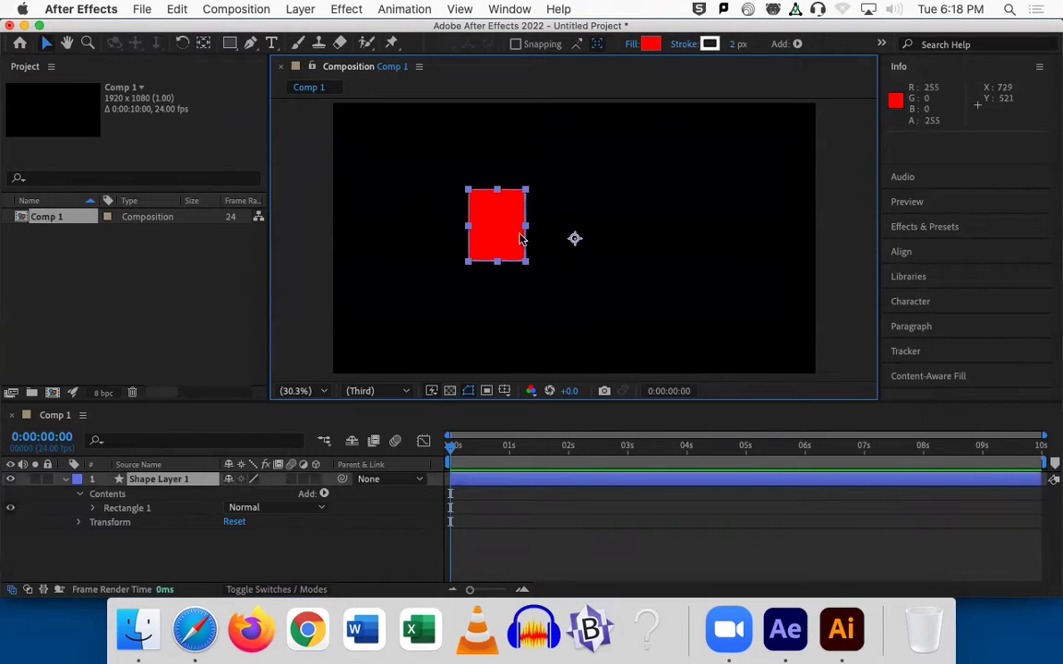
left_click_drag(525, 231, 486, 223)
left_click_drag(431, 262, 428, 287)
left_click_drag(429, 233, 516, 251)
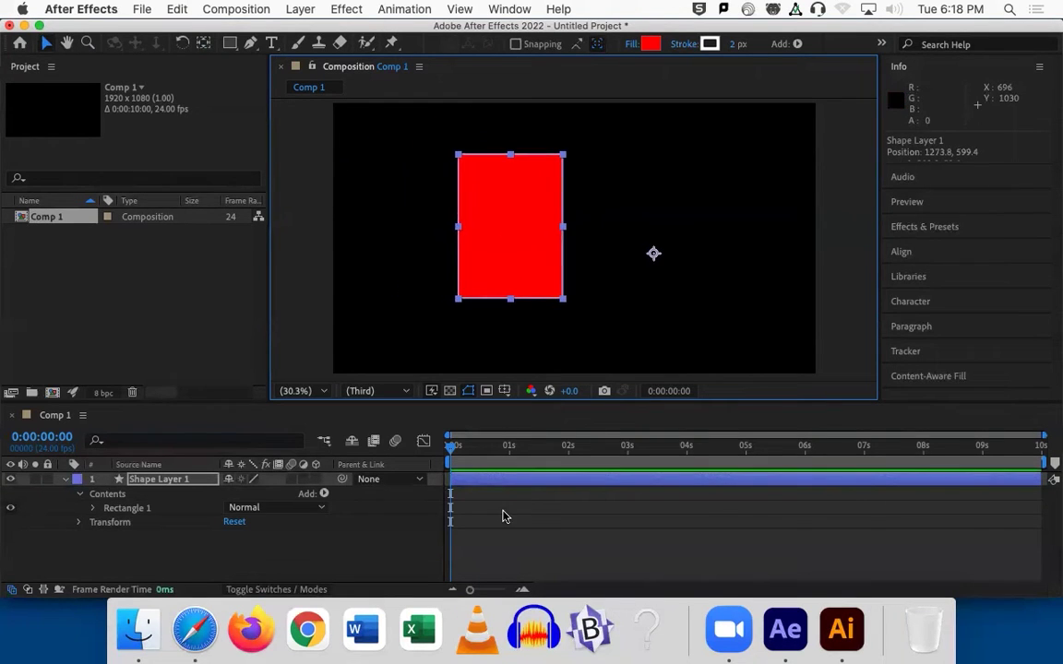
Move Shape Layer 1's anchor point to the middle of the rectangle's top edge.
left_click(491, 524)
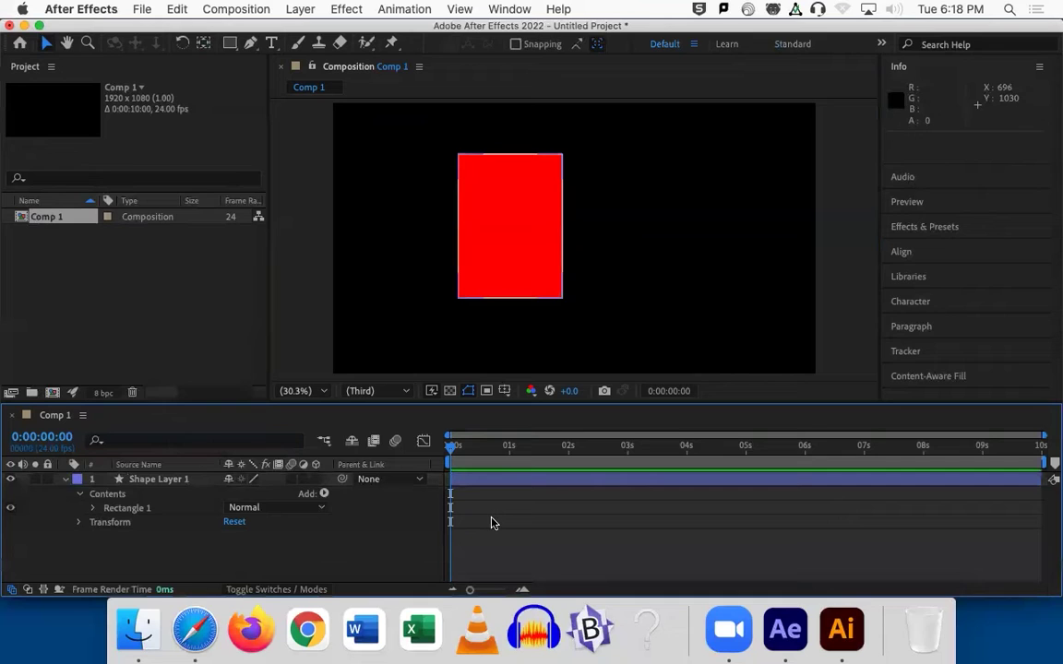
left_click(504, 484)
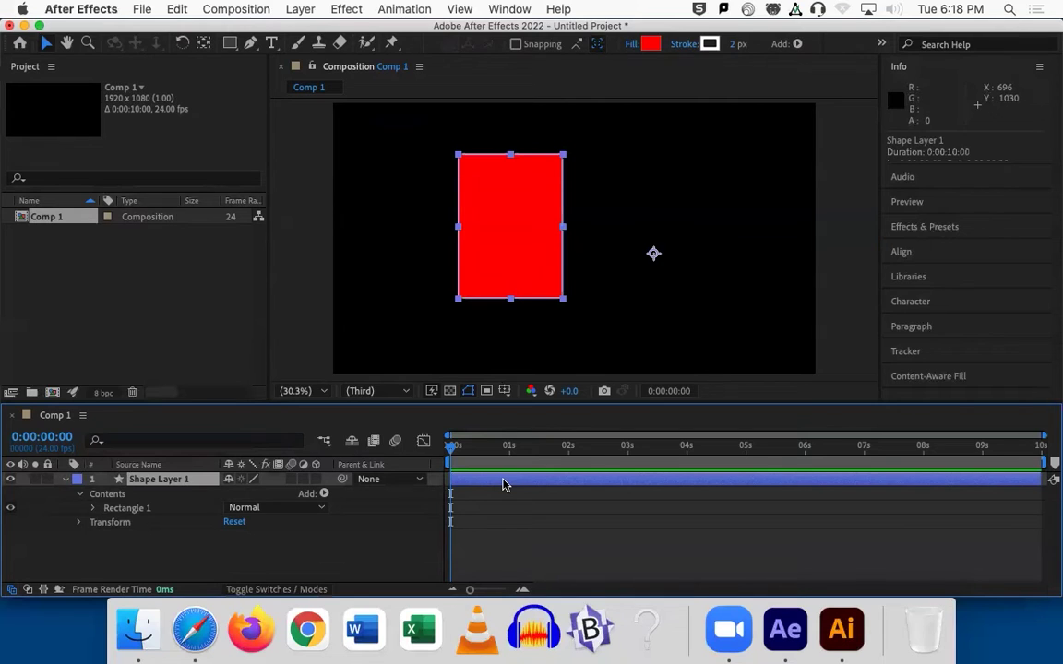
left_click(524, 524)
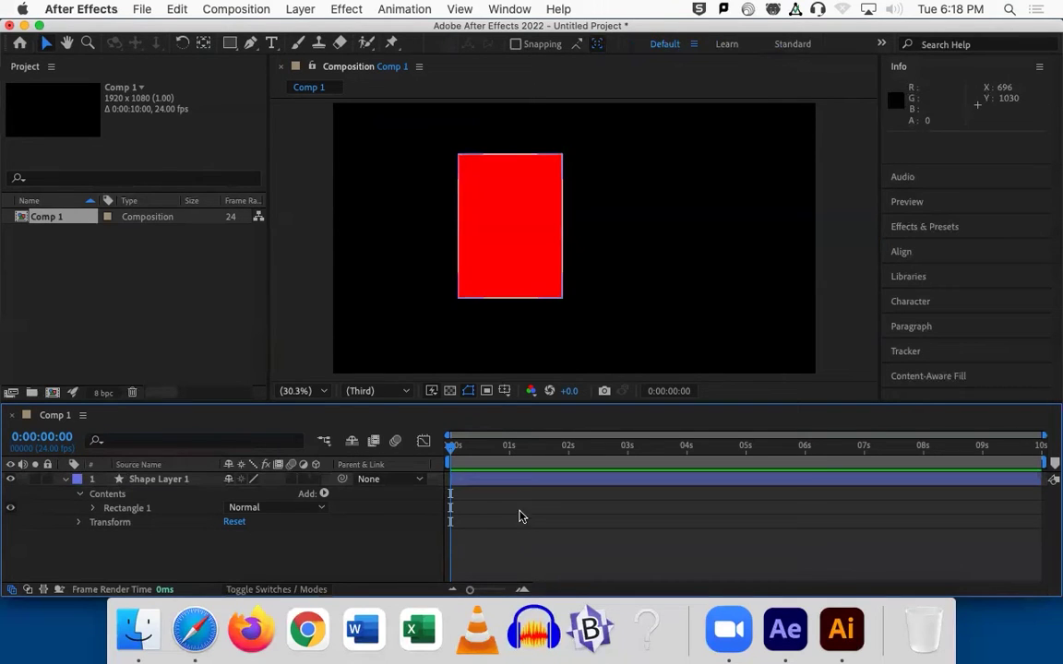
left_click(519, 485)
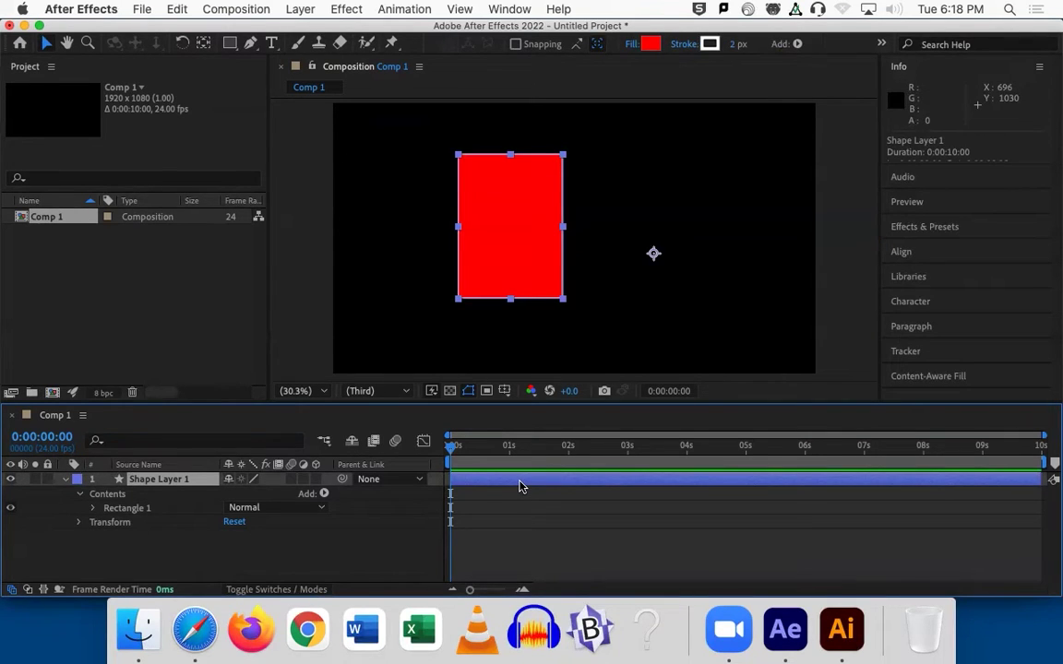
left_click(203, 45)
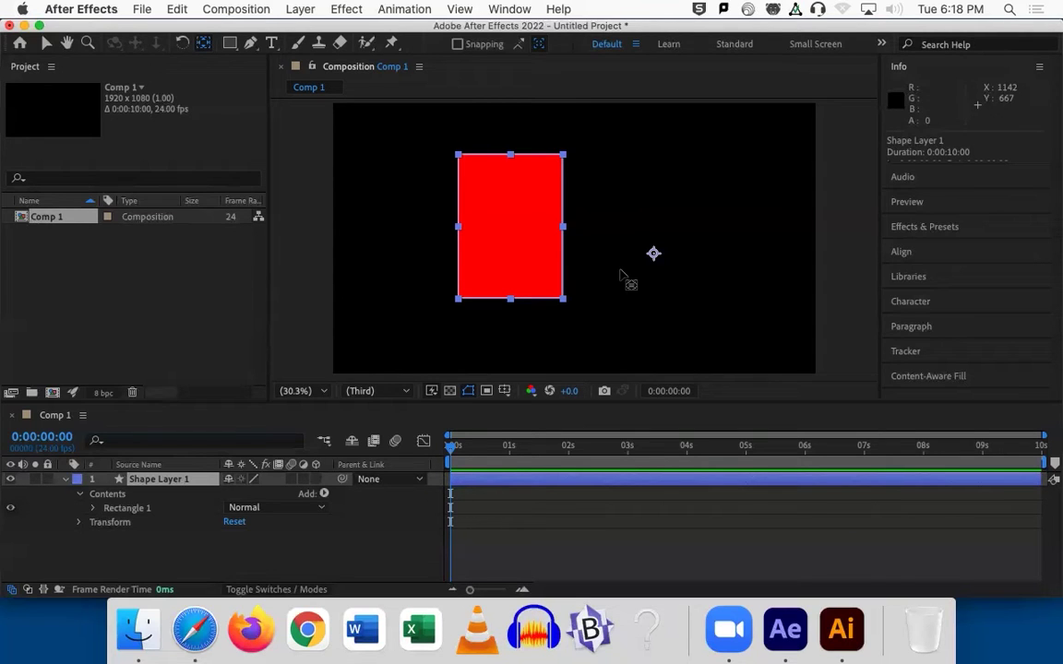
left_click_drag(653, 252, 509, 151)
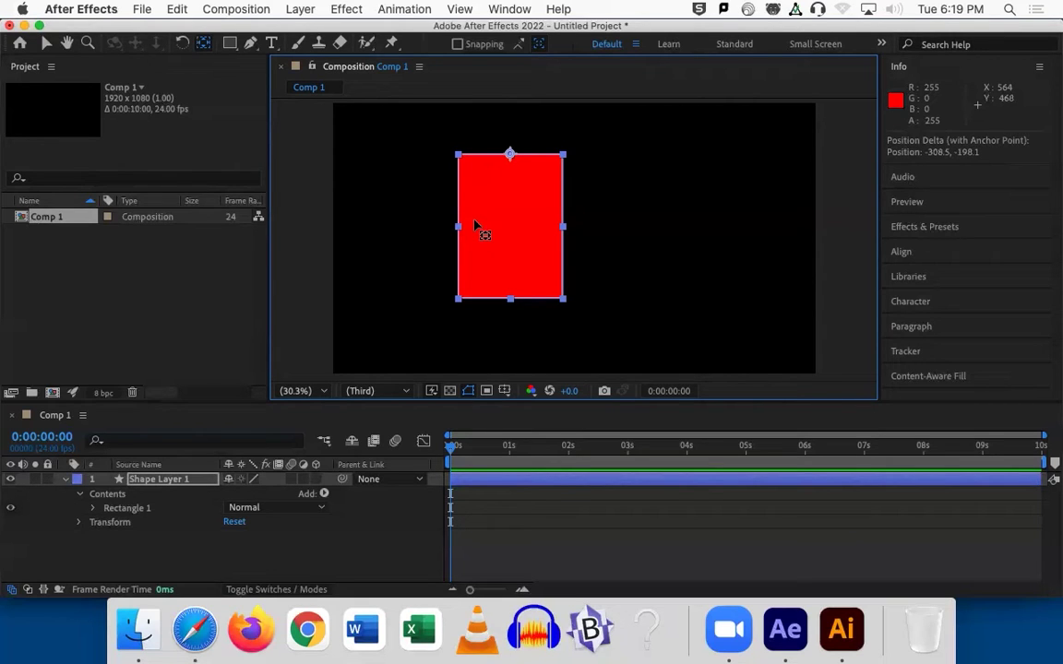
key("v")
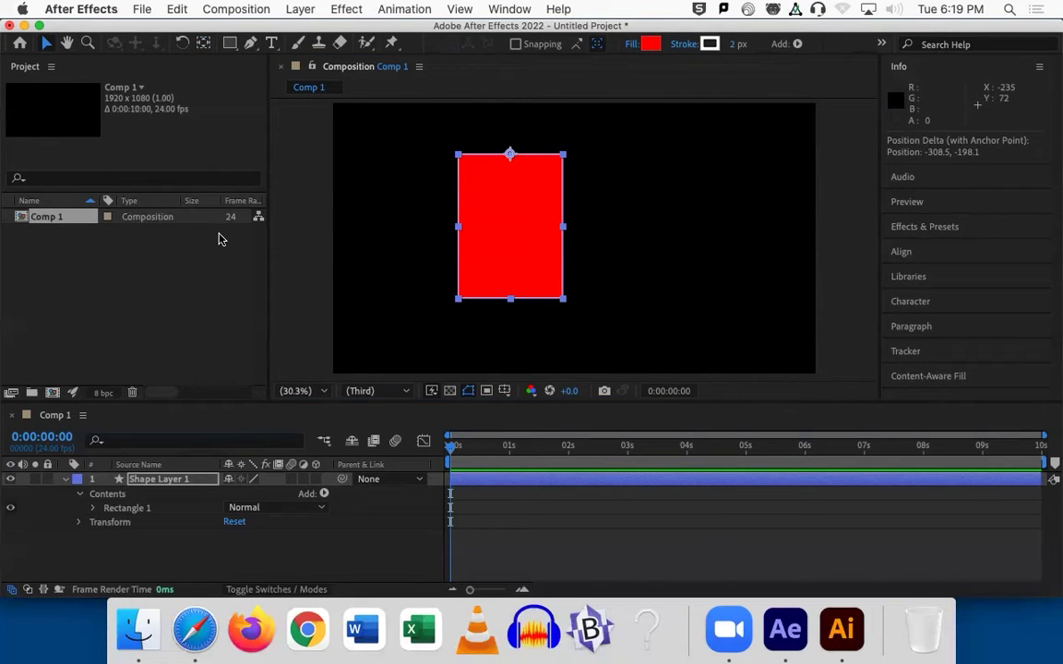
Set a Scale keyframe on Shape Layer 1 at 0:00:00:09 with proportions unlinked and a vertical scale of 0%.
left_click_drag(453, 446, 558, 450)
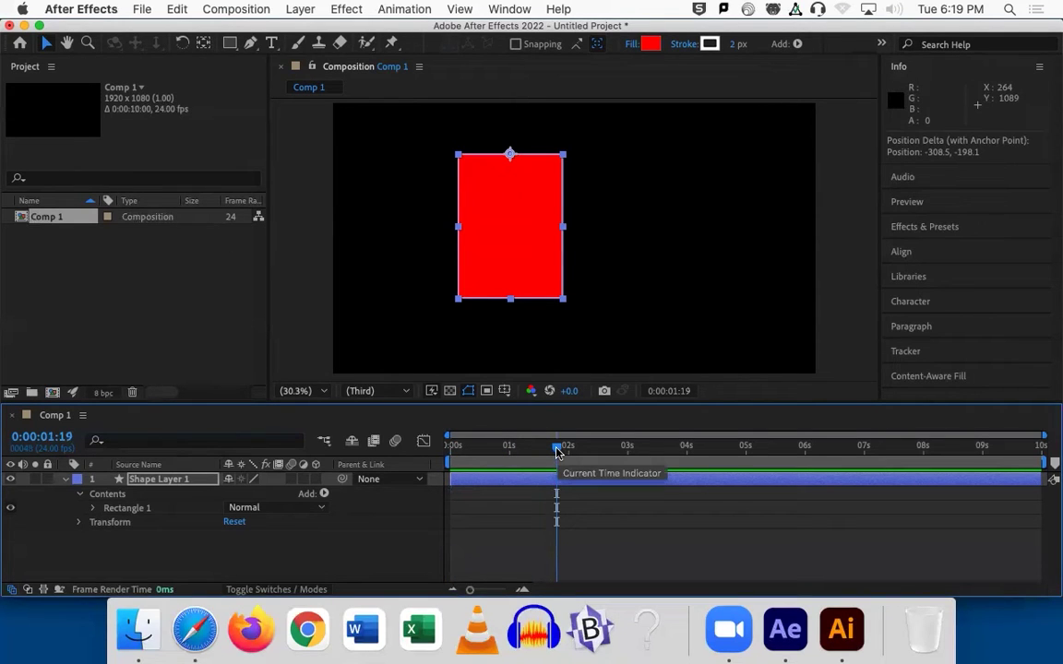
left_click_drag(558, 450, 472, 452)
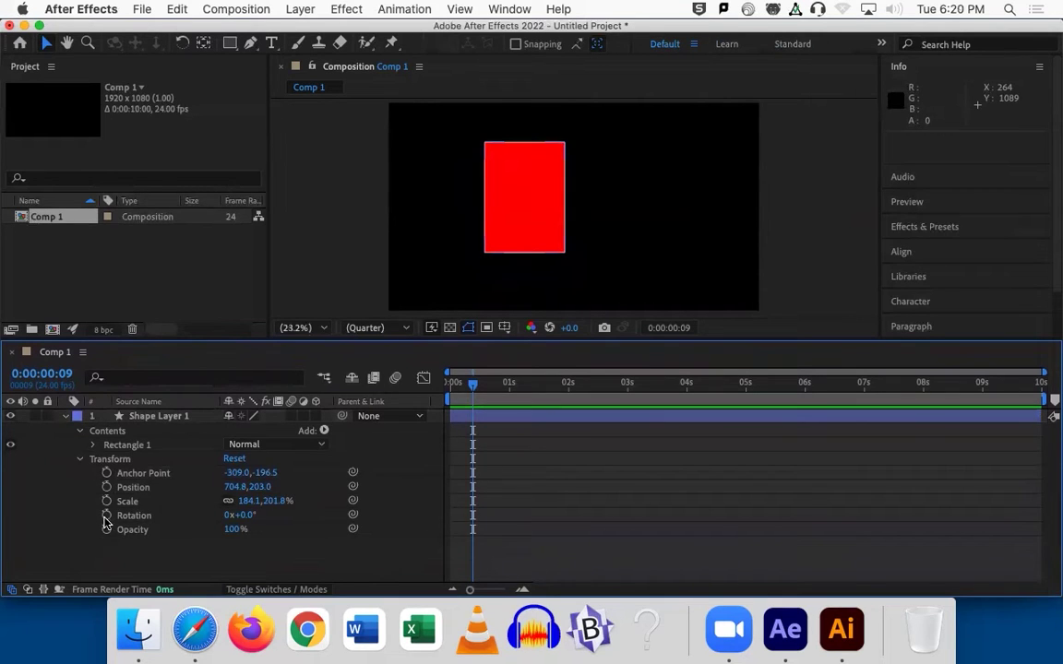
left_click(107, 501)
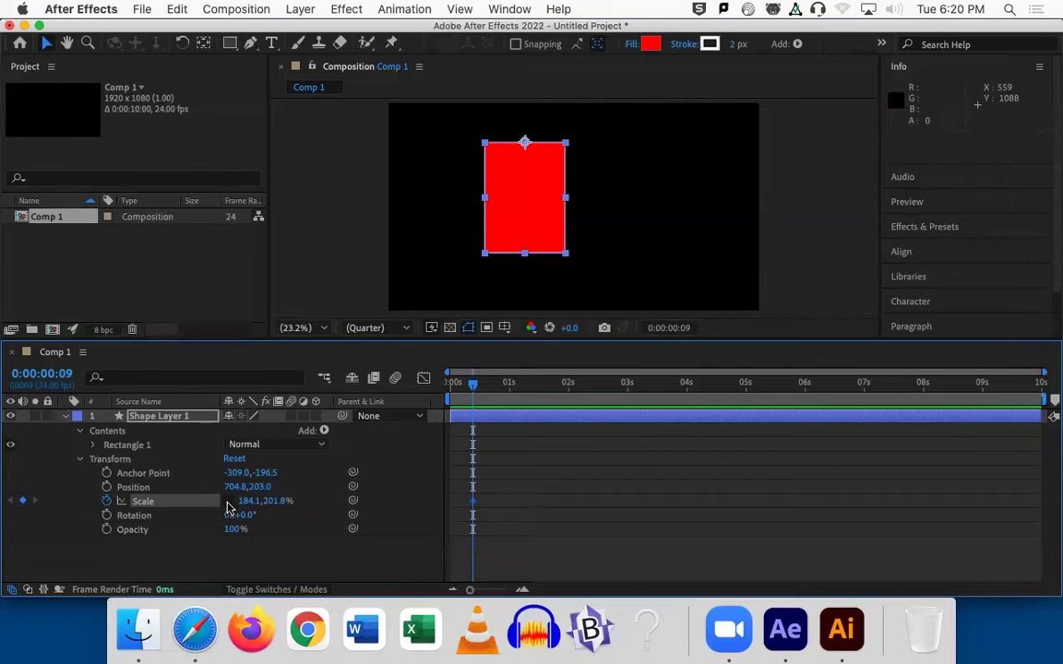
left_click(277, 503)
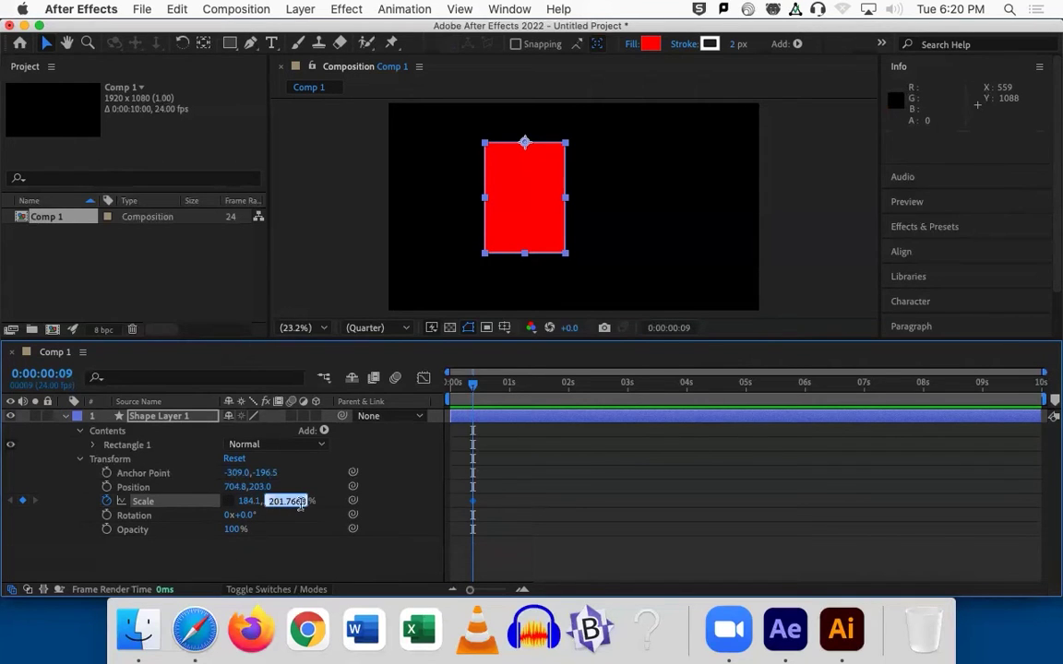
type("0")
key("Return")
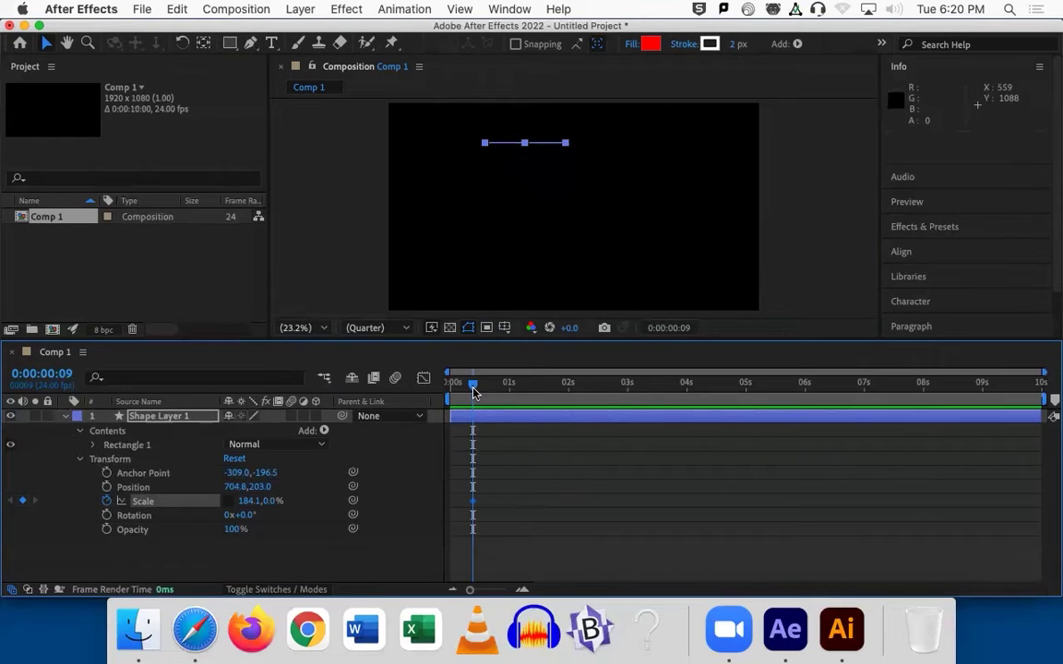
Add a second Scale keyframe at 0:00:01:20 with the vertical scale set to 205%.
left_click_drag(473, 392, 562, 394)
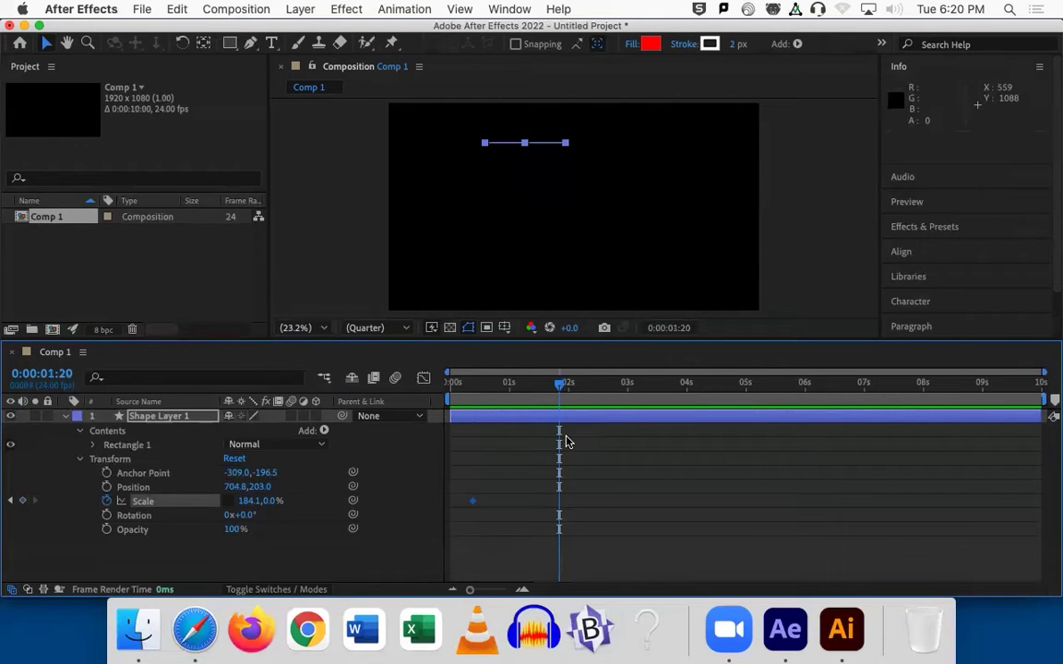
left_click(267, 501)
type("00.0")
key("Return")
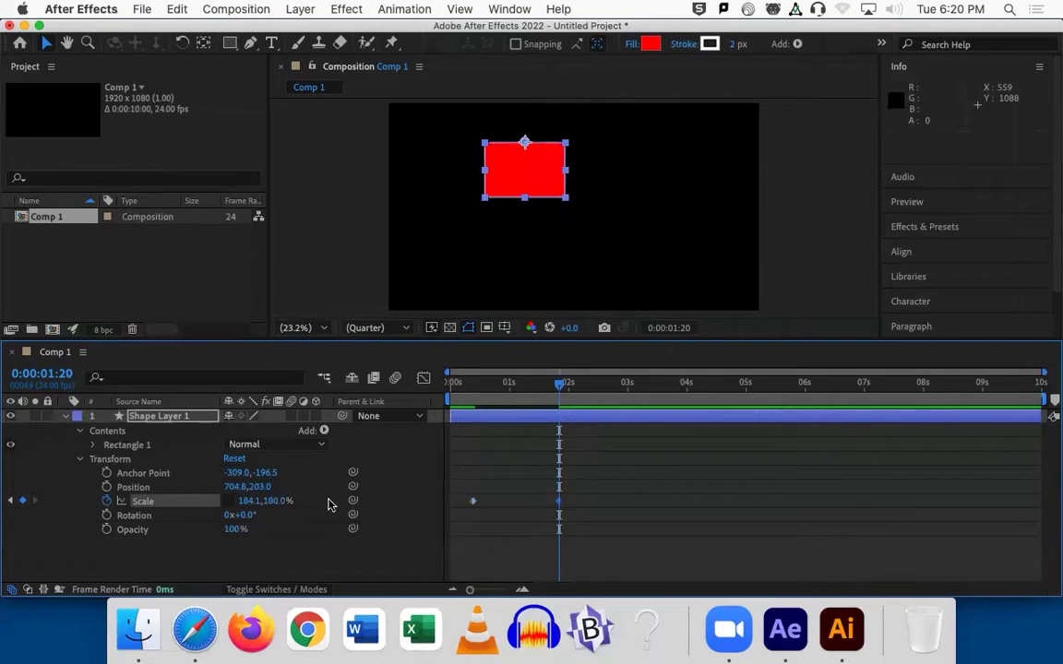
left_click_drag(269, 505, 356, 499)
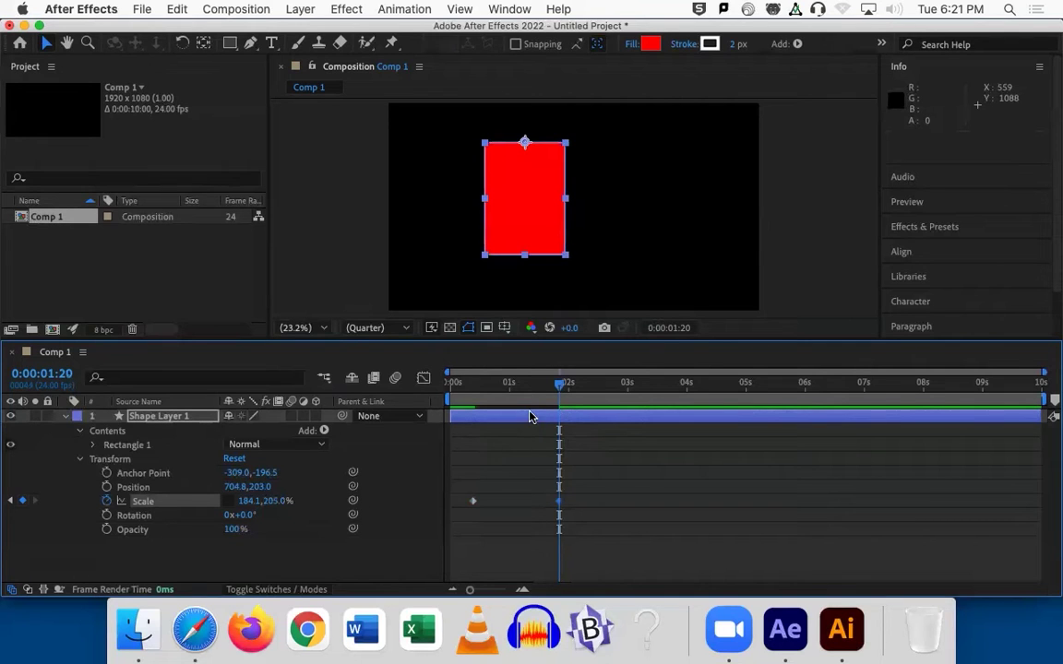
Shorten the work area to end at 0:00:02:03 and preview the scale animation.
left_click_drag(1043, 399, 532, 395)
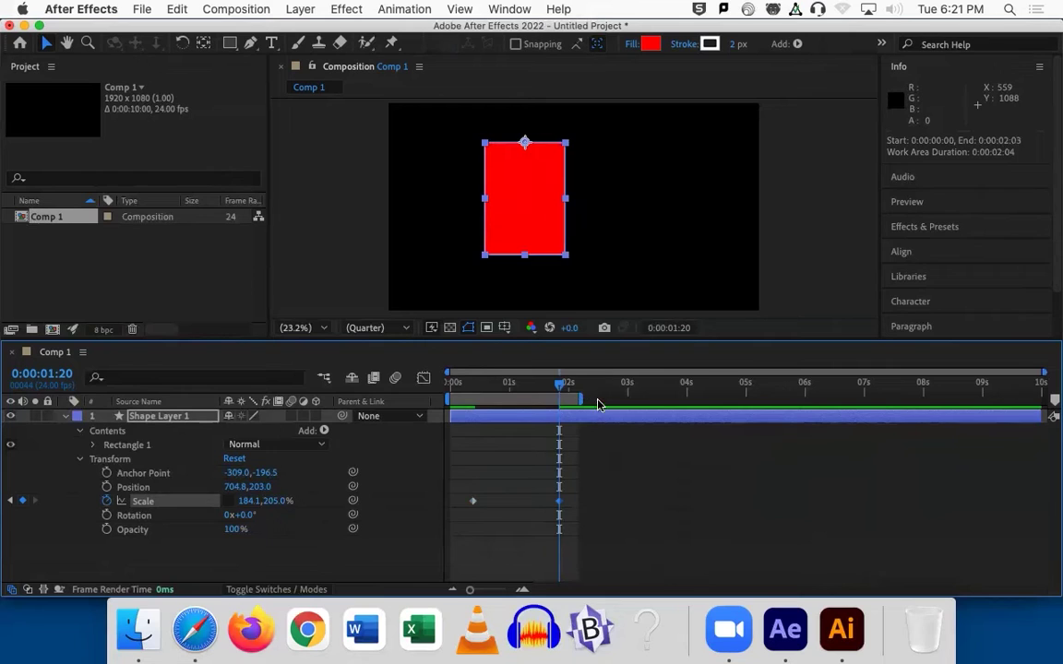
key("space")
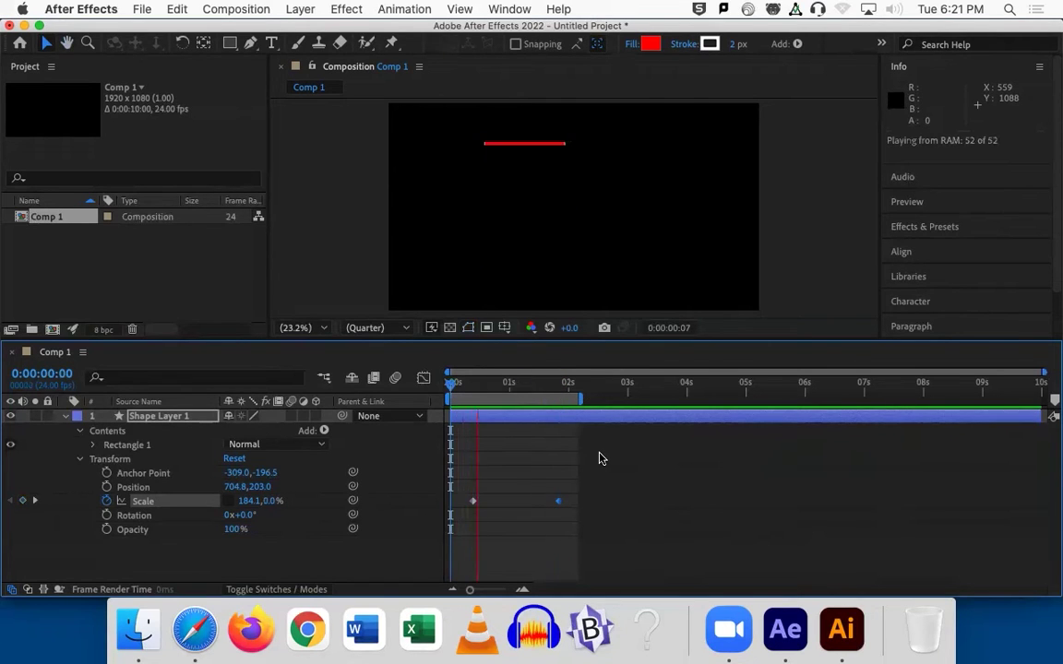
key("space")
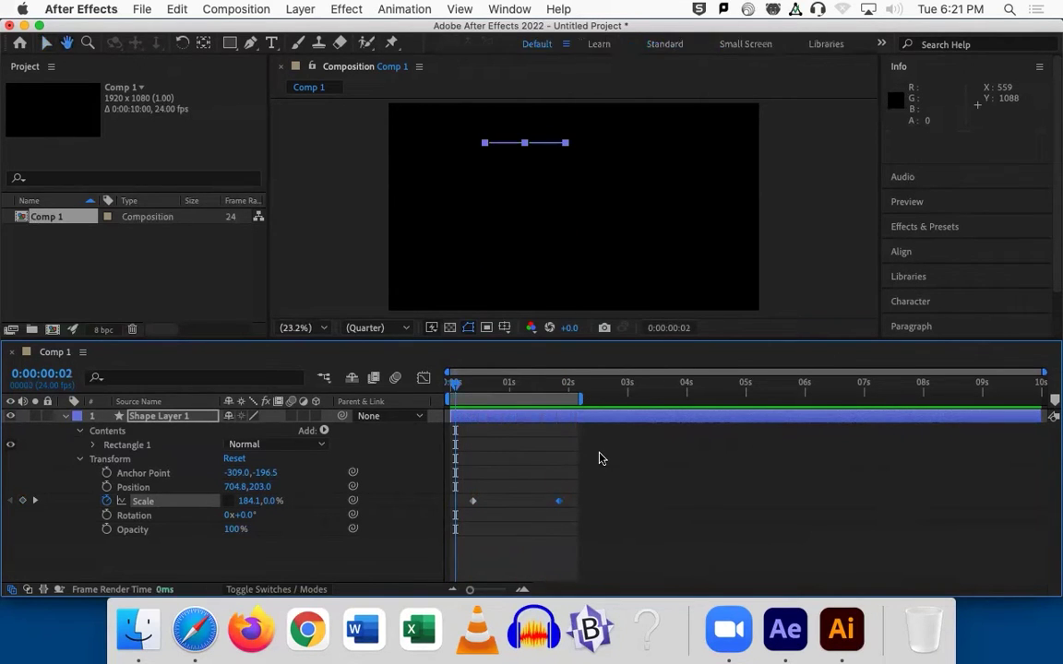
Apply Easy Ease to both Scale keyframes of Shape Layer 1.
left_click_drag(456, 384, 559, 390)
left_click(593, 465)
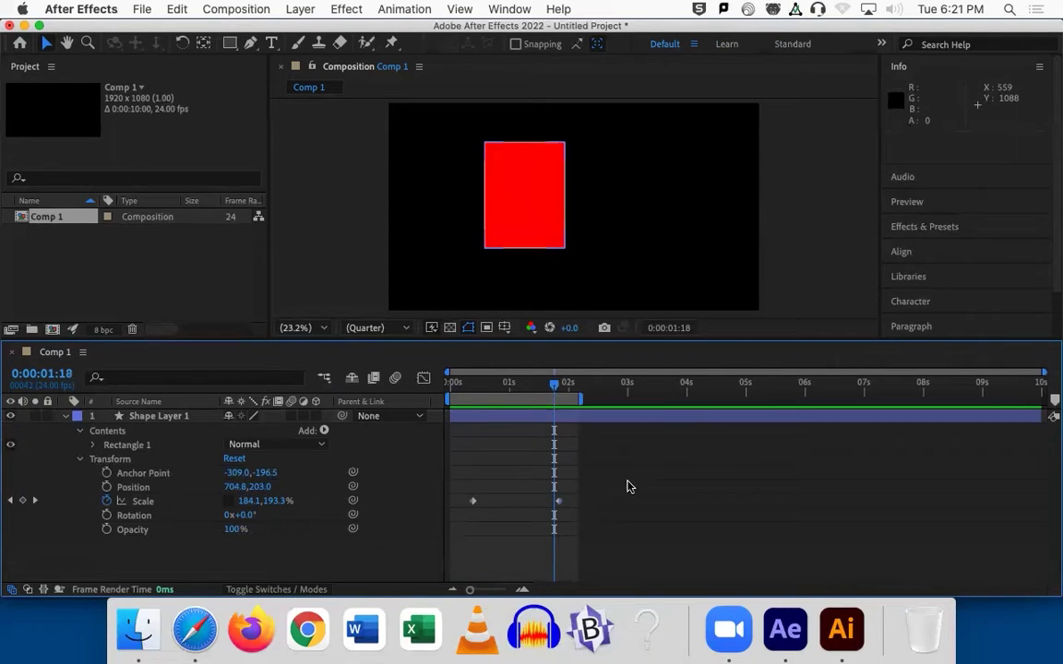
left_click_drag(627, 484, 464, 526)
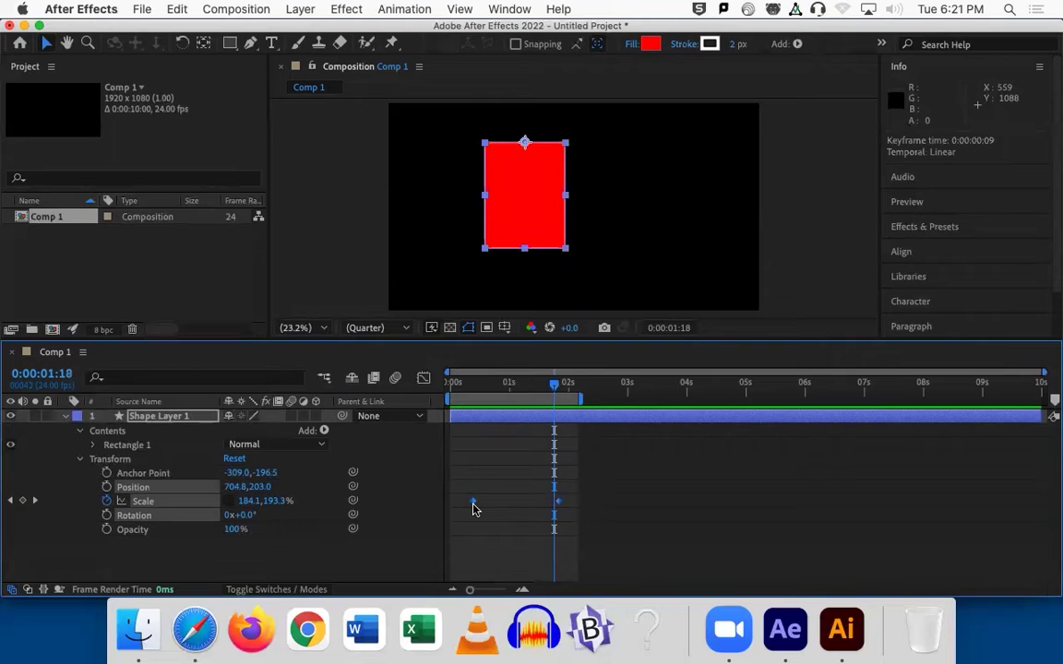
mouse_move(472, 504)
right_click(557, 507)
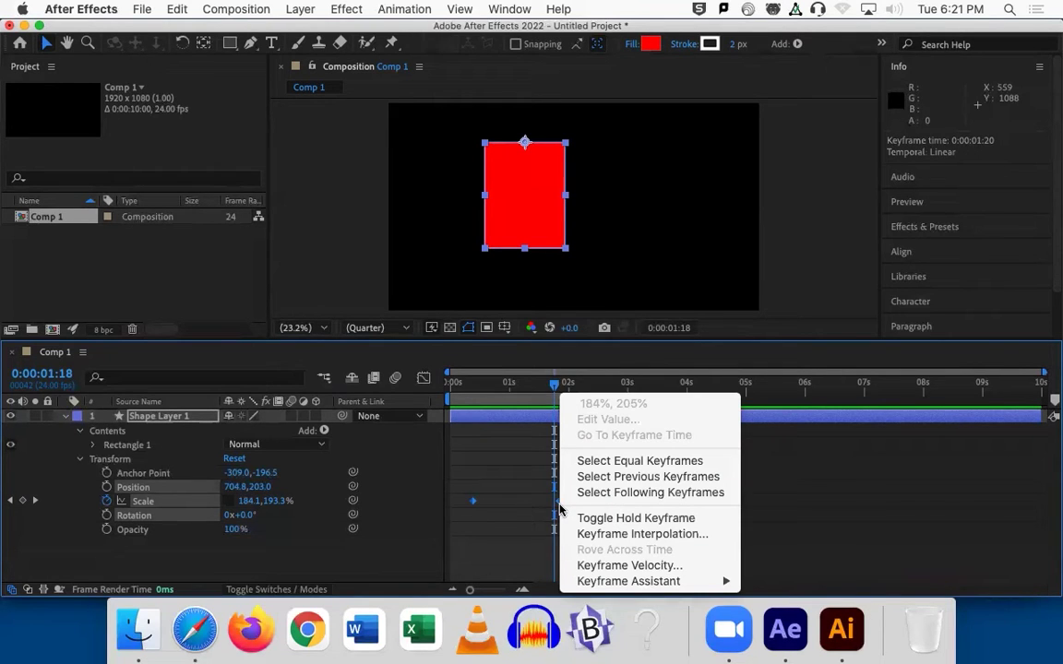
mouse_move(607, 582)
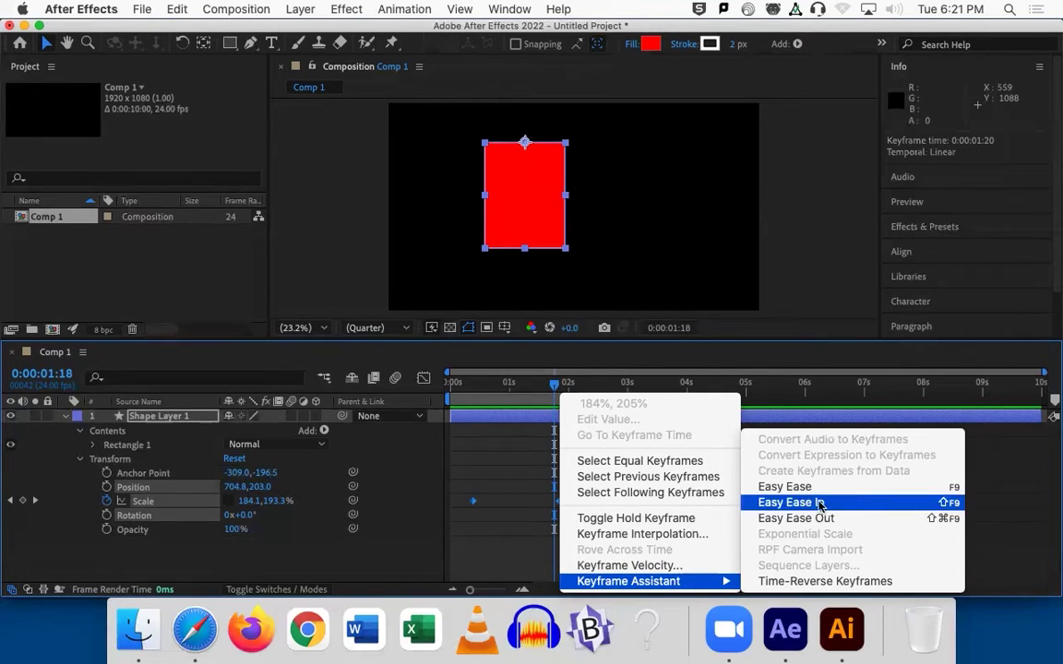
left_click(799, 486)
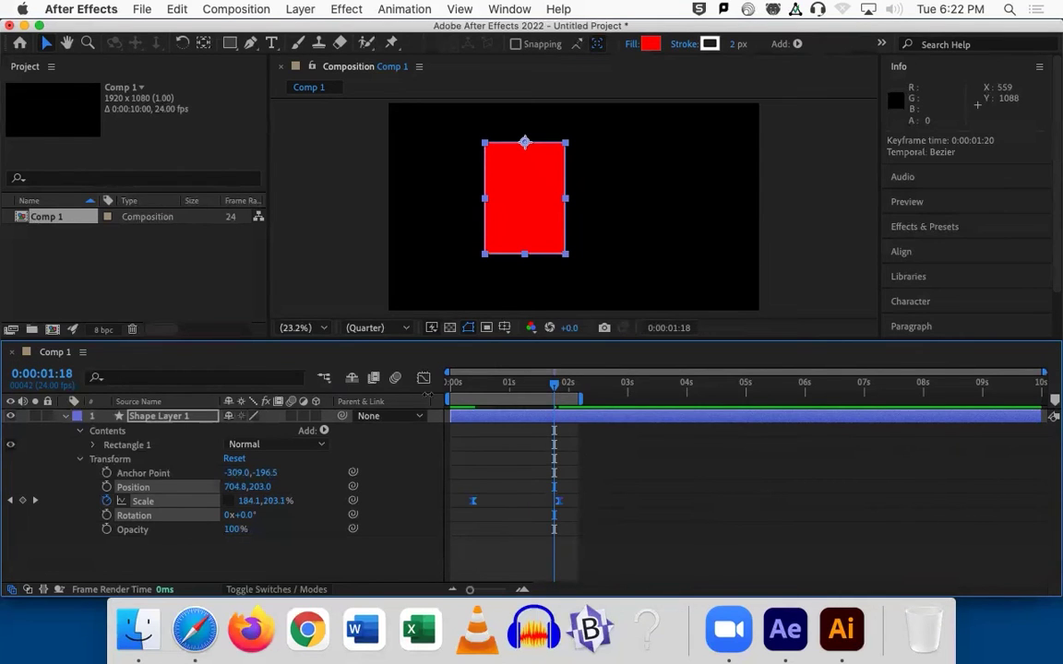
Open the Graph Editor with only the Scale property of Shape Layer 1 selected.
left_click(423, 378)
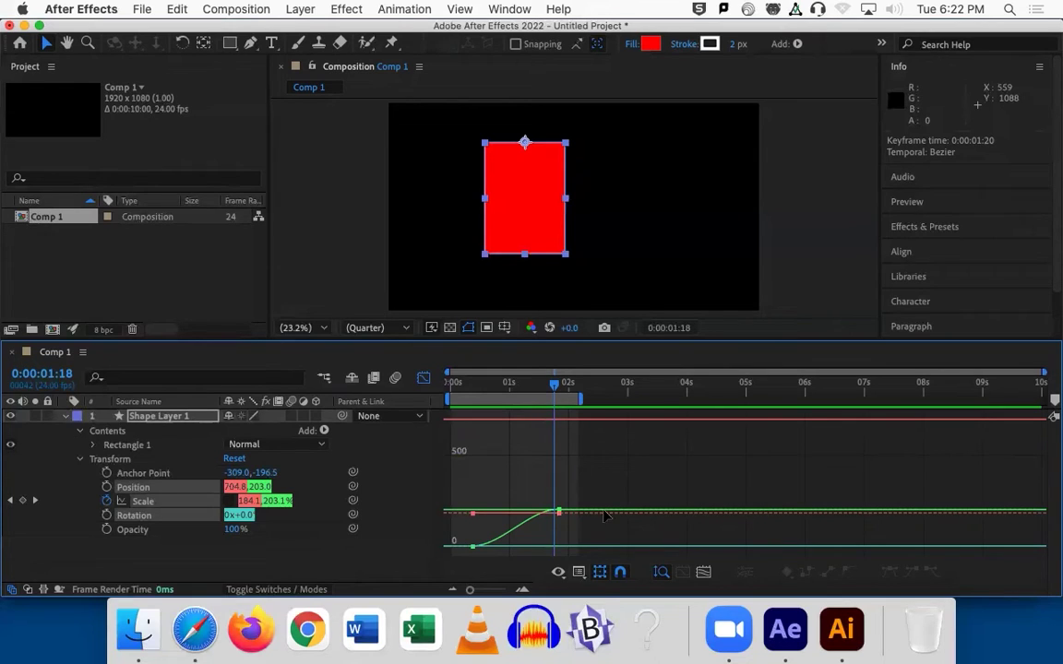
left_click(423, 379)
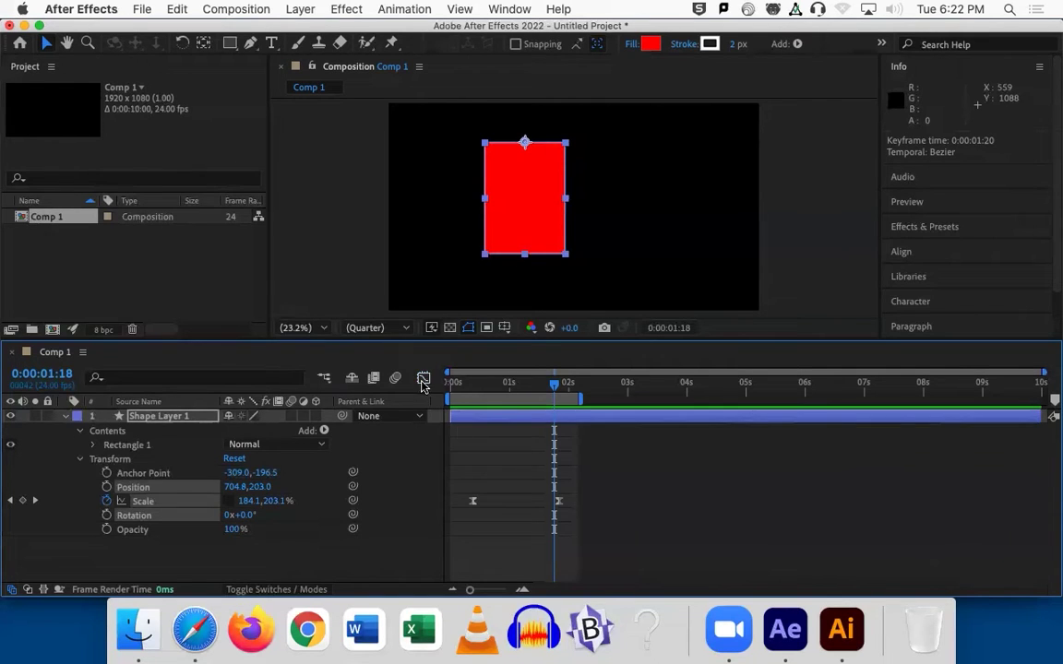
left_click(519, 417)
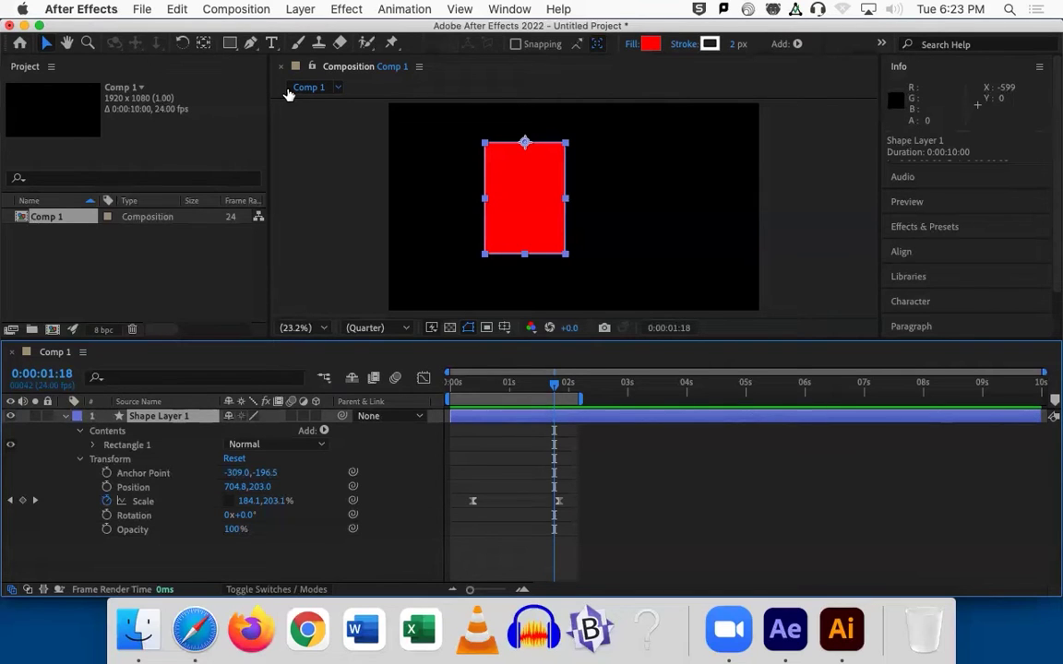
left_click(143, 502)
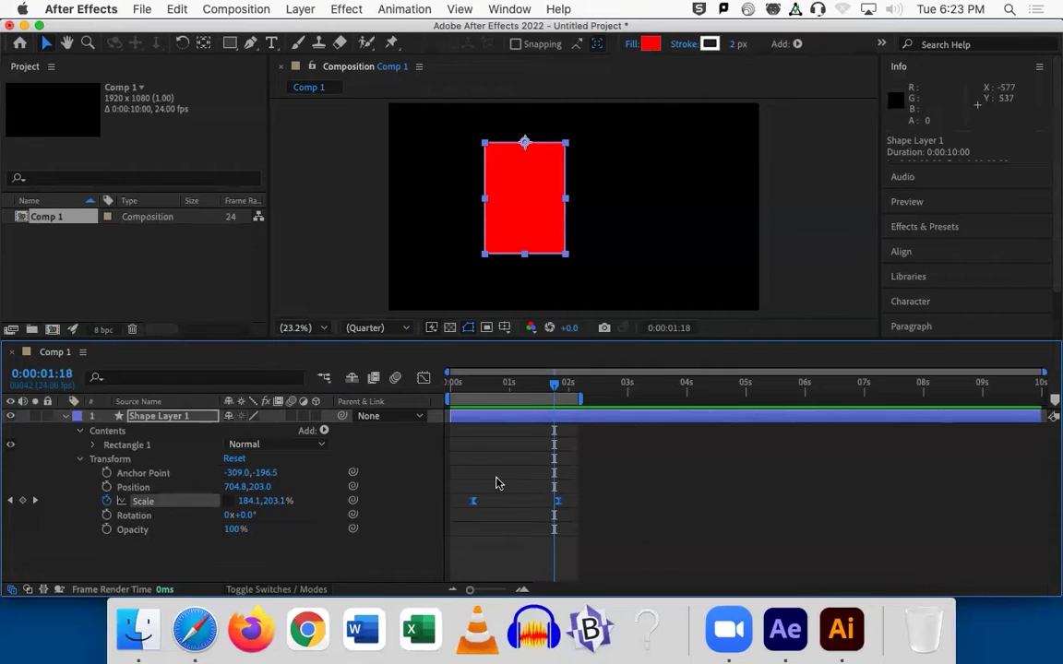
left_click(423, 380)
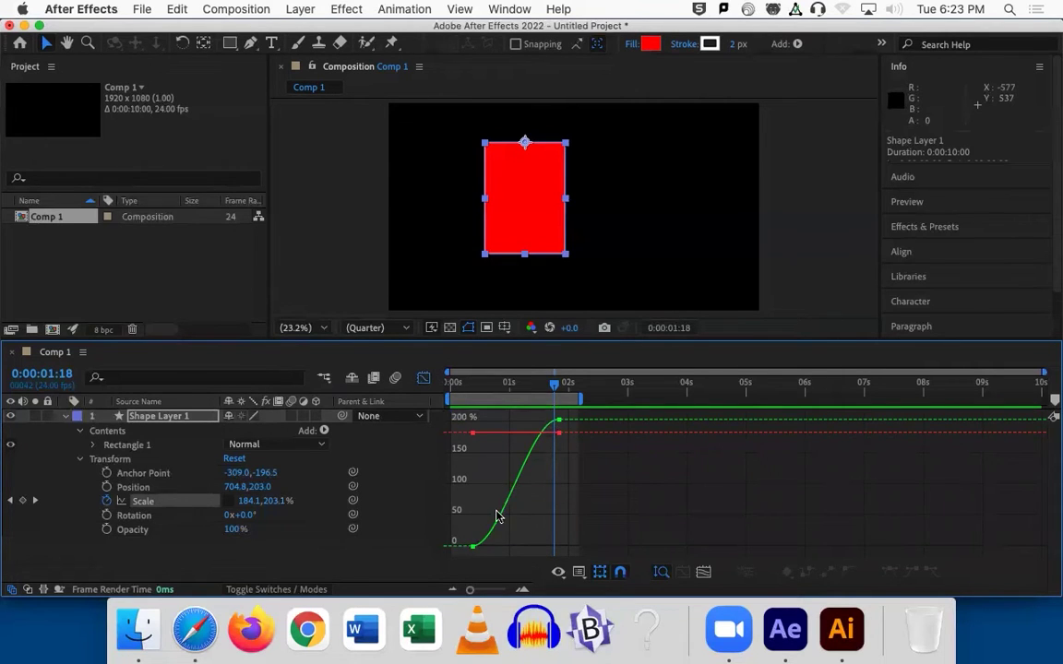
Switch the Graph Editor to the speed graph and select the Scale curve's keyframes.
left_click(559, 572)
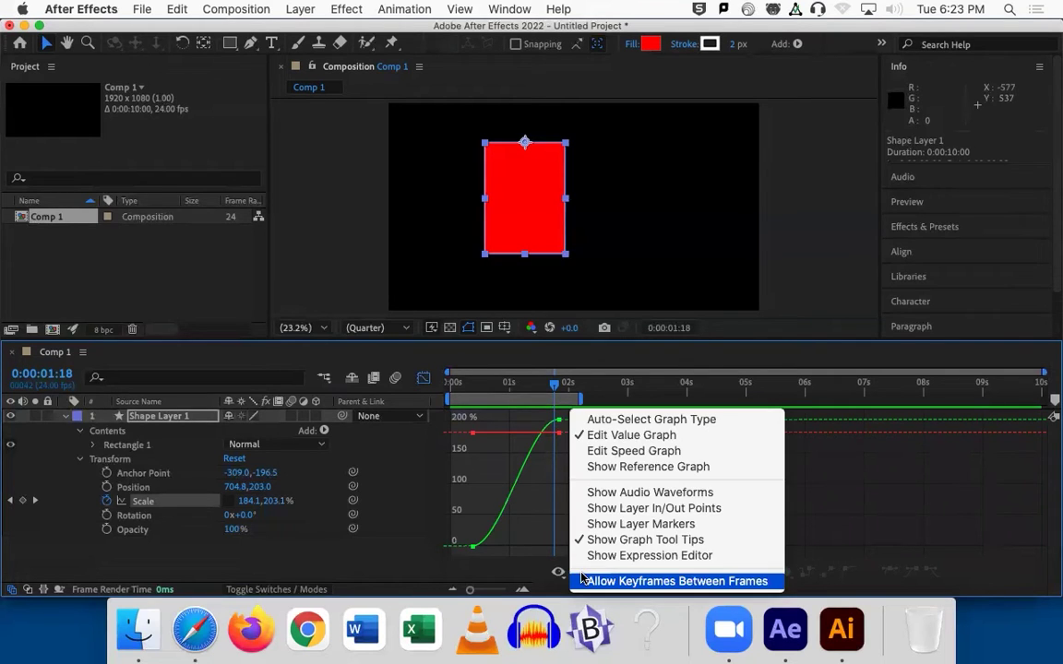
left_click(584, 434)
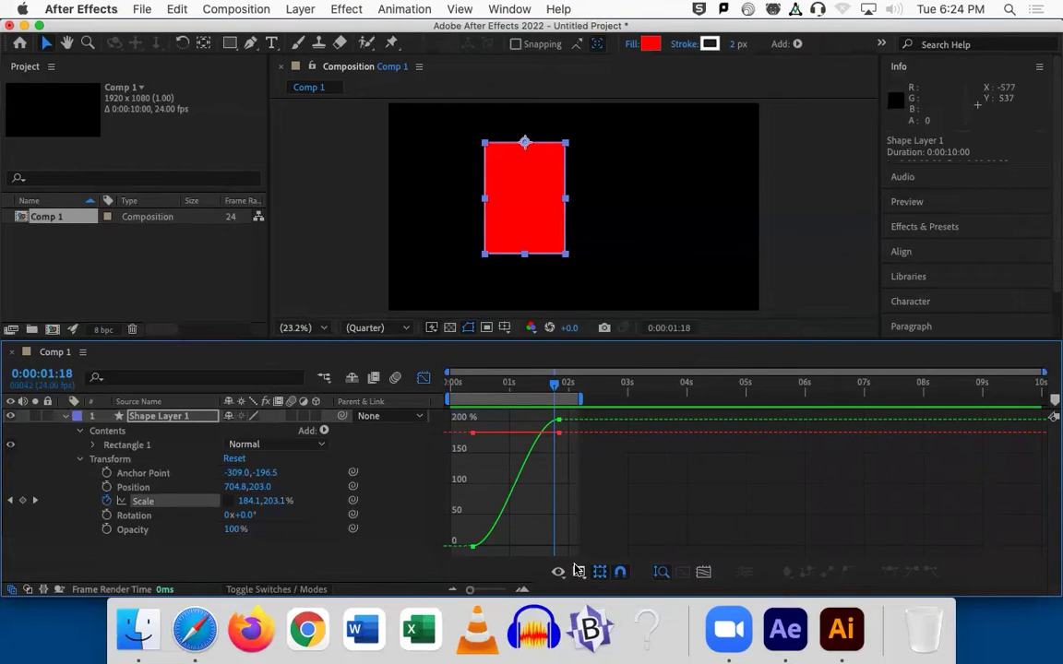
left_click(557, 573)
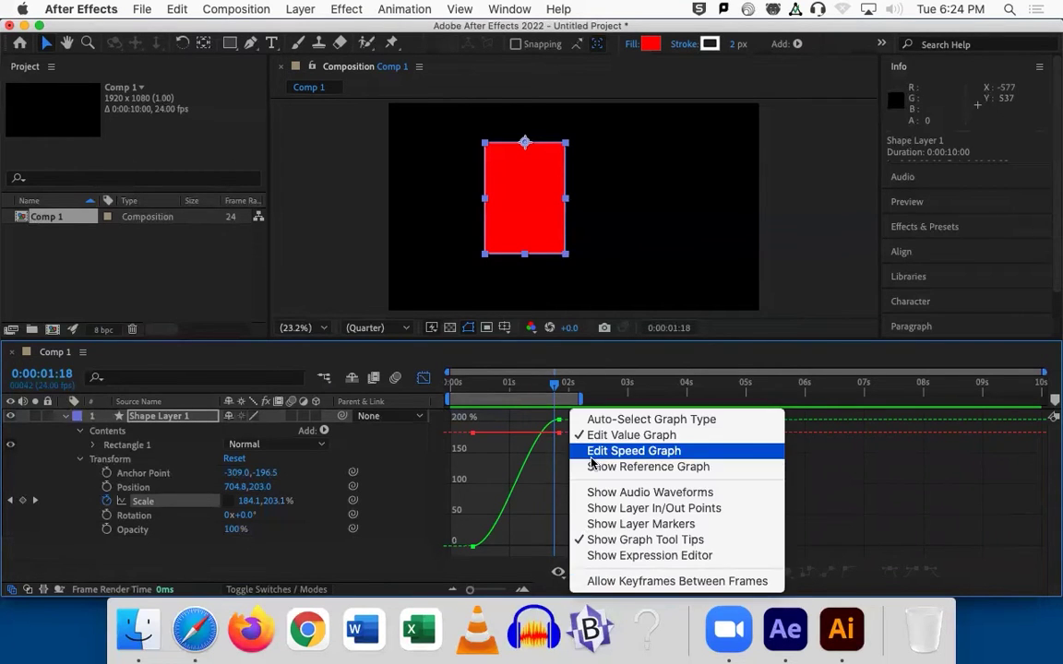
left_click(590, 454)
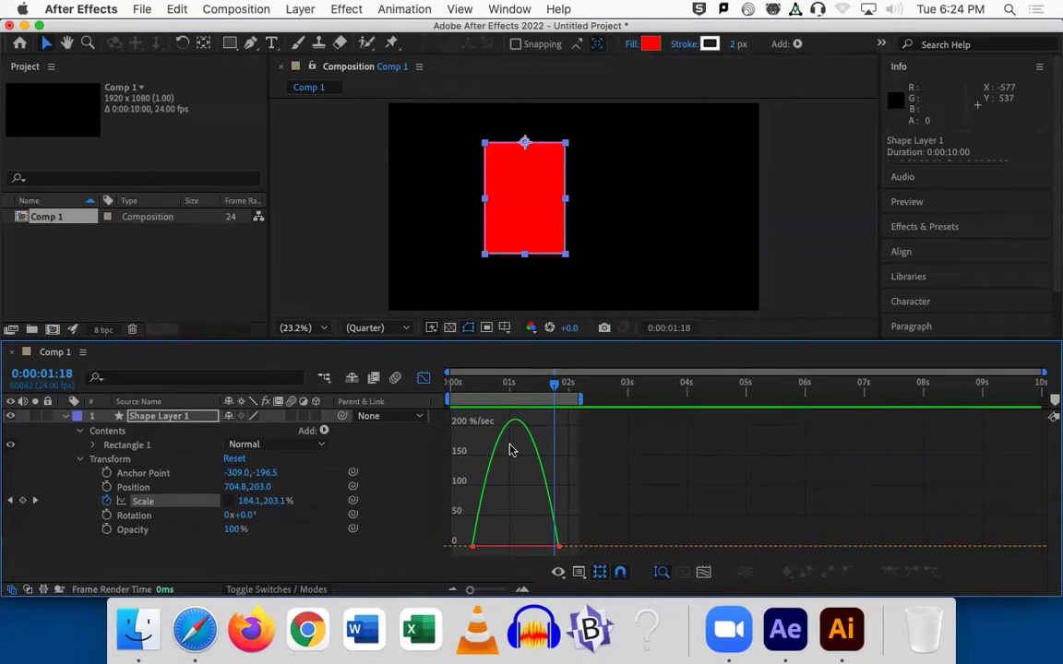
left_click(559, 548)
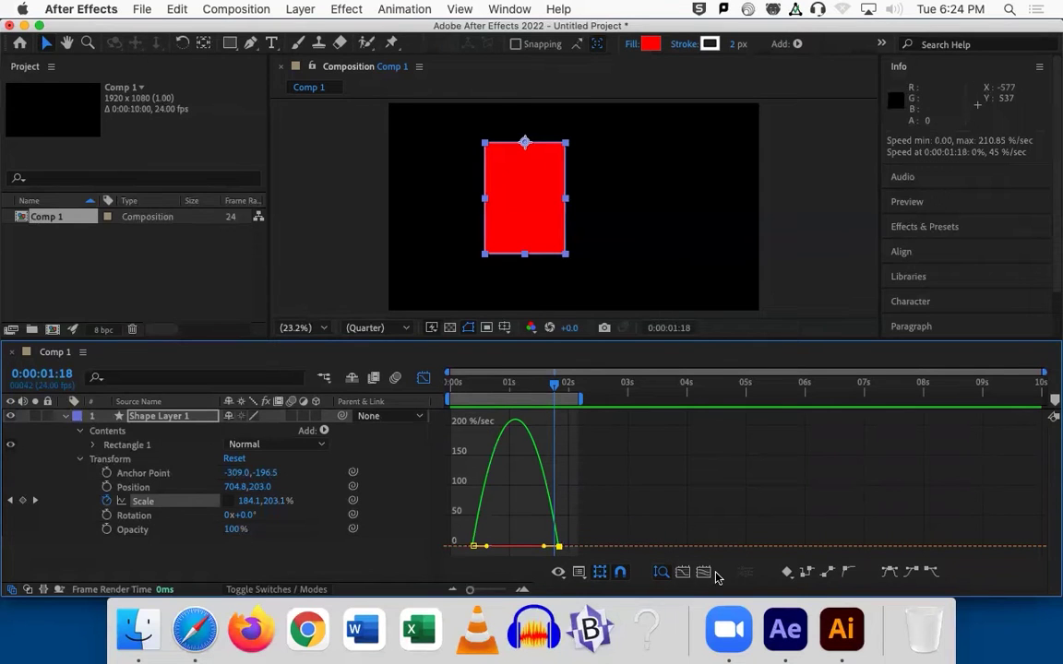
left_click(704, 573)
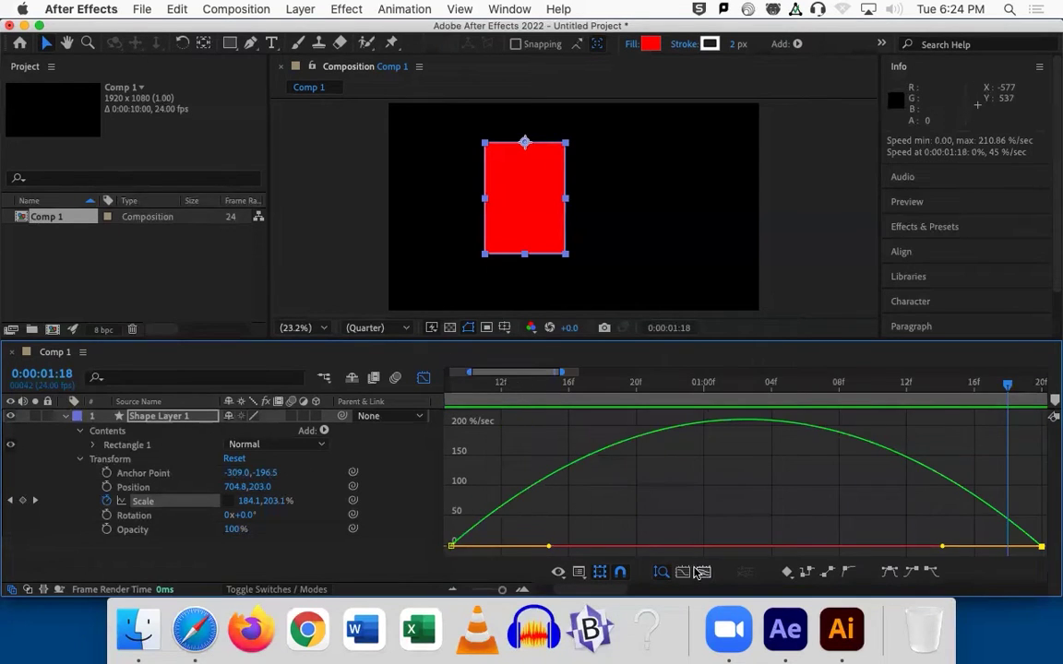
left_click(451, 546)
left_click_drag(549, 550, 581, 550)
left_click_drag(595, 543, 452, 553)
left_click(538, 550)
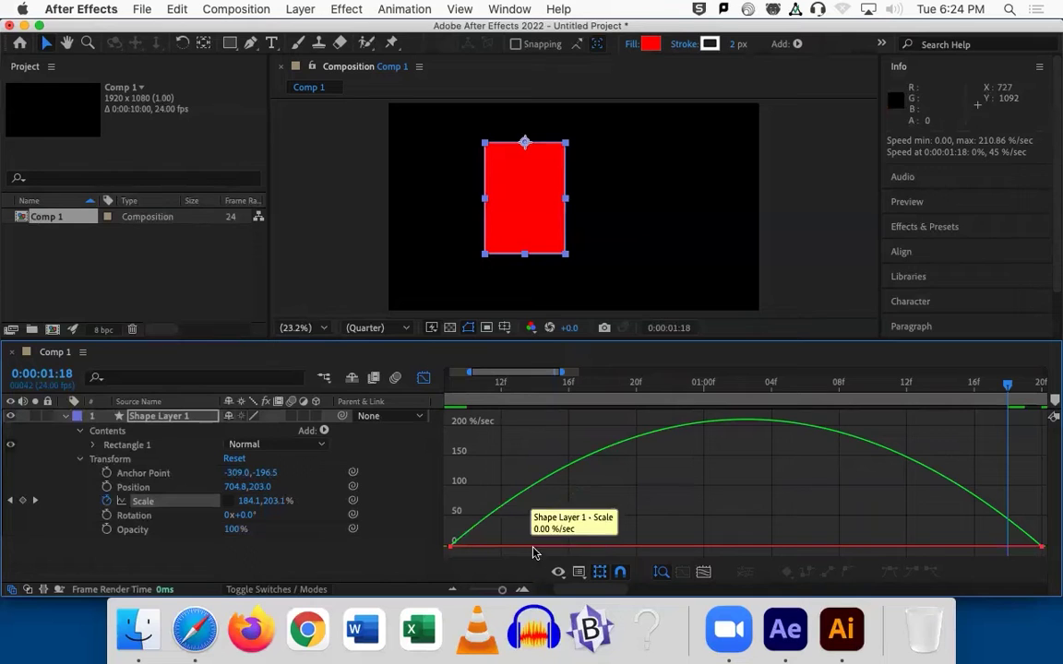
Extend the first Scale keyframe's outgoing speed handle to about 0:00:00:20 and preview the animation.
left_click(452, 548)
left_click_drag(550, 550, 638, 548)
left_click_drag(464, 392, 804, 402)
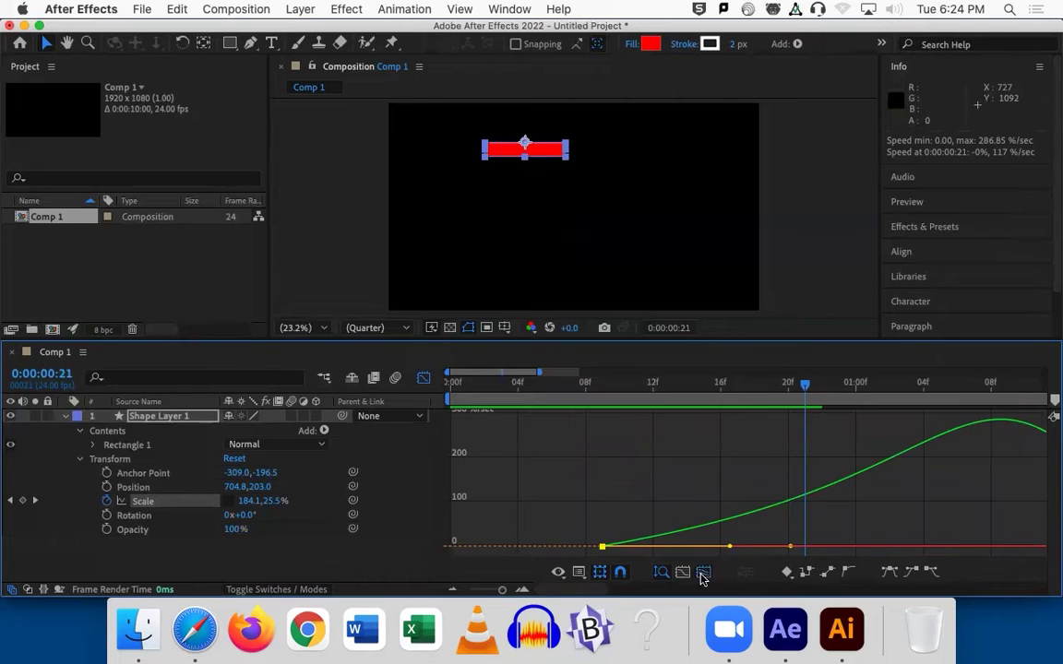
left_click(707, 573)
left_click(483, 394)
left_click_drag(482, 394, 450, 394)
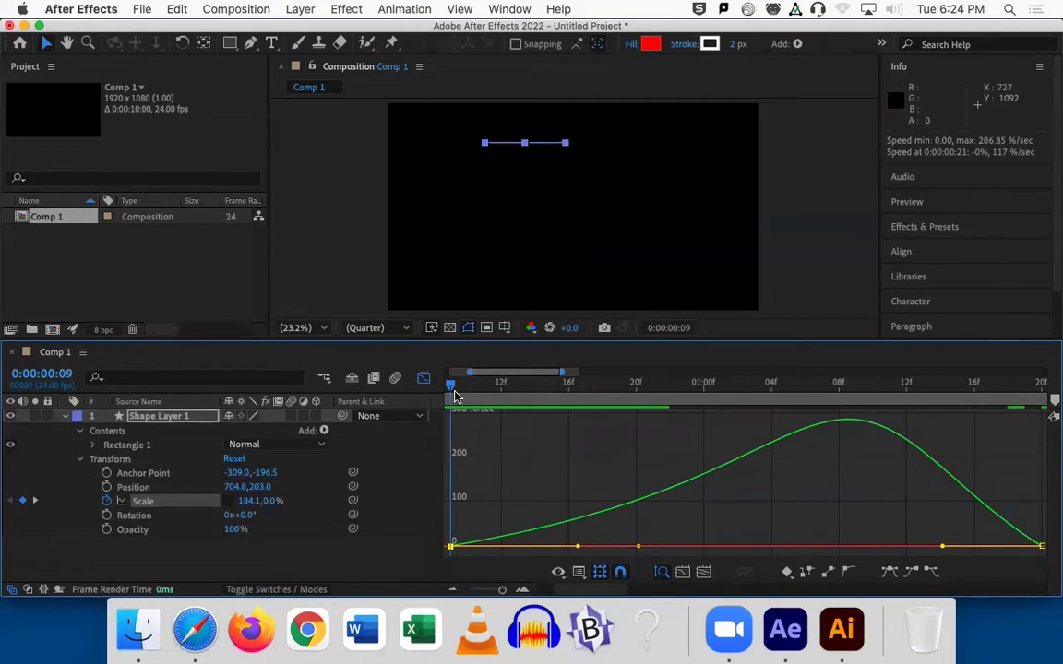
key("space")
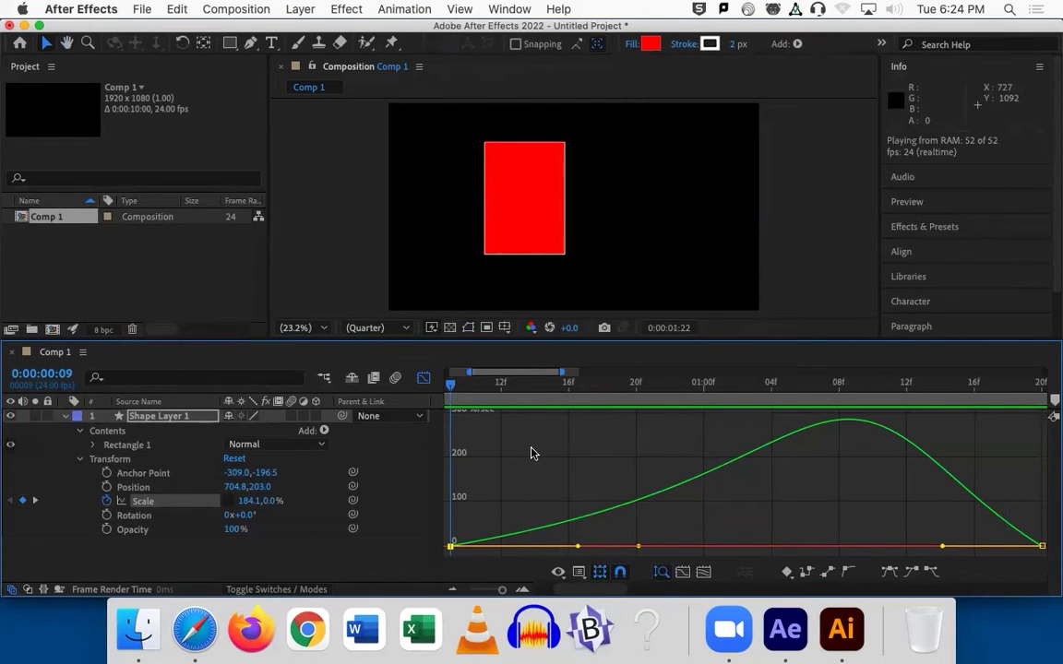
key("space")
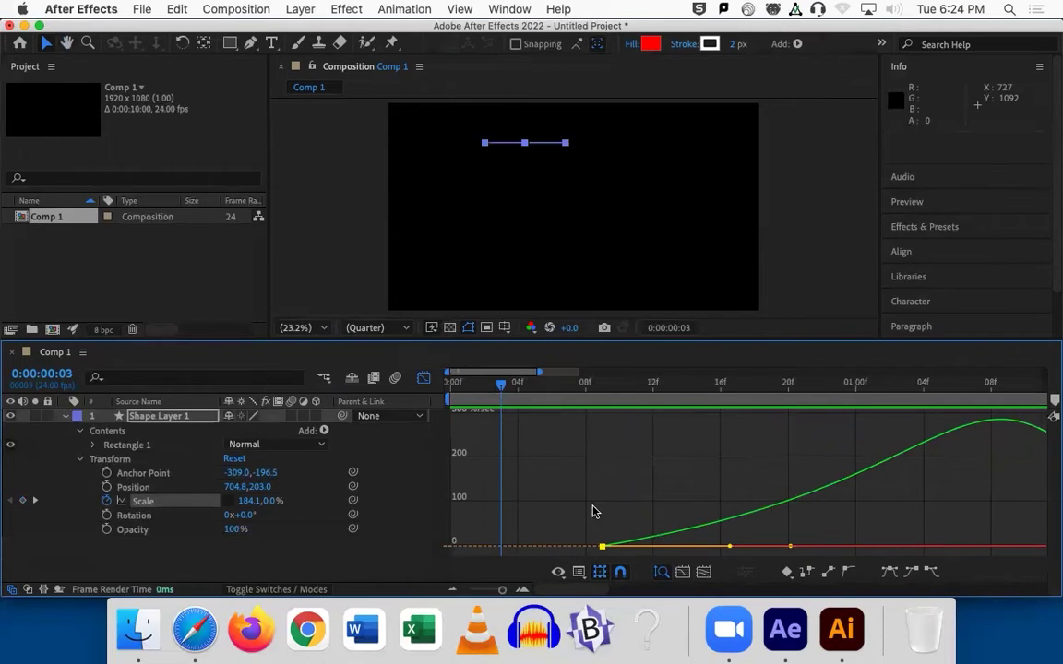
Close the Graph Editor, show the full composition duration, and move the current time to 0:00:02:04.
scroll(631, 516, "right", 3)
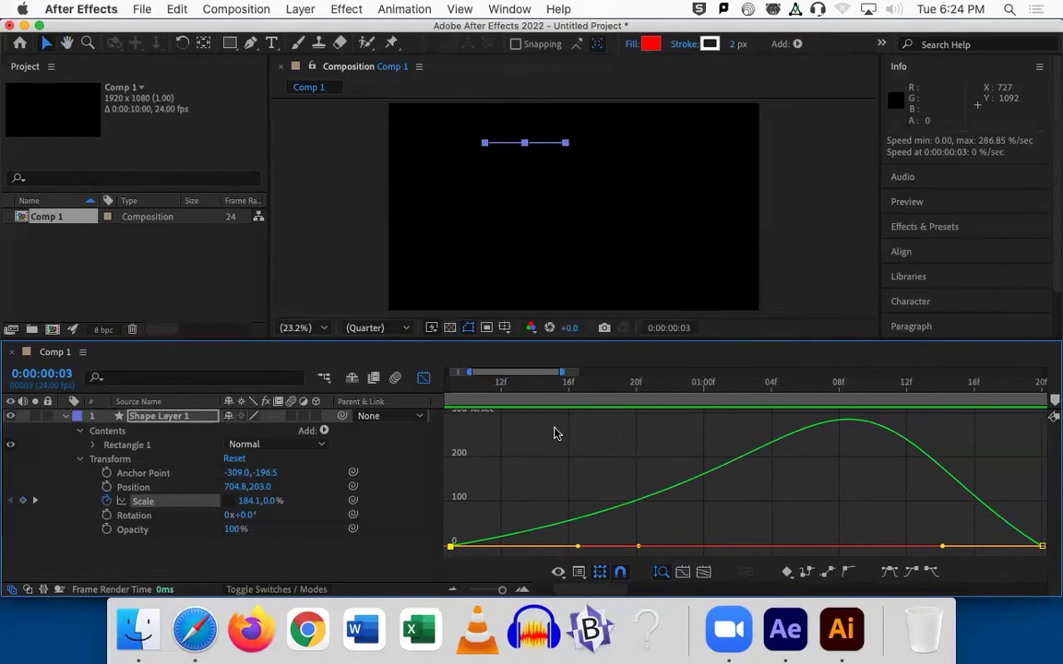
left_click(423, 377)
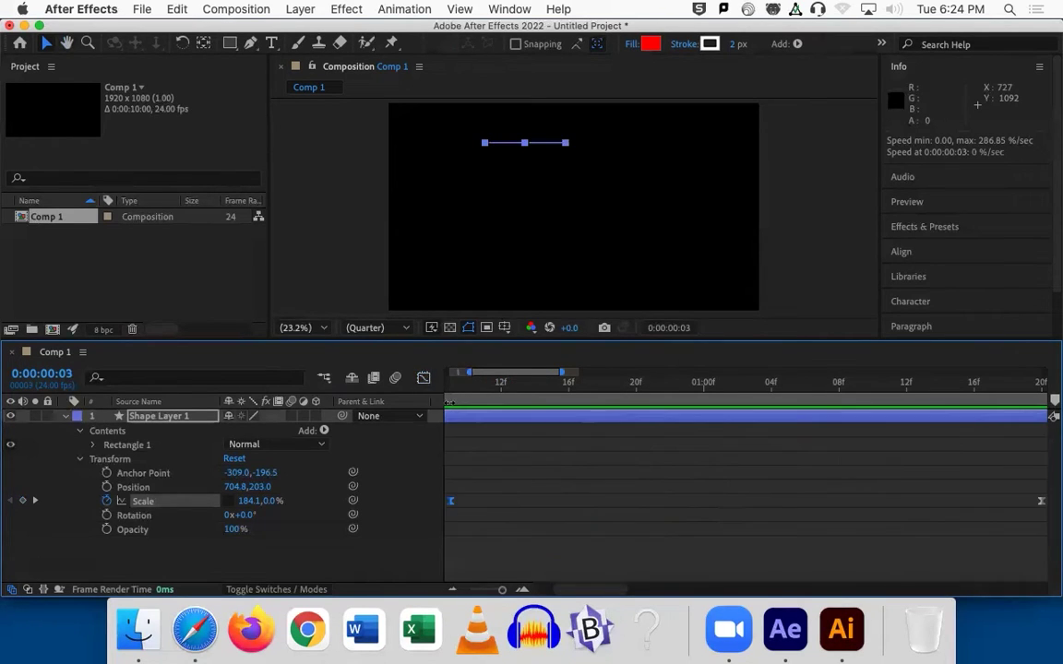
left_click_drag(502, 593, 470, 589)
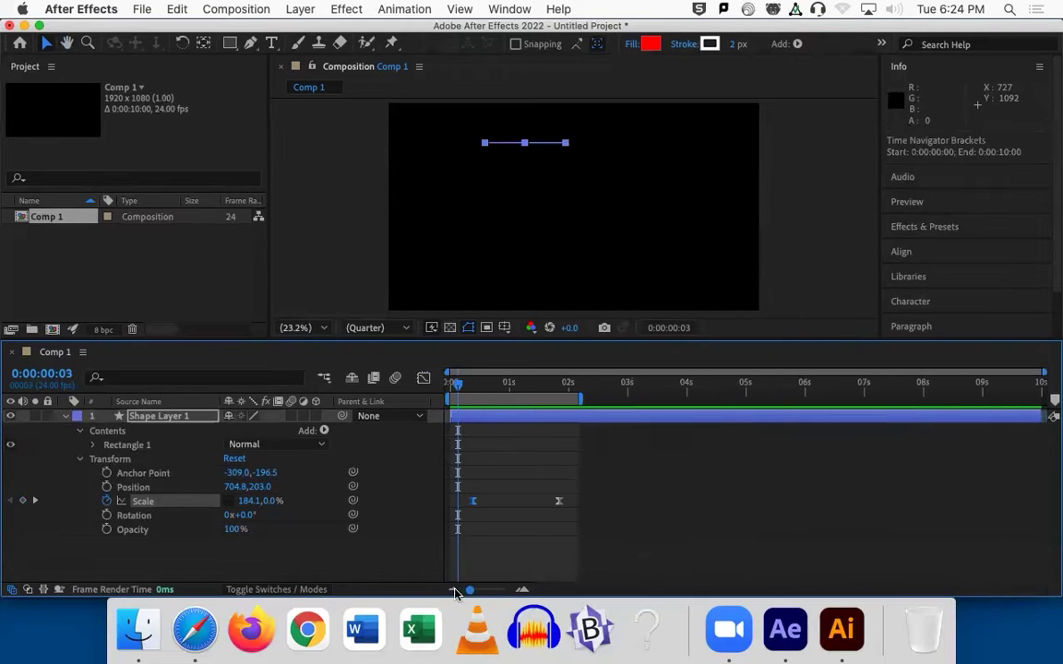
left_click_drag(462, 390, 580, 397)
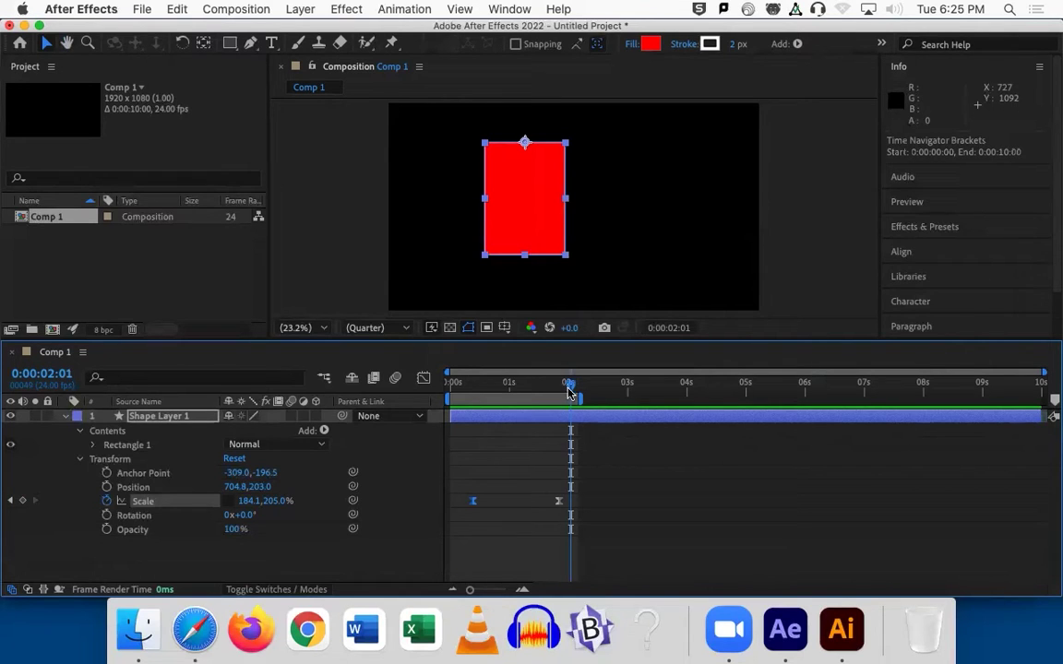
left_click_drag(567, 388, 577, 390)
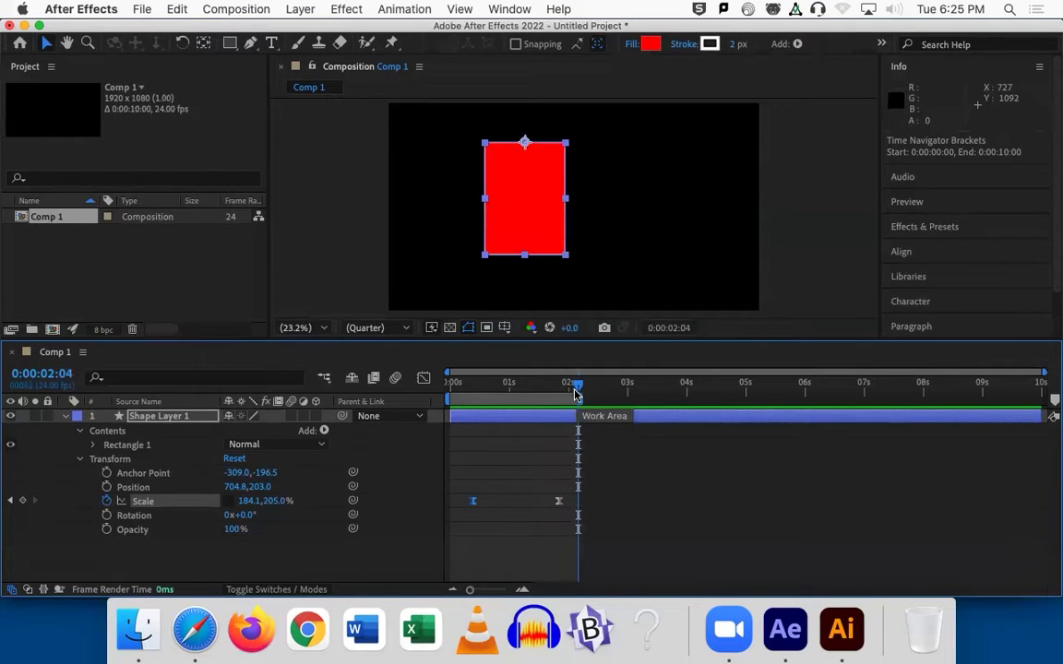
Collapse the properties of Shape Layer 1 and hide the layer.
left_click(99, 415)
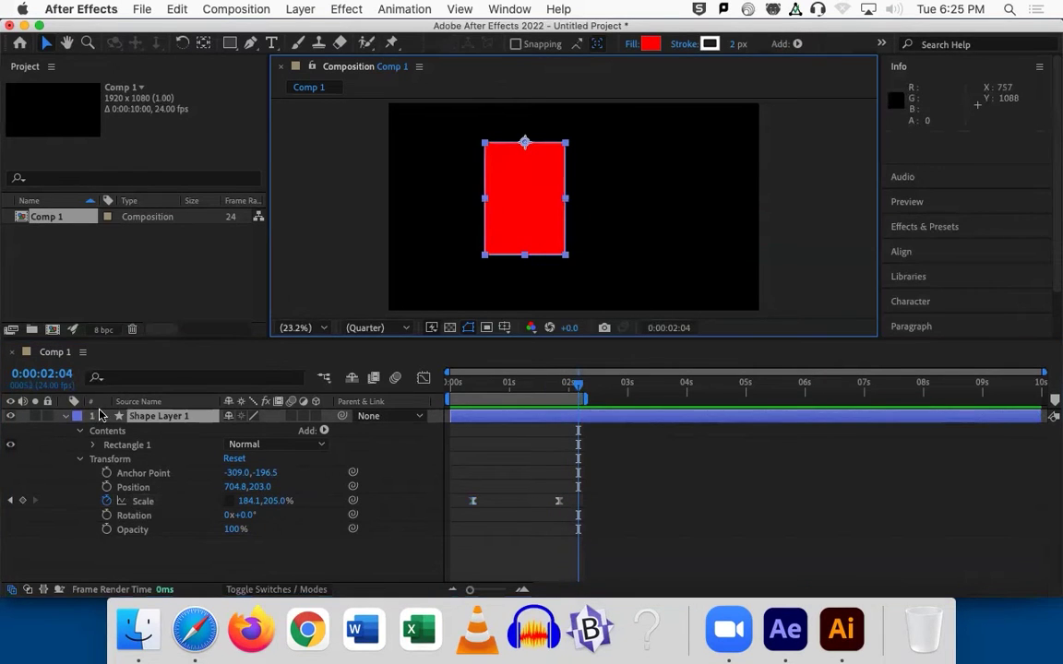
left_click(63, 416)
left_click(10, 416)
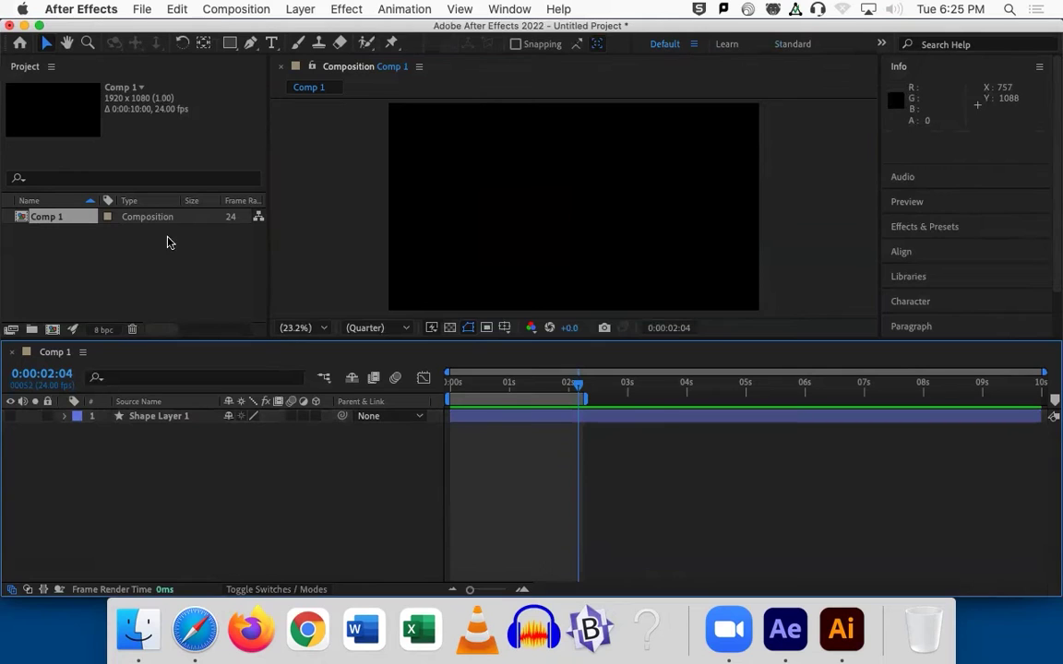
Draw a red, roughly square rectangle near the composition's center on a new shape layer and collapse its properties.
left_click(230, 43)
mouse_move(519, 176)
left_mouse_down()
mouse_move(573, 206)
mouse_move(597, 251)
left_mouse_up()
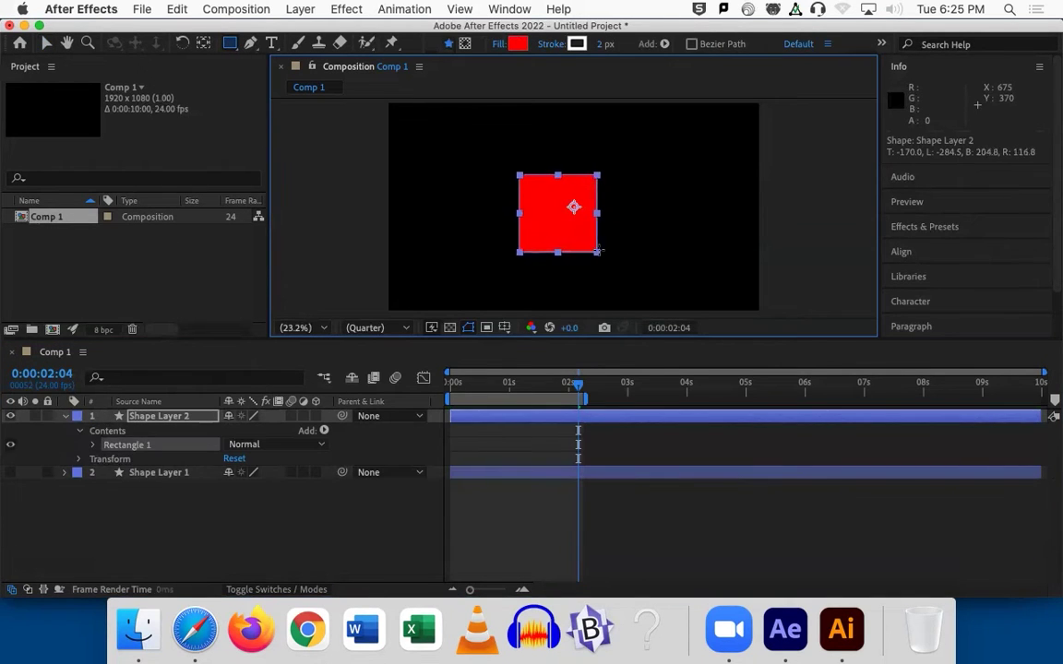
left_click(535, 440)
left_click(533, 423)
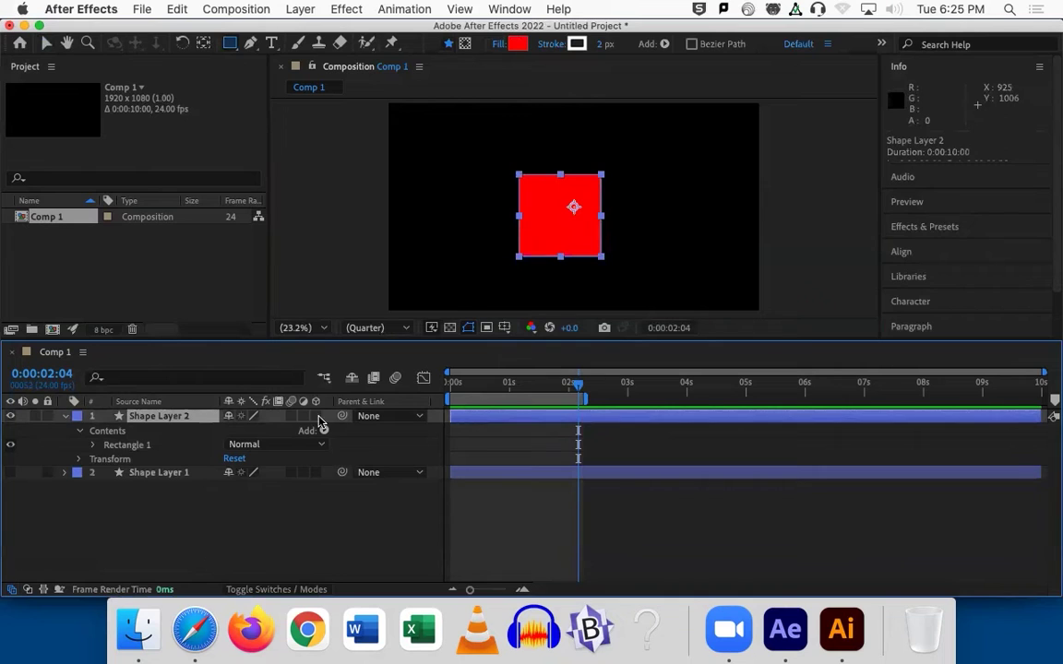
left_click(65, 418)
Move Shape Layer 2's anchor point to the middle of its bottom edge and reveal its Scale property at 0:00:00:01.
left_click(204, 44)
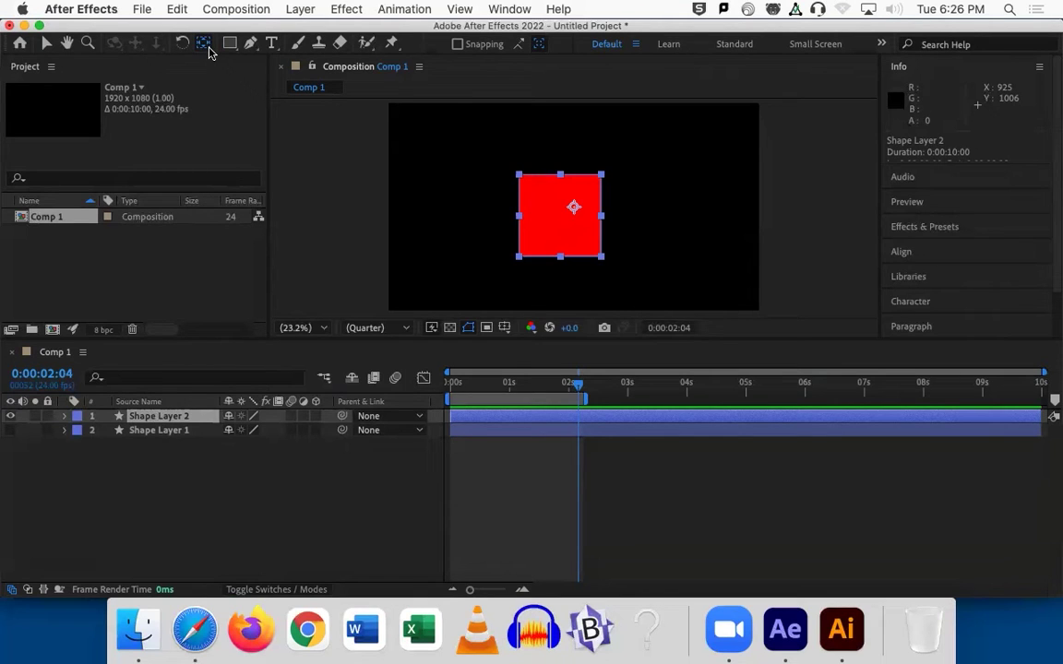
left_click_drag(578, 213, 560, 255)
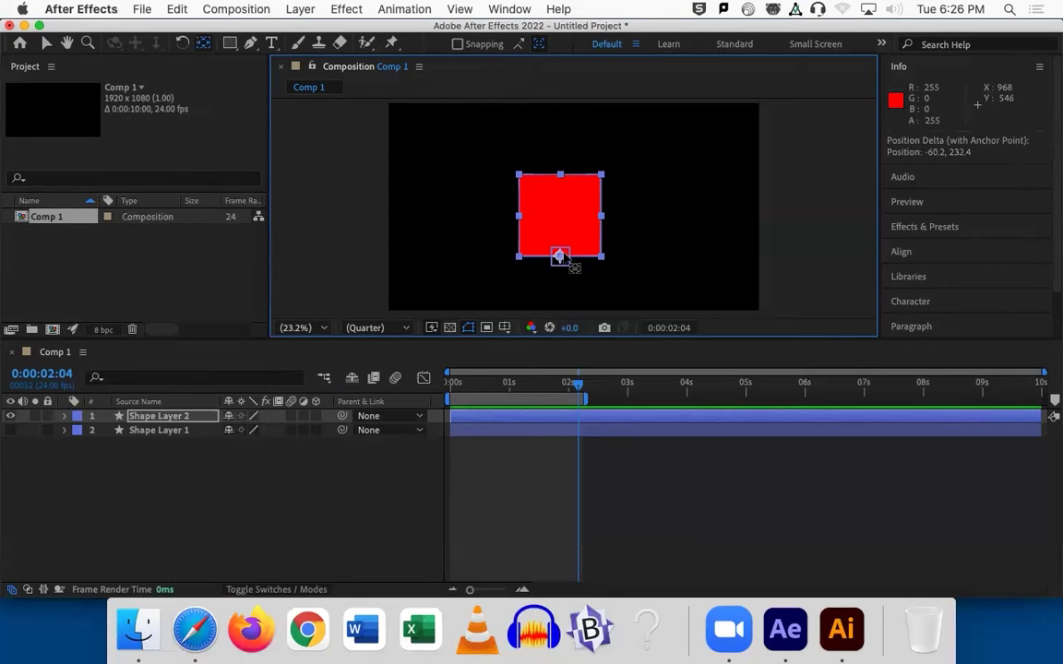
left_click_drag(578, 383, 458, 386)
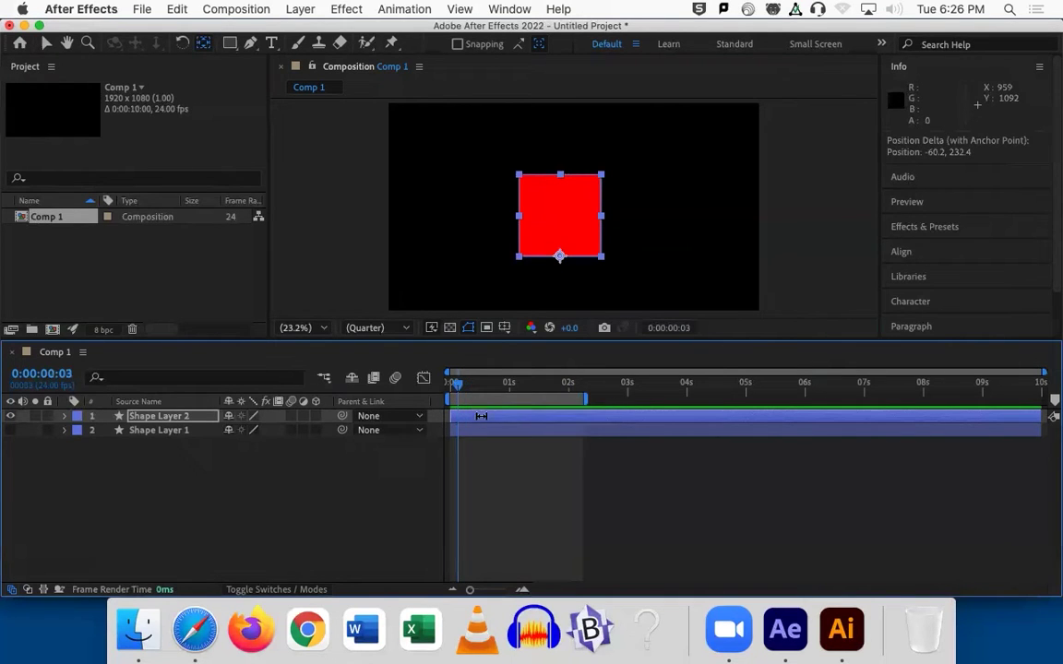
left_click_drag(462, 387, 453, 386)
key("s")
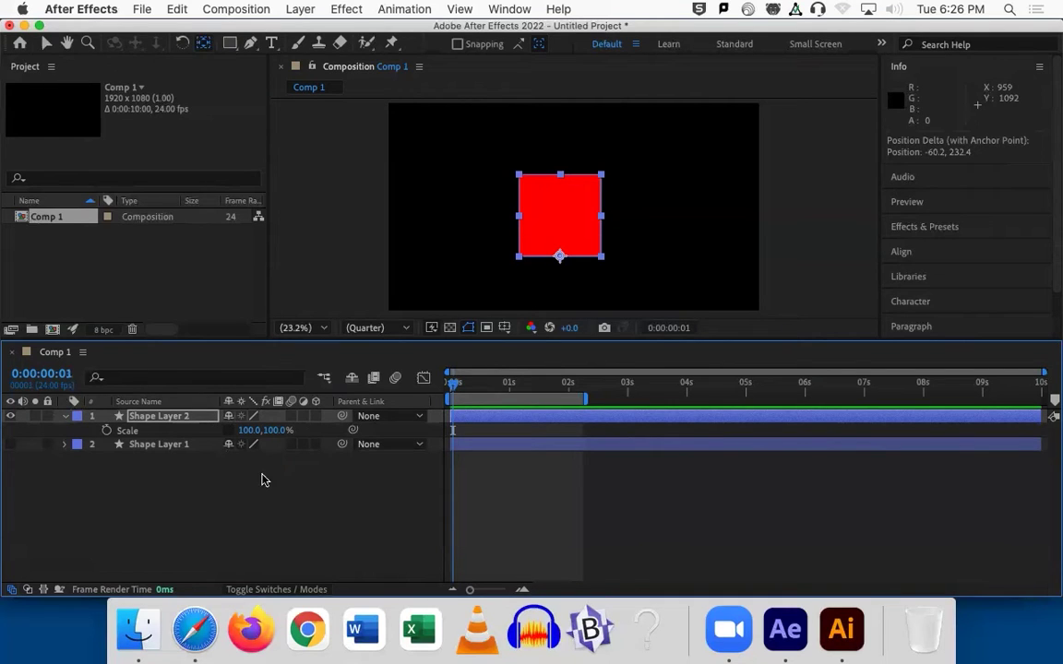
Try a 160% vertical and 40% horizontal scale on Shape Layer 2, and reset the horizontal scale to 100%.
left_click_drag(277, 430, 322, 432)
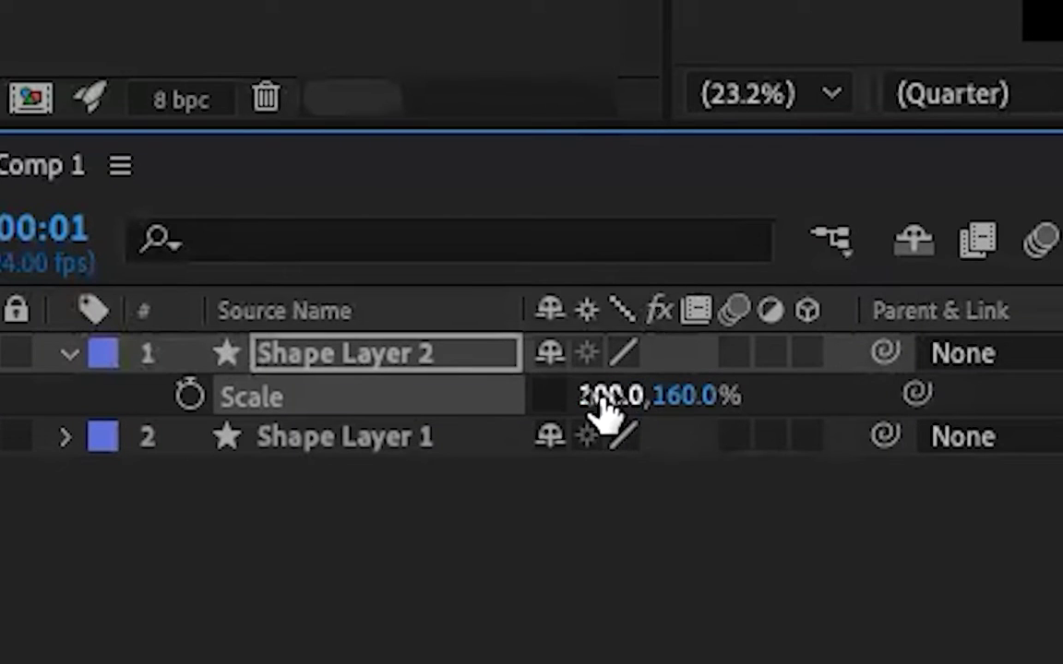
left_click(606, 396)
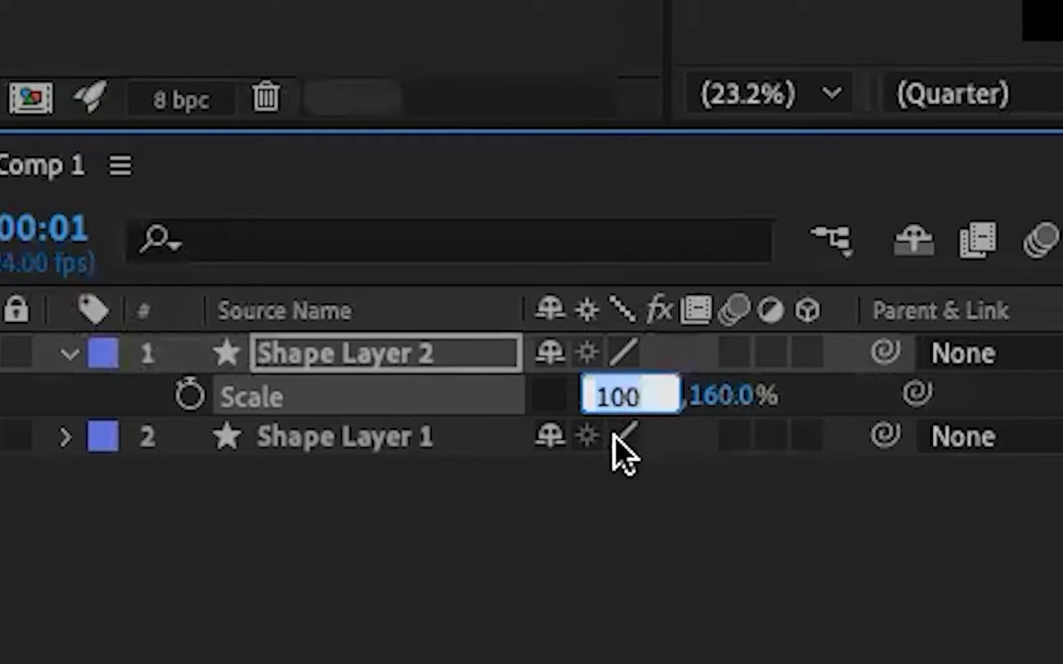
type("40")
key("Return")
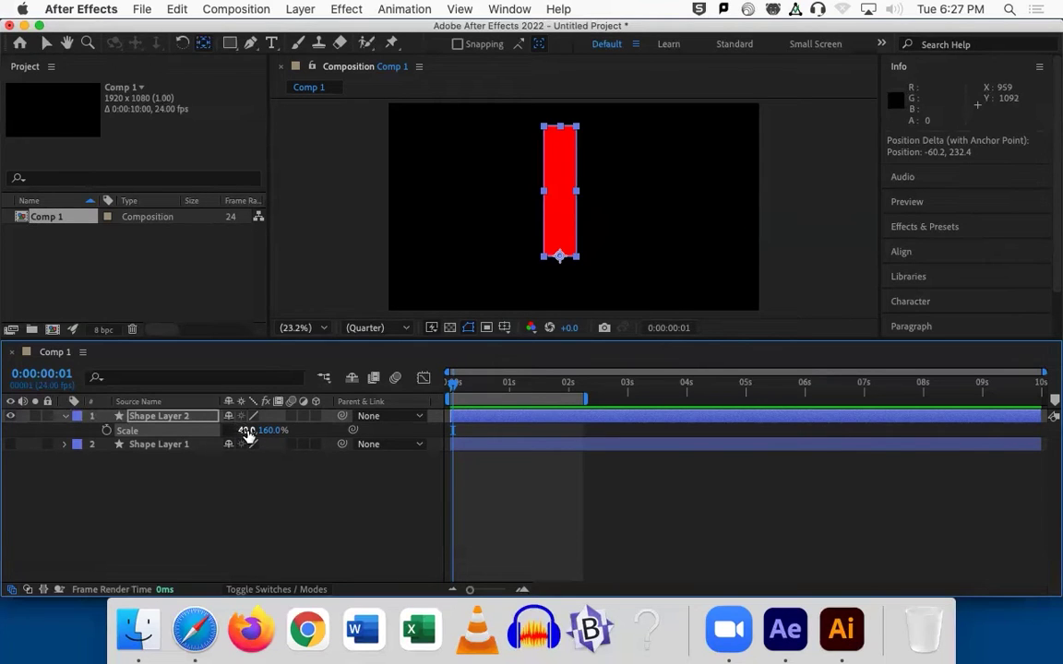
left_click(245, 431)
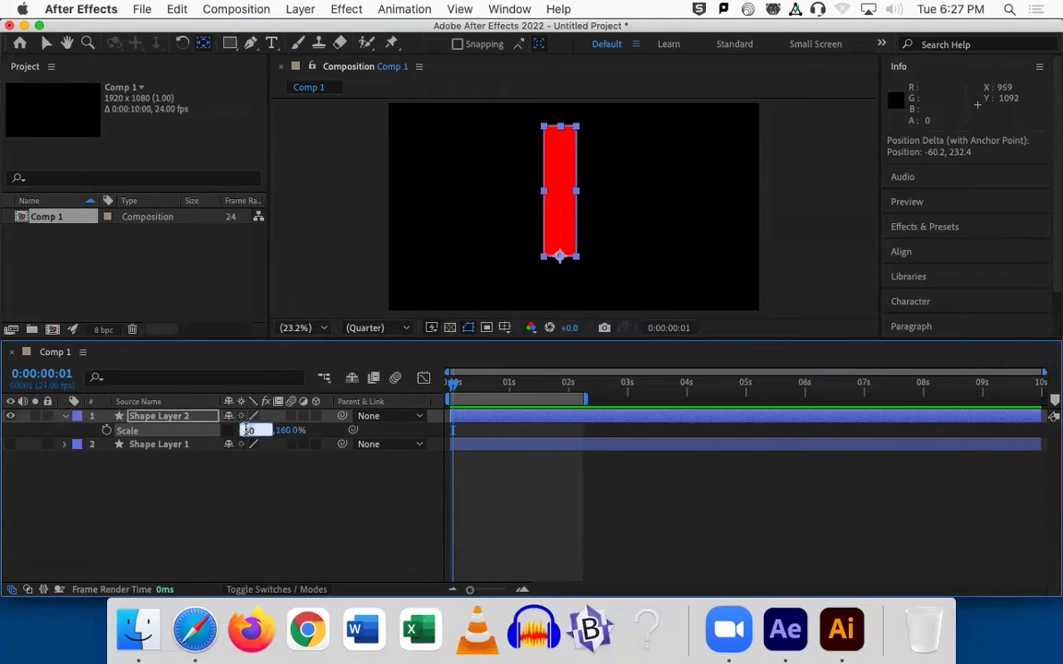
type("100")
key("Return")
Set Shape Layer 2's scale to 150% horizontally and 50% vertically.
left_click_drag(277, 430, 251, 437)
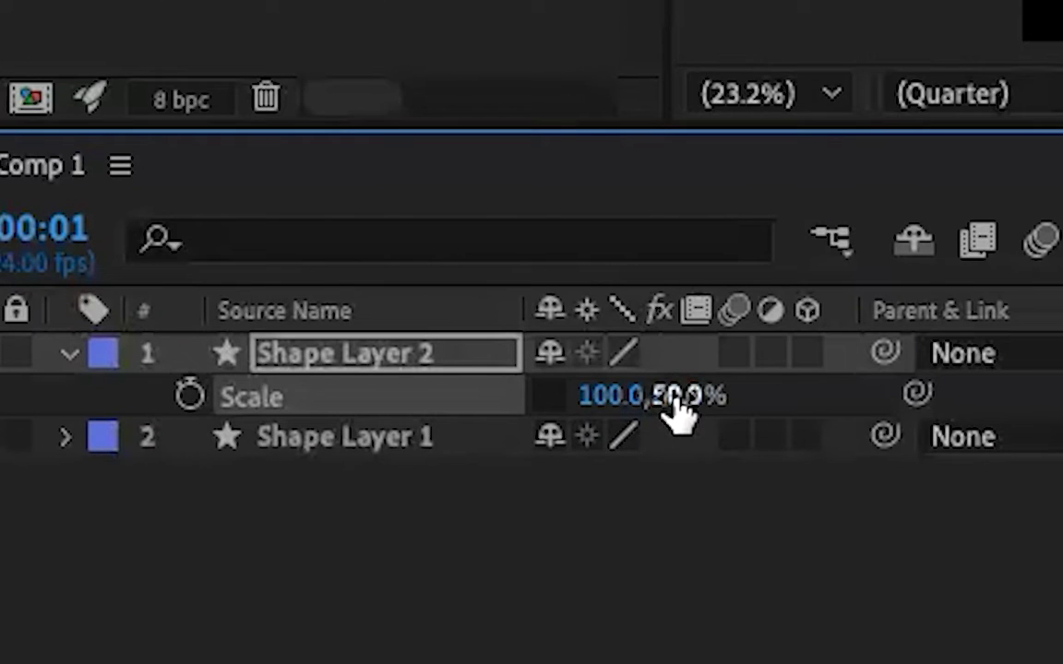
left_click(609, 411)
type("150")
key("Return")
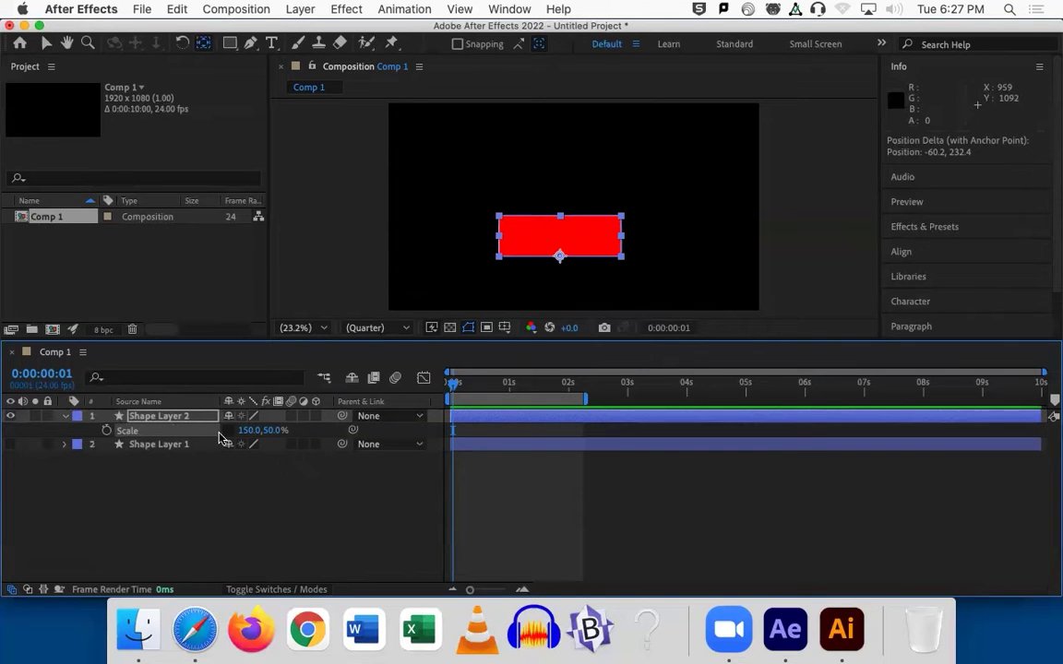
Set Shape Layer 2's scale to 100% both horizontally and vertically.
left_click(247, 430)
type("1")
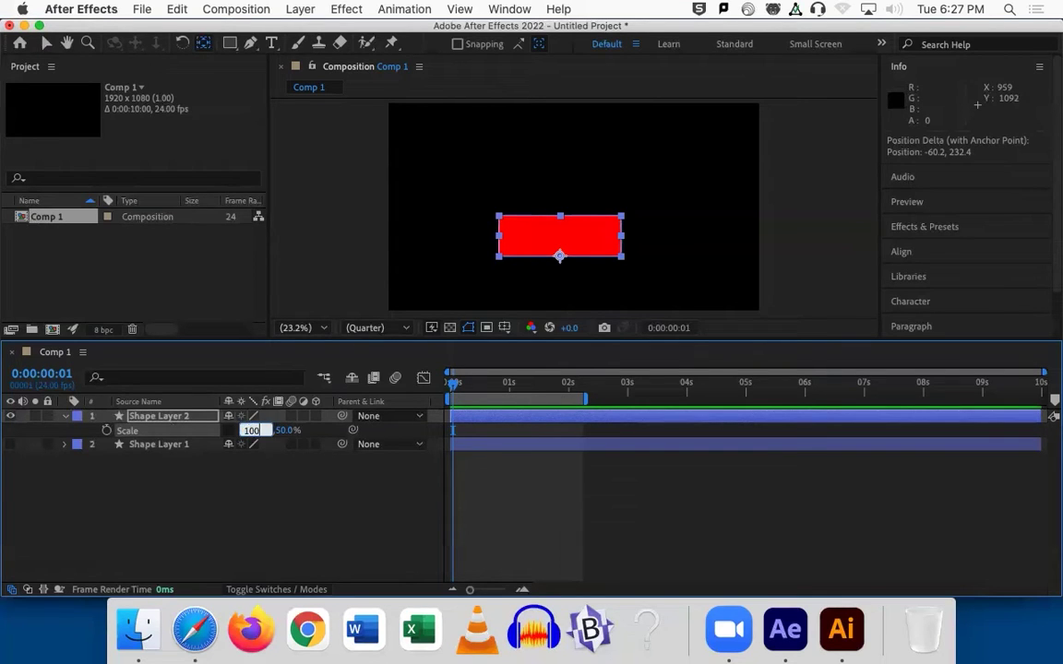
key("Tab")
type("100")
key("Return")
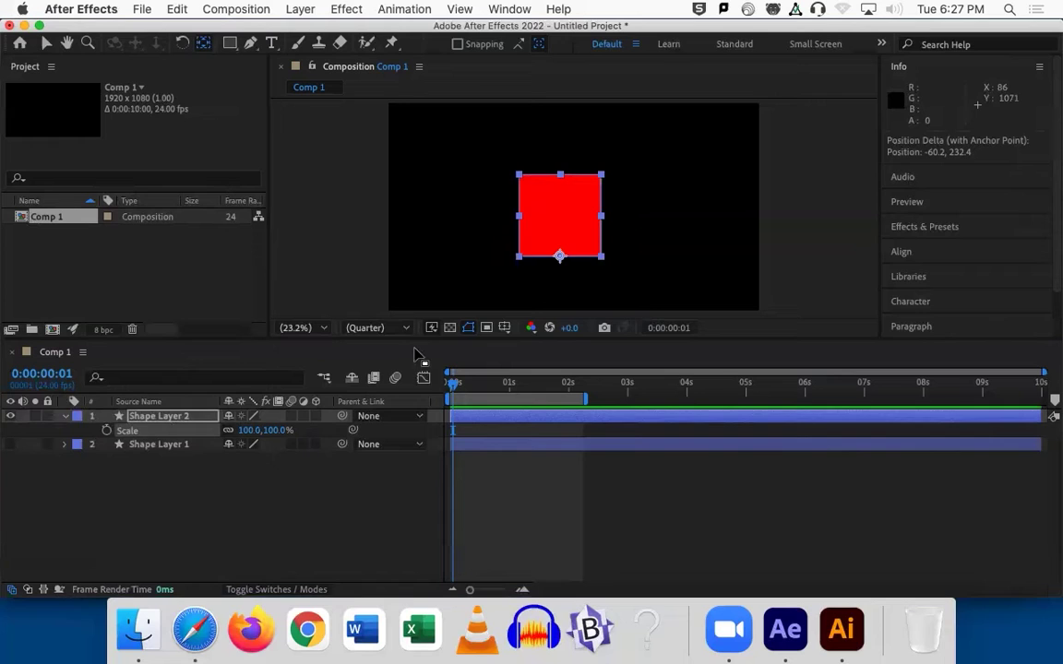
Move Shape Layer 2's anchor point to its top-left corner and widen its horizontal scale to about 174% at 0:00:00:01.
left_click(450, 388)
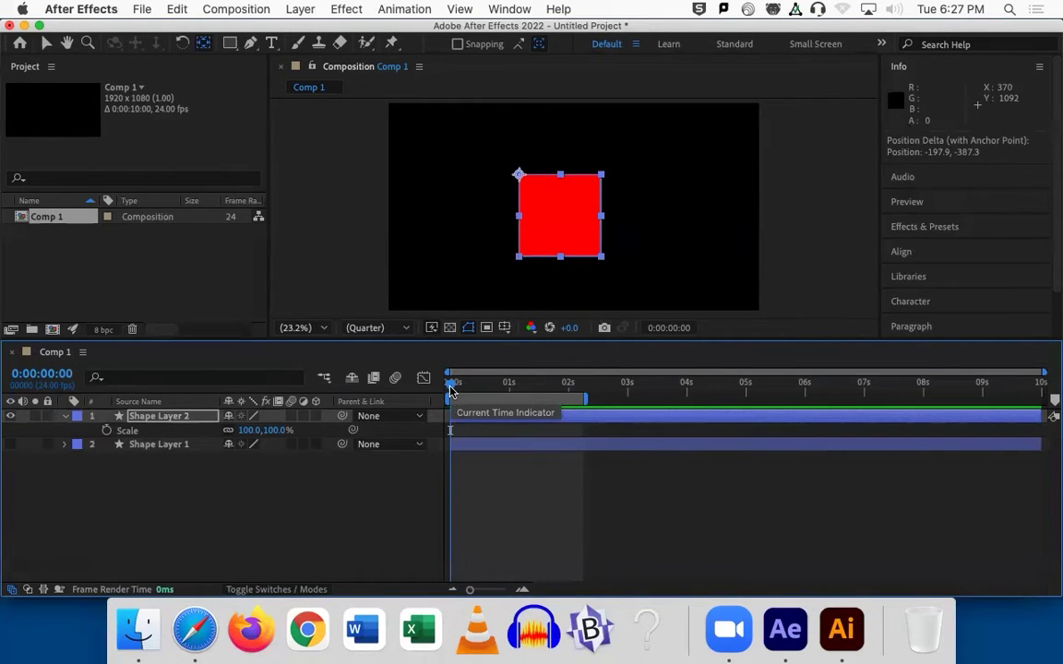
mouse_move(450, 387)
left_mouse_down()
mouse_move(565, 392)
mouse_move(452, 395)
left_mouse_up()
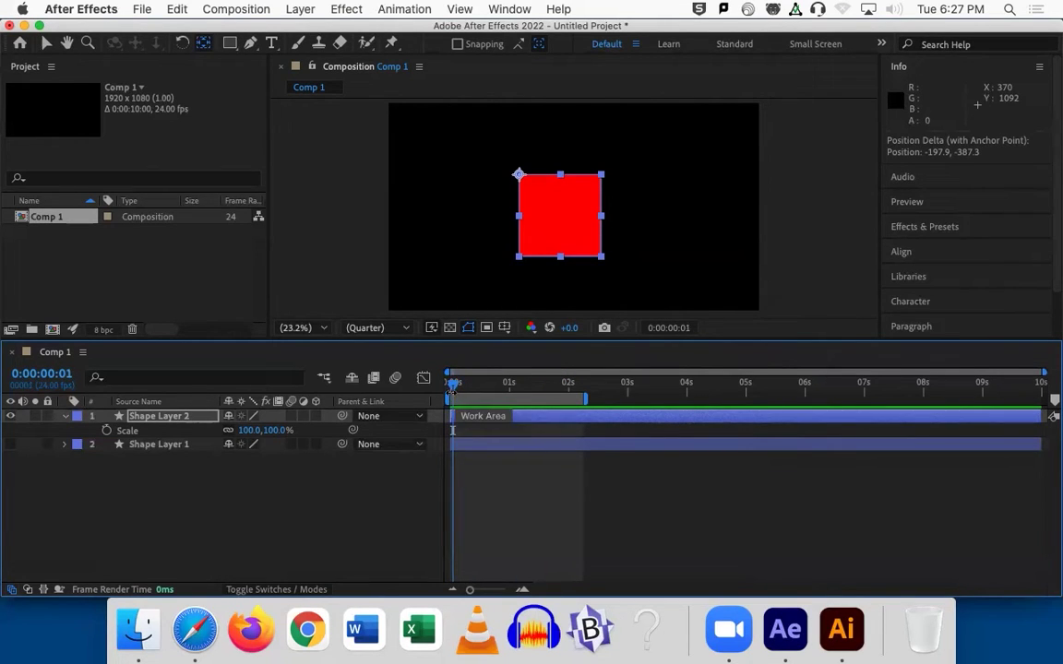
left_click_drag(246, 431, 304, 433)
left_click(46, 42)
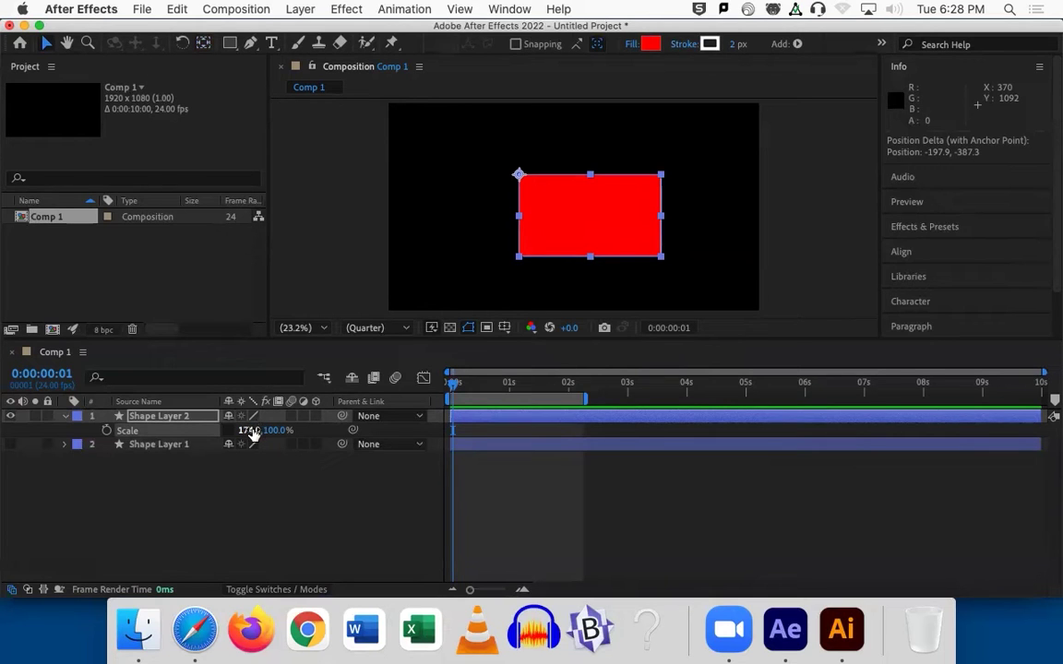
Reveal Shape Layer 2's Rotation property, try a -26° rotation about its top-left corner, and undo it.
key("r")
mouse_move(242, 431)
left_mouse_down()
mouse_move(264, 431)
mouse_move(231, 431)
left_mouse_up()
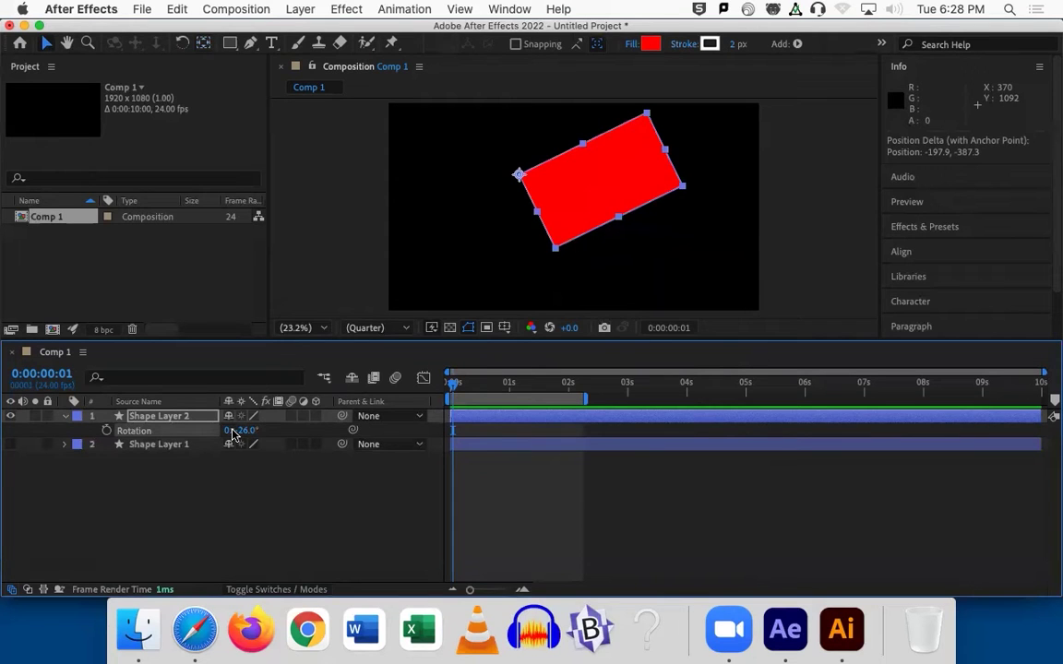
key("super+z")
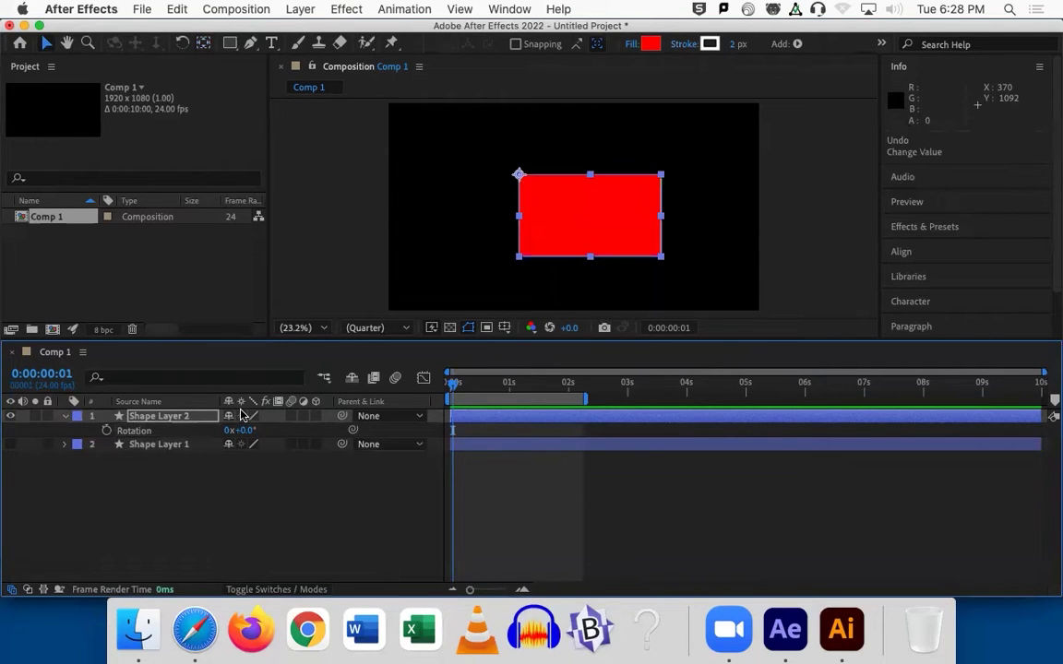
Move Shape Layer 2's anchor point to its bottom-left corner and rotate the shape to -30°.
left_click(204, 43)
left_click_drag(519, 175, 519, 257)
left_click_drag(242, 430, 214, 430)
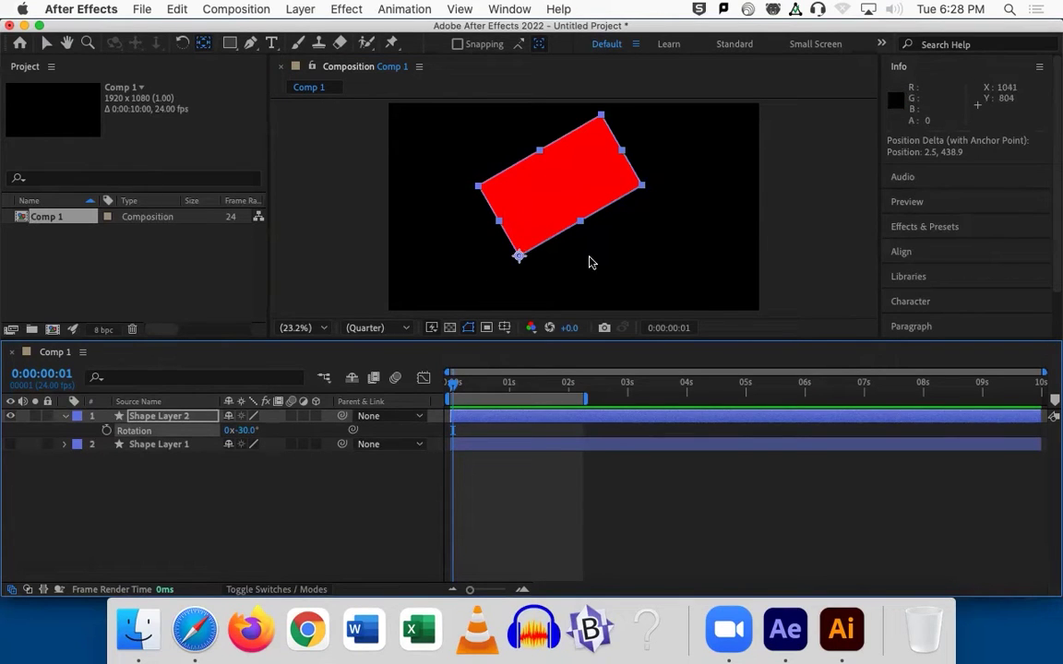
Show the composition rulers and set Shape Layer 2's rotation to 0° at 0:00:01:00.
key("super+r")
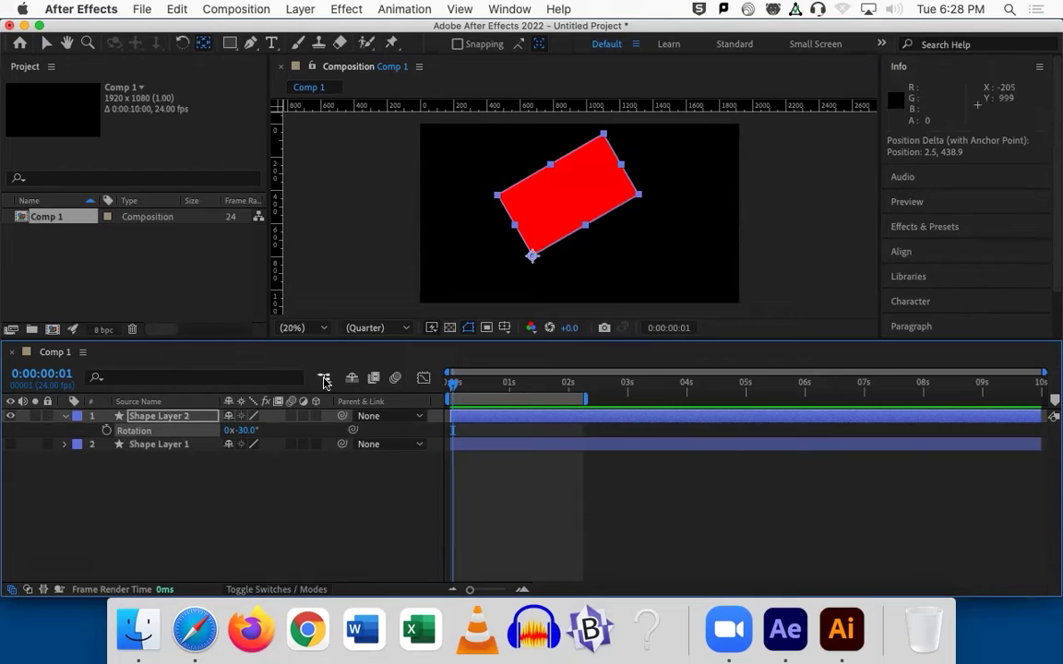
left_click(450, 385)
left_click_drag(450, 386, 508, 385)
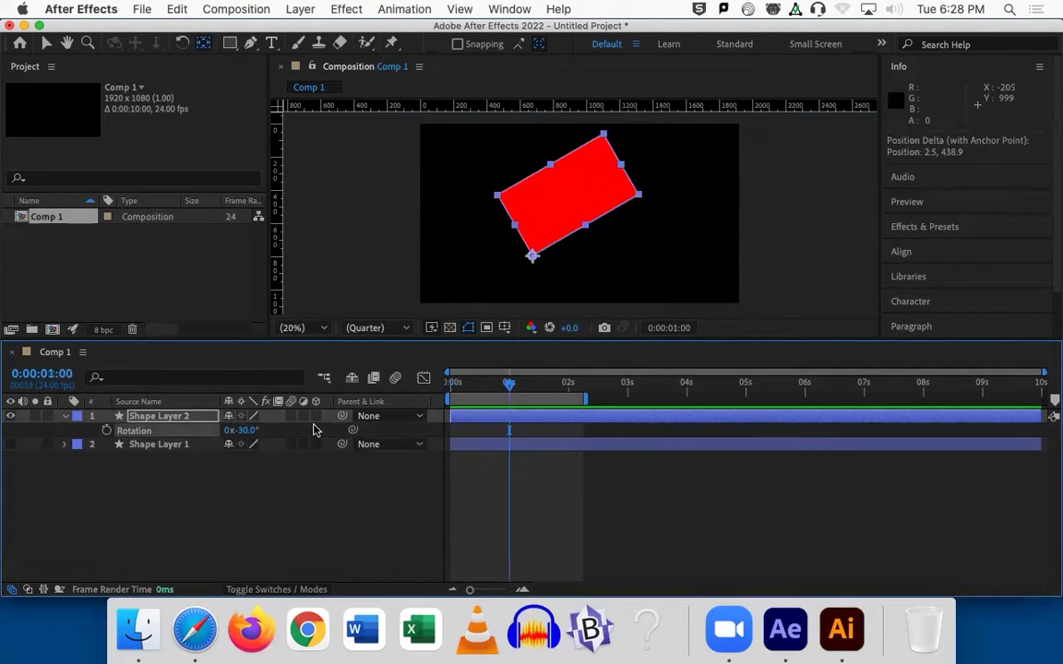
left_click_drag(267, 431, 275, 431)
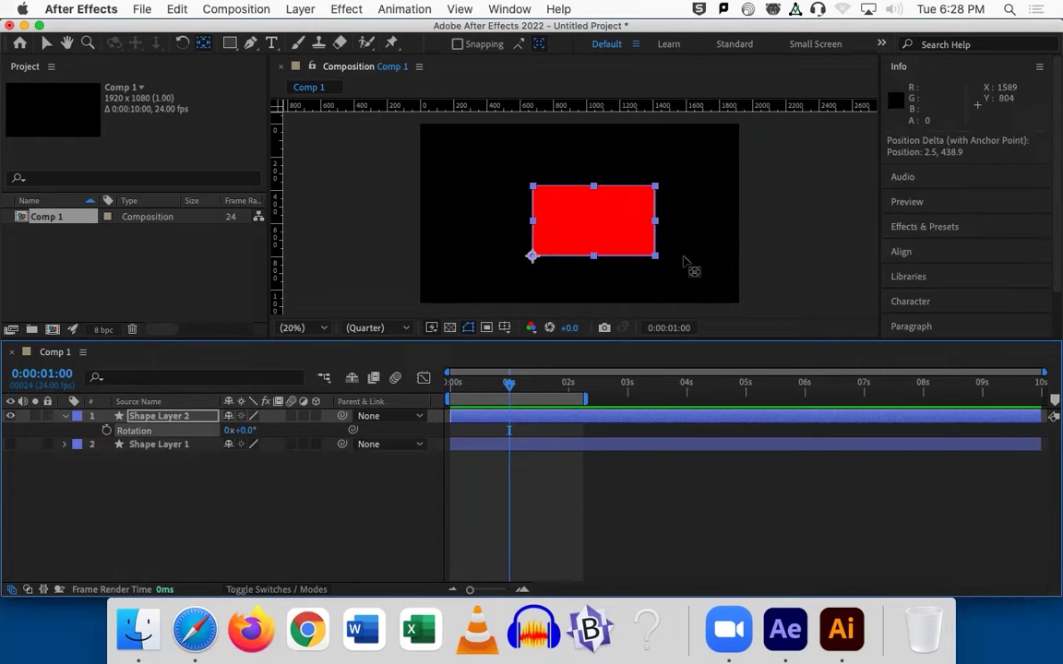
Keyframe Shape Layer 2's Rotation at -31° on 0:00:00:03 and 0° on 0:00:00:15.
key("Home")
left_click(107, 430)
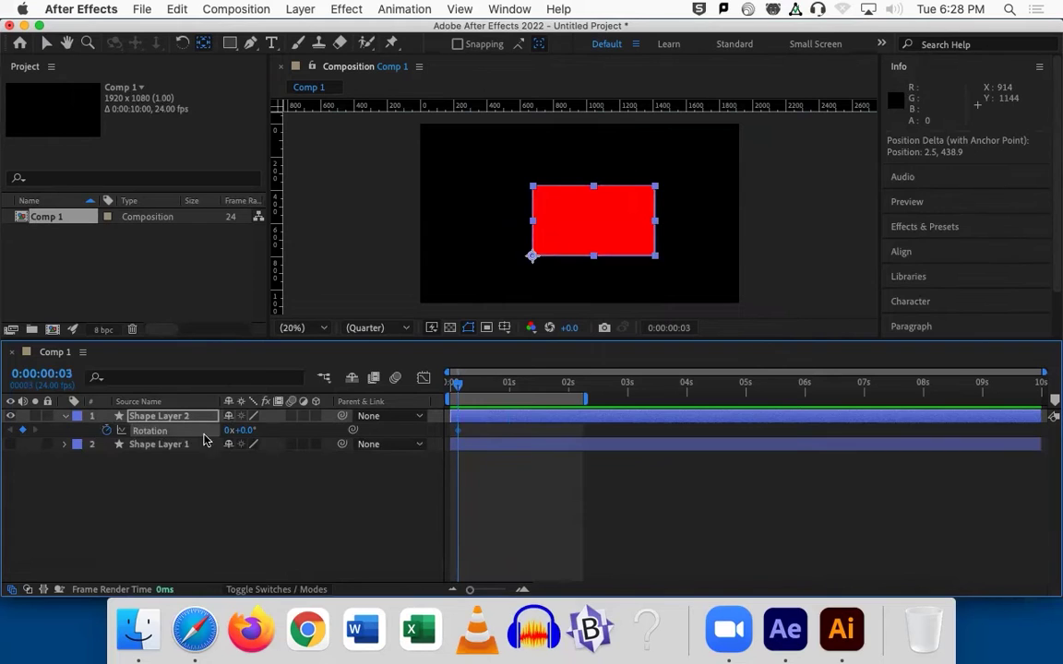
left_click_drag(235, 430, 215, 432)
left_click_drag(455, 384, 488, 386)
left_click(247, 430)
type("0")
key("Return")
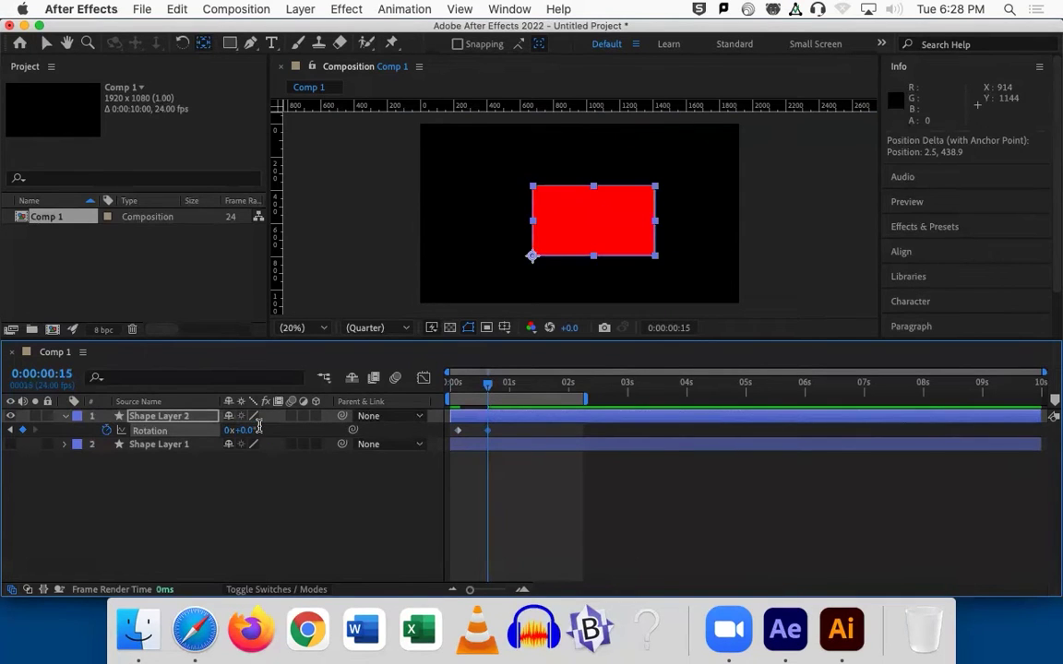
Add a small bounce with Rotation keyframes of -6° at 0:00:00:19 and 0° at 0:00:00:22.
left_click_drag(485, 386, 496, 386)
mouse_move(238, 430)
left_mouse_down()
mouse_move(223, 430)
mouse_move(245, 432)
left_mouse_up()
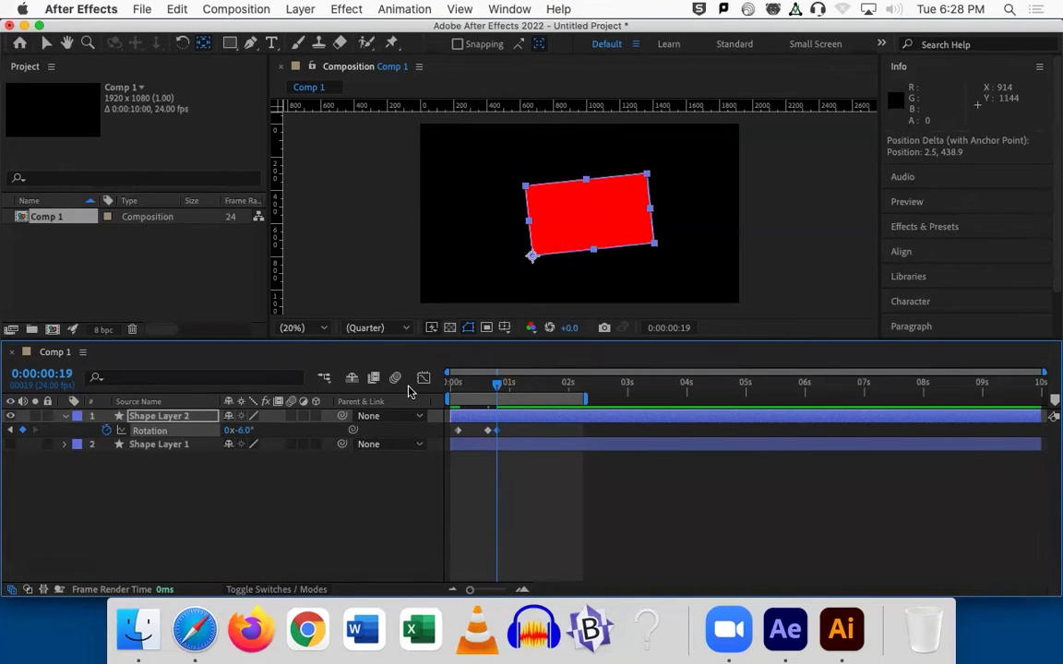
left_click_drag(499, 388, 505, 389)
left_click(246, 430)
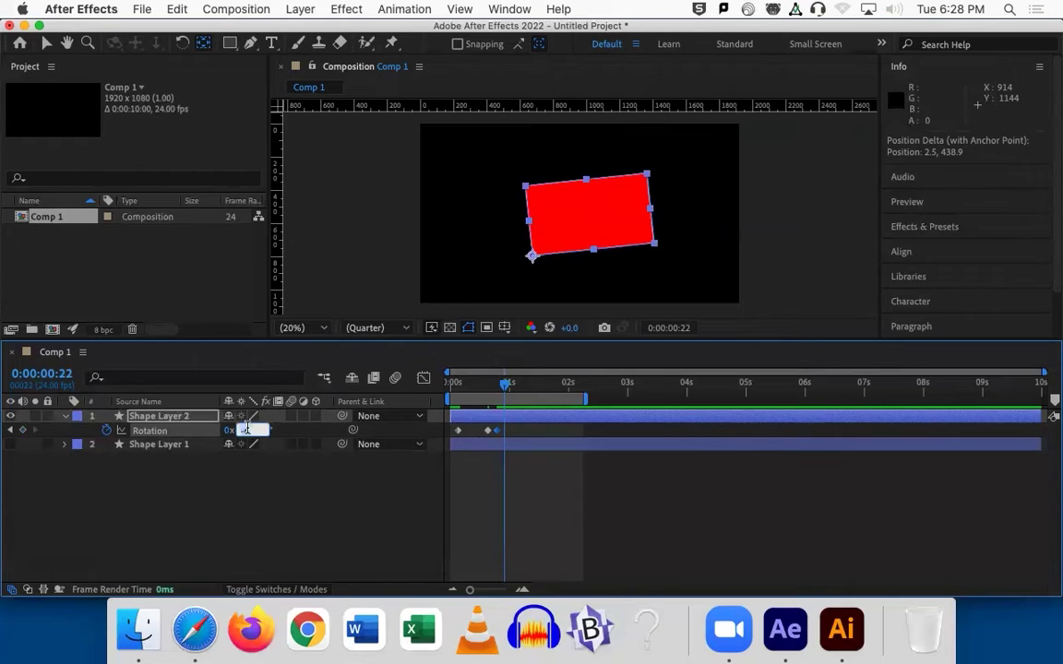
type("0")
key("Return")
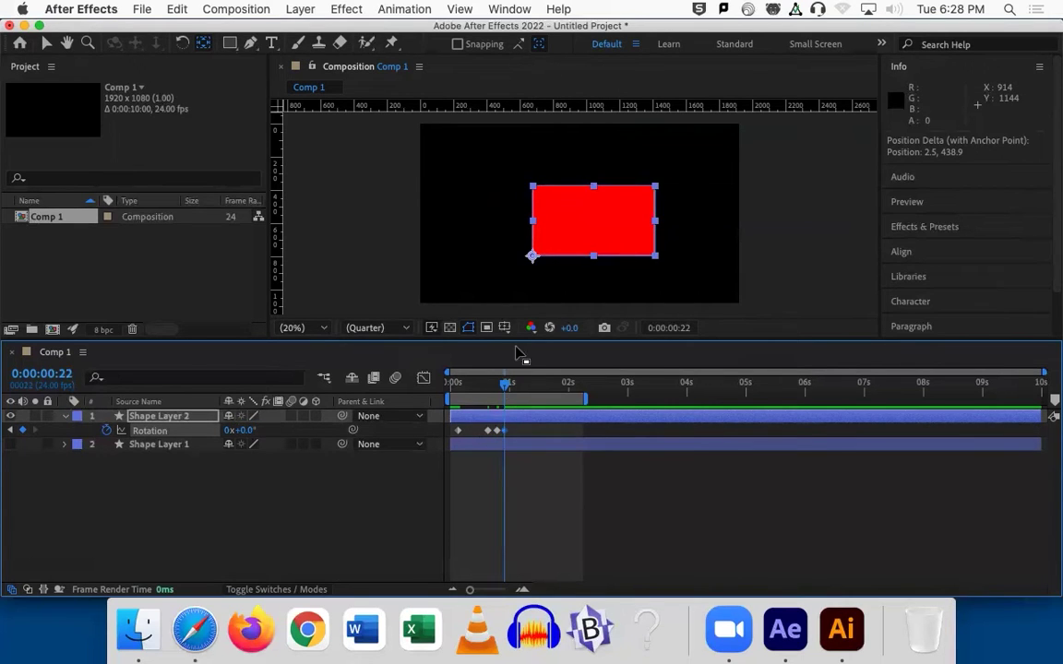
Add a Rotation keyframe at 0:00:01:00, trying 6° first and correcting it to -4°.
left_click(512, 387)
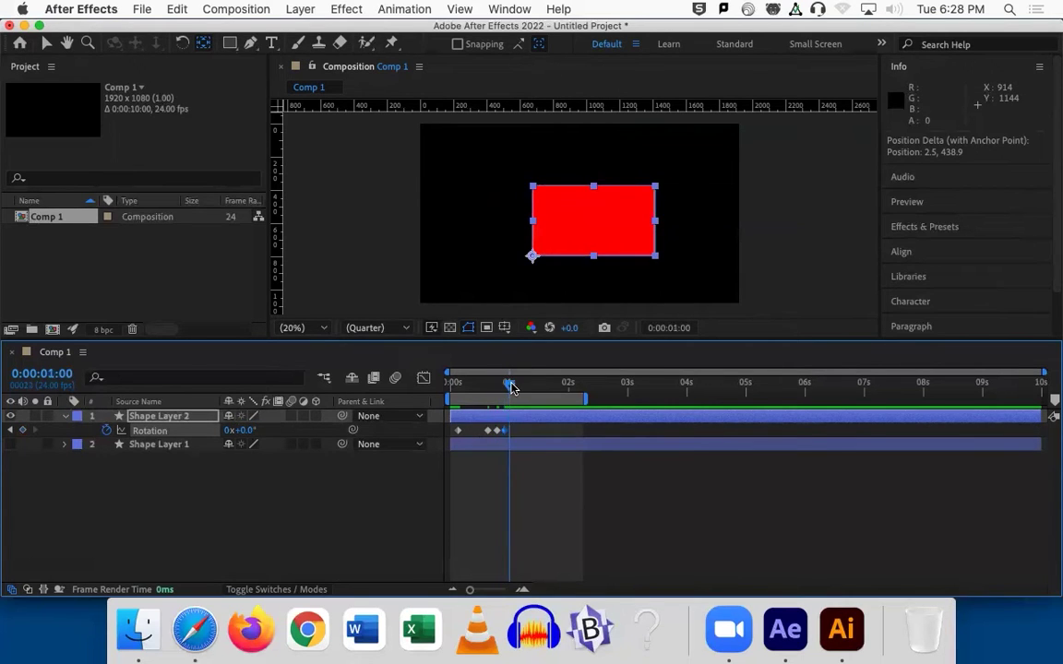
left_click(254, 430)
type("6")
key("Return")
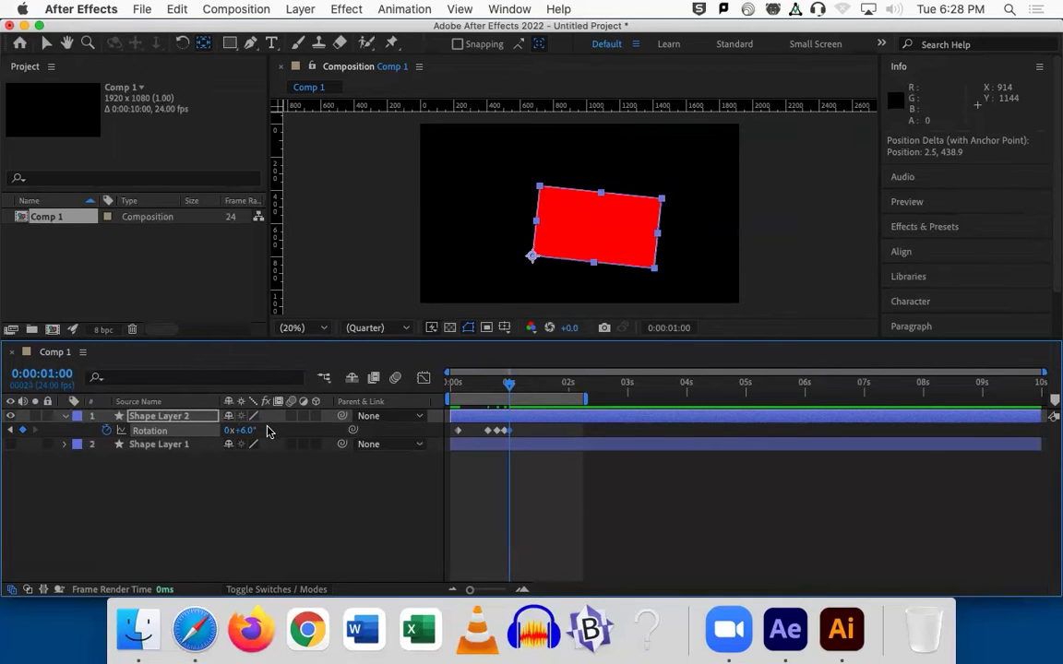
left_click(250, 430)
type("-4")
key("Return")
Add Rotation keyframes of 0° at 0:00:01:02 and -2° at 0:00:01:04.
left_click_drag(510, 390, 515, 386)
left_click(246, 430)
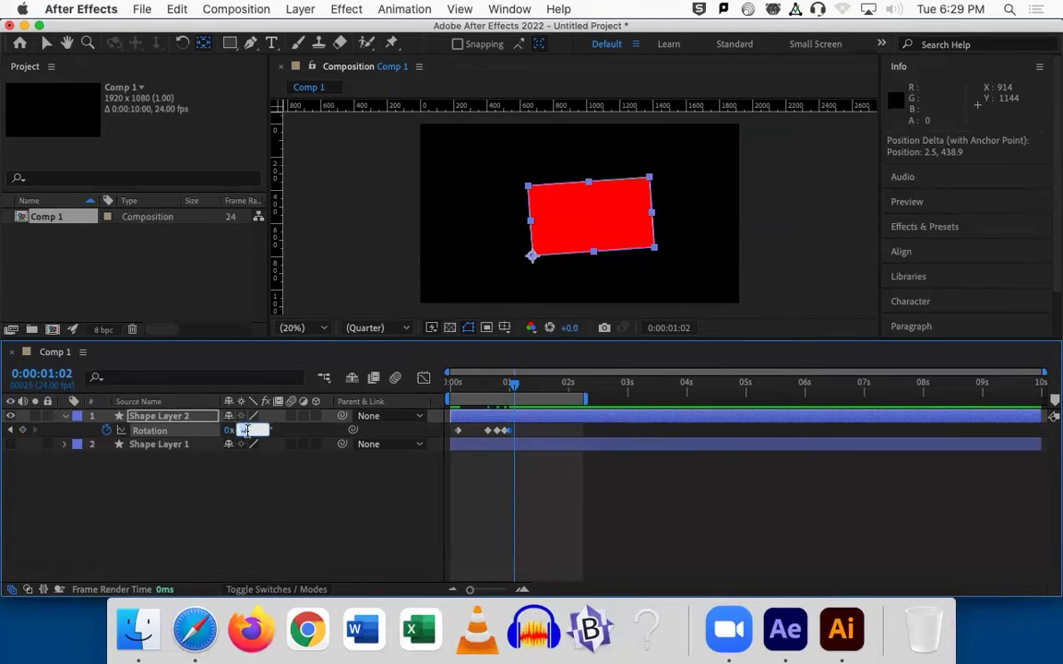
type("0")
key("Return")
left_click_drag(514, 392, 519, 388)
left_click(251, 431)
type("-2")
key("Return")
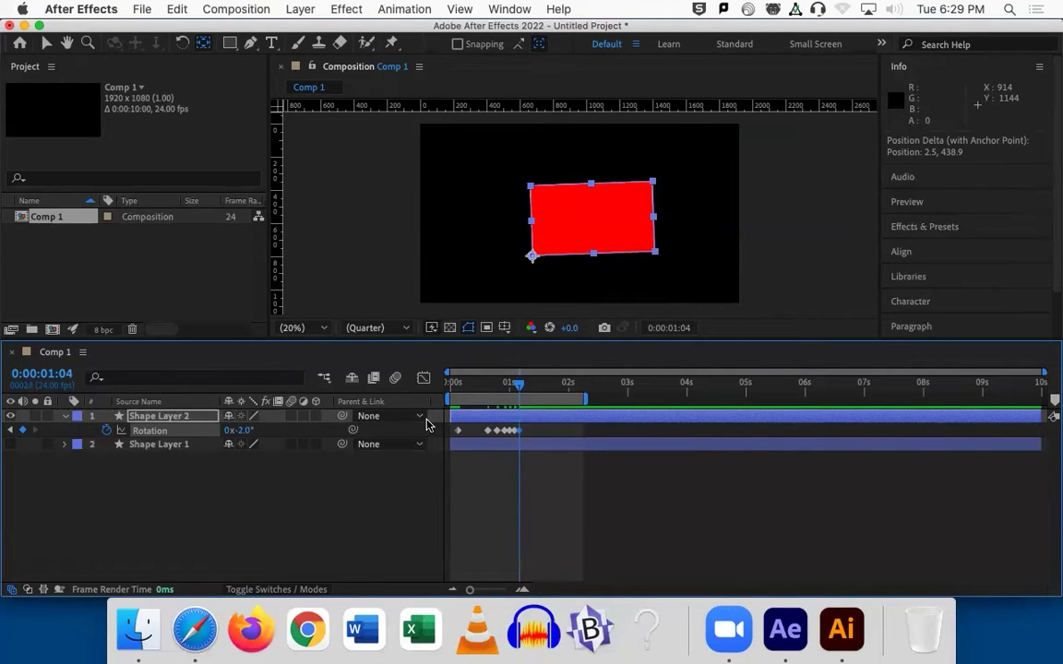
Finish the bounce with a 0° Rotation keyframe at 0:00:01:05.
left_click_drag(522, 392, 527, 392)
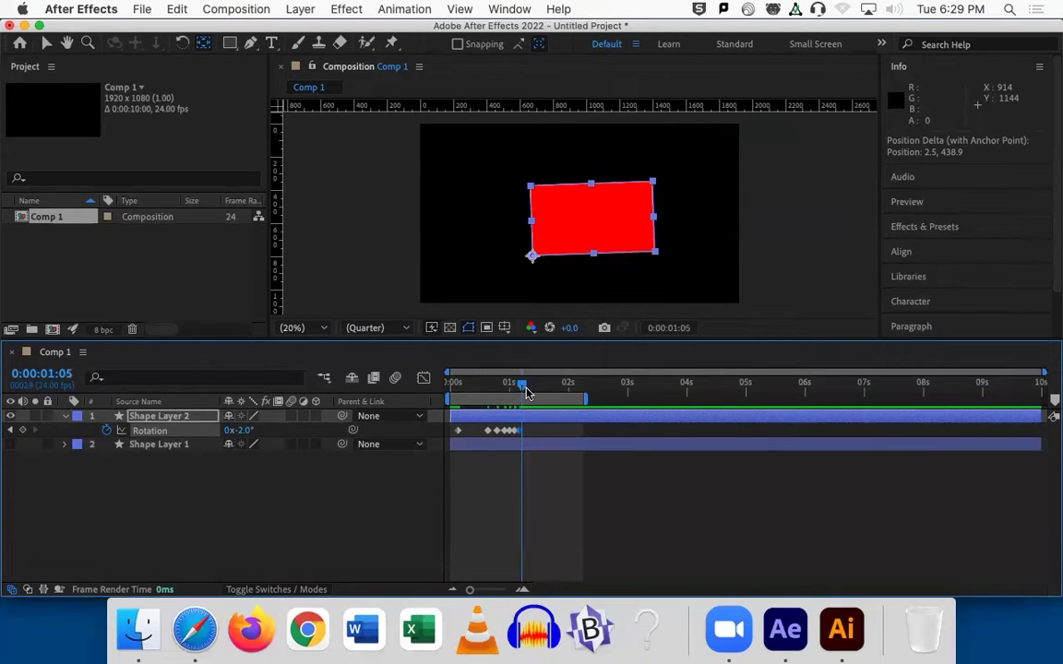
left_click(258, 430)
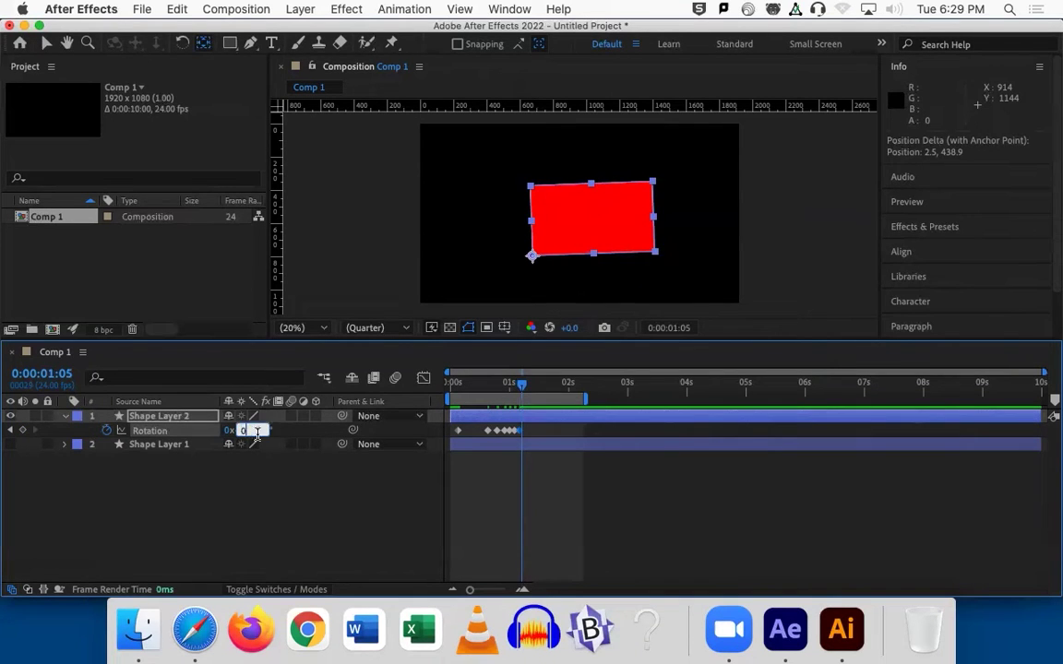
type("0")
key("Return")
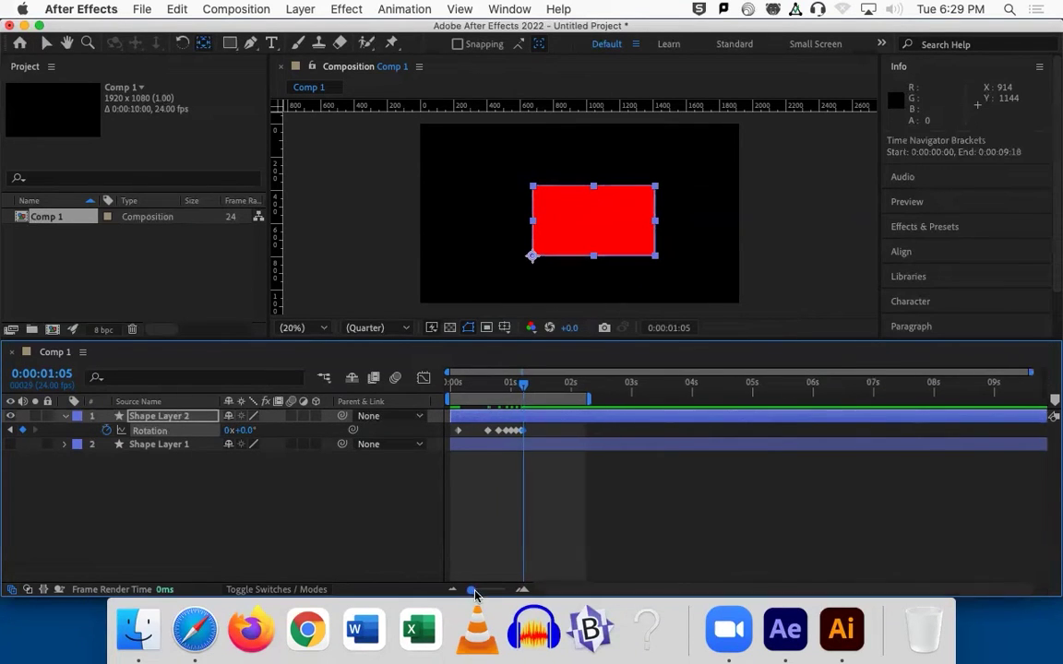
Apply Easy Ease to all of Shape Layer 2's Rotation keyframes.
left_click_drag(466, 588, 487, 589)
left_click_drag(593, 512, 463, 430)
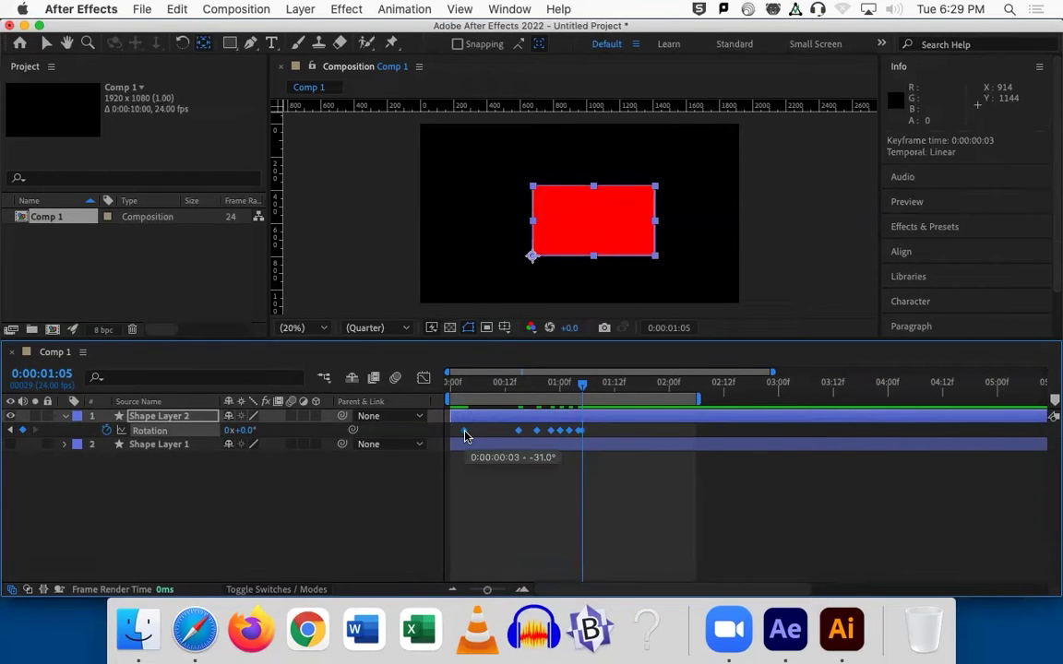
right_click(465, 430)
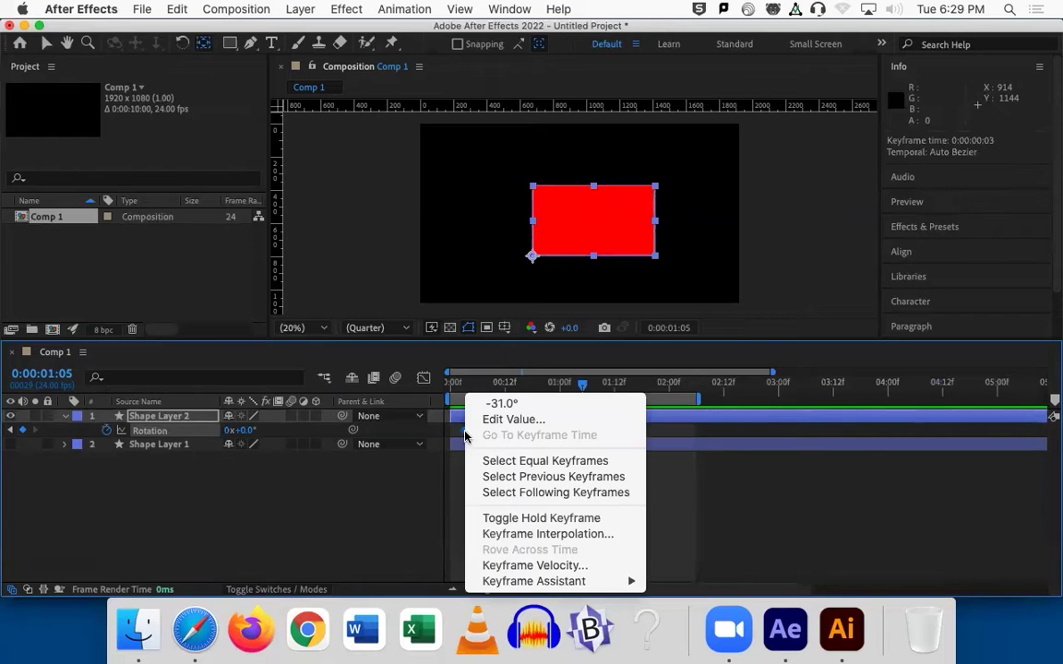
mouse_move(608, 582)
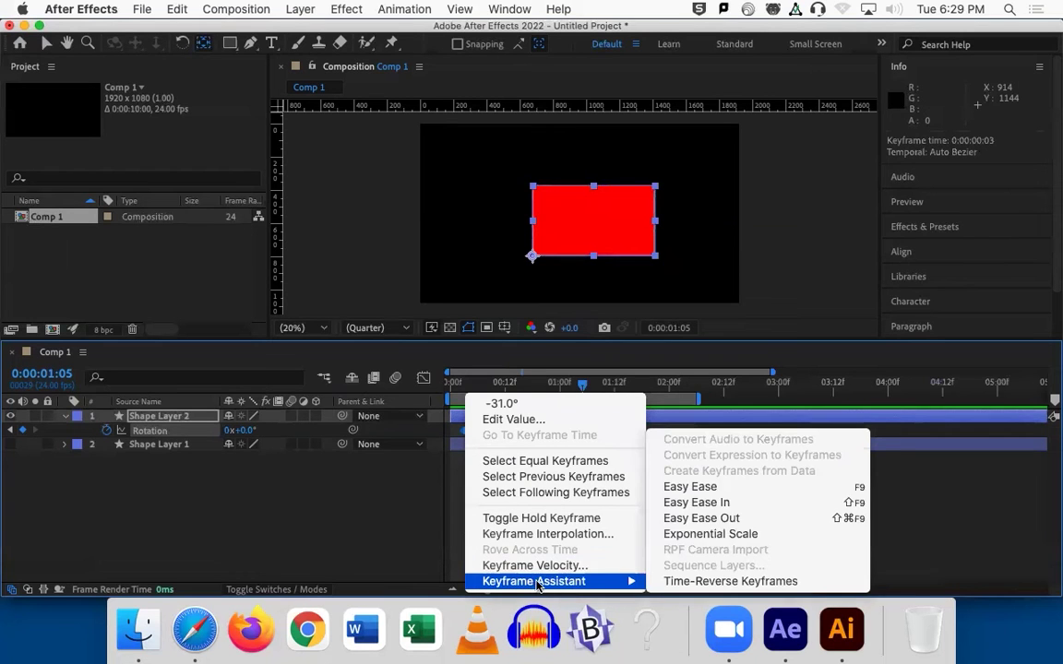
left_click(688, 484)
Shorten the work area to end just past the last Rotation keyframe and preview the falling rectangle animation.
left_click_drag(702, 398, 608, 399)
key("space")
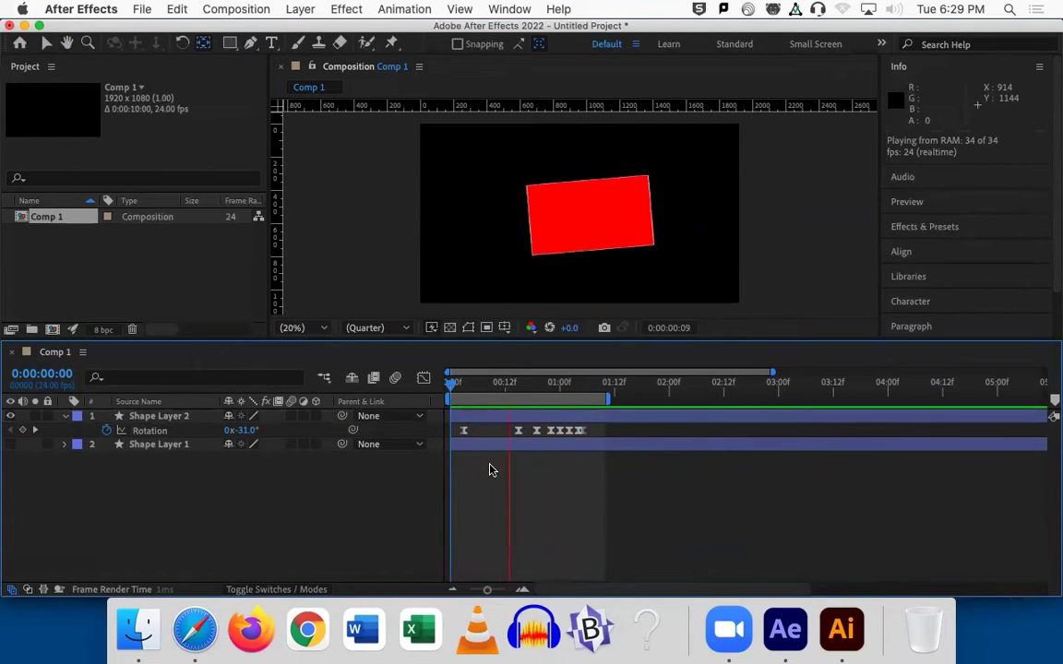
key("space")
key("space")
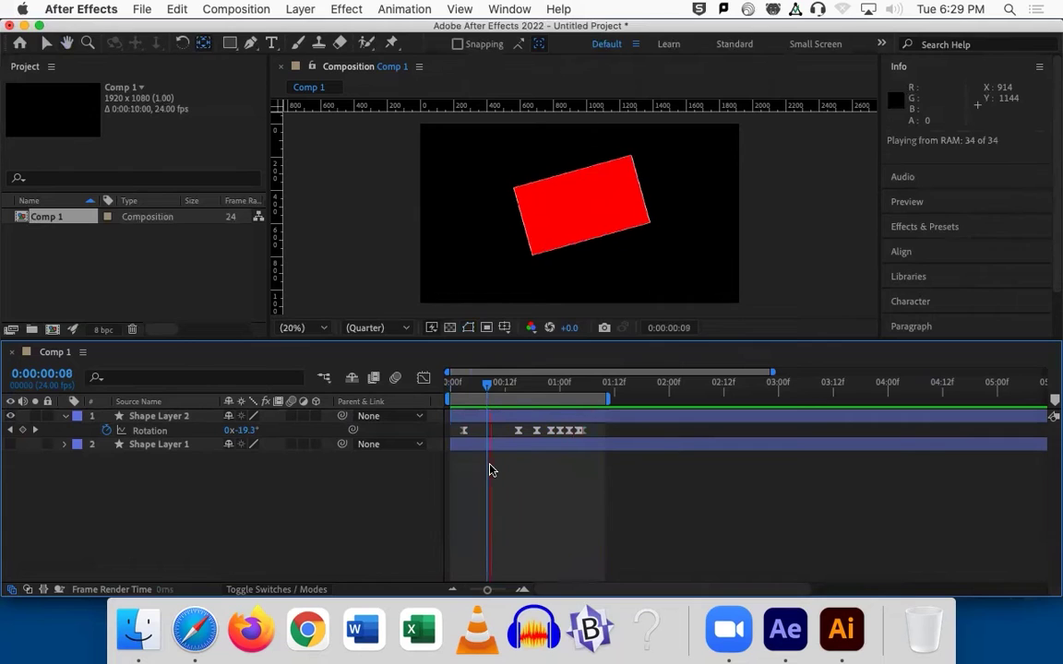
key("space")
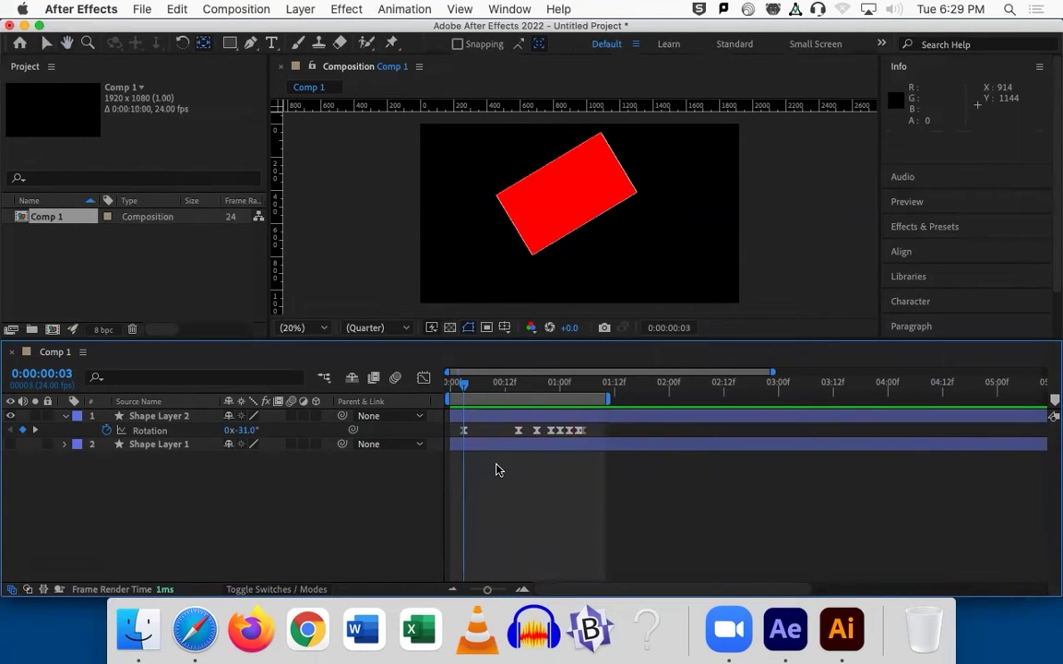
Extend the work area to a duration of 0:00:02:00 and collapse Shape Layer 2's properties.
left_click_drag(464, 383, 673, 398)
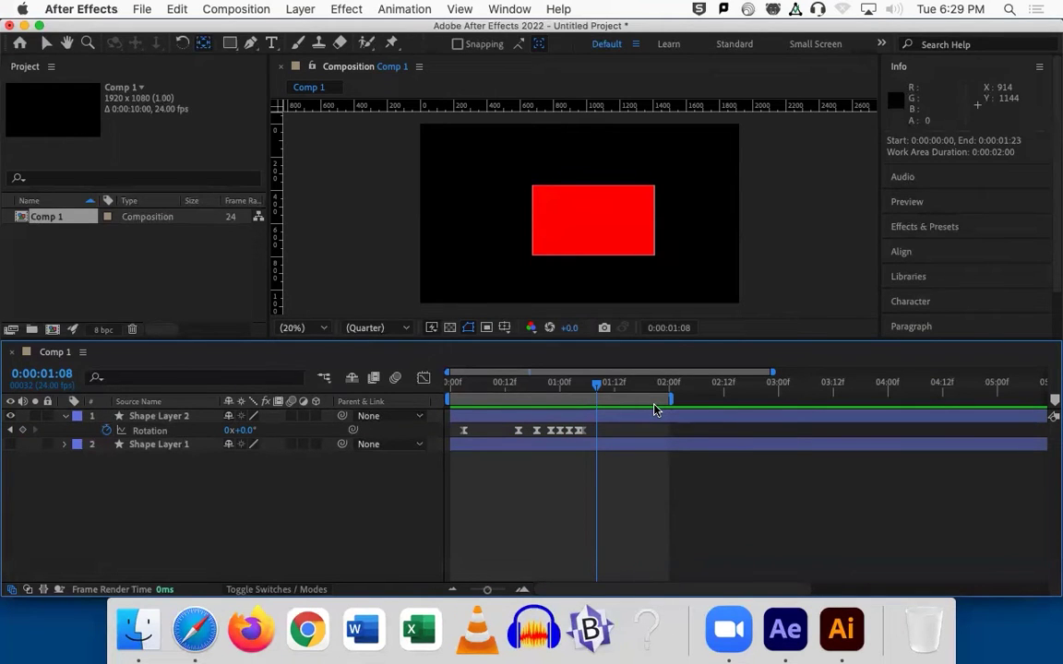
left_click(65, 418)
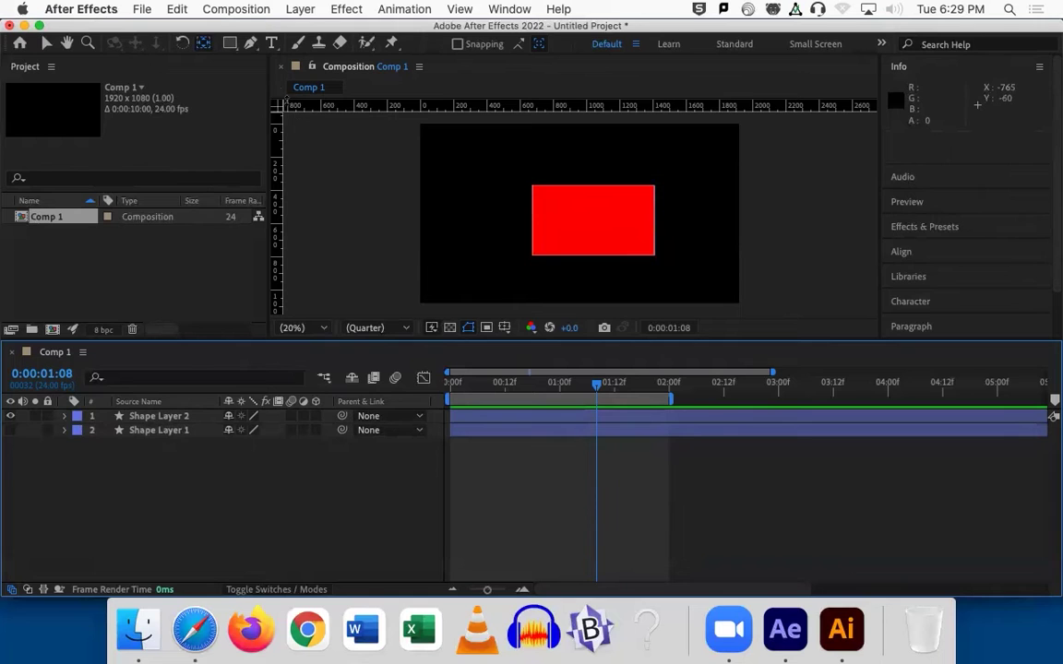
Draw a red star in the composition's upper-left area on a new shape layer with the Star tool.
left_click(227, 44)
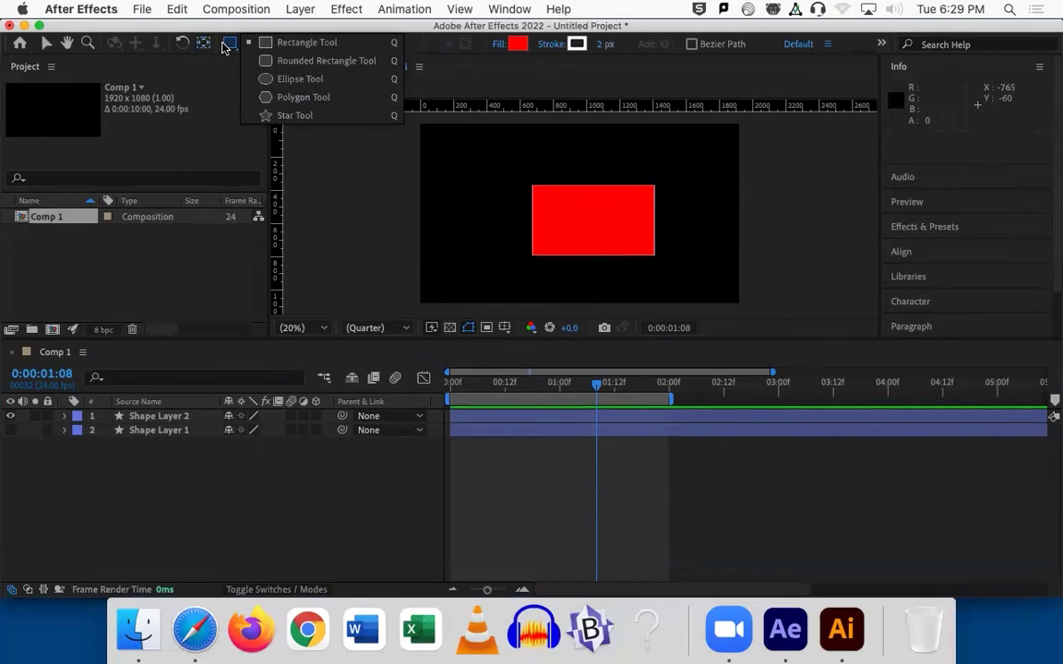
left_click(277, 115)
left_click_drag(464, 189, 433, 166)
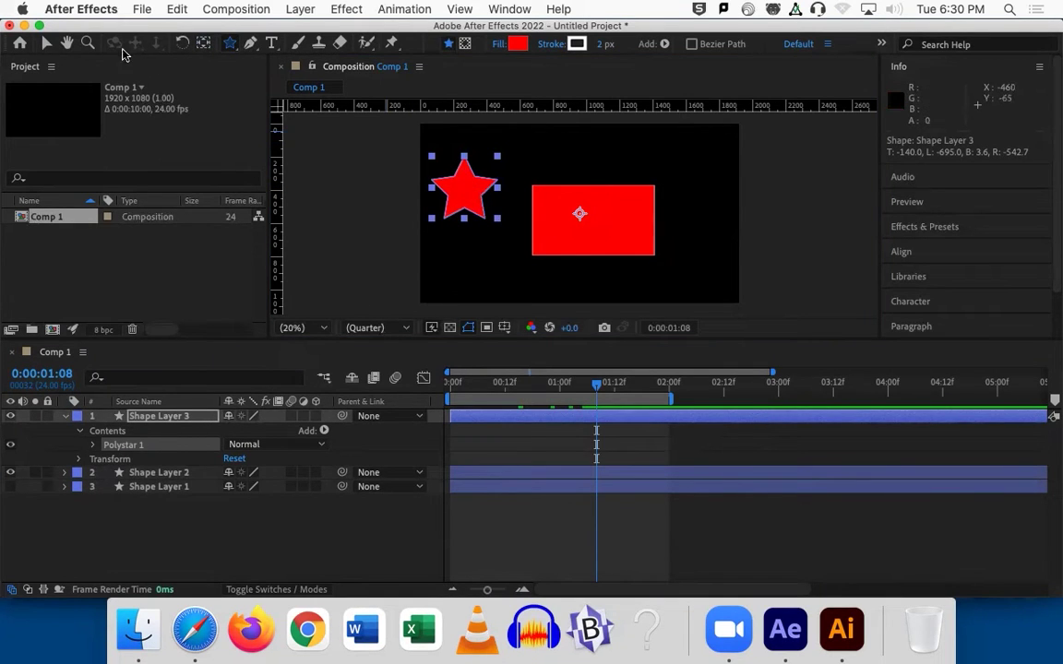
Select the star and reveal Shape Layer 3's Position property.
left_click(46, 43)
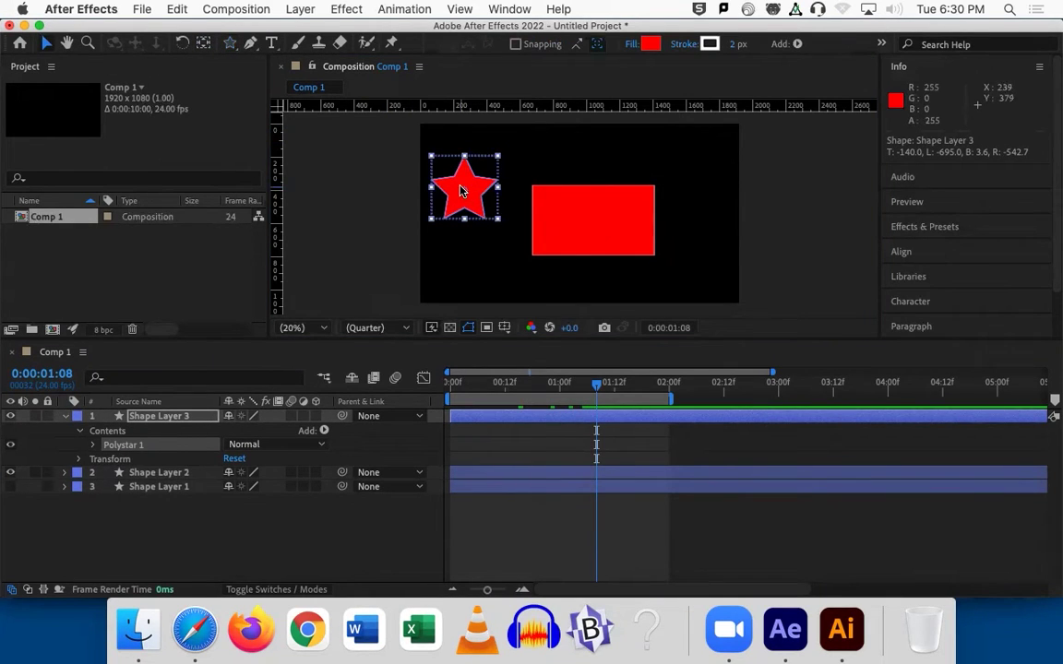
left_click(463, 191)
key("p")
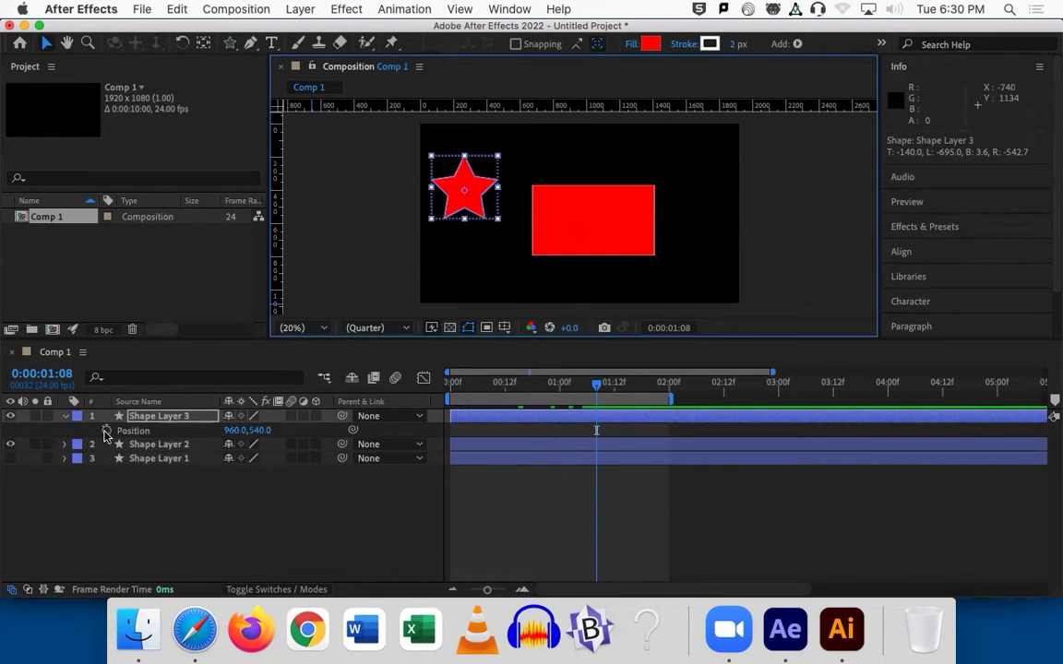
Keyframe Shape Layer 3's Position from 0:00:01:08, with X at 881 at 0:00:01:11 and X at 1887 at 0:00:01:23.
left_click(106, 431)
left_click_drag(602, 388, 615, 388)
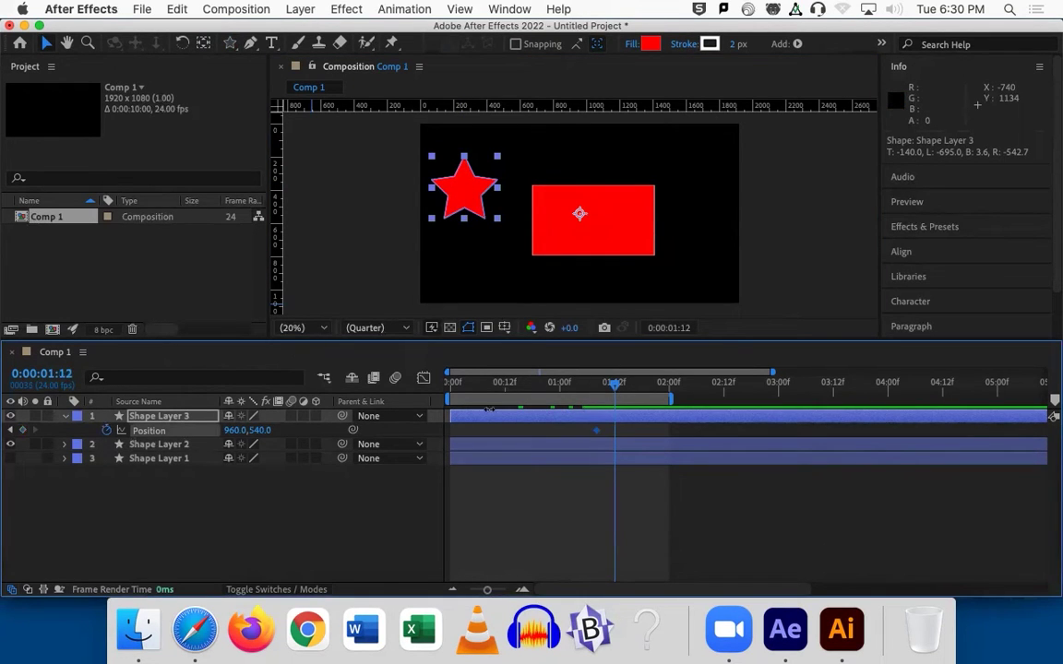
left_click_drag(238, 430, 152, 421)
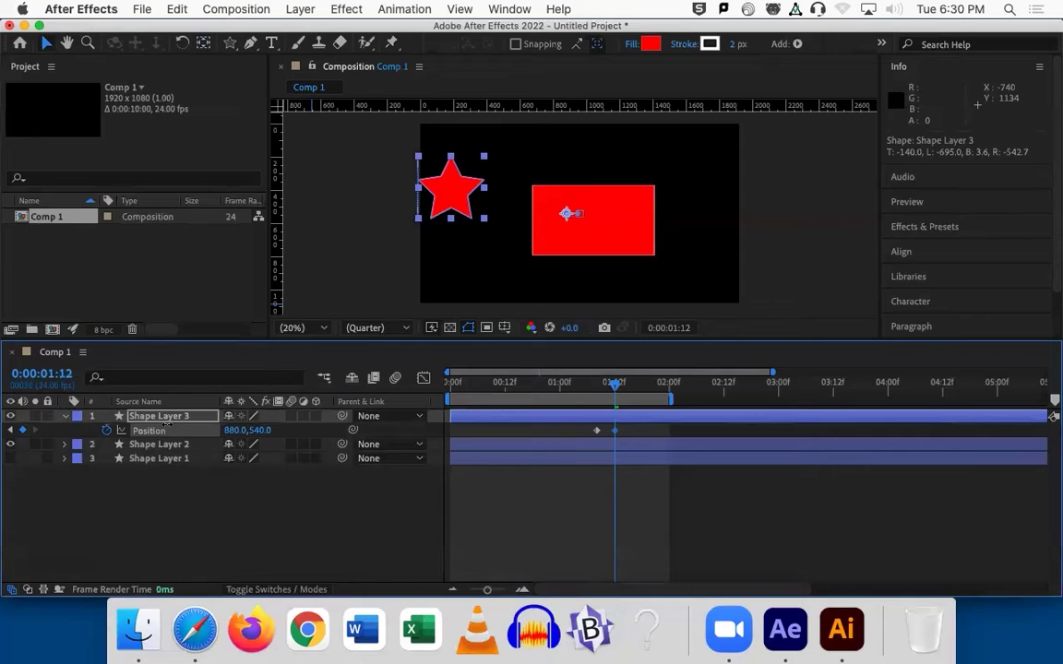
left_click_drag(619, 388, 665, 388)
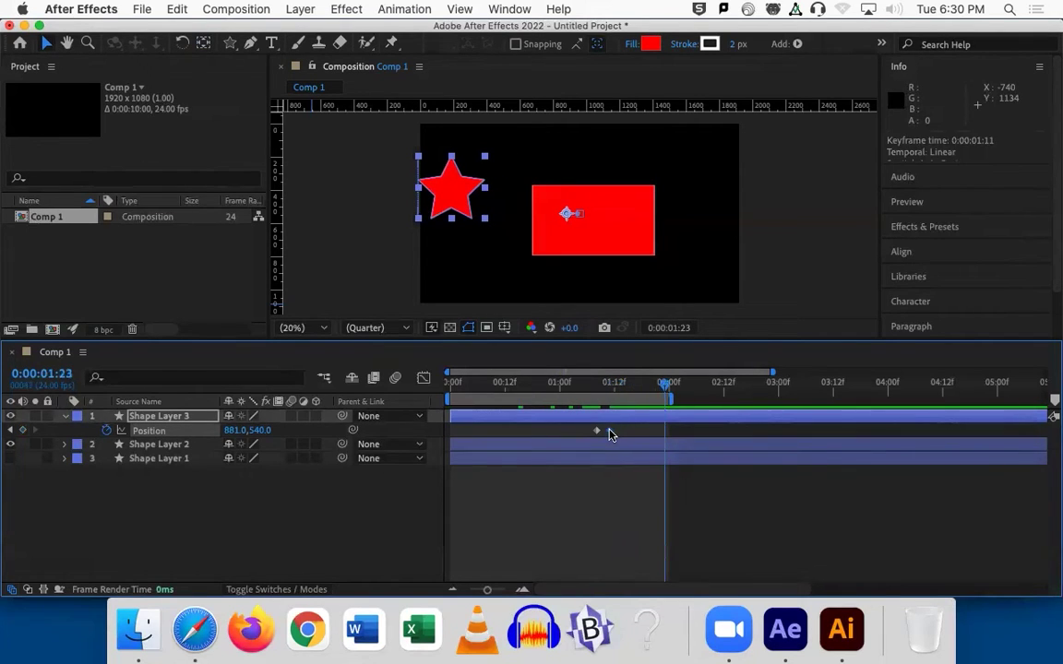
mouse_move(230, 431)
left_mouse_down()
mouse_move(602, 430)
mouse_move(130, 425)
mouse_move(236, 418)
left_mouse_up()
Preview the star's Position animation, scrub through it to 0:00:01:23, and deselect the layer.
key("space")
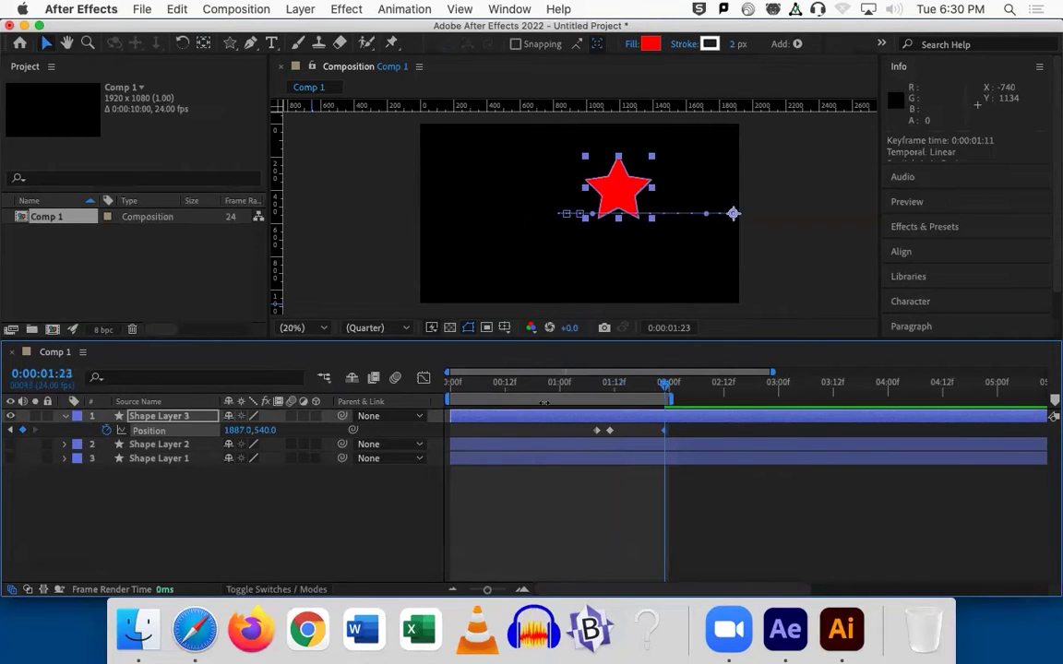
key("space")
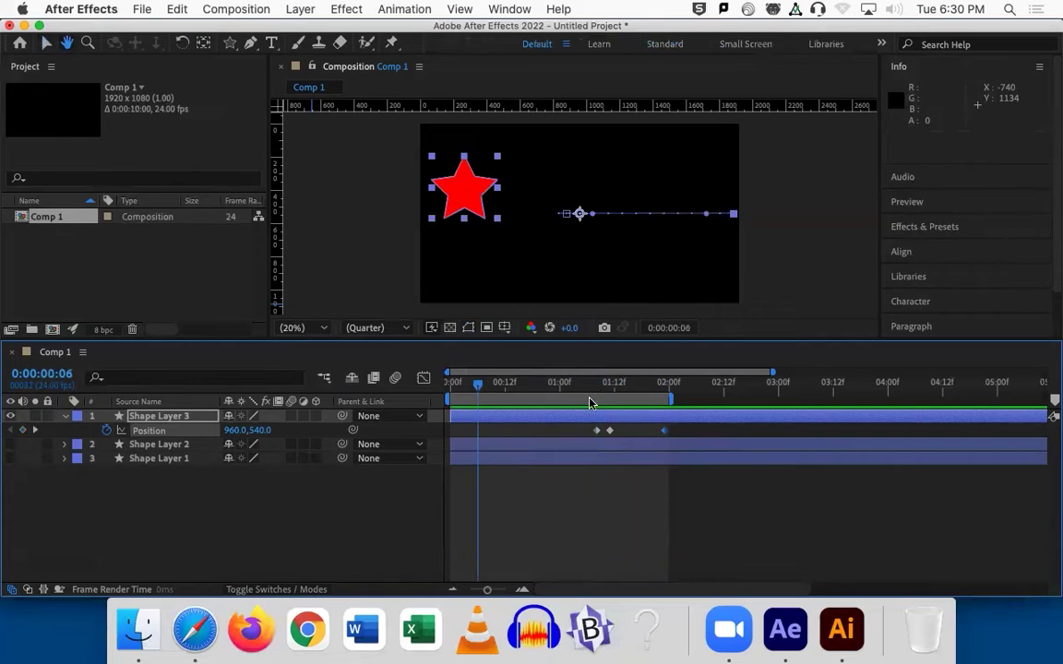
left_click(593, 394)
left_click_drag(594, 394, 663, 394)
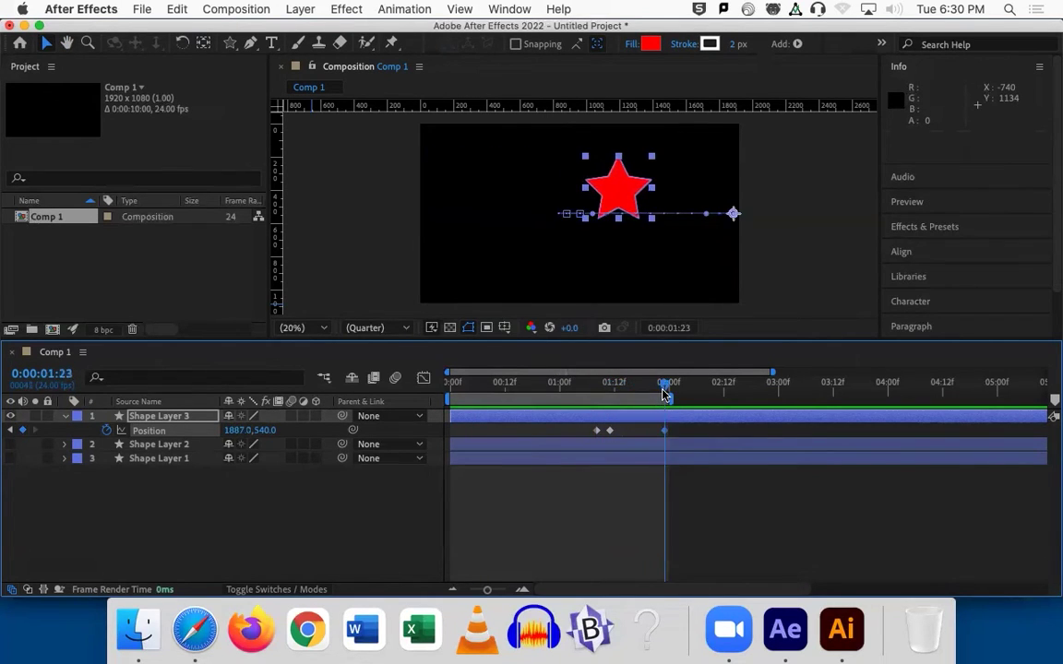
left_click(591, 534)
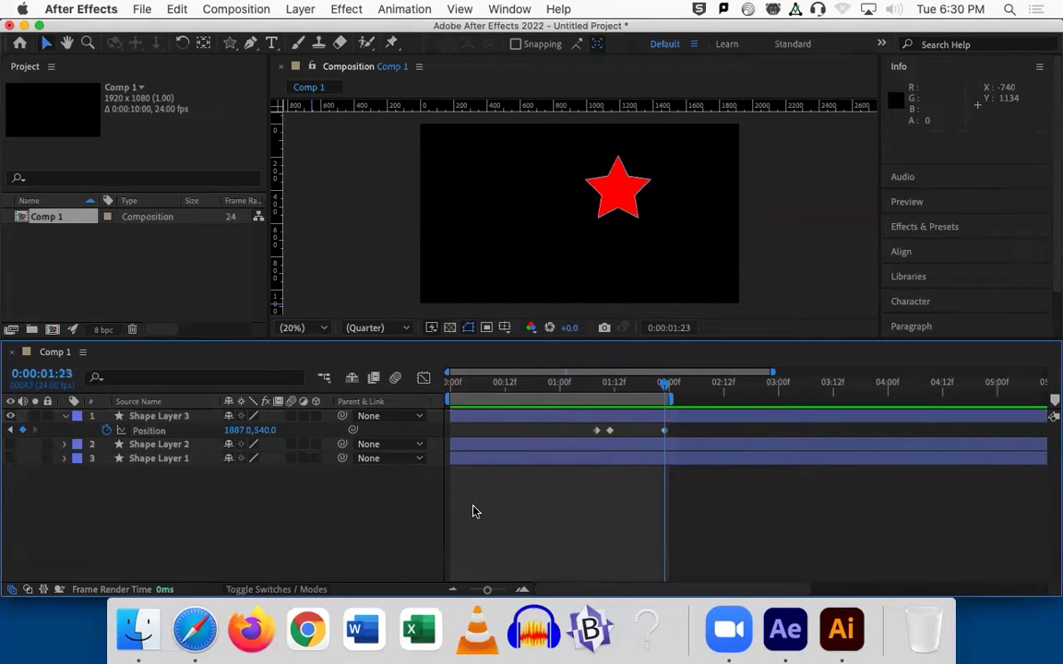
Delete all three shape layers from Comp 1.
left_click(157, 418)
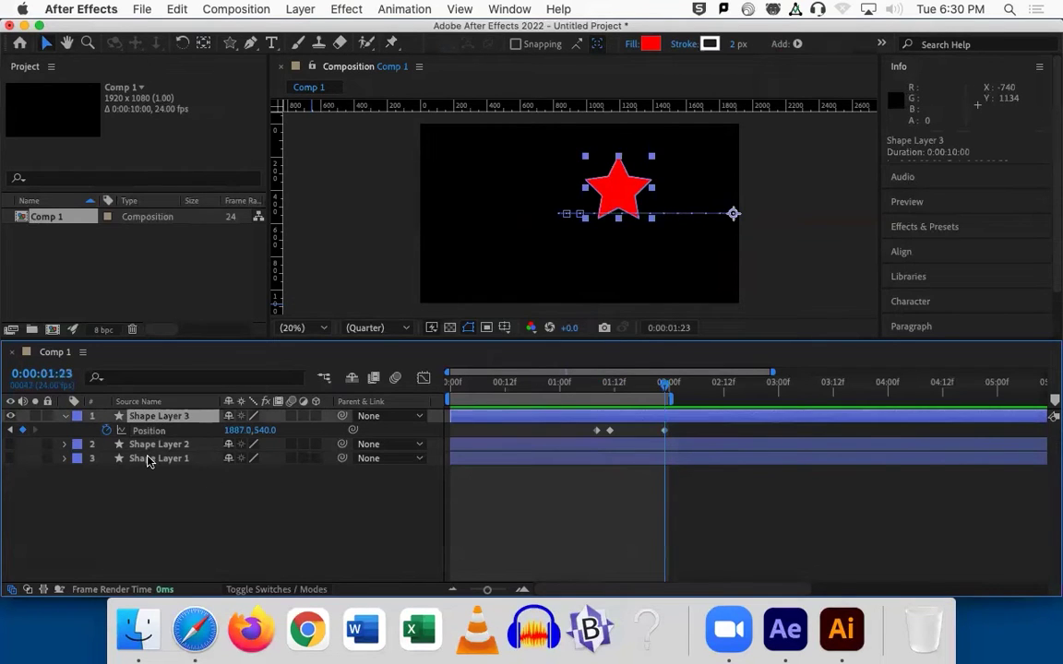
key("super+a")
key("Delete")
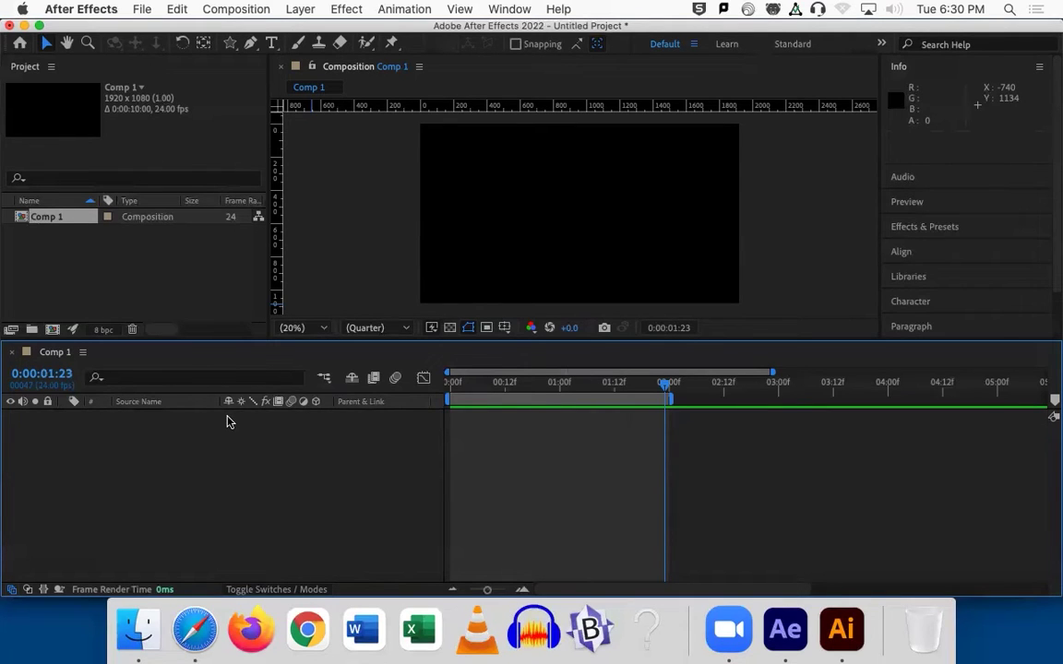
Enlarge the composition view and draw a closed red hat with a domed crown and pointed brim using the Pen tool.
left_click_drag(329, 342, 346, 426)
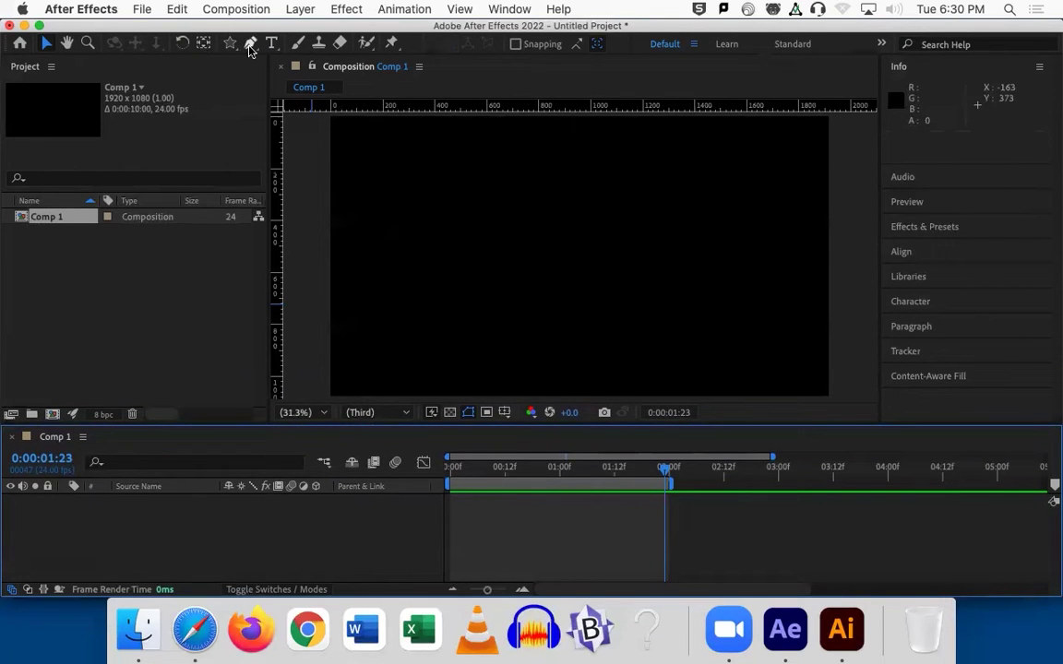
left_click(250, 43)
left_click(462, 322)
left_click(686, 316)
left_click(640, 311)
left_click_drag(608, 264, 529, 301)
left_click(462, 322)
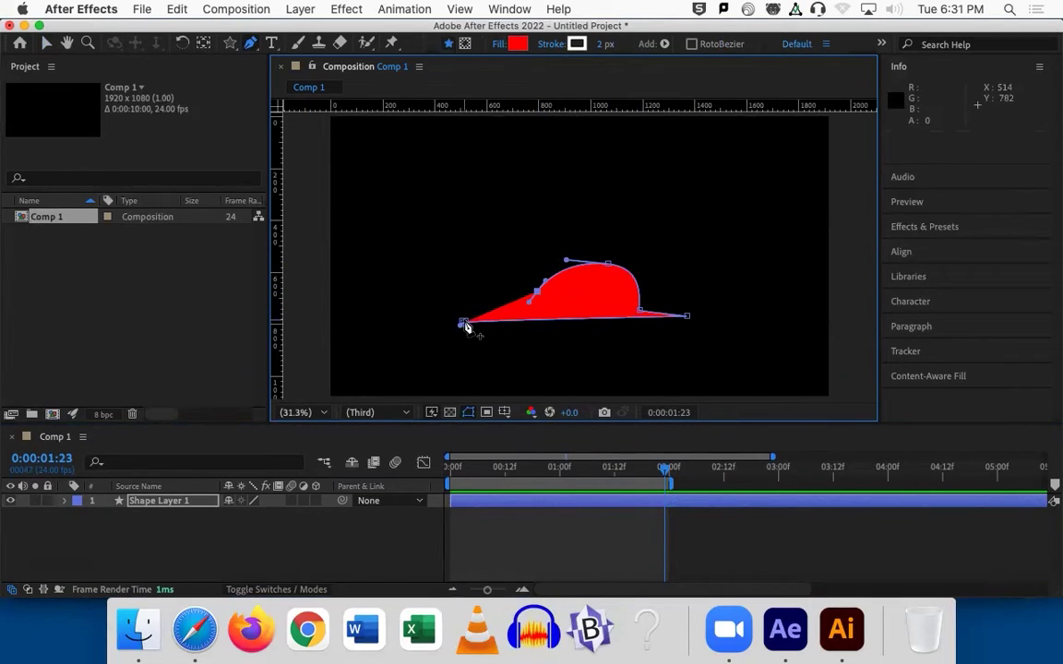
left_click(46, 41)
left_click(522, 241)
left_click(560, 296)
Draw a curved feather rising from the hat's crown on a separate shape layer with the Pen tool.
left_click(249, 43)
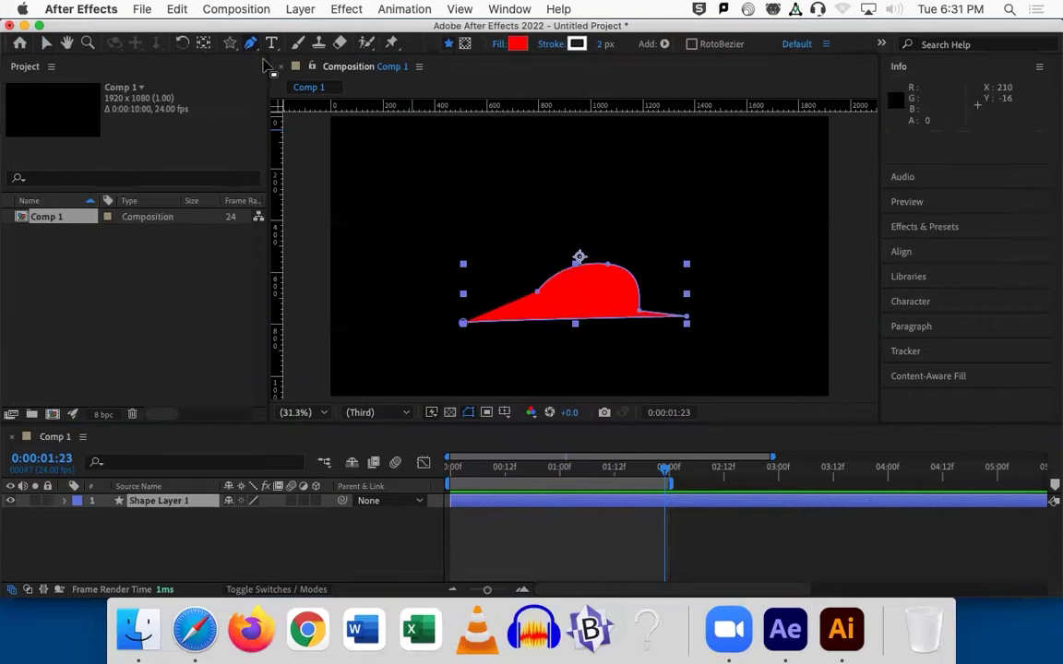
left_click(286, 96)
left_click(601, 297)
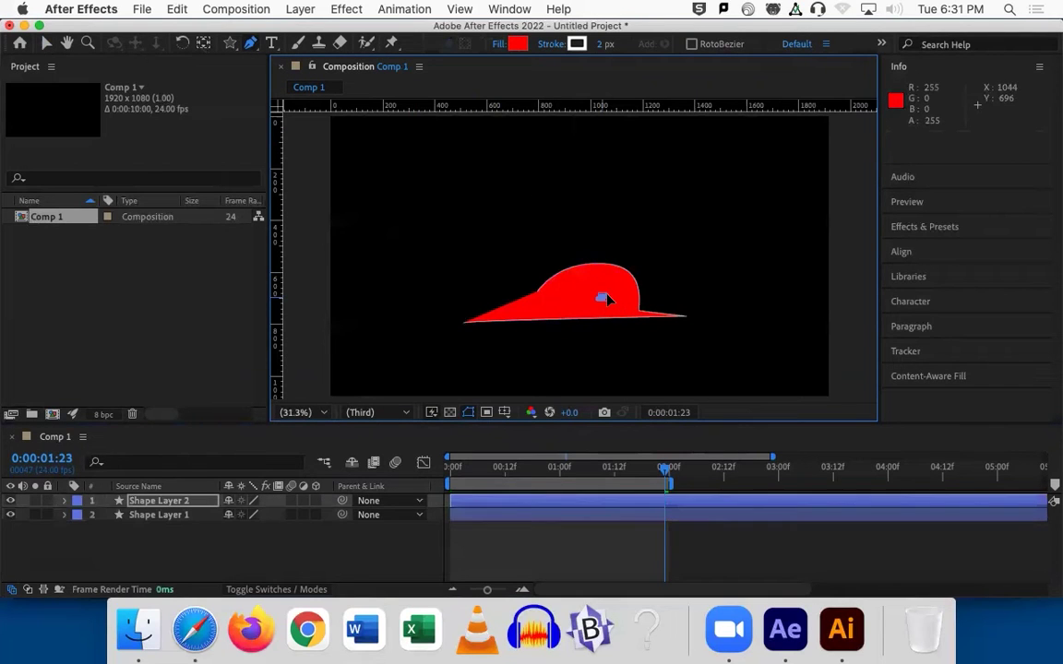
left_click_drag(632, 249, 627, 222)
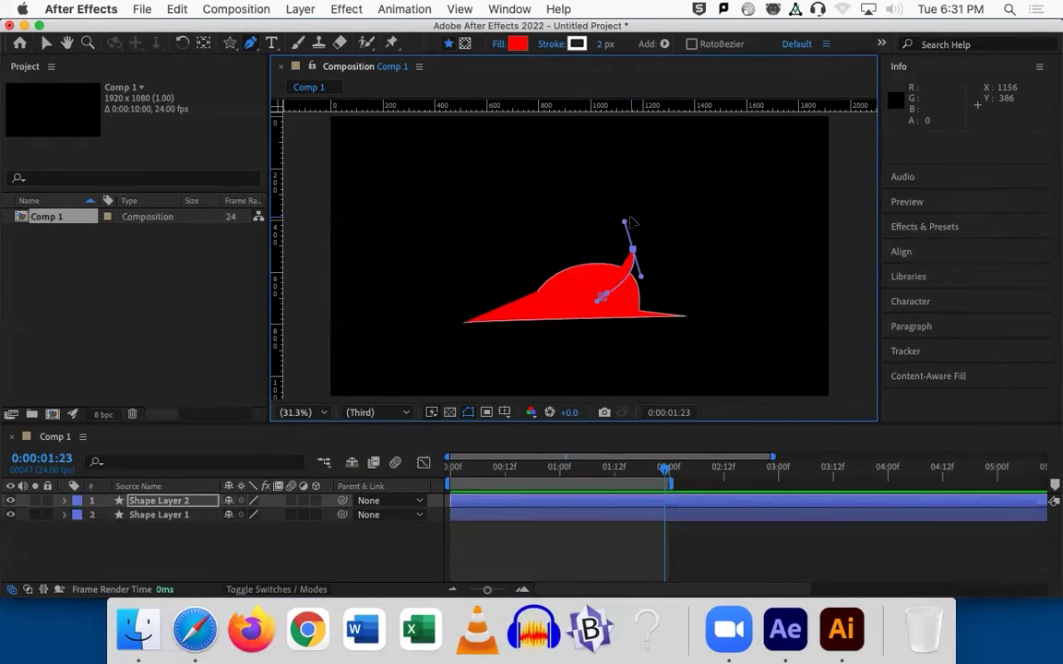
left_click(627, 205)
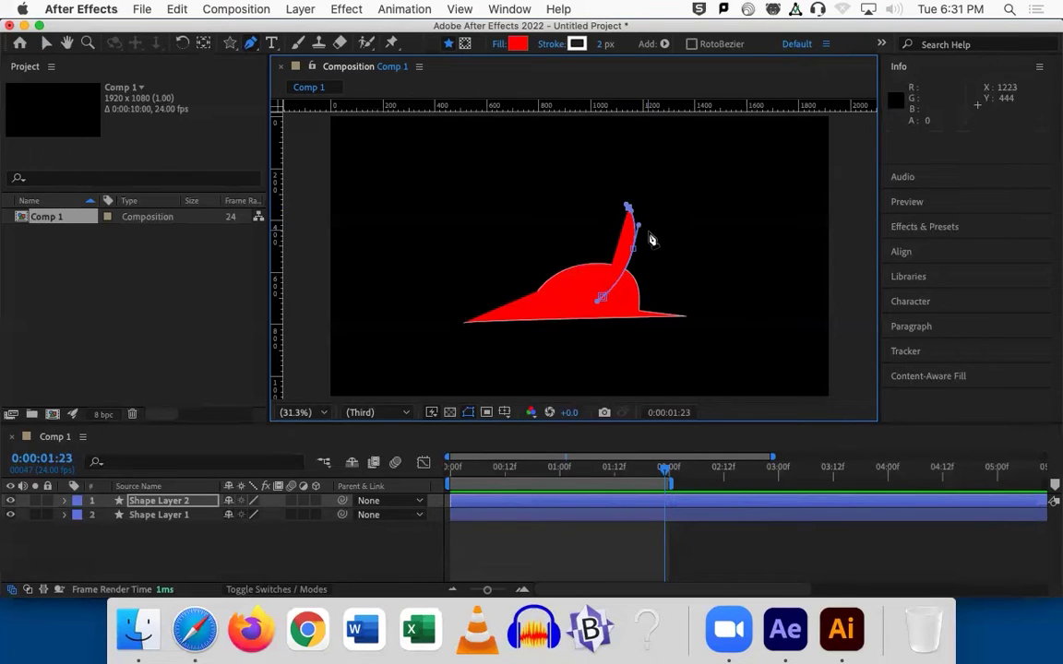
left_click_drag(650, 244, 652, 259)
left_click_drag(602, 298, 631, 297)
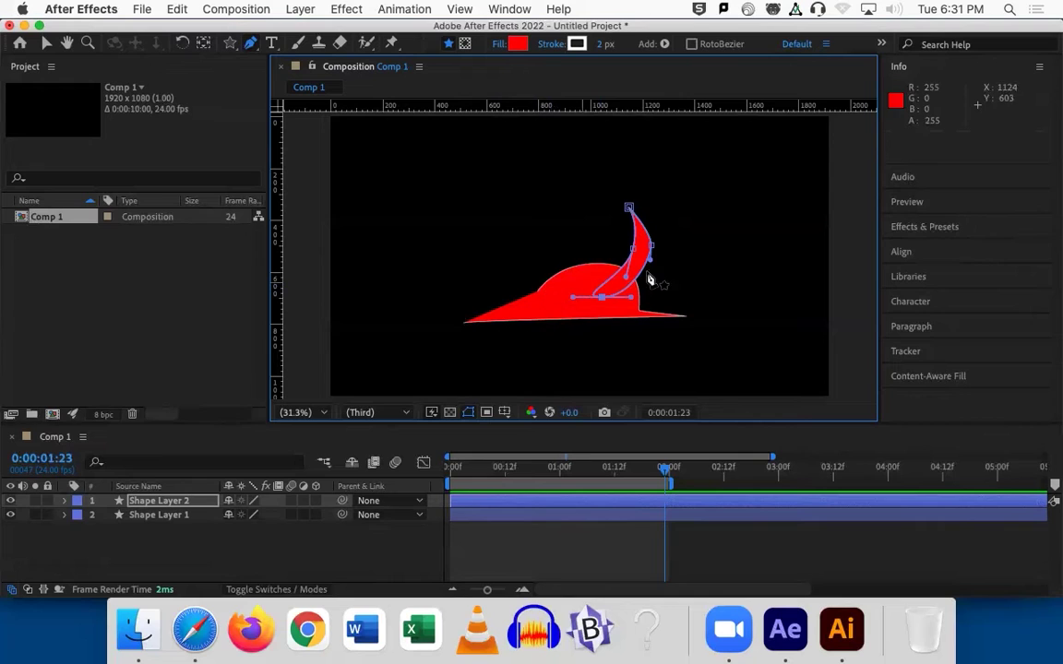
left_click(45, 44)
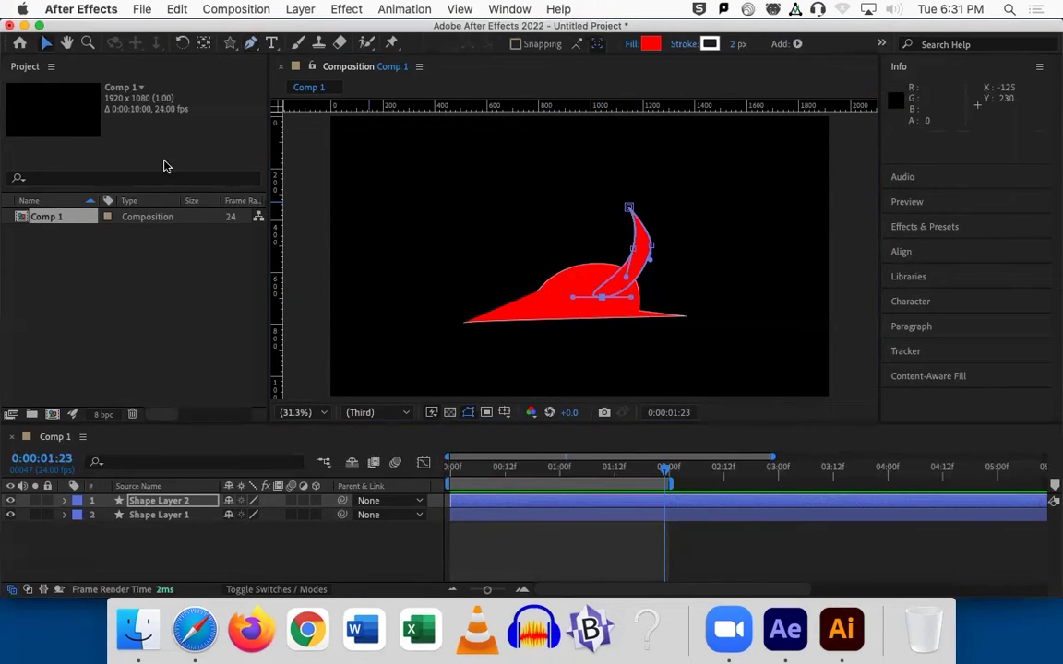
key("super+t")
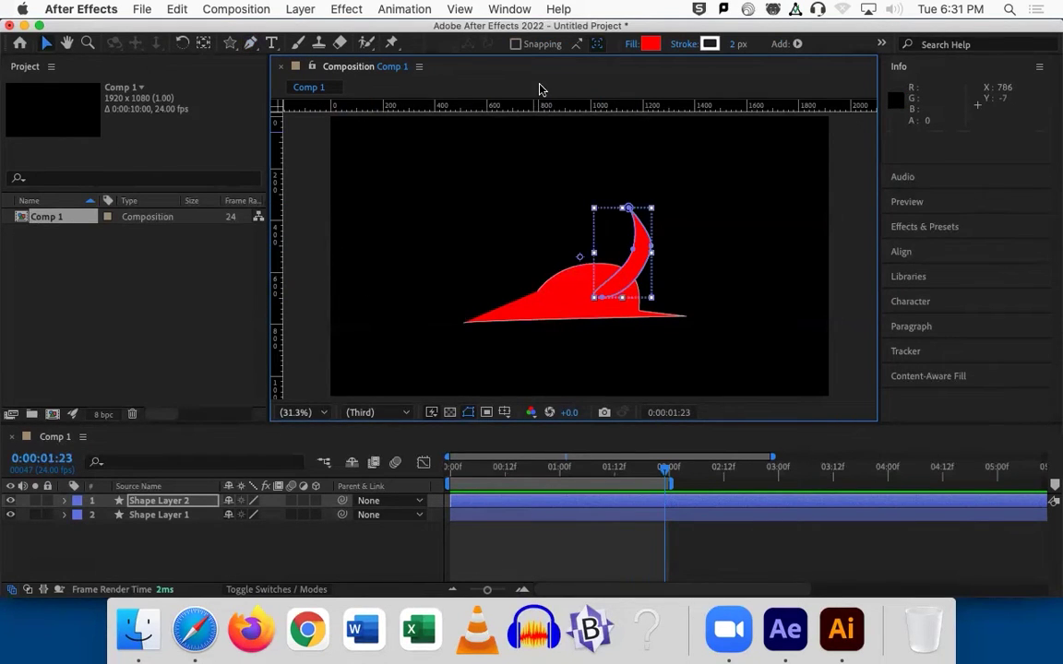
Change the feather's fill to blue and set its stroke to None.
left_click(652, 44)
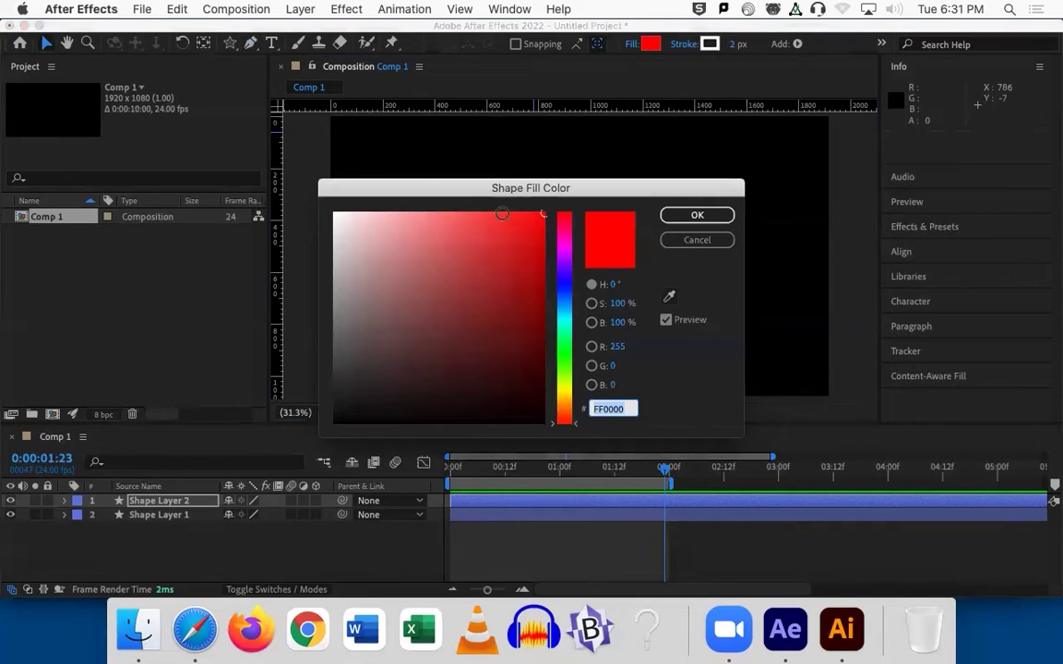
left_click(569, 286)
left_click(698, 215)
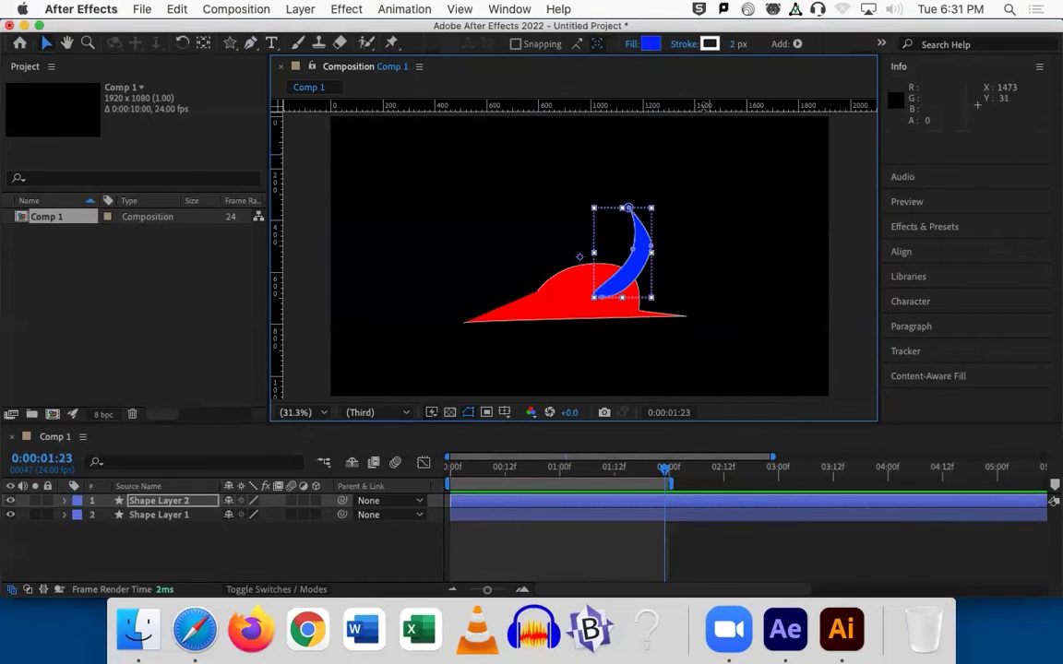
left_click(684, 44)
left_click(449, 270)
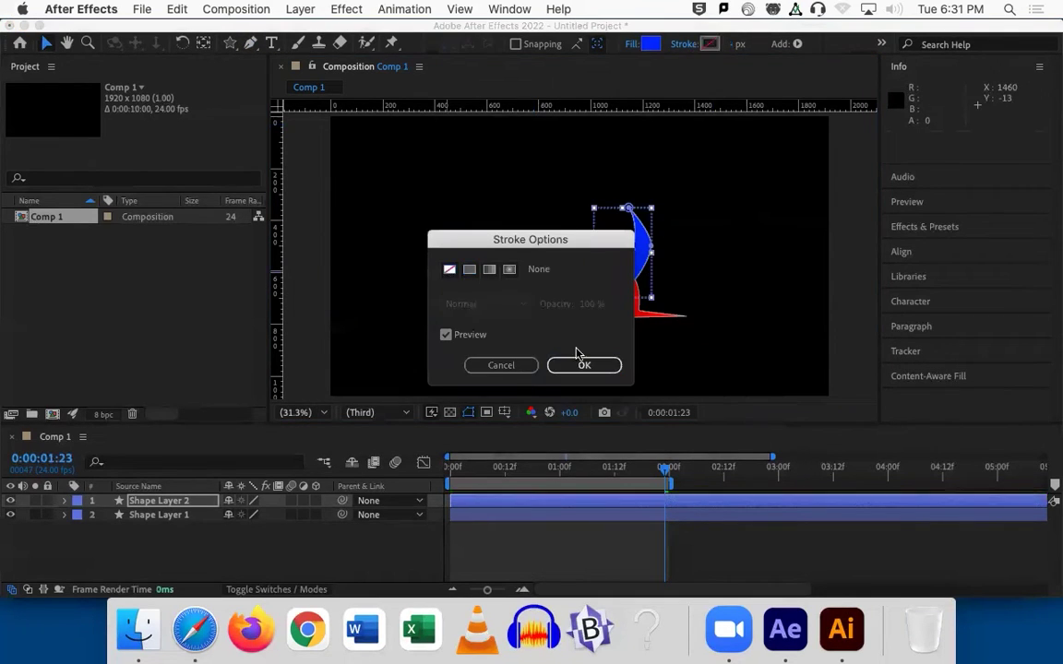
left_click(581, 364)
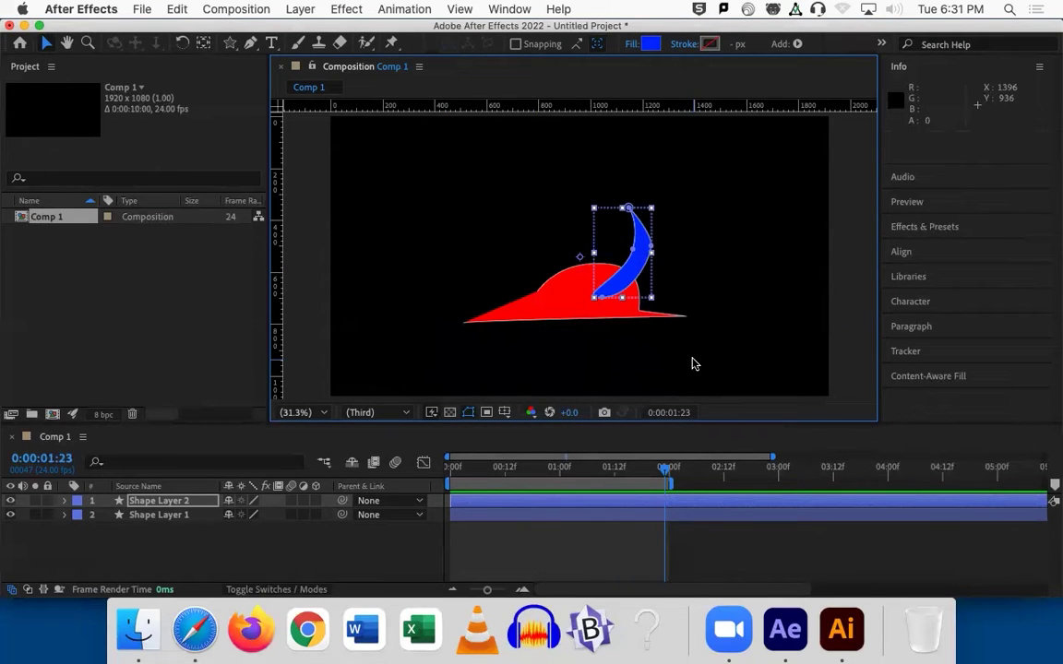
Rename Shape Layer 1 as hat and Shape Layer 2 as feather.
left_click(139, 517)
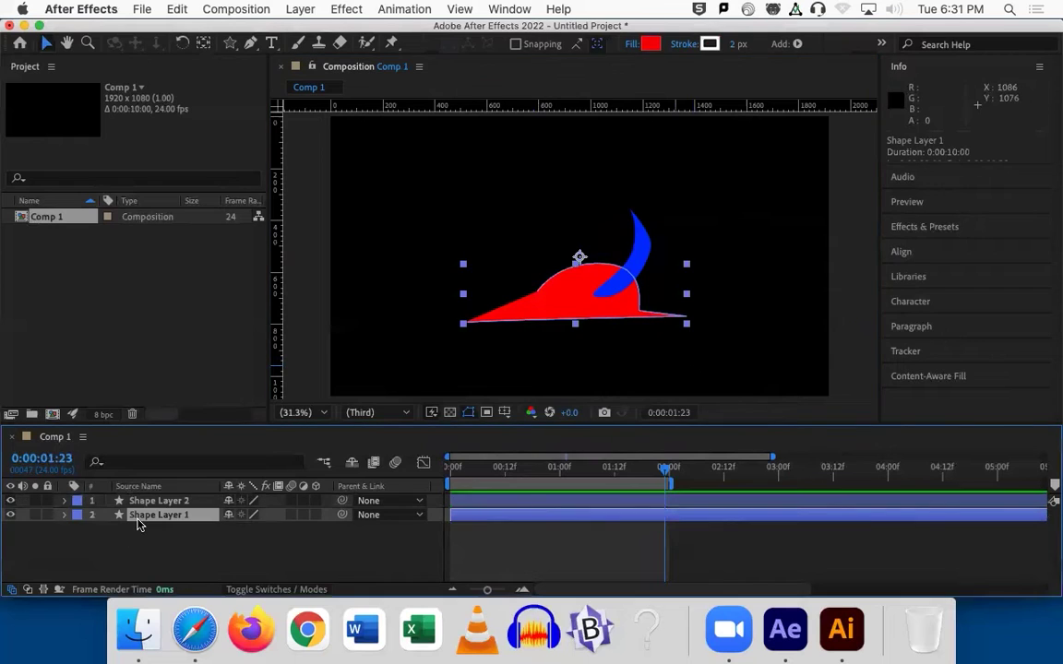
key("Return")
type("bo")
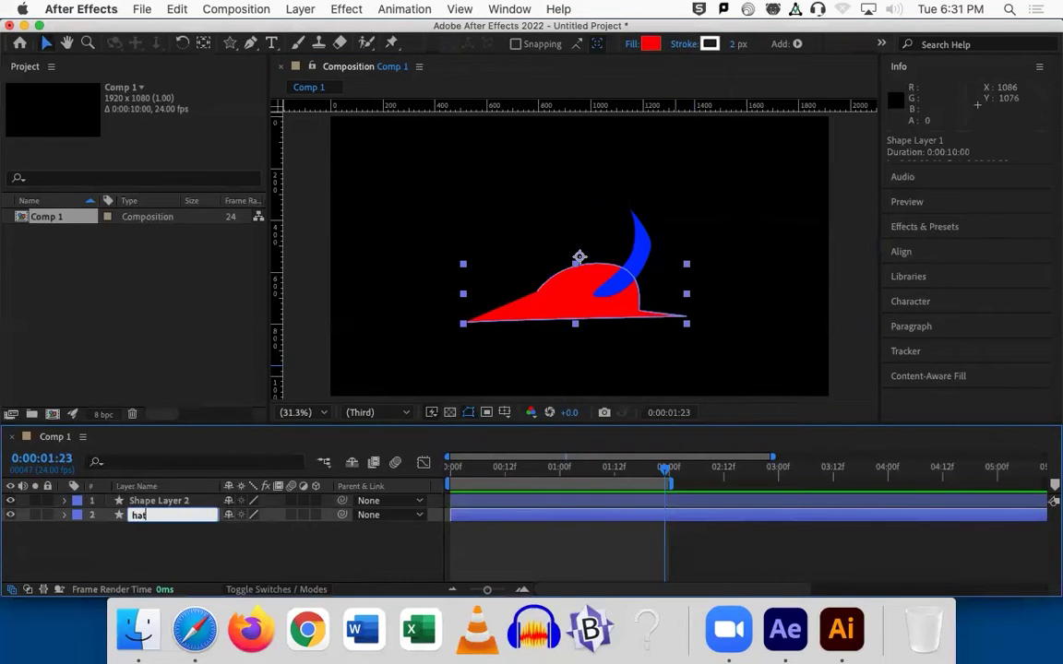
type("t")
key("Return")
key("super+Up")
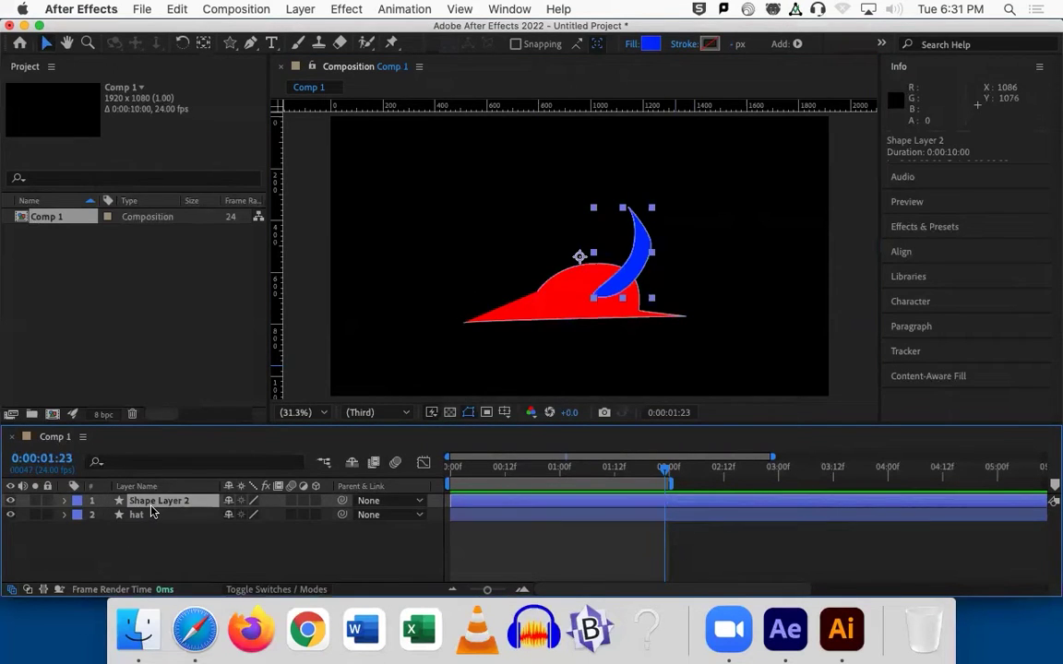
key("Return")
type("feather")
key("Return")
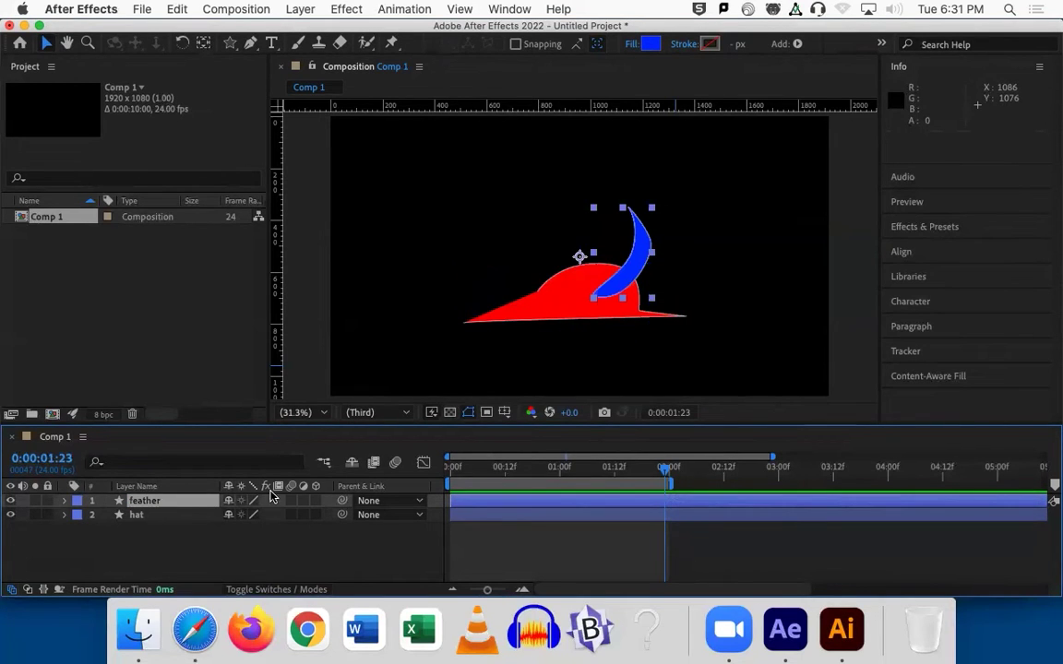
At 0:00:00:00, move the feather's anchor point to its lower tip and the hat's anchor point to its bottom centre.
left_click_drag(653, 472, 450, 473)
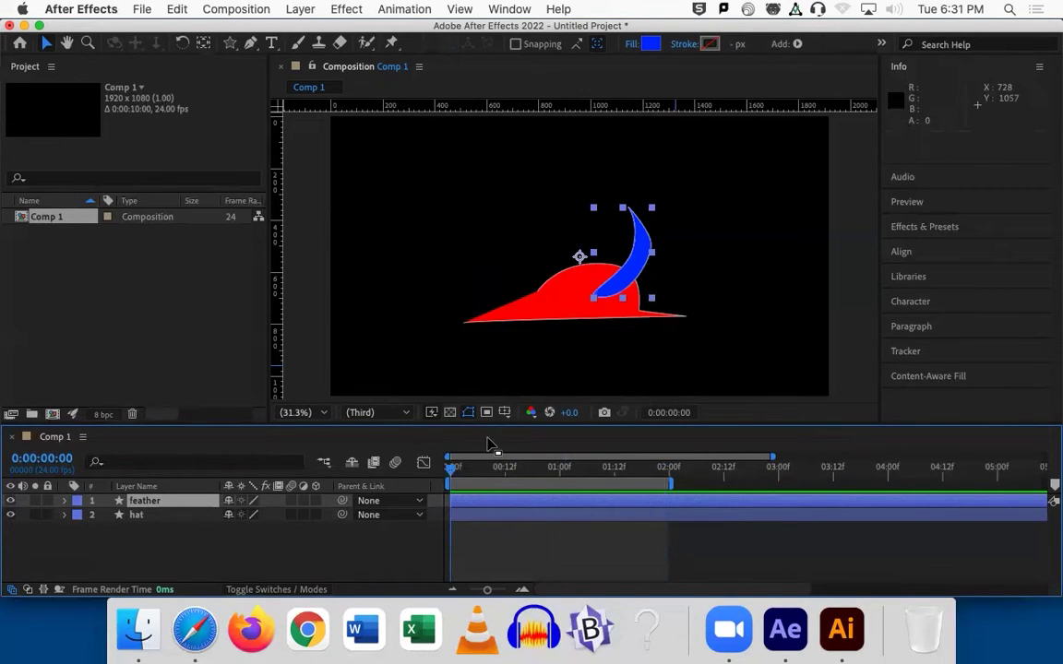
left_click(136, 514)
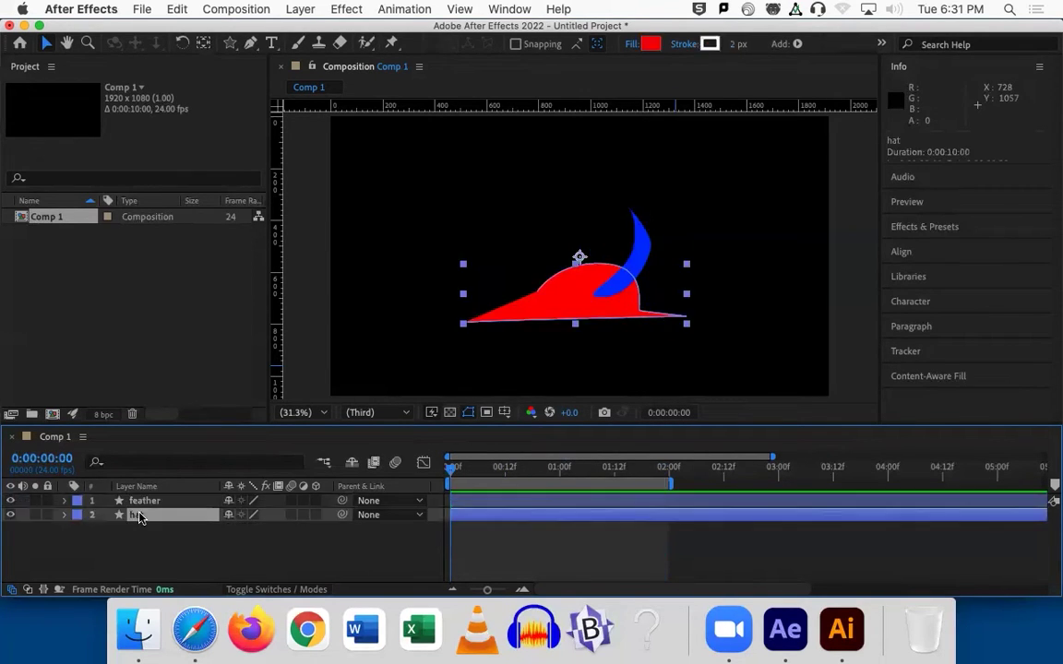
left_click(628, 242)
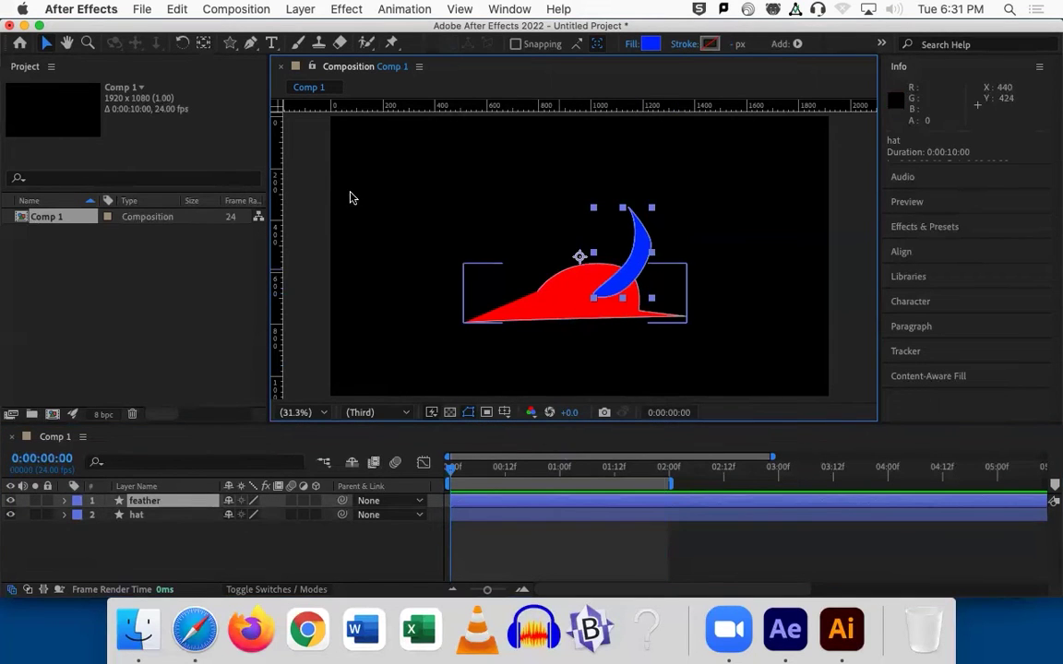
left_click(203, 44)
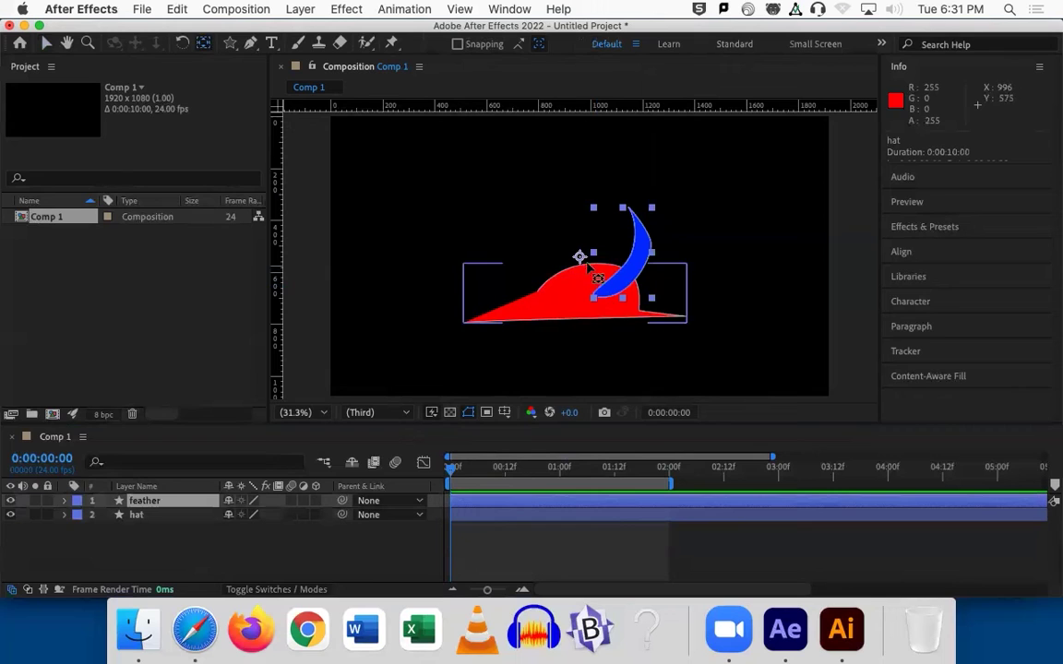
left_click_drag(579, 258, 595, 297)
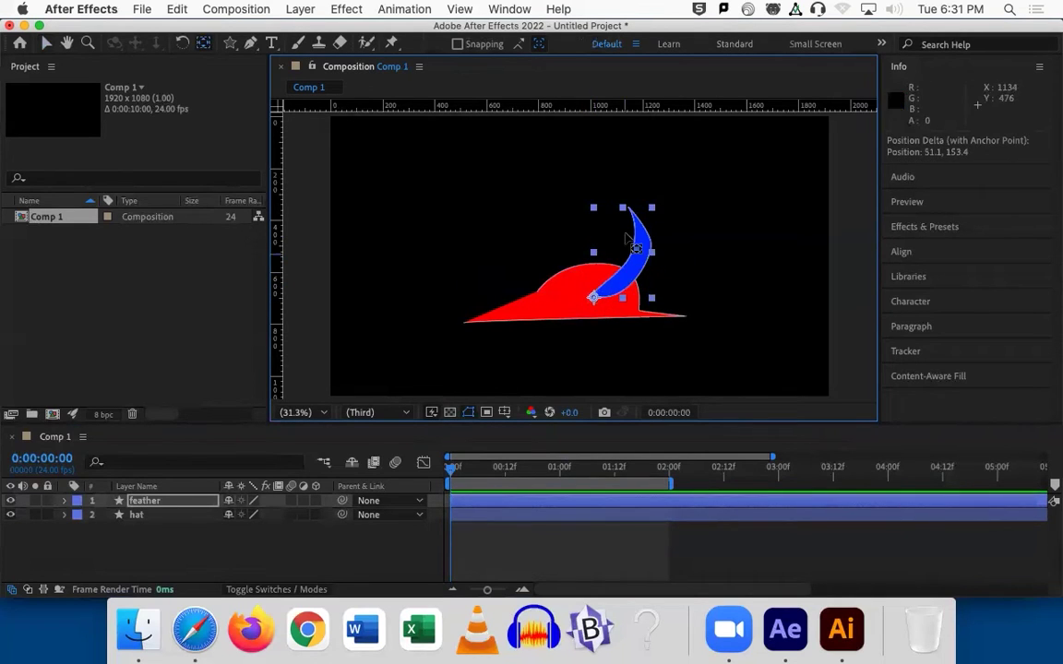
left_click(563, 281)
left_click_drag(579, 258, 575, 323)
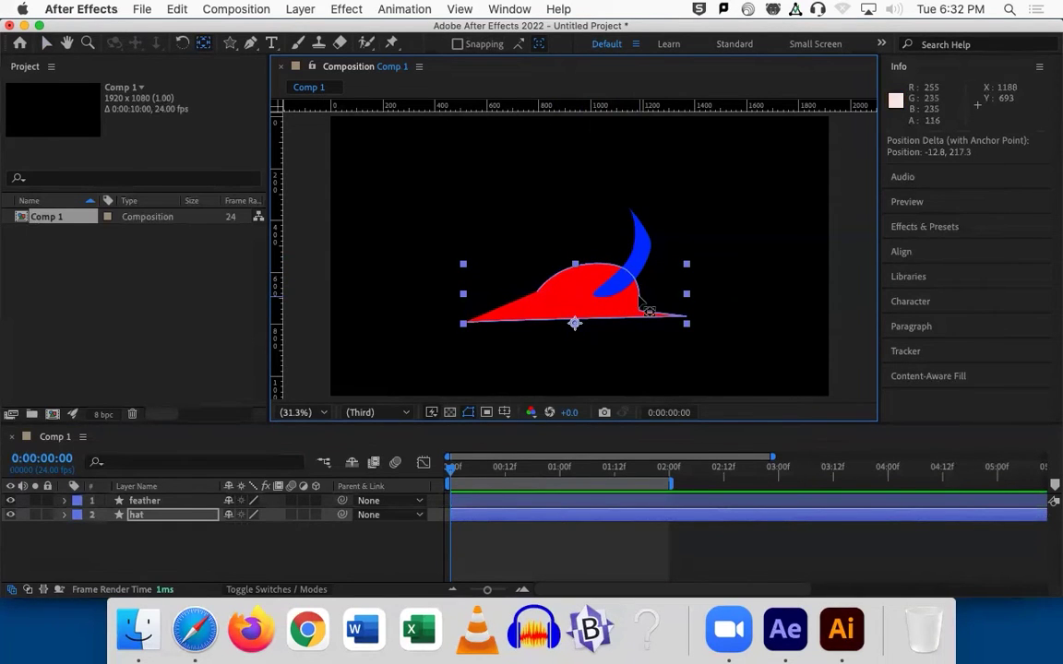
Return to the Selection tool and select the feather shape.
left_click(145, 503)
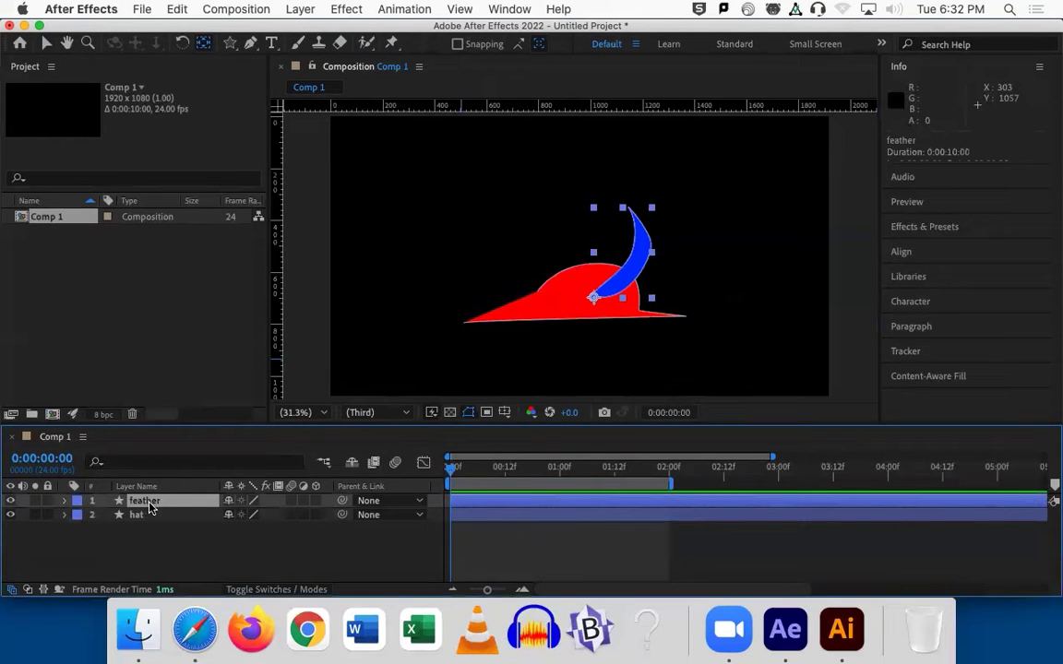
left_click(44, 44)
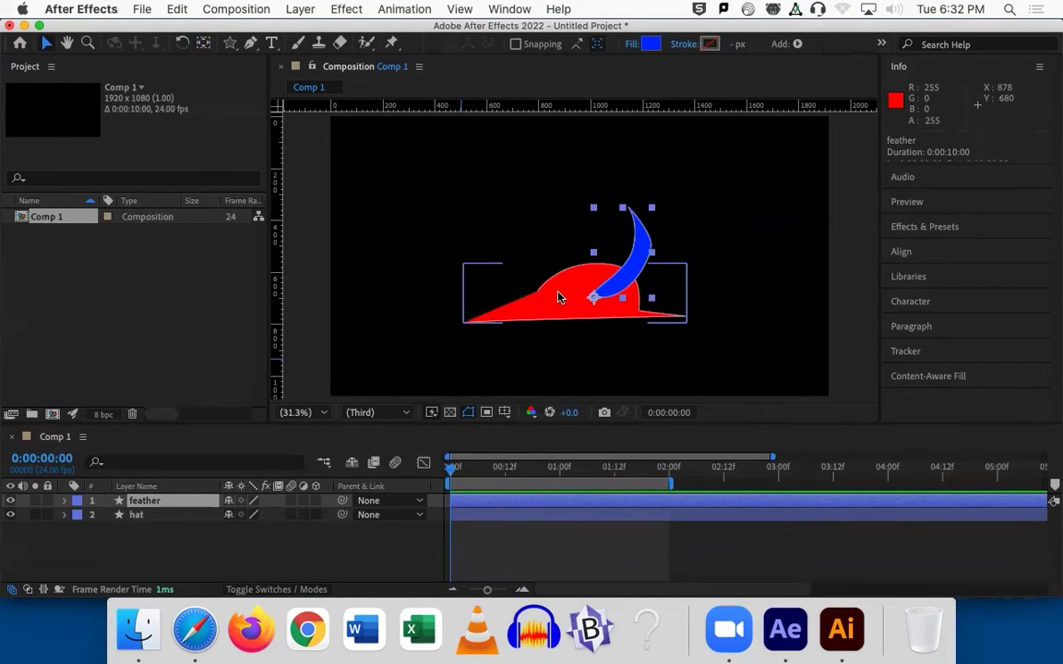
left_click(559, 297)
left_click(645, 241)
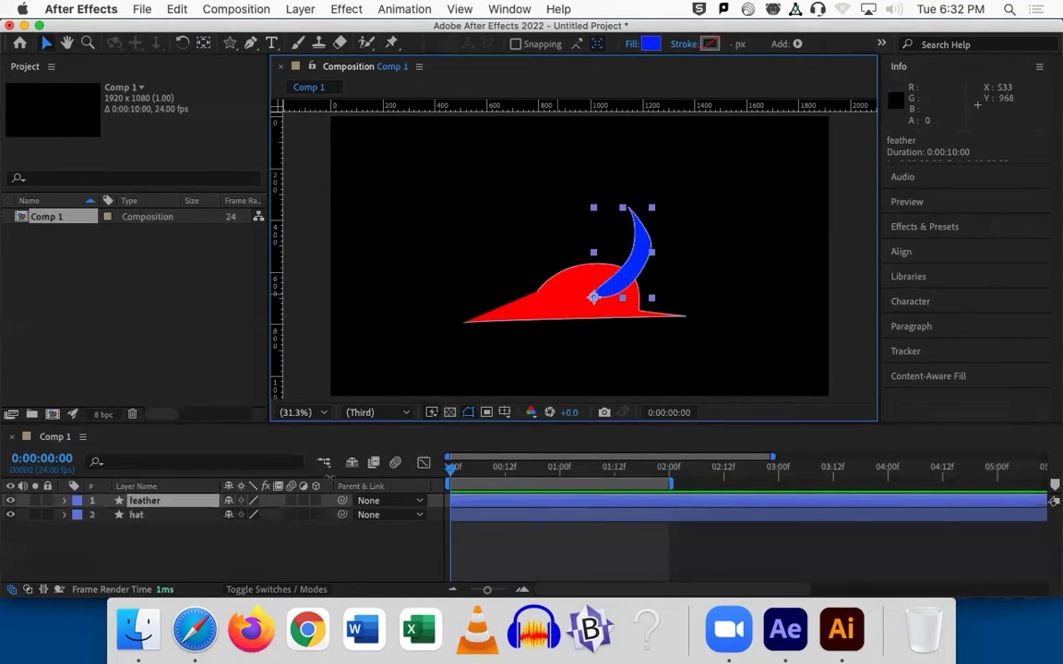
Parent the feather layer to the hat layer.
left_click(343, 503)
left_click_drag(284, 510, 155, 518)
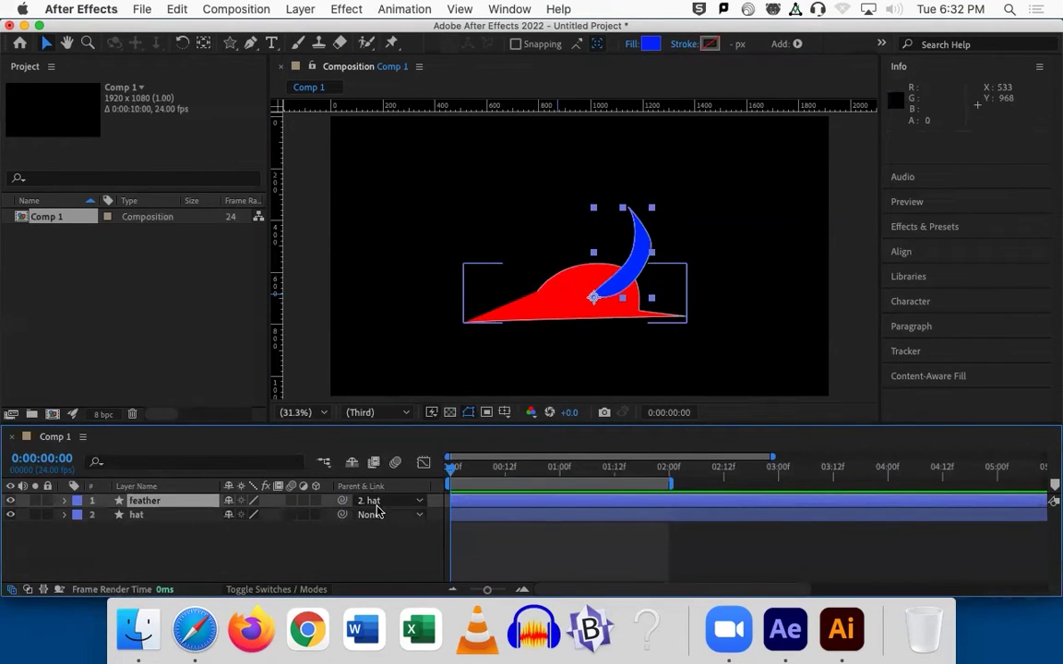
left_click(373, 501)
left_click(158, 527)
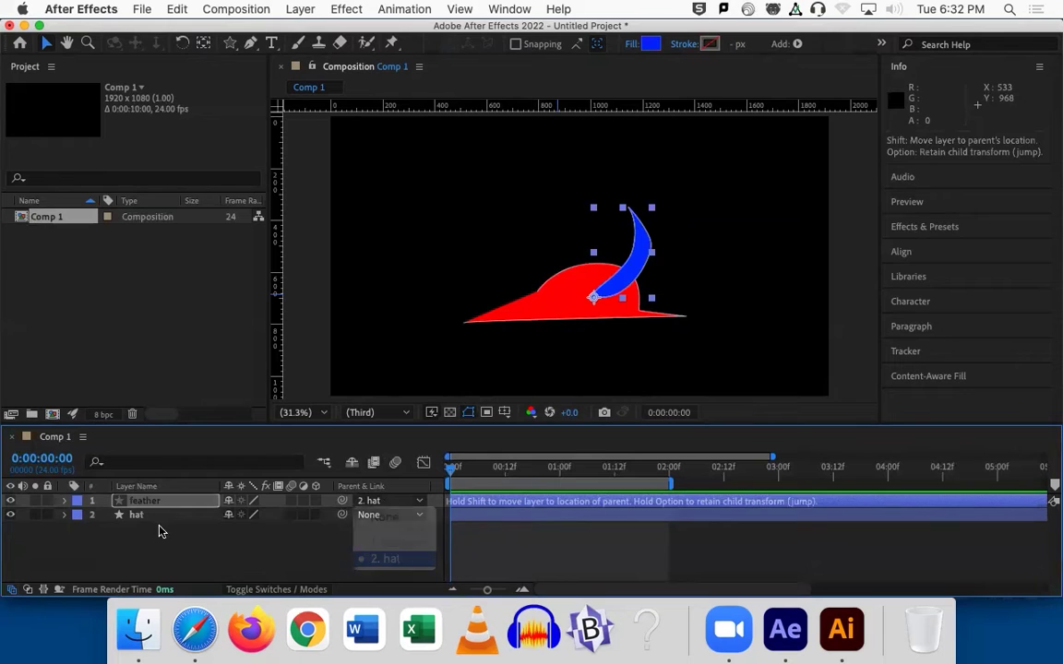
Show the hat's Position property, set it to 1285.0, 795.6, and keyframe it at 0:00:00:00.
left_click(142, 518)
key("p")
mouse_move(258, 528)
left_mouse_down()
mouse_move(189, 528)
mouse_move(265, 535)
left_mouse_up()
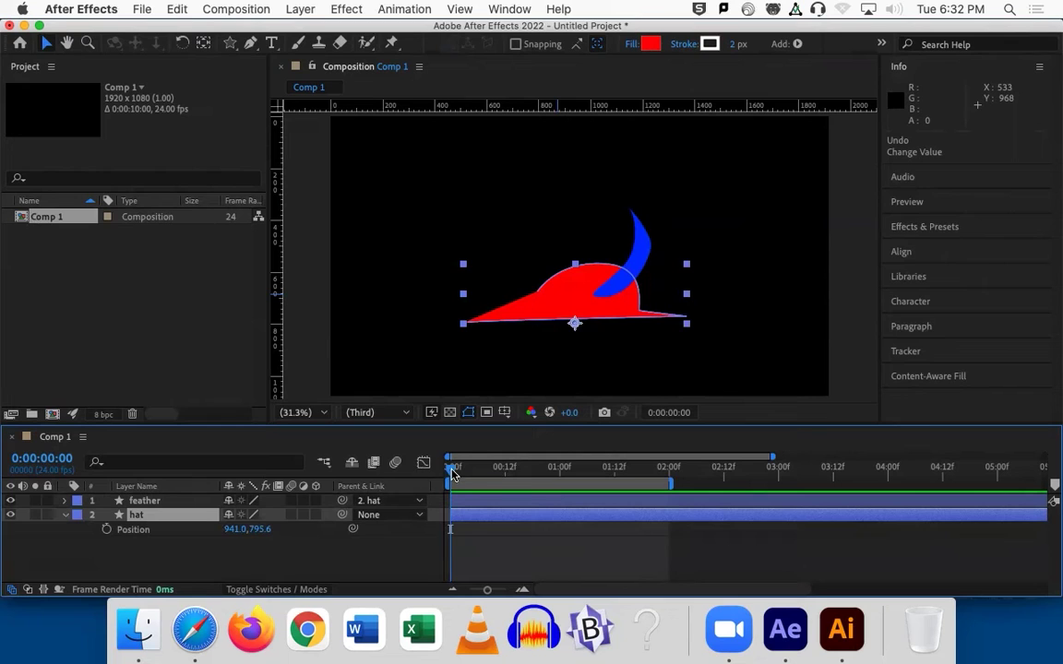
left_click_drag(237, 531, 524, 603)
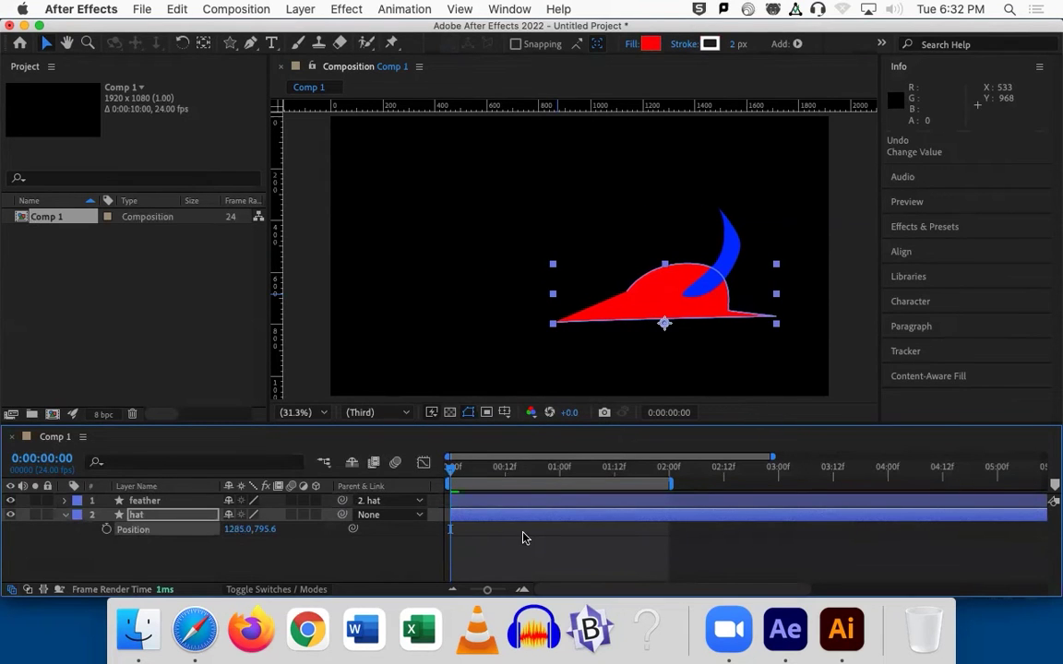
left_click(107, 530)
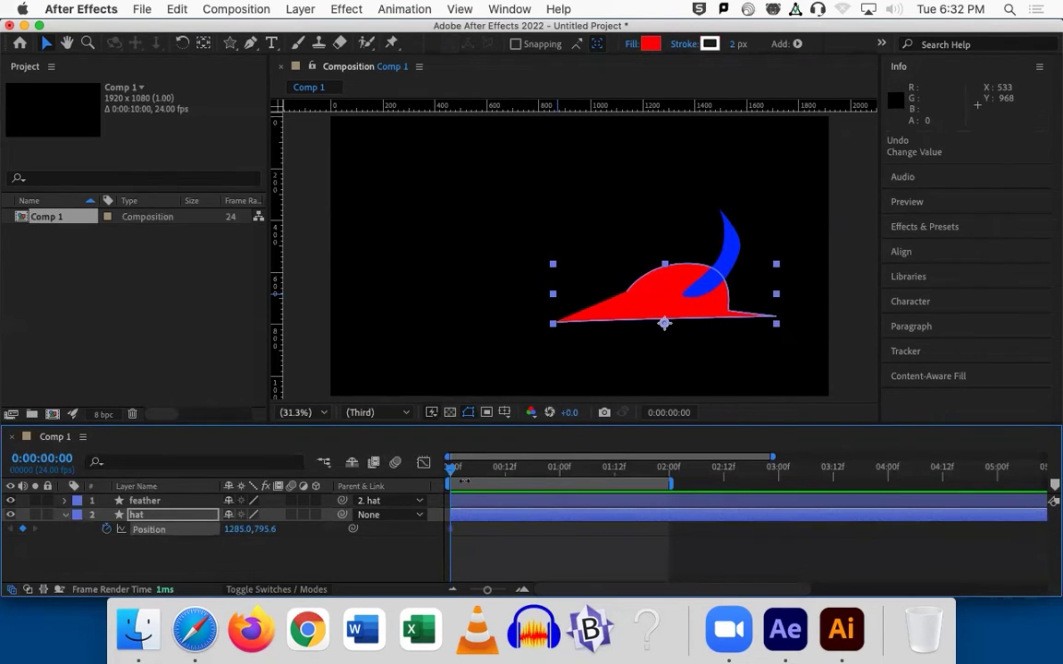
At 0:00:01:03, set the hat's position to 871.0, 795.6 to create the slide's end keyframe.
left_click_drag(475, 475, 565, 474)
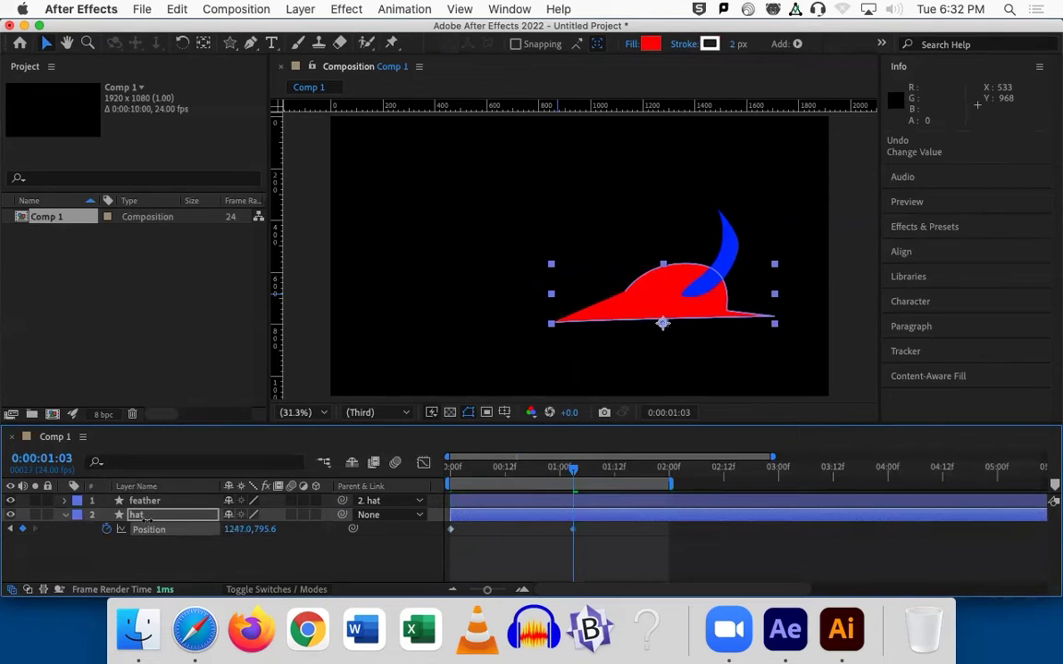
left_click_drag(237, 530, 7, 492)
left_click_drag(237, 530, 77, 524)
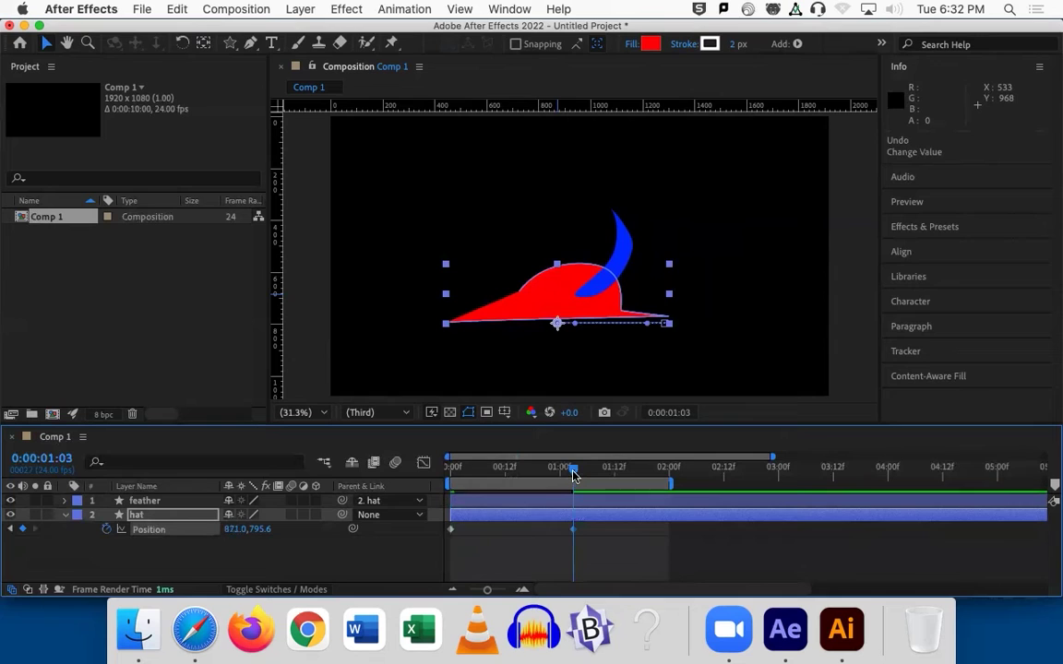
Shorten the hat's slide by moving its end Position keyframe to 0:00:00:17, and preview the motion from the start.
left_click_drag(572, 474, 436, 479)
key("space")
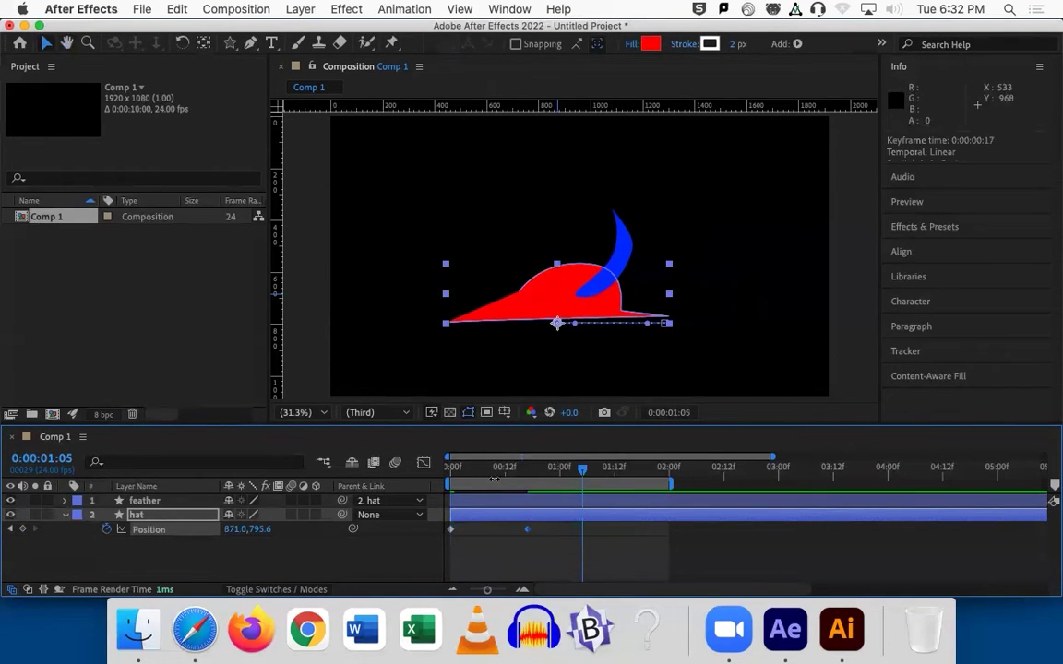
key("space")
key("space")
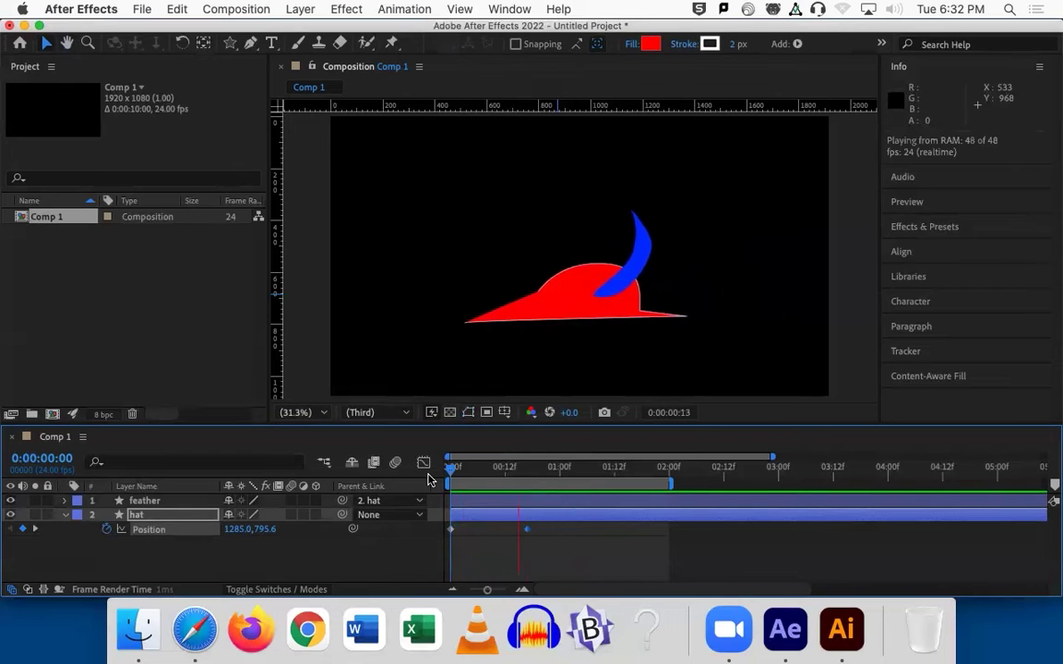
key("space")
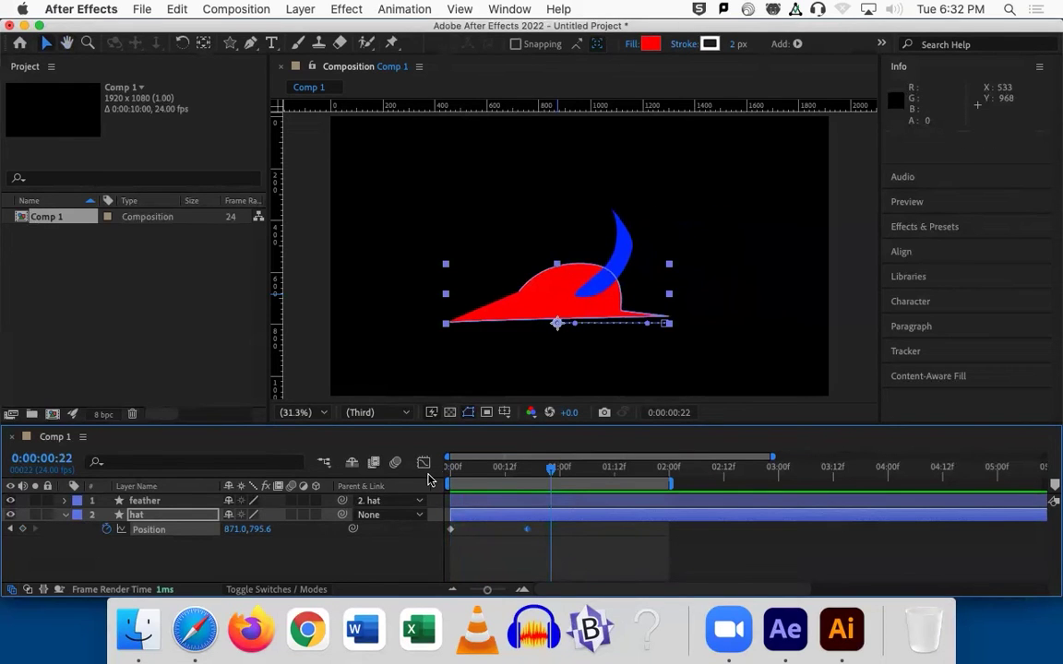
Start keyframing the hat's rotation at 0:00:00:17 and set it to -4° at 0:00:00:19.
left_click_drag(498, 475, 528, 481)
mouse_move(527, 479)
left_mouse_down()
mouse_move(457, 482)
mouse_move(527, 481)
left_mouse_up()
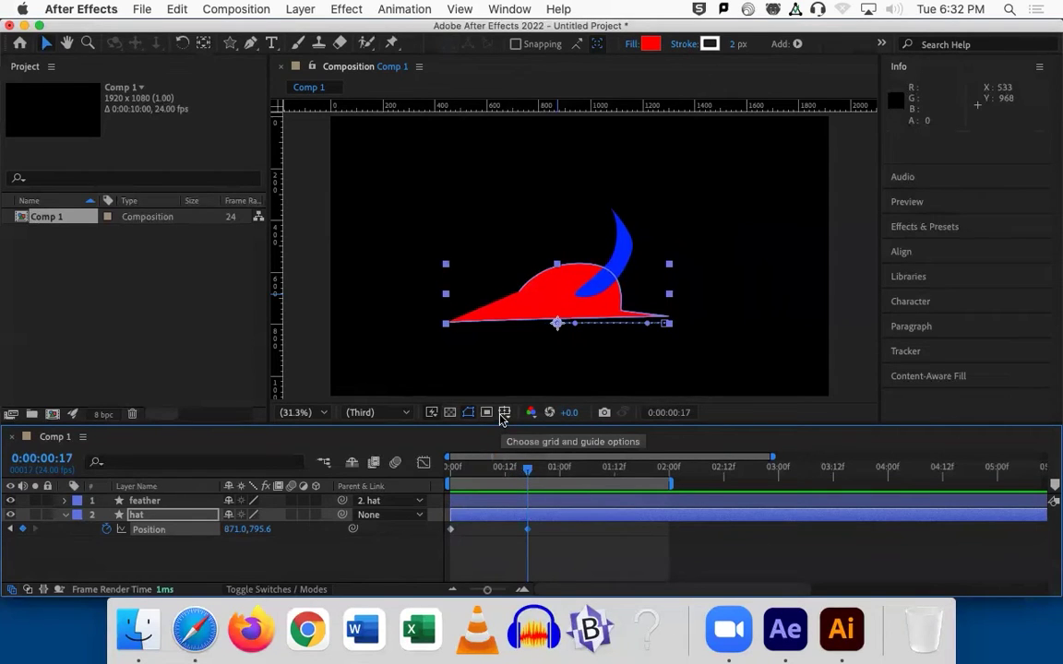
key("shift+r")
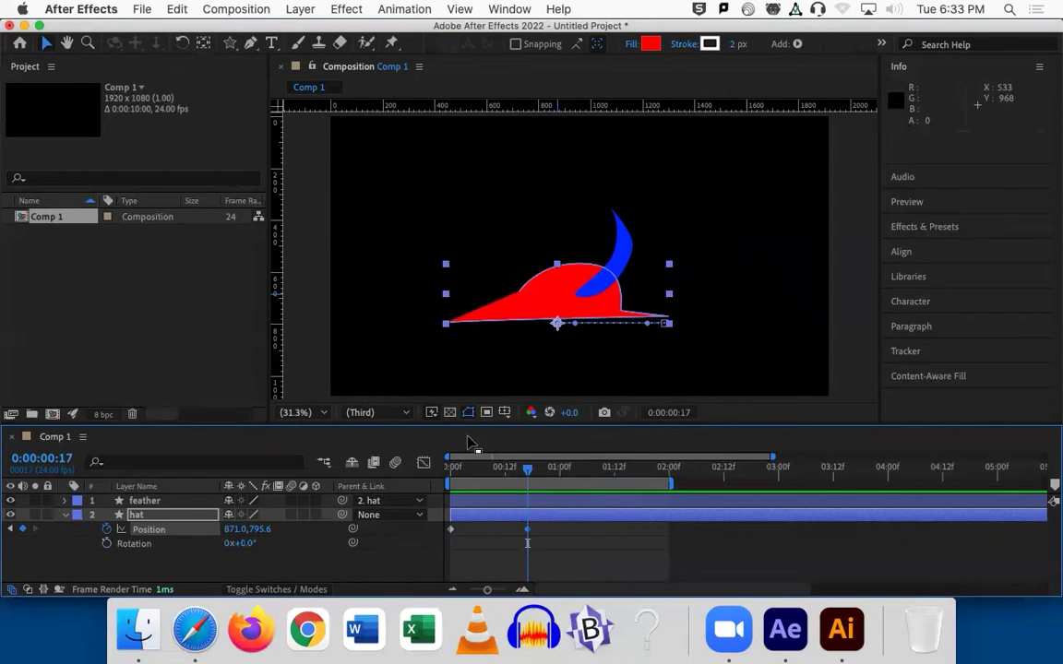
left_click(106, 544)
left_click_drag(525, 473, 536, 473)
mouse_move(248, 547)
left_mouse_down()
mouse_move(225, 547)
mouse_move(236, 543)
left_mouse_up()
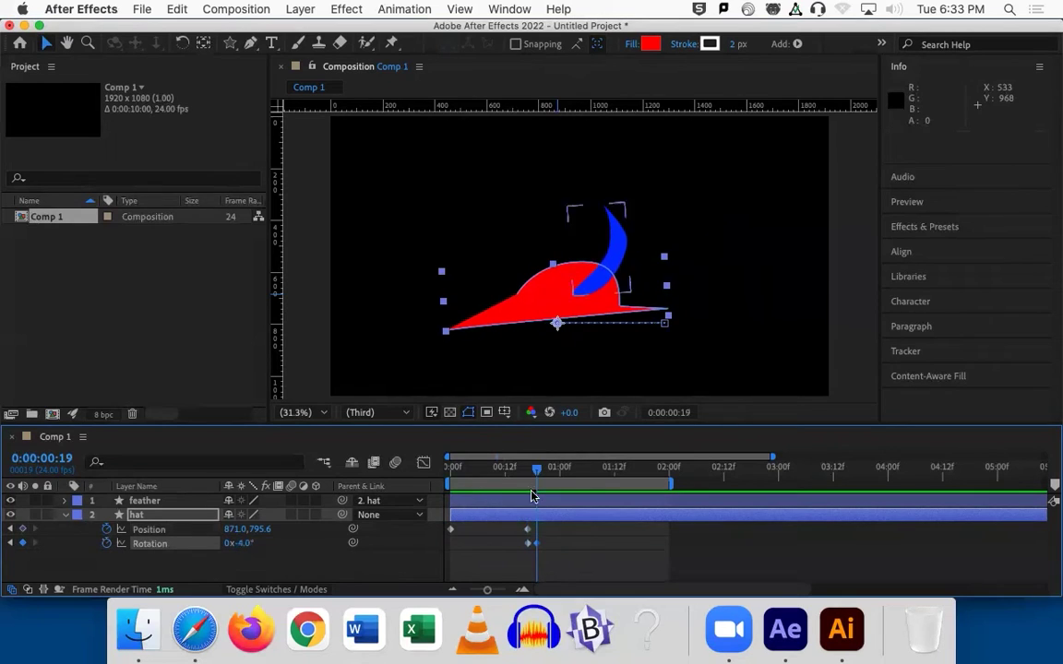
Set the hat's rotation to +4° at 0:00:00:21 and back to 0° at 0:00:00:23.
left_click_drag(540, 474, 548, 475)
left_click_drag(248, 543, 256, 543)
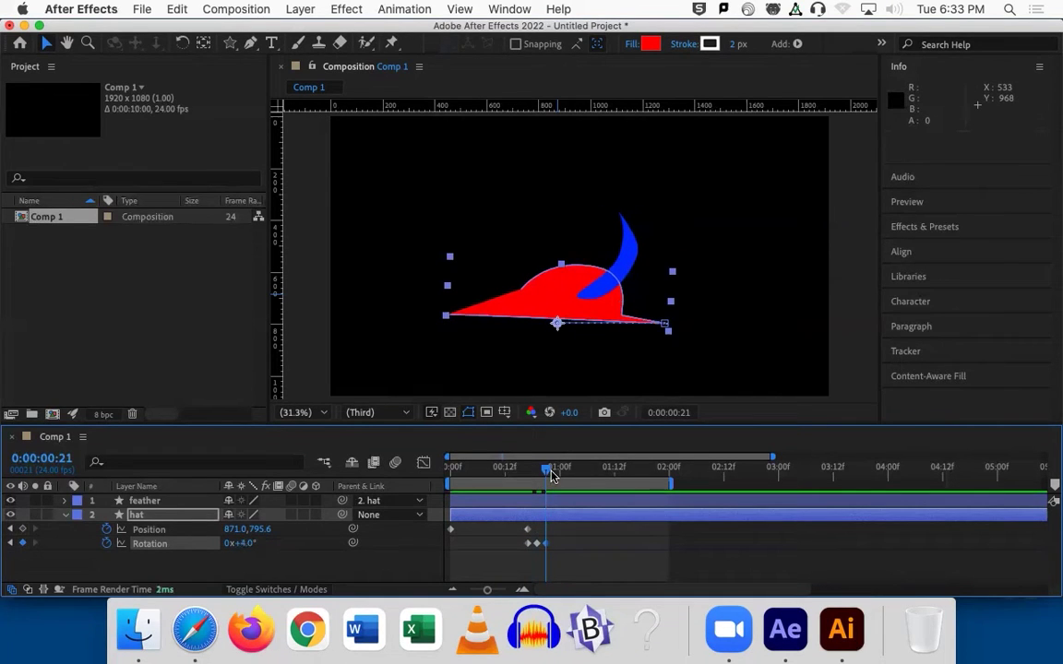
left_click(243, 543)
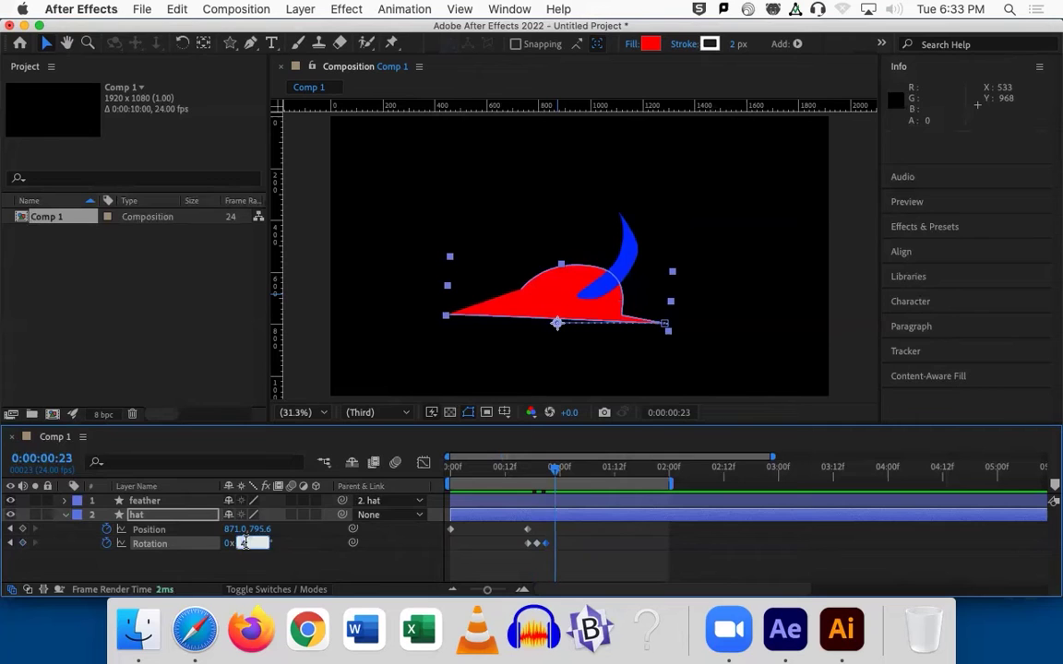
type("0")
key("Return")
Apply Easy Ease to all of the hat's Position and Rotation keyframes and preview the animation.
left_click_drag(558, 471, 452, 469)
left_click_drag(571, 555, 449, 532)
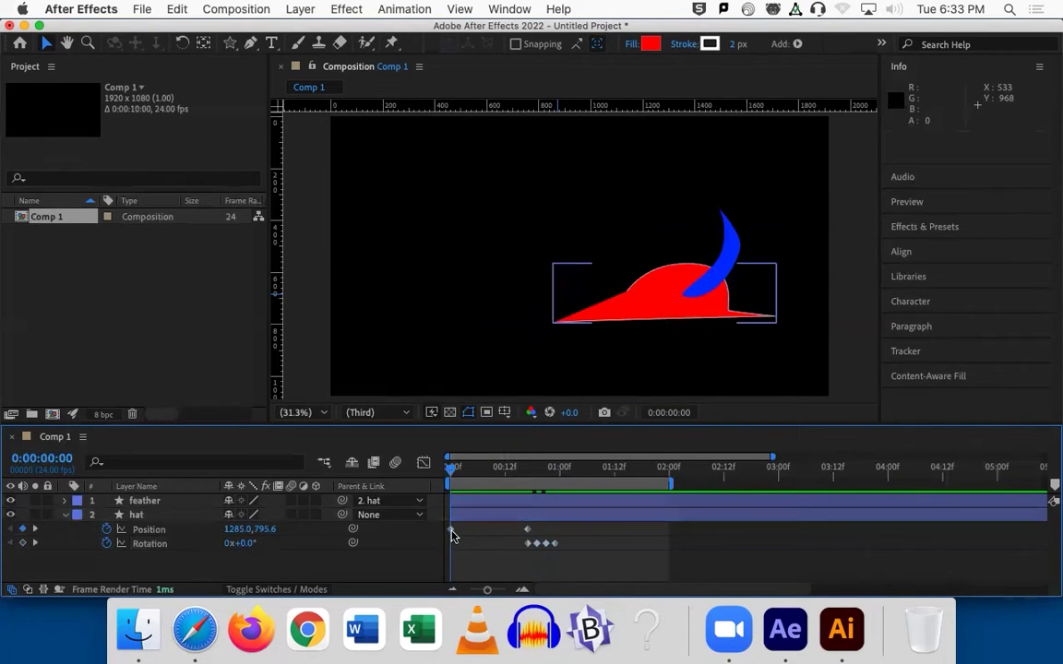
left_click_drag(583, 559, 451, 532)
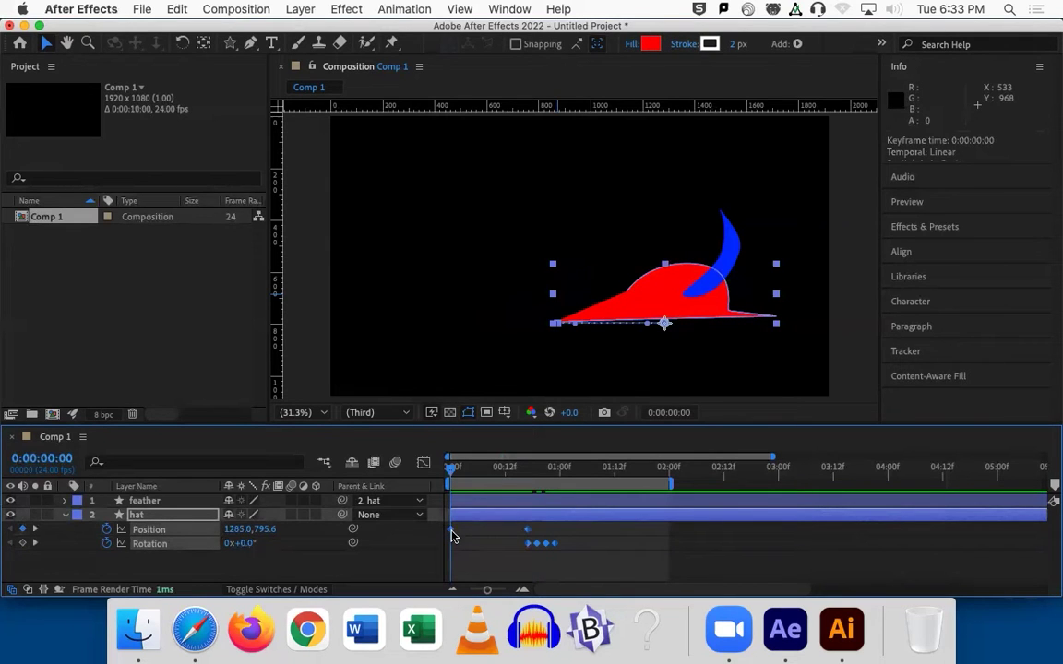
right_click(452, 535)
mouse_move(554, 581)
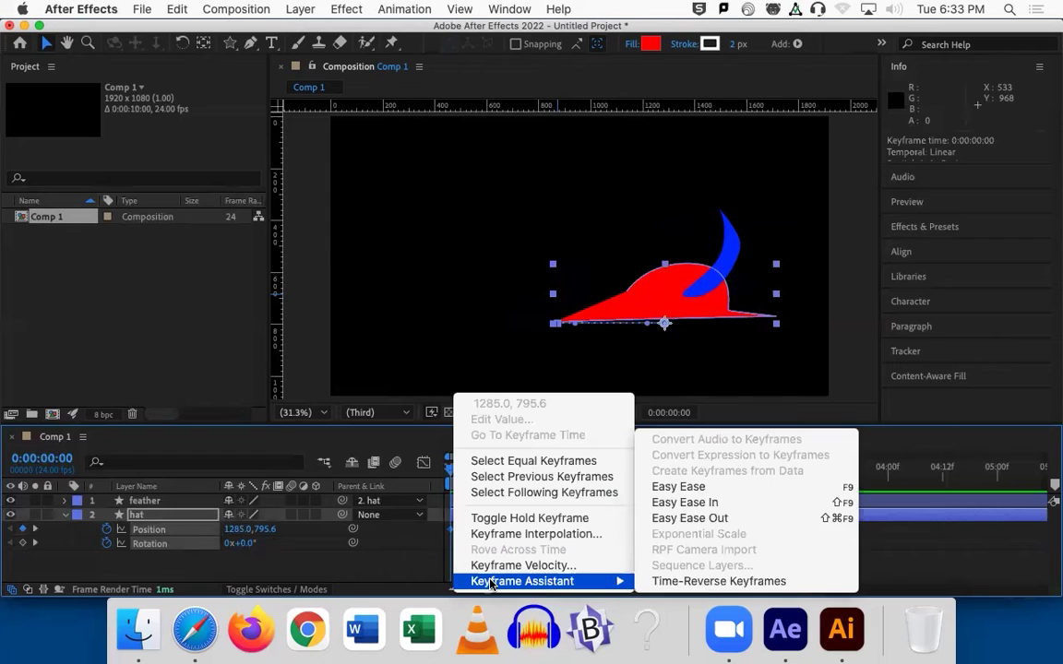
left_click(660, 491)
key("space")
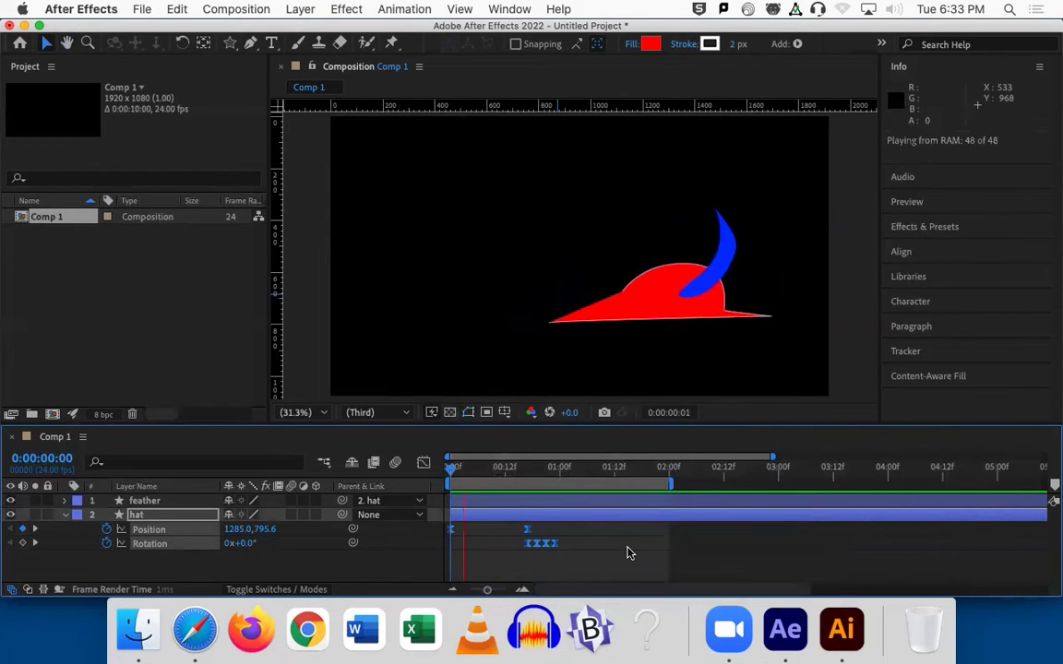
key("space")
Add a Rotation keyframe to the feather layer at 0:00:00:17, where the hat stops sliding.
mouse_move(545, 467)
left_mouse_down()
mouse_move(452, 475)
mouse_move(553, 476)
left_mouse_up()
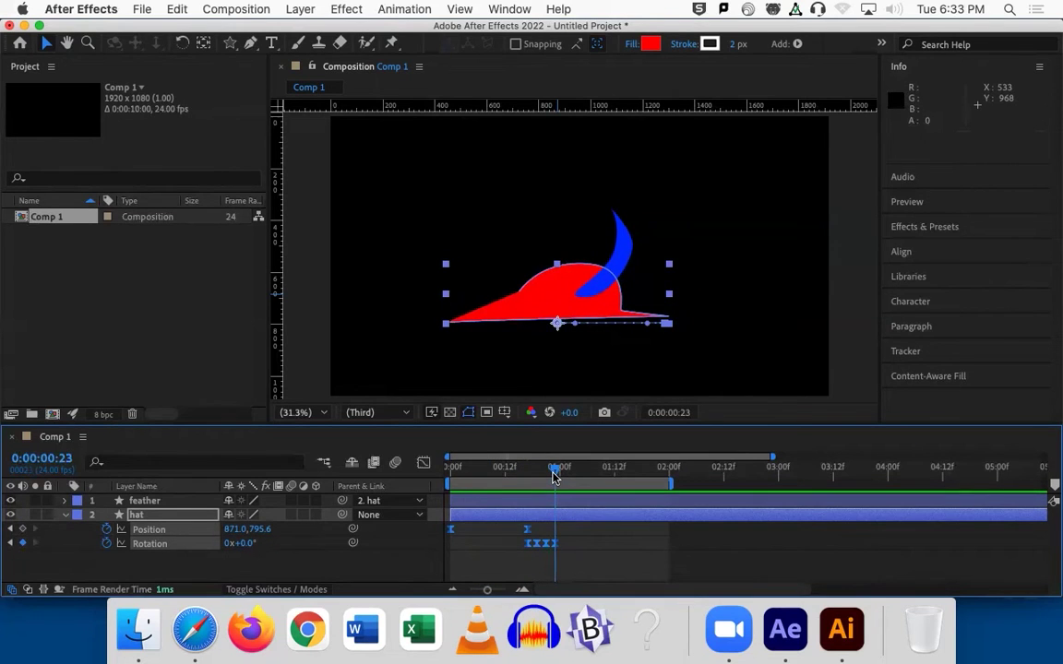
left_click(473, 474)
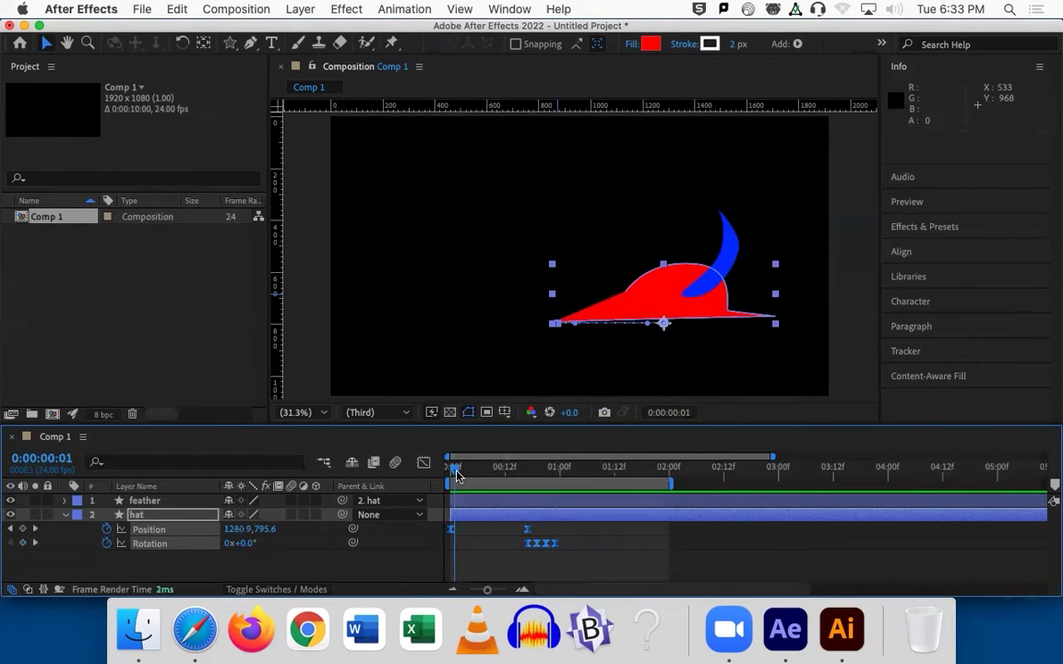
left_click_drag(474, 474, 527, 476)
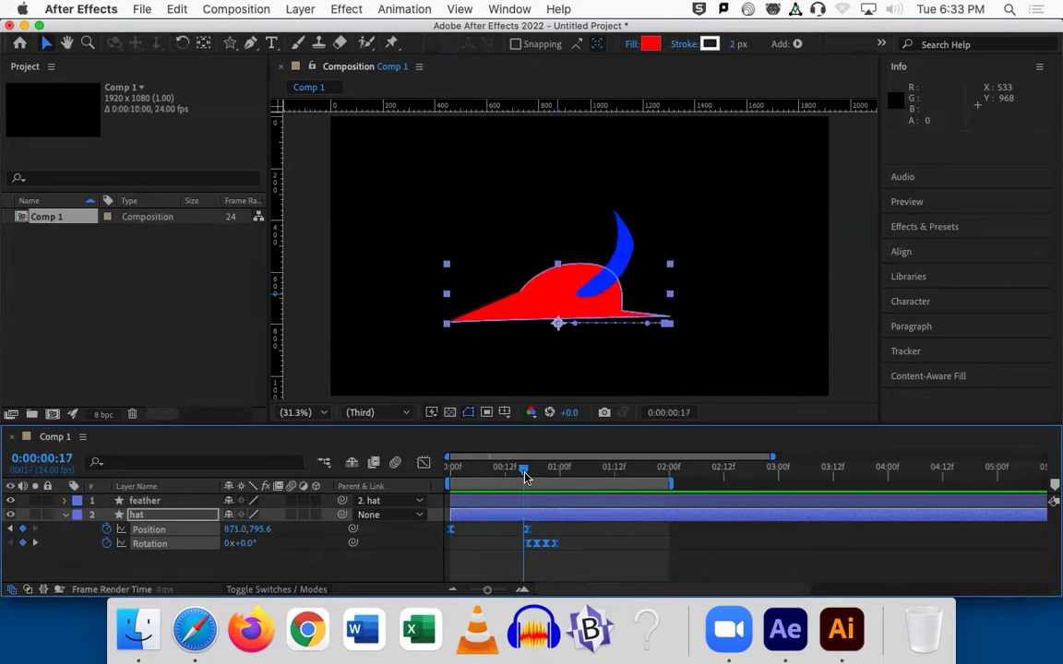
left_click(621, 275)
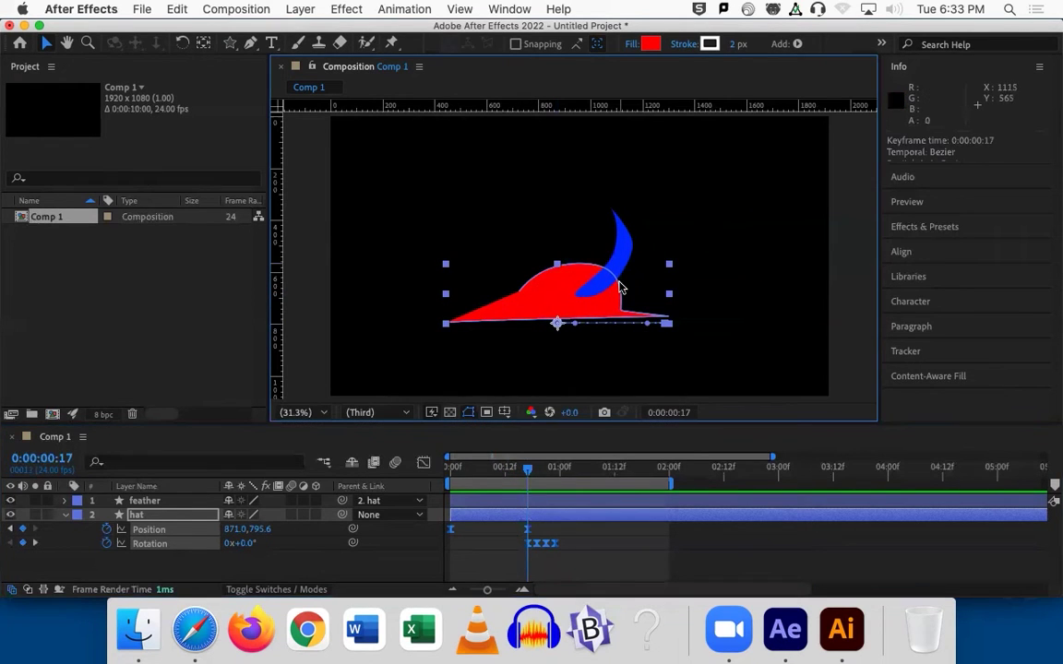
left_click(559, 503)
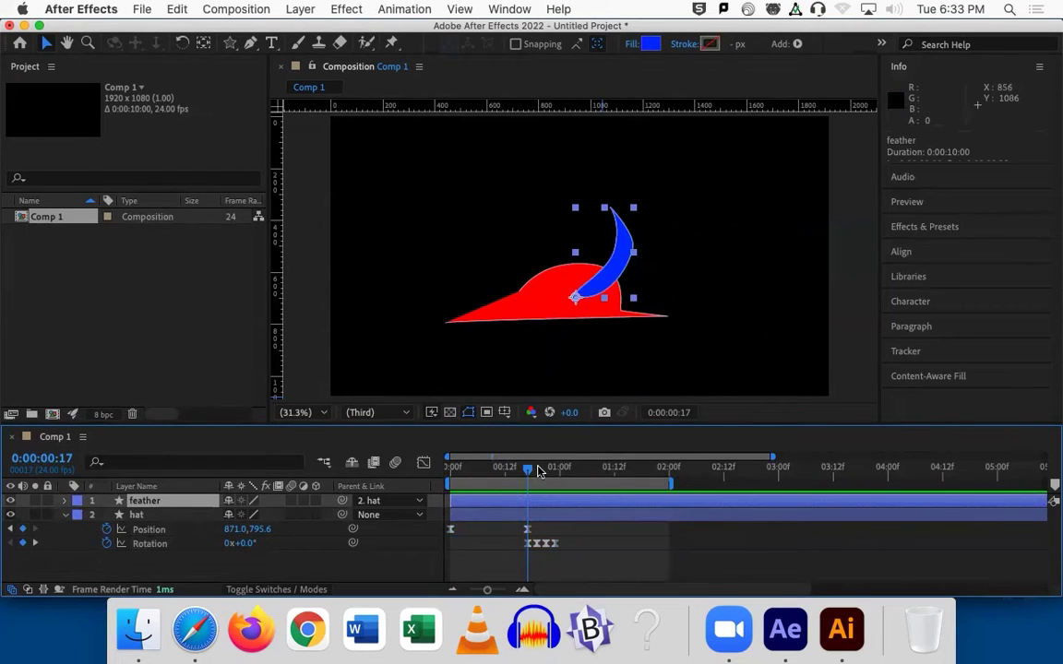
key("r")
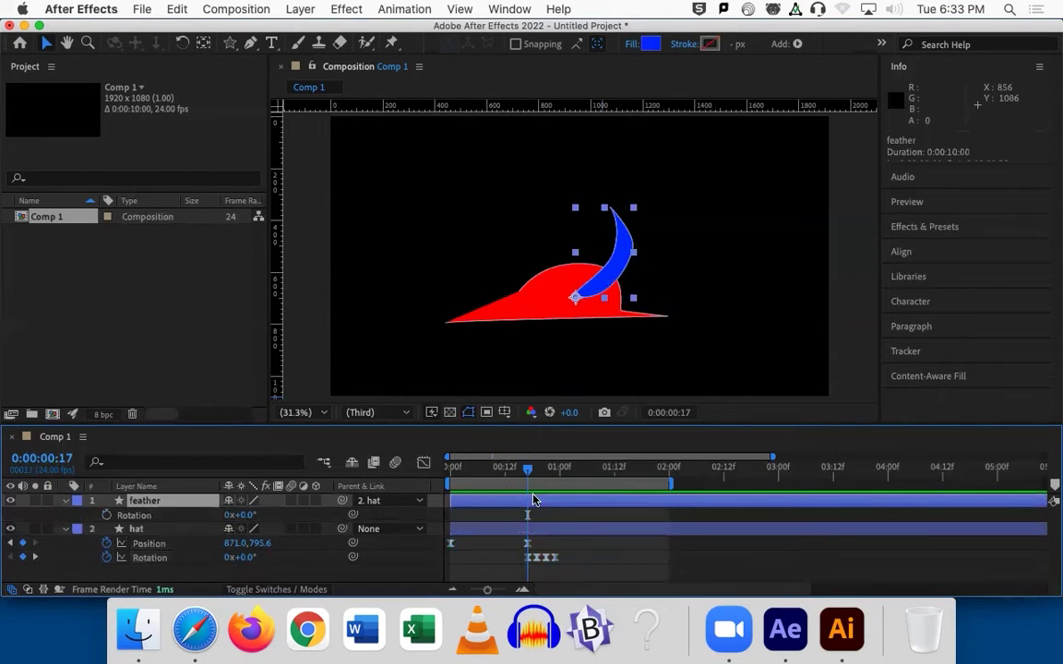
left_click(107, 515)
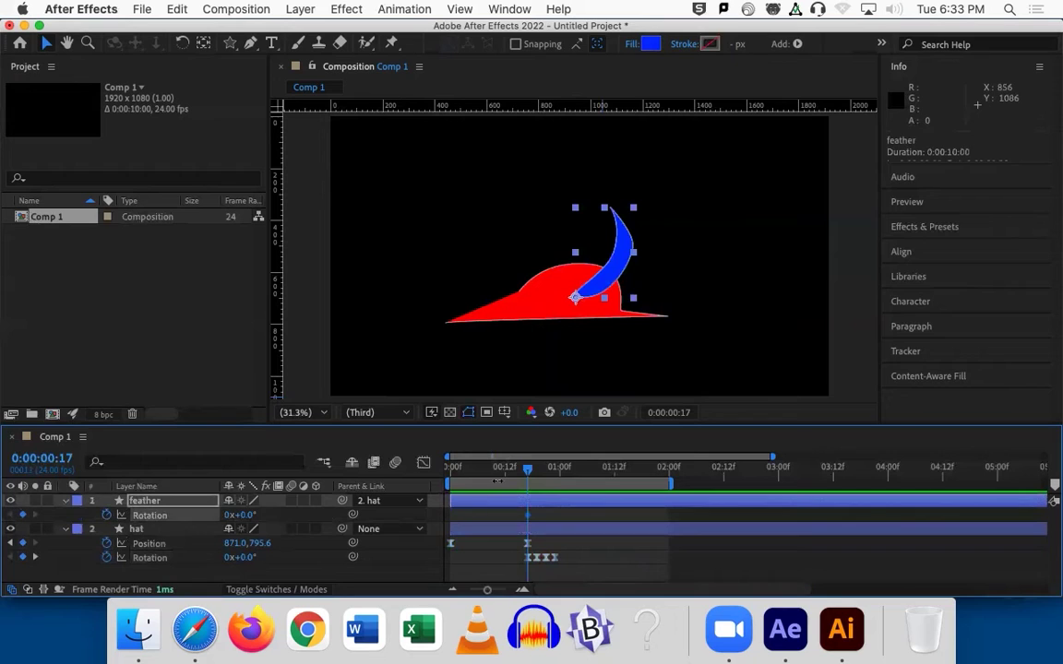
Set the feather's rotation to -17° at 0:00:00:18 and move its first Rotation keyframe back to 0:00:00:16.
left_click_drag(528, 476, 535, 476)
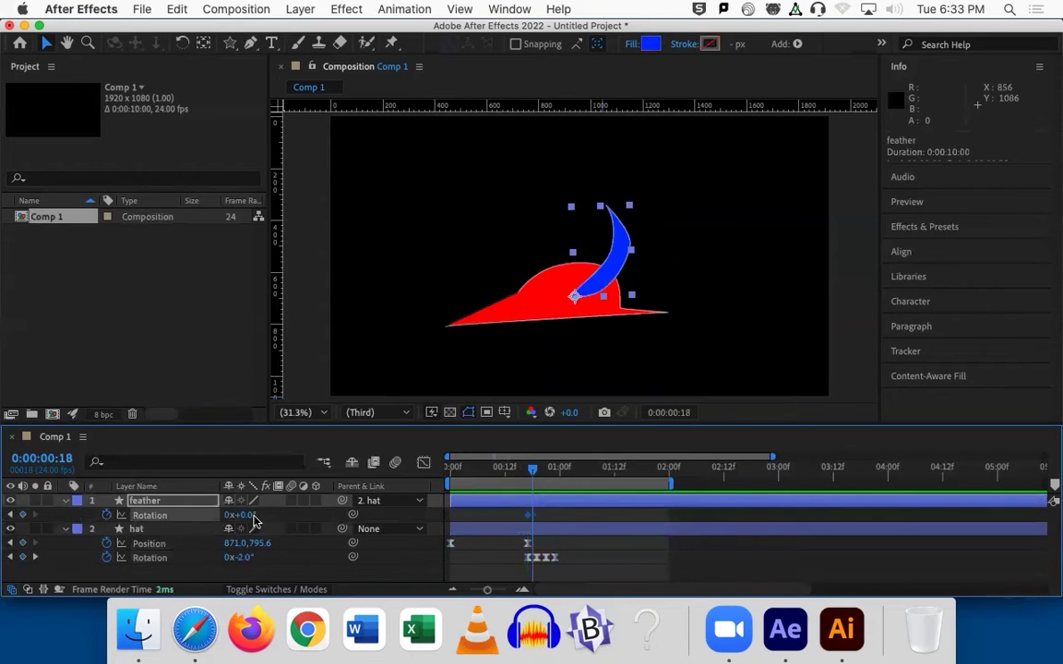
left_click_drag(238, 515, 226, 514)
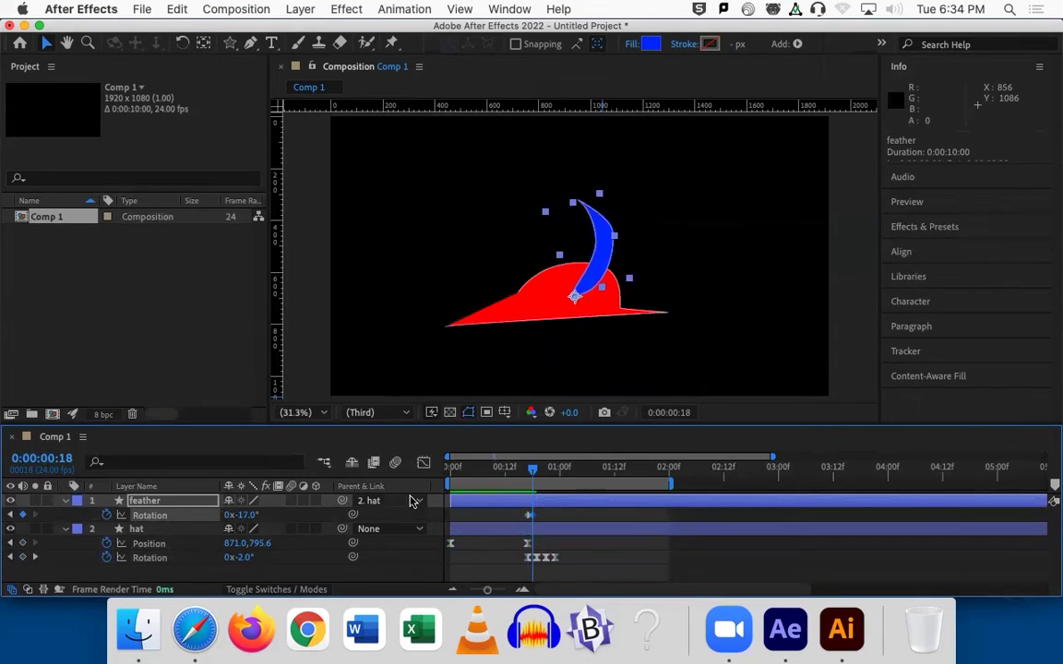
left_click(528, 515)
left_click_drag(533, 516, 532, 515)
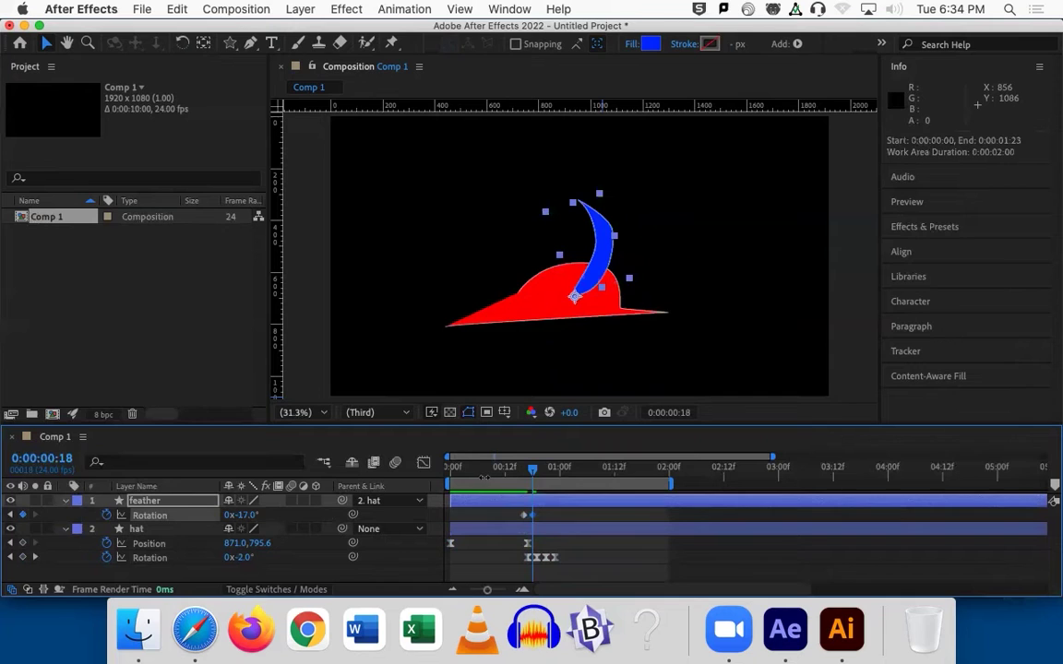
Keyframe further feather swings at 0:00:00:20 and 0:00:00:22, ending with 0° rotation at 0:00:01:00.
left_click_drag(472, 475, 541, 480)
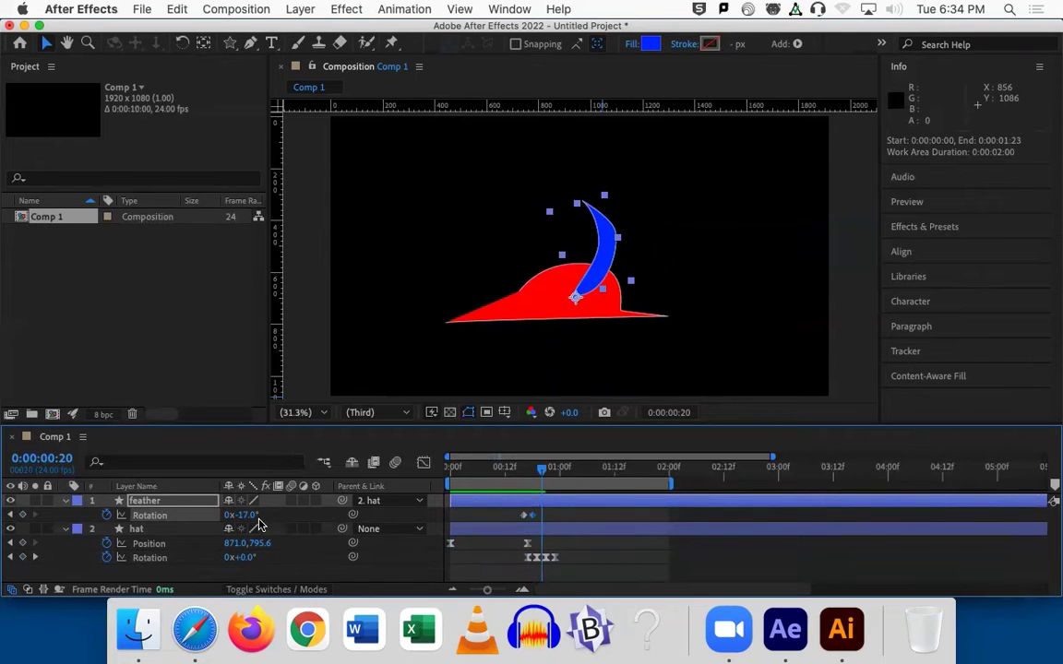
left_click_drag(247, 514, 239, 513)
left_click_drag(547, 476, 554, 474)
left_click_drag(245, 514, 560, 474)
left_click_drag(244, 515, 233, 515)
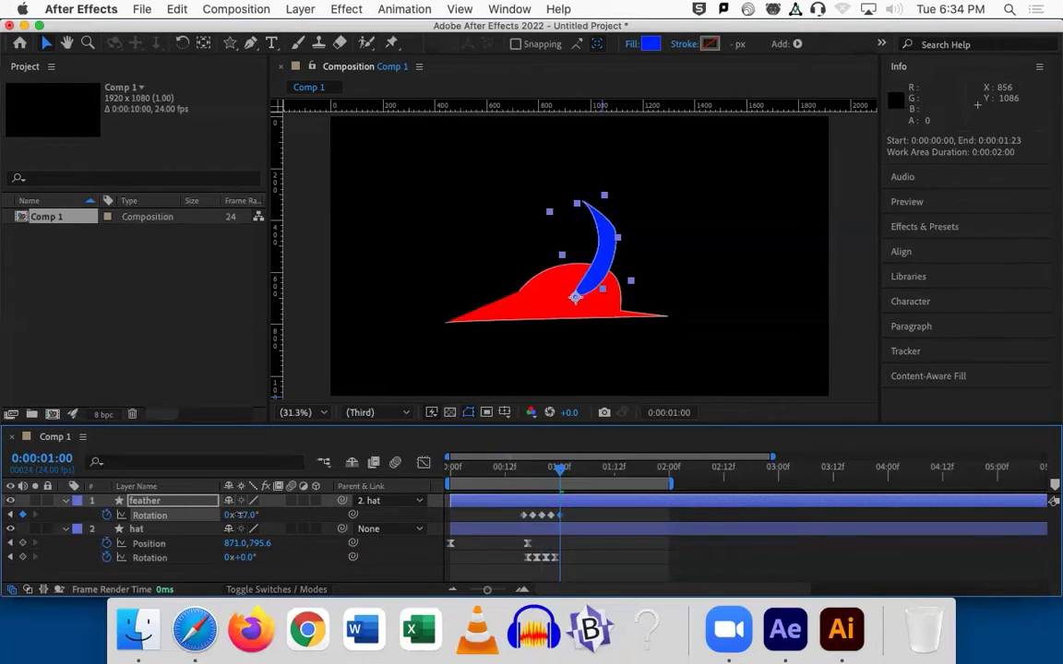
left_click(245, 515)
type("0")
key("Return")
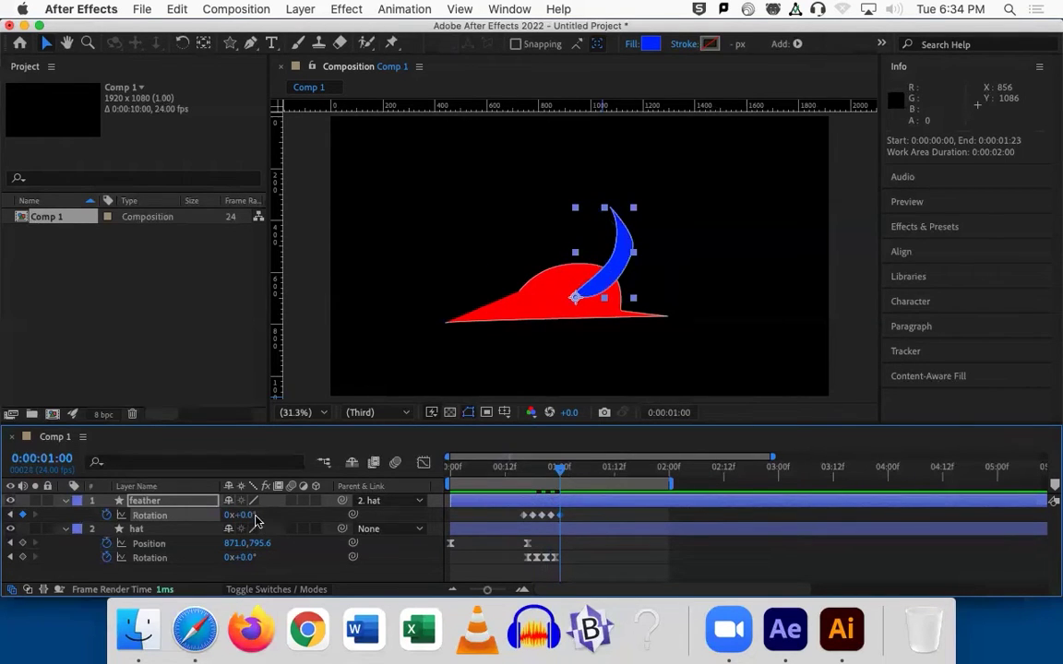
Apply Easy Ease to all of the feather's Rotation keyframes.
left_click_drag(557, 468, 525, 525)
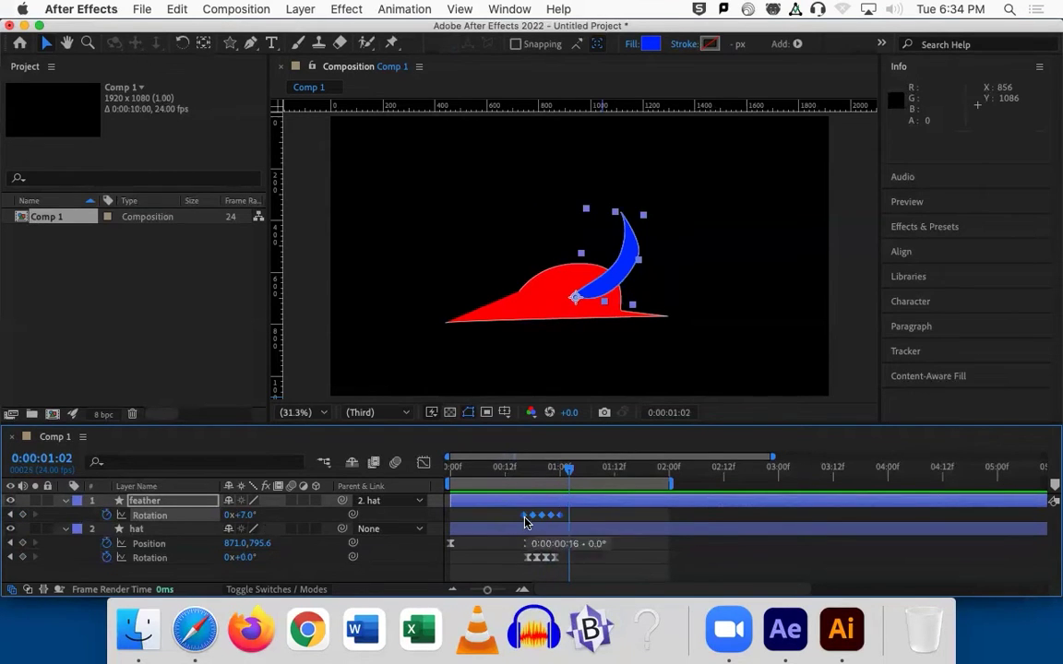
right_click(527, 516)
mouse_move(628, 582)
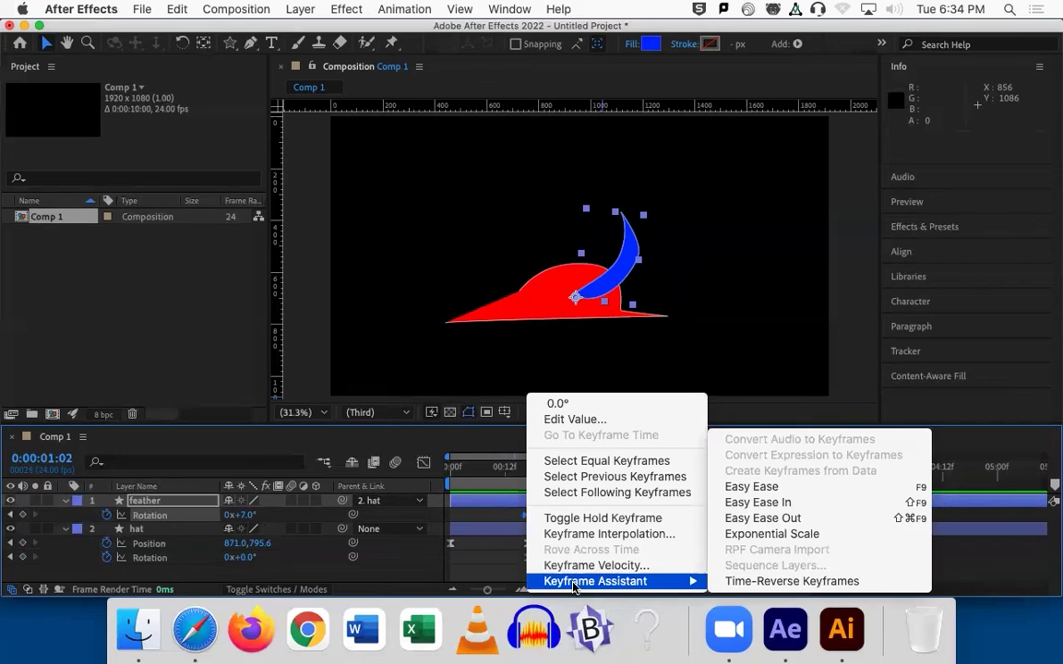
left_click(751, 486)
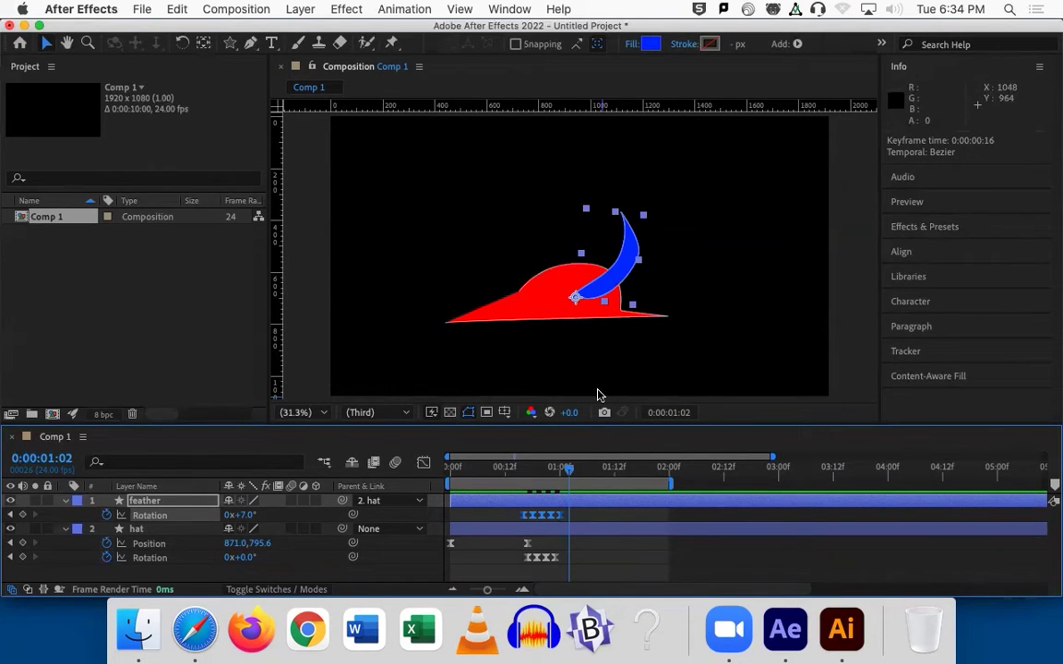
Delete the feather and hat layers from Comp 1.
mouse_move(569, 474)
left_mouse_down()
mouse_move(462, 475)
mouse_move(570, 476)
left_mouse_up()
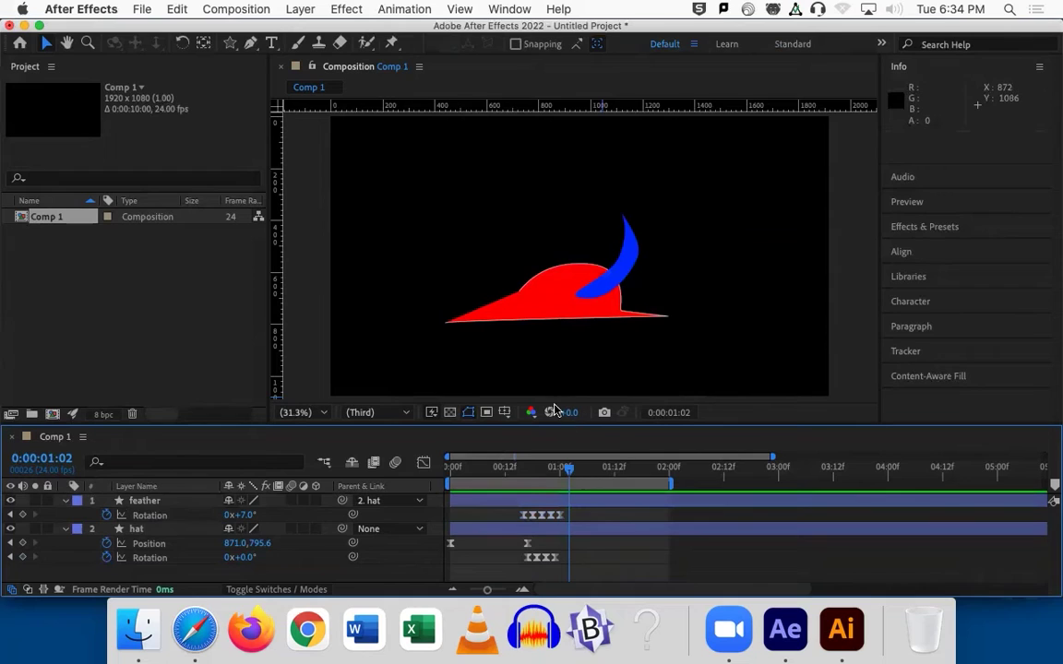
left_click(139, 524, "shift")
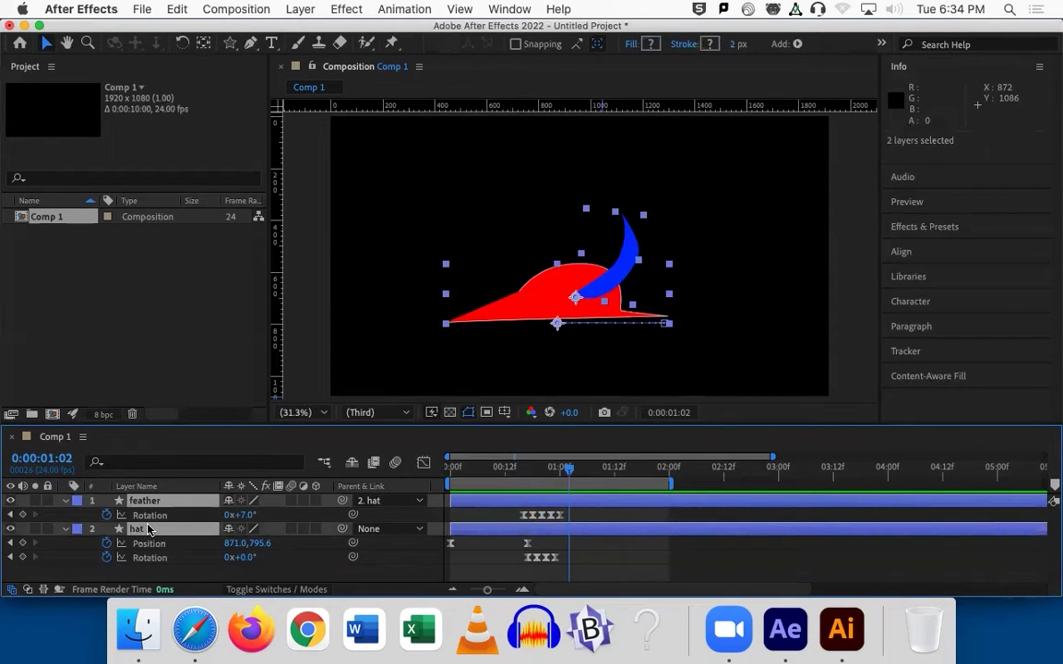
key("Delete")
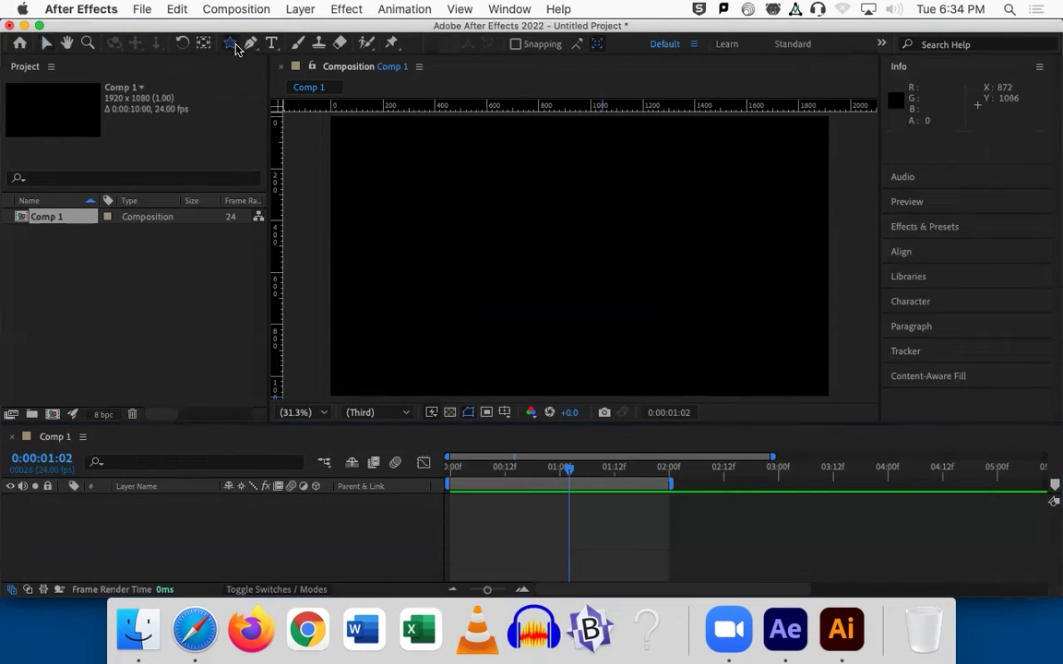
Draw an arm from three rectangles on separate shape layers: two long stacked segments and a hand about 188 by 183 px.
left_click(233, 44)
left_click(269, 46)
left_click_drag(444, 149, 521, 359)
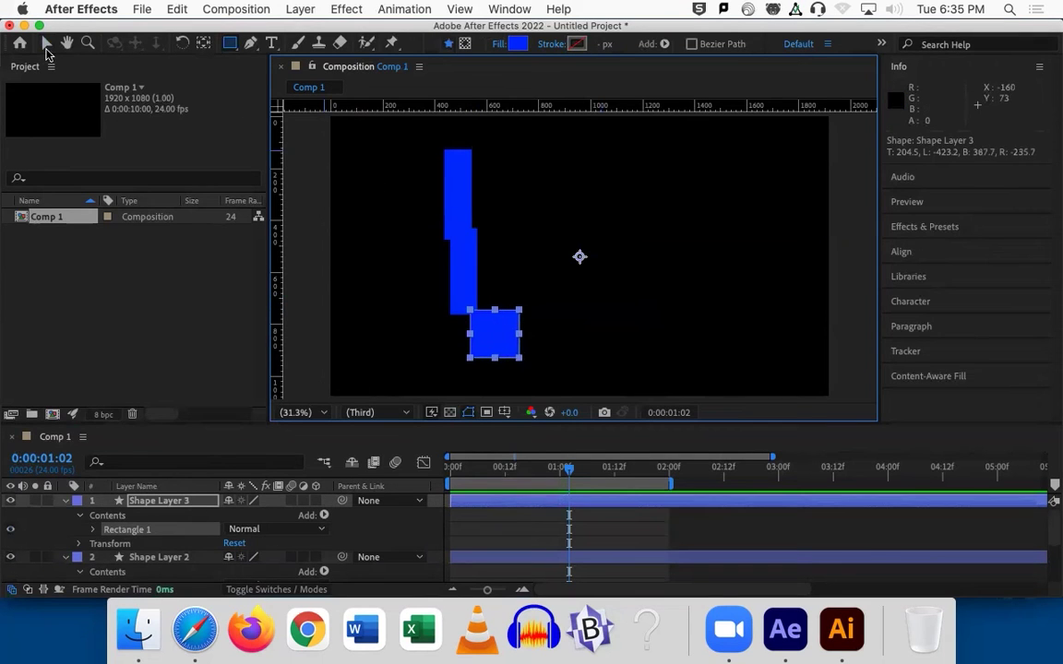
Move each arm rectangle's anchor point to its joint: the upper ends of both long segments and the hand's upper-left corner.
left_click(46, 46)
left_click(459, 176)
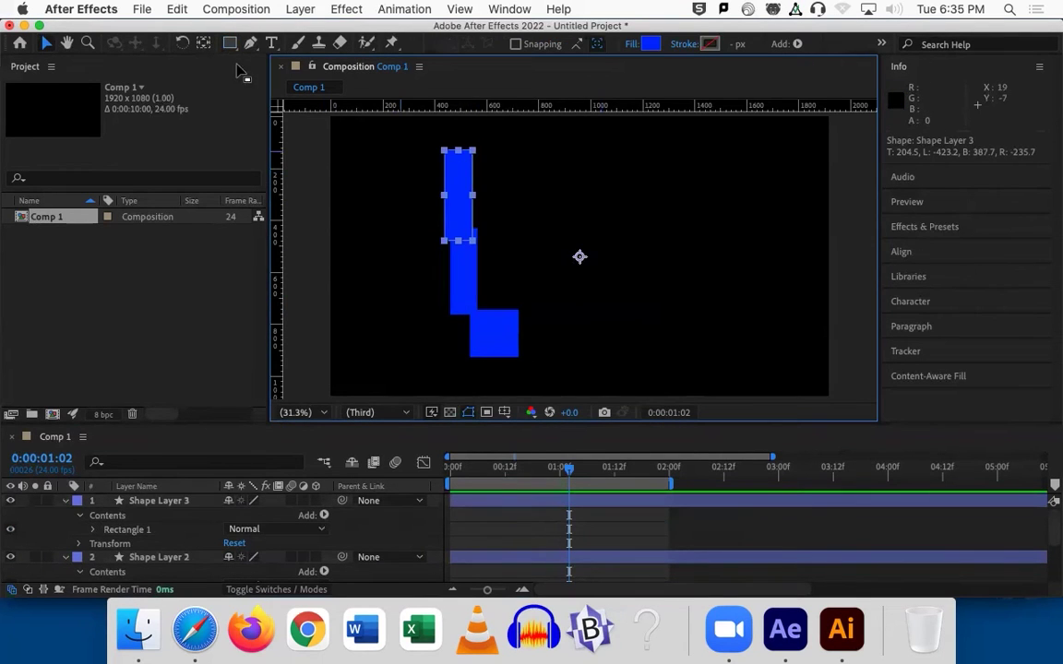
right_click(576, 256)
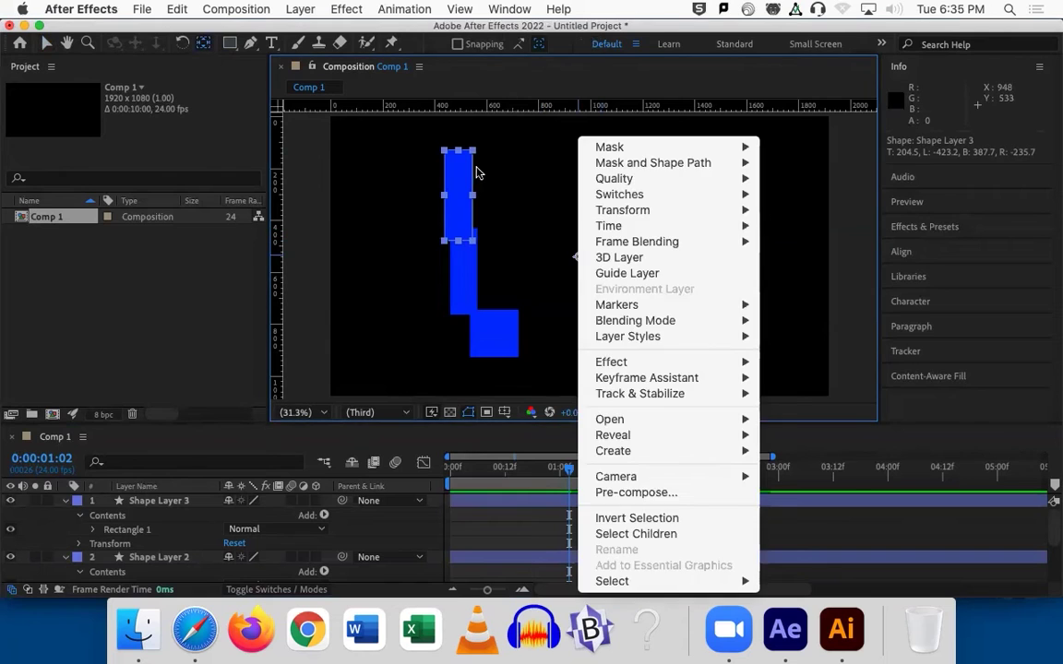
left_click(572, 253)
left_click(451, 209)
left_click_drag(579, 256, 465, 229)
left_click(467, 277)
left_click(503, 325)
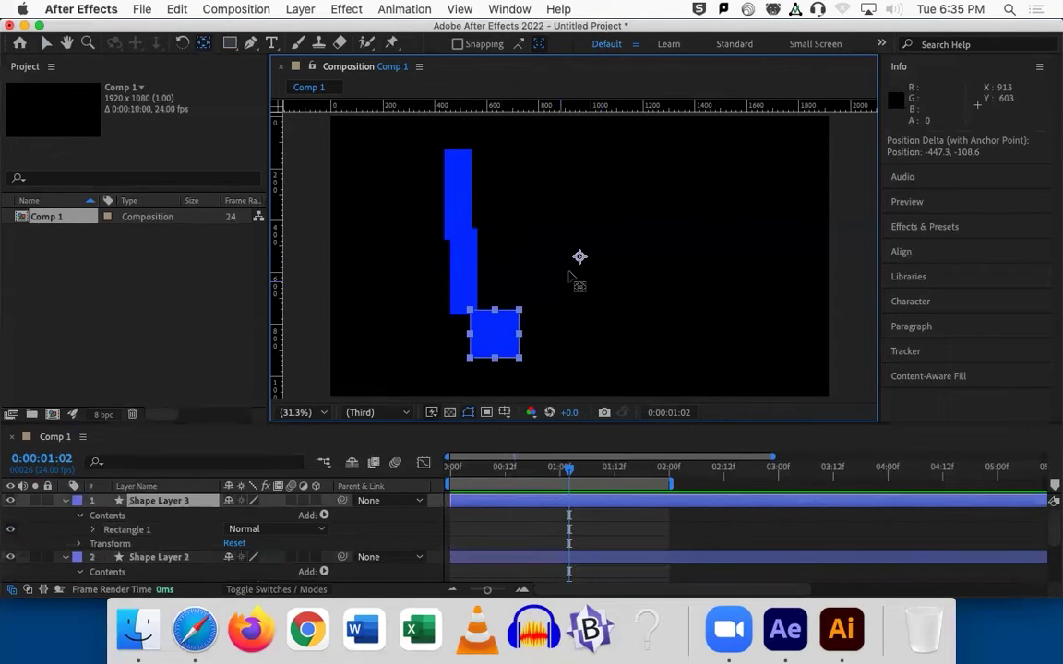
left_click_drag(478, 320, 476, 319)
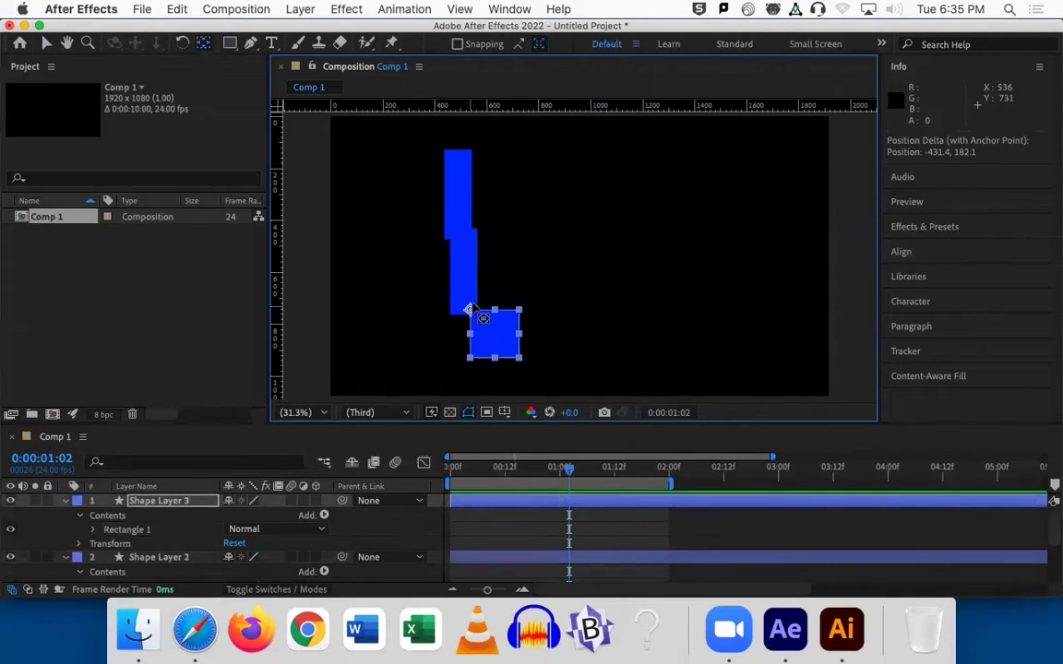
Reposition the middle segment and the hand so they line up beneath the upper arm segment.
left_click(46, 43)
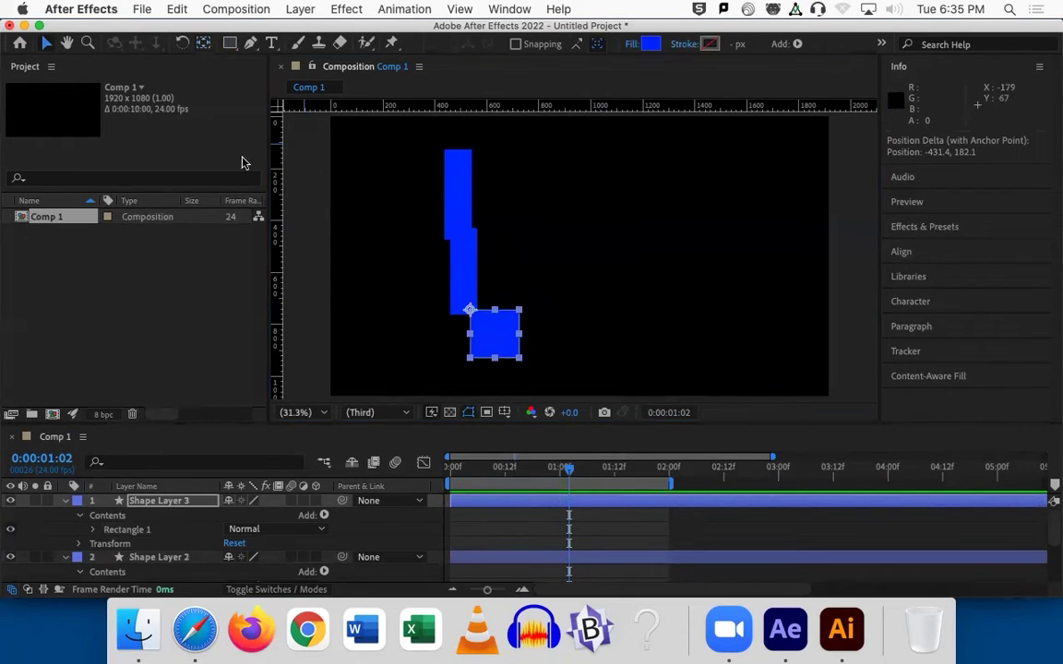
left_click(464, 266)
left_click_drag(502, 329, 479, 323)
Change the middle arm segment's fill colour to greyish blue #8890B8.
left_click(467, 256)
left_click(657, 44)
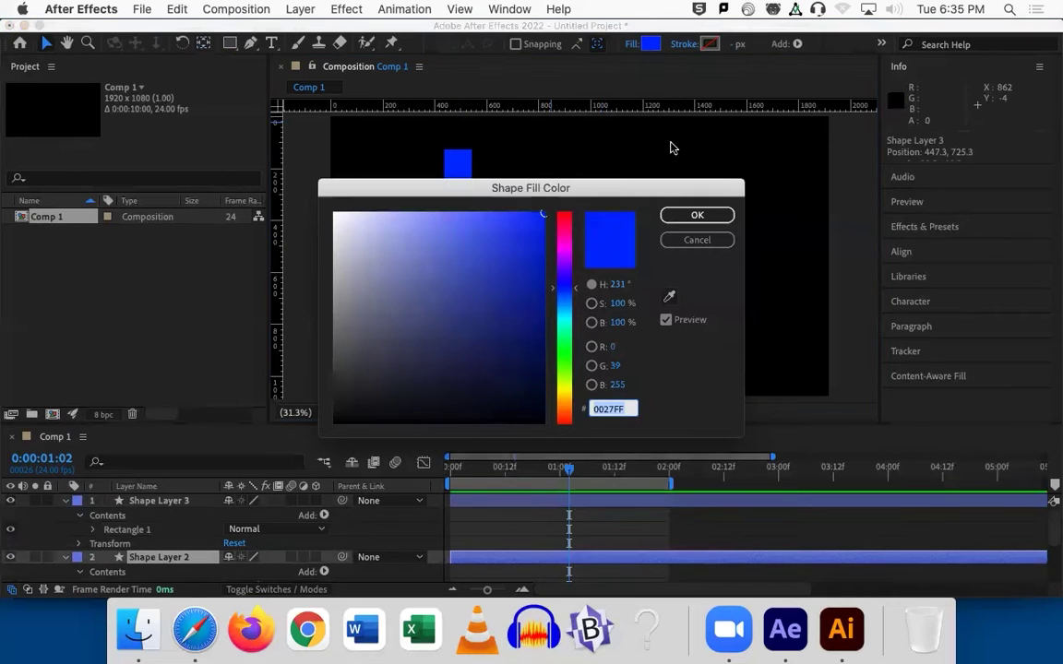
left_click(386, 269)
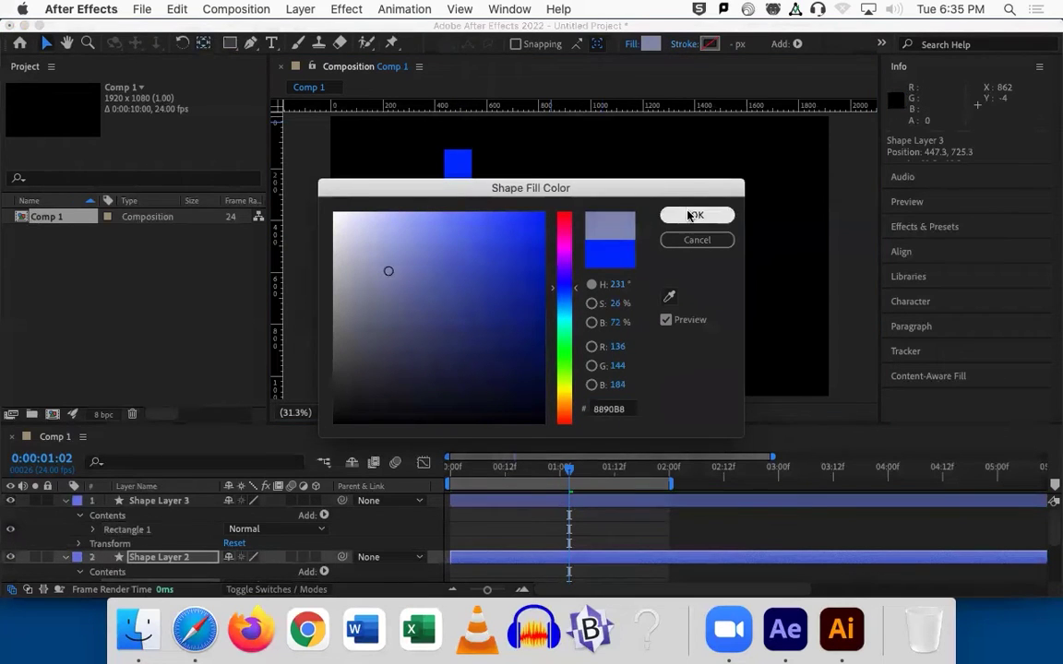
left_click(697, 215)
Enlarge the timeline area and parent Shape Layer 2 to Shape Layer 1 and Shape Layer 3 to Shape Layer 2.
left_click(454, 209)
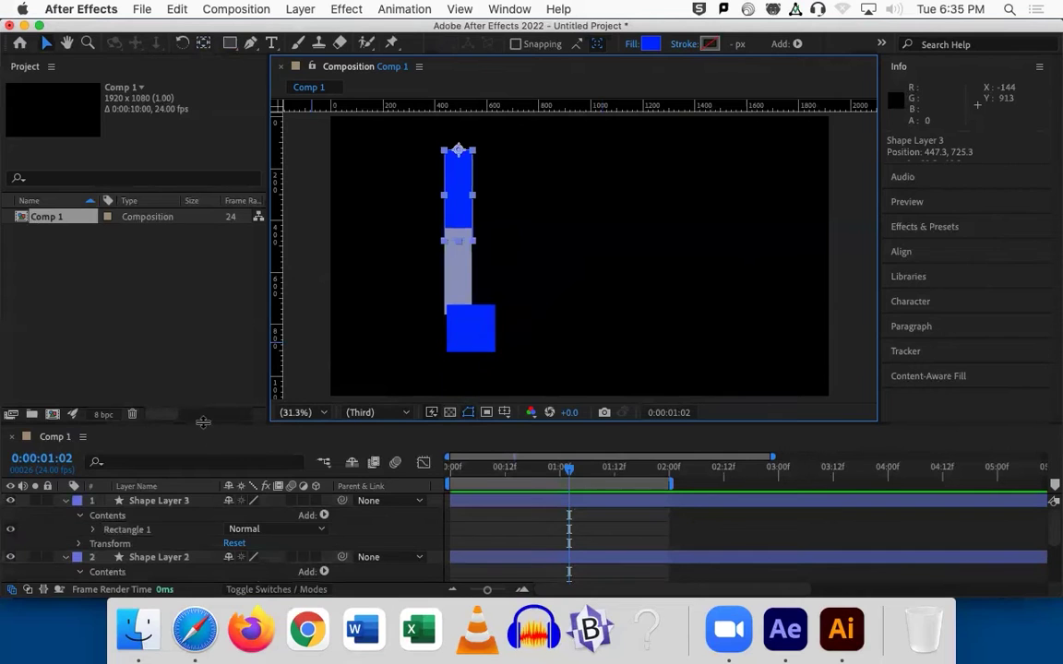
left_click_drag(198, 425, 210, 314)
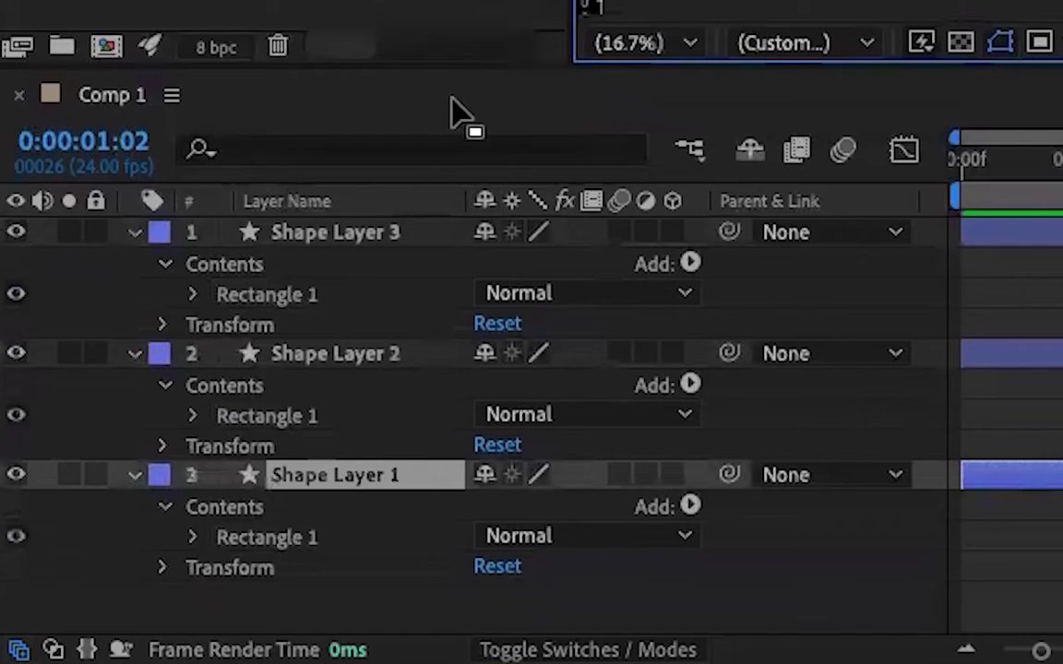
left_click(325, 358)
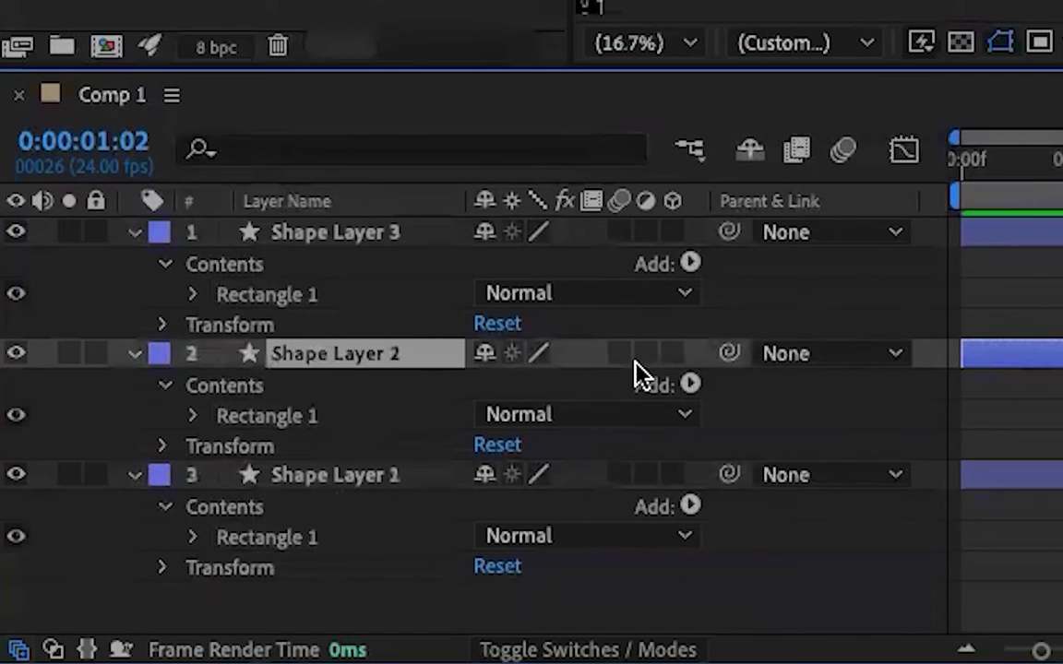
left_click_drag(734, 365, 319, 477)
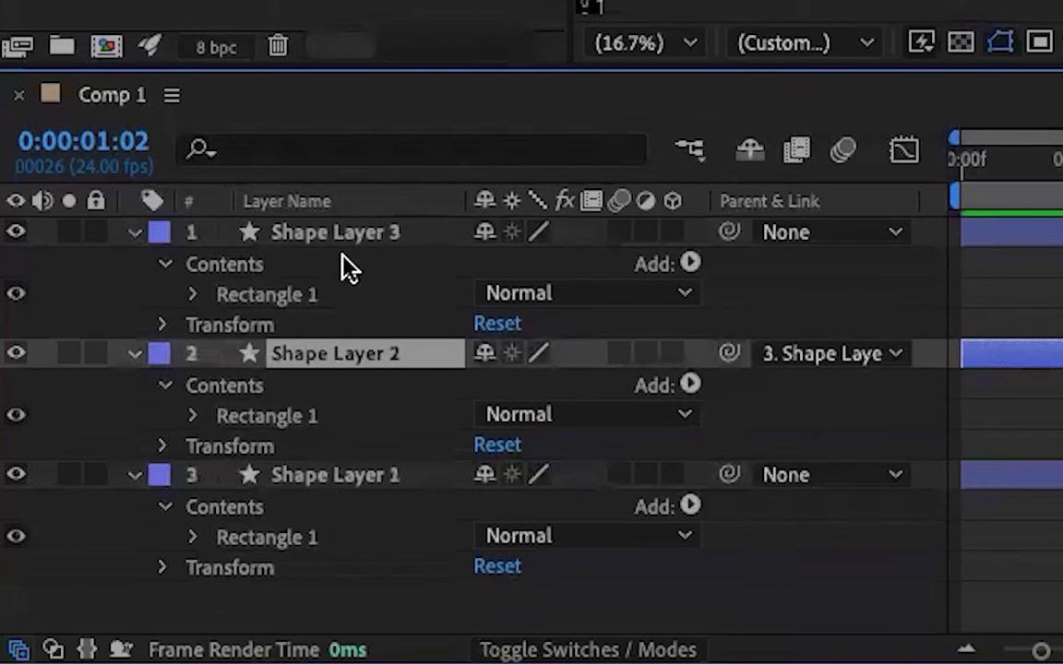
left_click(351, 238)
left_click_drag(731, 233, 365, 358)
Keyframe Shape Layer 1's Rotation at 24° on 0:00:00:01 and at -38° on 0:00:00:14.
left_click(332, 476)
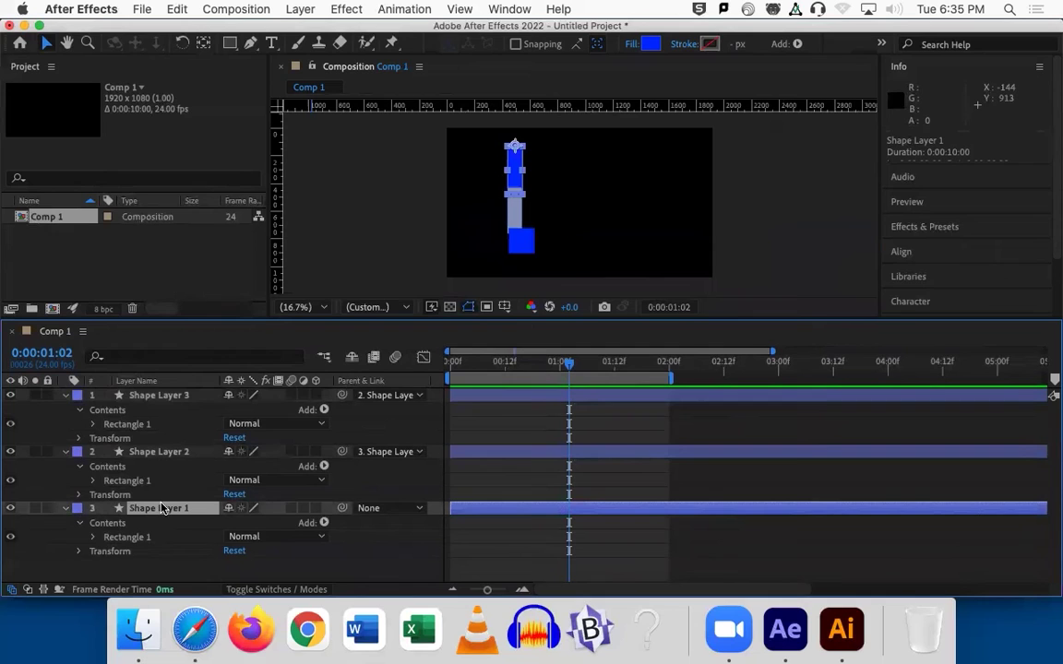
key("r")
left_click_drag(242, 523, 265, 522)
left_click(106, 523)
key("Home")
left_click_drag(568, 524, 536, 523)
left_click_drag(454, 525, 450, 525)
left_click_drag(453, 365, 514, 369)
left_click_drag(257, 522, 191, 517)
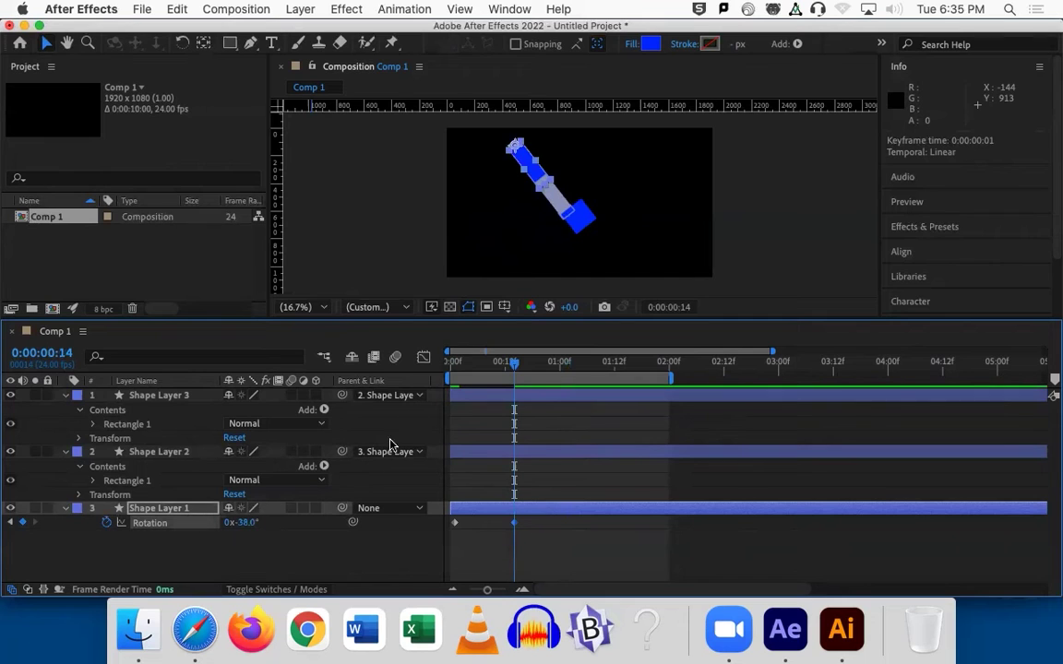
Keyframe Shape Layer 2's Rotation at 0° on 0:00:00:10 and at -20° on 0:00:00:18 to overlap the upper arm's swing.
left_click(453, 370)
left_click_drag(453, 371, 493, 371)
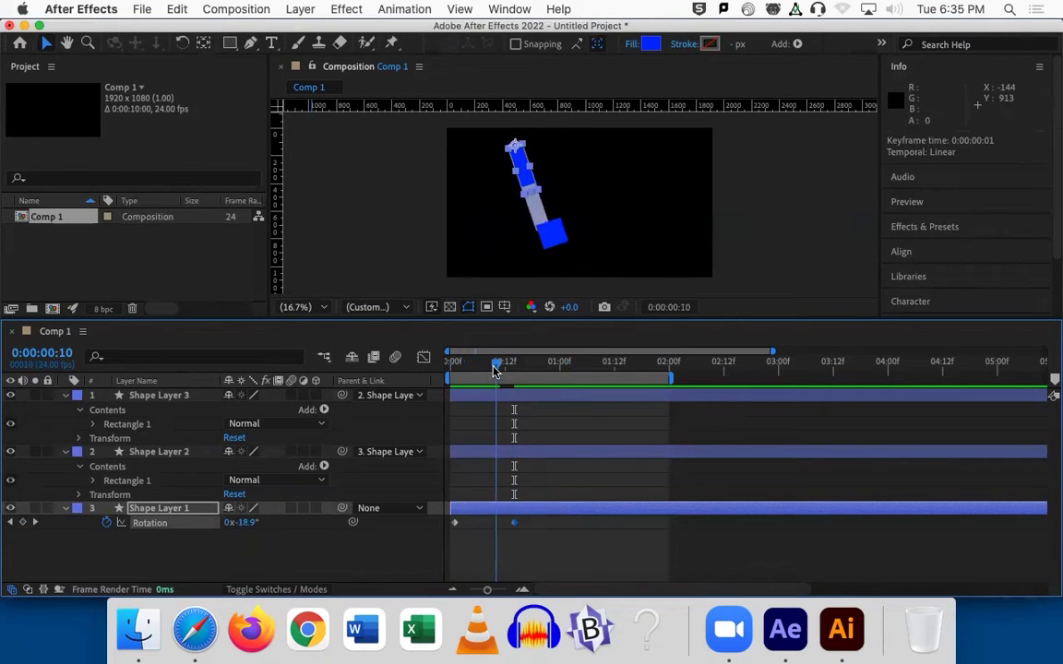
left_click(141, 454)
key("r")
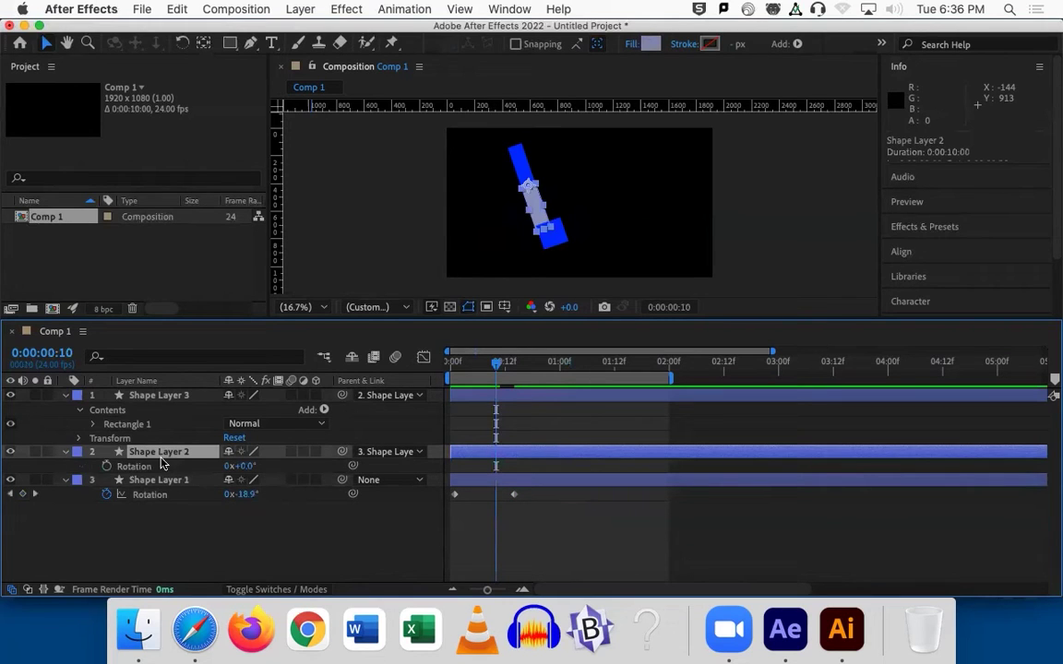
left_click(107, 466)
left_click_drag(498, 369, 532, 368)
left_click_drag(245, 470, 205, 466)
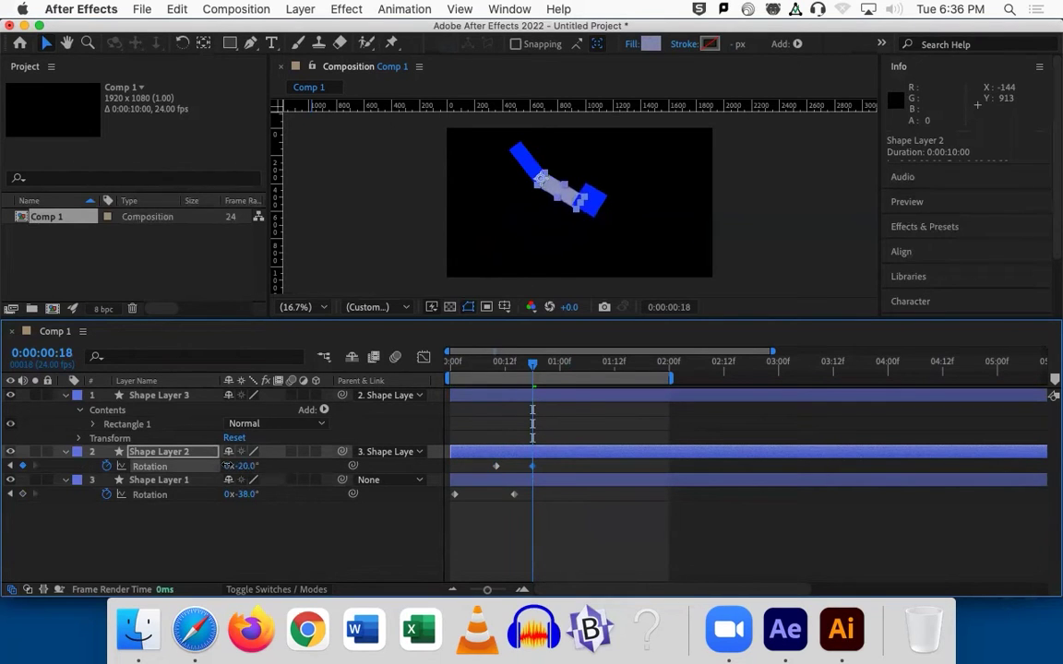
Keyframe Shape Layer 3's Rotation at 0° on 0:00:00:15 and at -17° on 0:00:00:20 so the hand follows last.
left_click_drag(487, 364, 518, 362)
left_click(159, 395)
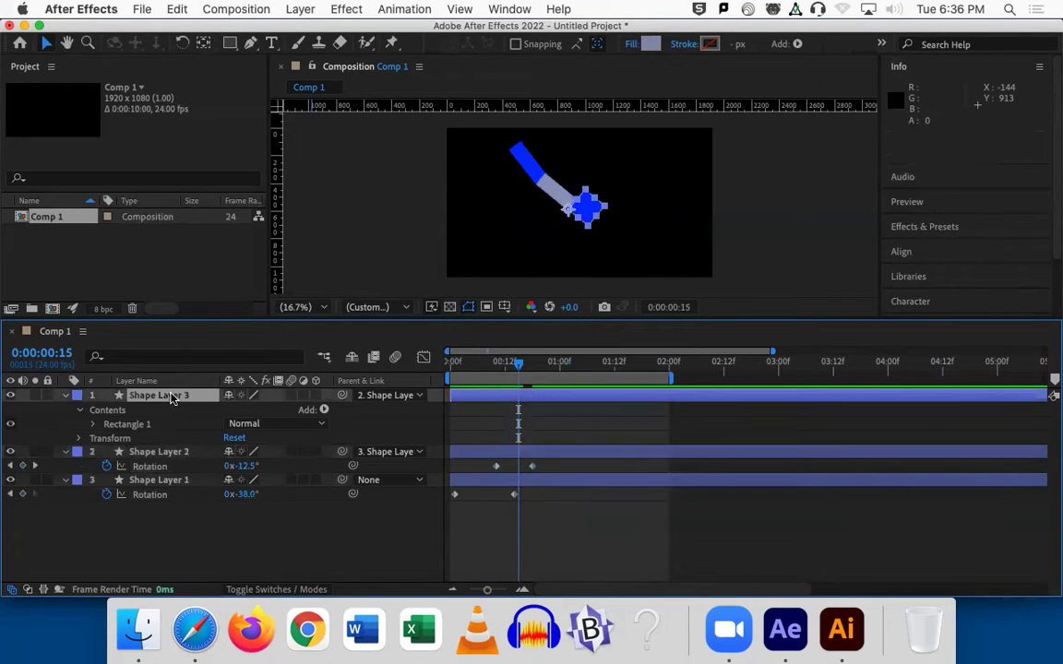
key("r")
left_click(106, 411)
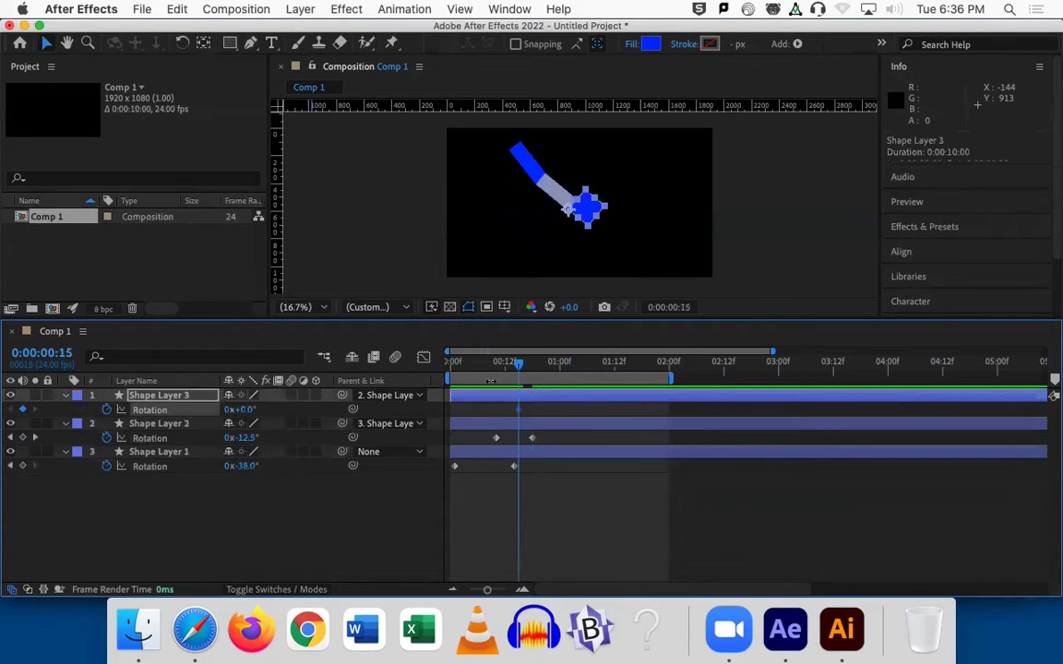
left_click_drag(522, 369, 541, 364)
left_click_drag(246, 411, 241, 408)
left_click(494, 491)
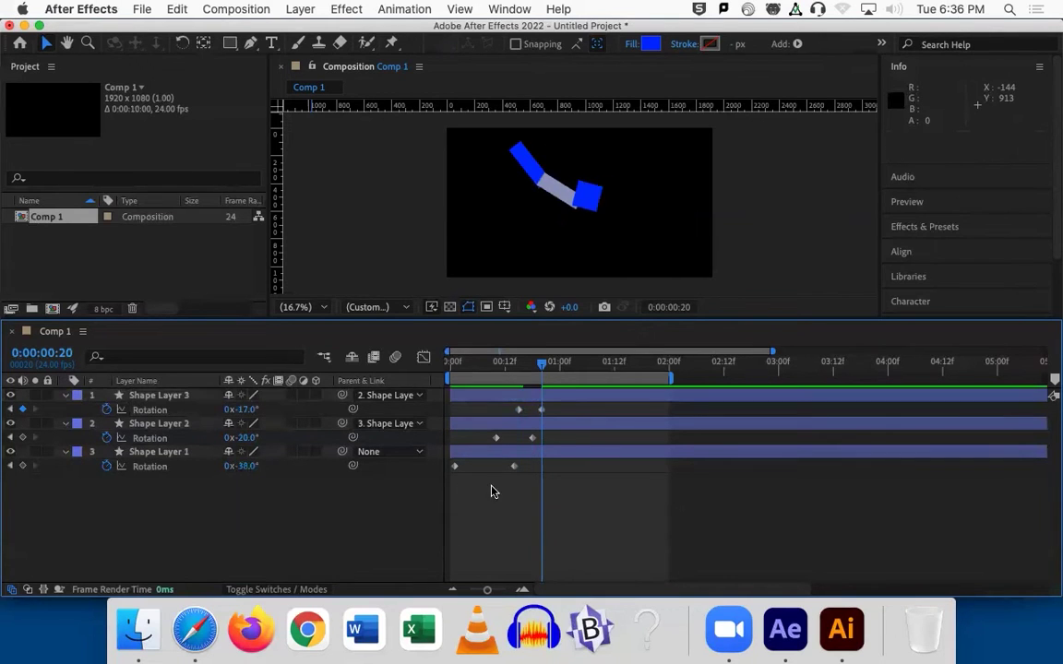
Shorten the work area to end at 0:00:01:00 and preview the overlapping arm swing.
left_click_drag(675, 378, 567, 379)
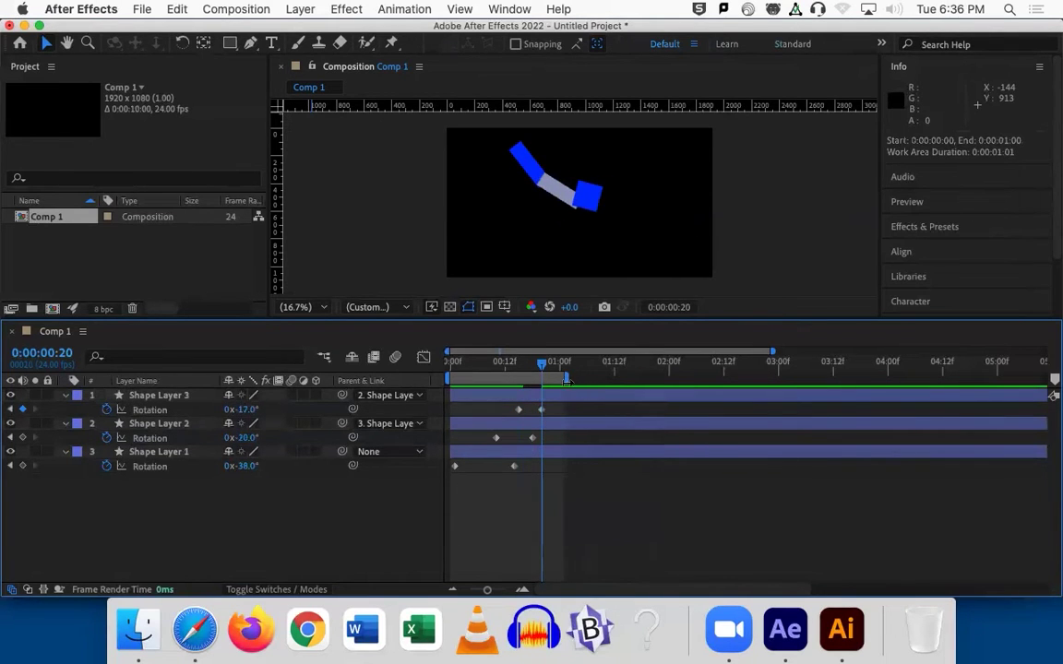
key("space")
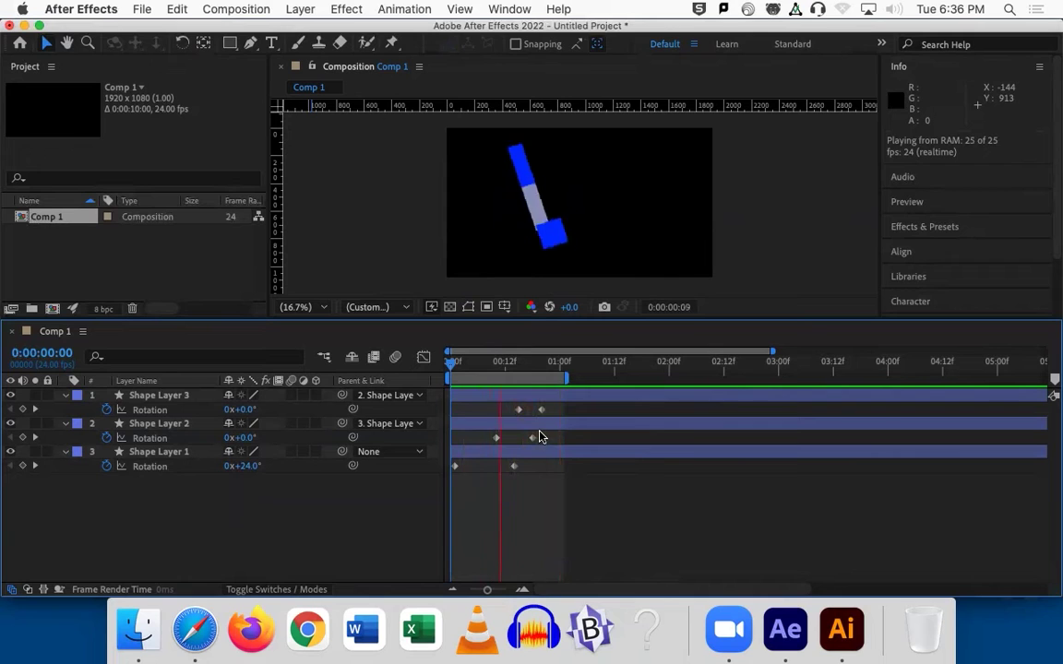
key("space")
left_click(383, 249)
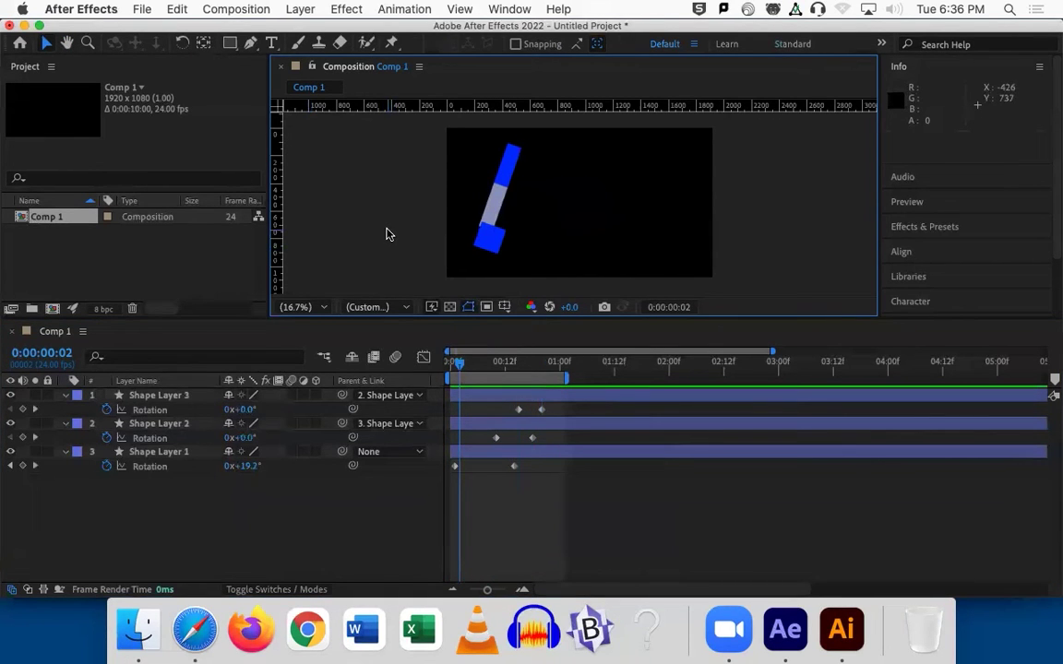
Remove all Rotation keyframes from the three arm shape layers.
key("period")
left_click_drag(157, 503, 185, 396)
key("Delete")
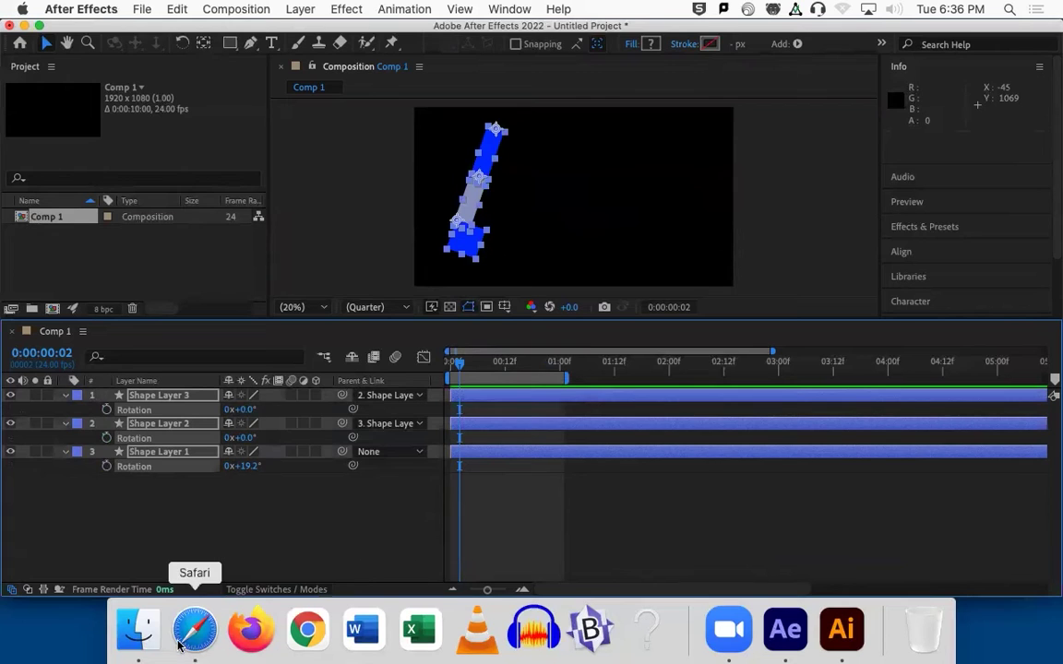
Show the Downloads folder in Finder, switch to Illustrator and close its What's new screen.
left_click(139, 630)
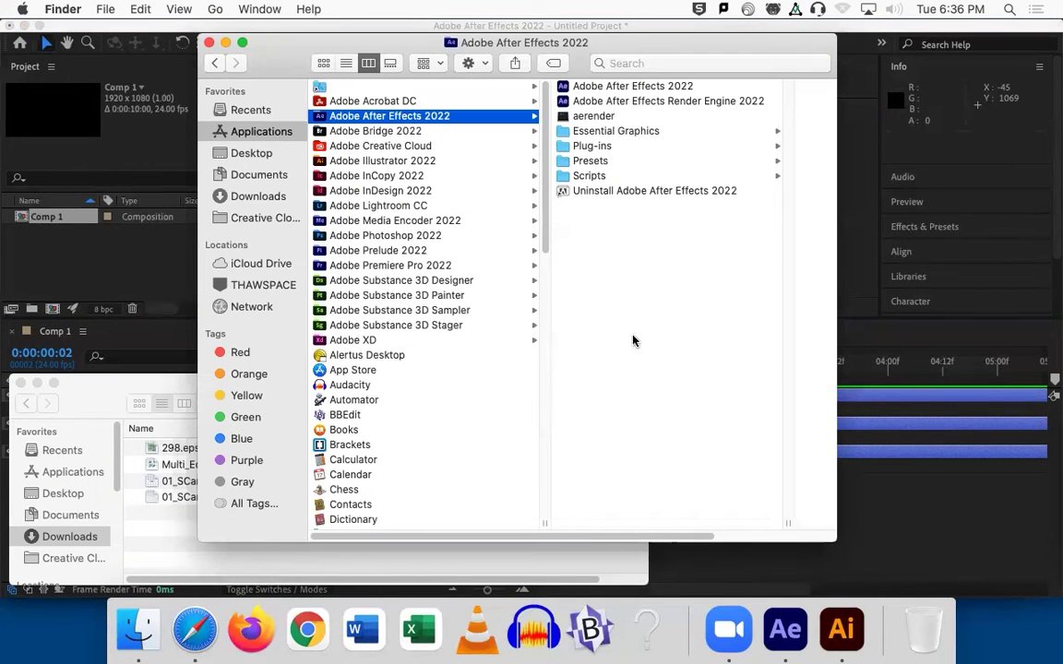
left_click(256, 198)
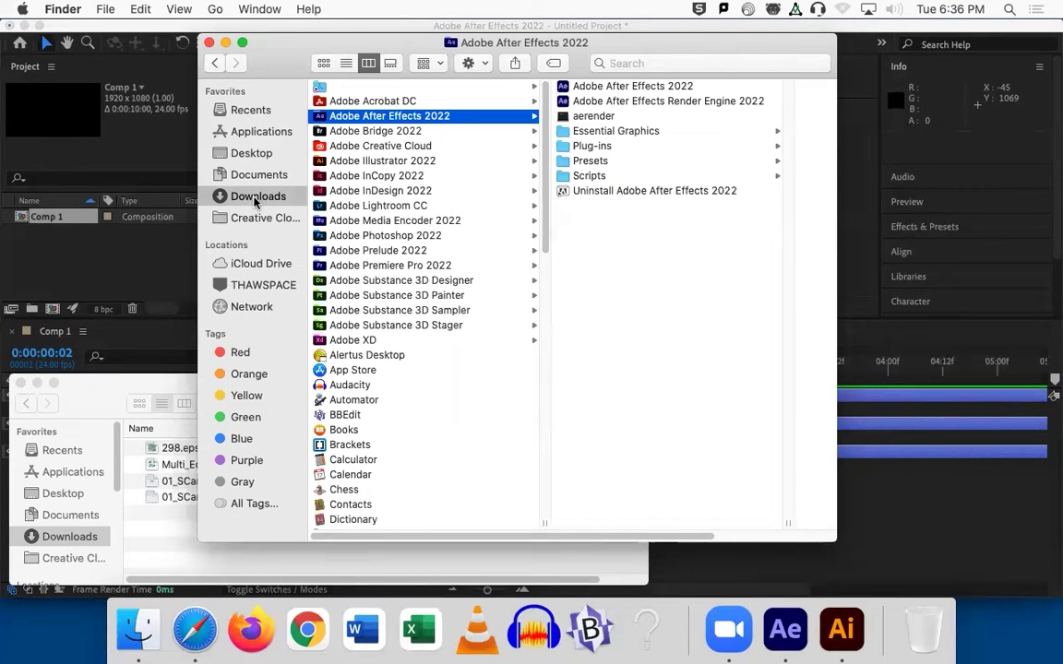
left_click(840, 630)
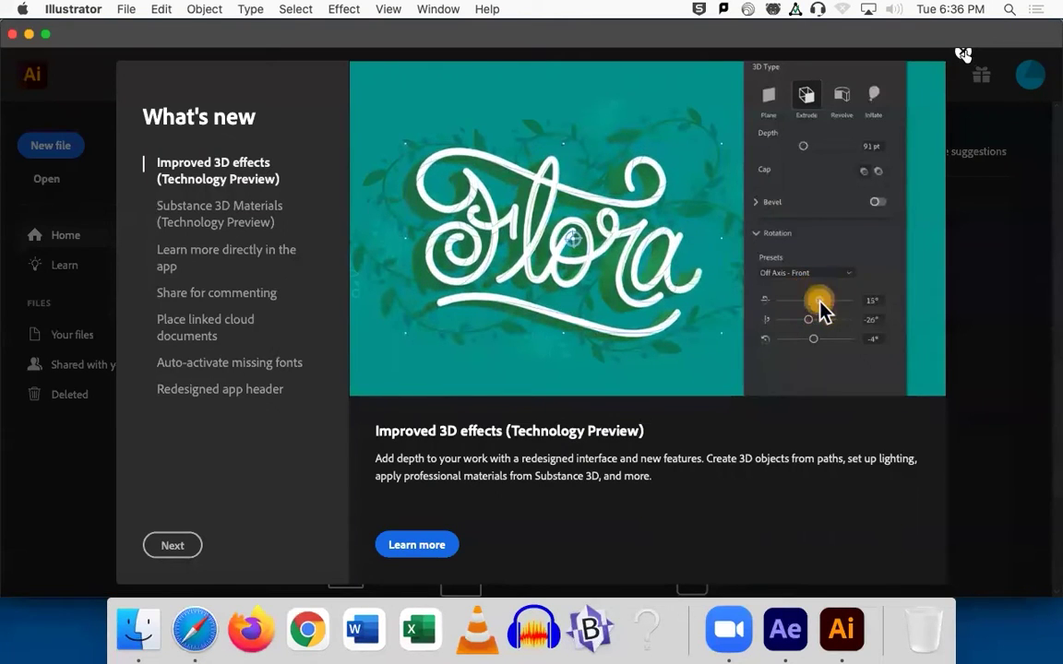
left_click(962, 52)
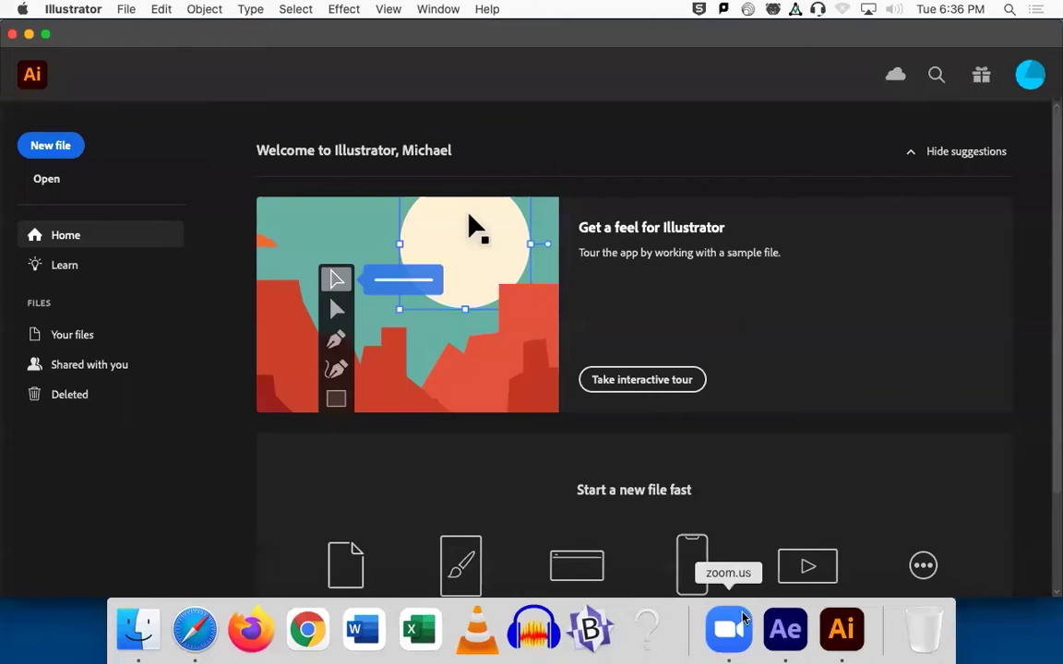
Open 298.eps from the Downloads folder in Illustrator and fit the artboard in the window.
left_click(159, 627)
left_click_drag(275, 42, 604, 128)
left_click(688, 194)
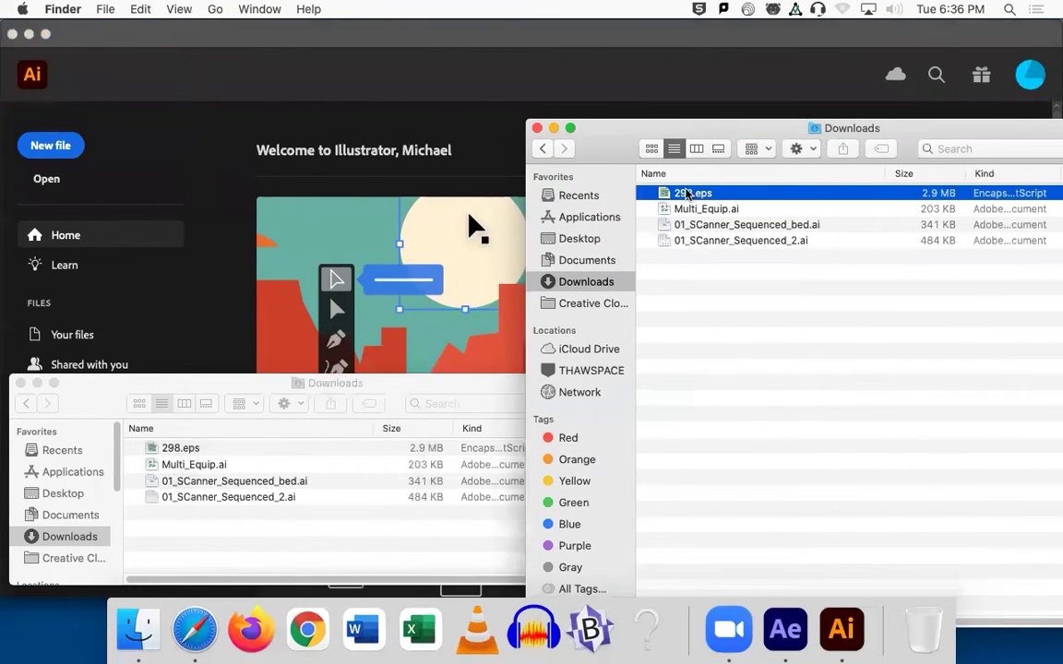
double_click(688, 194)
key("super+0")
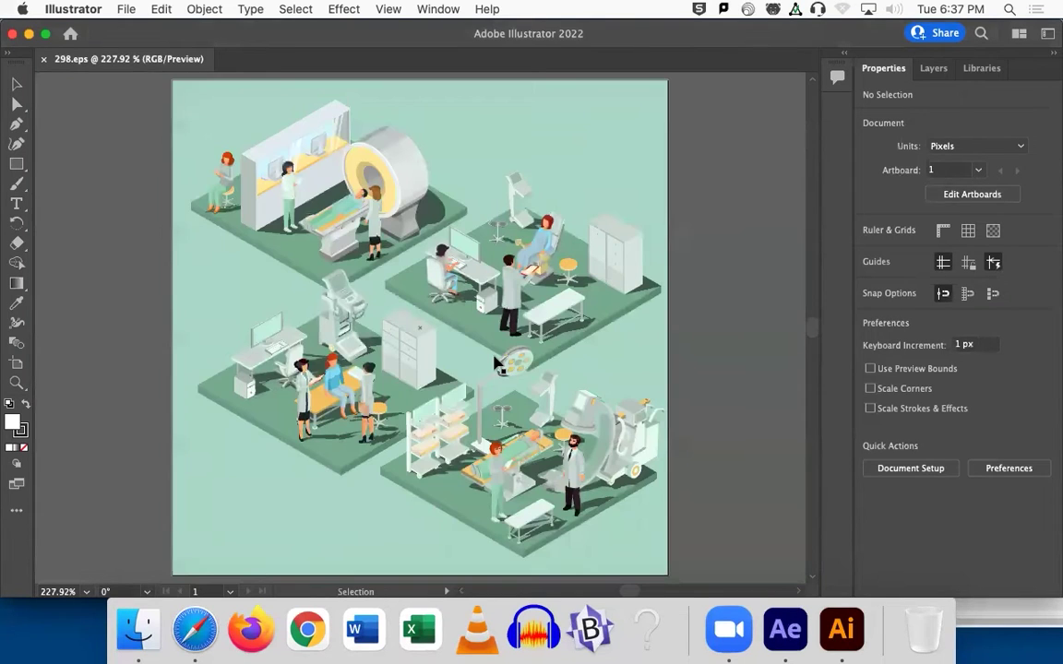
Show the layers of 298.eps, and open Multi_Equip.ai from the Downloads folder with its artboard fitted in the window.
left_click(933, 68)
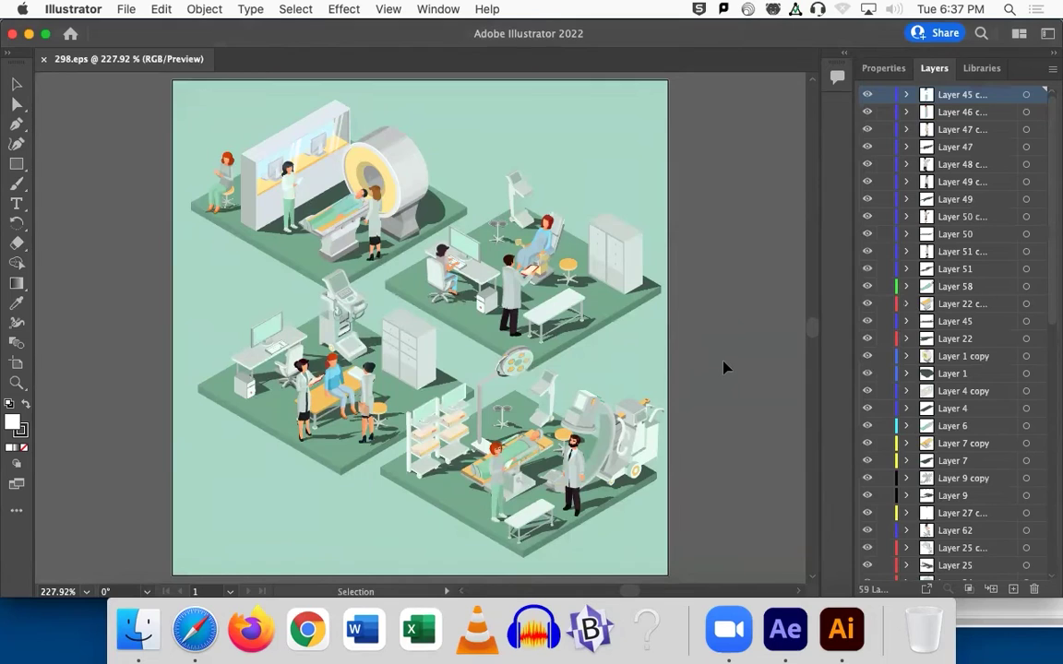
key("a")
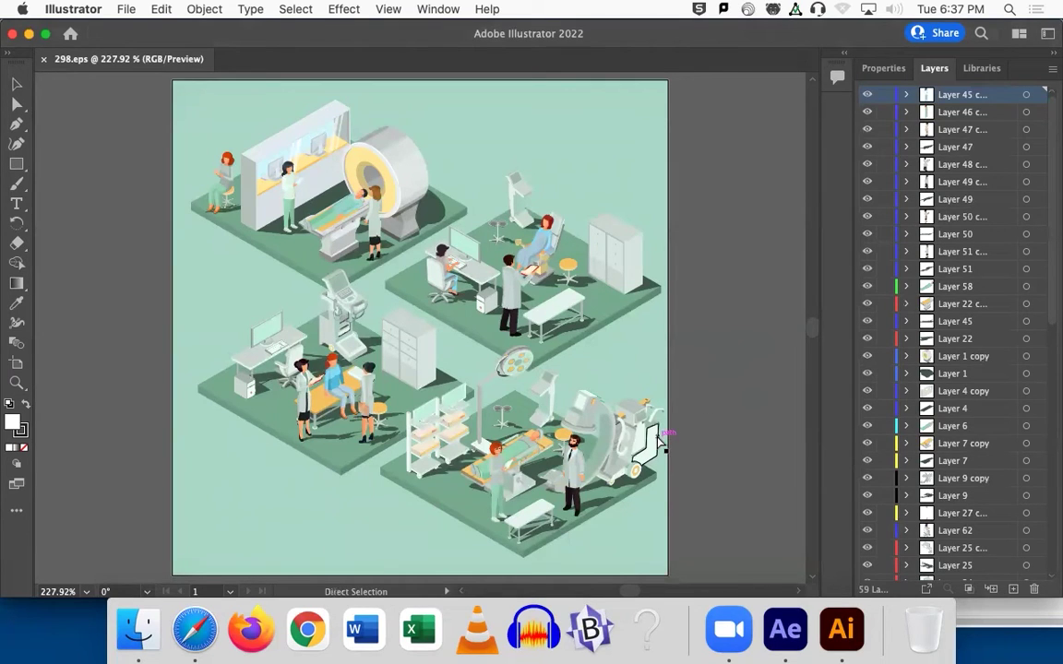
key("super+o")
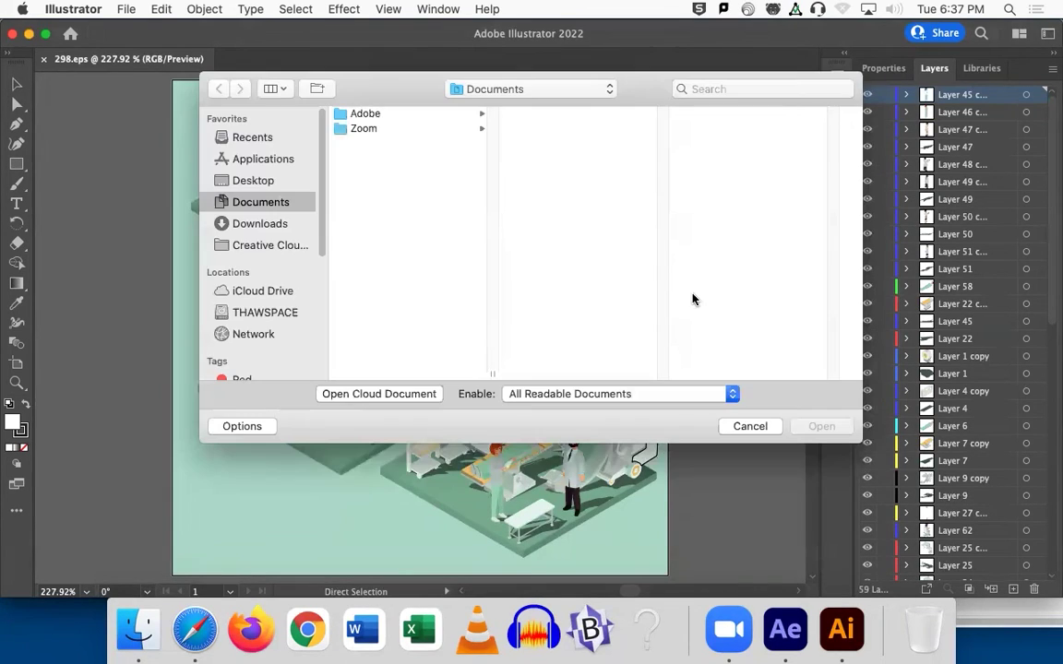
left_click(255, 224)
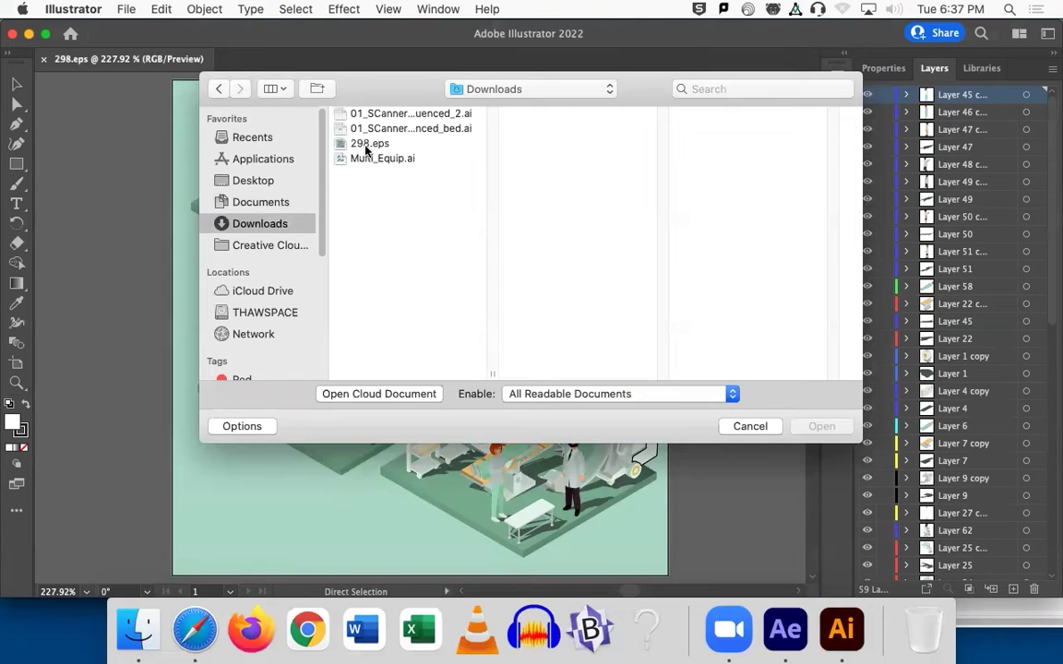
left_click(379, 159)
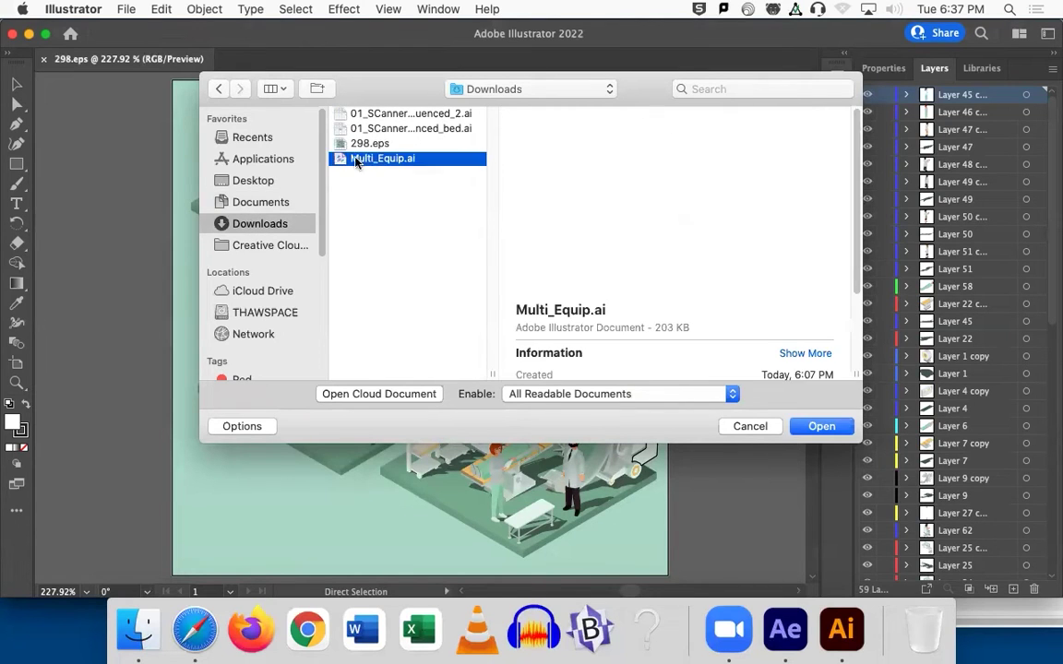
key("Return")
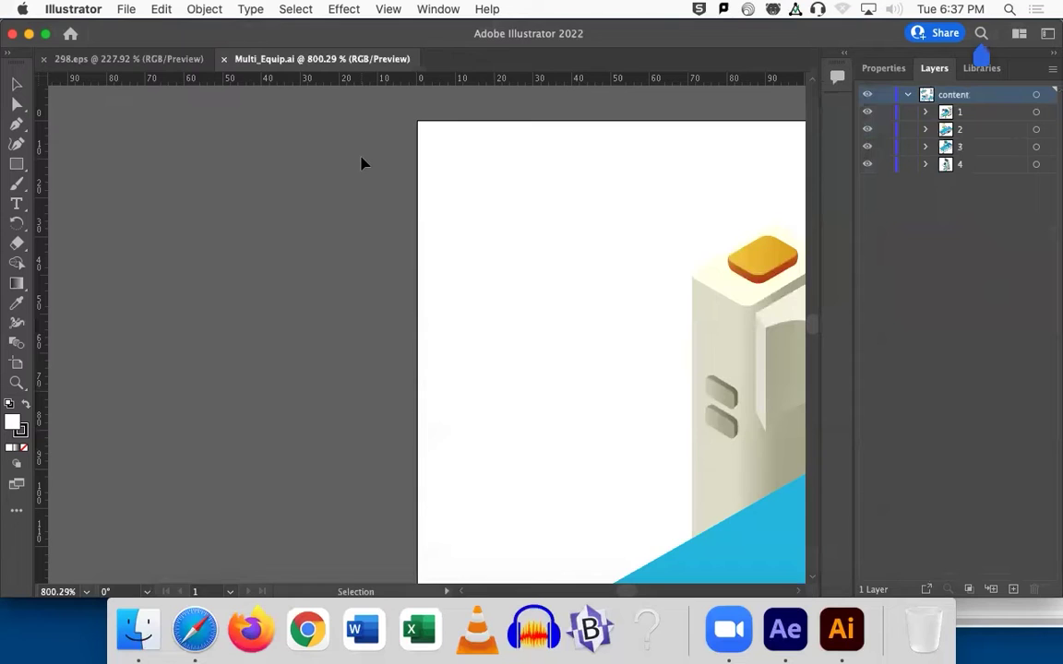
key("super+0")
key("a")
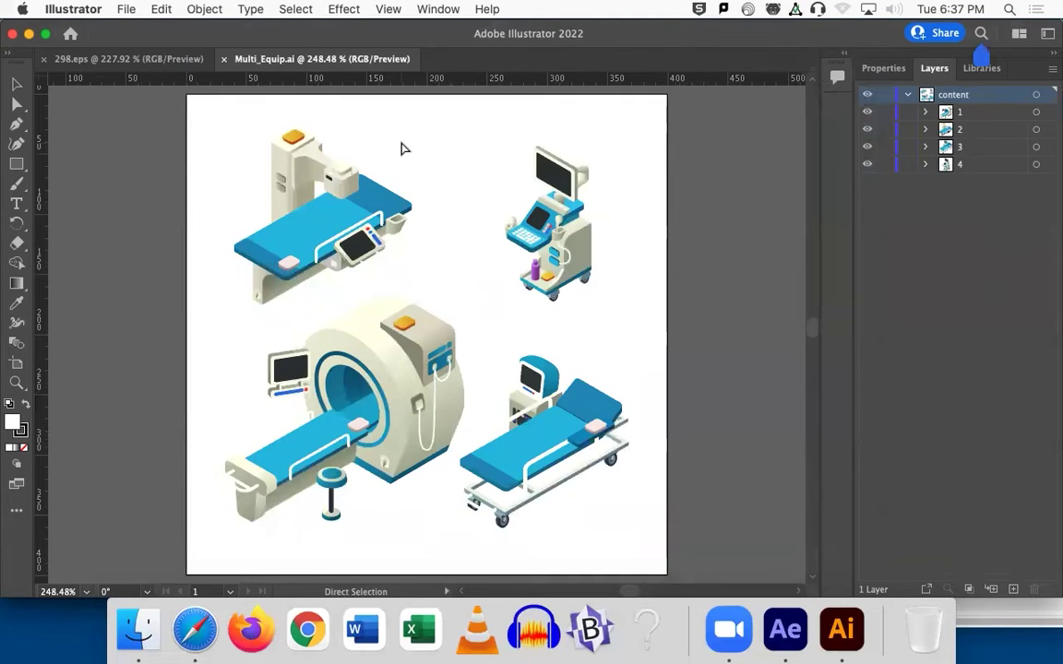
Preview the two scanner files in the Downloads folder and open 01_SCanner_Sequenced_2.ai.
key("super+o")
left_click(418, 128)
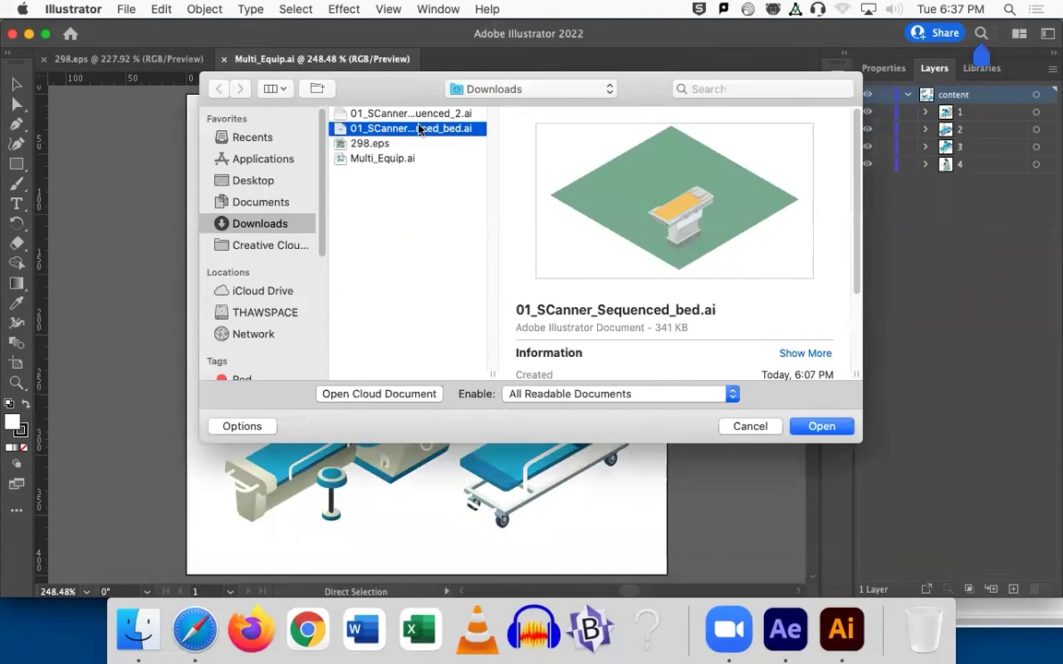
left_click(420, 113)
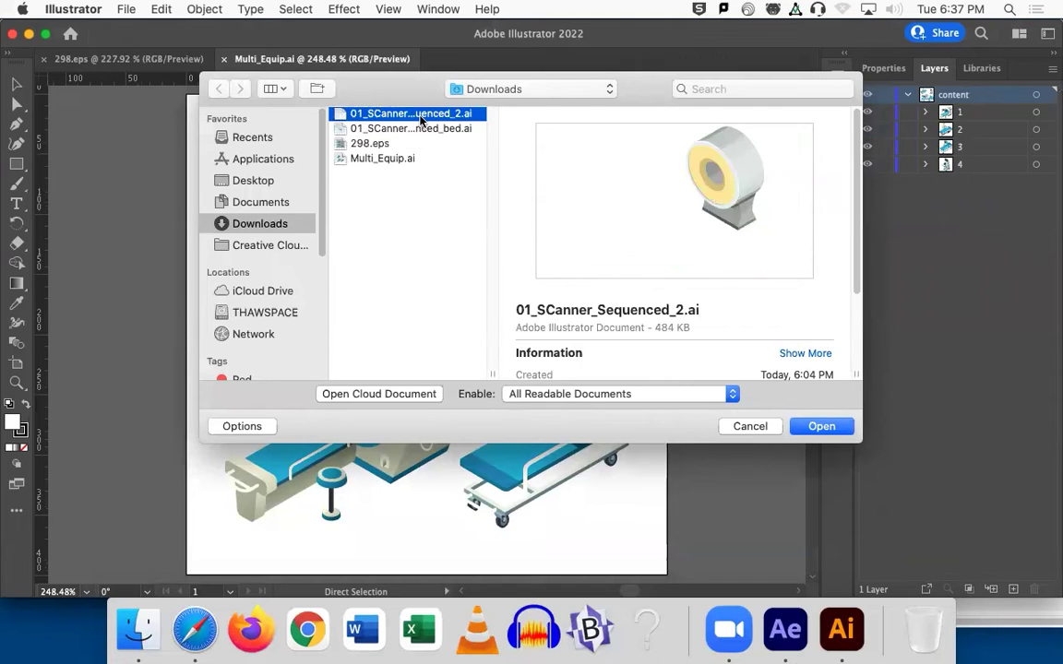
left_click(416, 130)
double_click(415, 112)
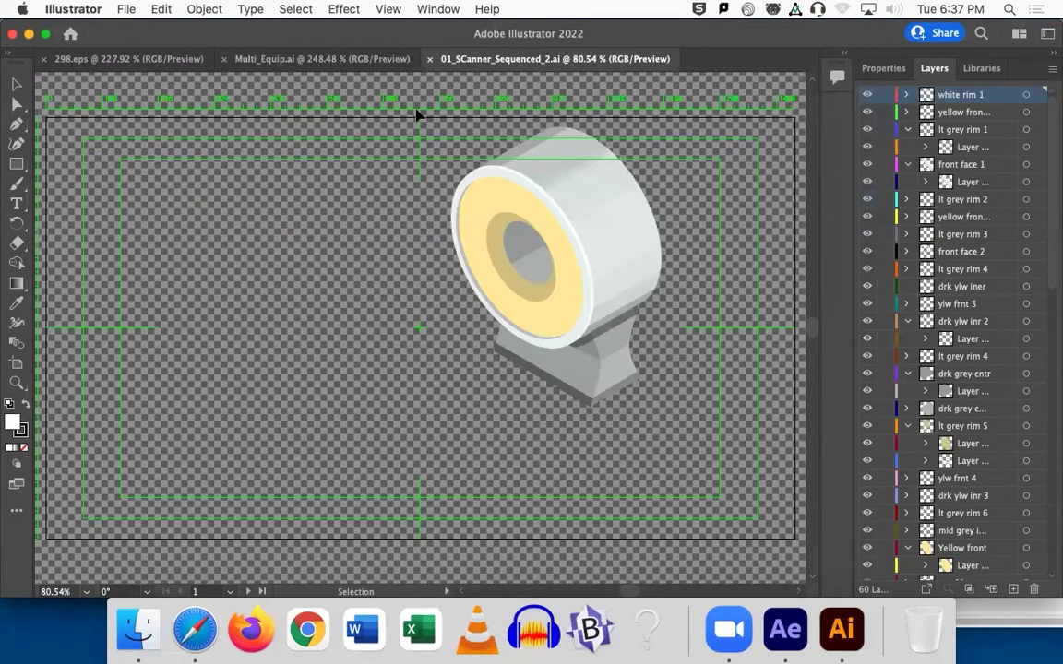
Open 01_SCanner_Sequenced_bed.ai to view its whole artboard and layers, and close it again.
left_click(132, 61)
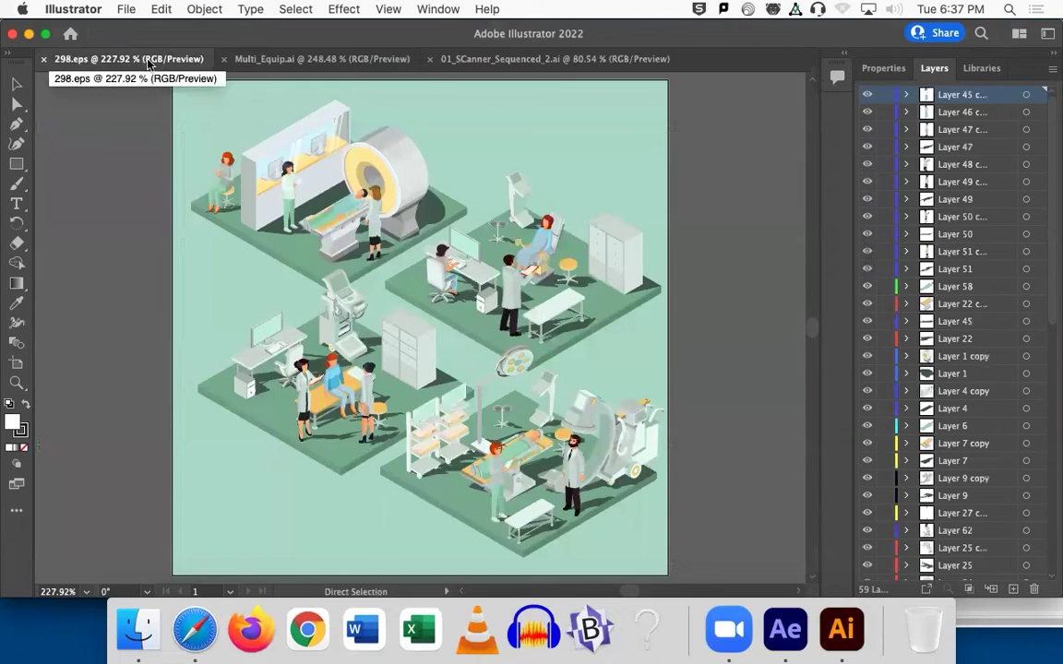
key("super+o")
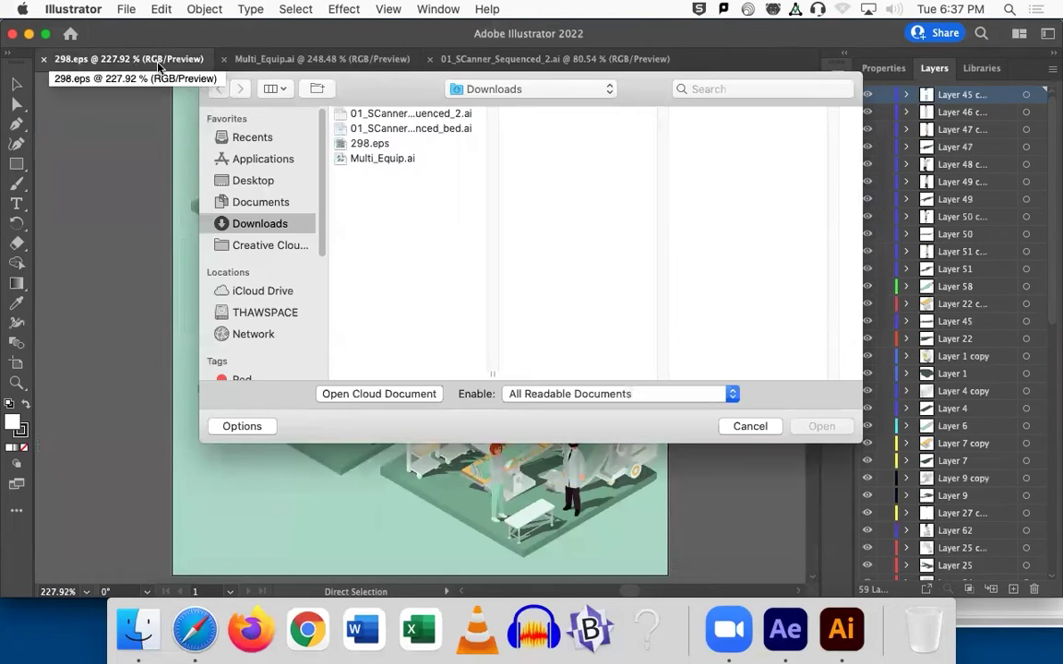
double_click(395, 129)
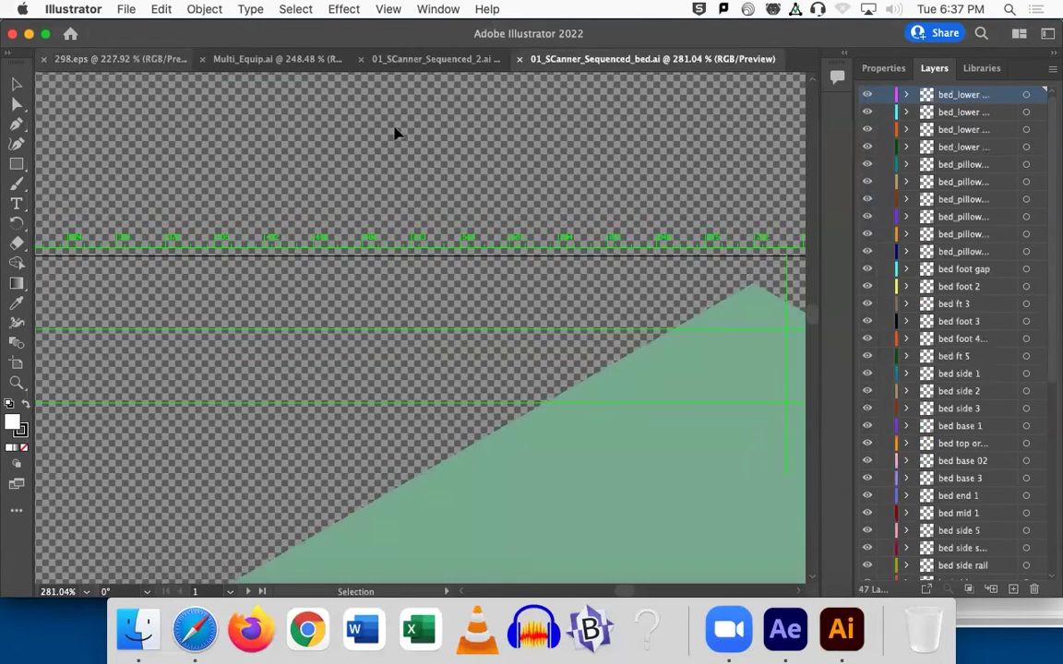
key("super+0")
key("v")
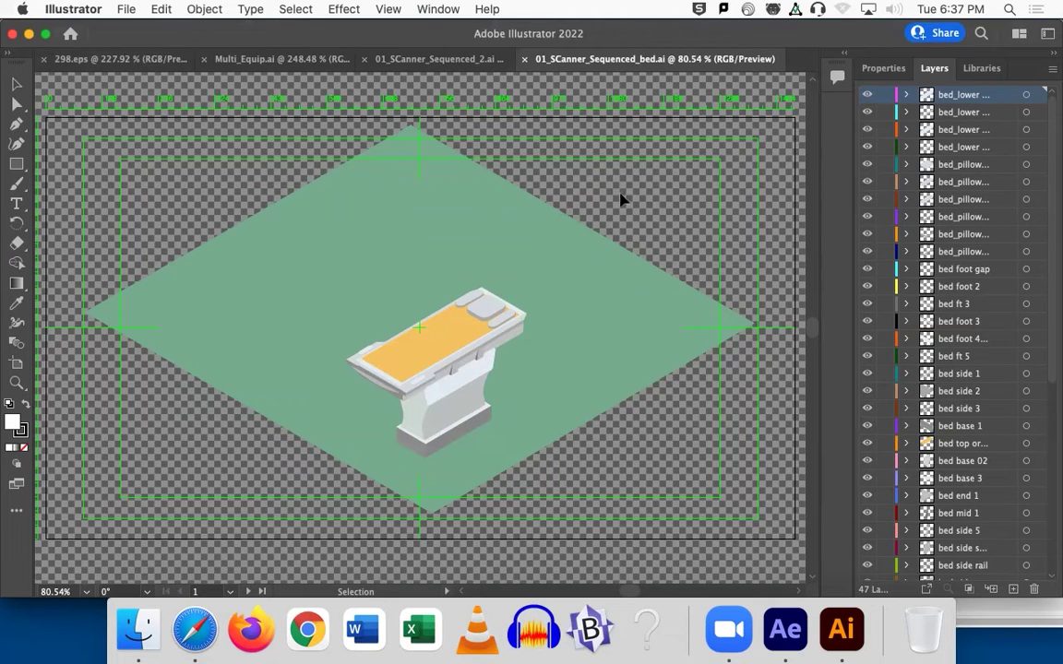
left_click(525, 59)
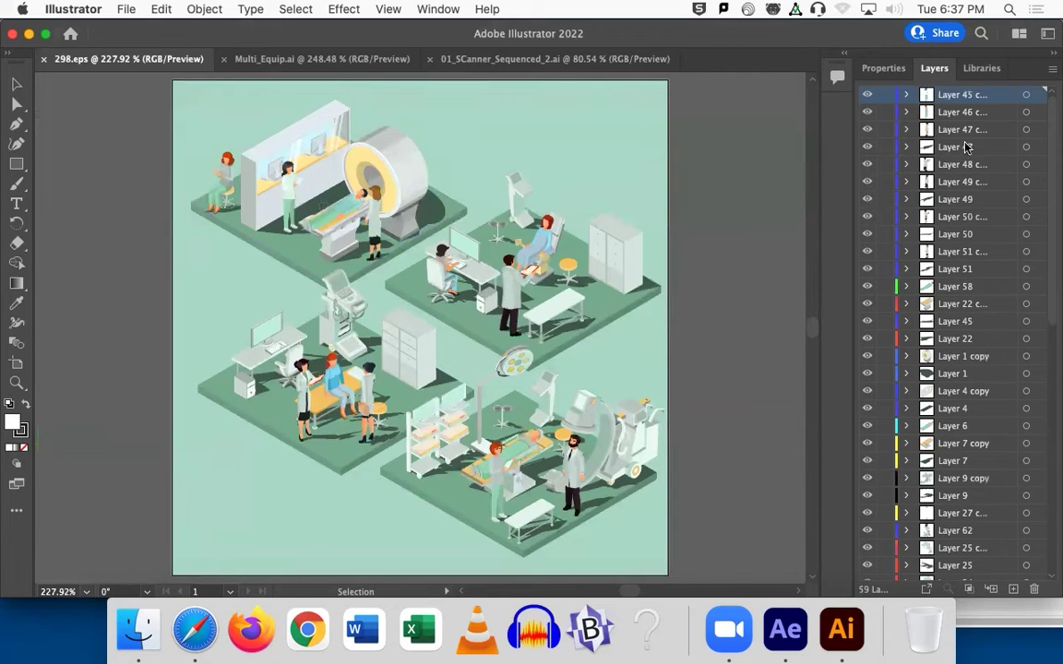
Compare the layer list of 298.eps with the groups in Multi_Equip.ai, highlighting group 4 on the artboard and deselecting it.
left_click_drag(1052, 180, 1052, 437)
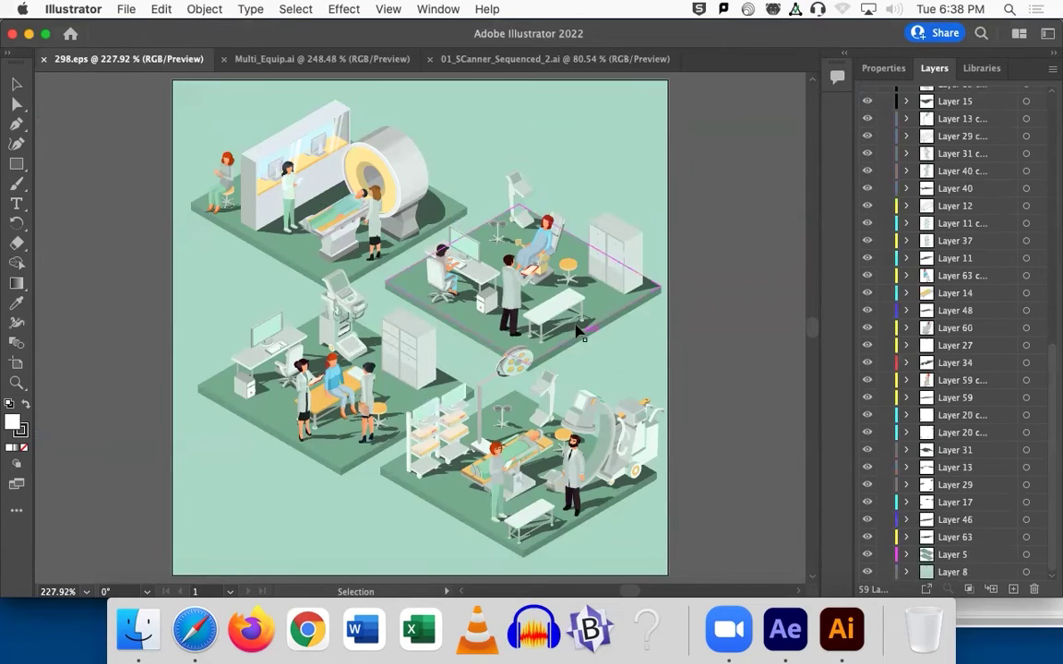
left_click(290, 60)
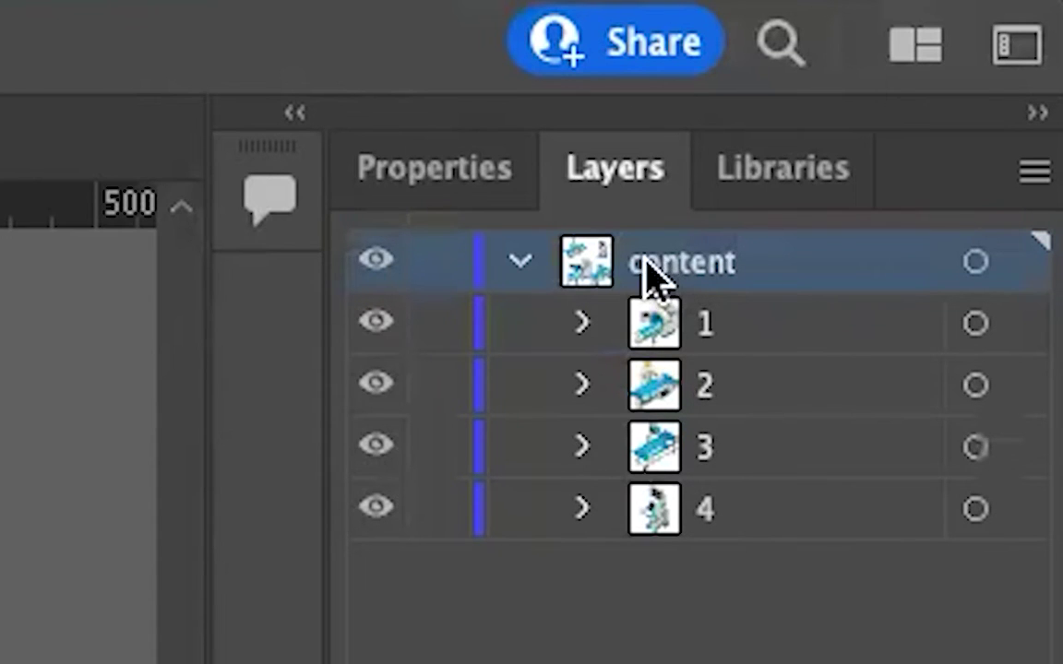
left_click(975, 510)
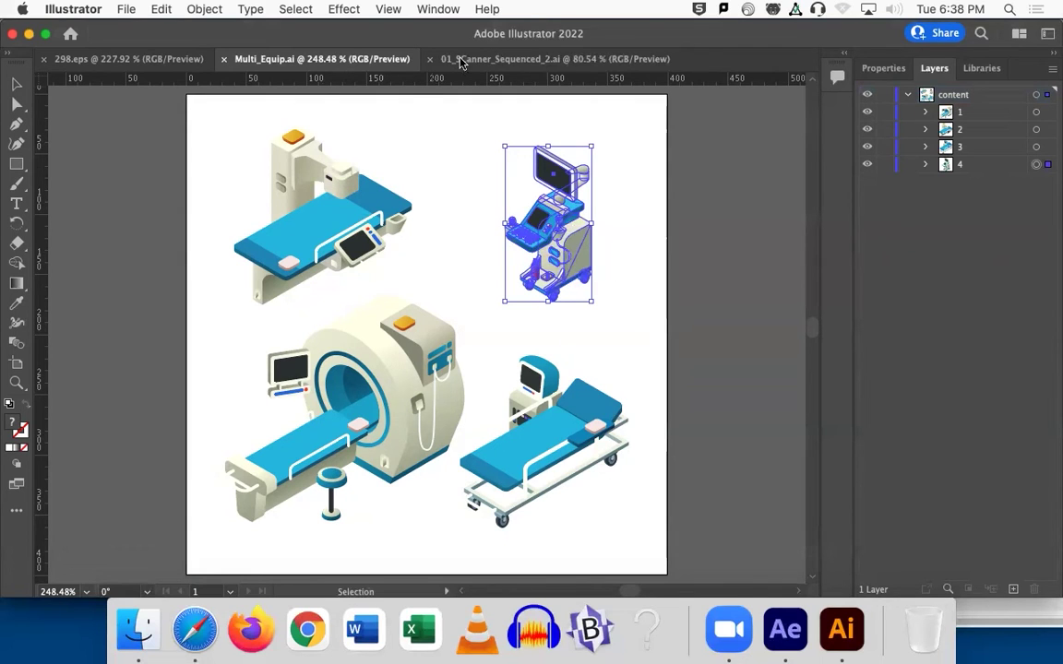
left_click(690, 172)
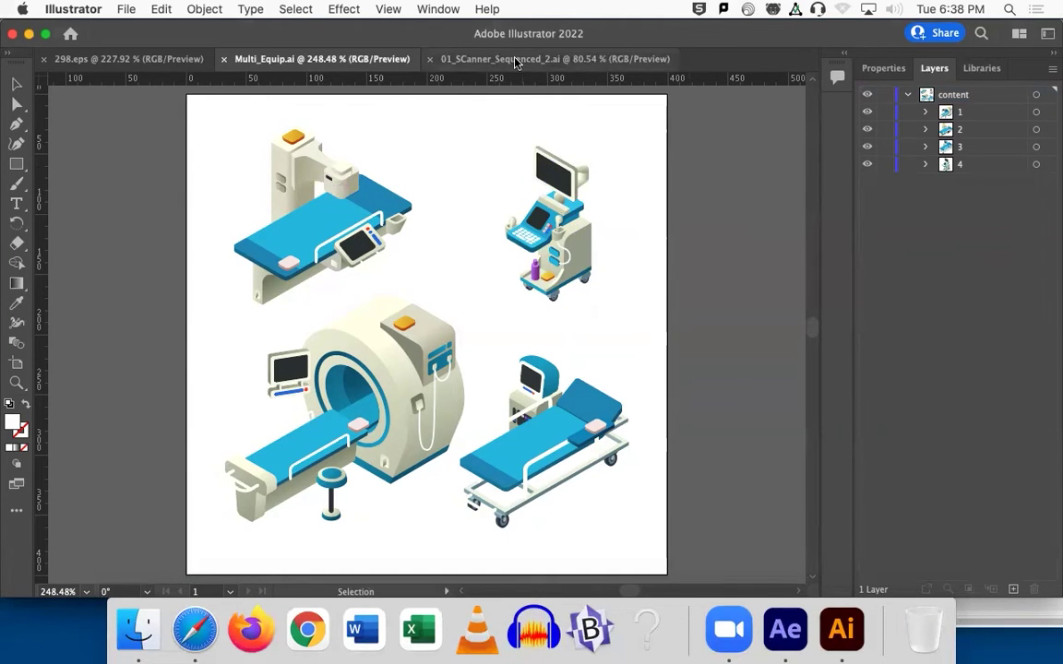
Examine the layers of 01_SCanner_Sequenced_2.ai and 298.eps, and highlight the grouped upper-left scanning table in Multi_Equip.ai.
left_click(461, 55)
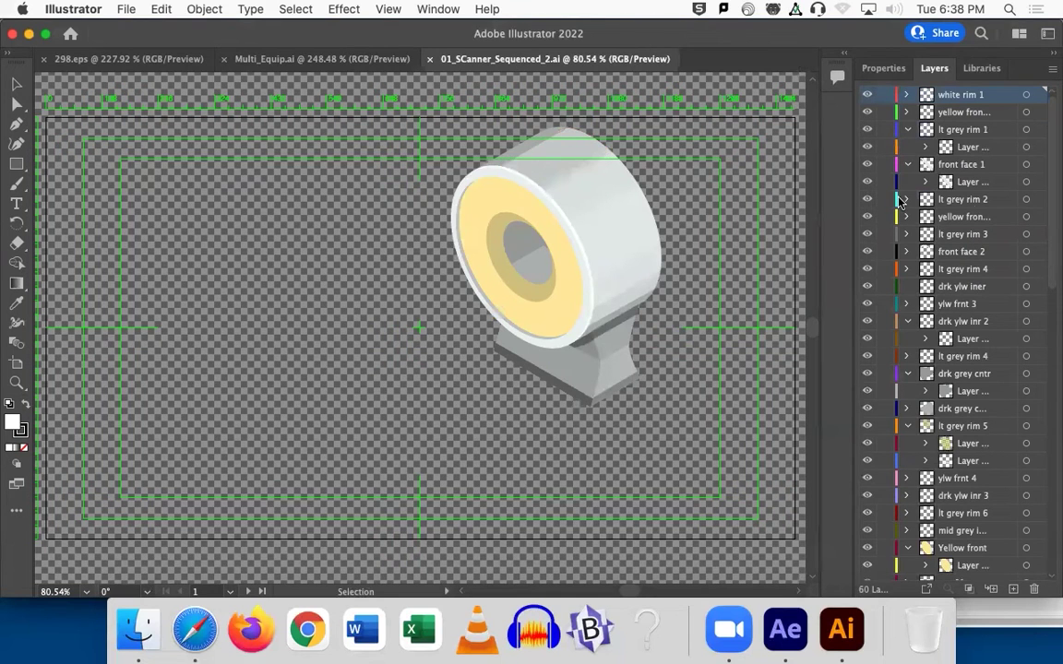
mouse_move(1052, 115)
left_mouse_down()
mouse_move(1052, 404)
mouse_move(1050, 115)
left_mouse_up()
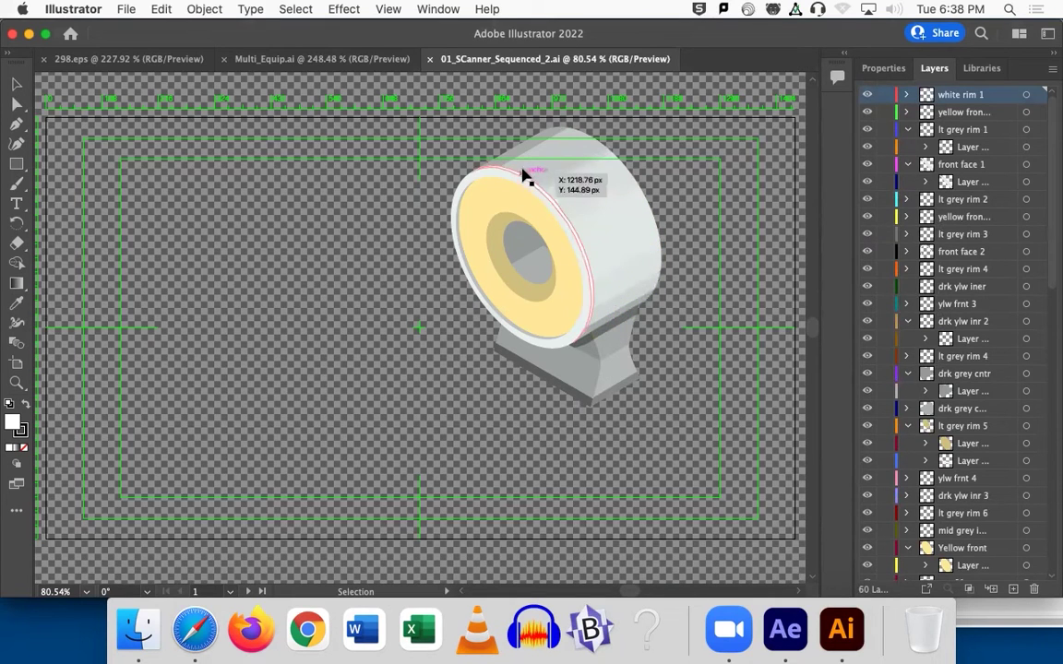
left_click(274, 59)
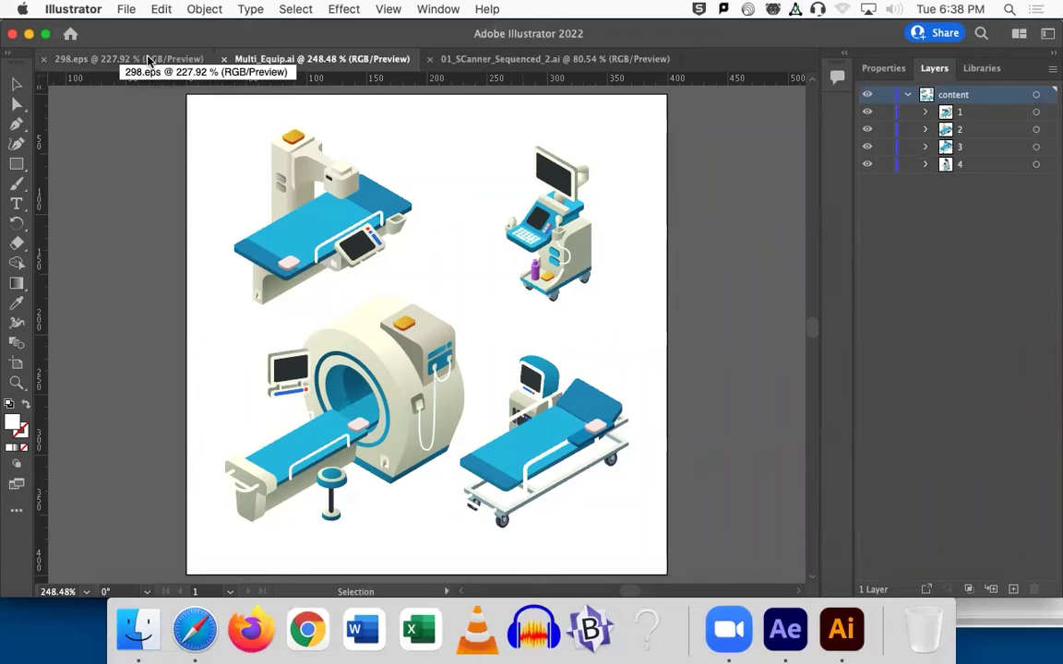
left_click_drag(233, 138, 401, 273)
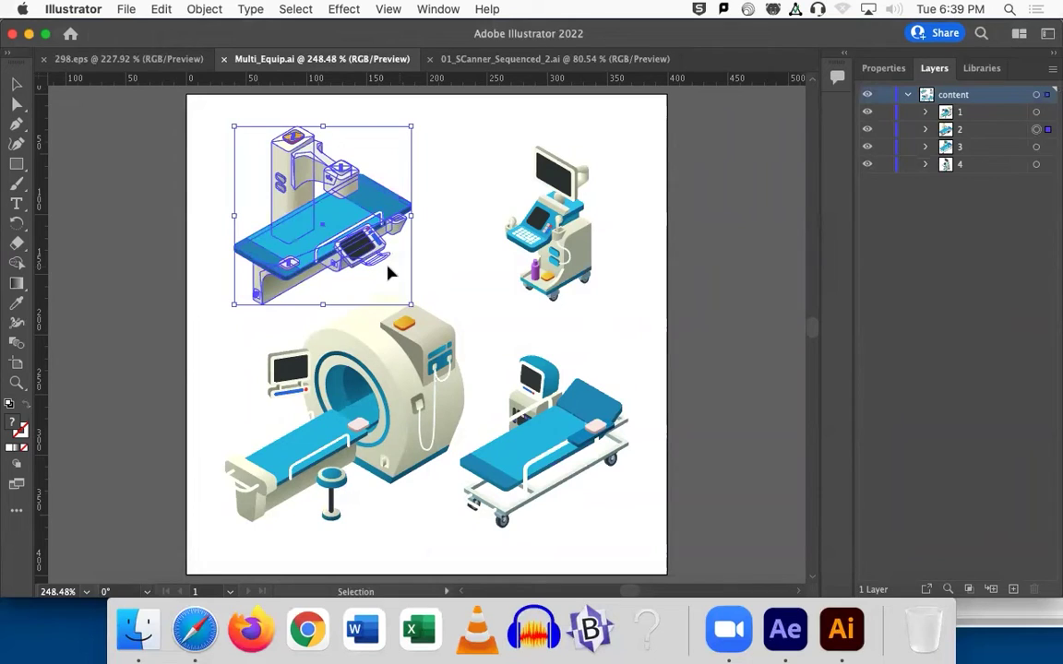
left_click(431, 249)
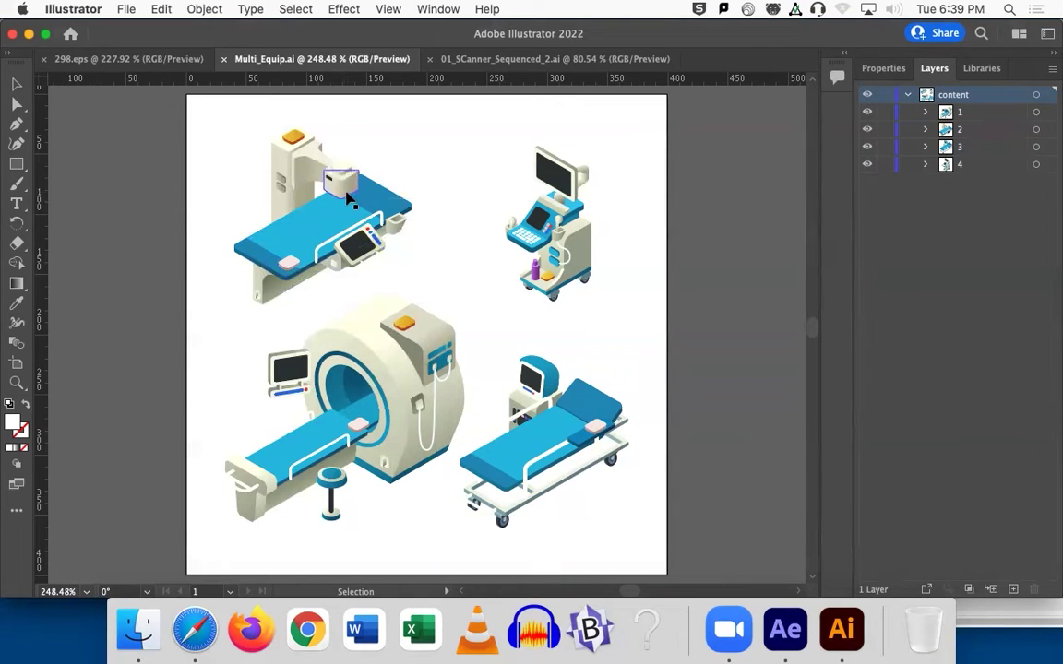
left_click(169, 58)
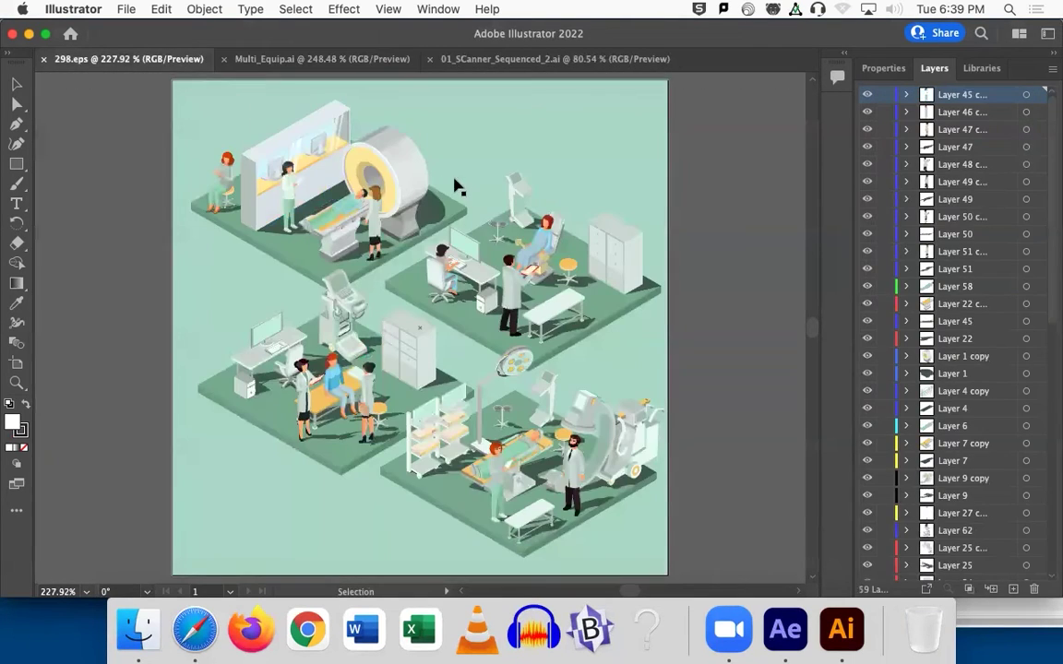
left_click_drag(1052, 157, 1019, 109)
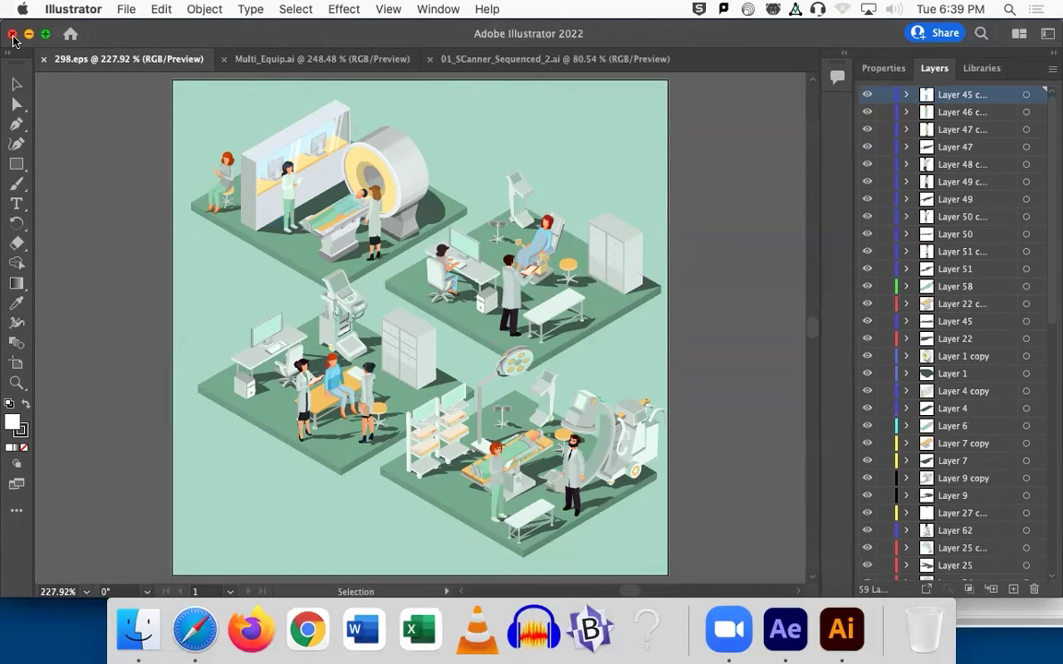
Close the three open Illustrator documents and switch to the After Effects project containing Comp 1.
left_click(43, 60)
left_click(44, 60)
left_click(43, 60)
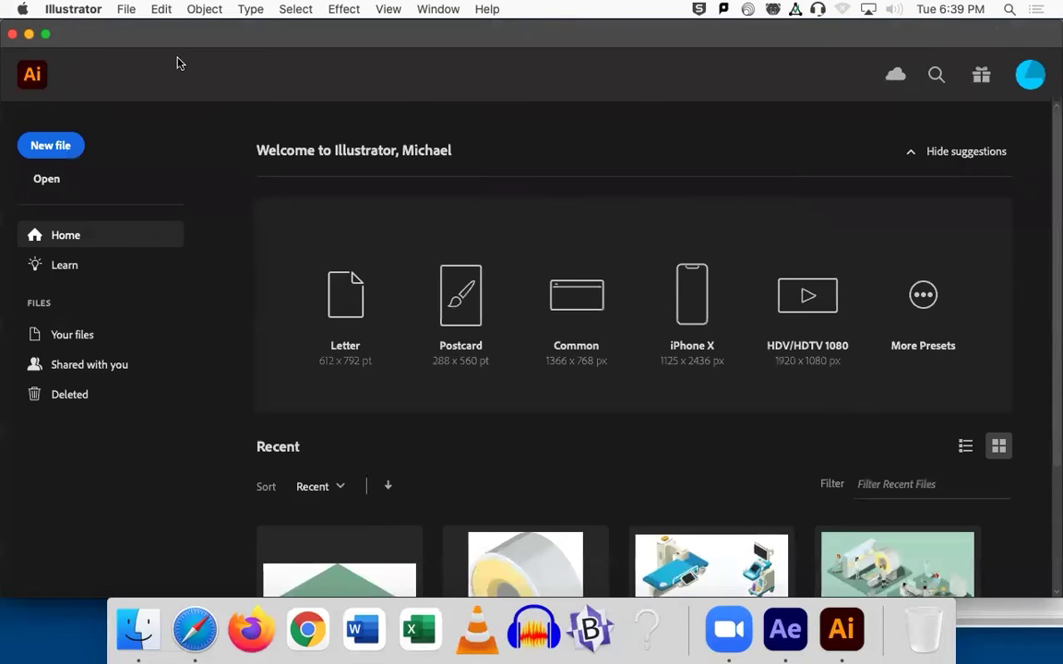
left_click(28, 34)
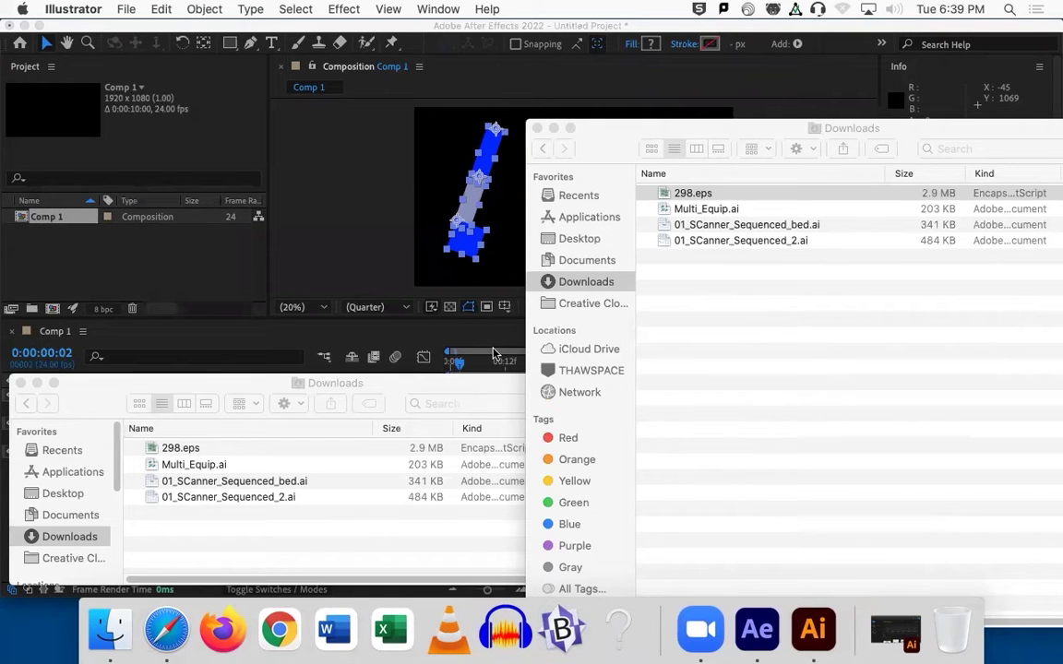
left_click(185, 270)
left_click(164, 268)
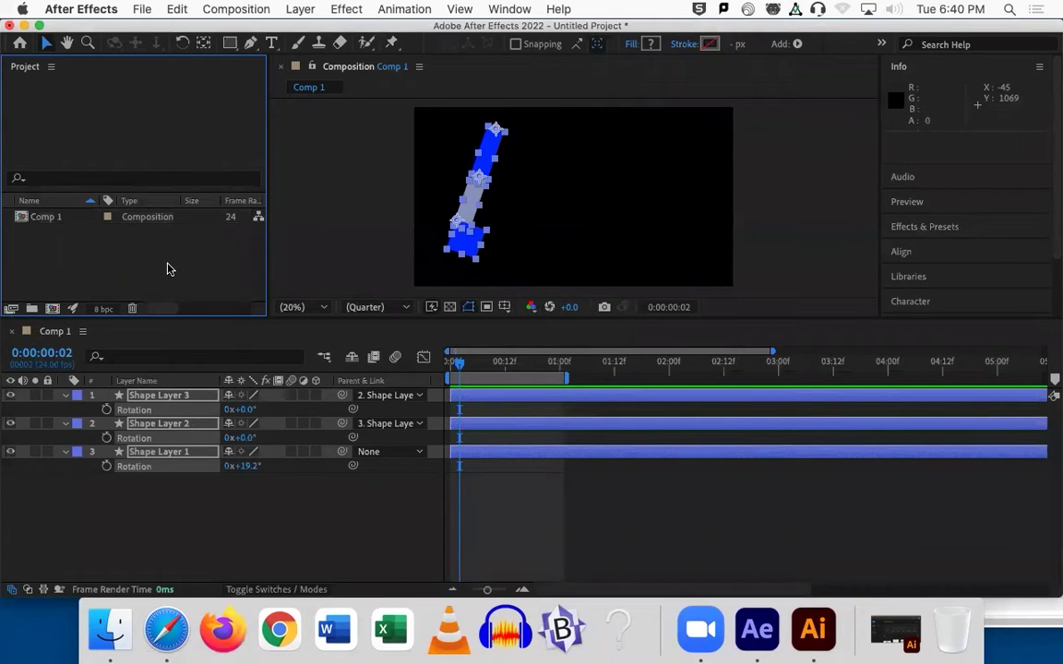
double_click(167, 268)
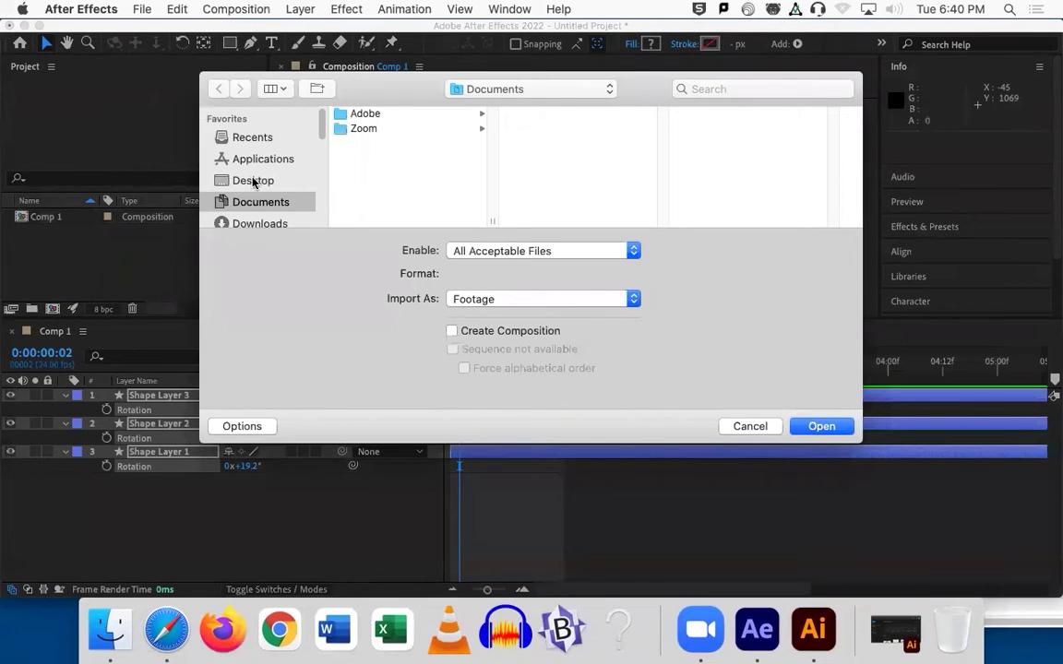
left_click(256, 223)
left_click(655, 237)
left_click(370, 159)
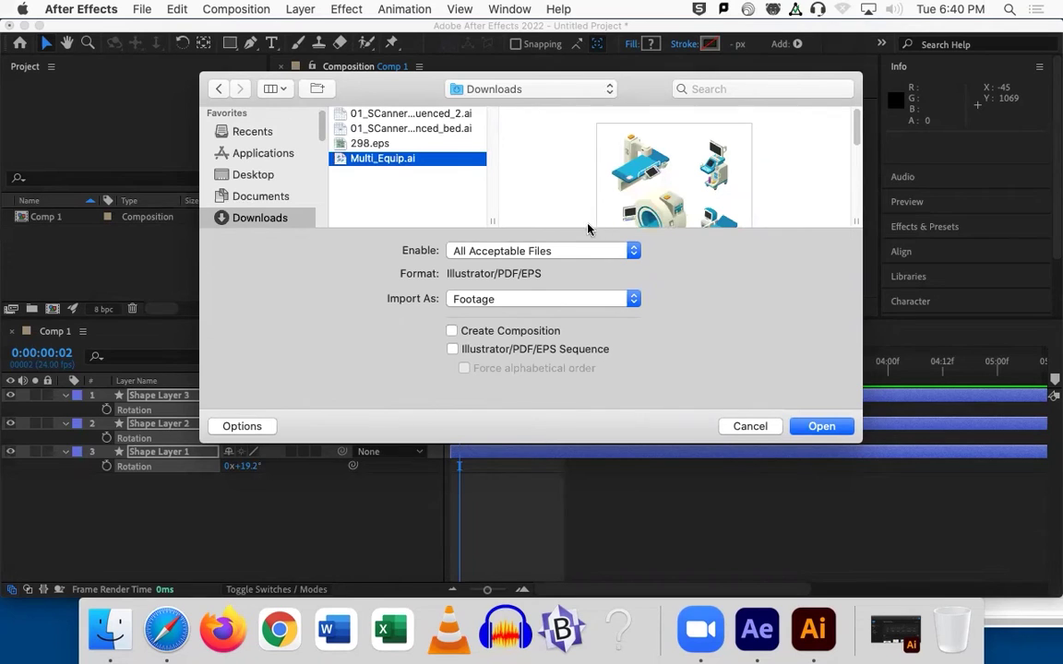
left_click_drag(631, 93, 569, 92)
left_click_drag(794, 436, 956, 548)
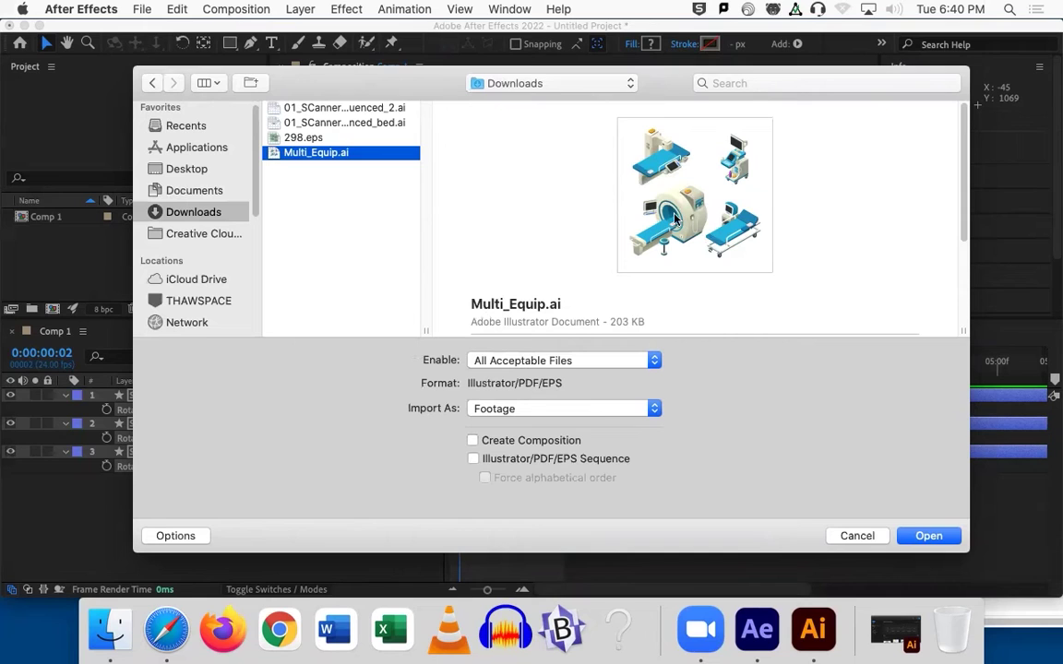
left_click(857, 535)
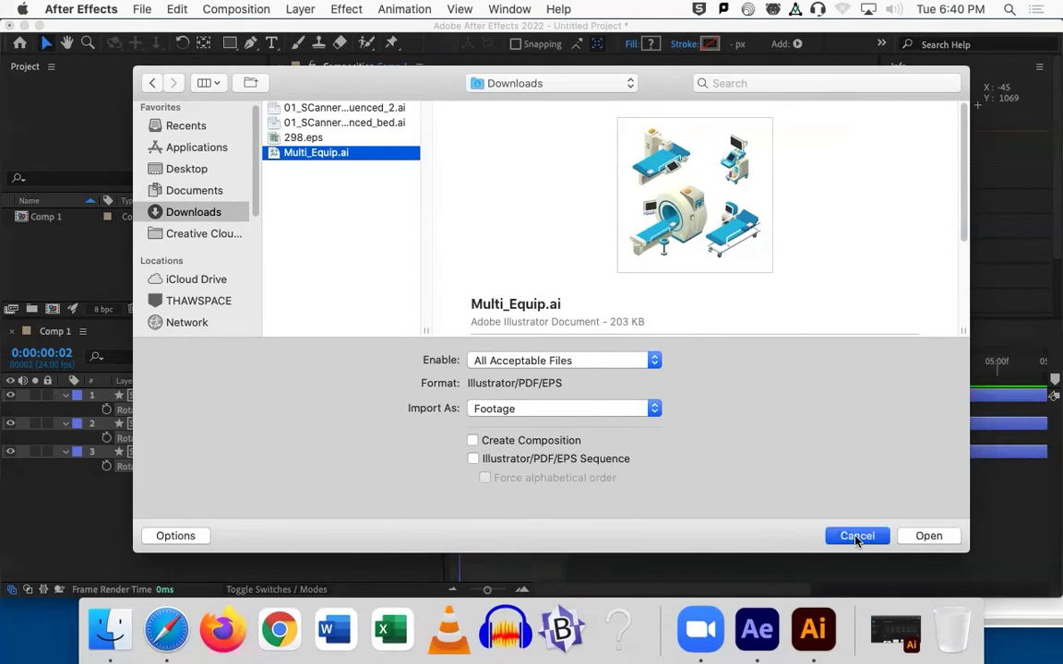
Import Multi_Equip.ai from the Downloads folder as Composition - Retain Layer Sizes.
left_click(143, 9)
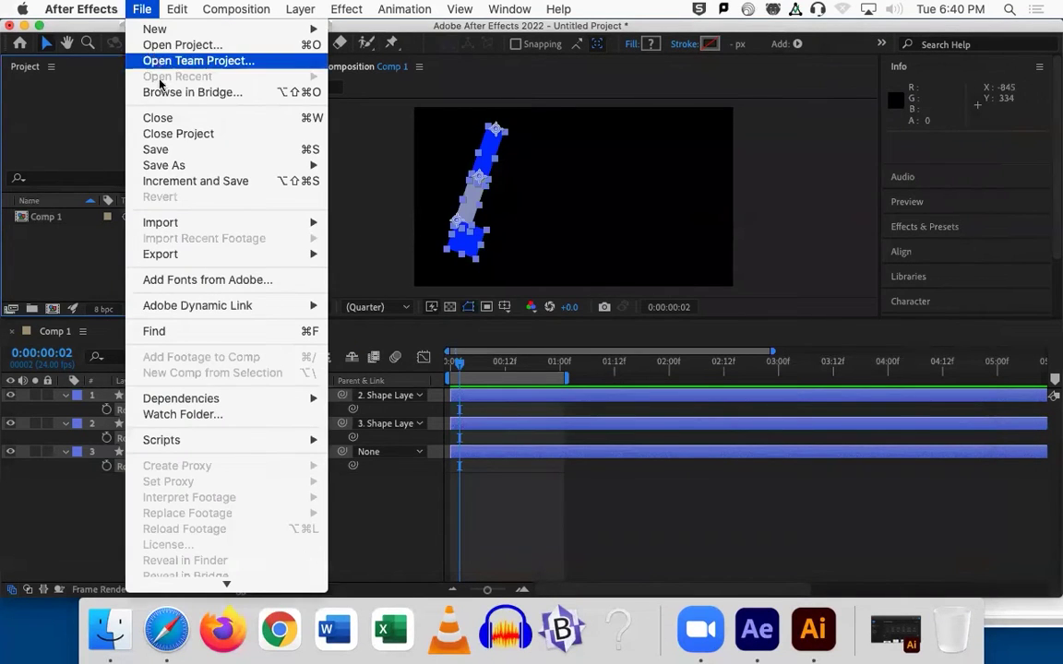
mouse_move(212, 223)
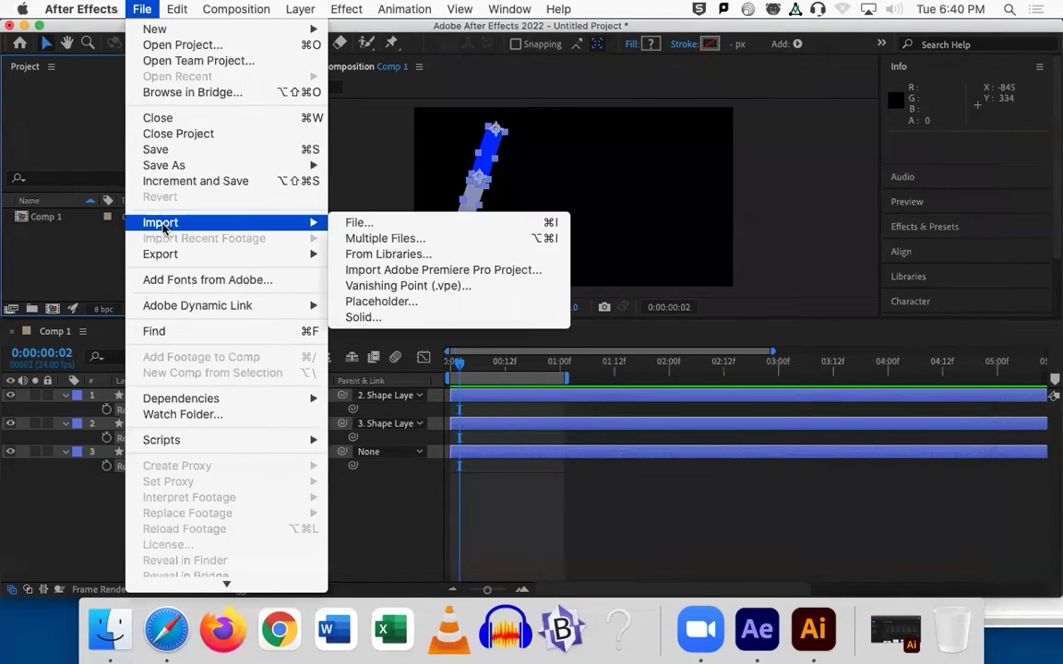
left_click(355, 226)
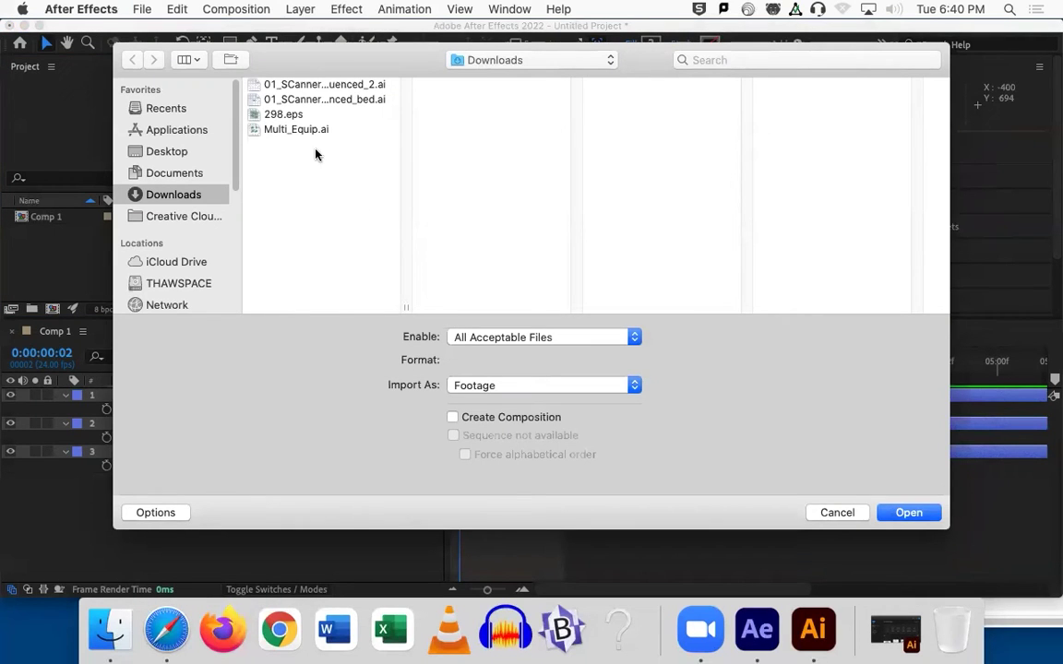
left_click(296, 130)
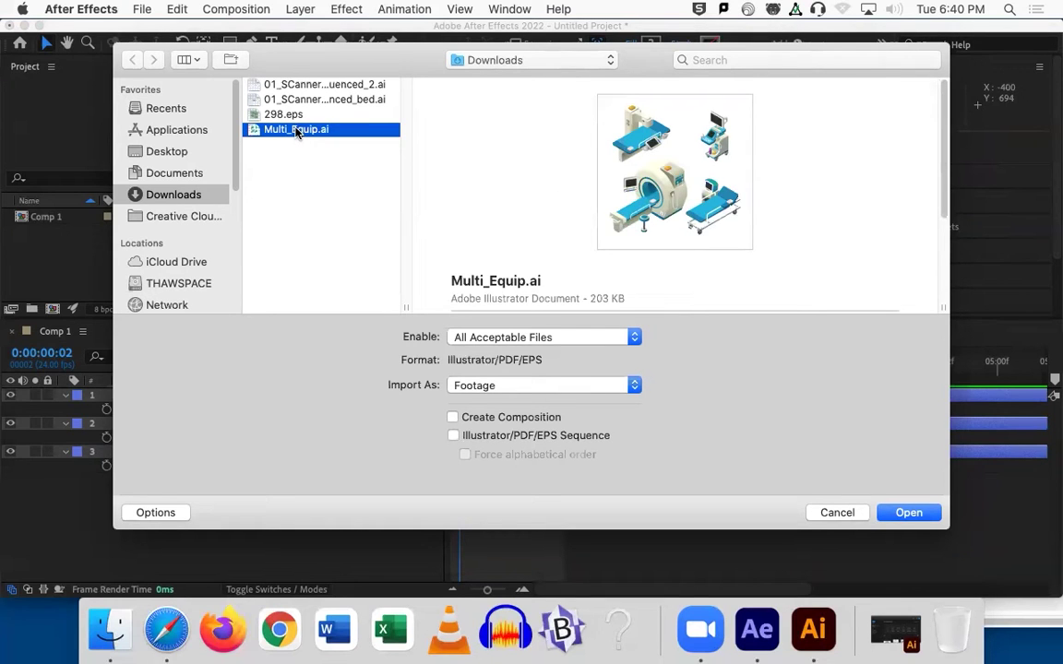
left_click(501, 386)
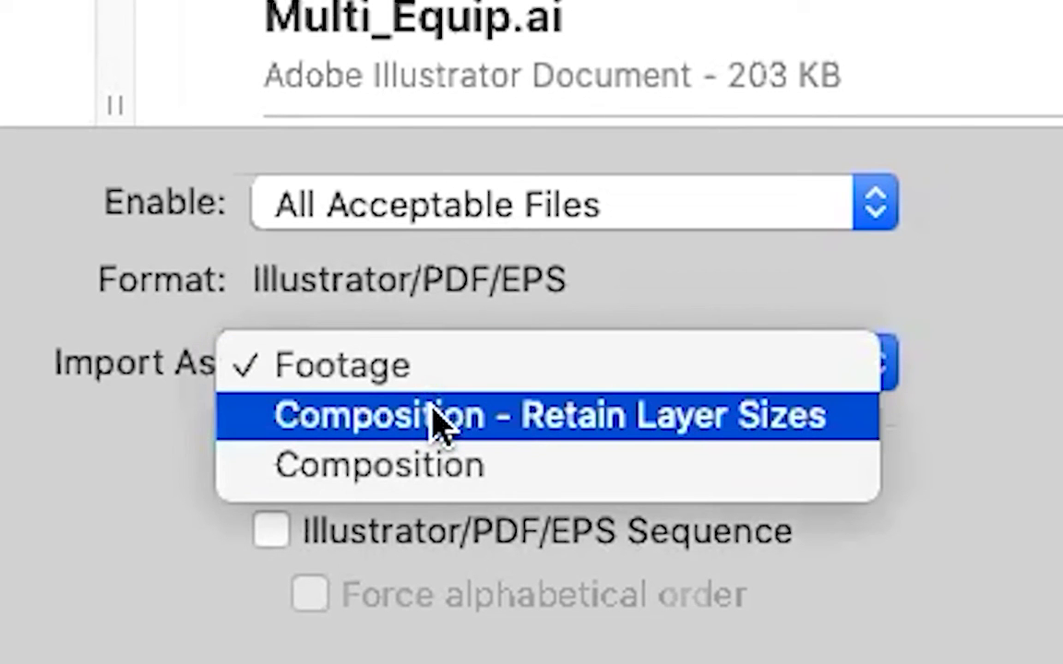
left_click(433, 417)
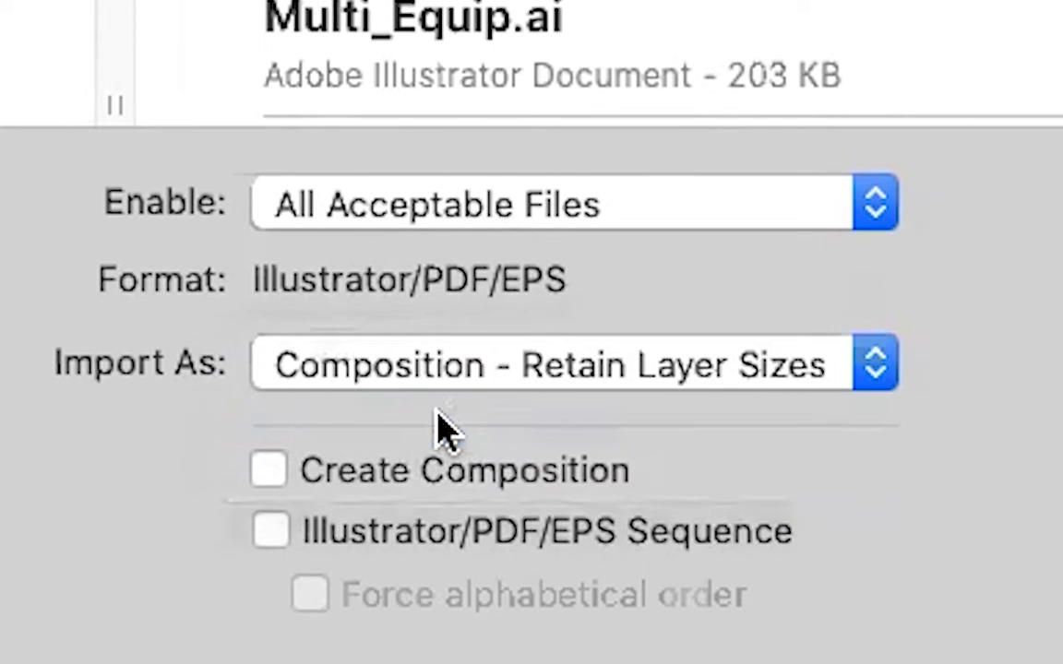
left_click(763, 363)
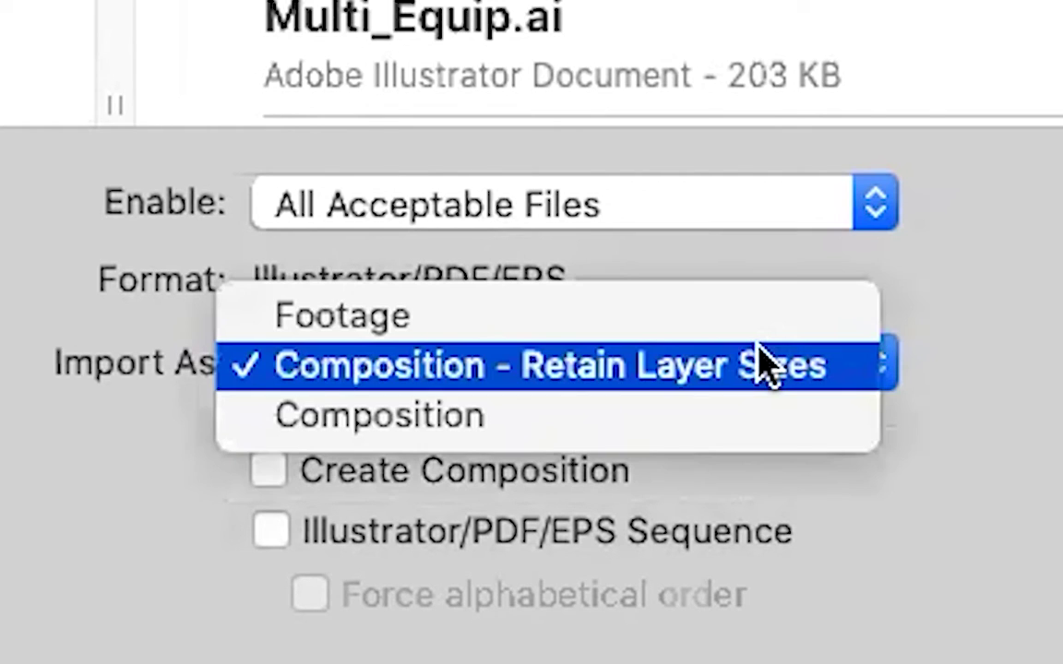
left_click(616, 385)
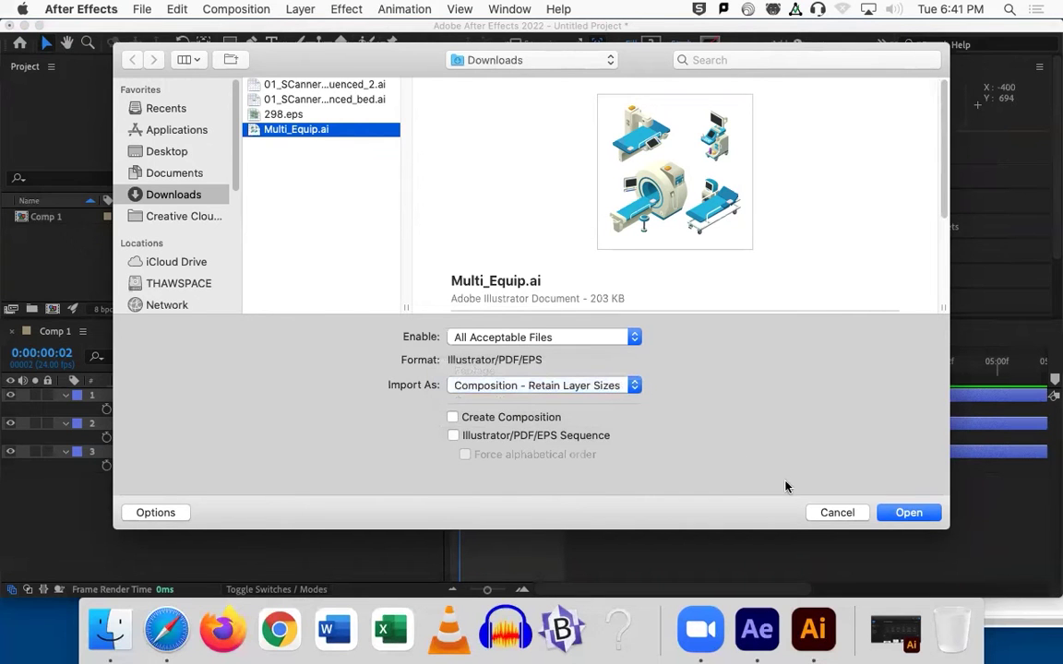
left_click(909, 513)
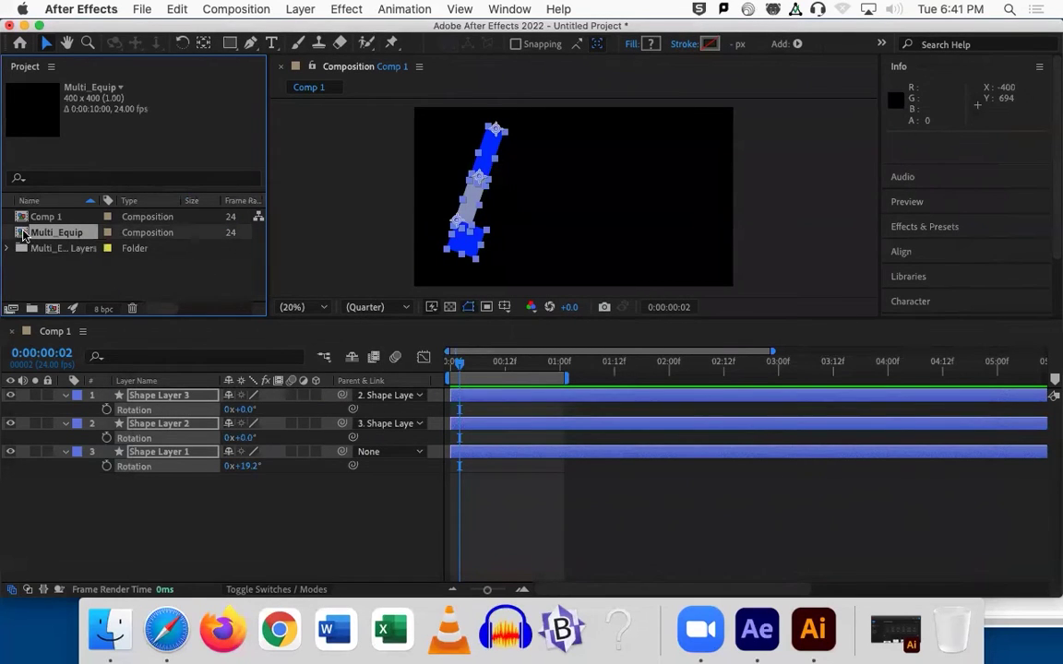
Open the Multi_Equip composition to inspect its content layer, and close it again.
double_click(25, 234)
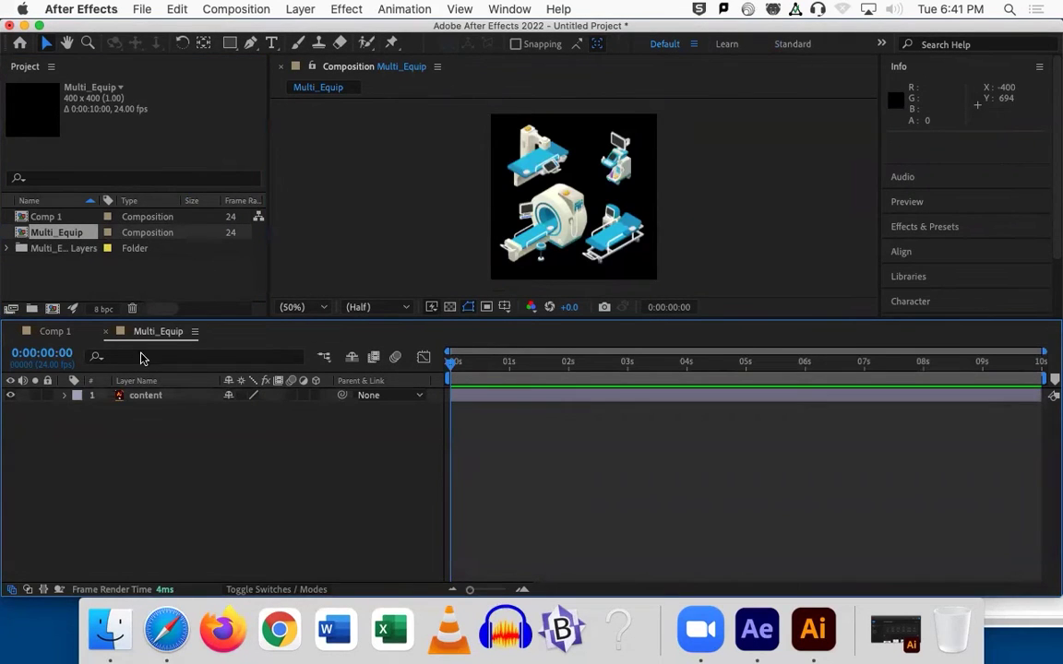
left_click(78, 395)
left_click(92, 408)
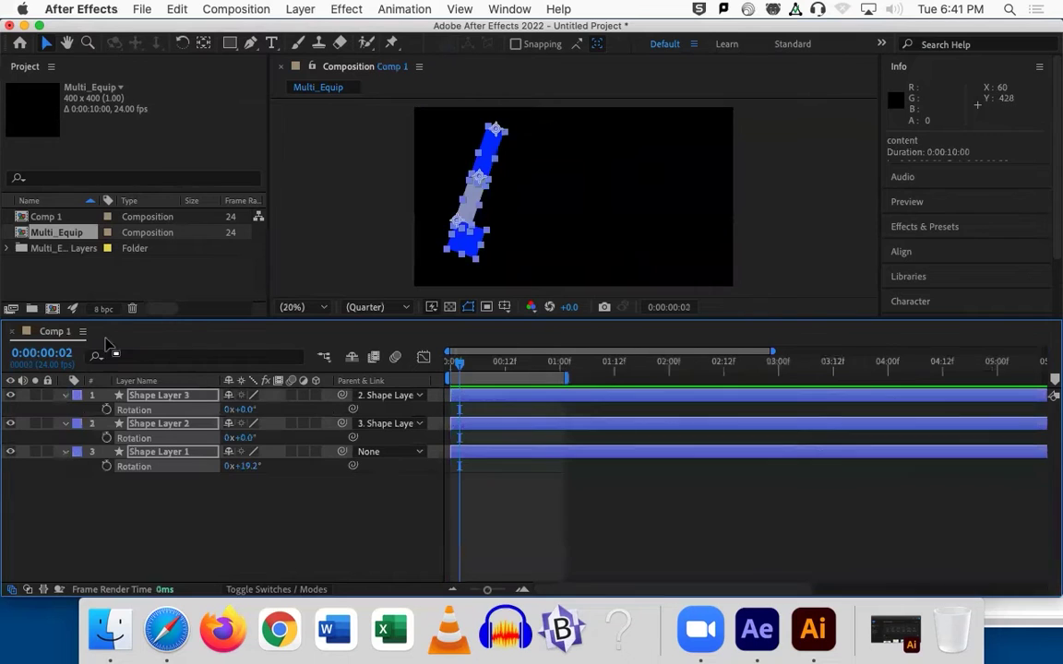
left_click(82, 281)
Import 01_SCanner_Sequenced_2.ai from the Downloads folder as Composition - Retain Layer Sizes.
left_click(137, 10)
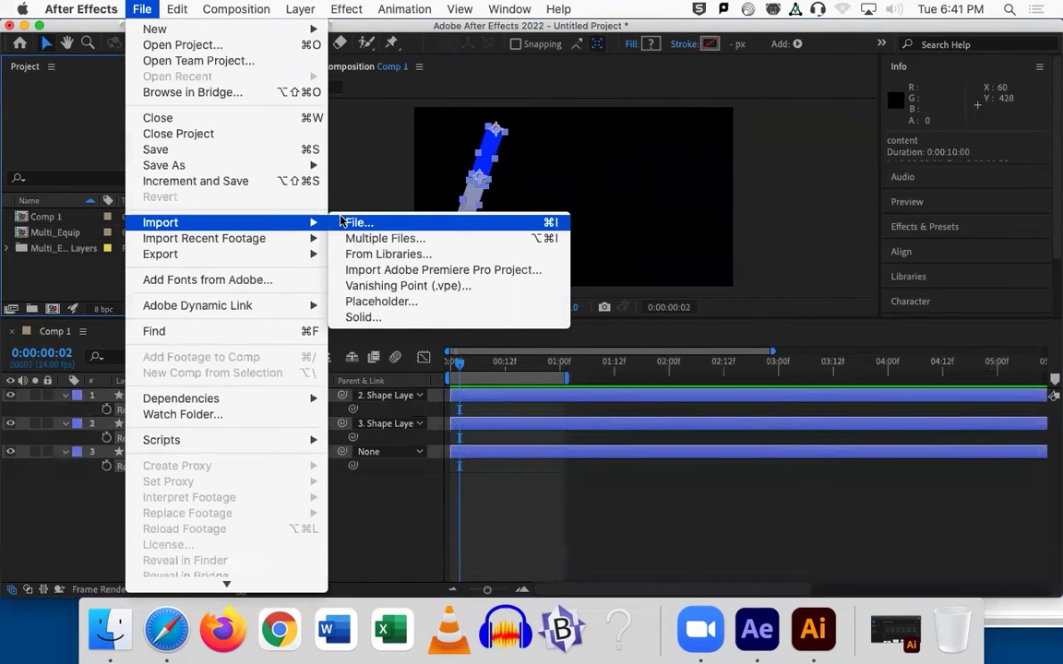
left_click(339, 224)
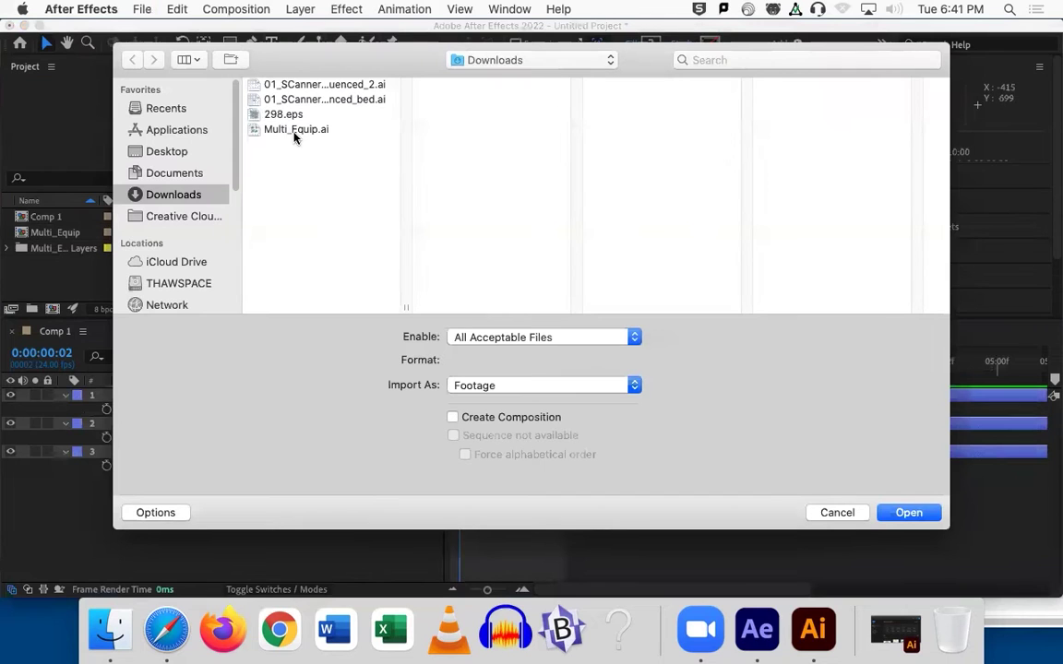
left_click(295, 130)
left_click(323, 84)
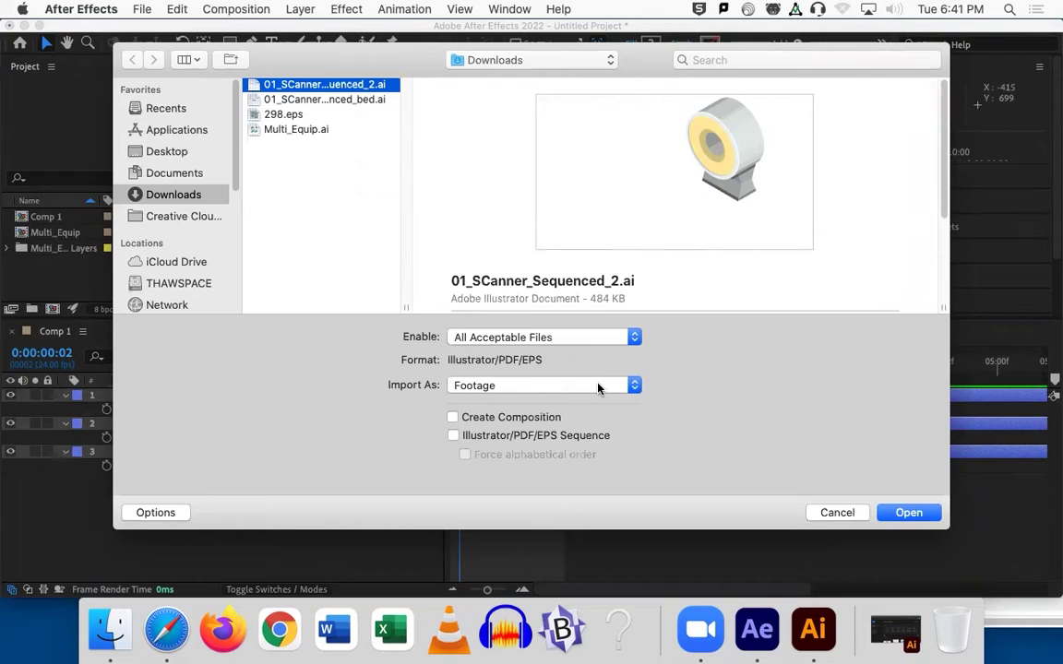
mouse_move(574, 174)
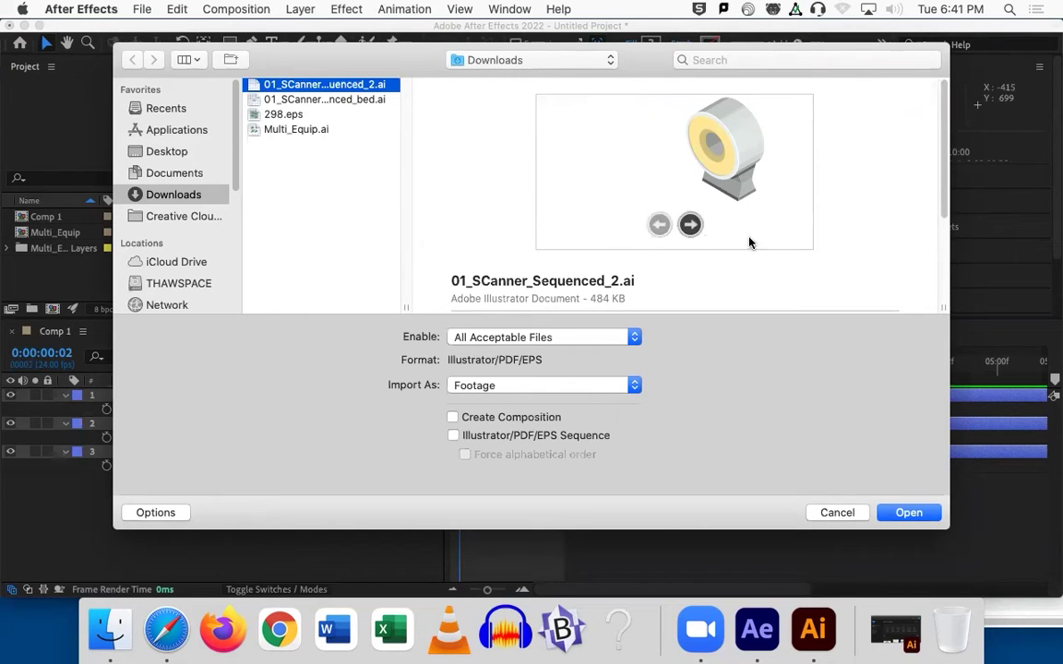
left_click(486, 389)
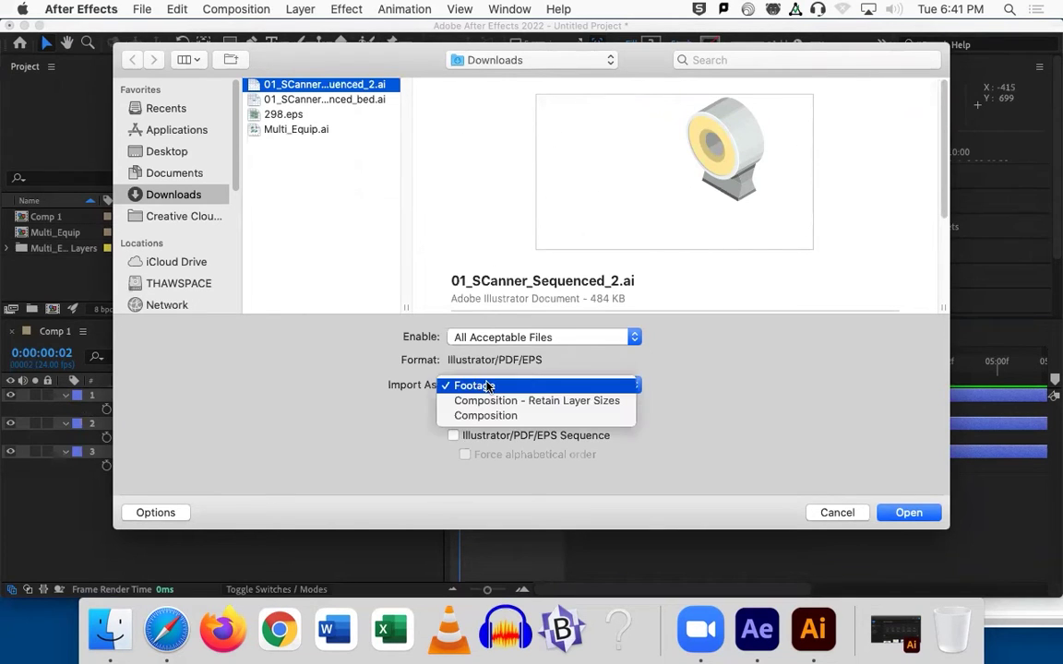
left_click(494, 401)
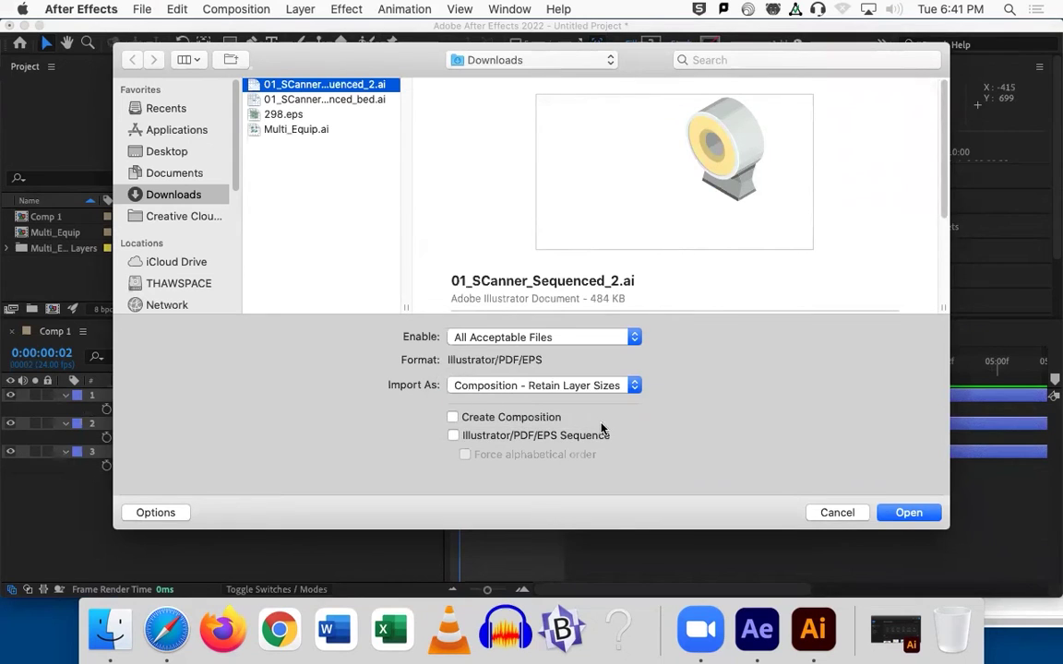
left_click(904, 513)
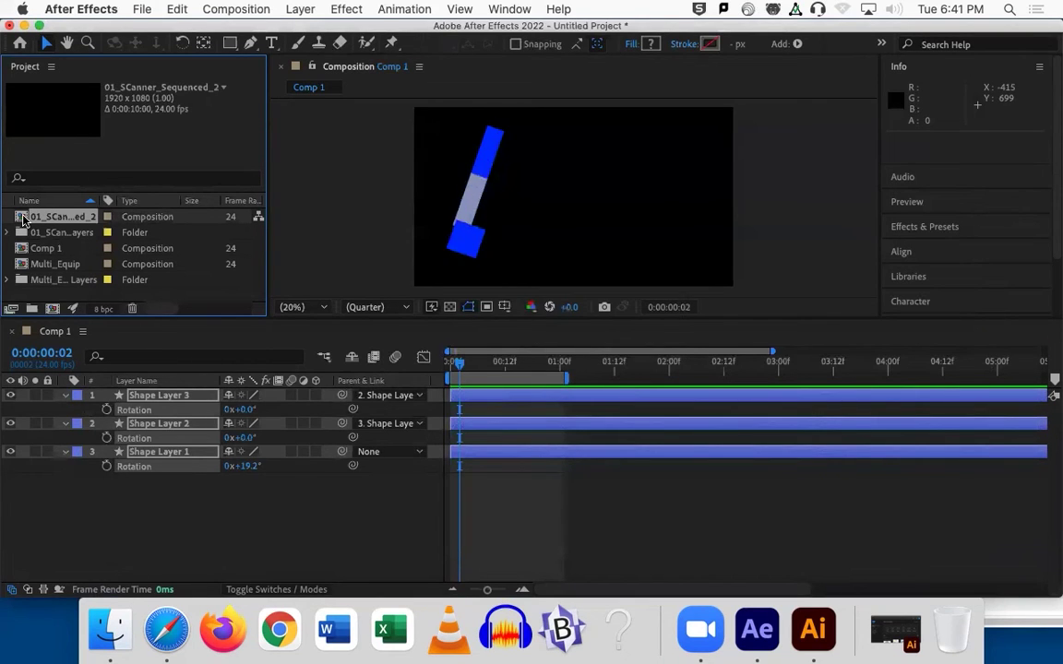
Open the 01_SCanner_Sequenced_2 composition at 0:00:01:00 and turn on continuous rasterization for layers 1 to 14.
double_click(23, 219)
left_click_drag(450, 362, 508, 370)
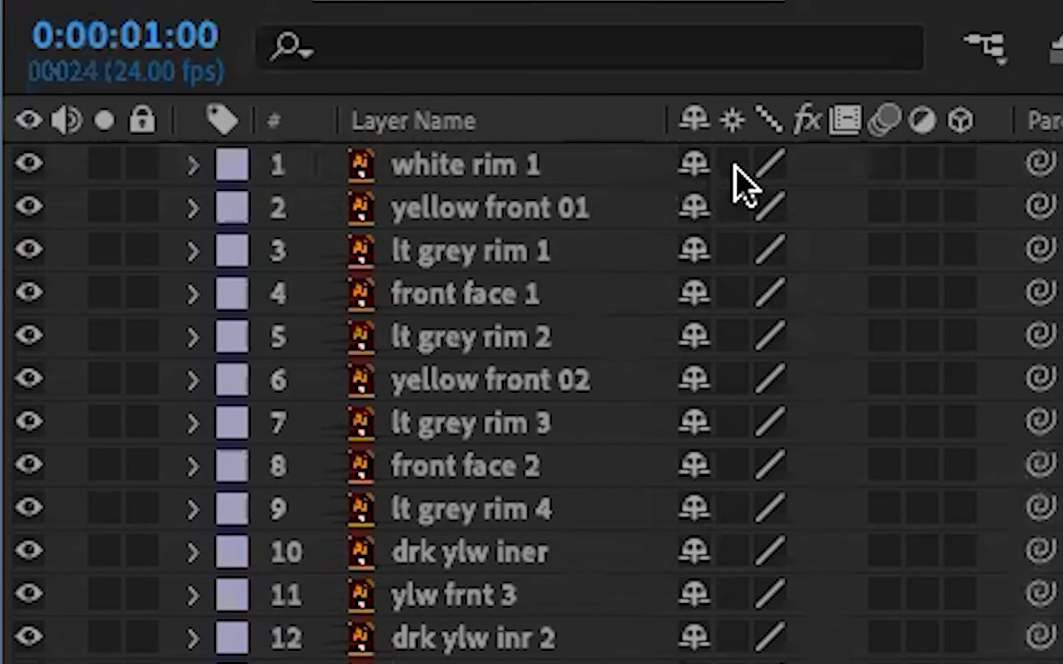
left_click_drag(735, 166, 740, 635)
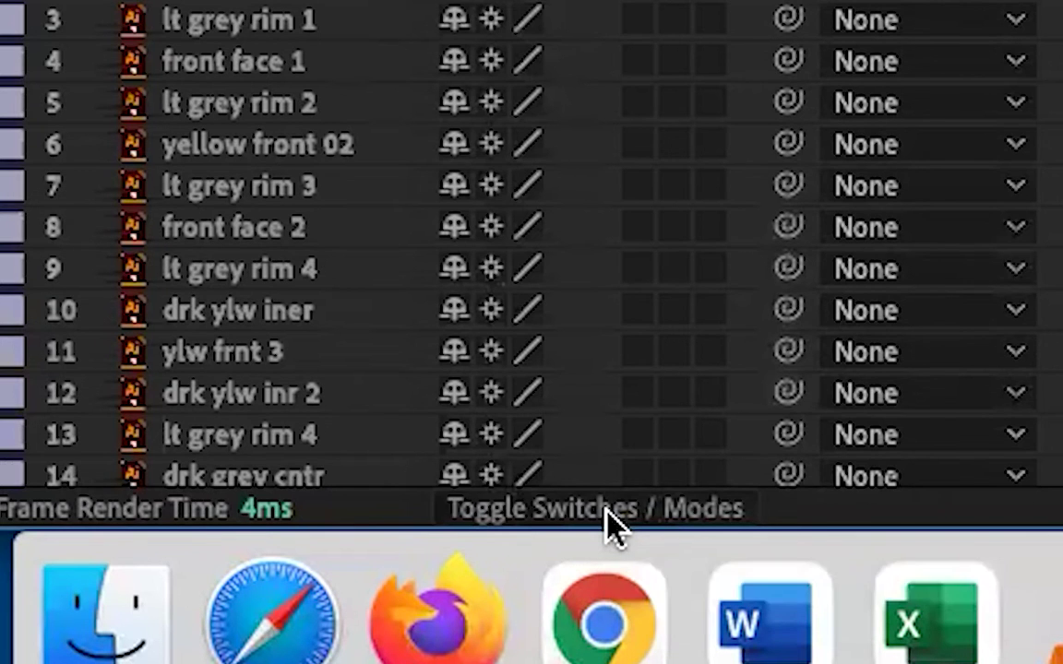
Show the blending mode columns briefly, return to the layer switches, and turn off continuous rasterization for layers 1 to 5.
left_click(606, 507)
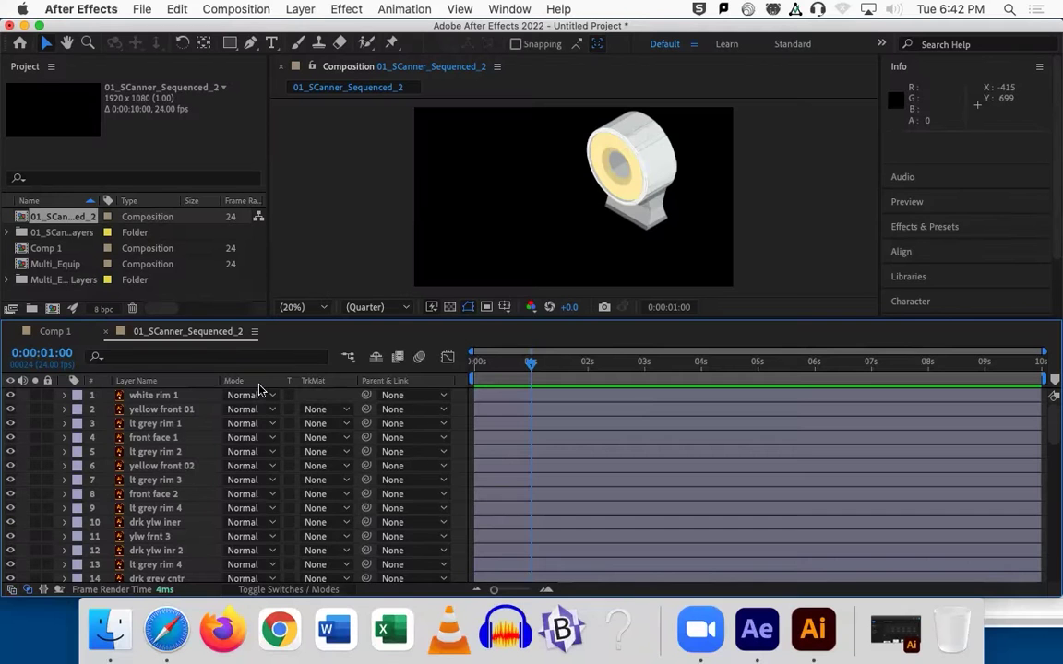
left_click(287, 592)
left_click_drag(241, 397, 238, 450)
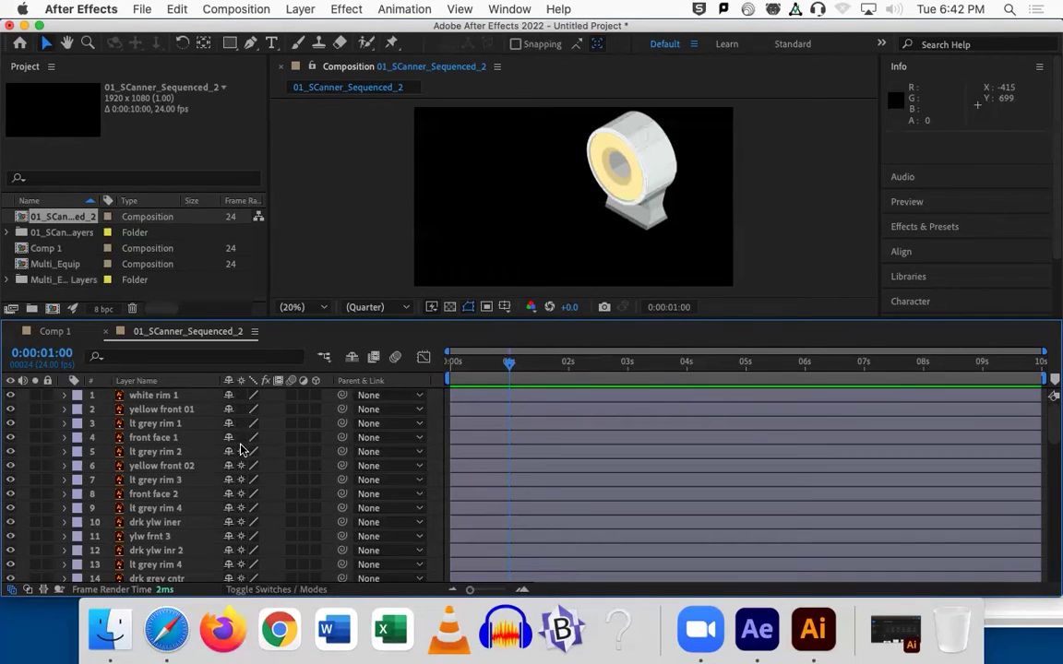
Turn on continuous rasterization for the lowest layers, down to top 14, and select the Yellow front layer.
scroll(245, 406, "down", 10)
left_click_drag(241, 405, 240, 572)
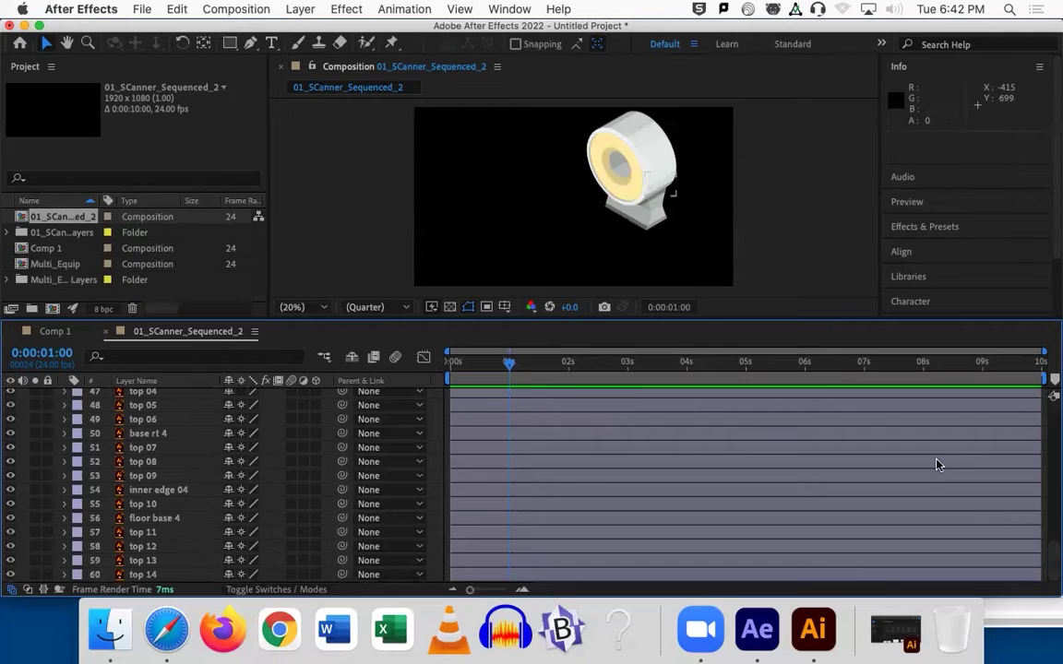
scroll(948, 443, "up", 10)
scroll(1046, 443, "down", 7)
scroll(1046, 452, "up", 3)
left_click(1040, 464)
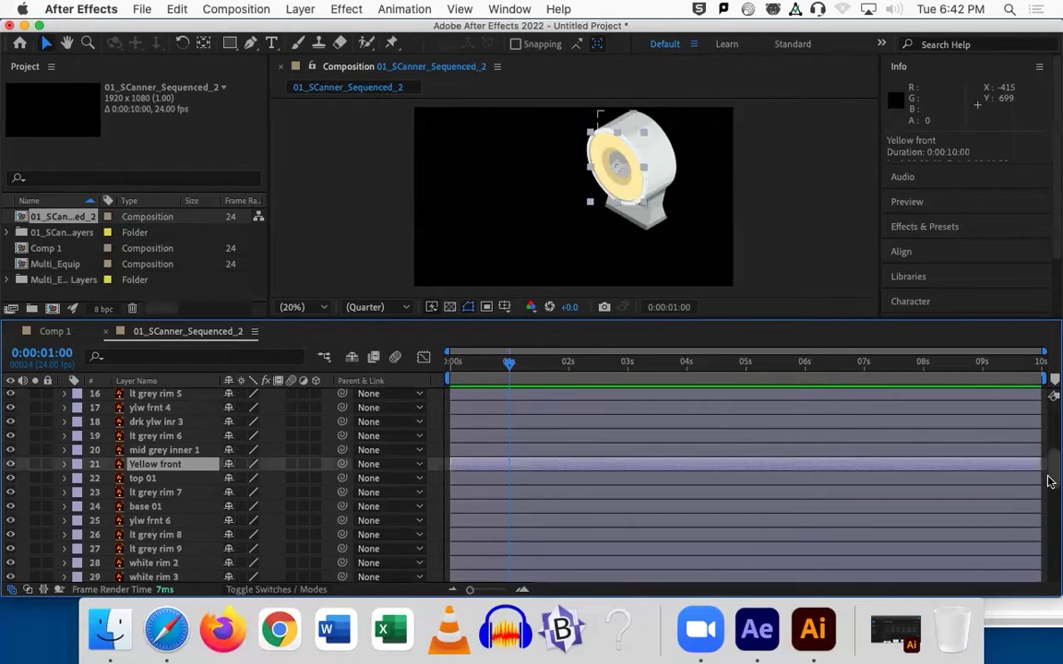
scroll(949, 429, "up", 3)
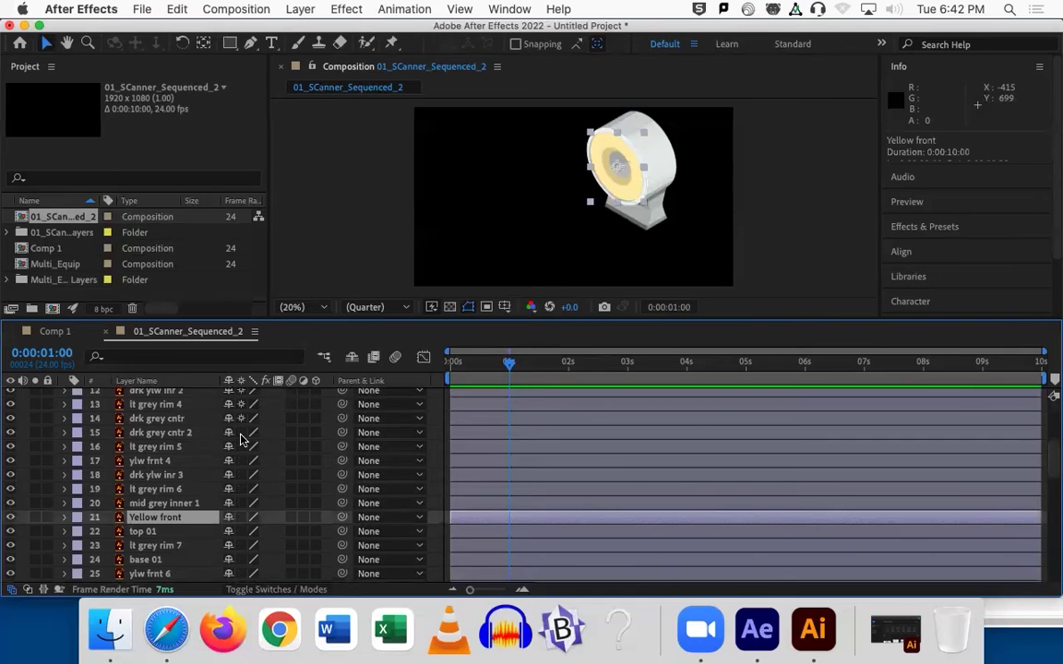
Turn on continuous rasterization for layers 26 to 37, and select a piece of the scanner drum's side in the composition.
scroll(342, 498, "down", 10)
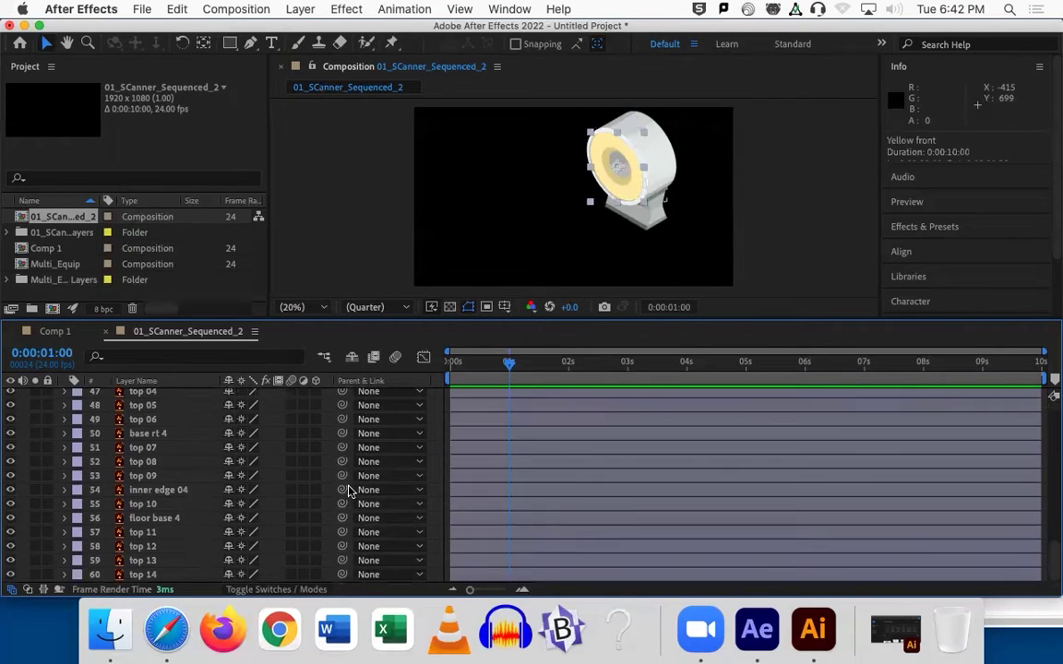
scroll(350, 498, "up", 13)
left_click_drag(1051, 431, 1052, 506)
left_click_drag(221, 406, 226, 513)
left_click(241, 424)
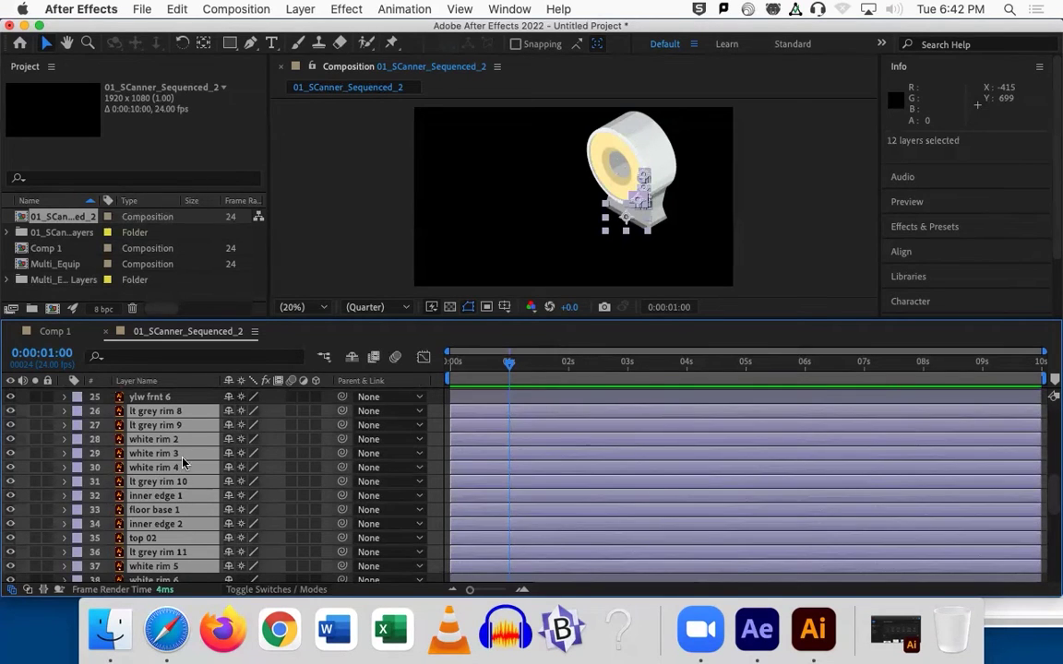
left_click(335, 259)
left_click(648, 159)
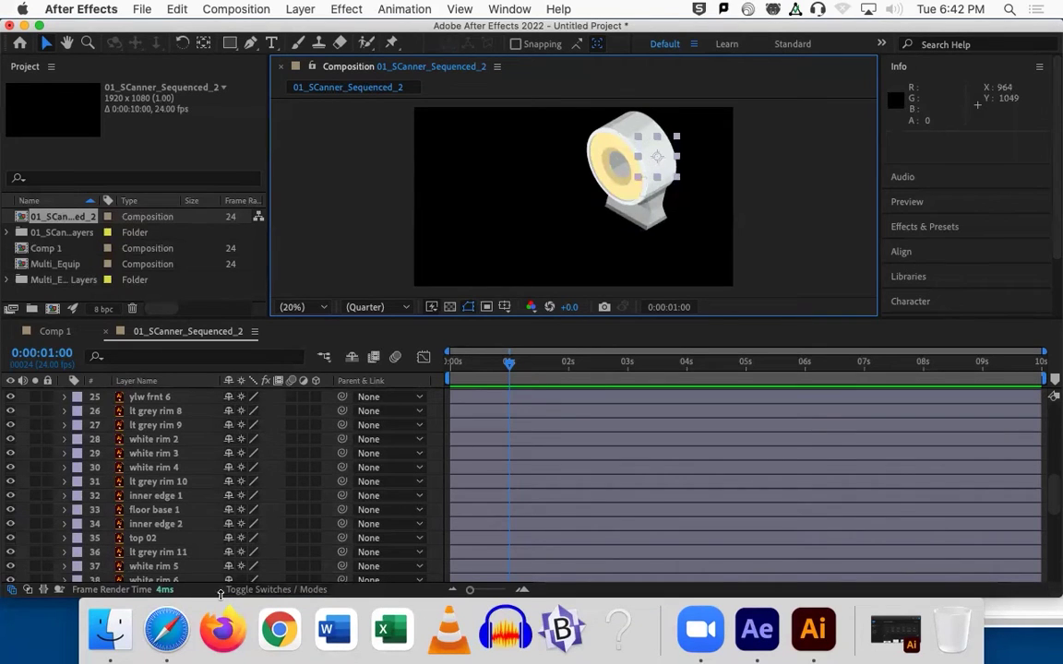
Switch to the YouTube page in Safari, view the 2019 Video and Motion Reel full screen, and go to 1:03.
left_click(180, 628)
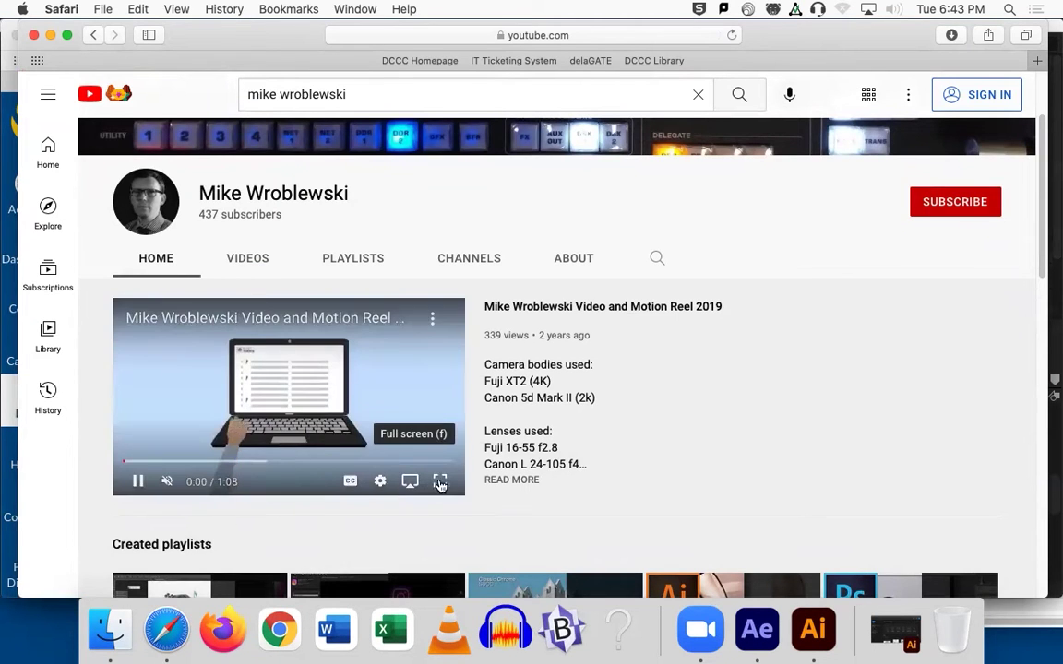
left_click(440, 480)
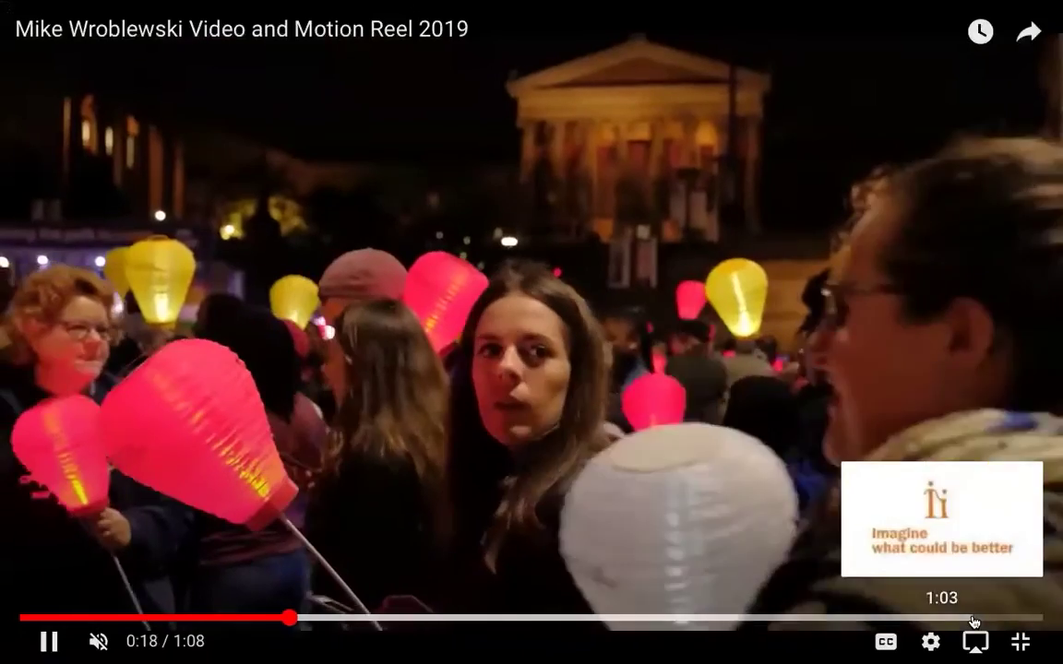
left_click(972, 618)
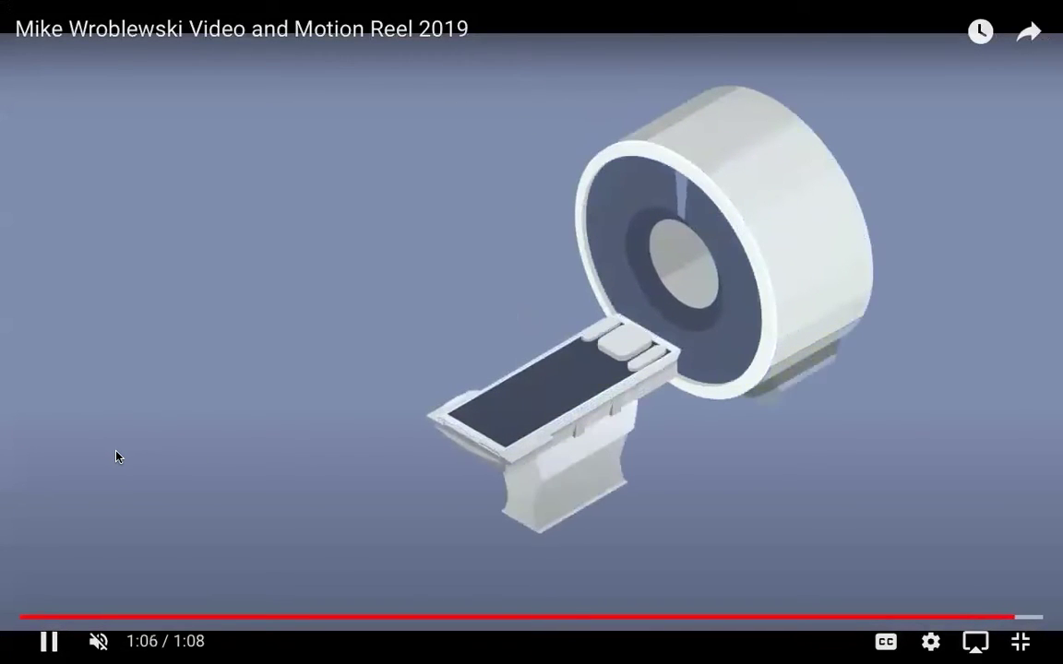
left_click_drag(1014, 620, 963, 620)
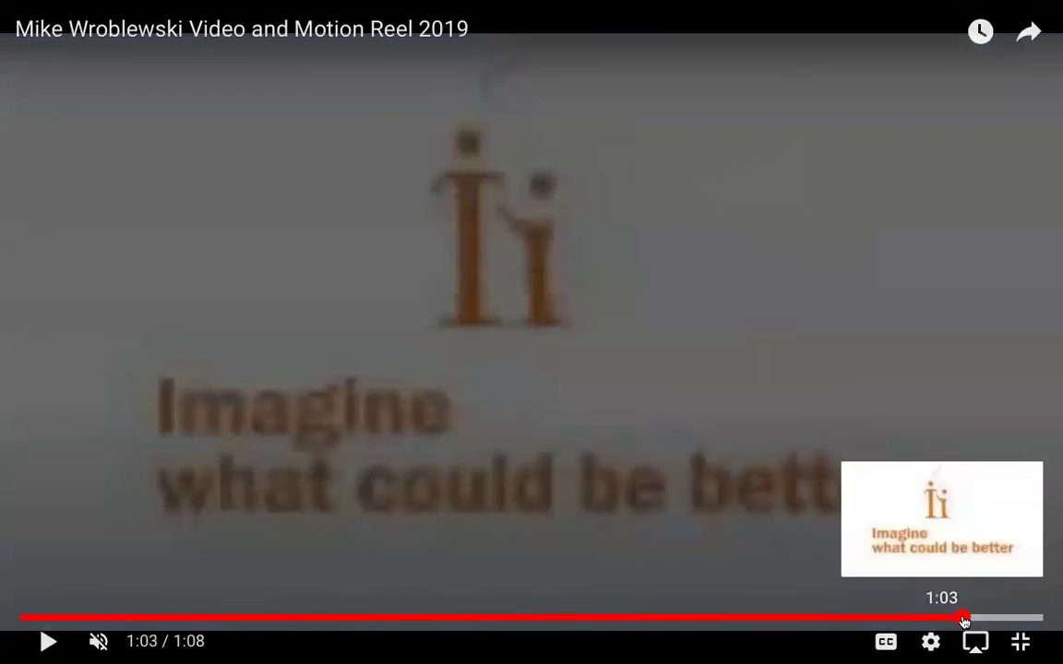
Pause the reel at 1:03, set the playback speed to 0.25, and play the scanner animation in slow motion.
key("space")
left_click(931, 641)
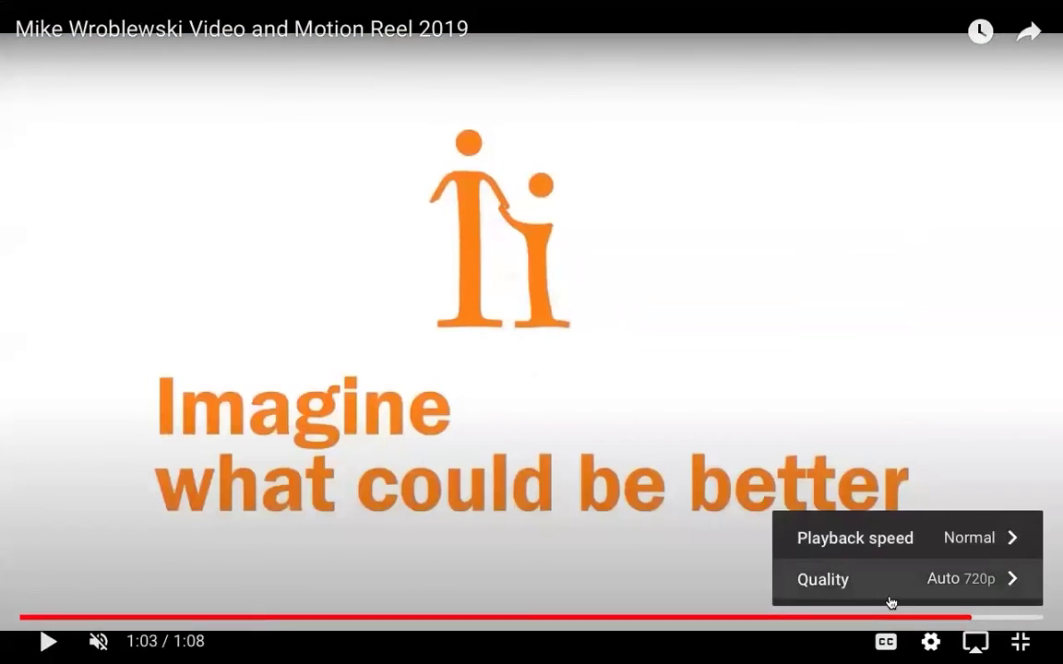
left_click(875, 542)
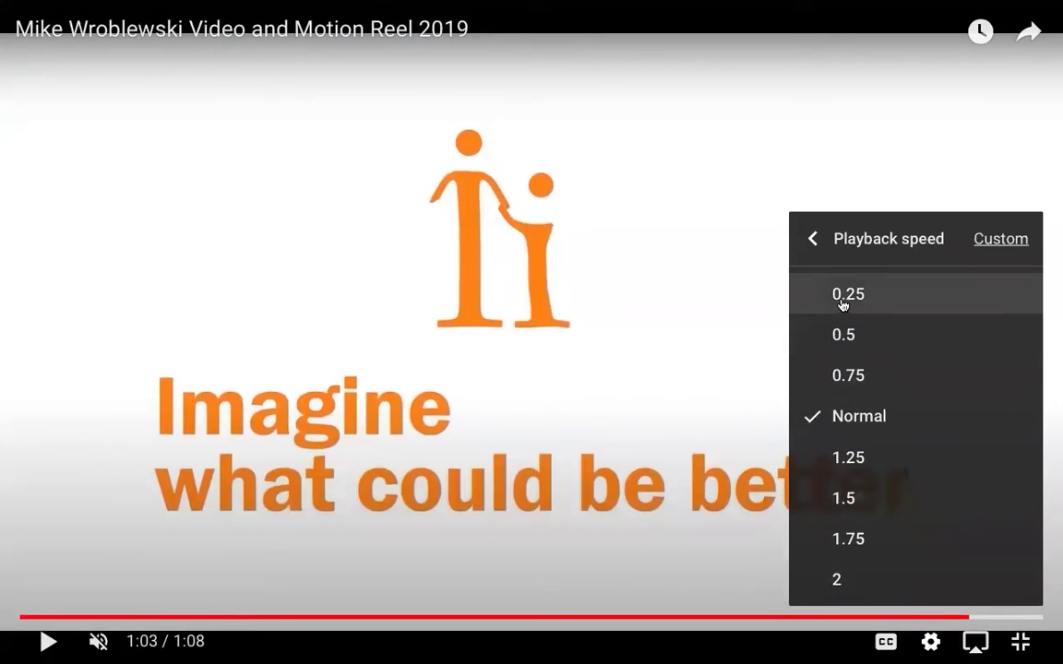
left_click(839, 295)
left_click(836, 384)
key("space")
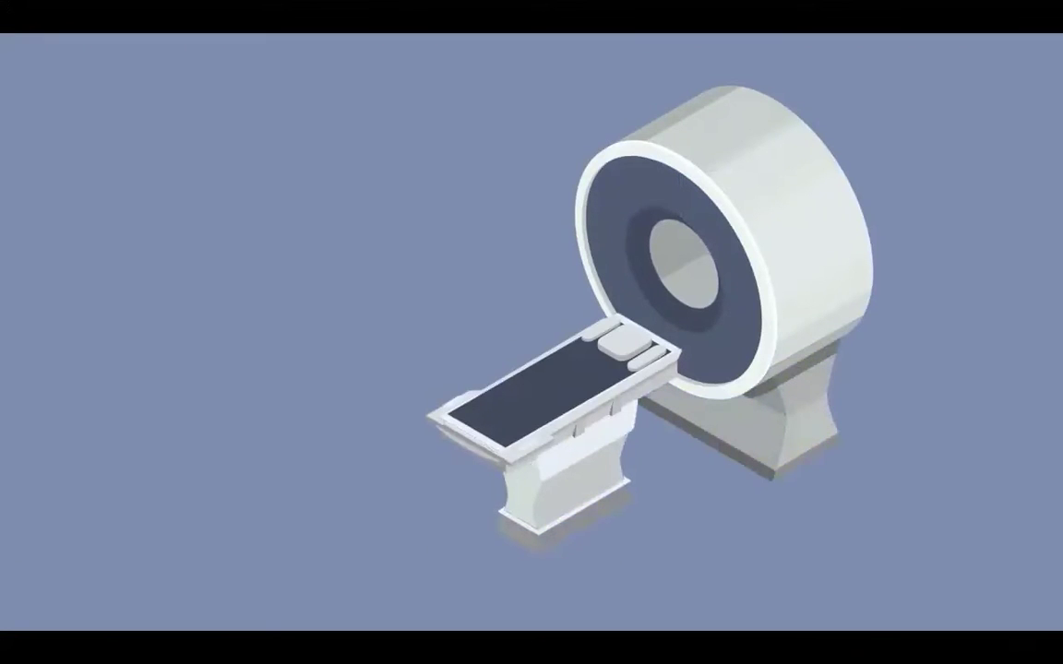
Pause the reel at 1:07, exit full screen, and return from Safari to After Effects.
left_click(995, 458)
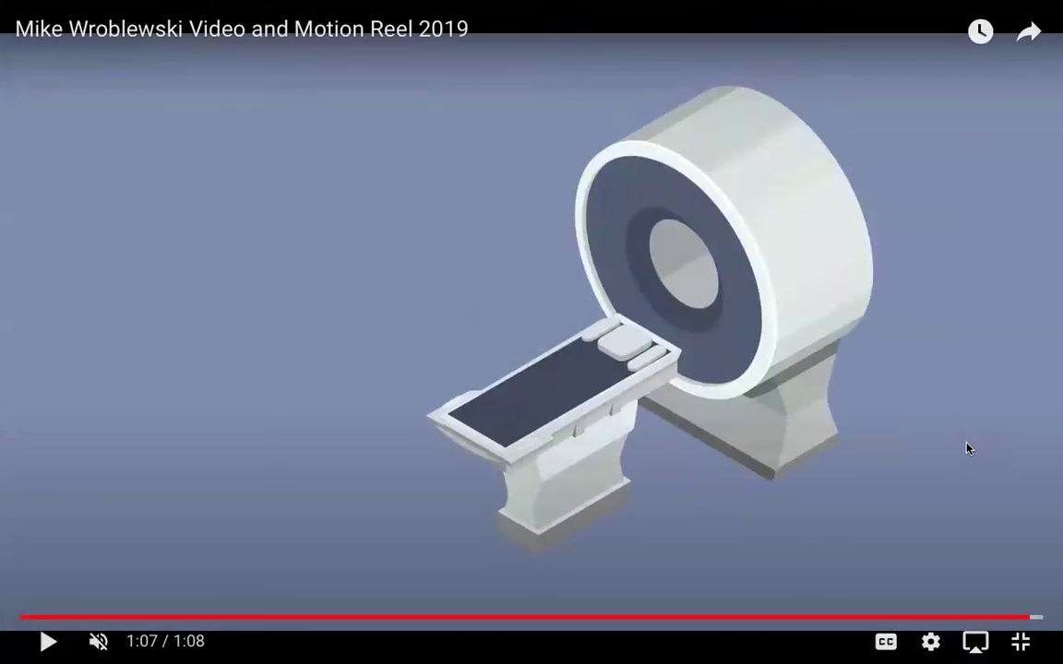
key("Escape")
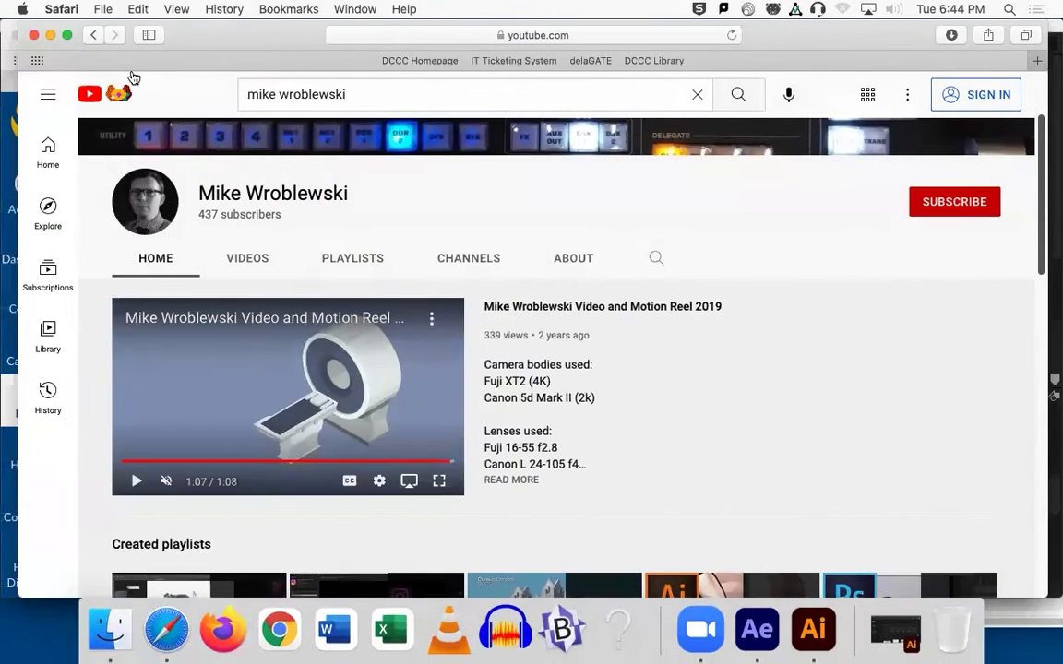
left_click(50, 34)
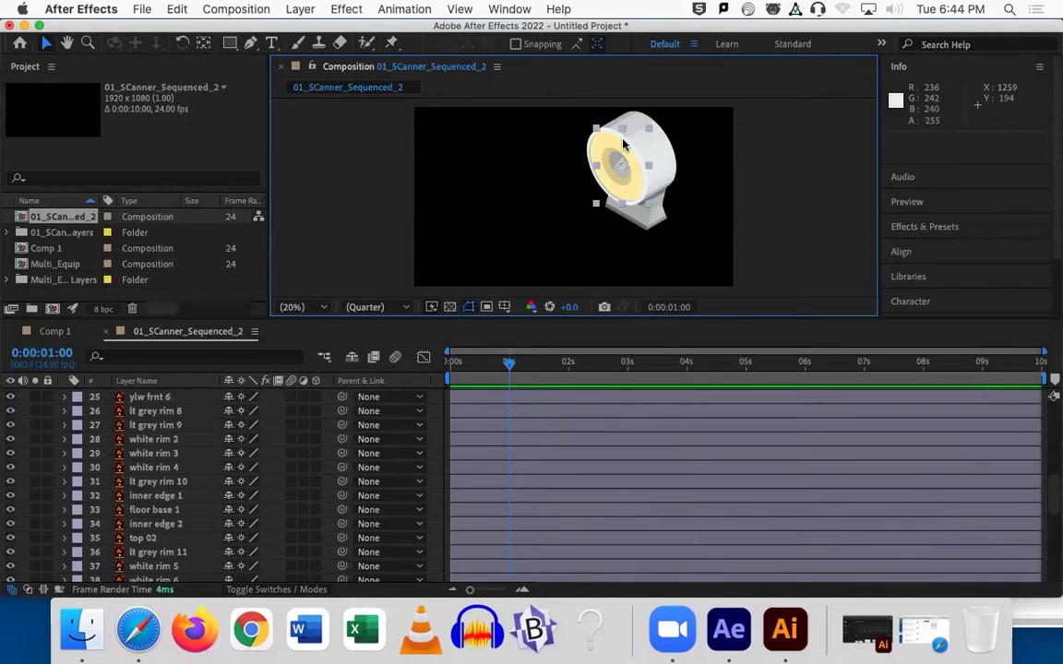
Inspect the scanner drum and base up close at 33.3% magnification, and close the 01_SCanner_Sequenced_2 composition.
scroll(682, 184, "down", 2)
scroll(670, 190, "up", 2)
scroll(671, 190, "up", 3)
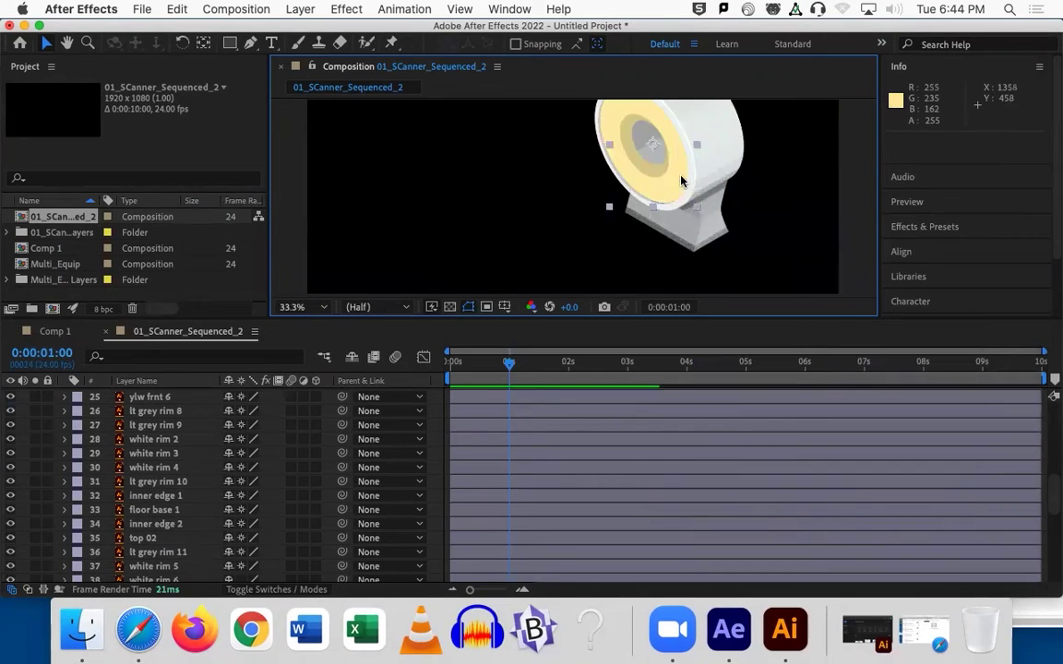
scroll(591, 152, "down", 1)
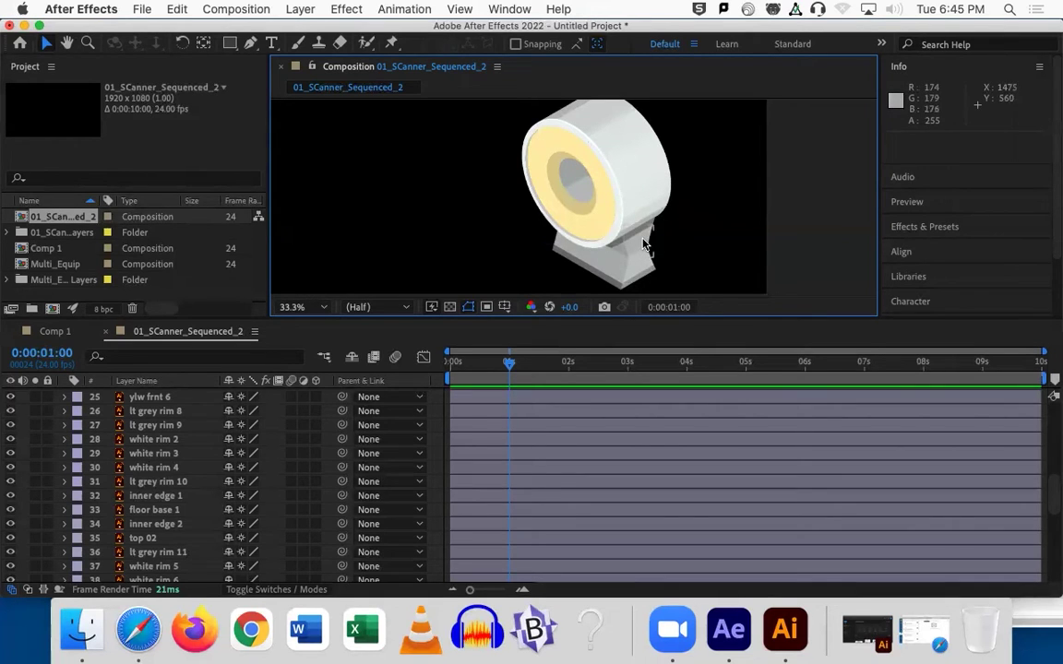
left_click(119, 331)
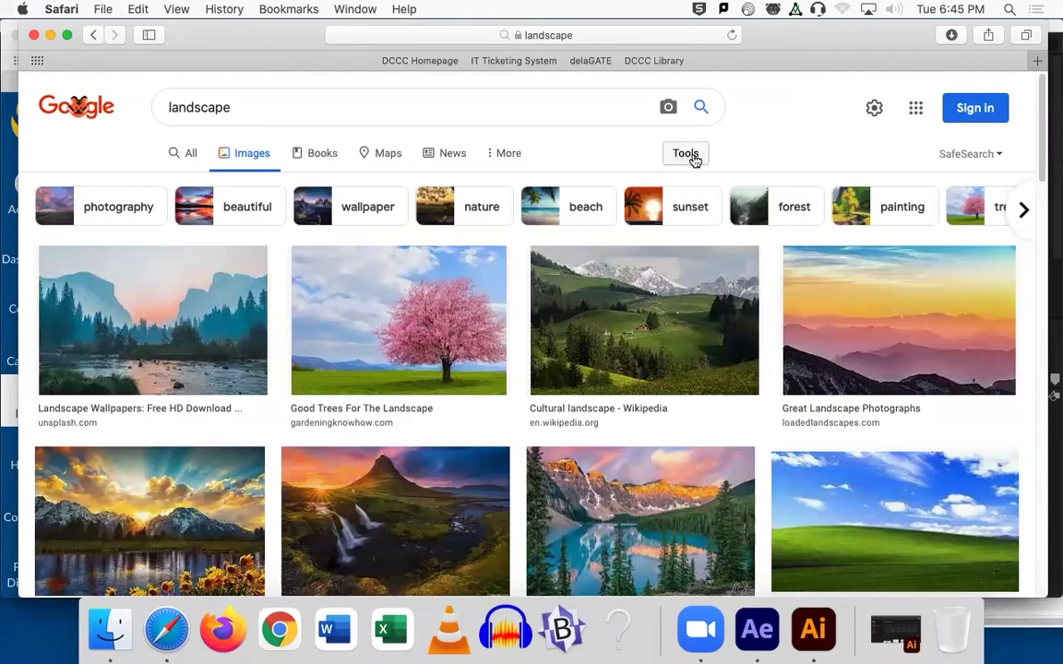
In Safari, limit the Google landscape image results to Large and save the pink cherry tree picture.
left_click(694, 158)
left_click(174, 184)
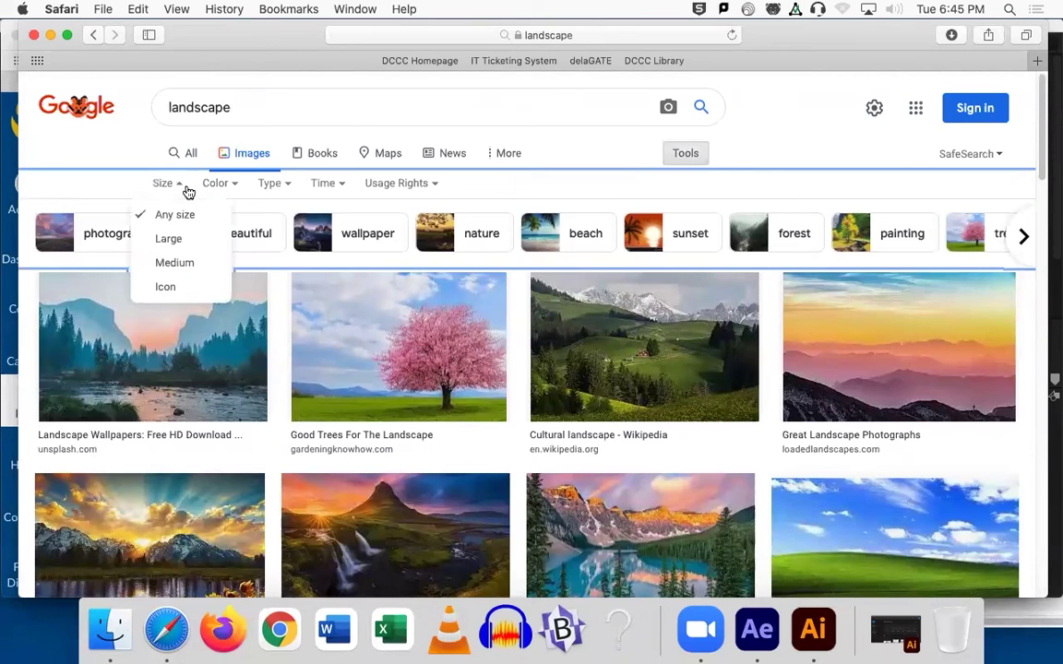
left_click(172, 239)
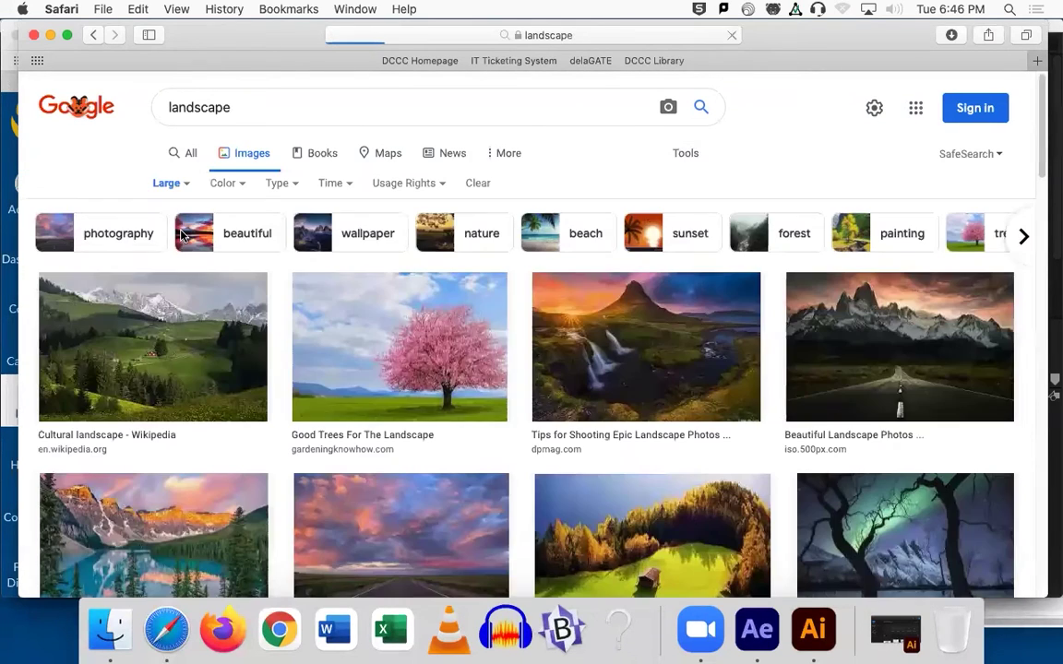
left_click(424, 357)
right_click(785, 276)
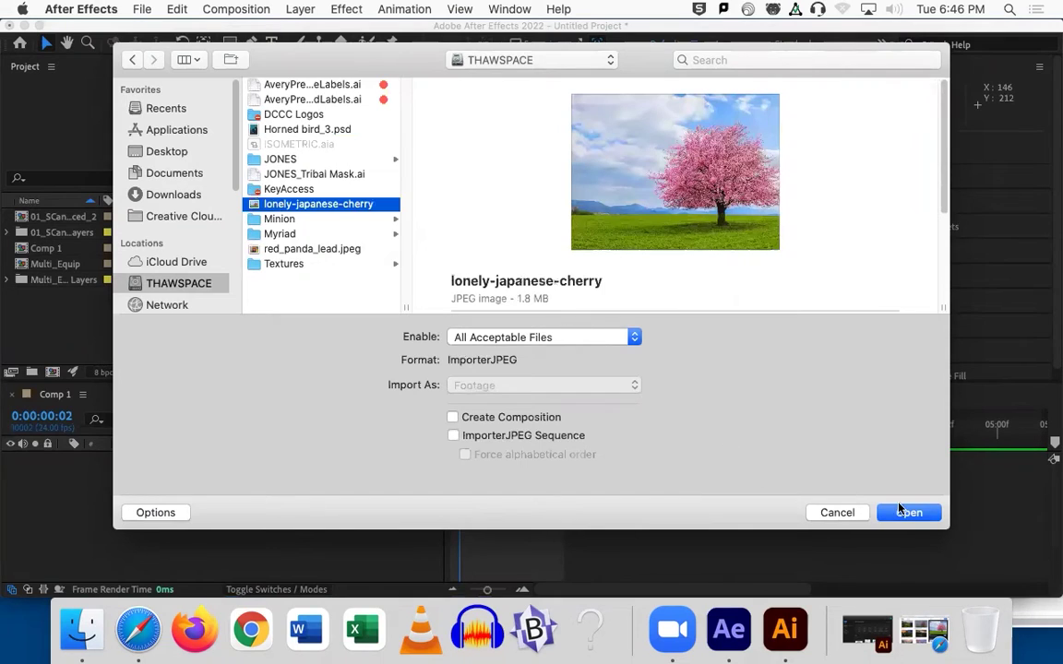
Import lonely-japanese-cherry from THAWSPACE into After Effects and add it as a layer in Comp 1.
left_click(908, 512)
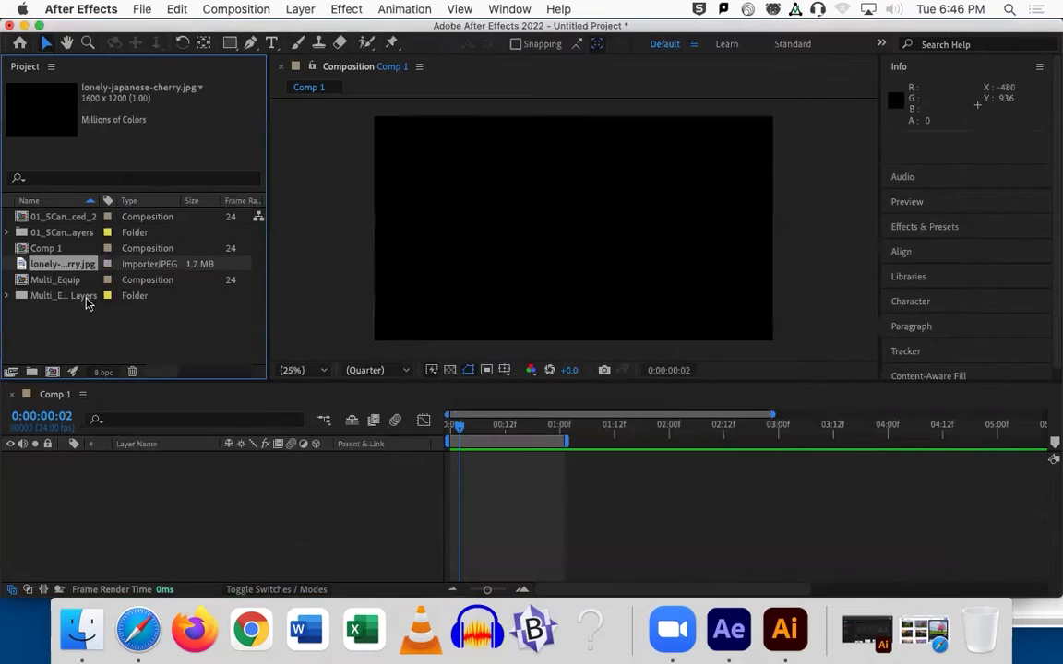
left_click_drag(65, 265, 123, 484)
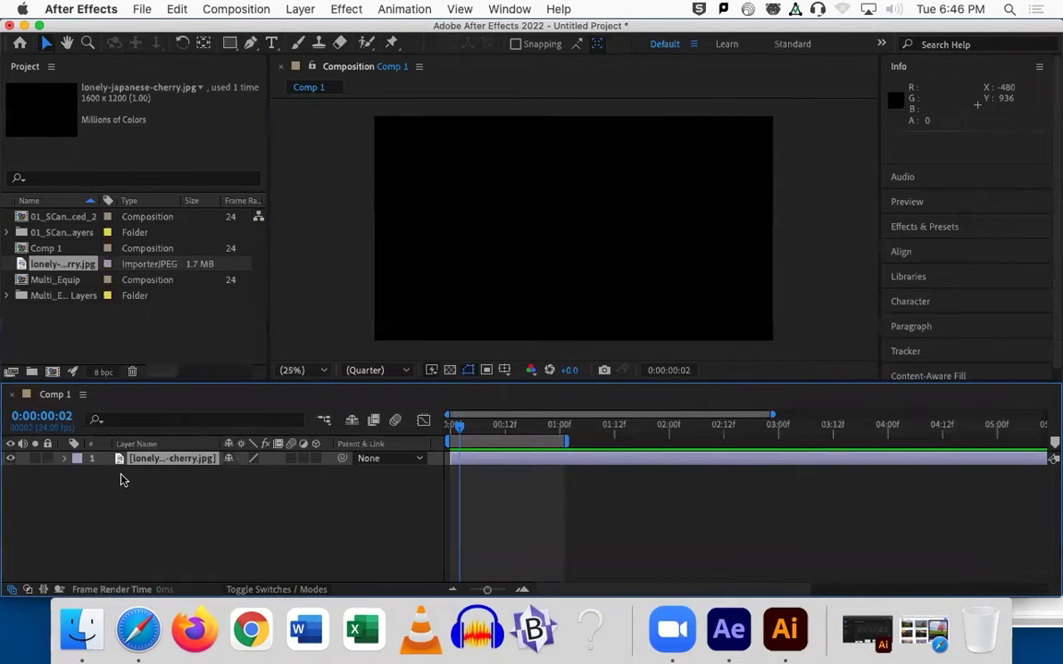
Scale the cherry tree layer to 121% to fill the frame width and set its Position to 960, 483.
key("s")
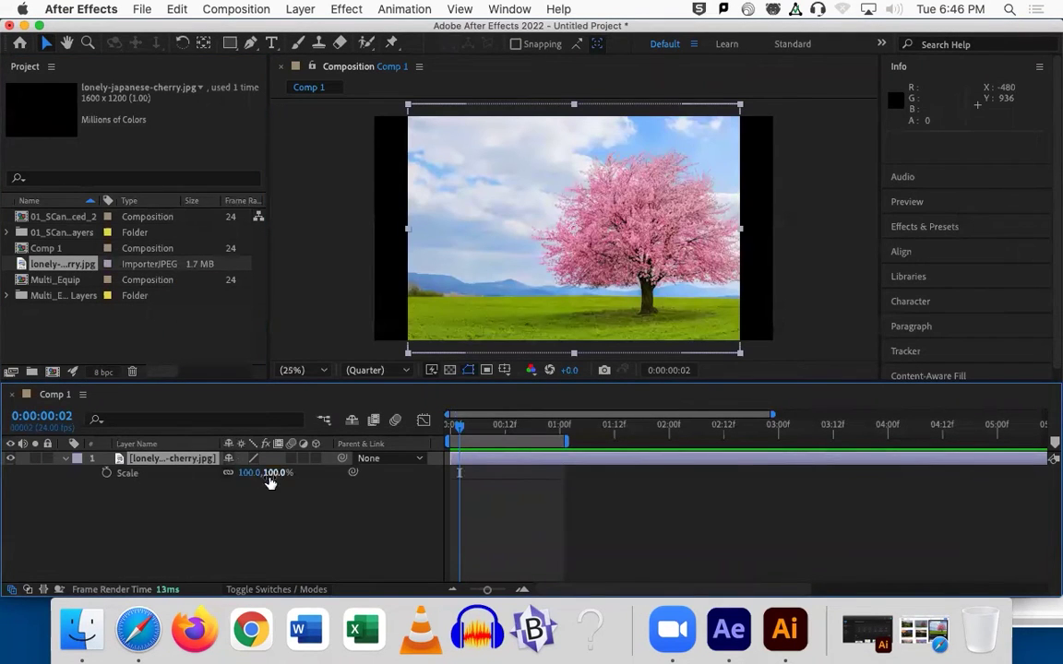
left_click_drag(248, 473, 275, 474)
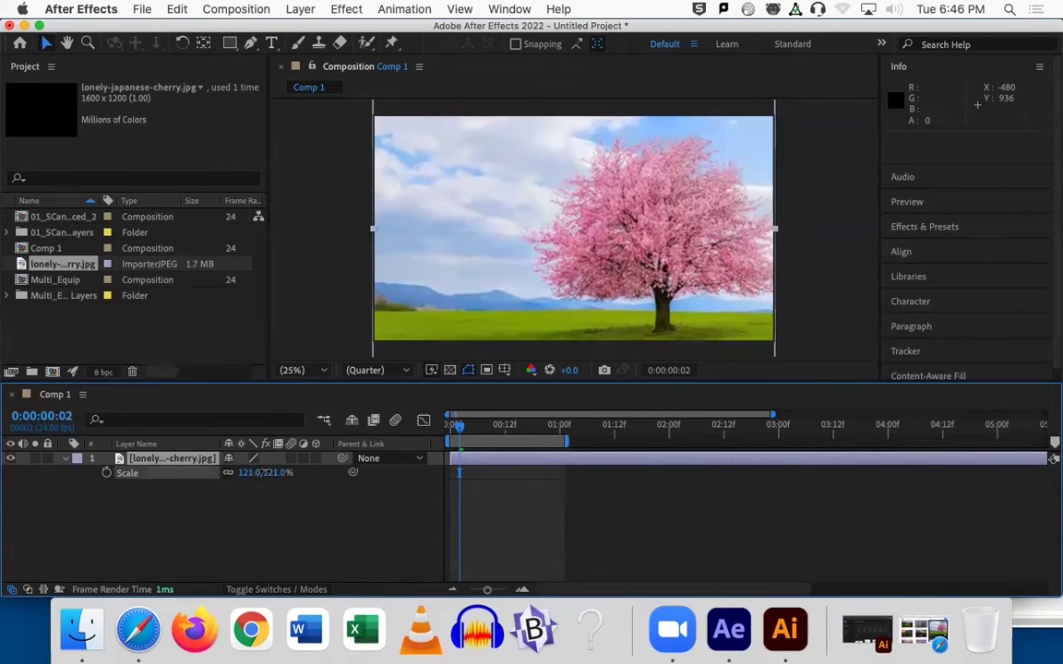
key("p")
left_click_drag(262, 472, 222, 468)
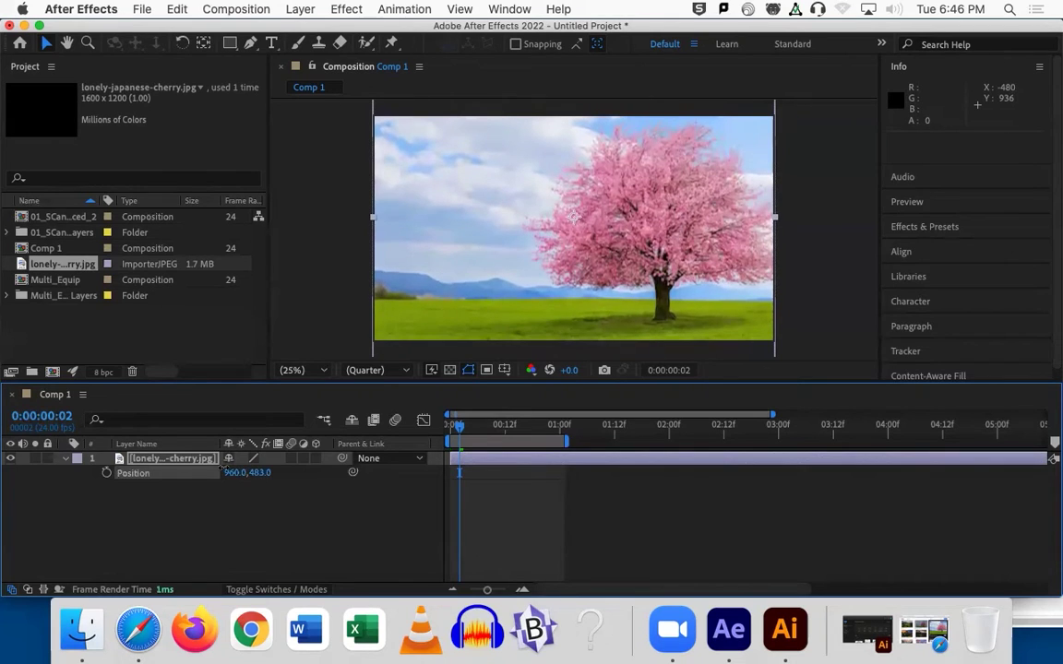
left_click(245, 484)
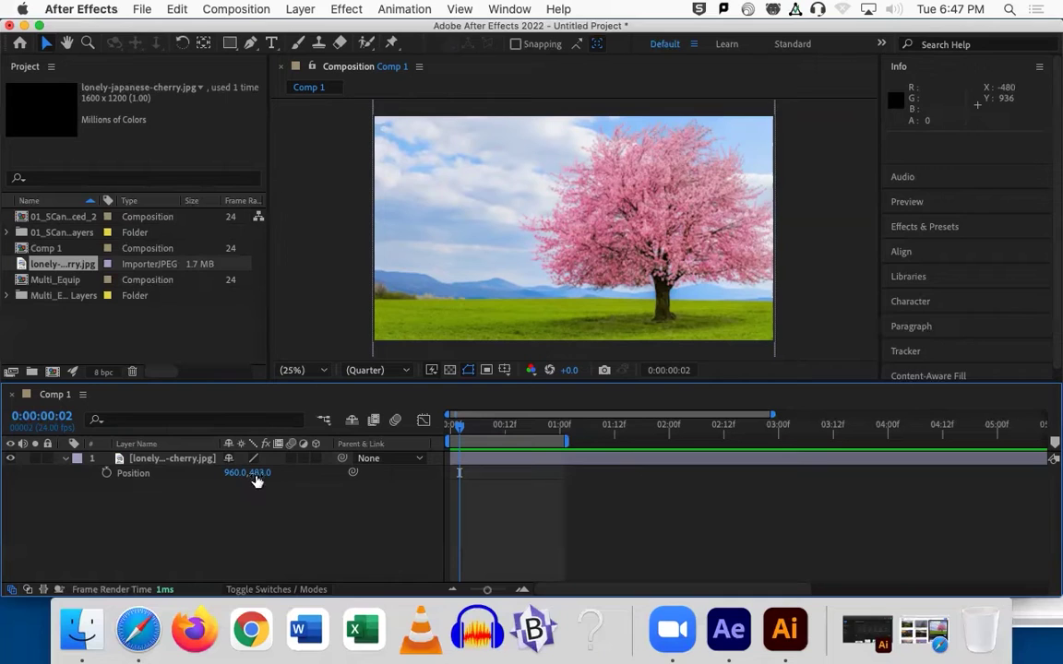
Extend Comp 1's work area to end at 0:00:04:19, and set the current time to 0:00:00:00 with the cherry tree layer selected.
left_click_drag(576, 443, 981, 444)
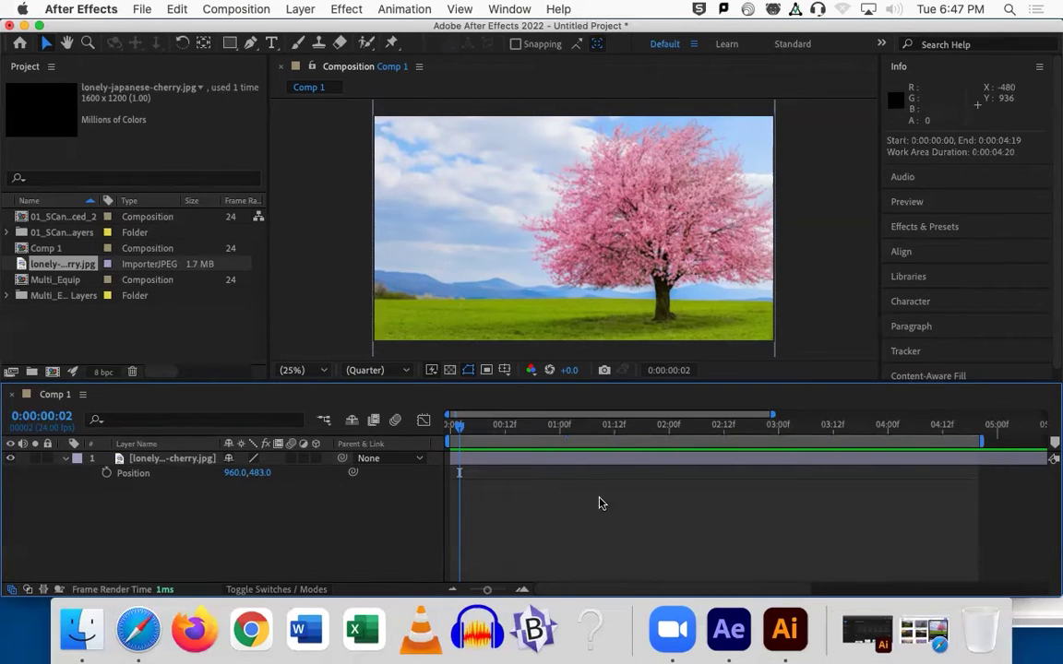
left_click(589, 460)
left_click_drag(458, 431, 449, 431)
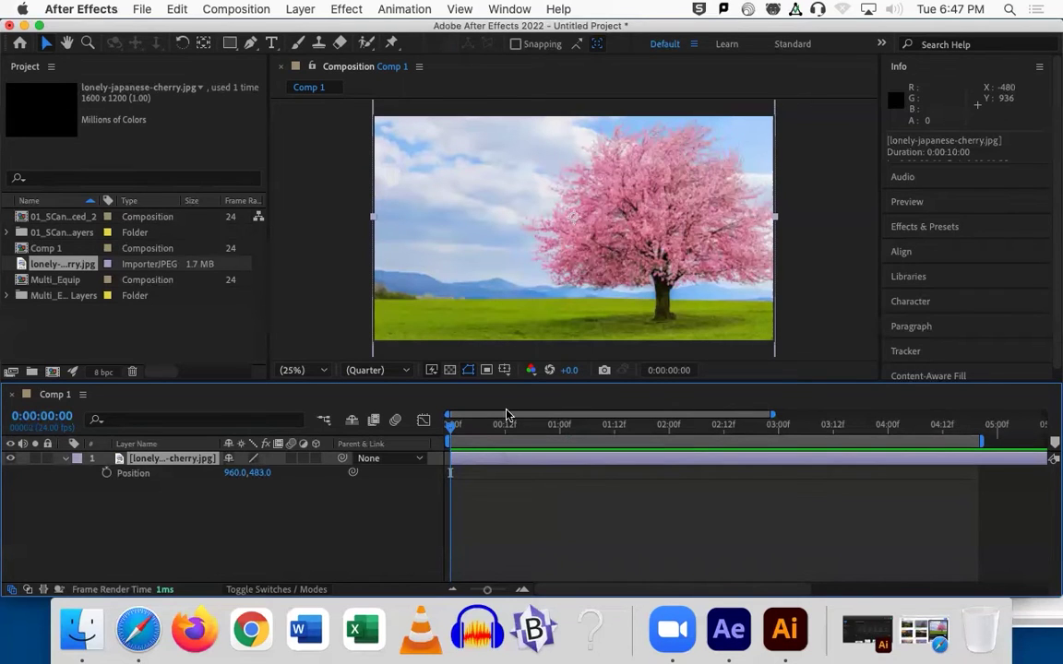
Show Comp 1 at 12.5% magnification and scale the cherry tree layer to 138% so it extends past the frame.
key("slash")
key("shift+slash")
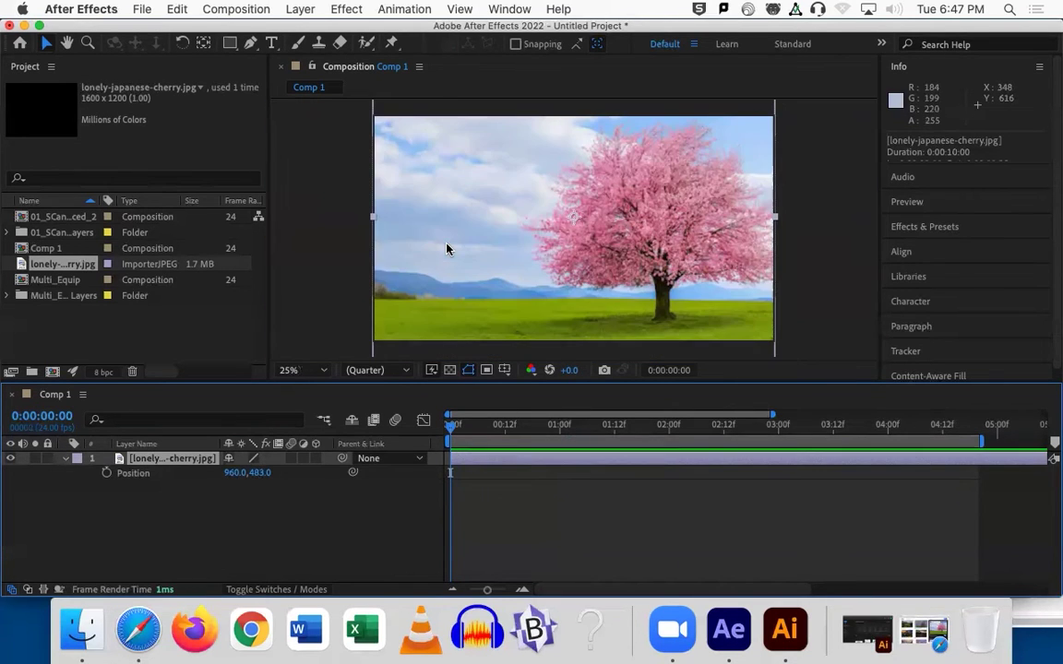
key("comma")
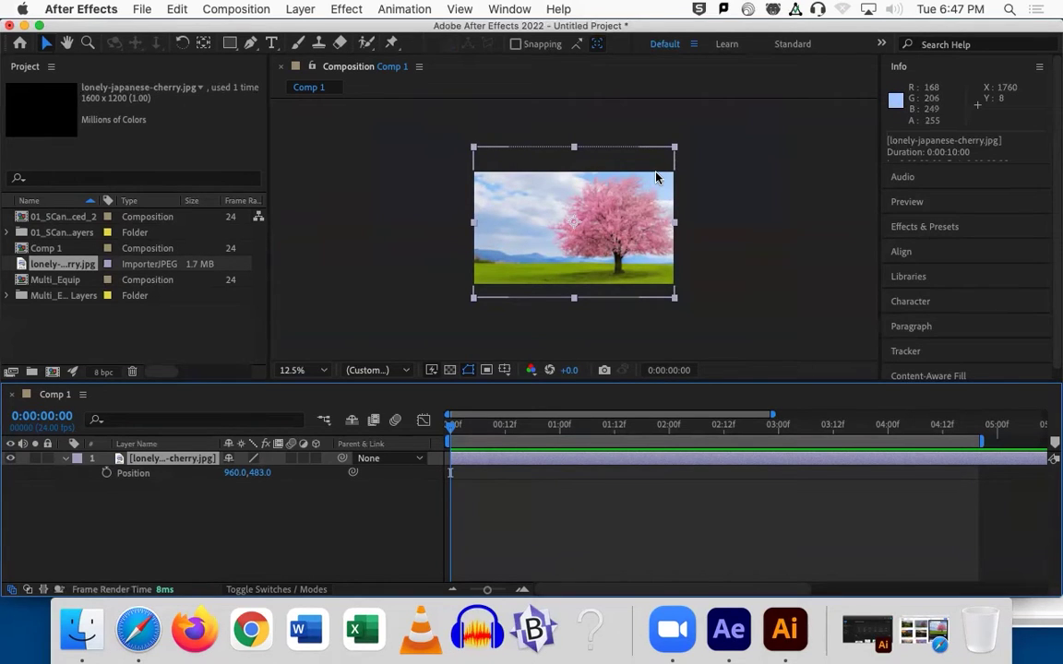
key("a")
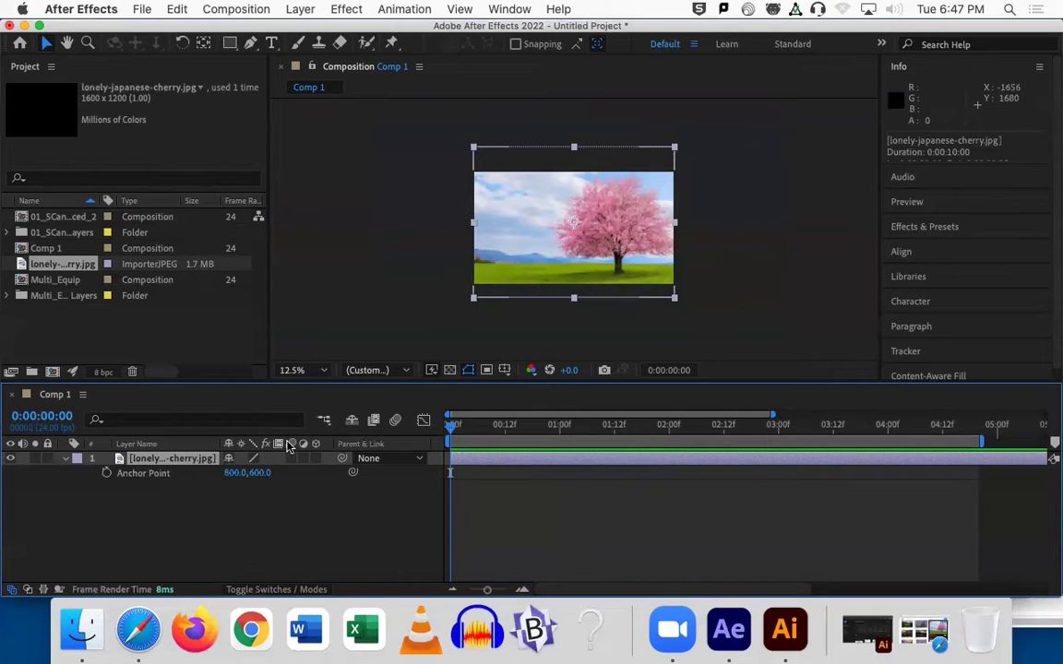
key("s")
left_click_drag(244, 473, 258, 475)
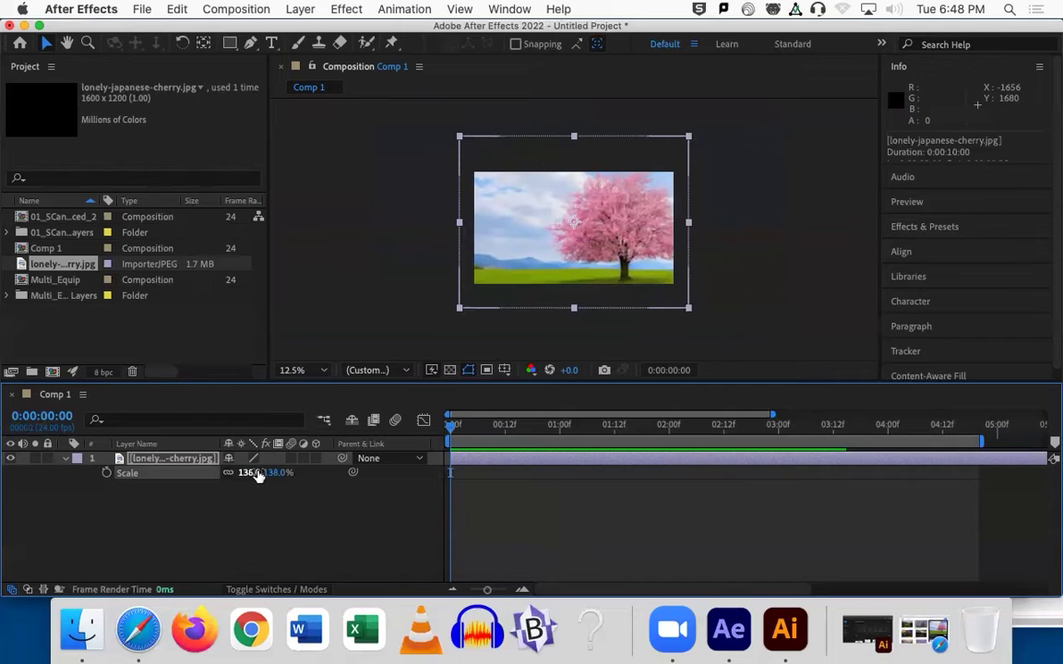
left_click_drag(258, 472, 259, 473)
Open the cherry tree layer's horizontal Position value for editing.
key("p")
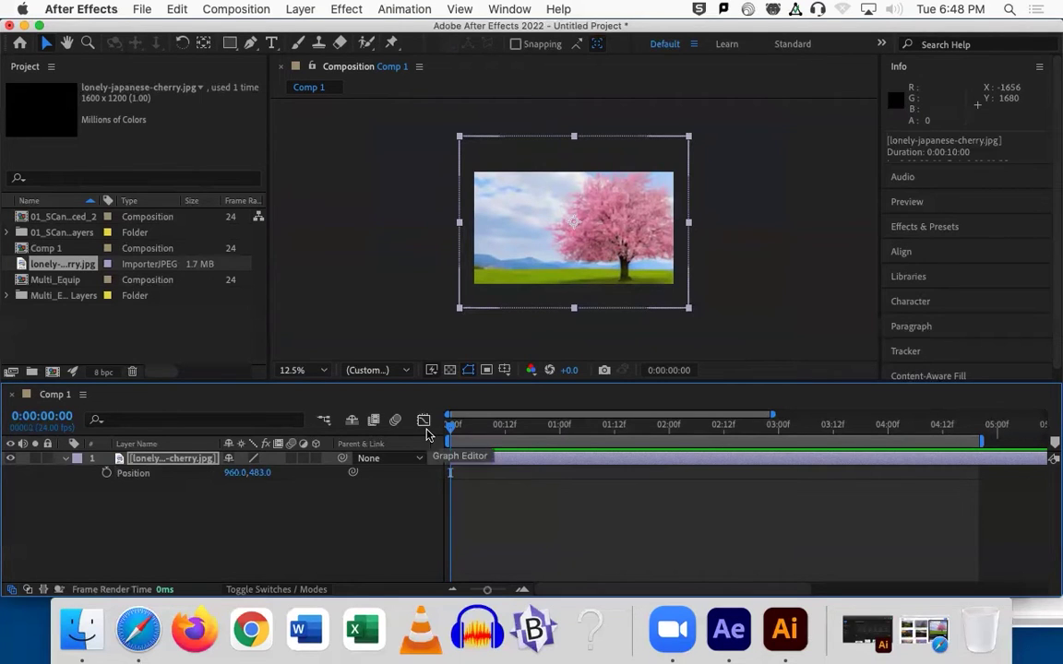
left_click(235, 472)
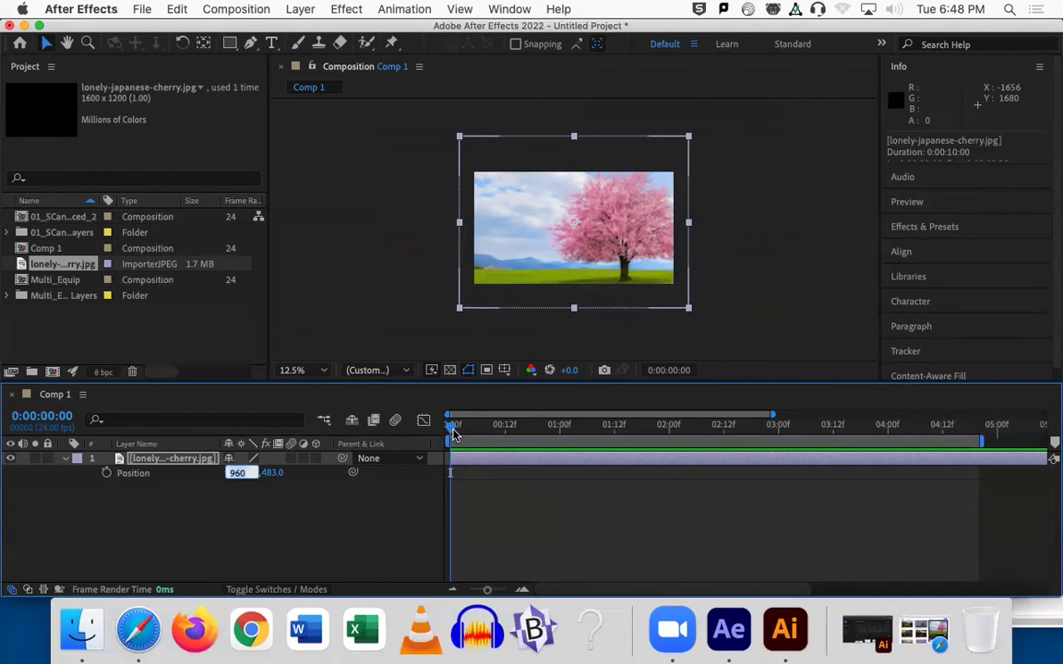
At the start of Comp 1, set the cherry tree layer's X position to 836 and begin keyframing its position.
mouse_move(458, 422)
left_mouse_down()
mouse_move(469, 422)
mouse_move(449, 423)
left_mouse_up()
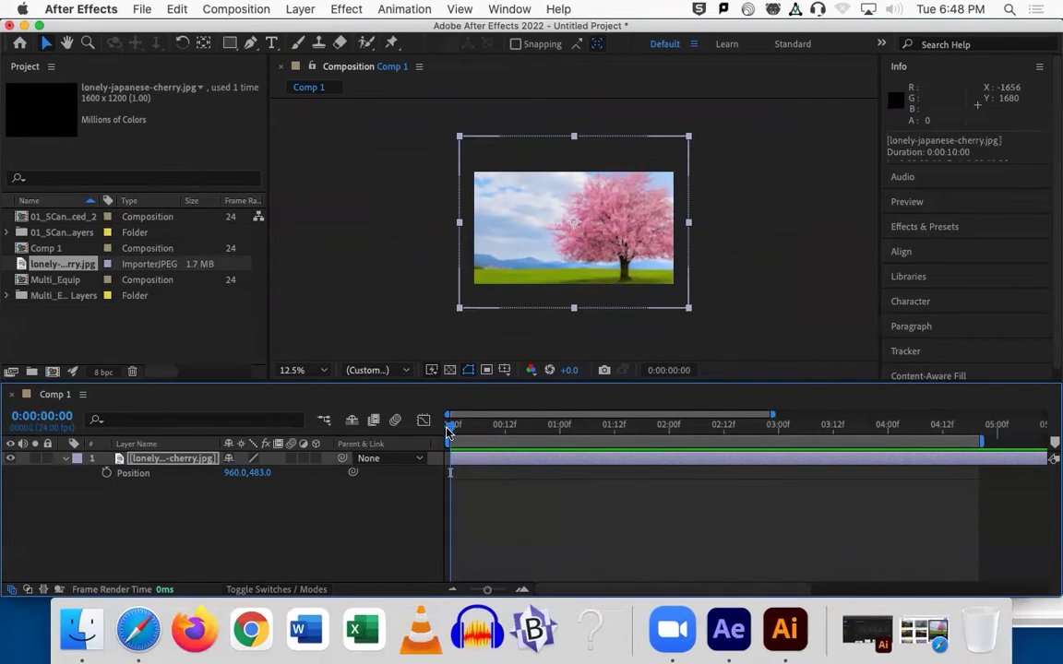
left_click_drag(234, 473, 120, 472)
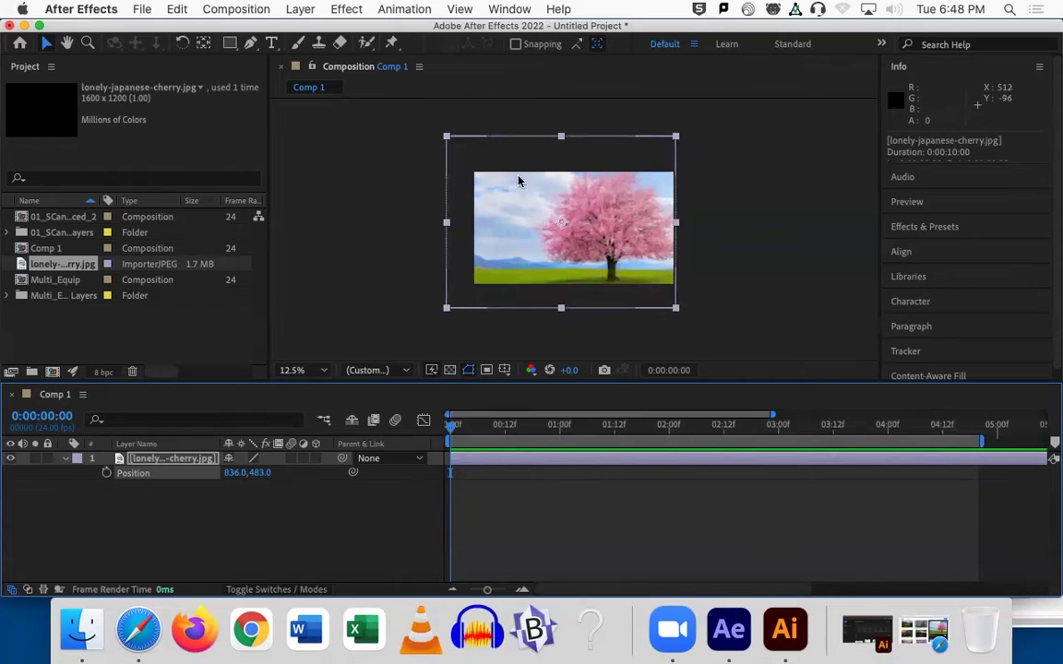
left_click(107, 474)
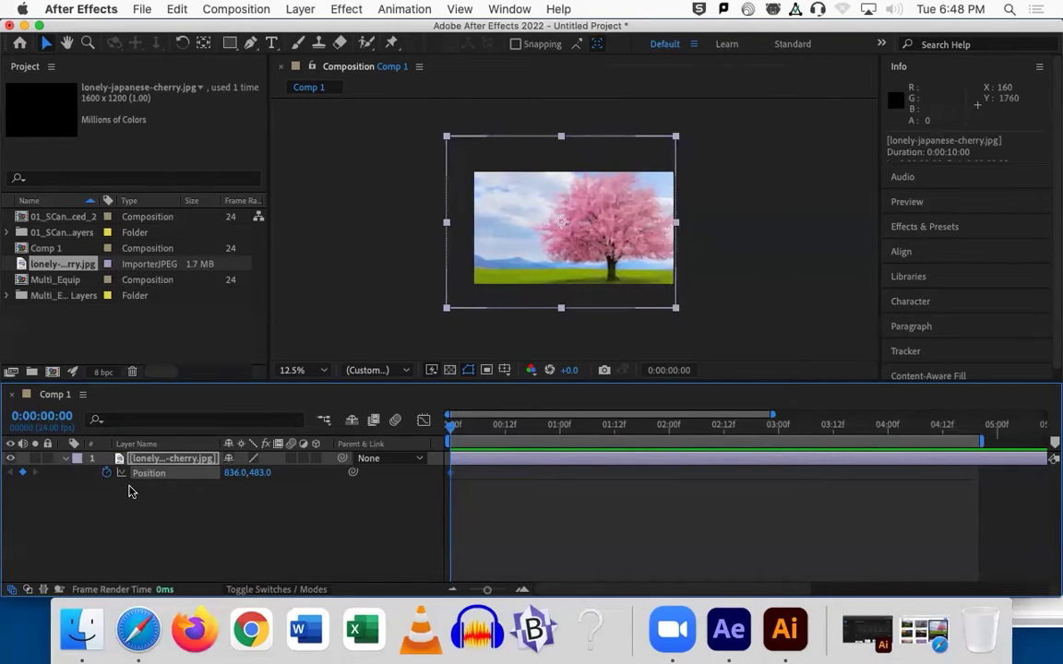
Shift the cherry tree image to the right at 0:00:04:00 to create an end position keyframe, and preview the pan.
left_click_drag(455, 430, 892, 446)
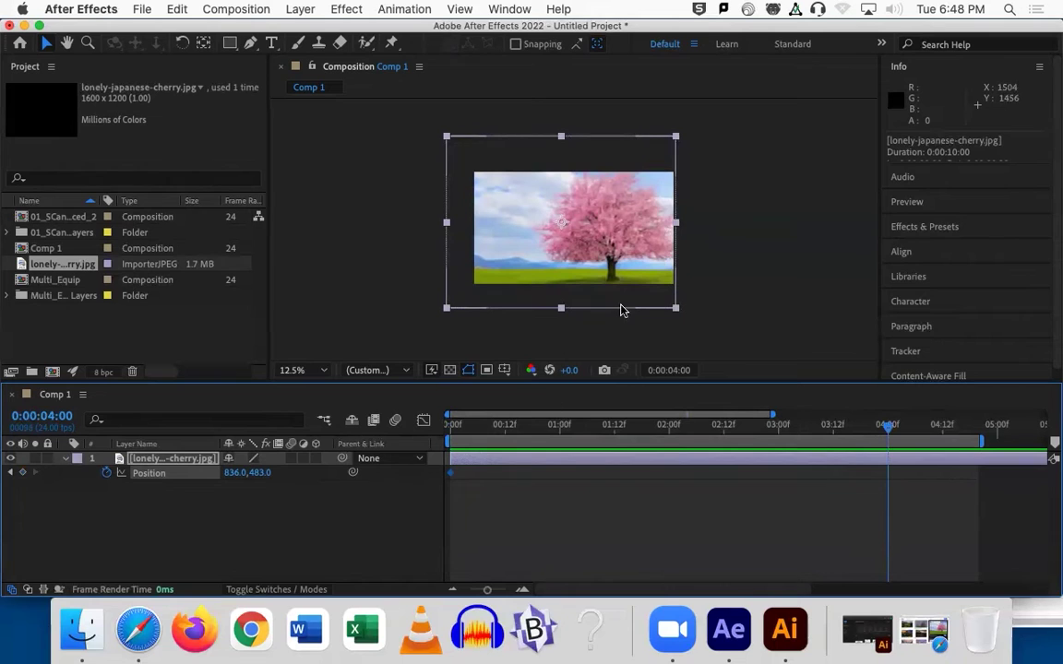
left_click_drag(522, 266, 551, 263)
left_click_drag(492, 425, 452, 425)
key("space")
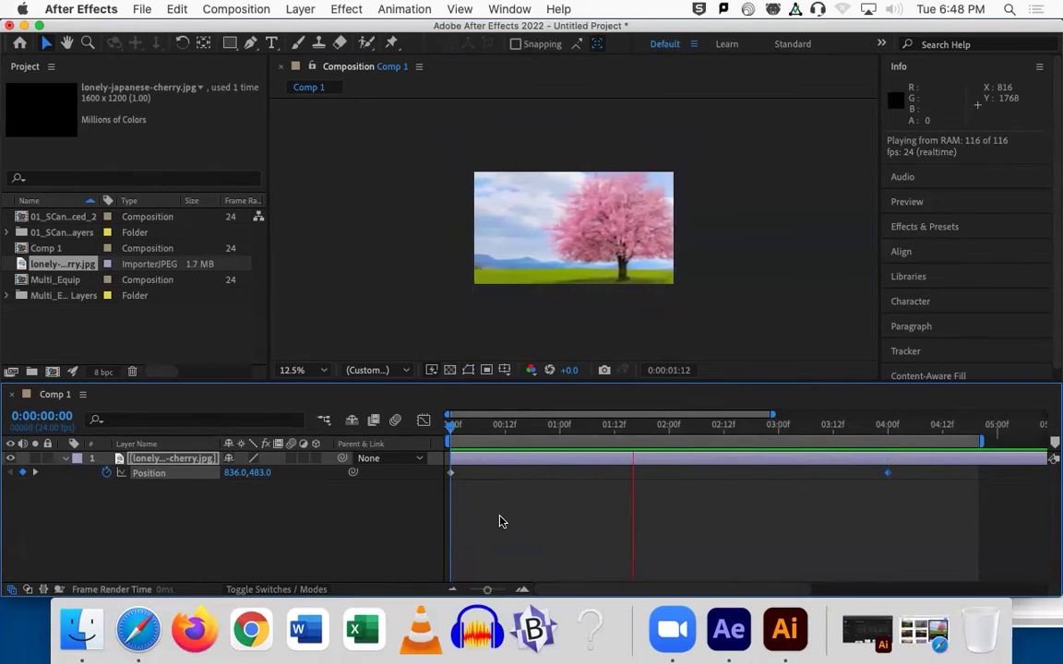
key("space")
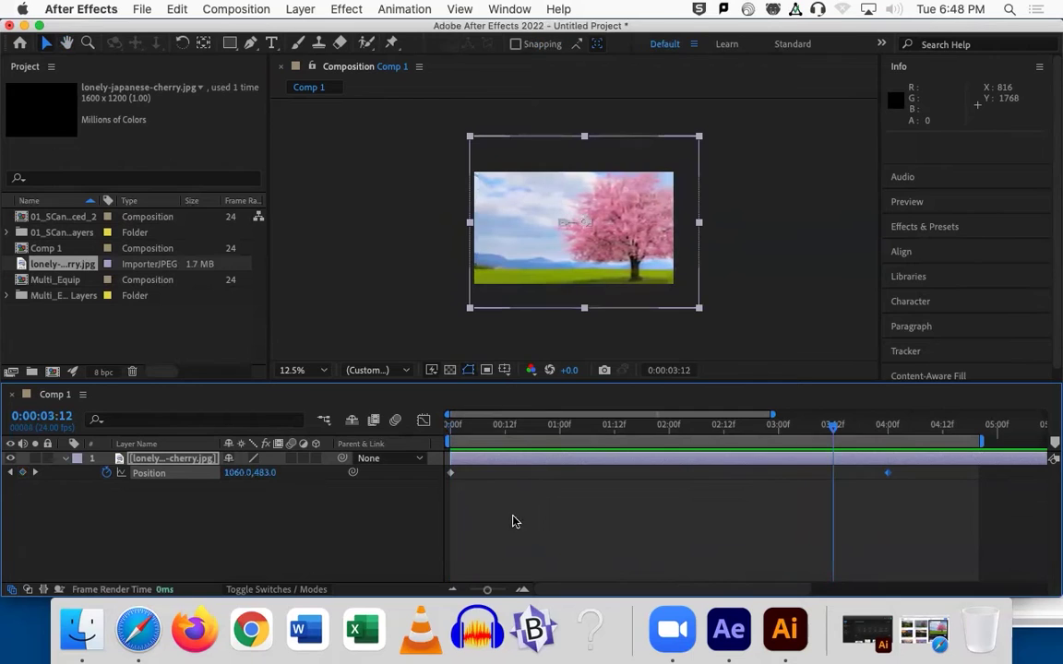
Move the end position keyframe to just before the end of the work area and preview the slower pan.
left_click_drag(888, 473, 969, 473)
left_click_drag(833, 426, 452, 426)
key("space")
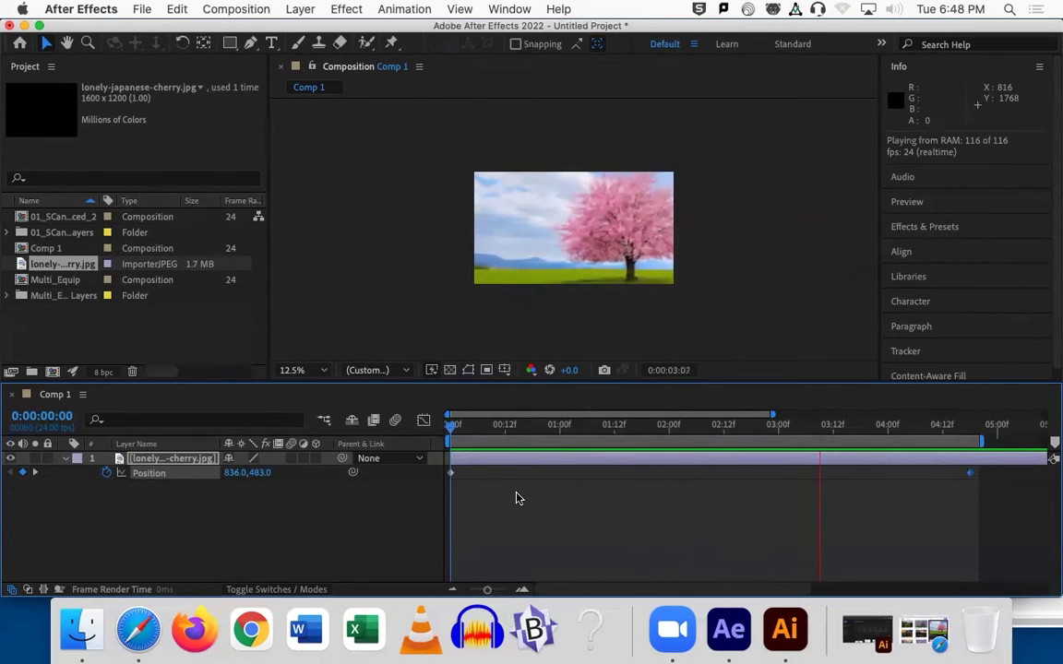
key("space")
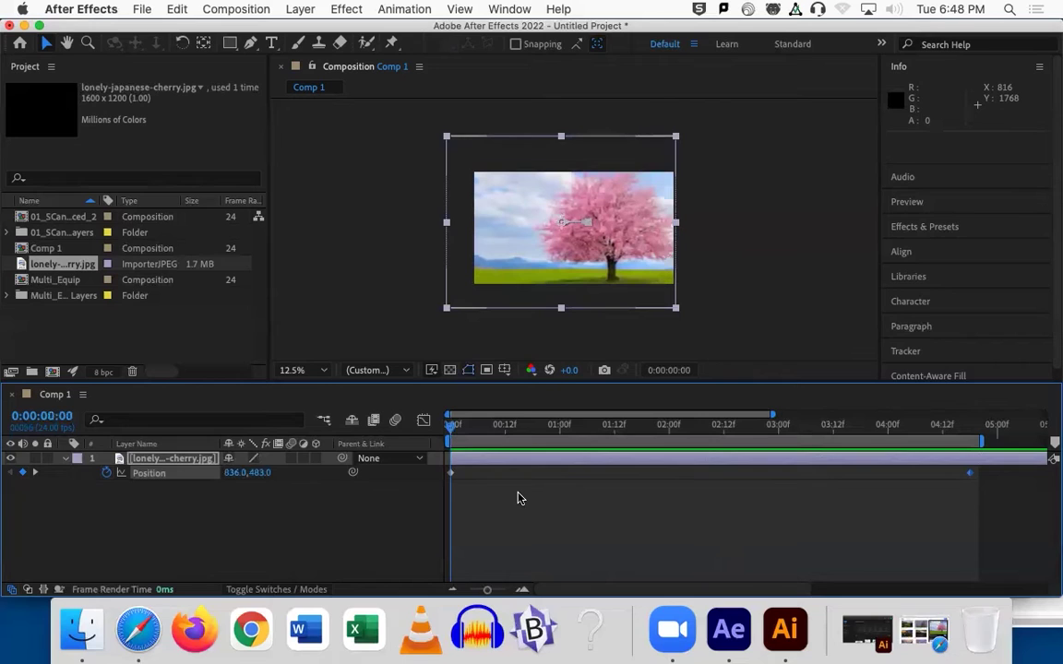
Replay the panning animation and give the composition view more height above the timeline.
left_click_drag(239, 473, 230, 474)
key("space")
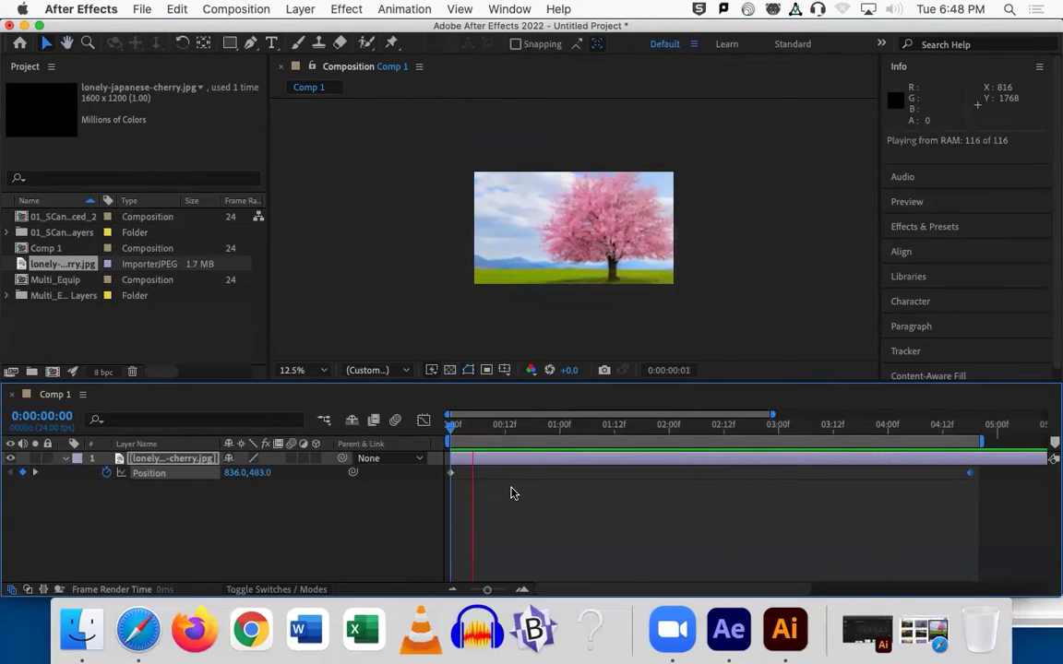
left_click_drag(551, 384, 547, 446)
left_click_drag(500, 494, 448, 500)
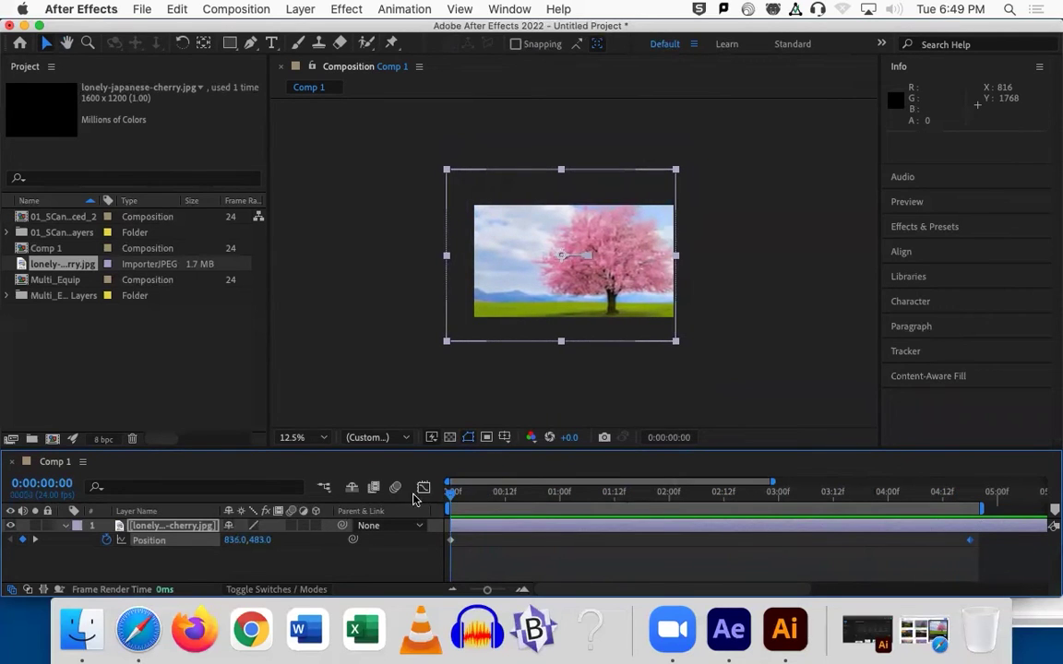
Remove all position keyframes from the cherry tree layer and start keyframing its scale at 138% at time zero.
left_click(106, 541)
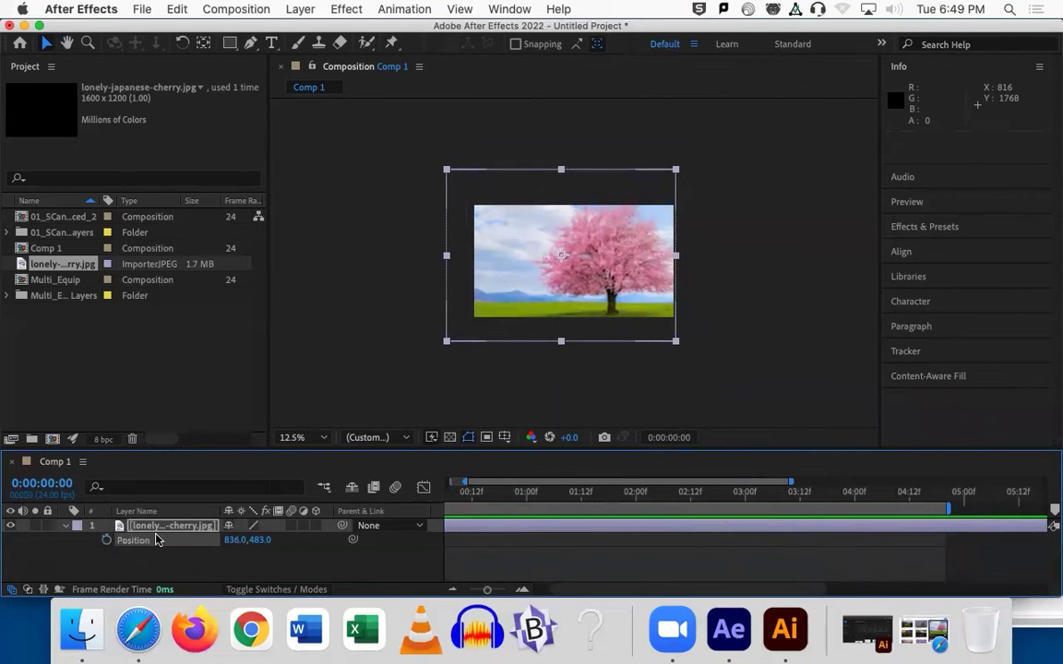
key("s")
left_click(106, 542)
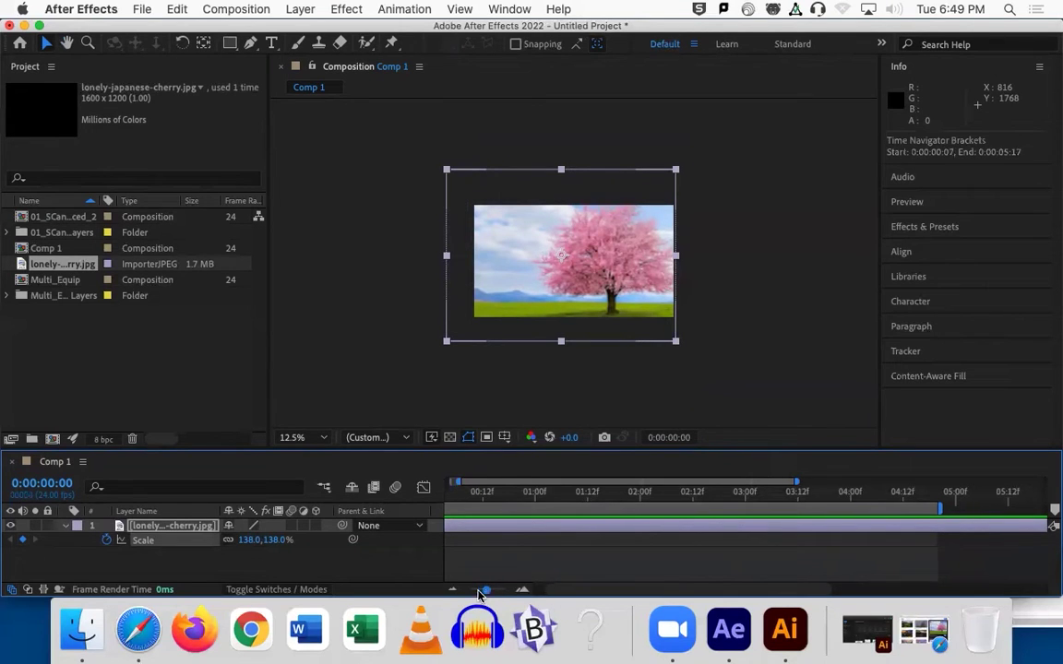
Set the cherry tree layer's scale to 149% at 0:00:04:13.
left_click_drag(481, 589, 444, 571)
left_click_drag(452, 503, 718, 495)
left_click_drag(258, 540, 349, 528)
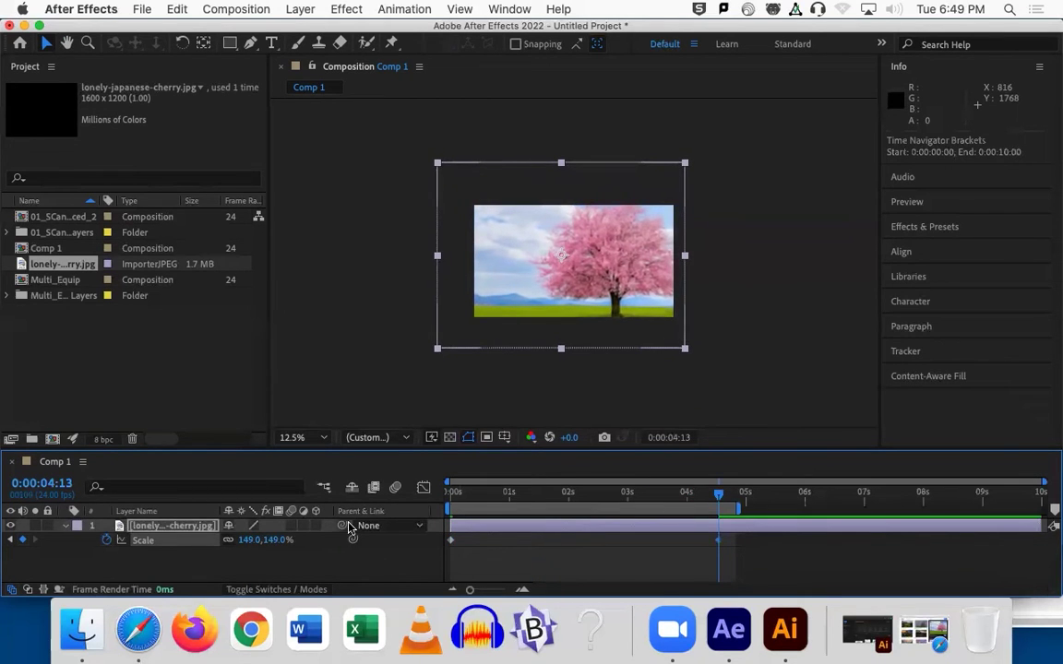
Preview the scale animation from the start with the composition view magnification set to Fit up to 100%.
key("Home")
key("space")
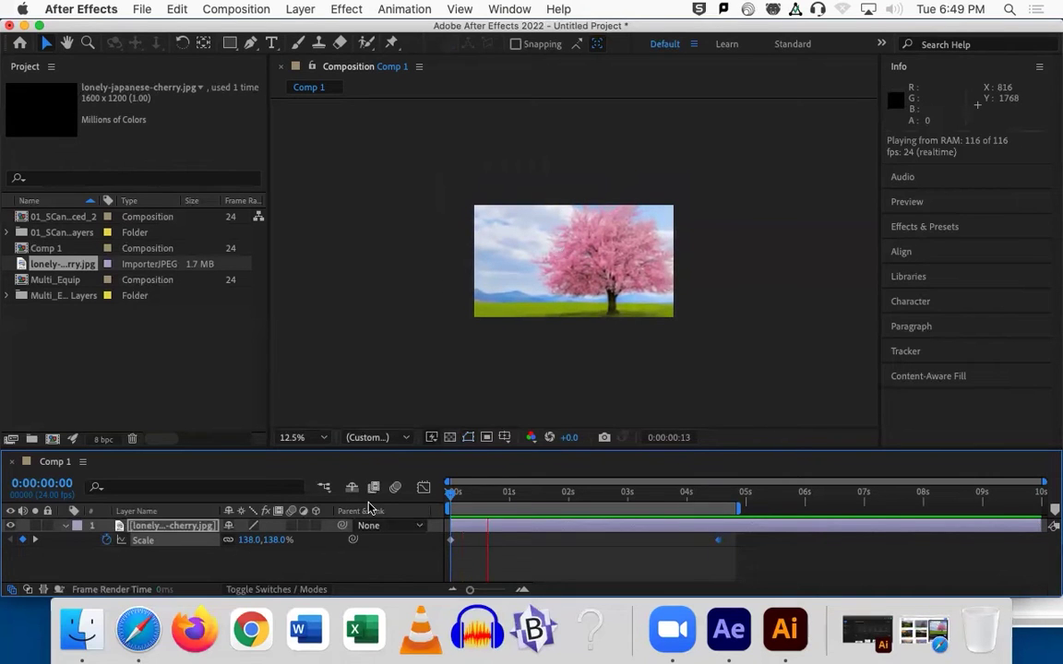
left_click(308, 440)
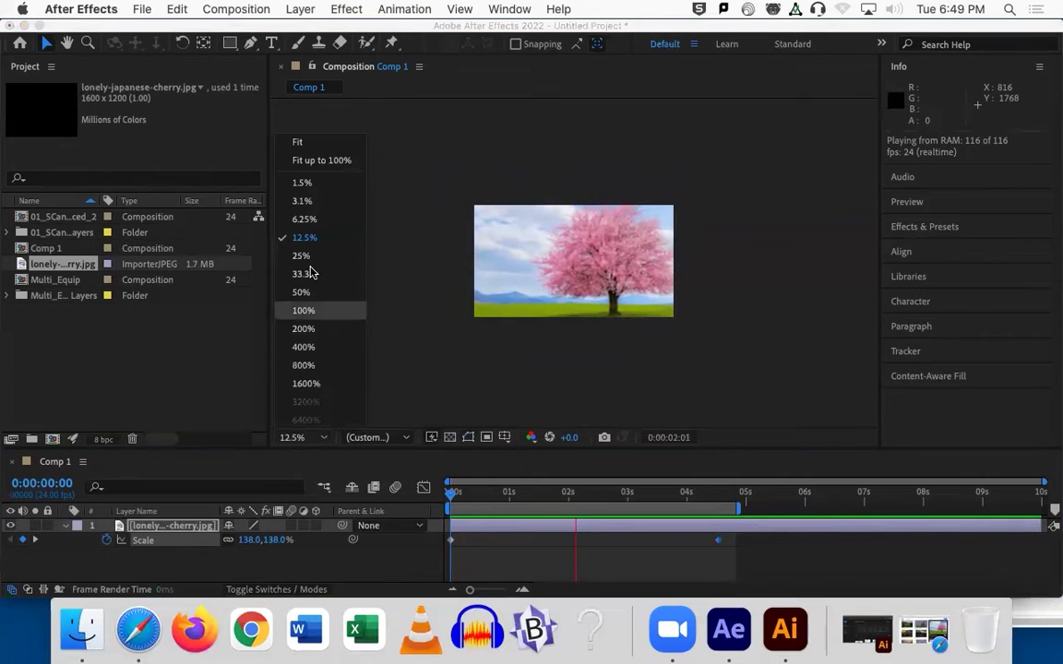
left_click(295, 158)
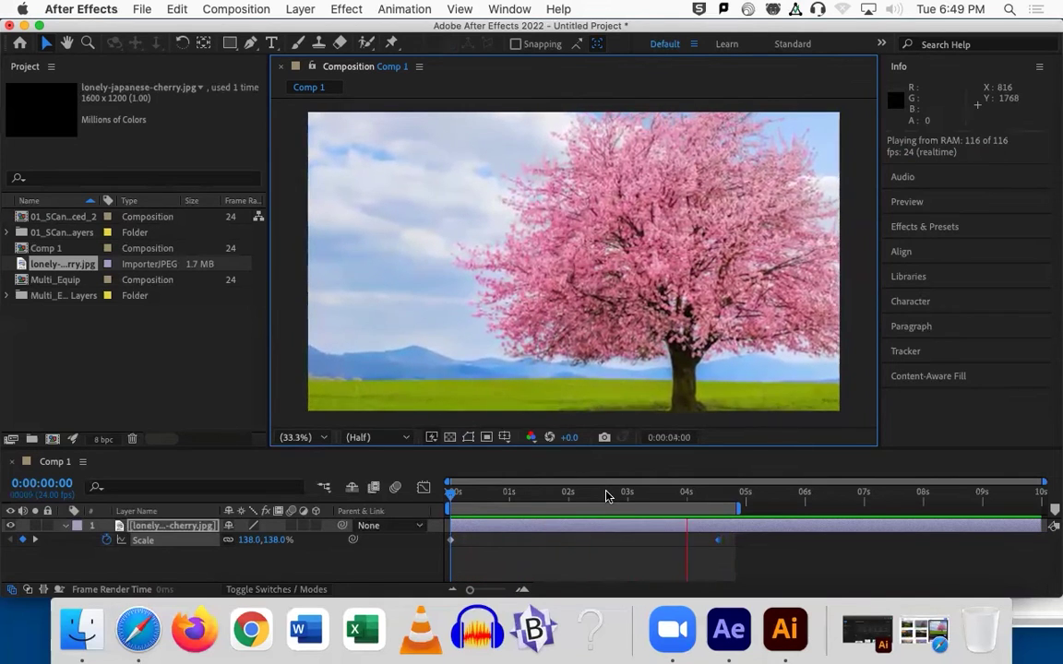
key("space")
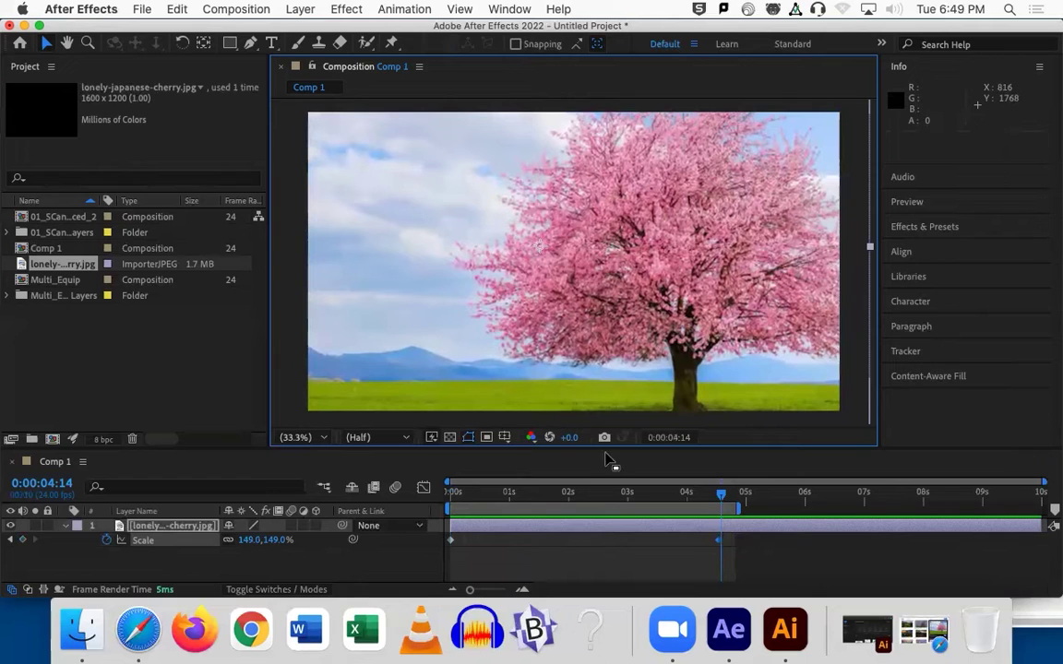
Return to the start of the timeline and delete the cherry tree image layer from Comp 1.
left_click_drag(722, 499, 451, 494)
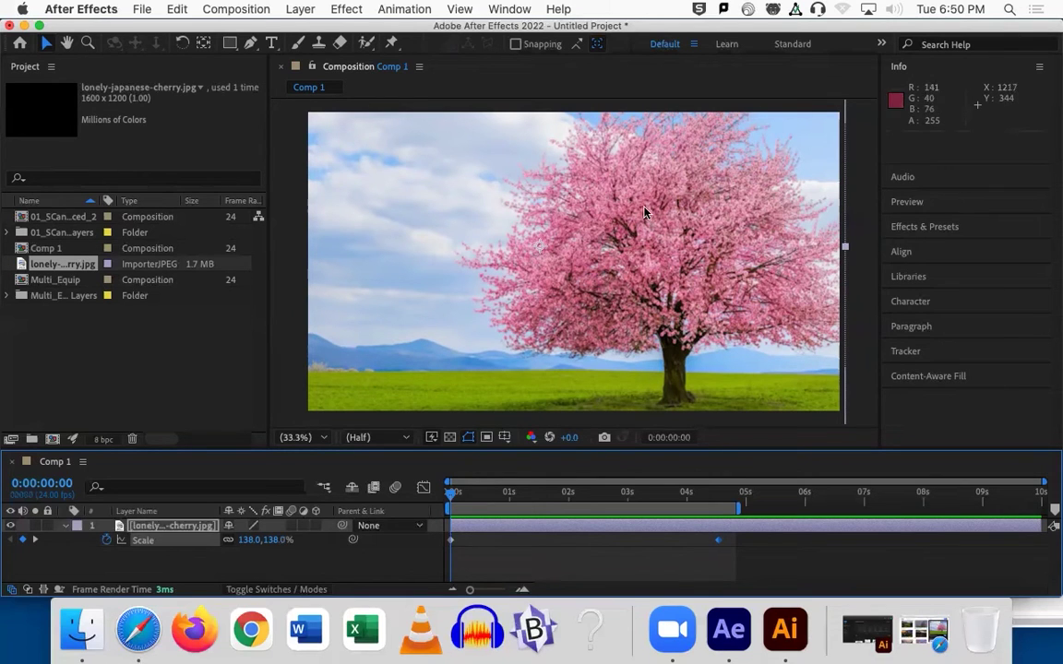
left_click(198, 528)
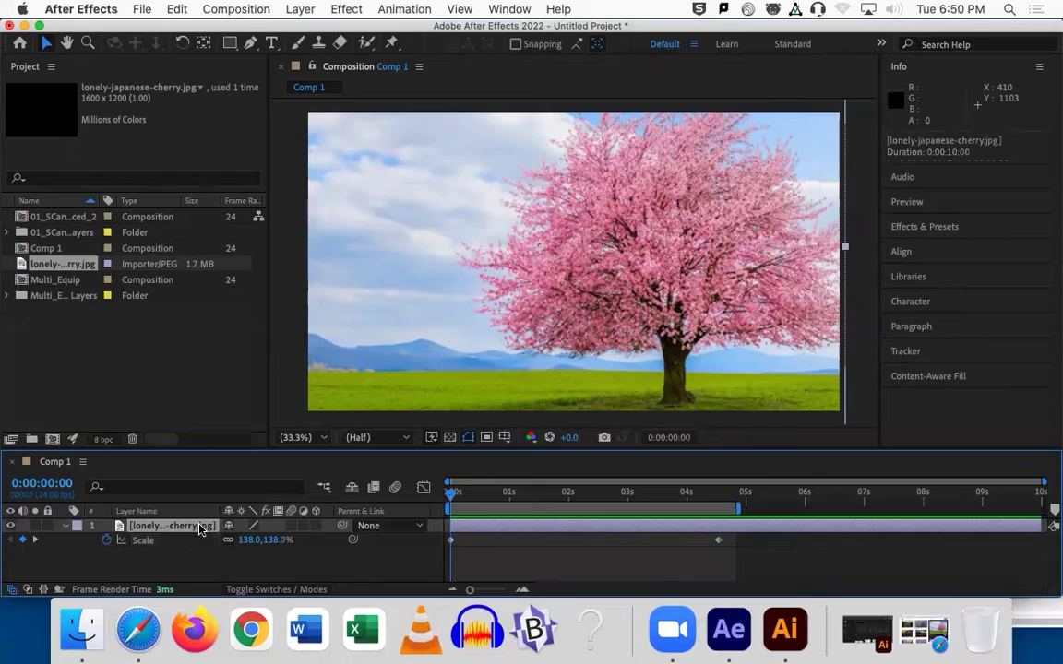
key("Delete")
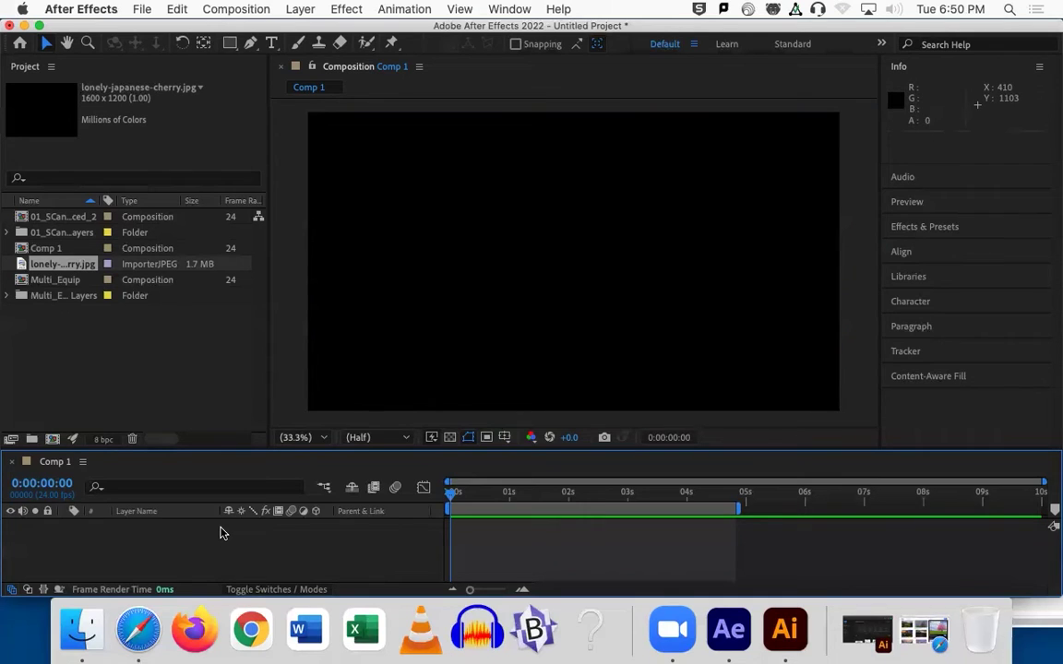
Draw a tall closed leaf-like shape with curved edges near the middle of the composition using the Pen tool.
left_click(230, 46)
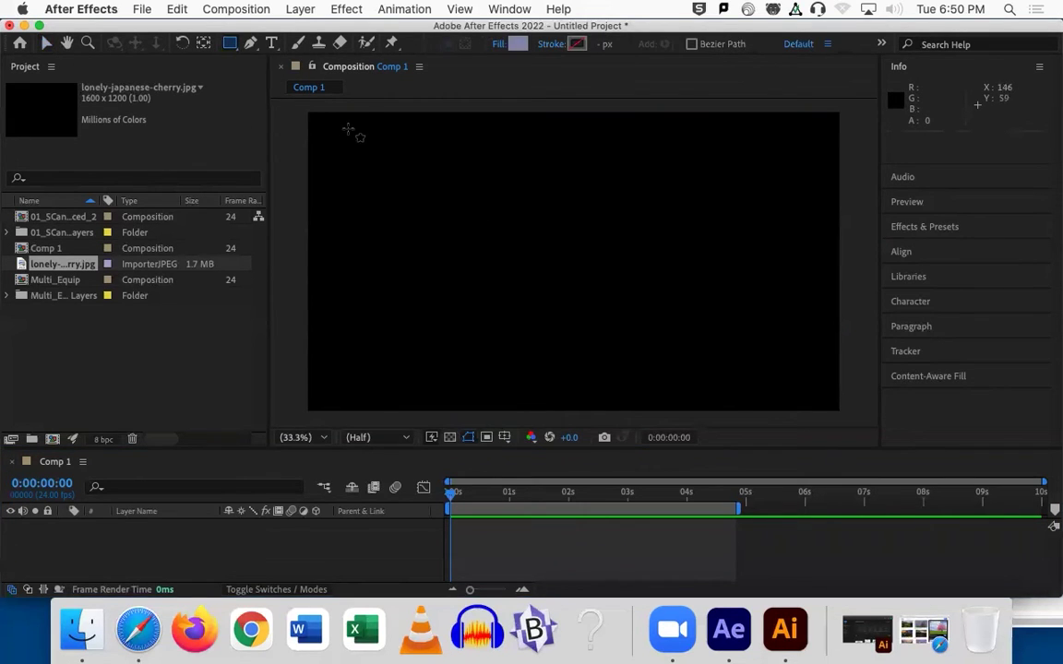
left_click(250, 45)
left_click_drag(559, 145, 566, 133)
left_click_drag(529, 233, 538, 279)
left_click_drag(591, 305, 602, 261)
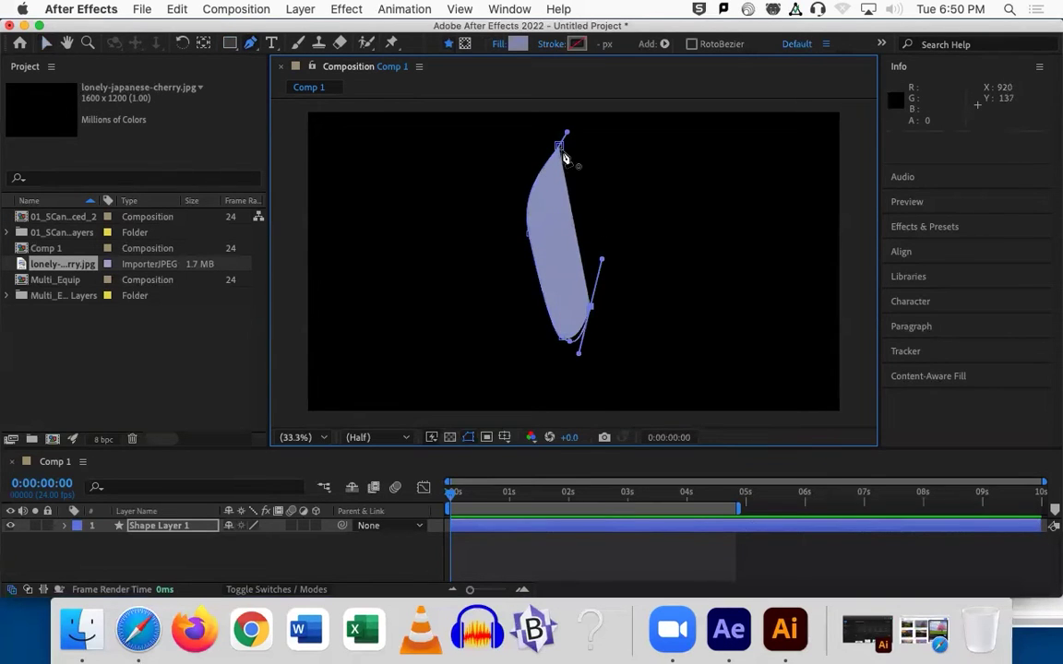
left_click_drag(560, 150, 560, 133)
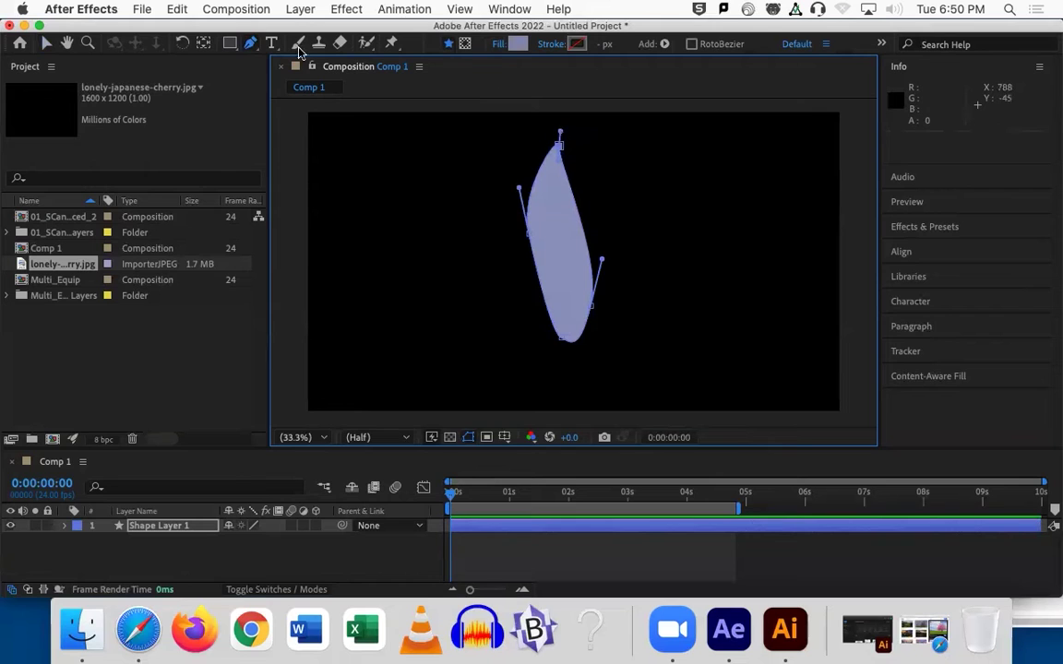
Refine the leaf shape by moving its top point and raising its right-hand point so it tapers toward the bottom.
left_click(46, 43)
left_click_drag(560, 133, 586, 138)
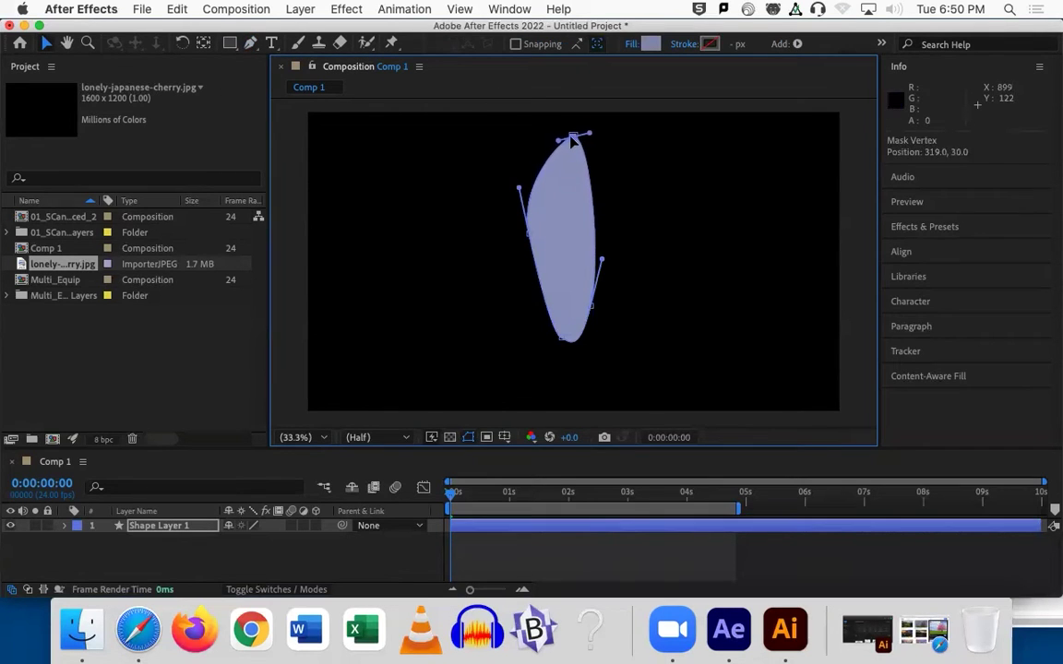
left_click_drag(590, 306, 595, 246)
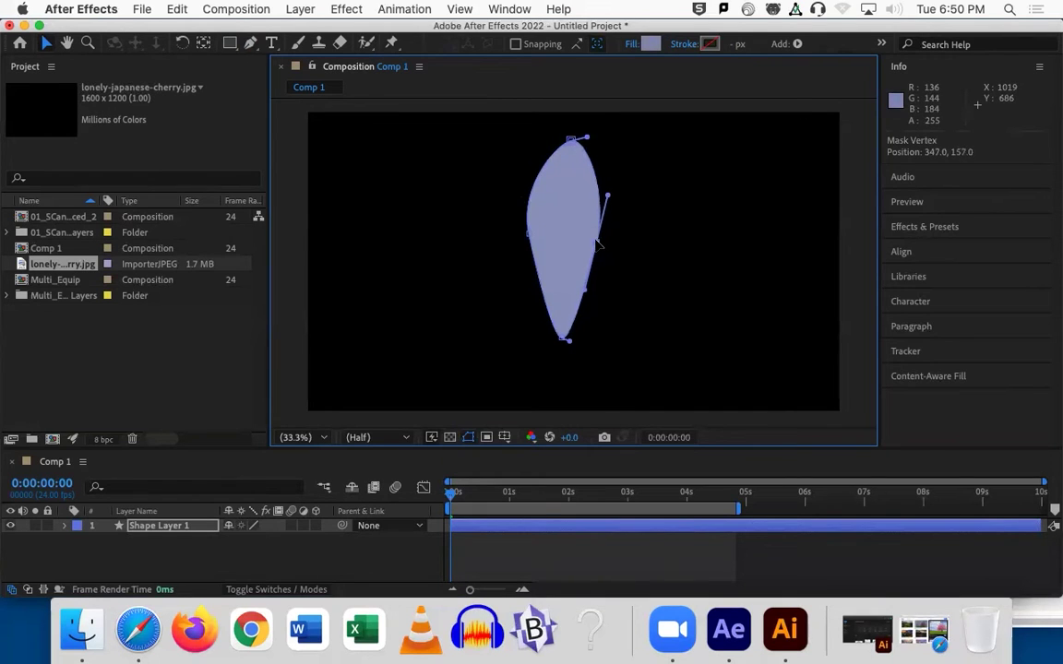
left_click(629, 261)
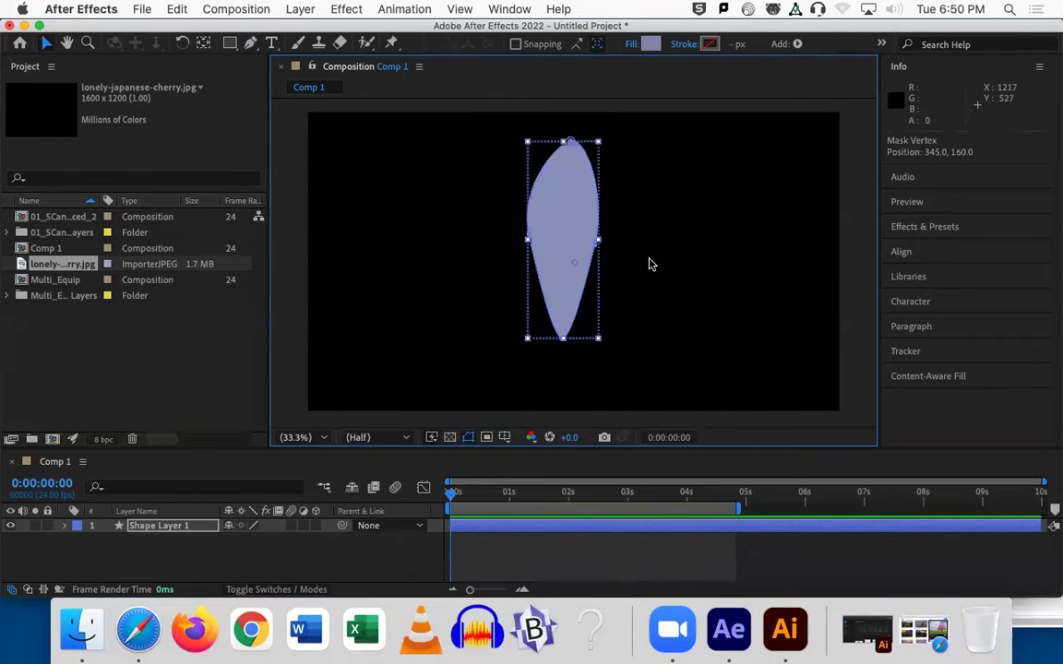
left_click(649, 265)
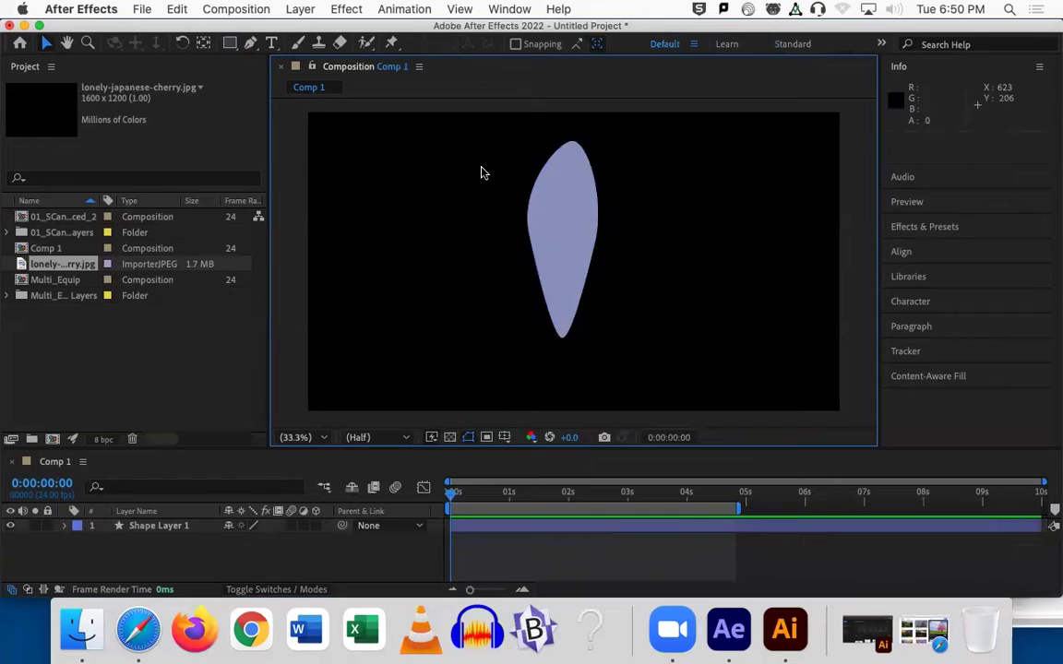
Center the leaf shape's anchor point and add a 0° rotation keyframe at time zero.
left_click(583, 242)
left_click_drag(573, 262, 565, 237)
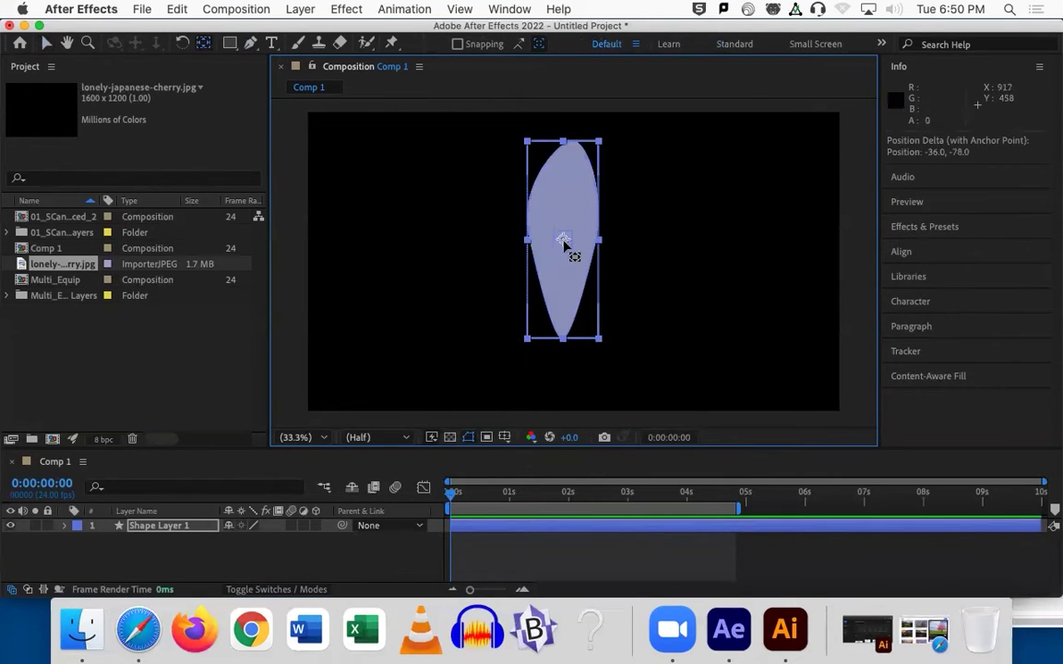
key("r")
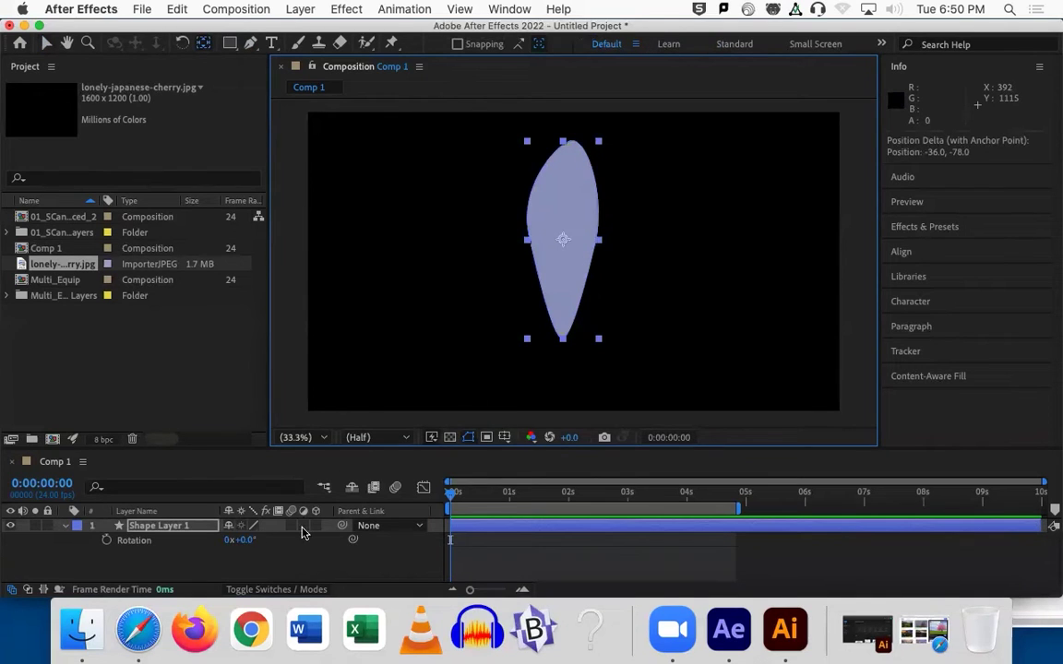
left_click(232, 542)
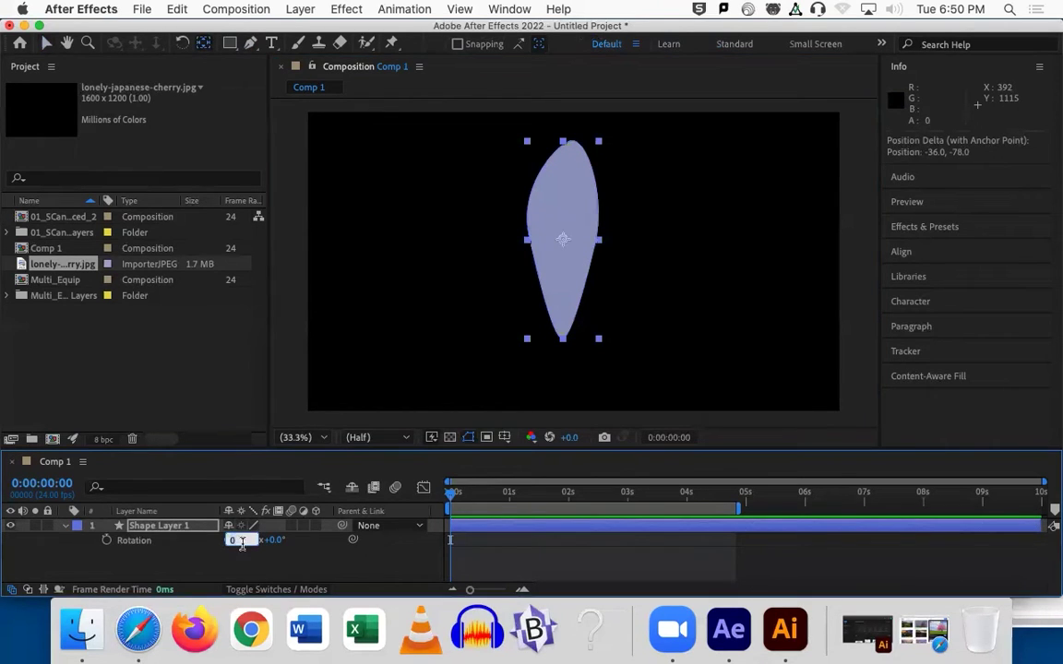
left_click(106, 541)
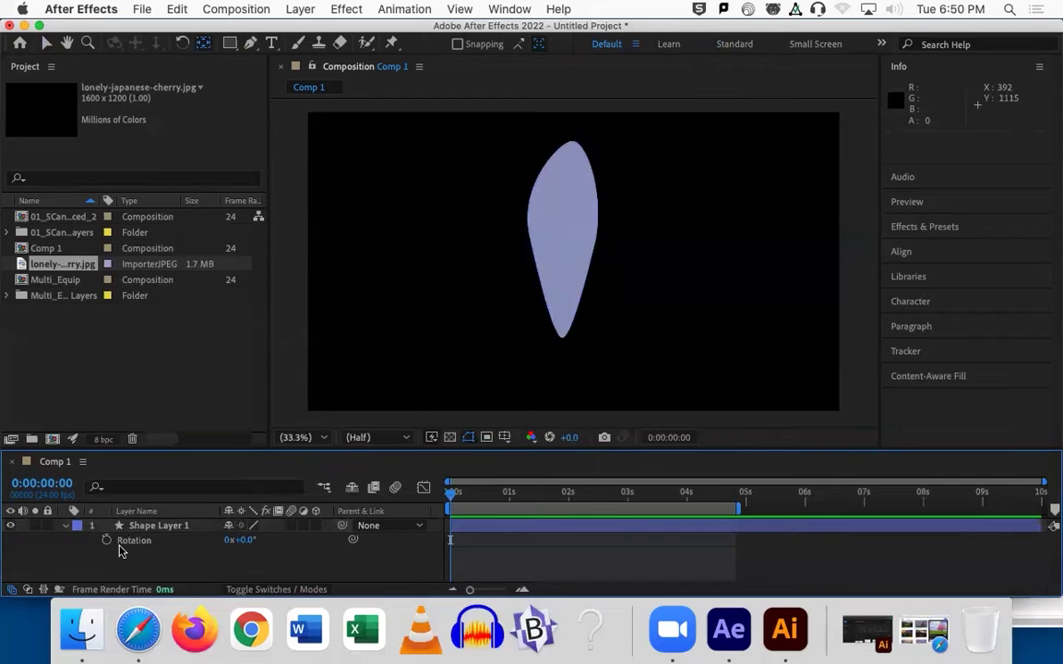
Set the leaf shape's rotation to 2 full turns at 0:00:02:16 and preview the spin from the start.
key("space")
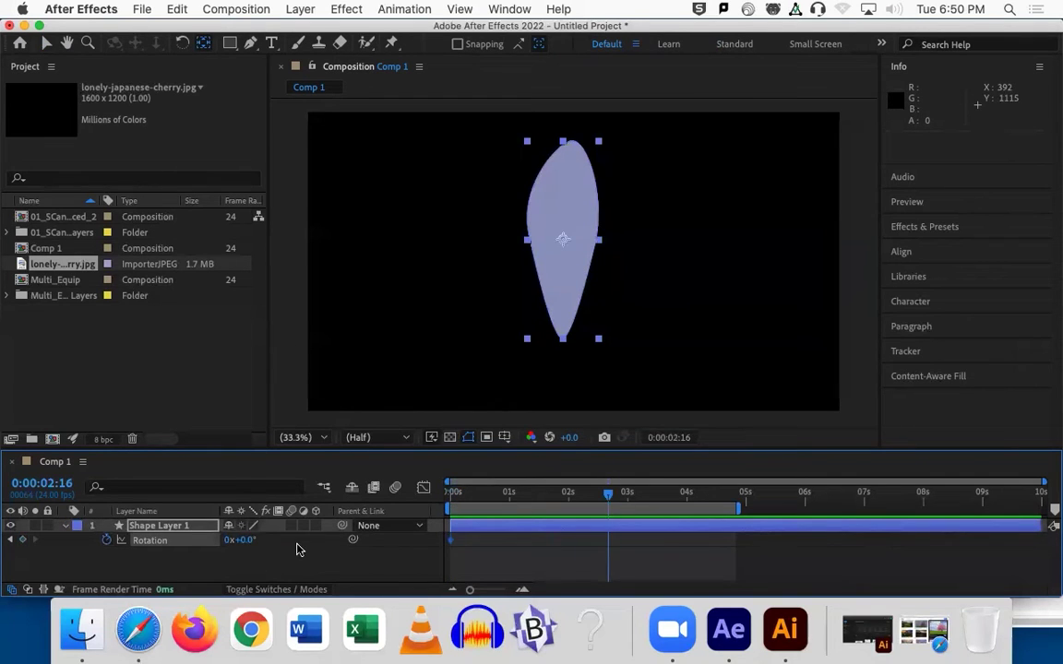
left_click(228, 540)
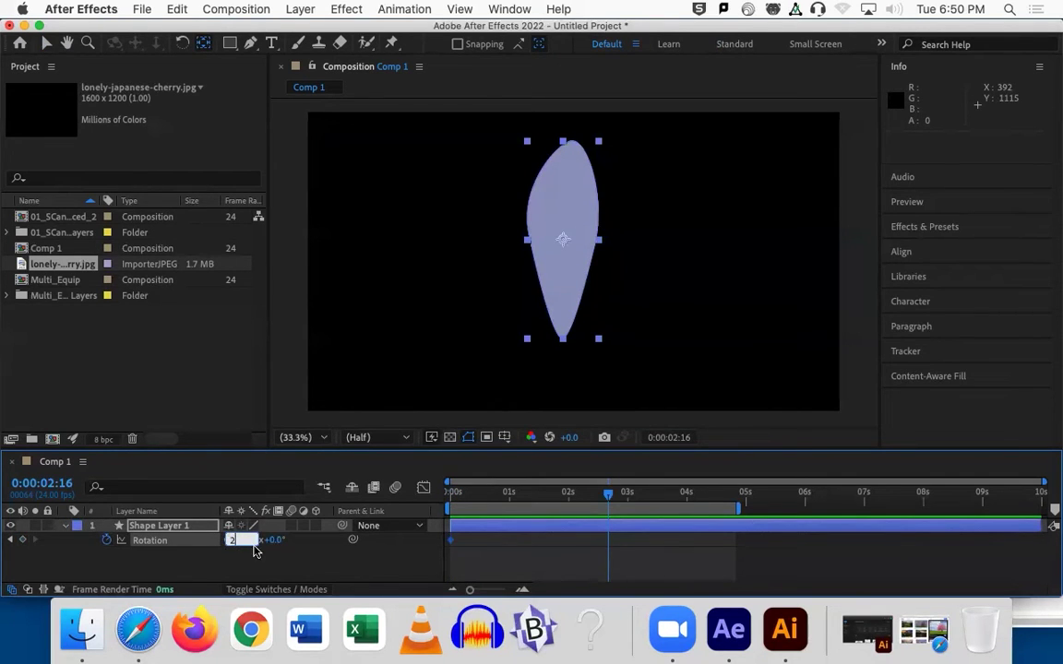
type("2")
key("Return")
key("Home")
key("space")
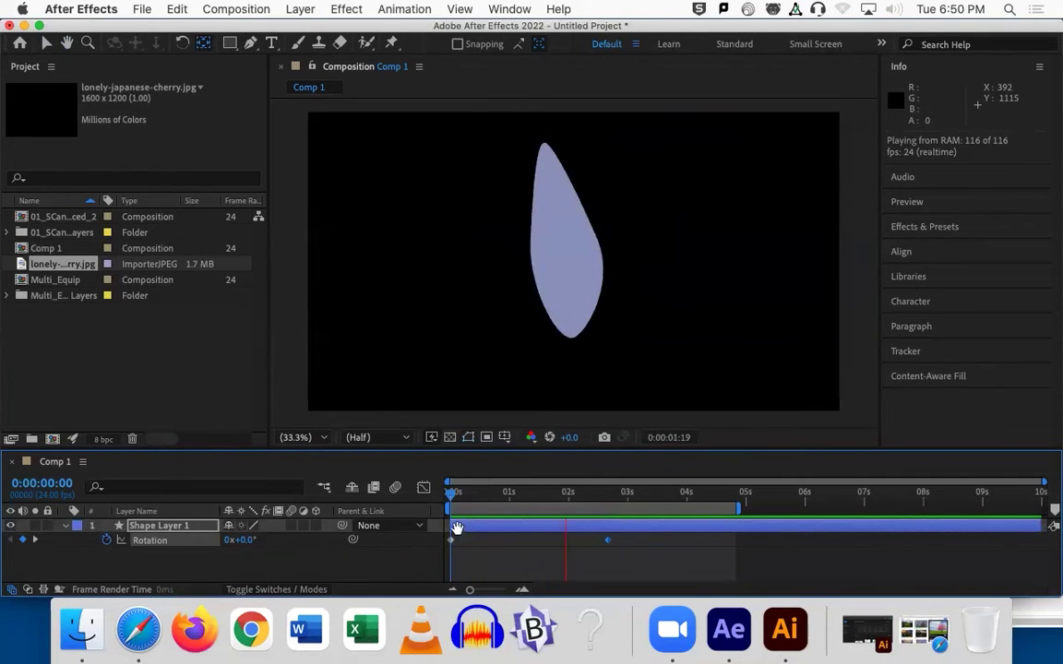
Stop the preview and undo the leaf shape's last rotation value change.
key("space")
key("super+z")
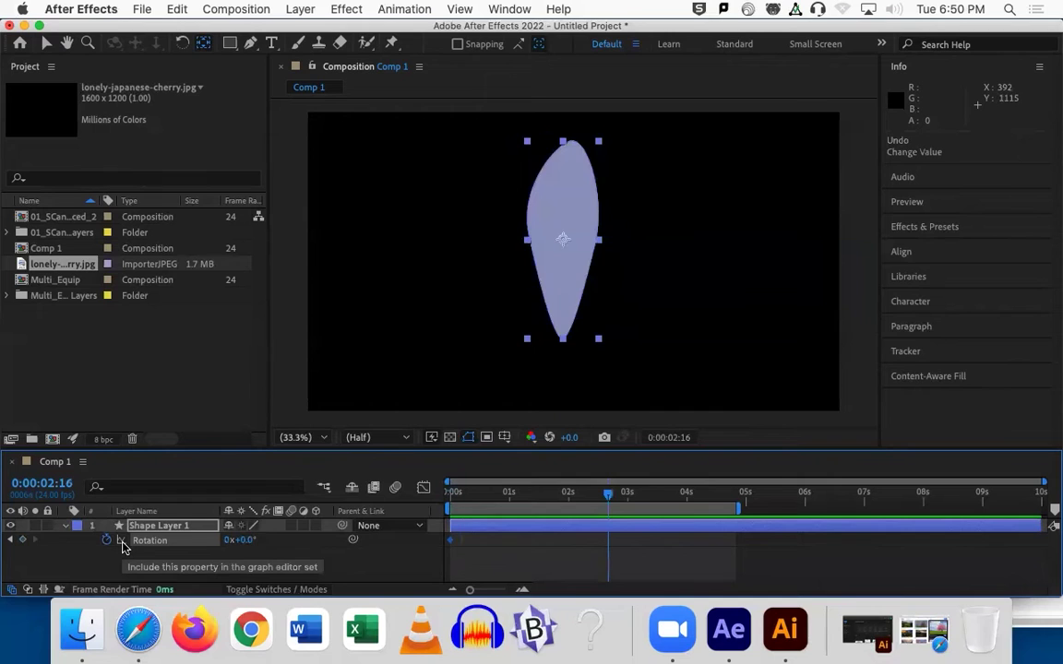
Remove the leaf shape's rotation keyframes and, at time zero, move its anchor point to the pointed bottom tip.
left_click(106, 541)
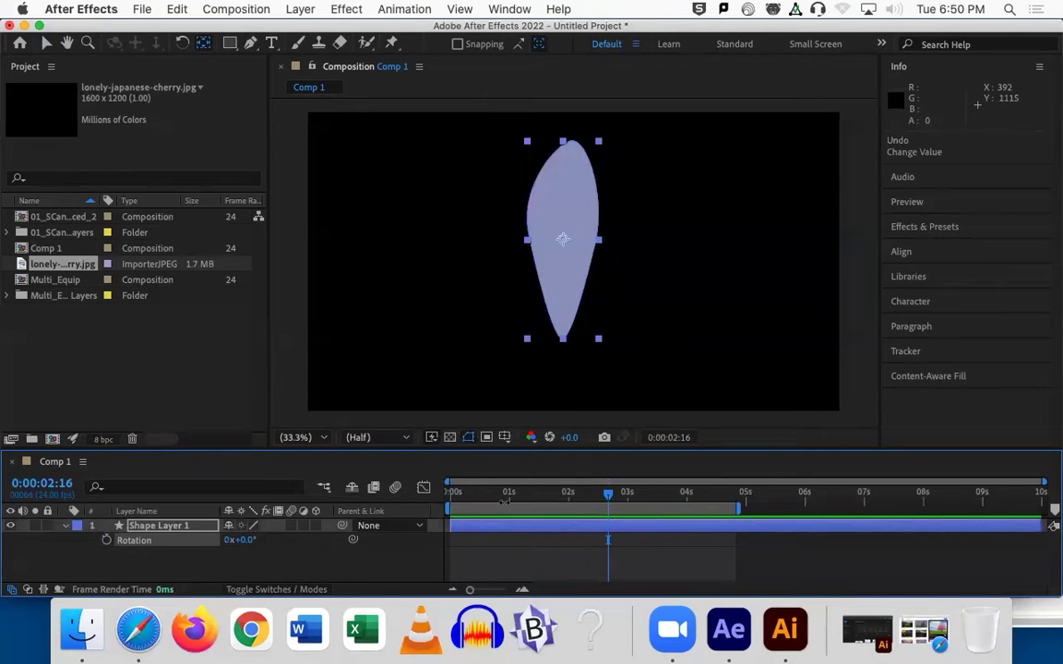
key("Home")
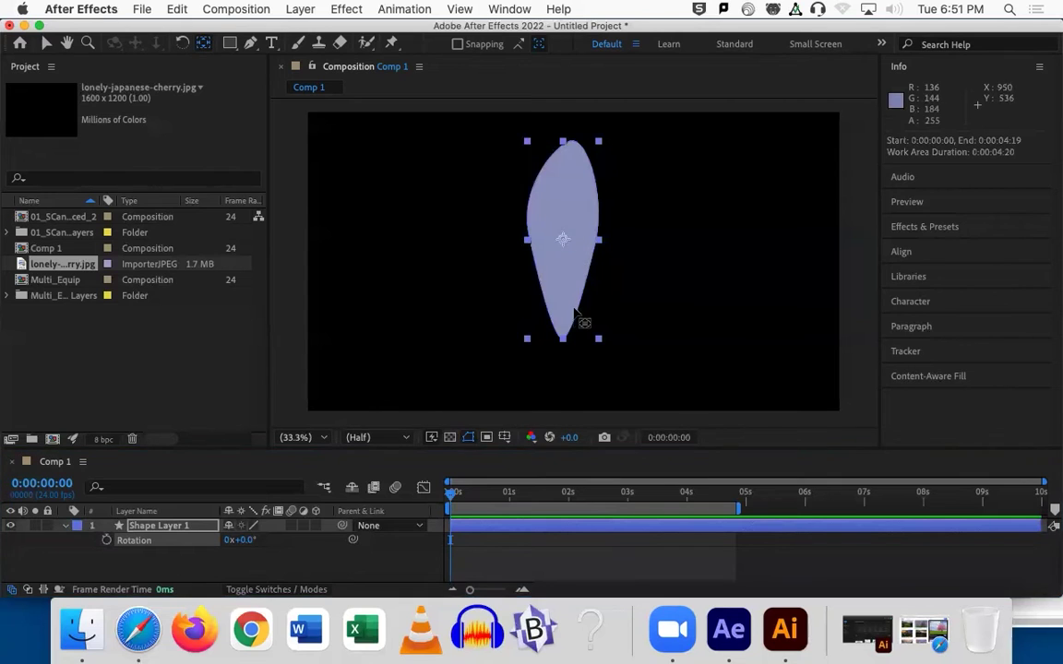
left_click_drag(563, 240, 563, 338)
Try rotating the leaf shape to -97° around its bottom tip and undo the rotation.
left_click_drag(242, 540, 183, 537)
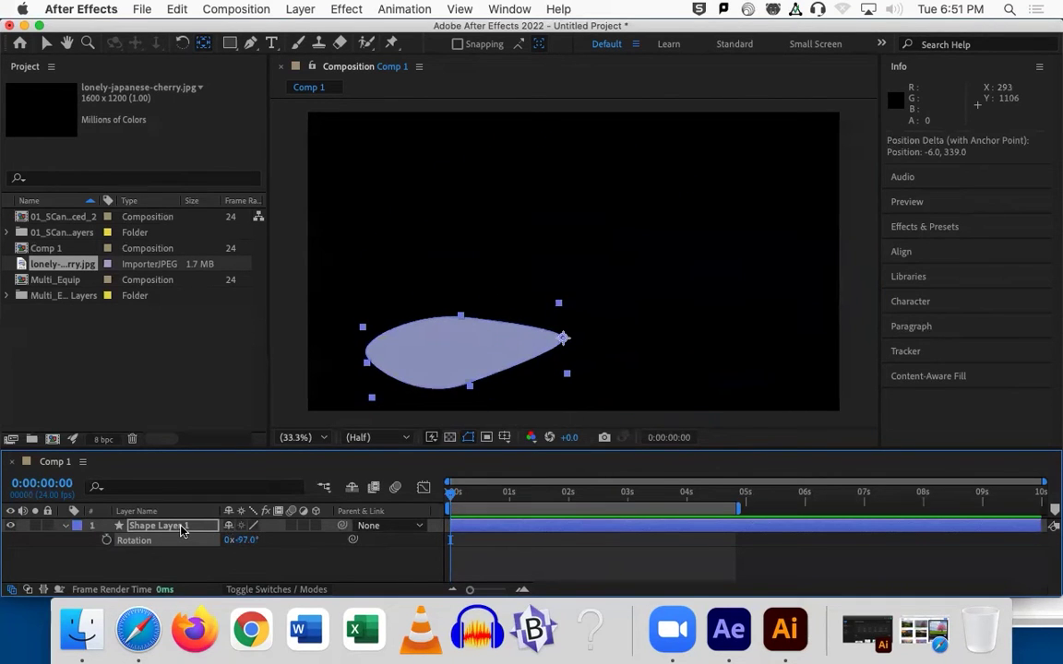
key("super+z")
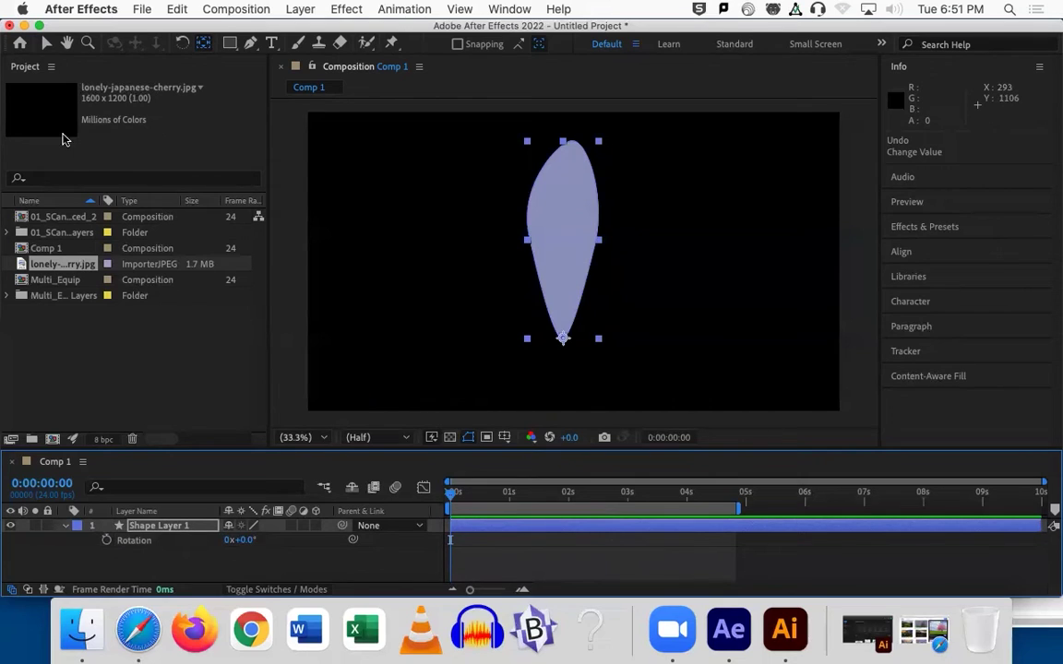
Select the leaf shape with the Selection tool and delete it from the composition.
left_click(46, 43)
left_click(580, 223)
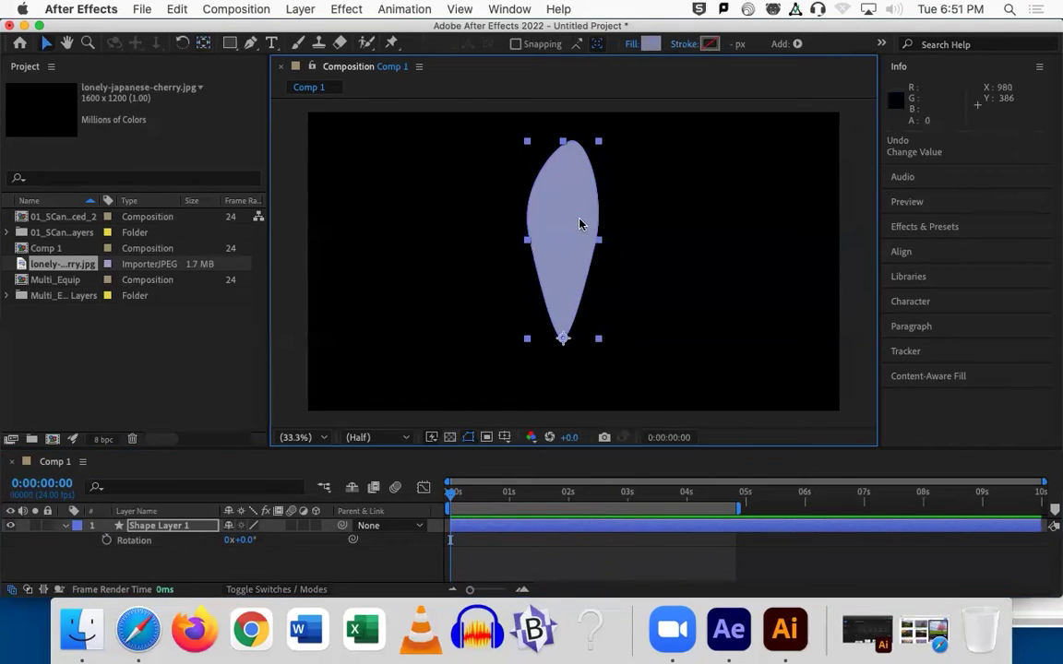
key("Delete")
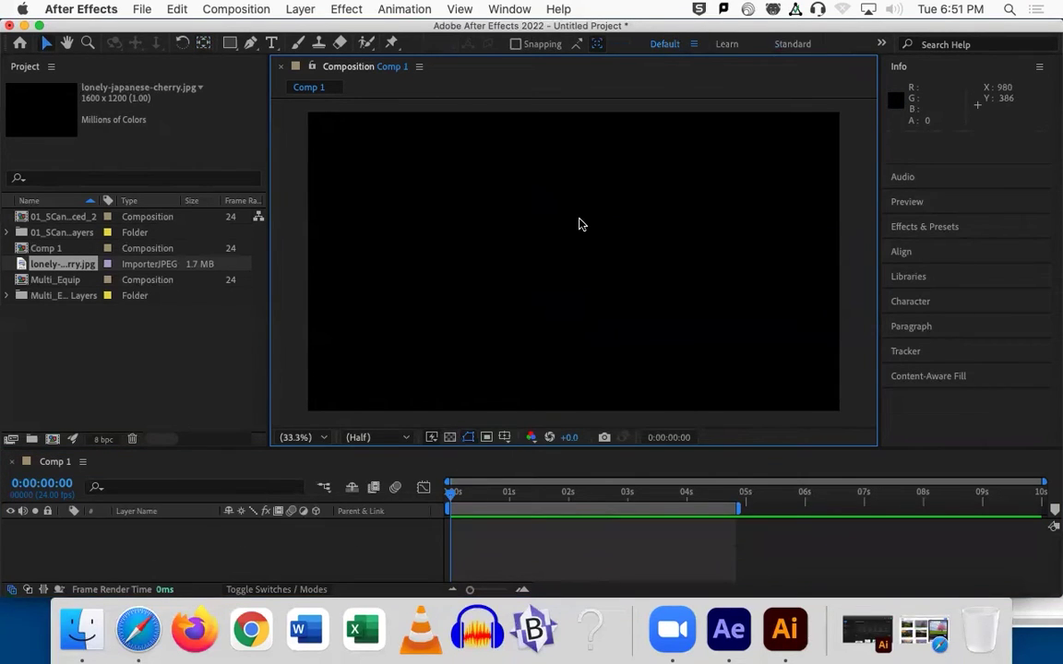
Add a text layer reading HELLO near the middle of the composition.
left_click(274, 43)
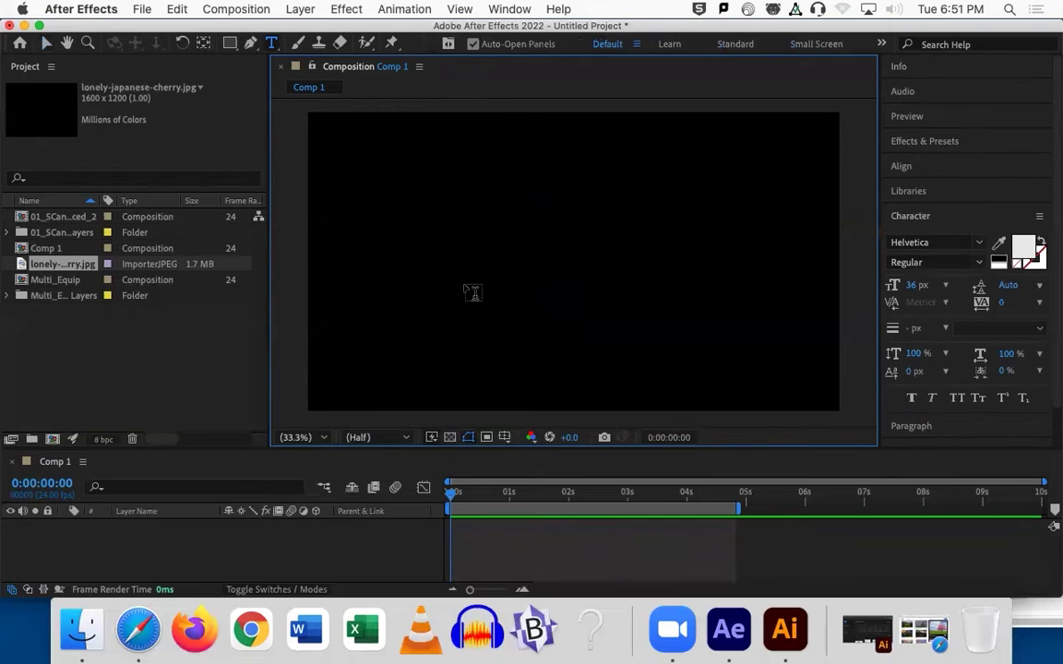
left_click(461, 282)
type("HELLO")
Set all of the HELLO text to a size of 389 px in the Impact font.
key("super+a")
left_click_drag(915, 285, 1053, 275)
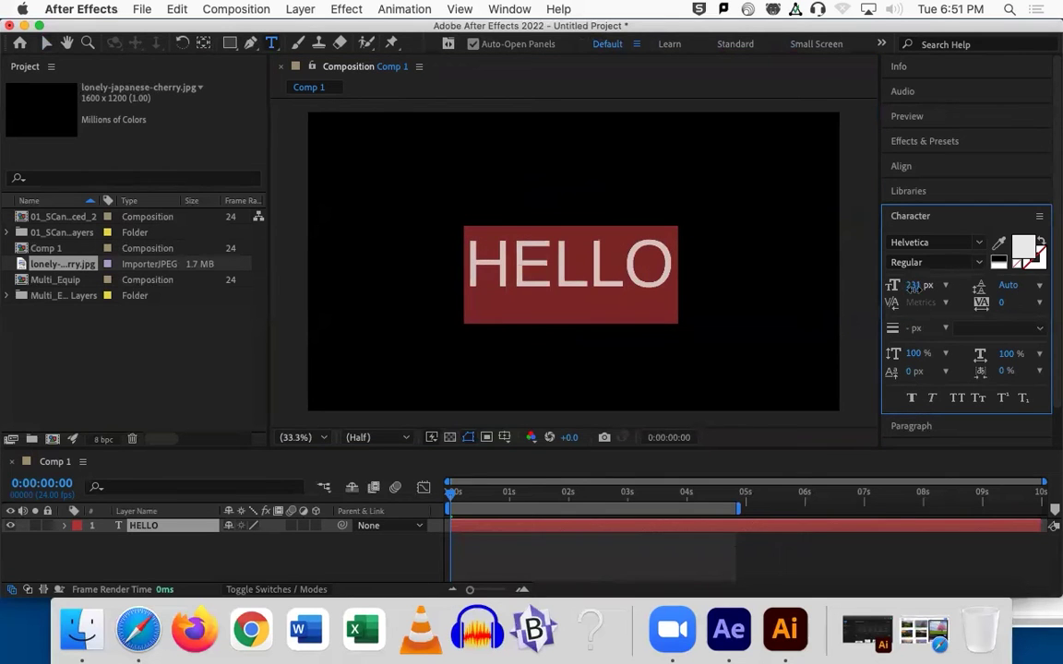
left_click_drag(914, 287, 1035, 281)
left_click(981, 244)
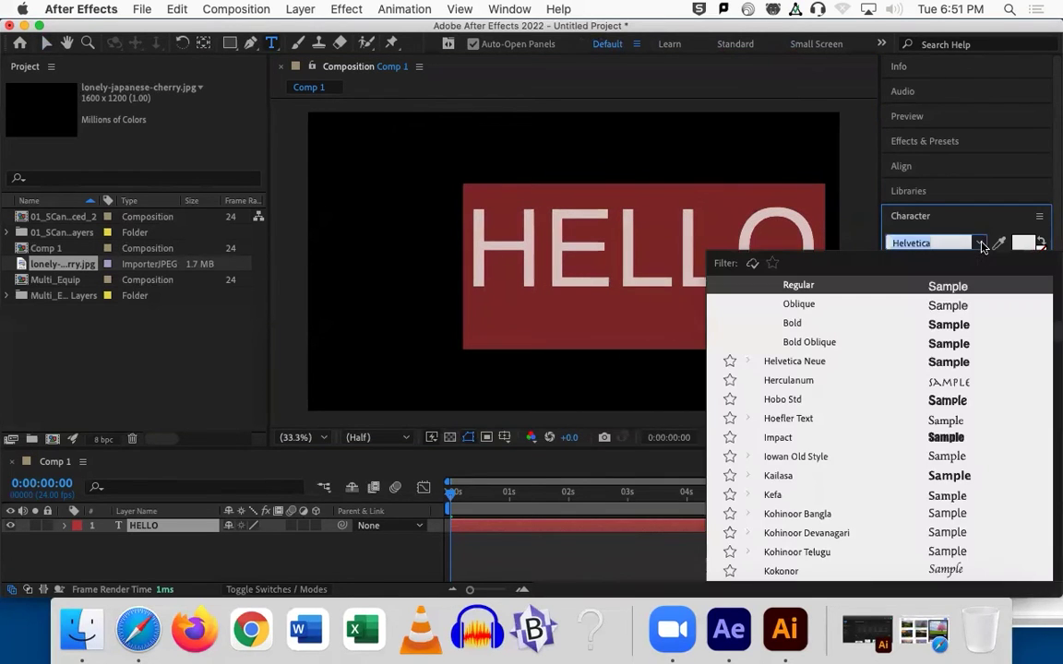
left_click(956, 439)
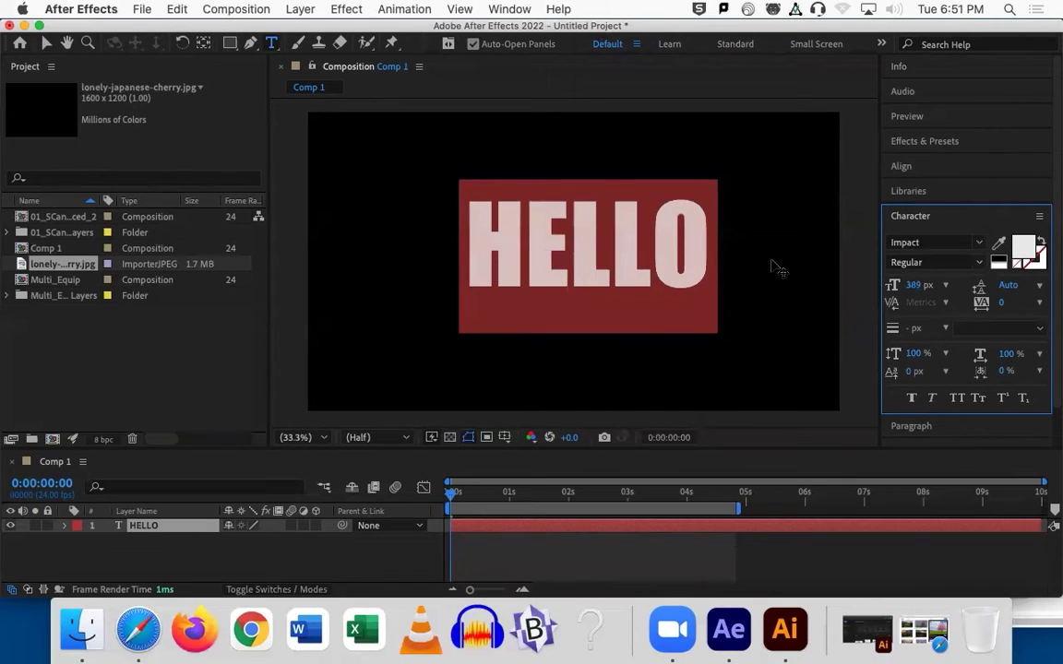
Move the HELLO text slightly left and down so it sits near the center of the composition.
left_click(45, 43)
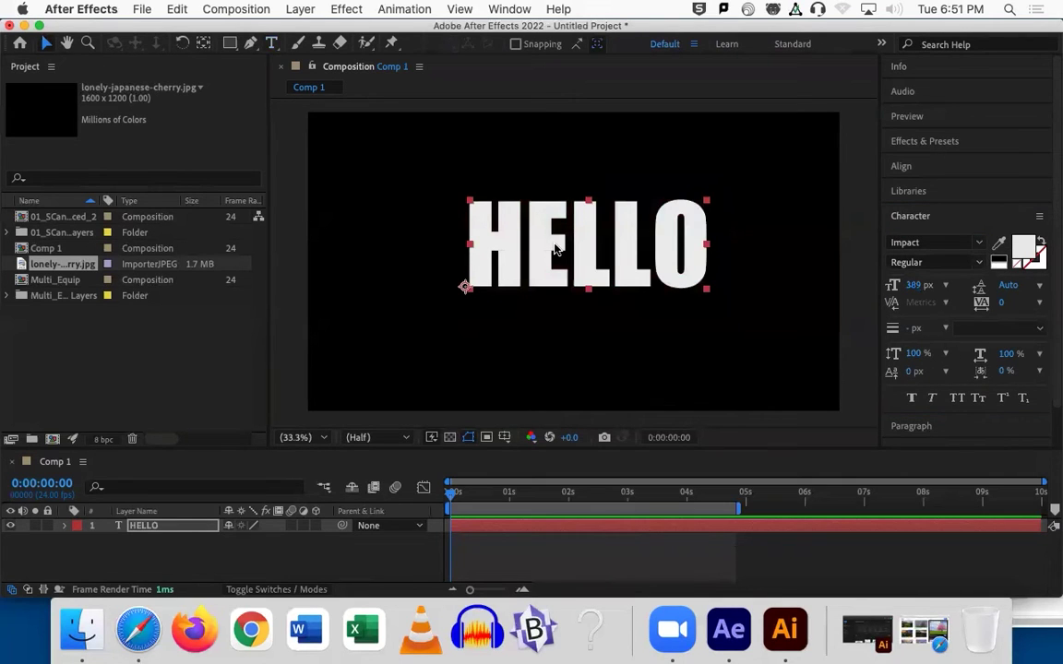
left_click_drag(555, 249, 526, 255)
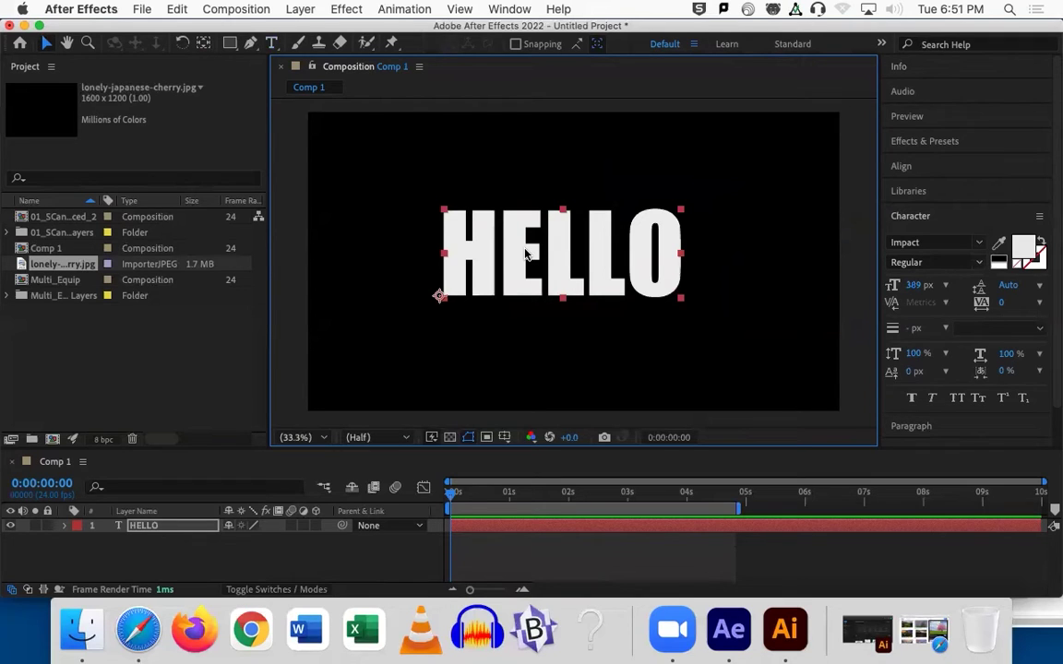
scroll(583, 237, "up", 3)
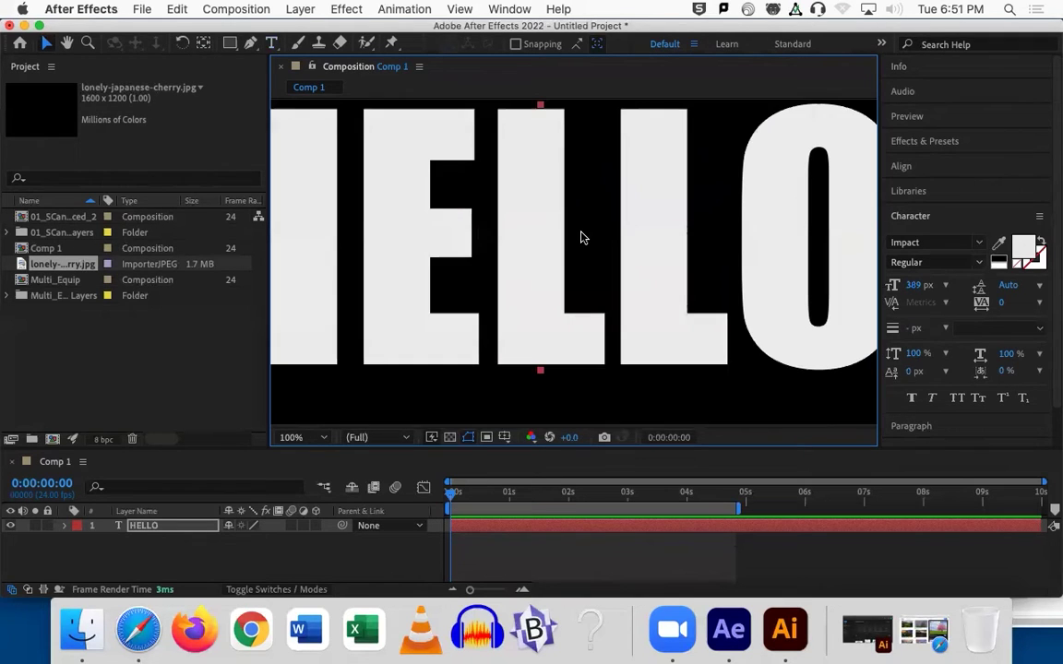
scroll(581, 236, "down", 3)
scroll(581, 237, "down", 1)
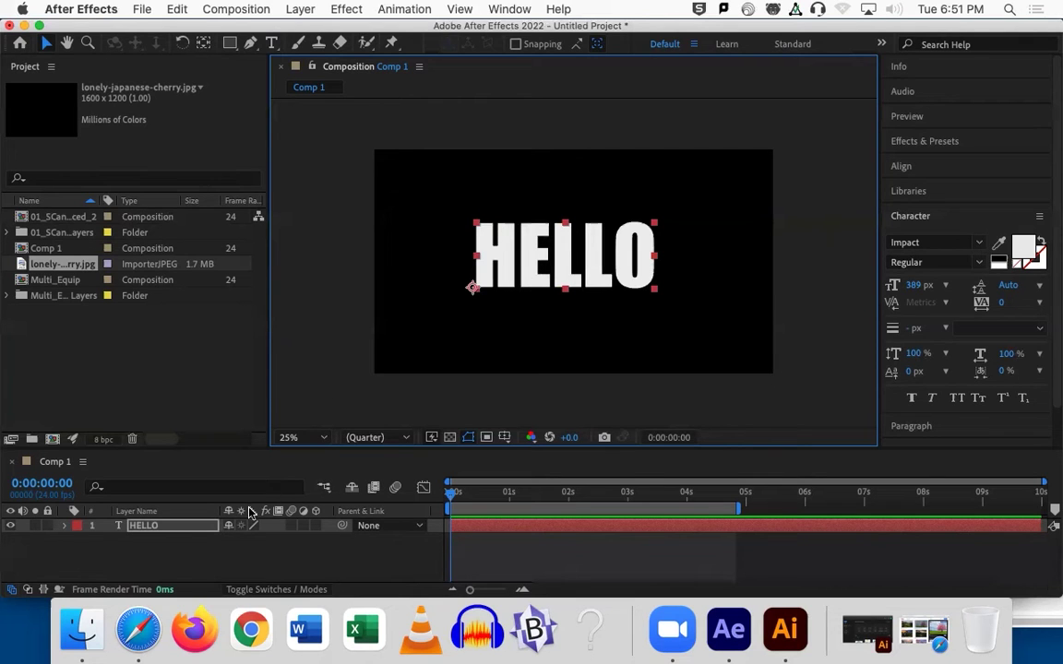
Make the HELLO layer 3D and show its orientation and rotation properties in an enlarged timeline.
left_click(266, 590)
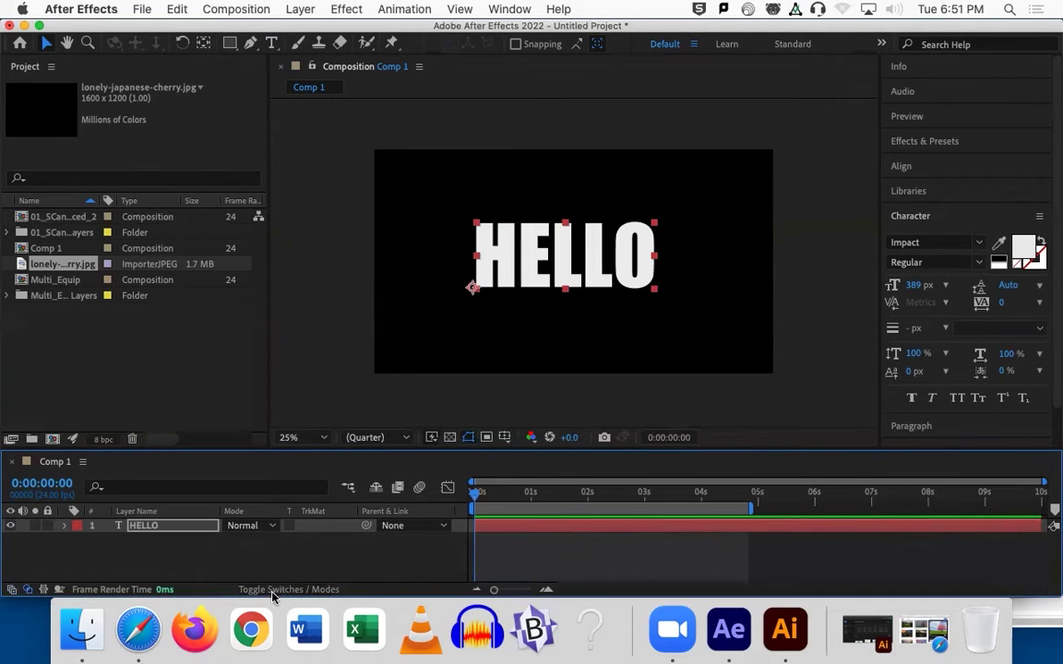
left_click(295, 591)
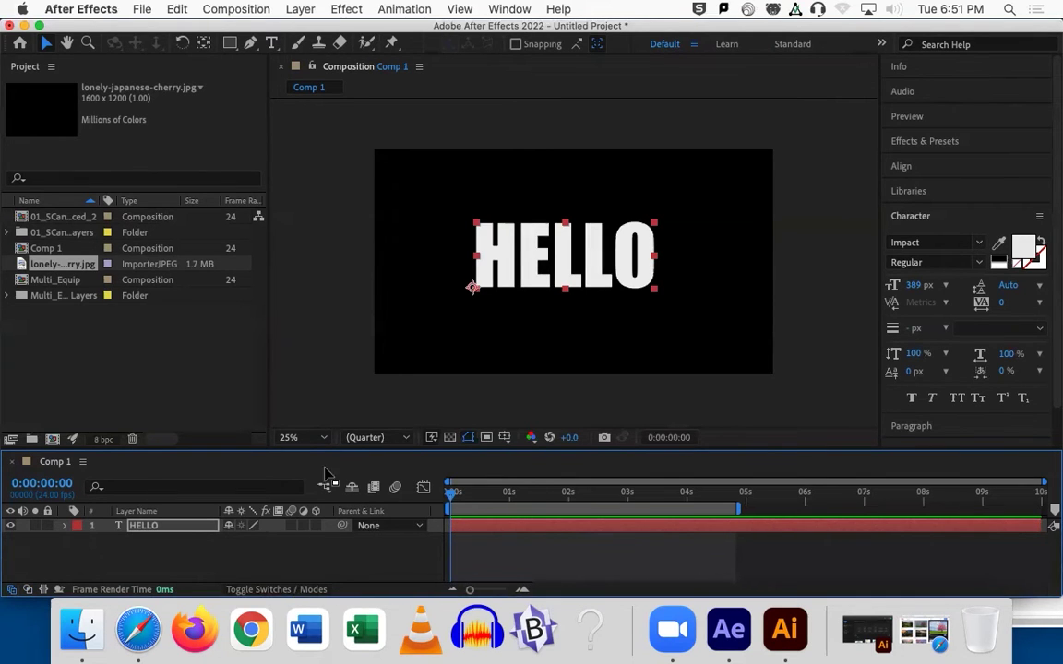
left_click(317, 526)
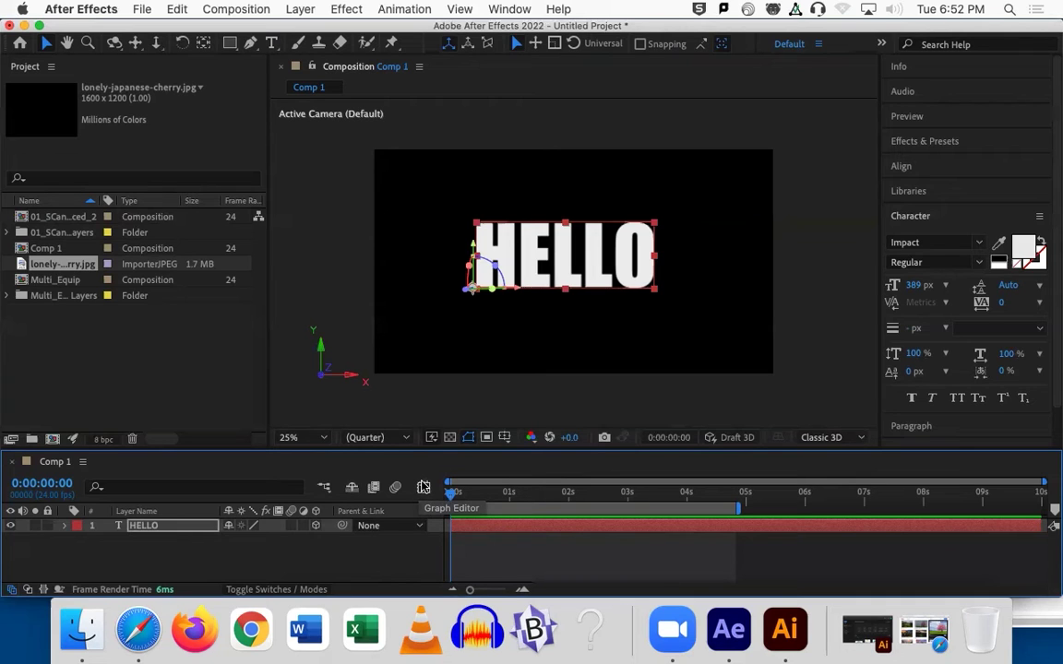
key("r")
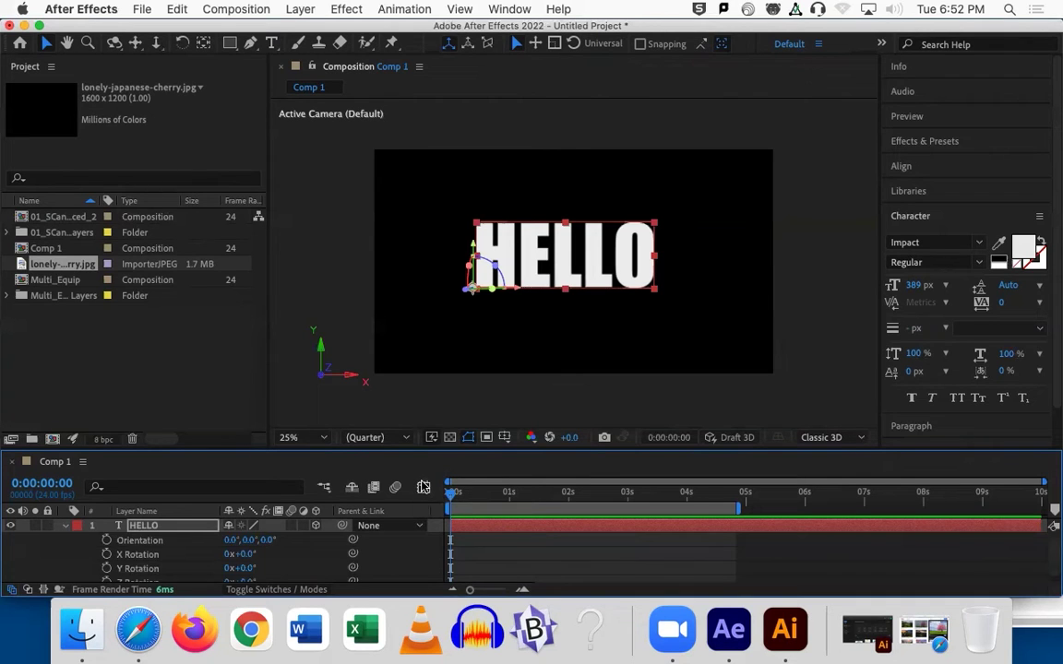
left_click_drag(208, 444, 203, 392)
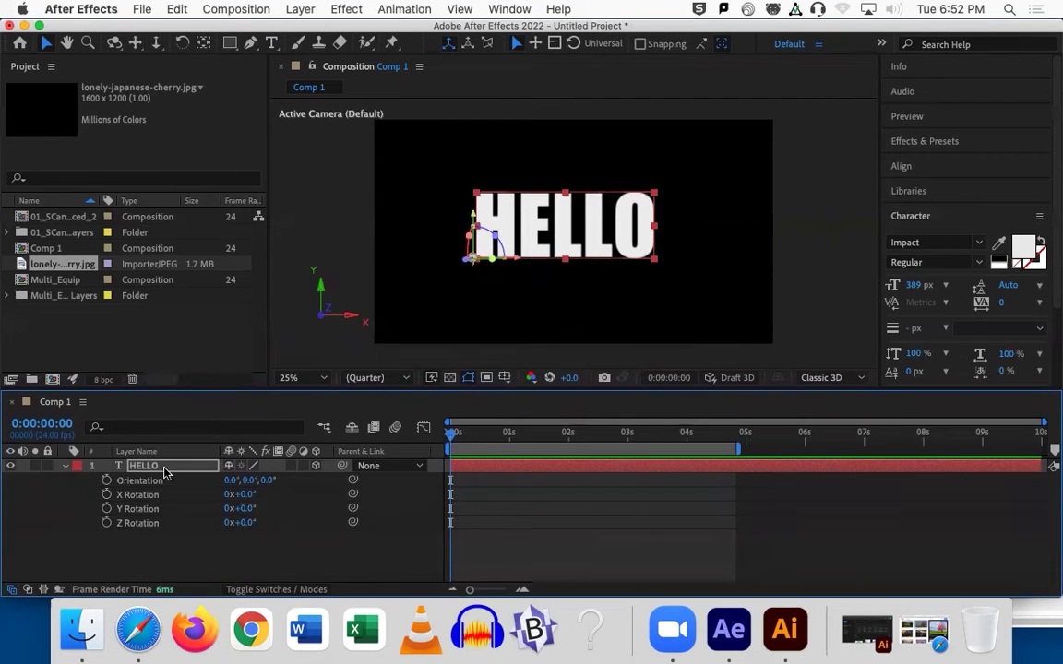
Turn the HELLO layer's 3D off and back on, try changing its X rotation, and undo the rotation changes.
left_click(316, 468)
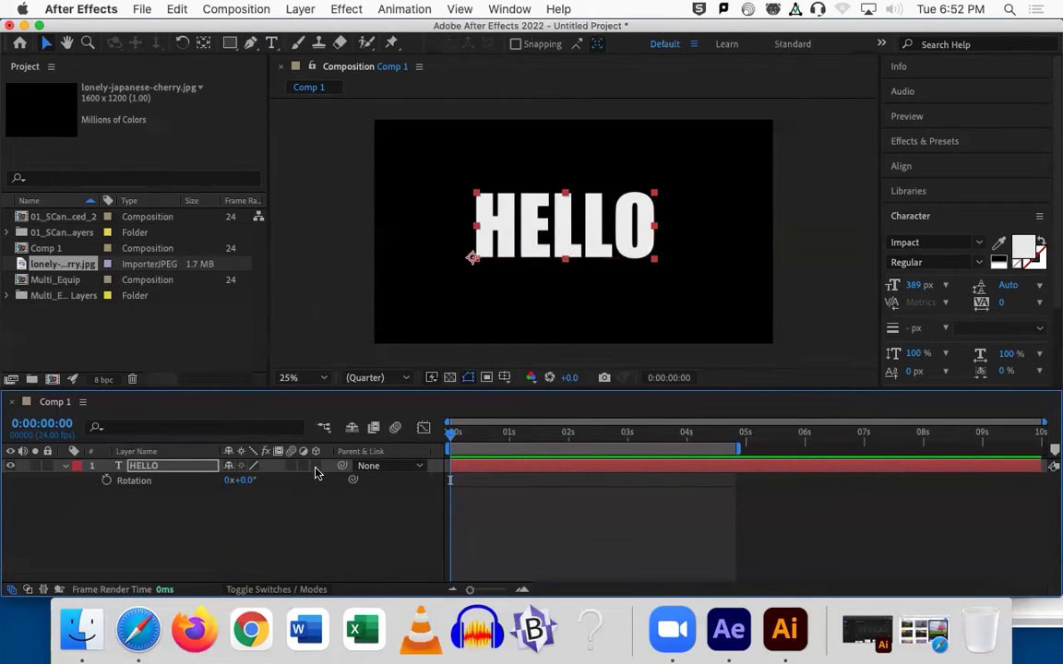
left_click(316, 468)
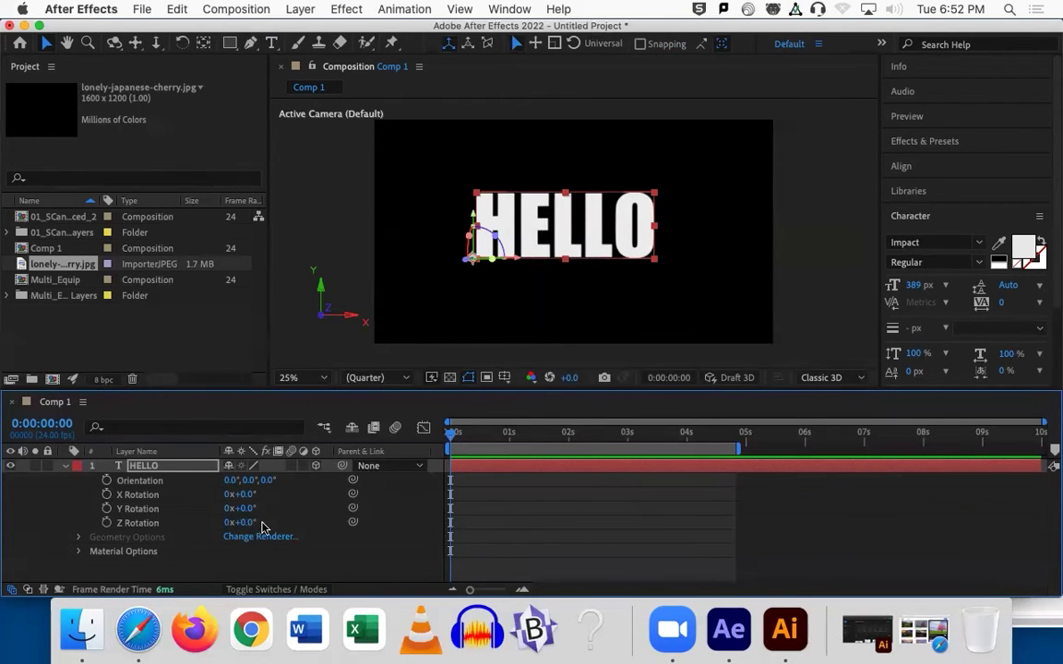
mouse_move(250, 494)
left_mouse_down()
mouse_move(300, 495)
mouse_move(260, 509)
mouse_move(309, 508)
mouse_move(194, 507)
mouse_move(238, 527)
mouse_move(263, 509)
mouse_move(304, 509)
mouse_move(260, 514)
mouse_move(269, 496)
mouse_move(295, 496)
mouse_move(249, 498)
mouse_move(260, 507)
left_mouse_up()
key("super+z")
key("super+z")
key("Return")
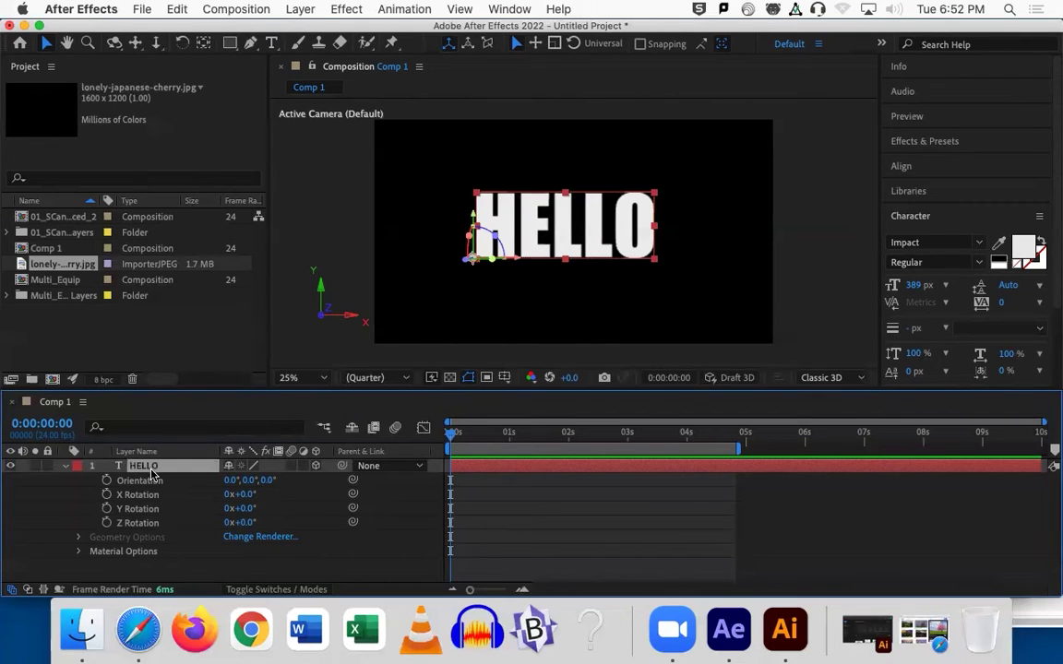
Show the HELLO layer's position, turn its 3D off, and set the position to 487, 599.
key("p")
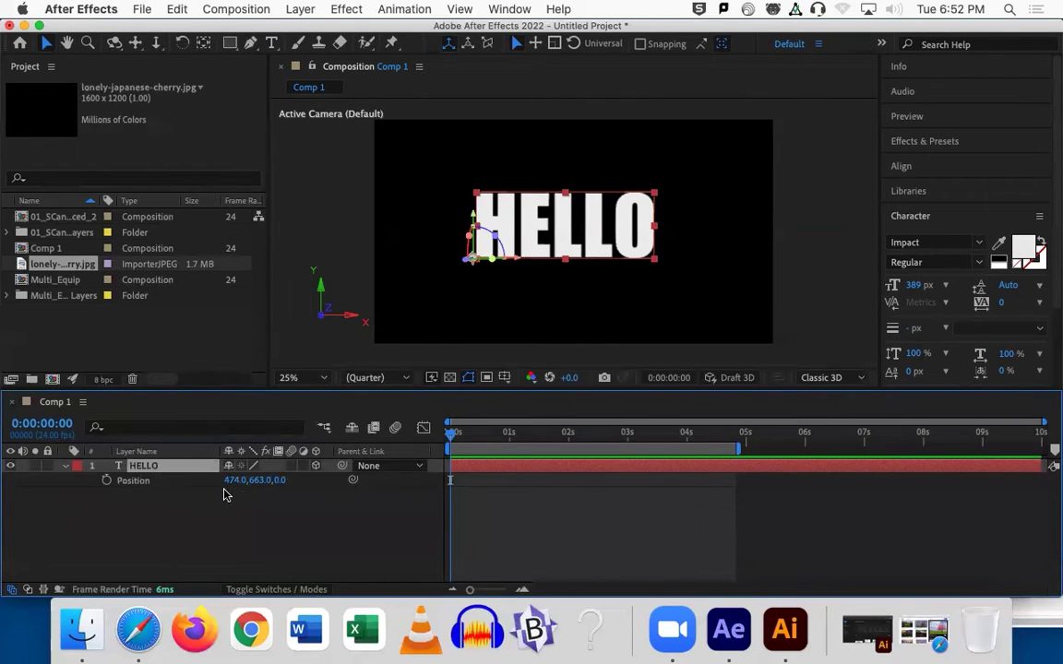
mouse_move(231, 487)
left_mouse_down()
mouse_move(344, 509)
mouse_move(230, 484)
left_mouse_up()
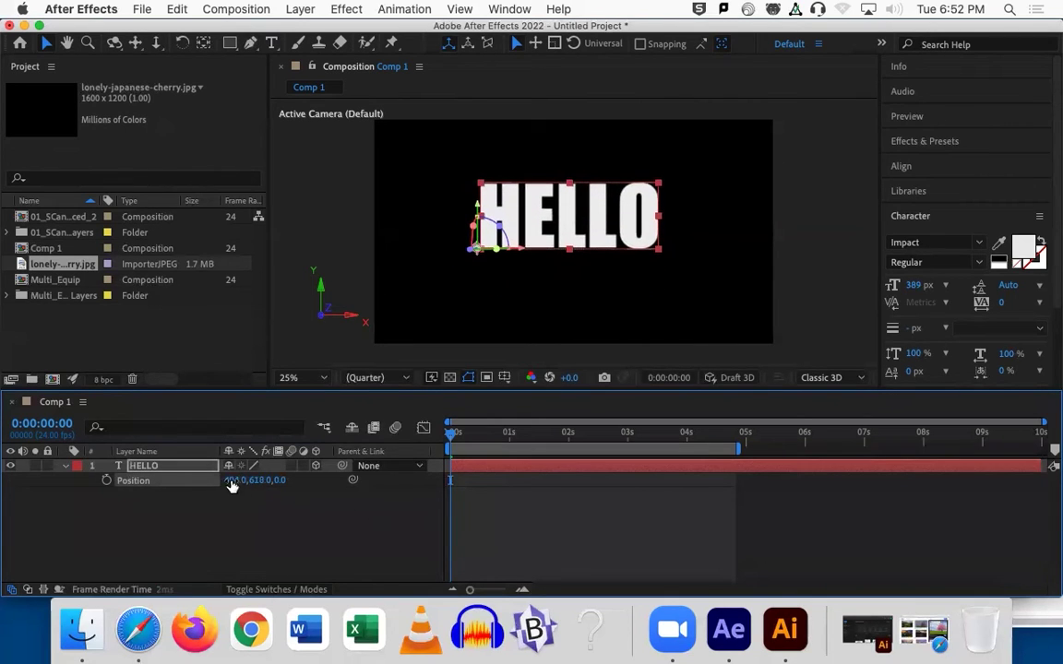
left_click(315, 465)
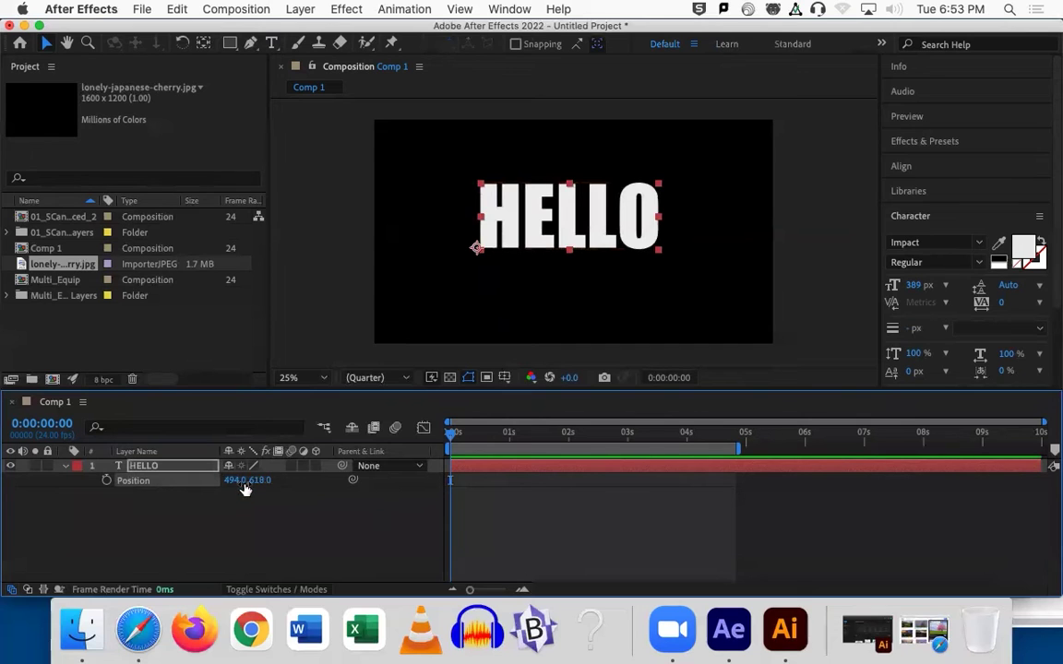
left_click_drag(237, 482, 243, 481)
Make the HELLO layer 3D again and set its Z position to -465.
left_click(316, 465)
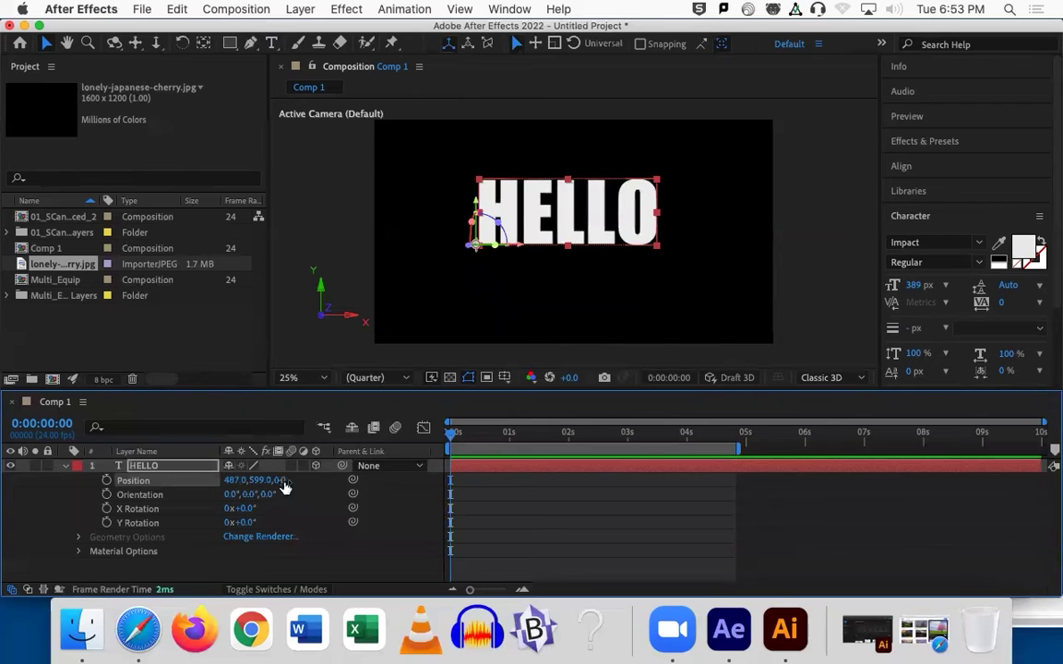
left_click_drag(278, 487, 486, 513)
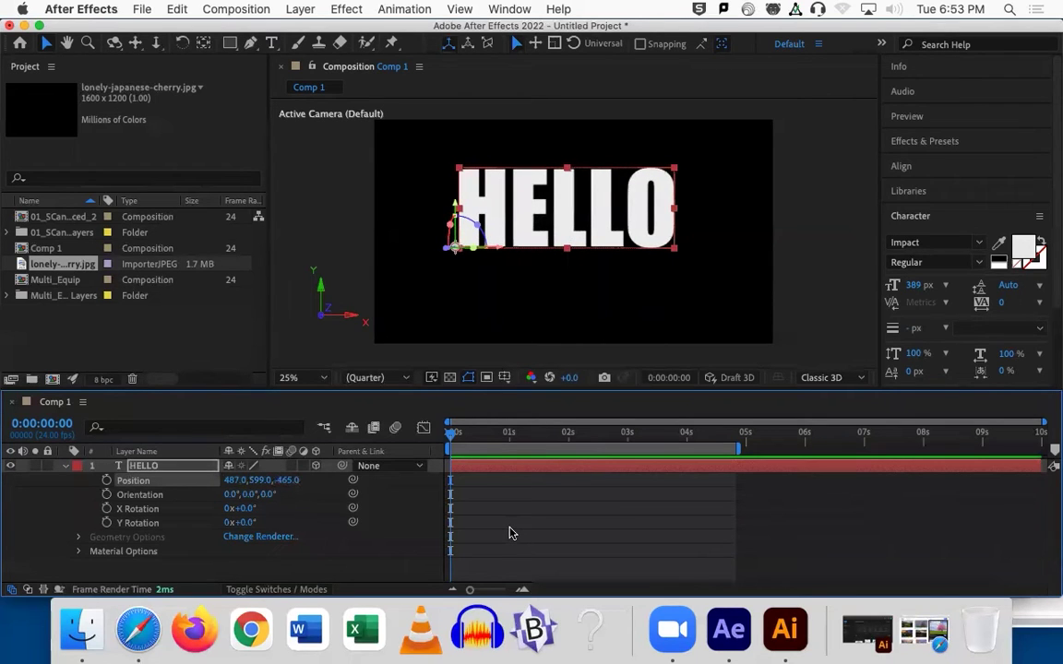
Delete the HELLO text layer from the composition.
left_click(146, 467)
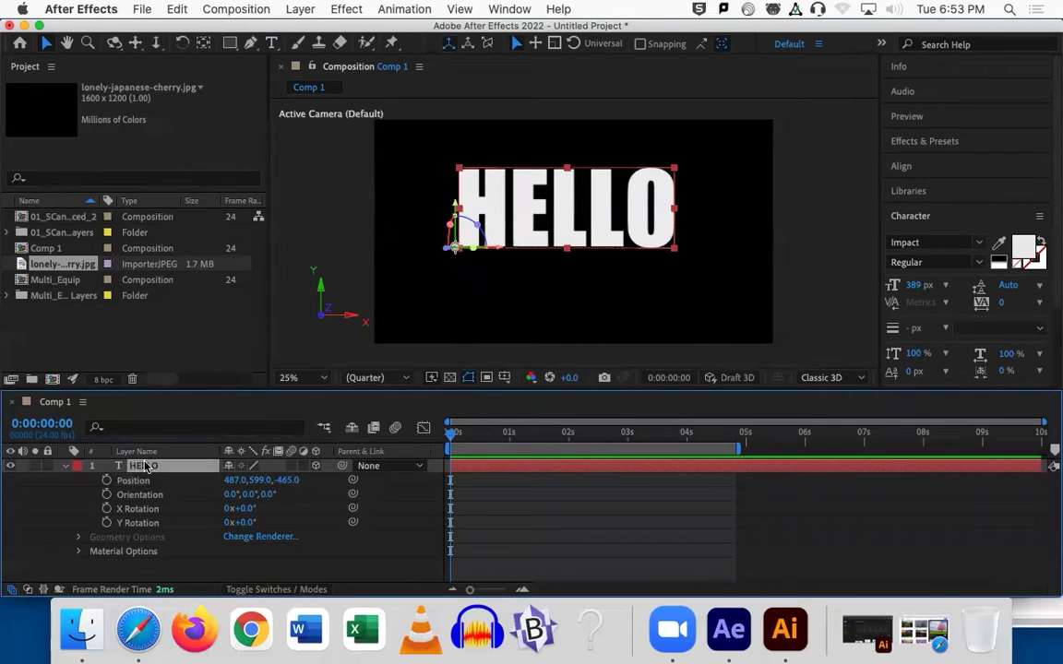
key("Delete")
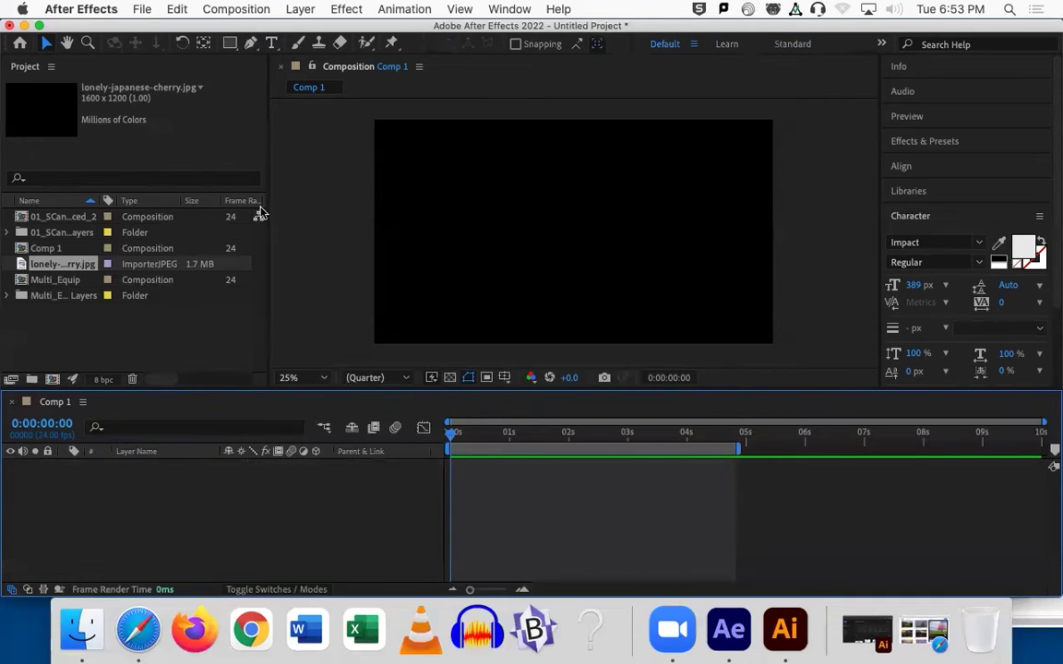
Choose the Star tool with a bright yellow fill and draw a five-pointed star near the composition's center.
left_click_drag(231, 46, 276, 112)
left_click(518, 44)
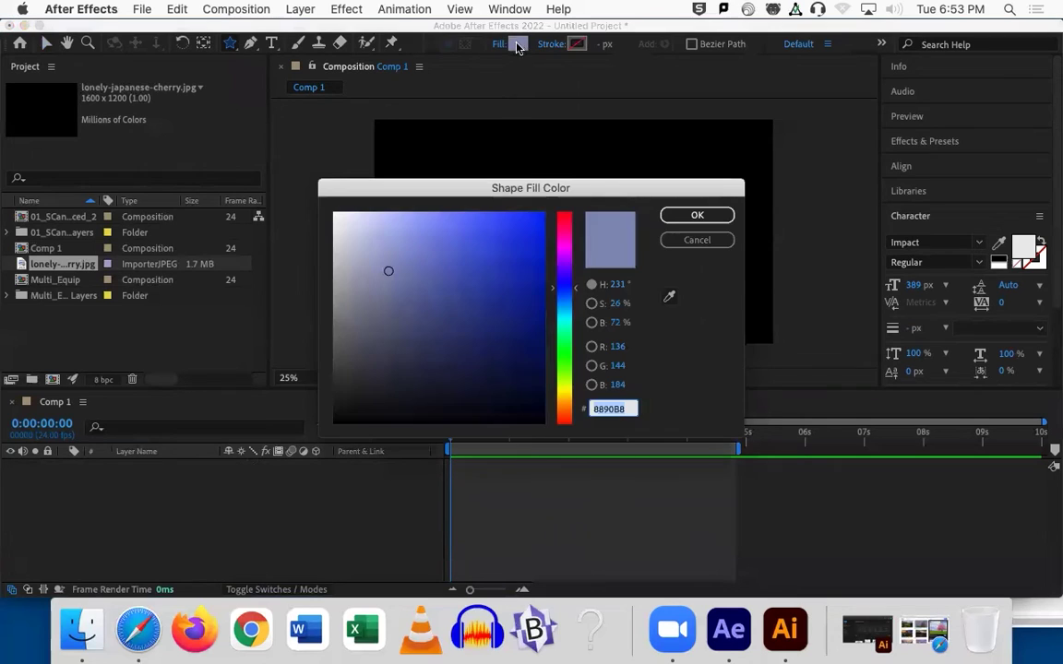
left_click_drag(554, 273, 554, 385)
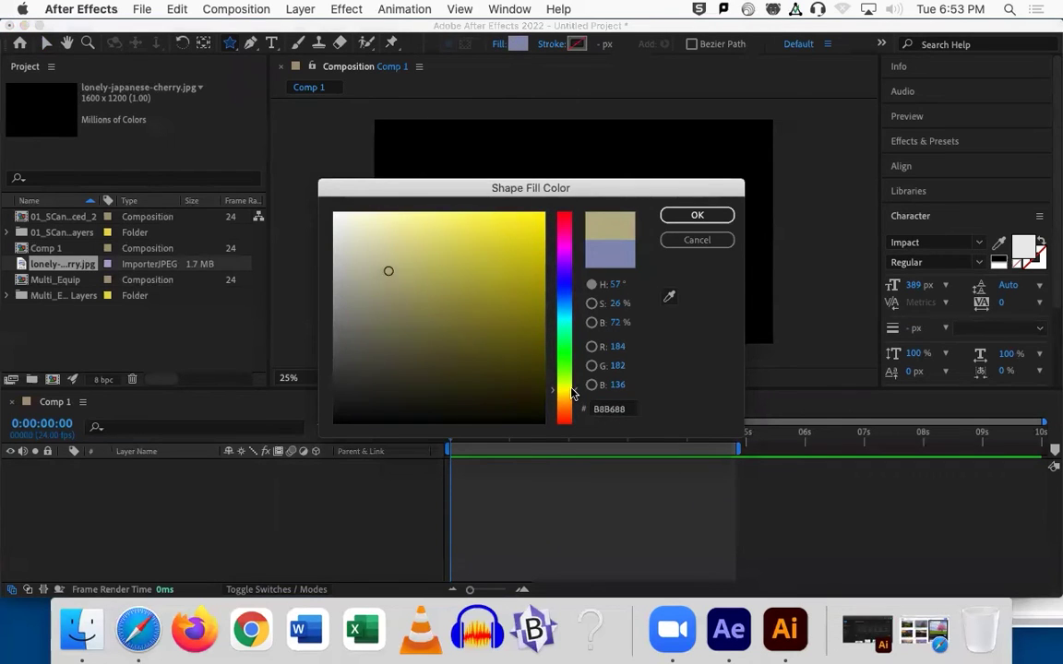
mouse_move(540, 260)
left_mouse_down()
mouse_move(545, 212)
mouse_move(572, 198)
mouse_move(572, 177)
left_mouse_up()
left_click(696, 217)
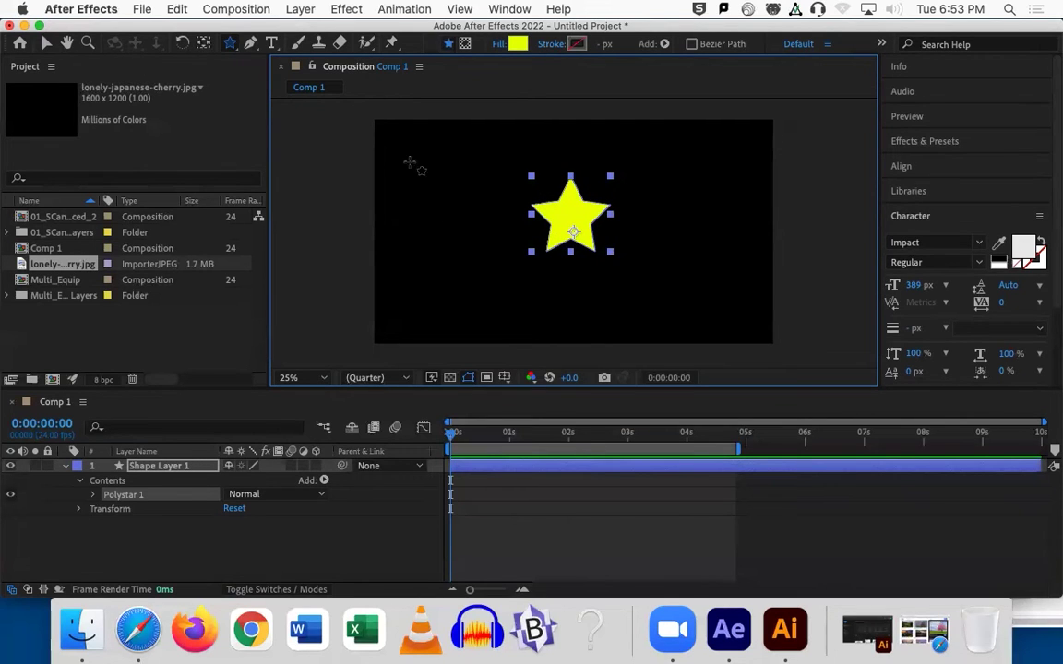
Center the anchor point on the yellow star and show the layer's position property.
left_click(203, 44)
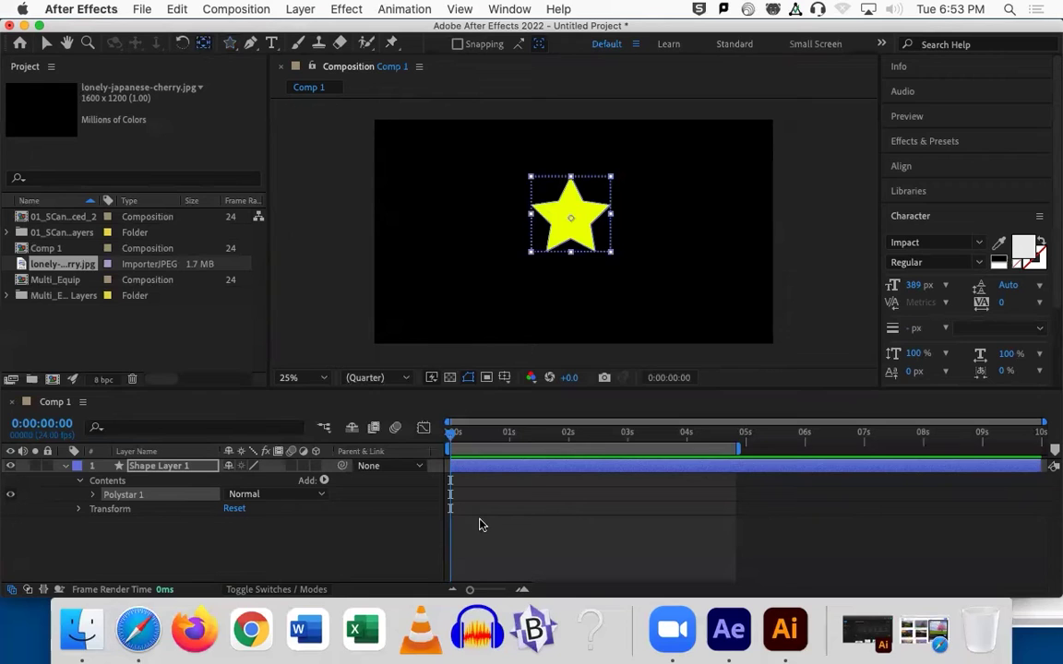
left_click(479, 525)
left_click(517, 466)
left_click(573, 218)
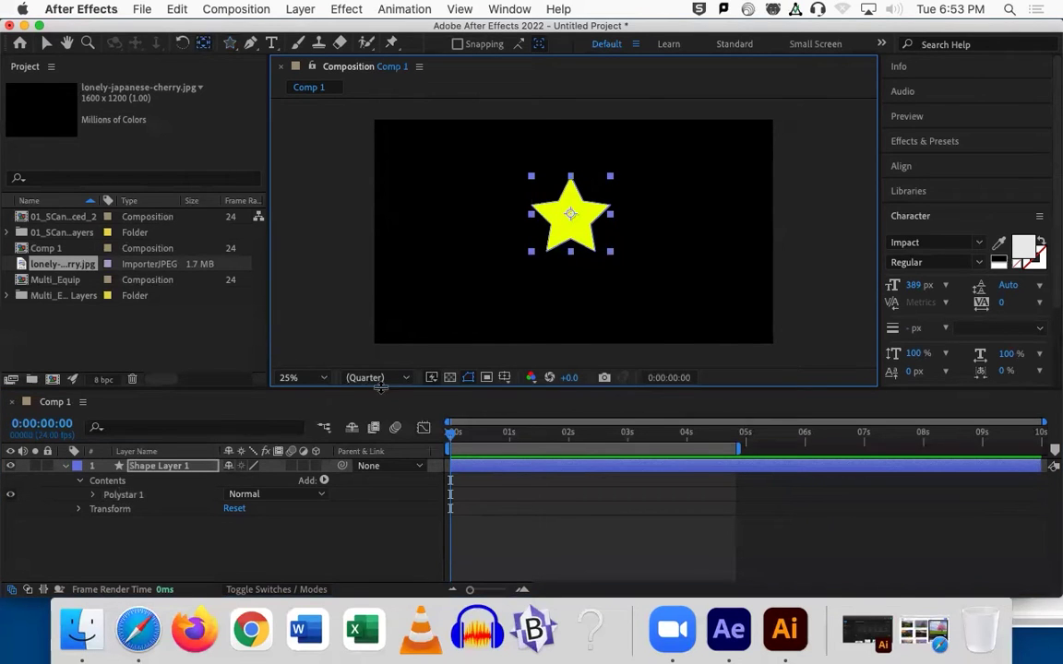
key("p")
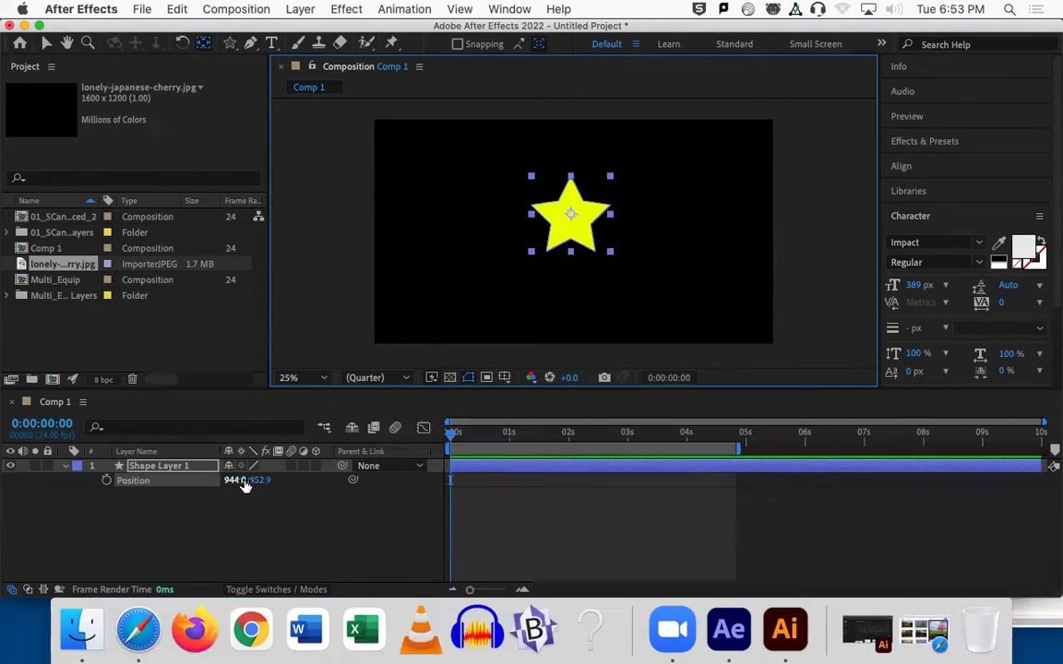
Make the star layer 3D, keyframe its position at 0 seconds, and move it to about 352, 637 at 0:00:00:17.
left_click(315, 467)
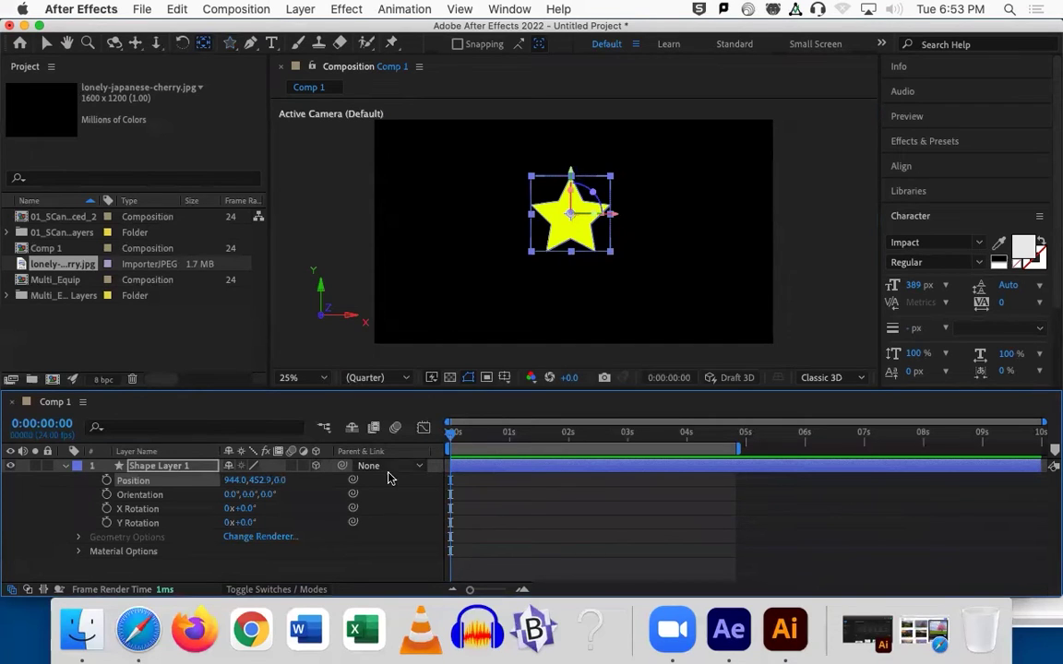
left_click(106, 482)
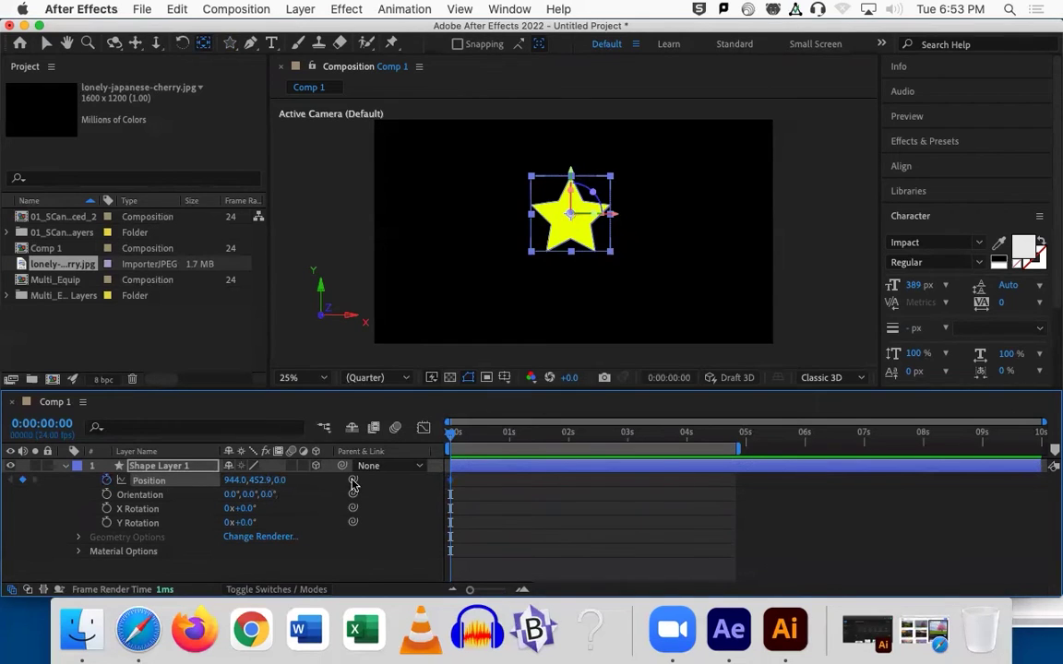
left_click_drag(455, 444, 491, 435)
left_click(46, 43)
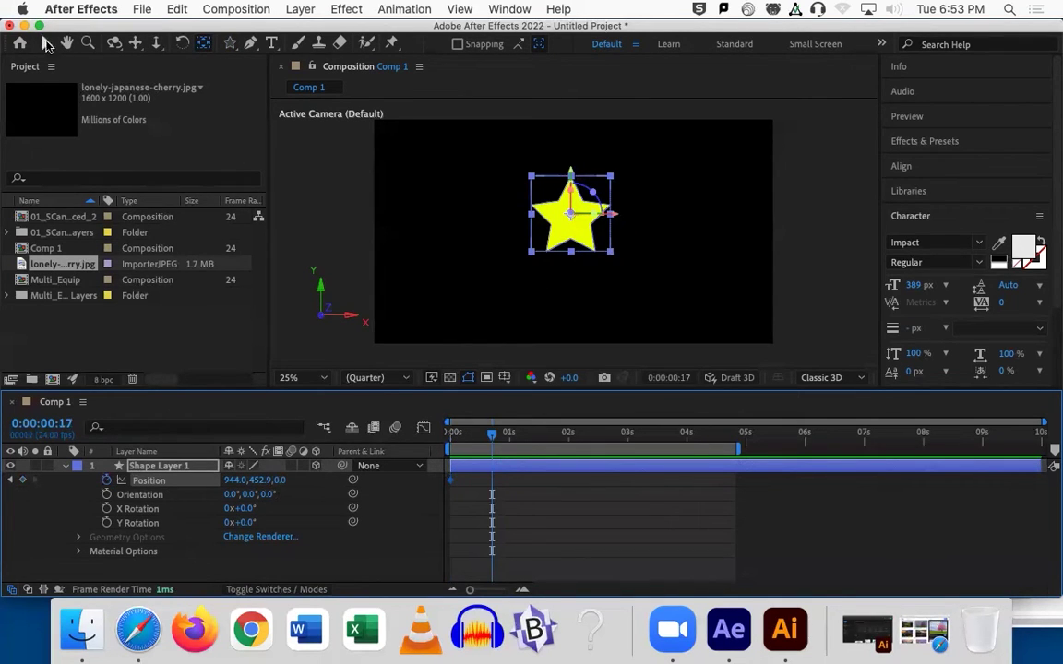
left_click_drag(555, 238, 432, 274)
Keyframe the star at about 1032, 853 at 0:00:02:10, upper right just before 4 seconds, and about 684, 269 at 0:00:04:15.
left_click(514, 434)
left_click_drag(552, 434, 594, 431)
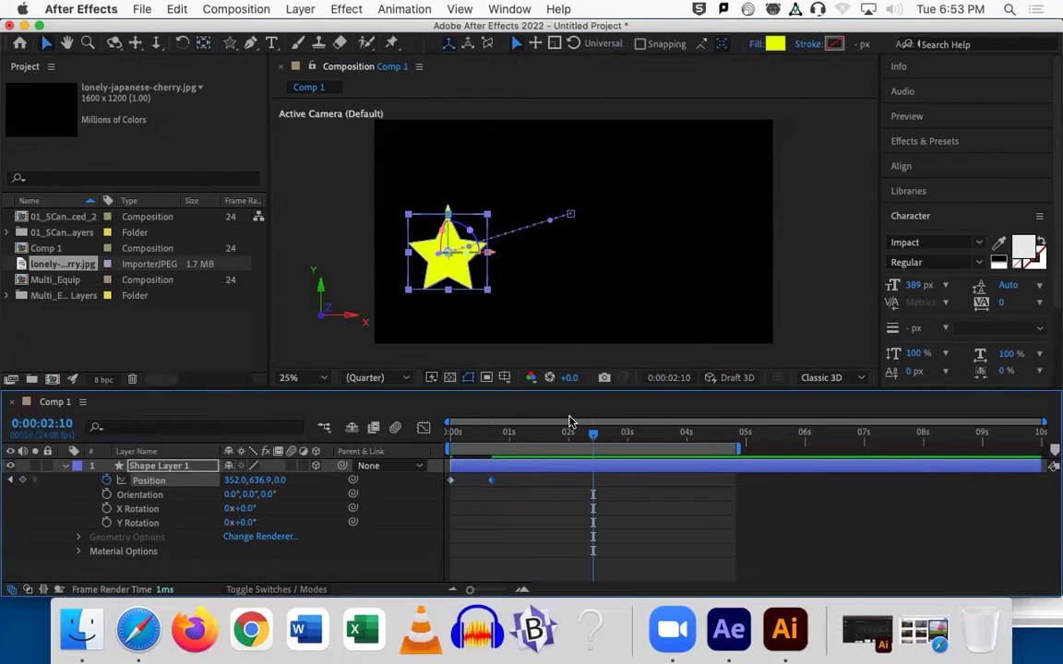
left_click_drag(464, 279, 605, 323)
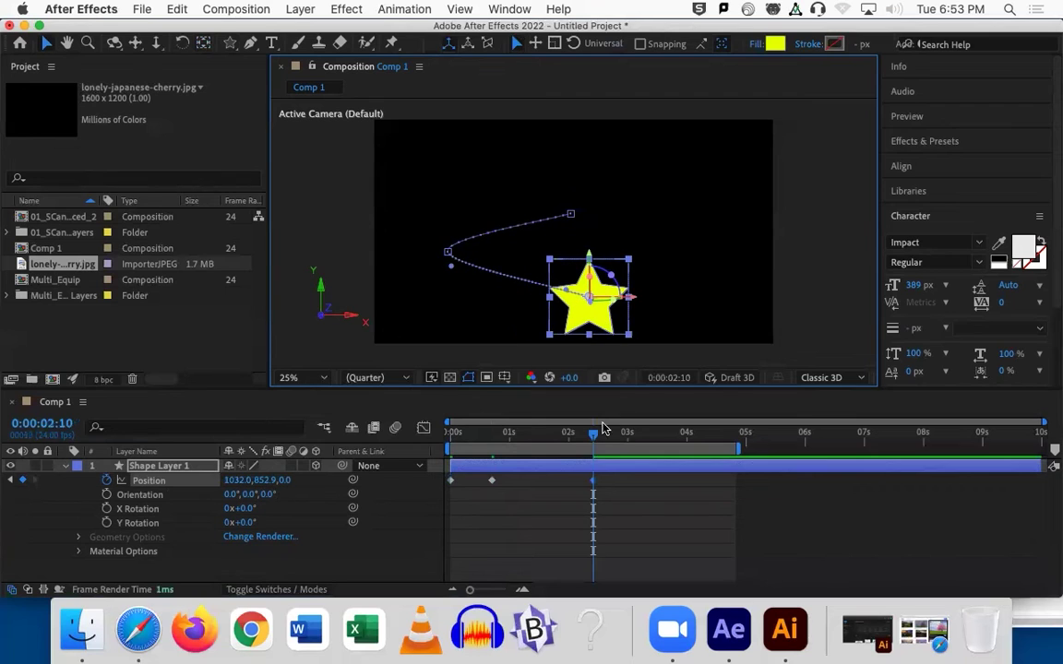
left_click_drag(597, 436, 678, 434)
left_click_drag(607, 322, 709, 202)
left_click(685, 441)
left_click_drag(685, 441, 723, 436)
left_click_drag(687, 179, 517, 175)
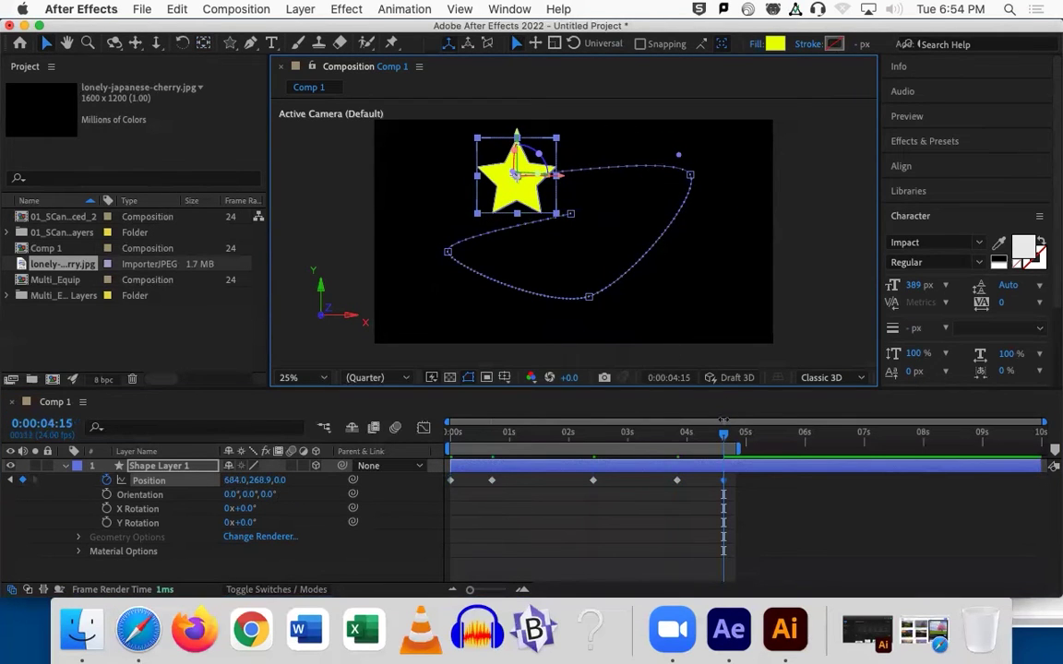
Raise the star's Z position at 0 seconds to push it far back in depth.
left_click_drag(724, 421, 448, 430)
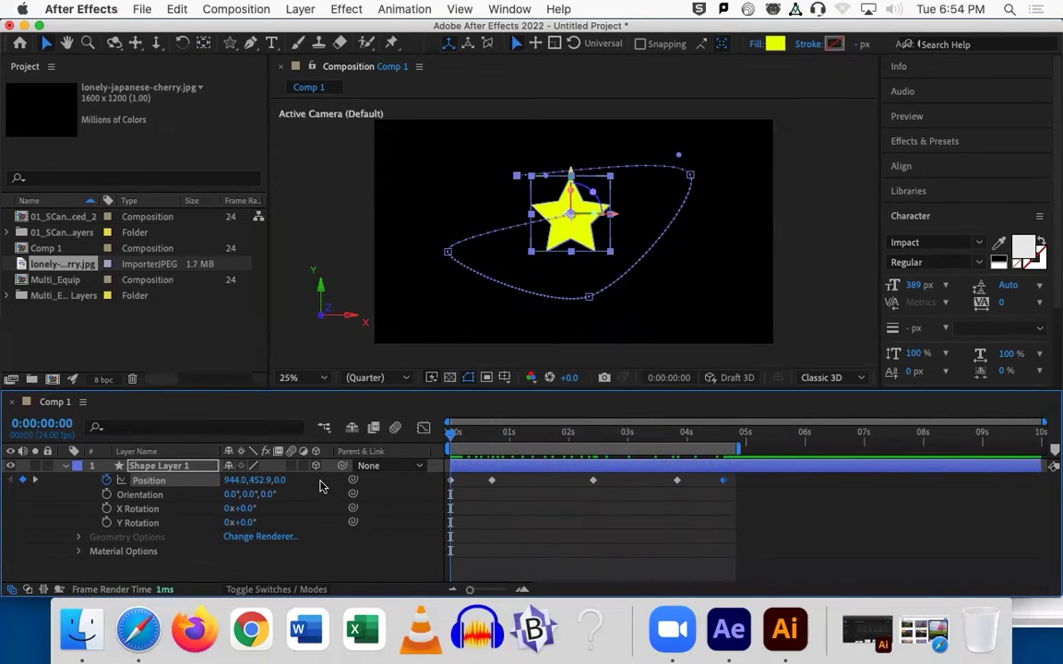
left_click_drag(278, 486, 388, 493)
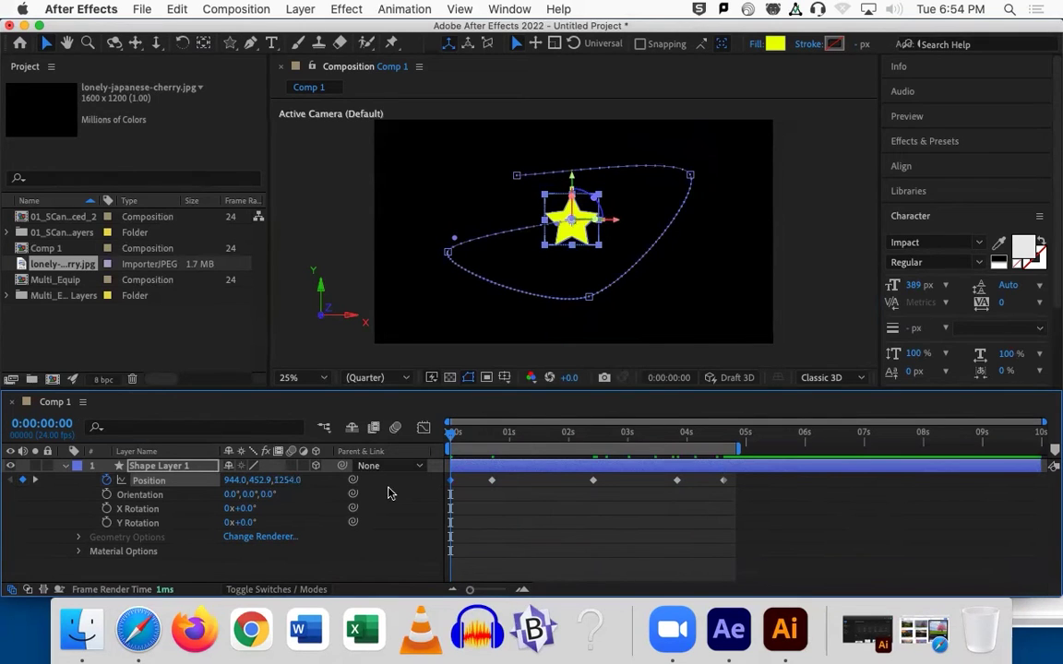
left_click_drag(288, 486, 711, 512)
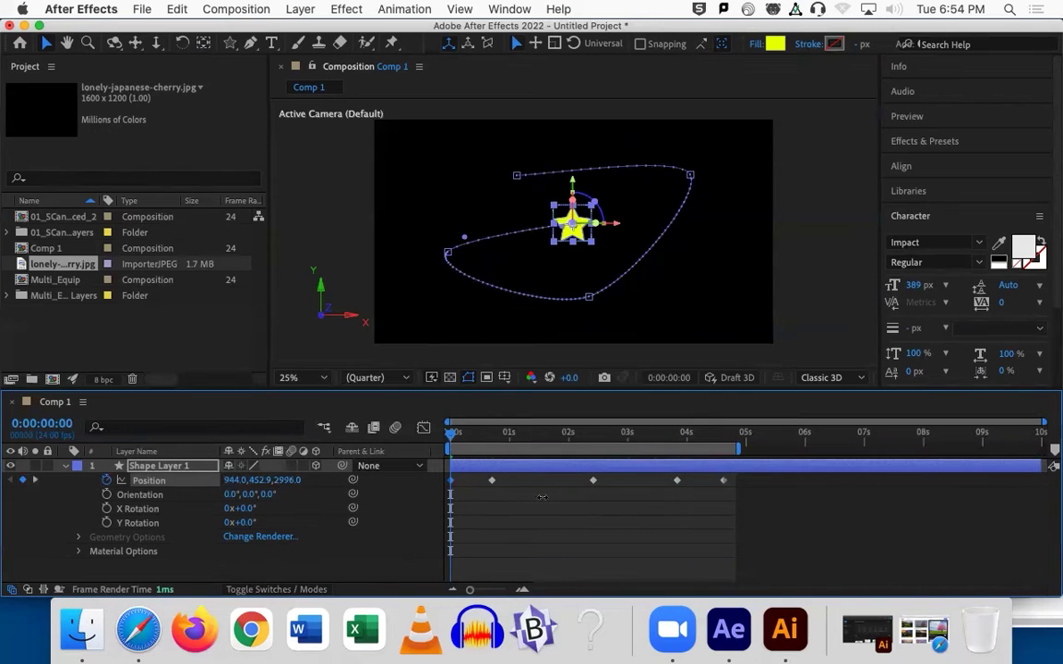
Vary the star's Z position along the motion path, bringing it forward at 0:00:02:10 and setting 1478 at 0:00:04:15.
left_click_drag(451, 433, 593, 442)
left_click_drag(304, 480, 175, 406)
left_click_drag(299, 487, 350, 454)
left_click_drag(291, 481, 725, 446)
left_click_drag(277, 481, 778, 493)
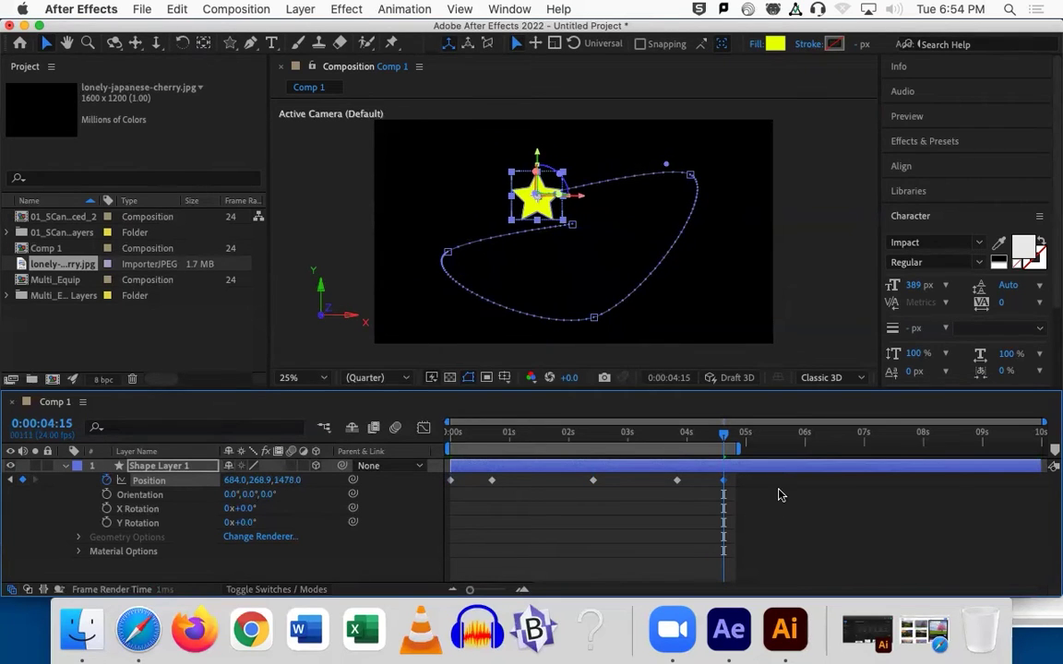
left_click_drag(725, 441, 490, 431)
Add a camera layer with the default settings and scrub the star animation to 0:00:02:20.
left_click(302, 8)
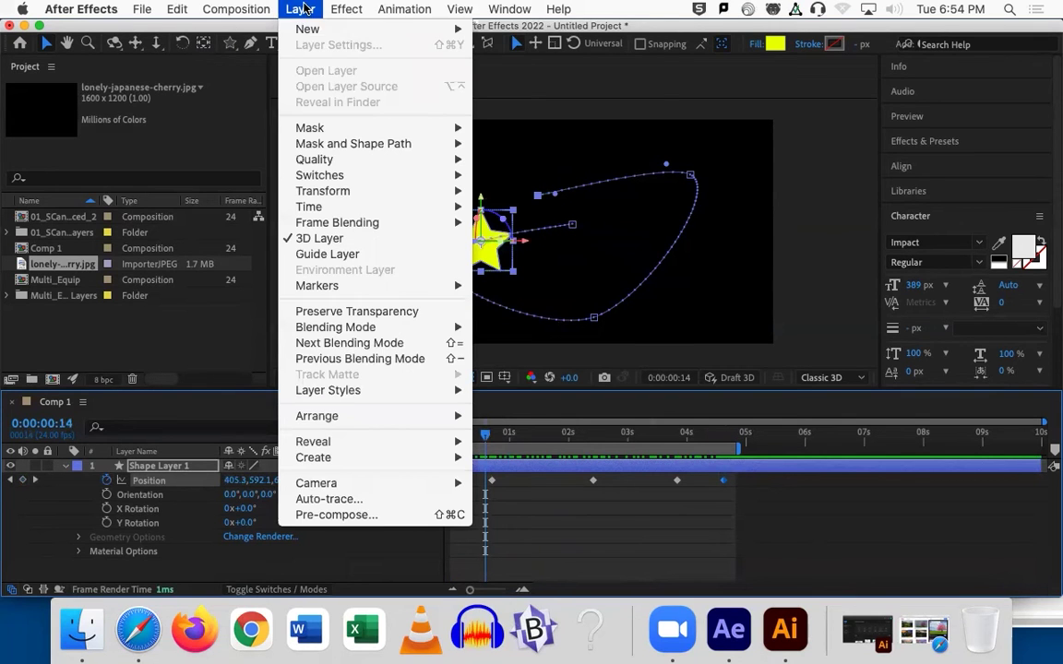
mouse_move(301, 28)
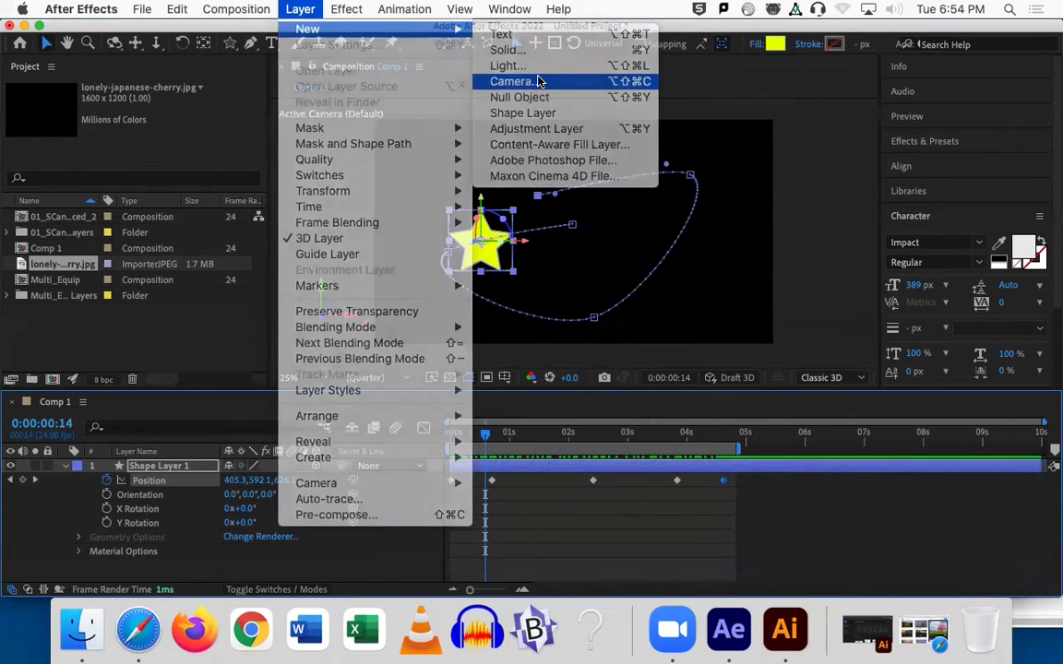
left_click(541, 82)
left_click(784, 495)
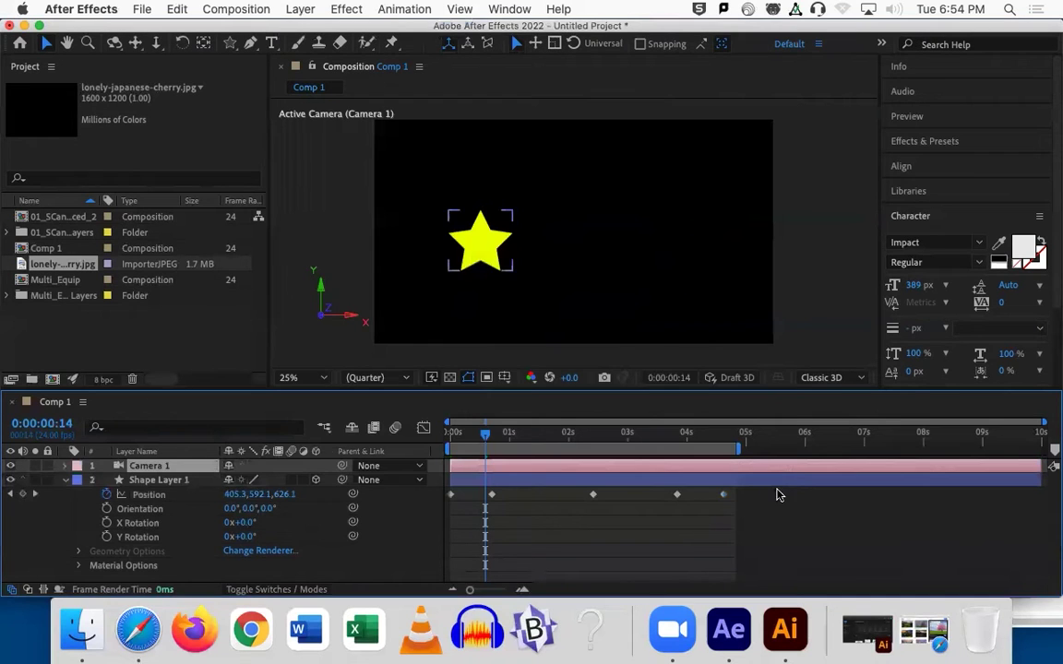
left_click_drag(481, 431, 618, 421)
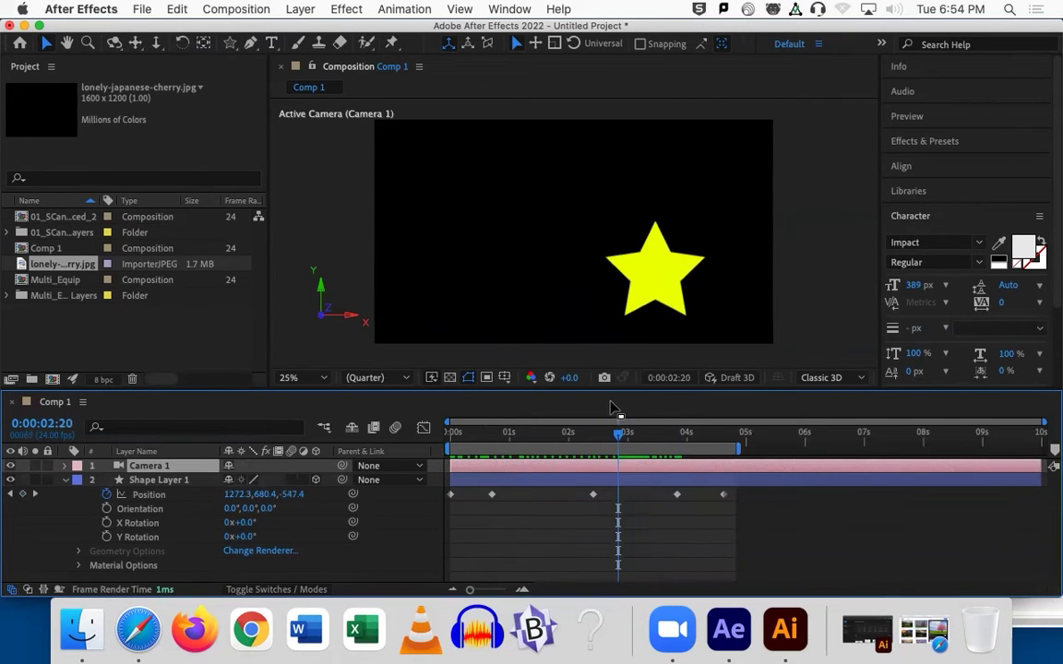
Orbit the camera around the star's motion path at different times and scrub the animation to 0:00:04:18.
left_click(509, 487)
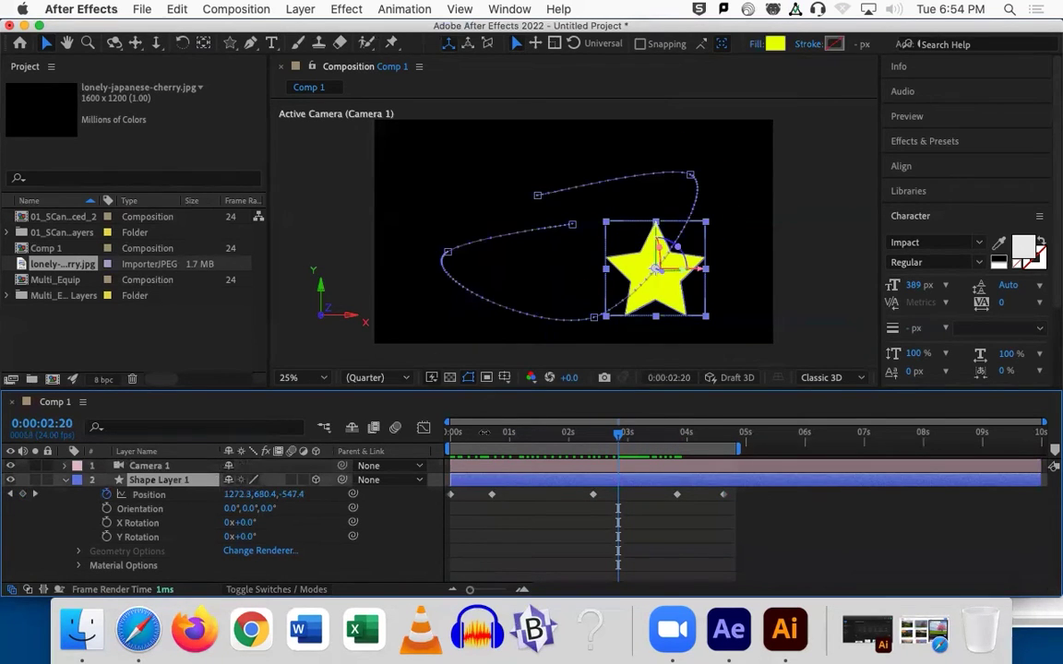
left_click(115, 42)
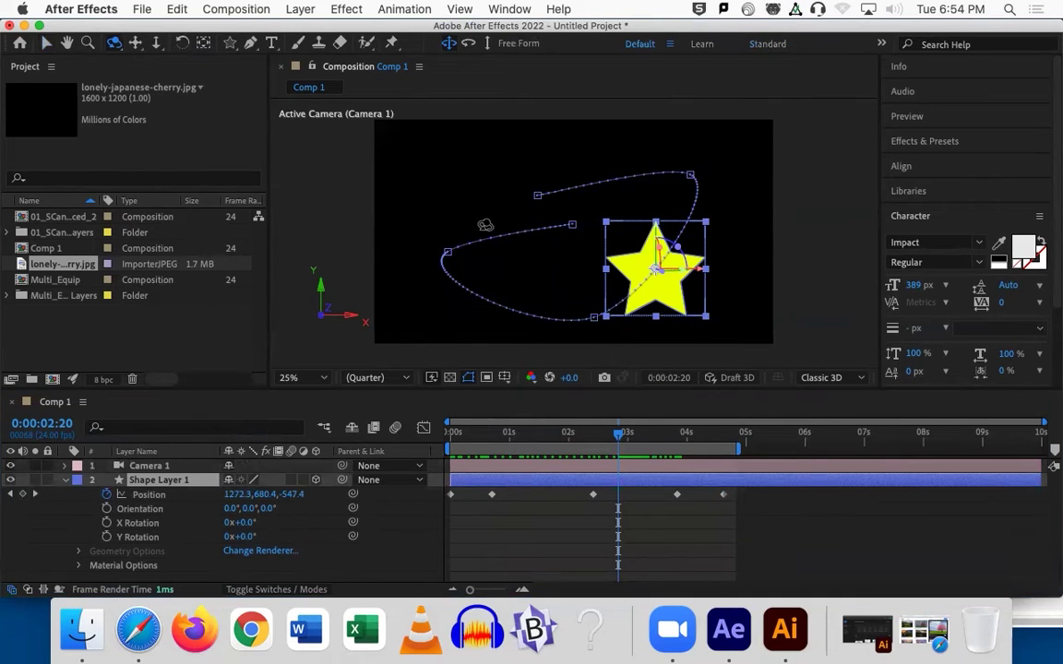
left_click_drag(573, 232, 573, 231)
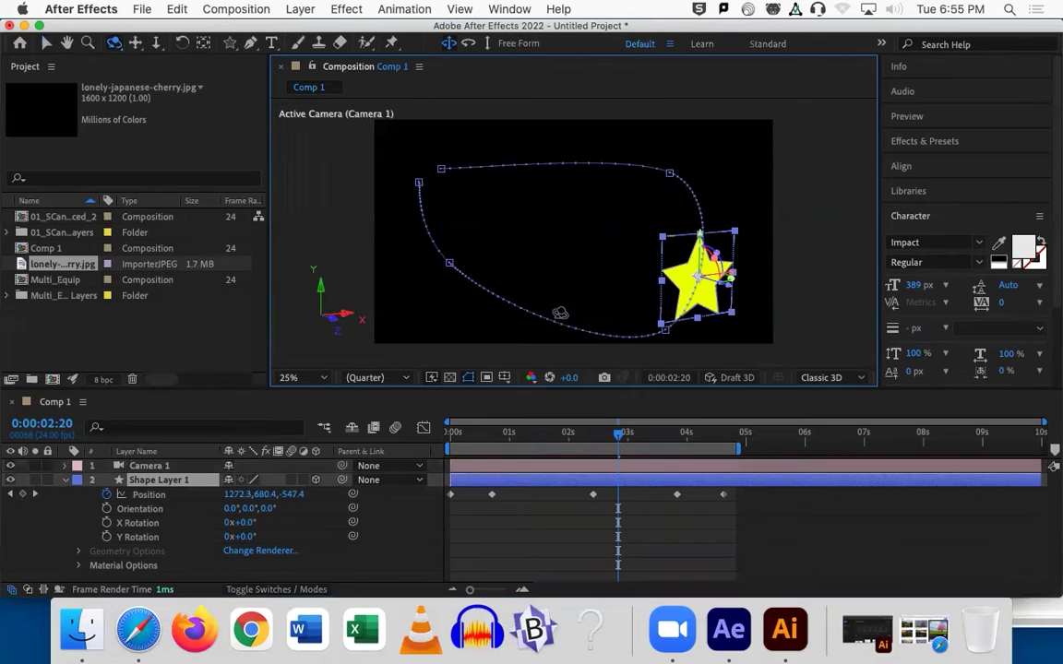
left_click_drag(616, 433, 459, 431)
left_click(574, 232)
left_click_drag(574, 232, 574, 194)
left_click(474, 439)
left_click_drag(473, 440, 731, 446)
left_click(753, 499)
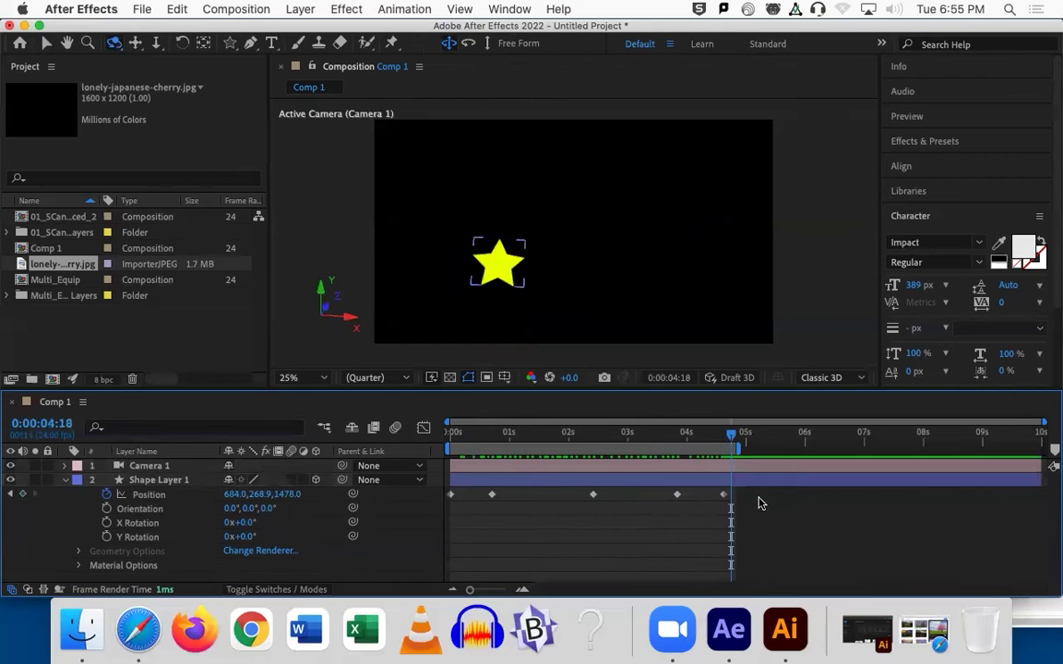
Add a white spot light with 100% intensity, a 90° cone angle, 50% feather and Inverse Square Clamped falloff.
left_click(296, 10)
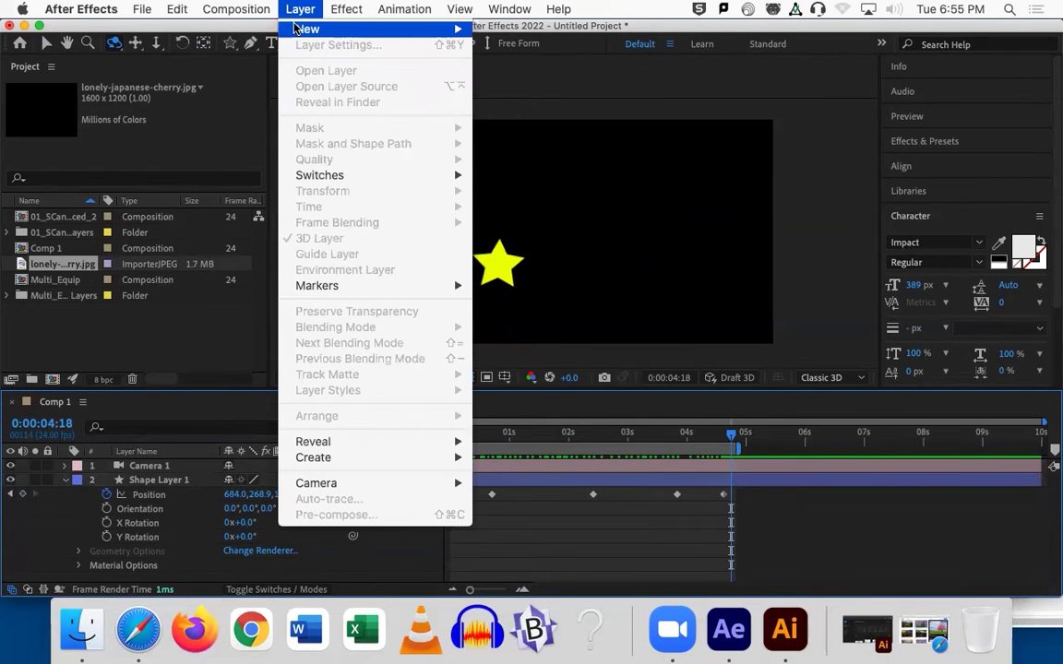
mouse_move(304, 29)
left_click(529, 64)
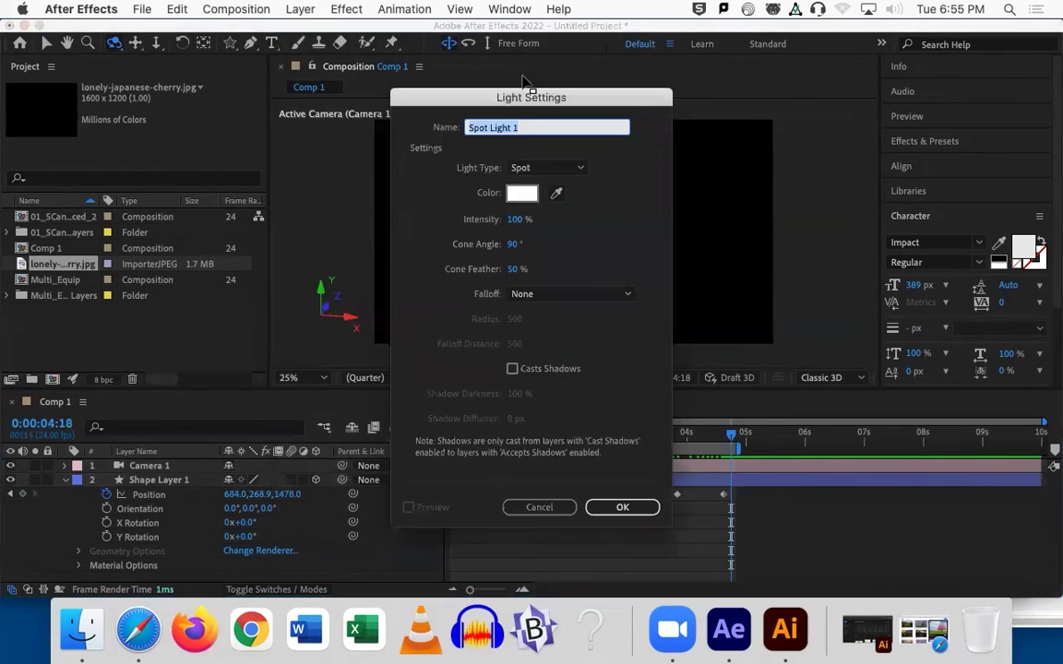
left_click(521, 293)
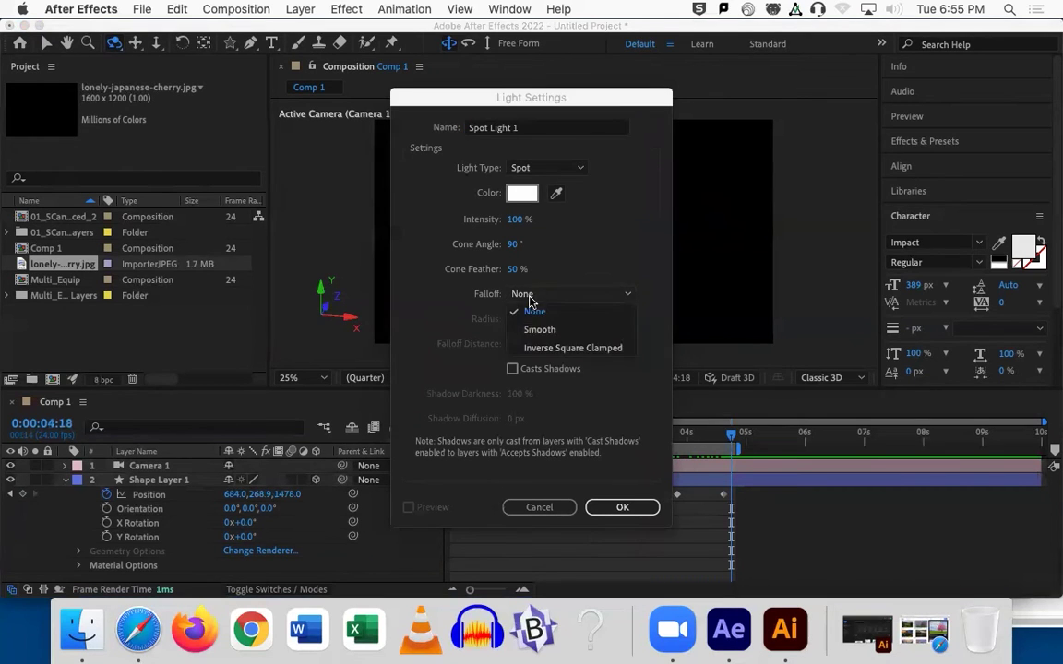
left_click(538, 344)
left_click(605, 508)
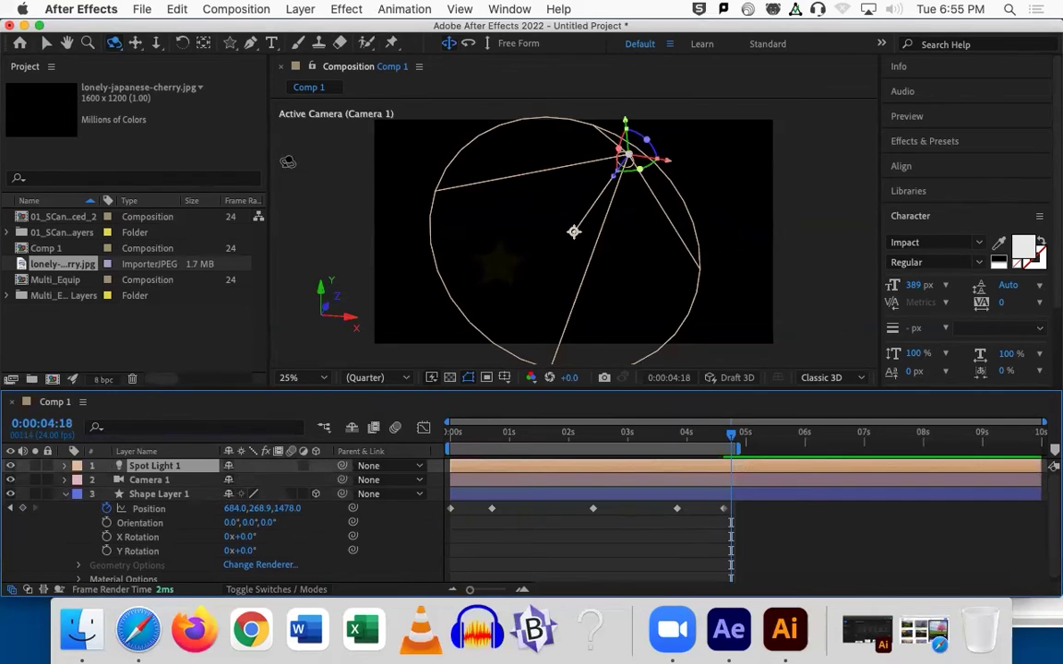
Preview the lit star at different times and move the spot light farther from the star by lowering its Z position.
left_click(47, 43)
mouse_move(560, 231)
left_mouse_down()
mouse_move(515, 259)
mouse_move(561, 232)
left_mouse_up()
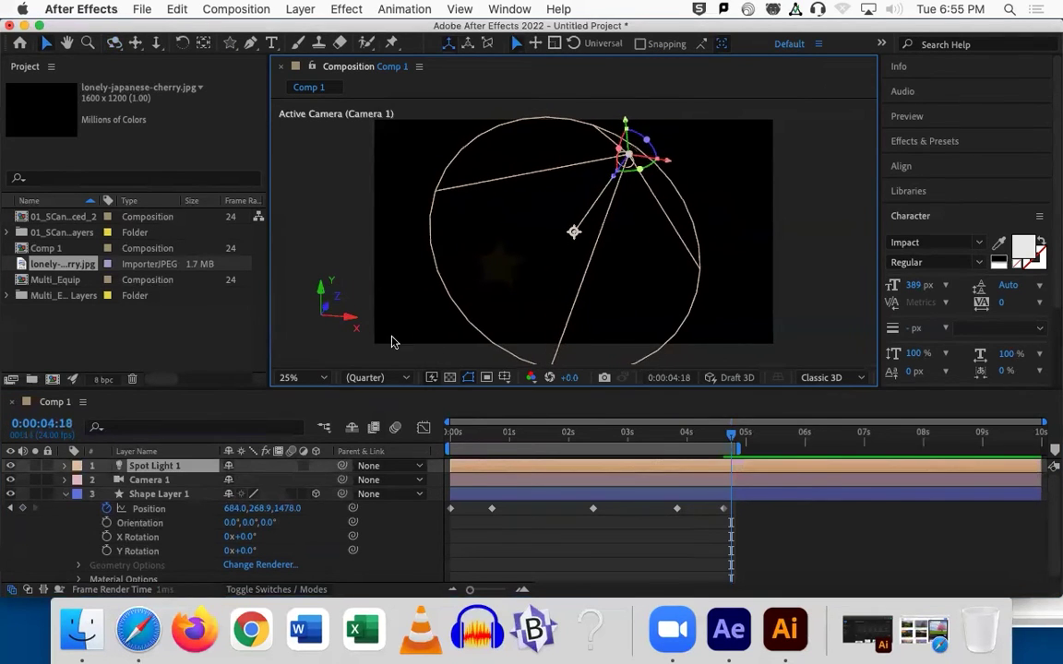
left_click_drag(458, 435, 690, 452)
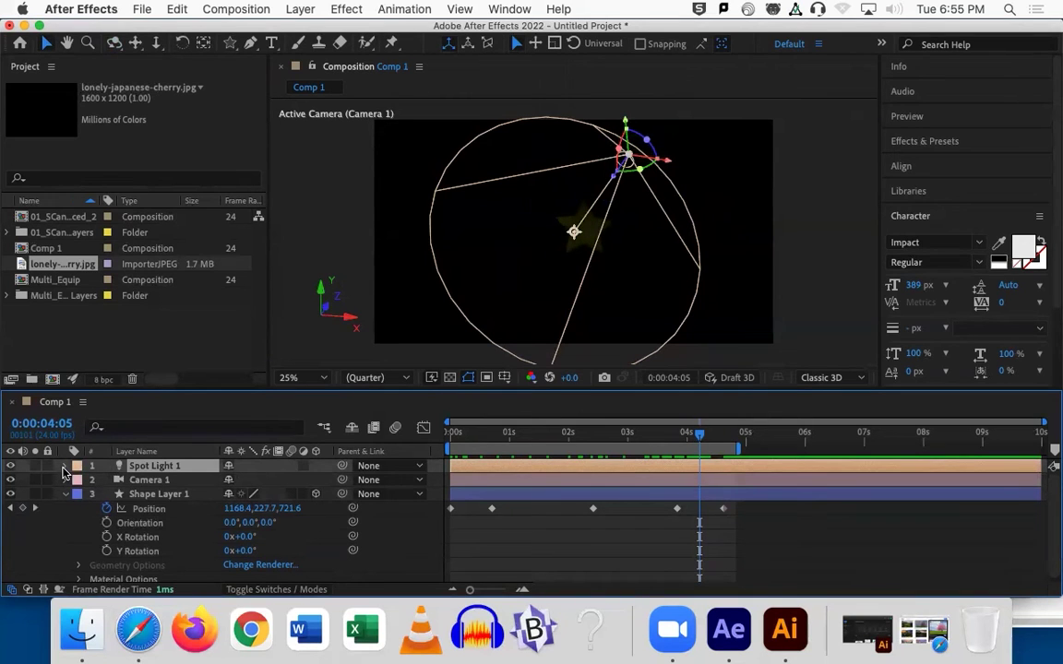
left_click(65, 466)
left_click(79, 481)
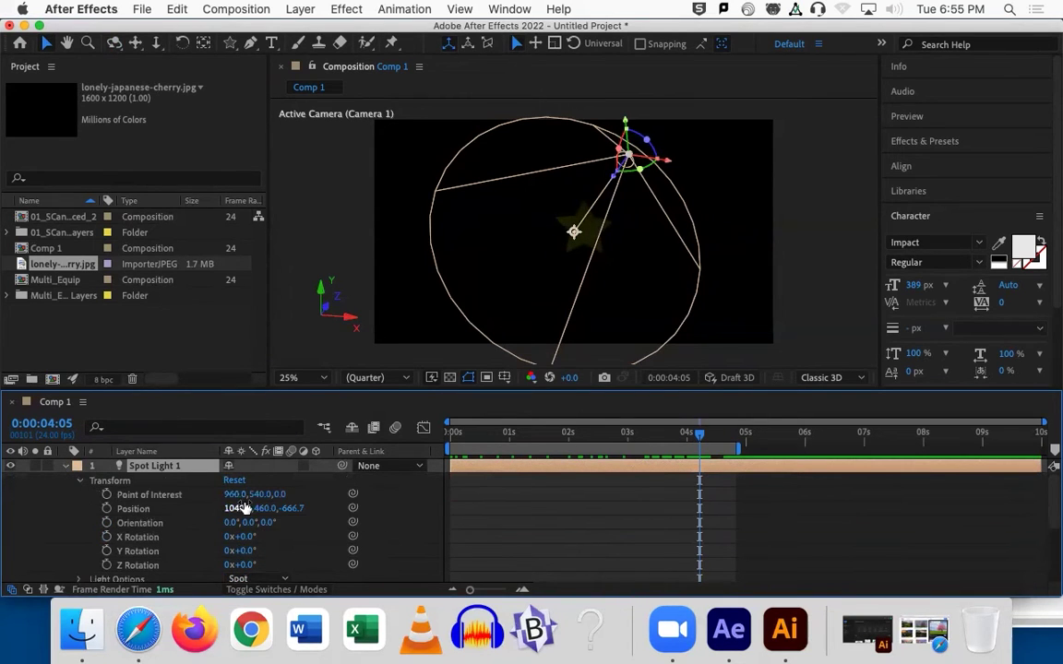
left_click_drag(292, 509, 221, 507)
left_click(79, 481)
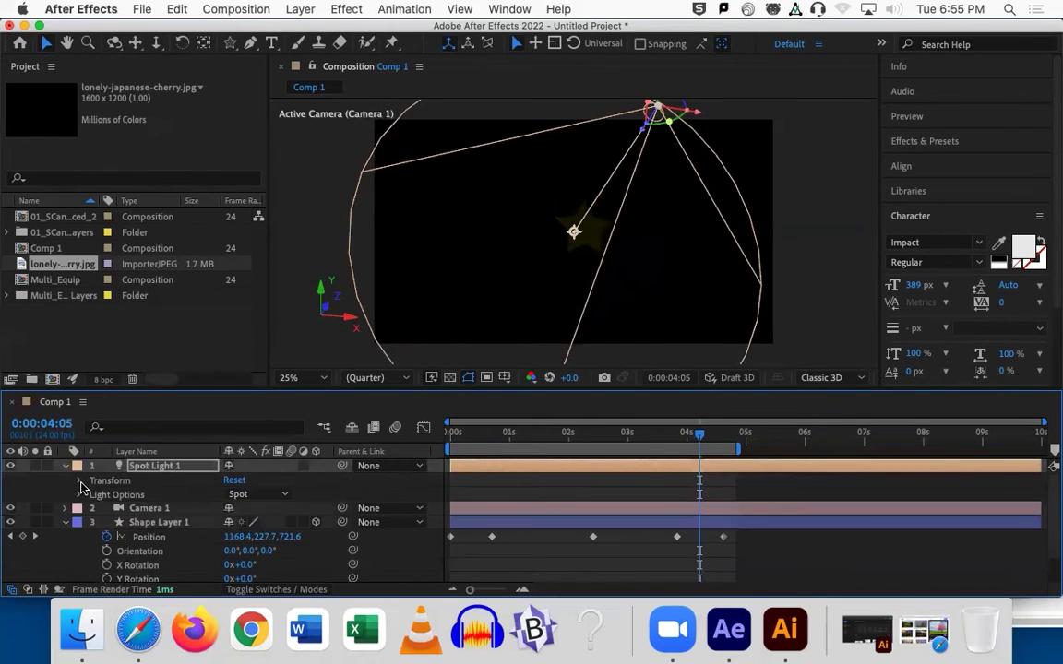
Set the spot light's intensity to 267%, cone angle to 77°, cone feather to 1% and falloff radius to 722.
left_click(80, 496)
left_click_drag(232, 482, 385, 495)
left_click_drag(698, 443, 692, 467)
left_click_drag(235, 510, 285, 526)
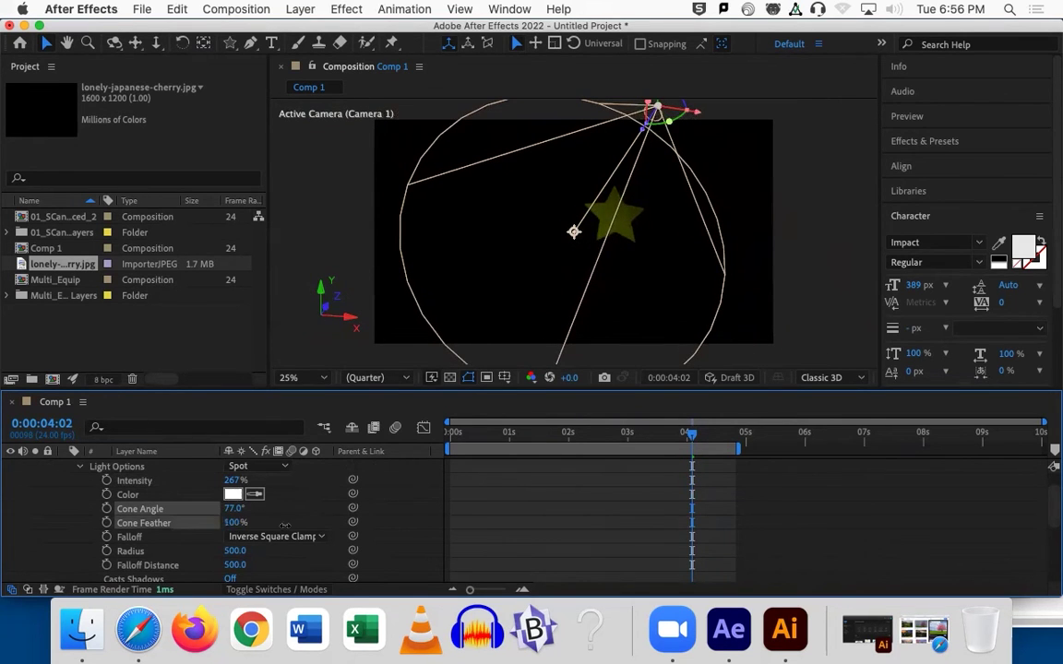
left_click(112, 522)
left_click_drag(233, 550, 334, 551)
Play the lit star animation from the beginning and scrub through it to 0:00:04:16.
key("Home")
key("space")
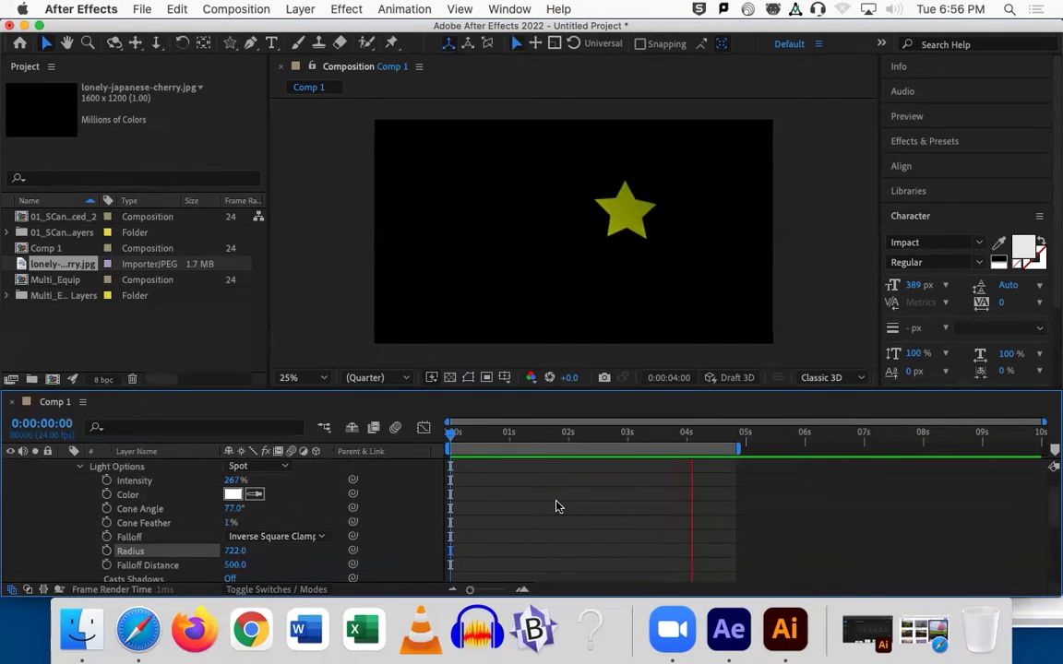
key("space")
left_click_drag(468, 434, 724, 437)
Collapse the layer properties and delete the spot light, camera and star layers from the composition.
scroll(444, 486, "down", 3)
left_click(497, 495)
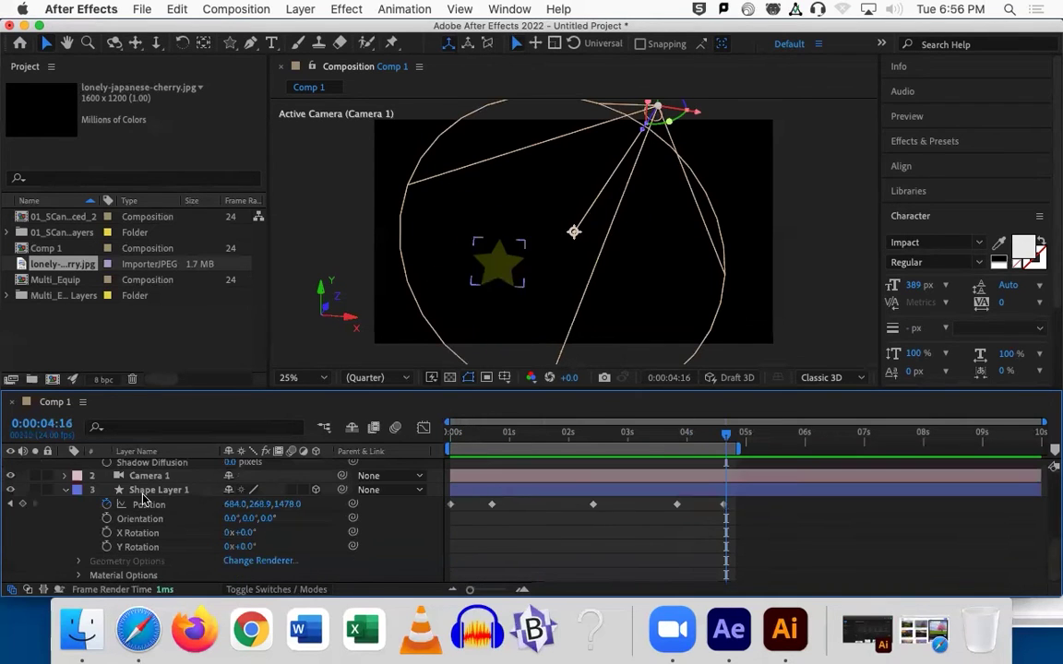
left_click(63, 491)
left_click(74, 489)
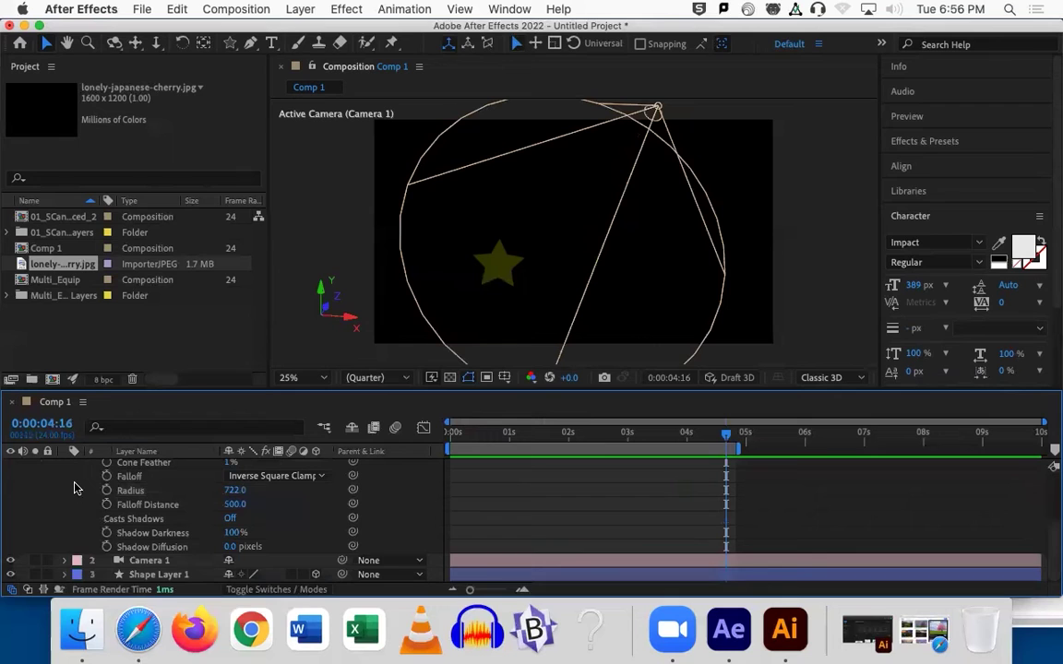
scroll(75, 488, "up", 3)
left_click(66, 466)
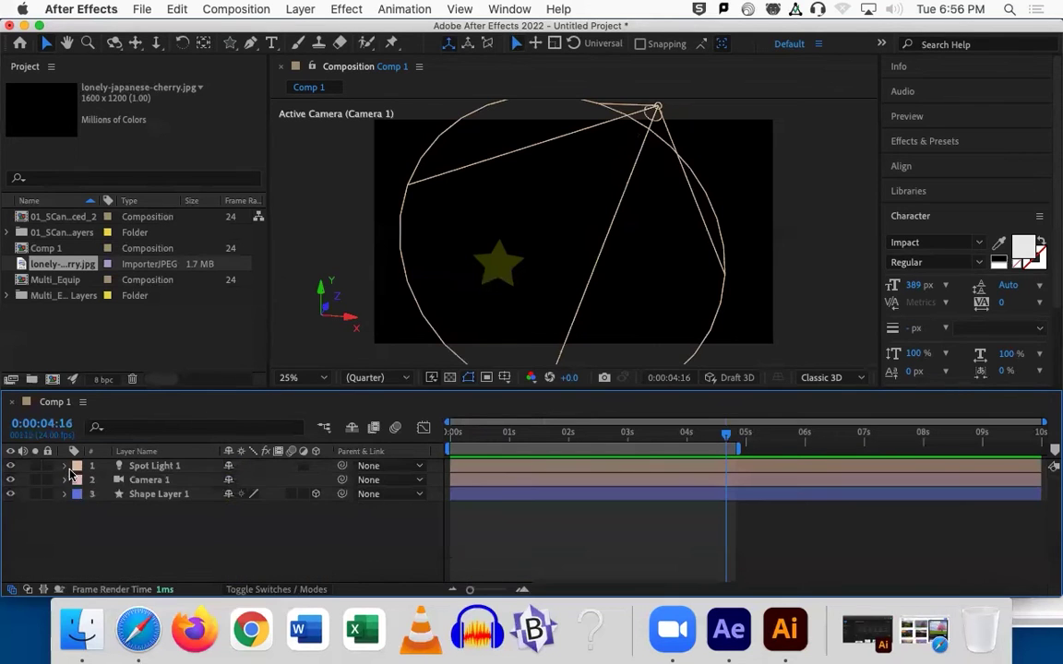
left_click(138, 467)
left_click(138, 495, "shift")
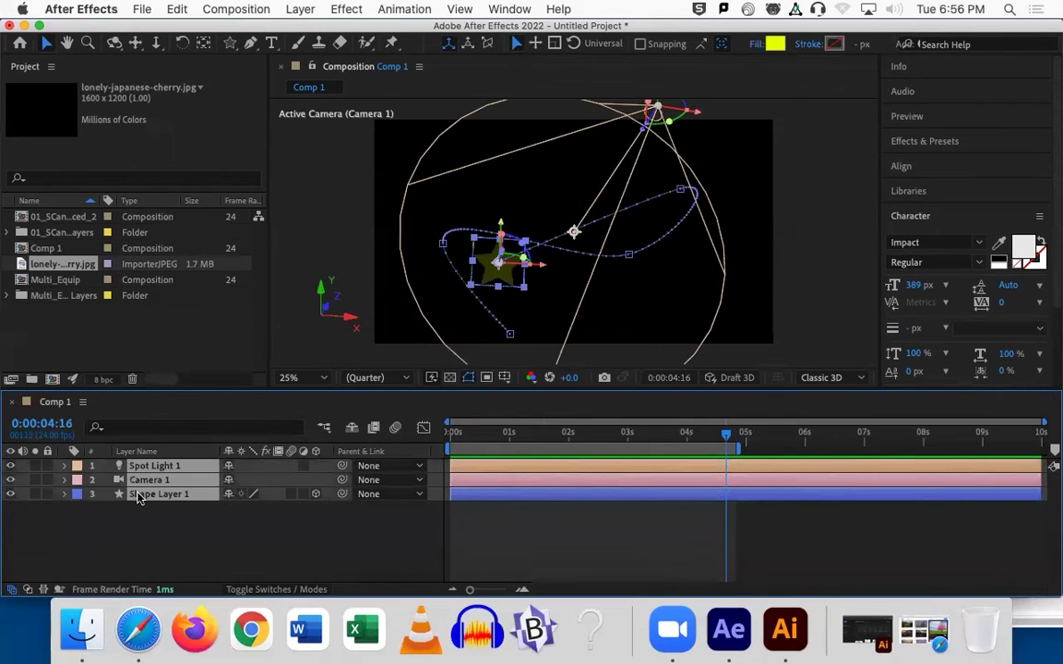
key("Delete")
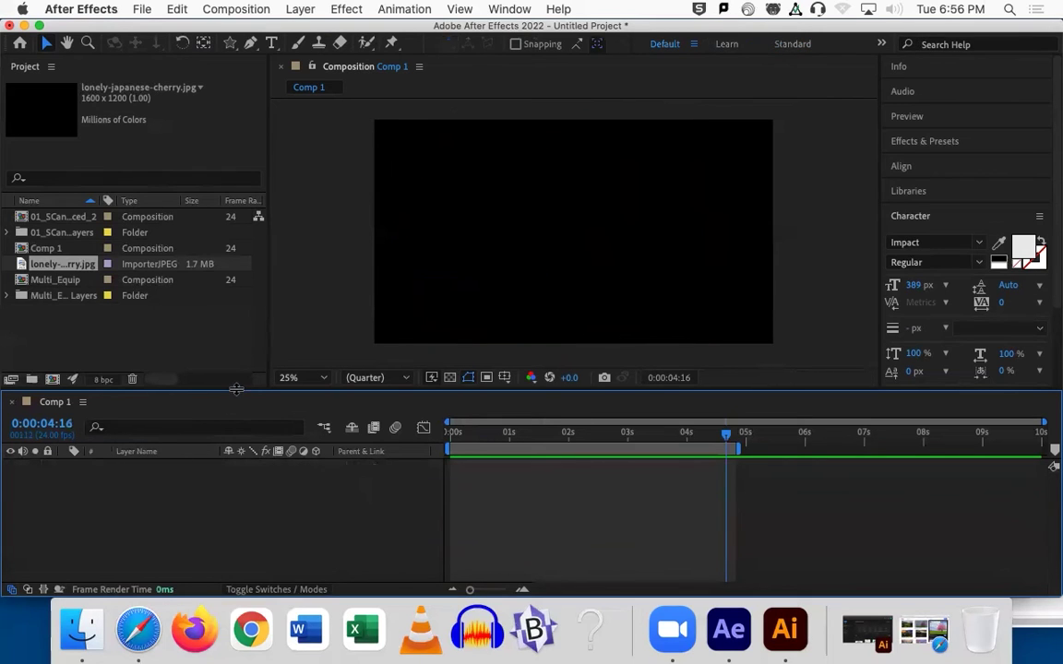
Draw a large yellow five-pointed star left of the composition's center and make its layer 3D.
scroll(198, 267, "right", 2)
left_click(229, 43)
left_click_drag(502, 214, 555, 248)
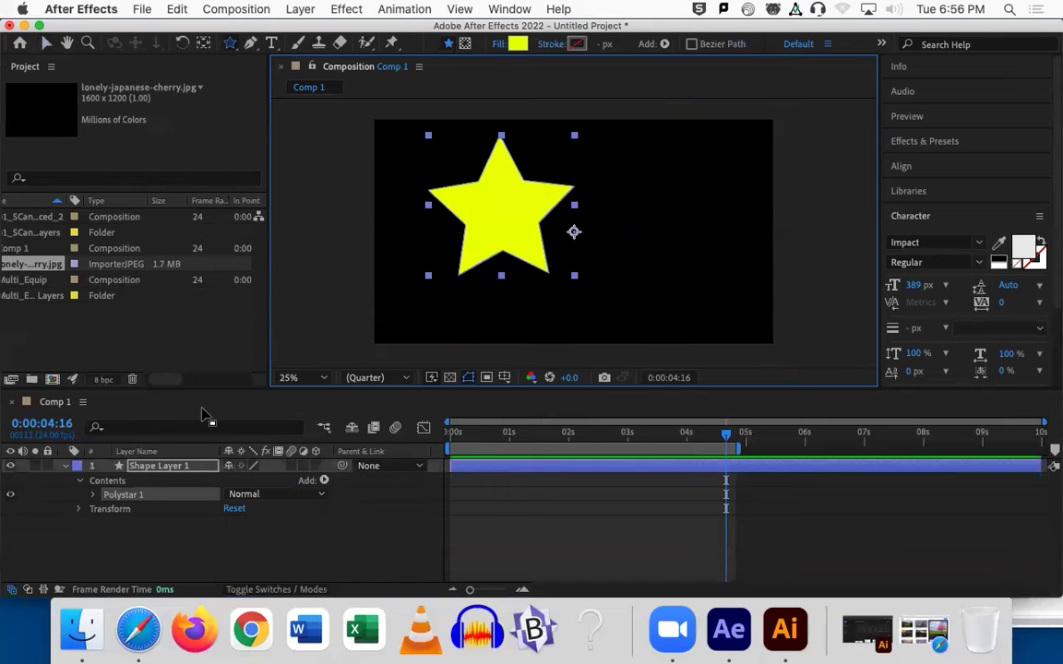
left_click(316, 466)
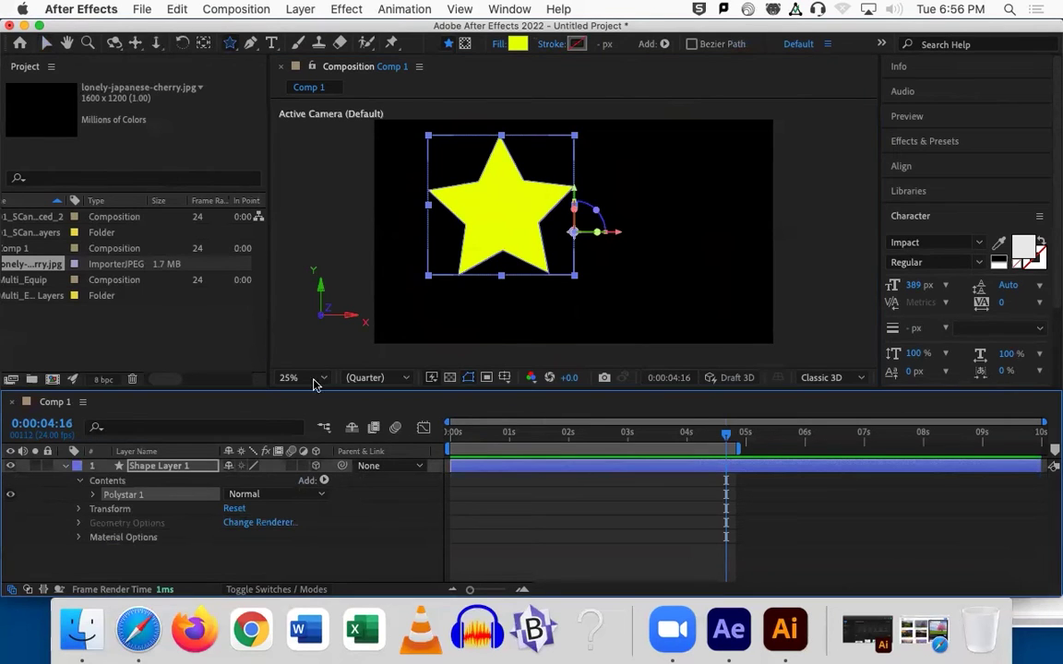
Draw a small four-pointed yellow star just below the large star, within the same shape layer.
left_click_drag(506, 291, 515, 293)
key(".")
key("period")
key("comma")
key("comma")
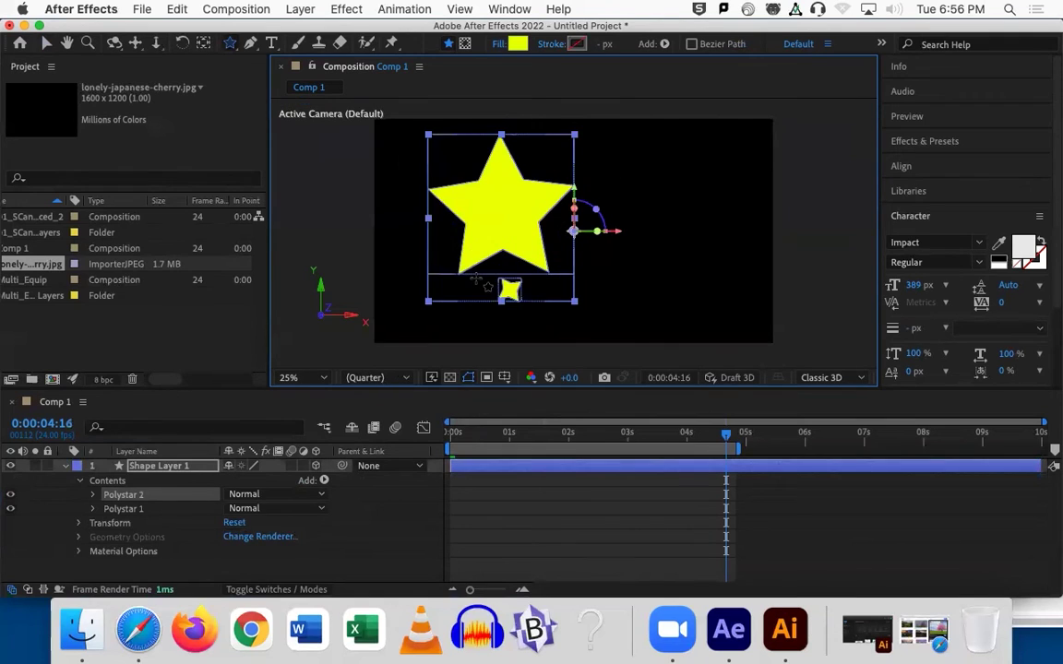
Add a two-node camera with the 50mm preset and orbit it to see the stars from the side.
left_click(115, 43)
left_click(300, 8)
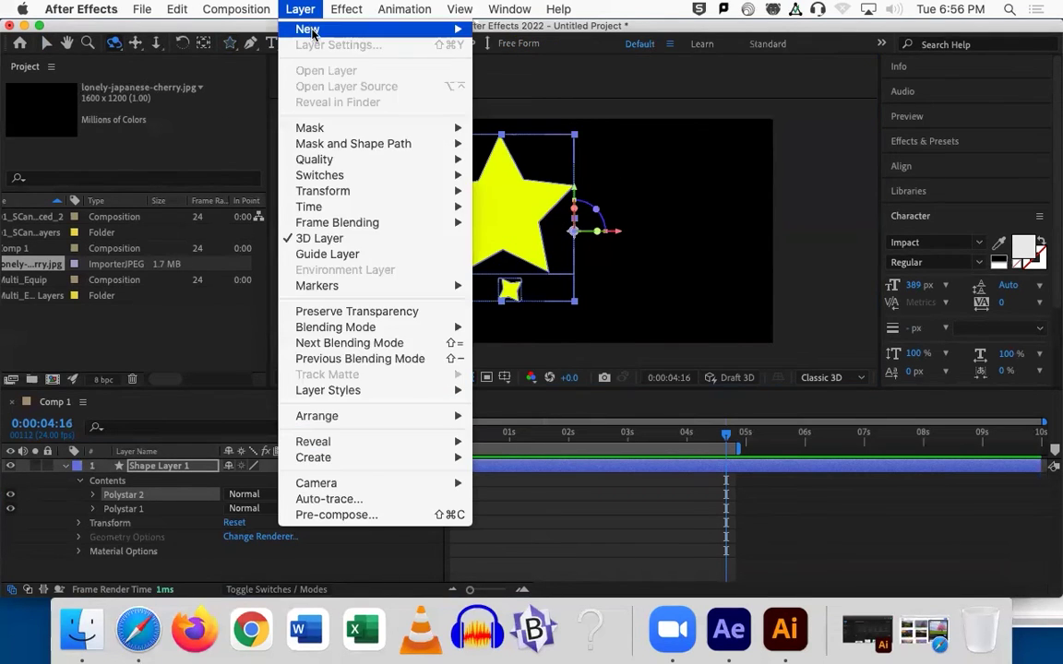
mouse_move(313, 29)
left_click(532, 85)
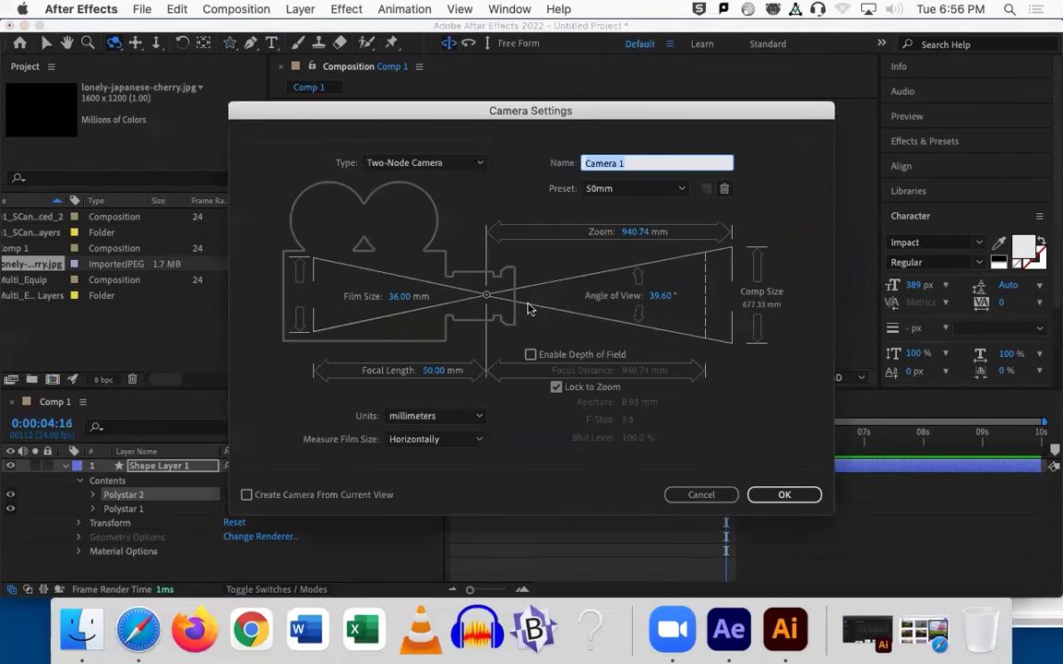
left_click(783, 495)
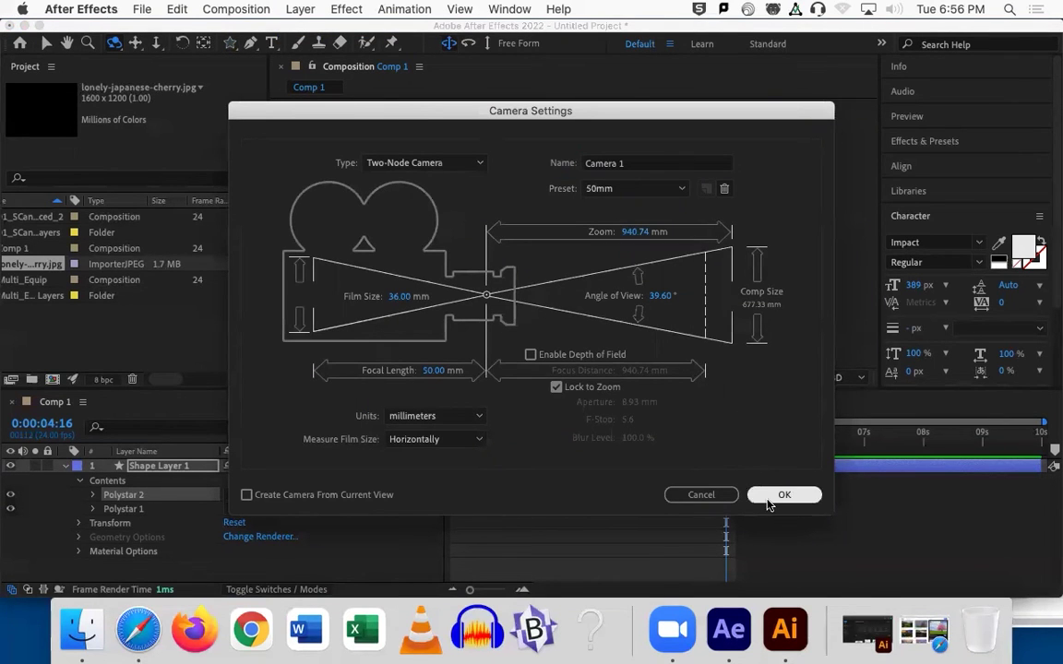
left_click(768, 499)
left_click_drag(484, 232, 548, 245)
Set the star shape layer's Z position to 183 to push it back in depth.
left_click(175, 480)
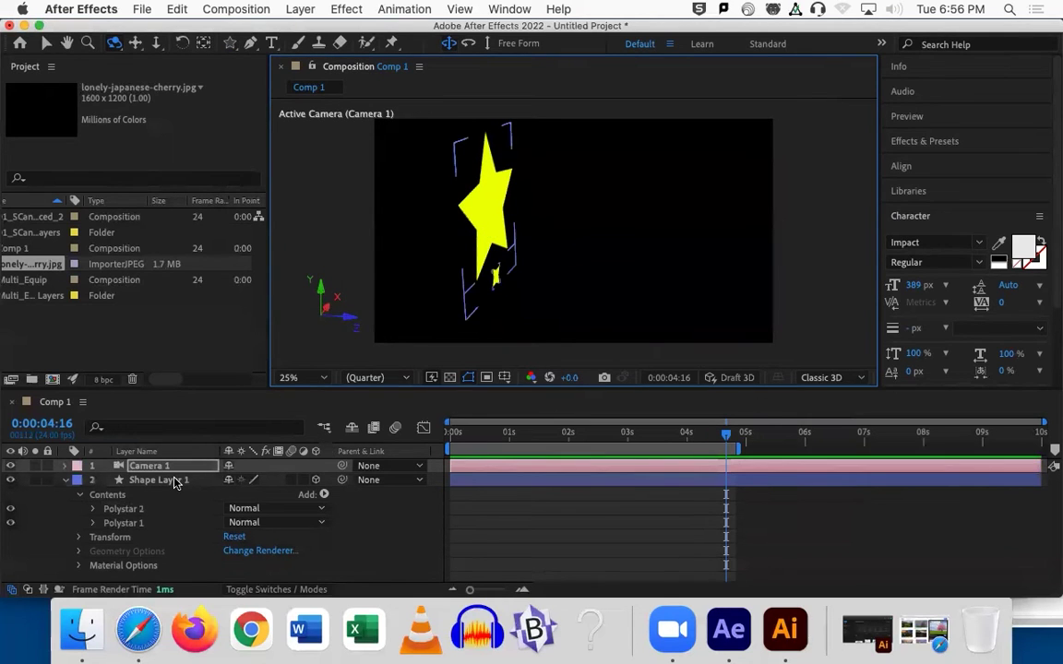
key("p")
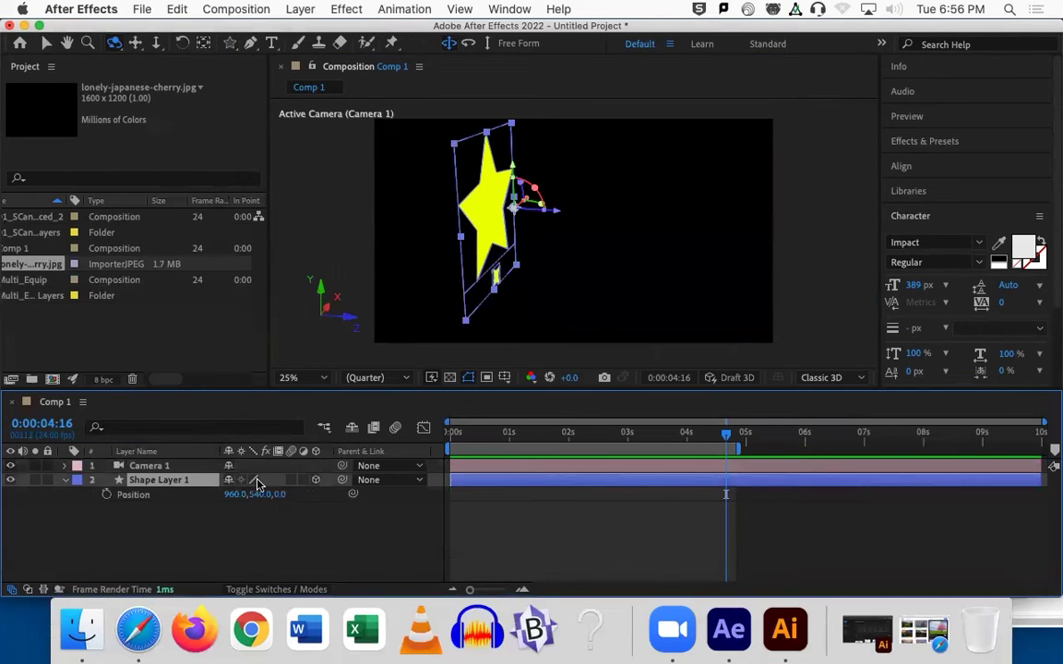
left_click_drag(277, 494, 342, 494)
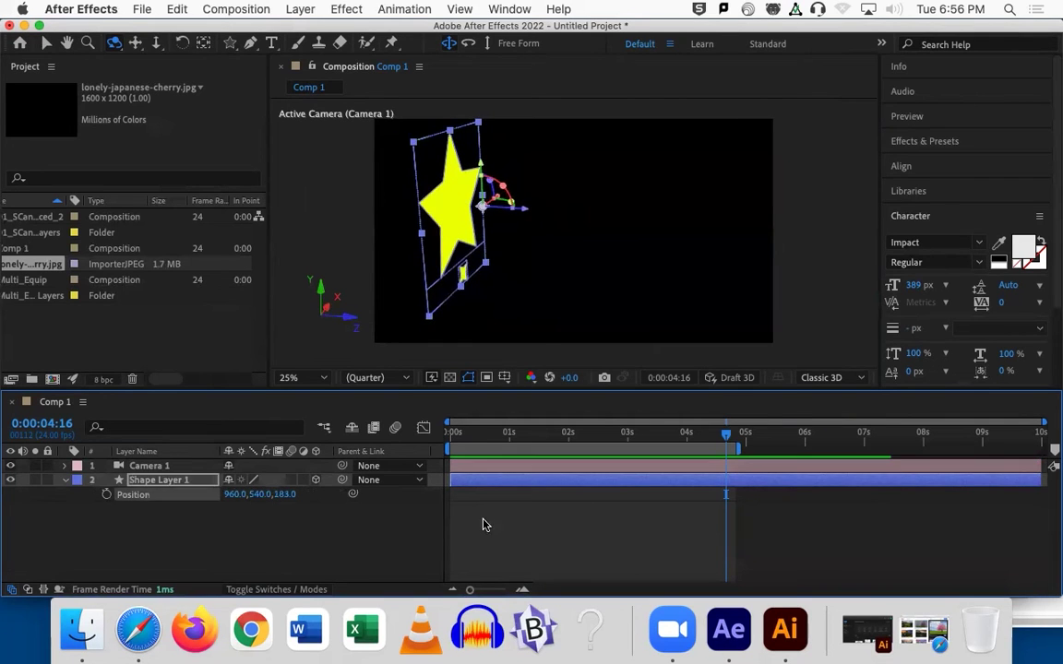
left_click(482, 522)
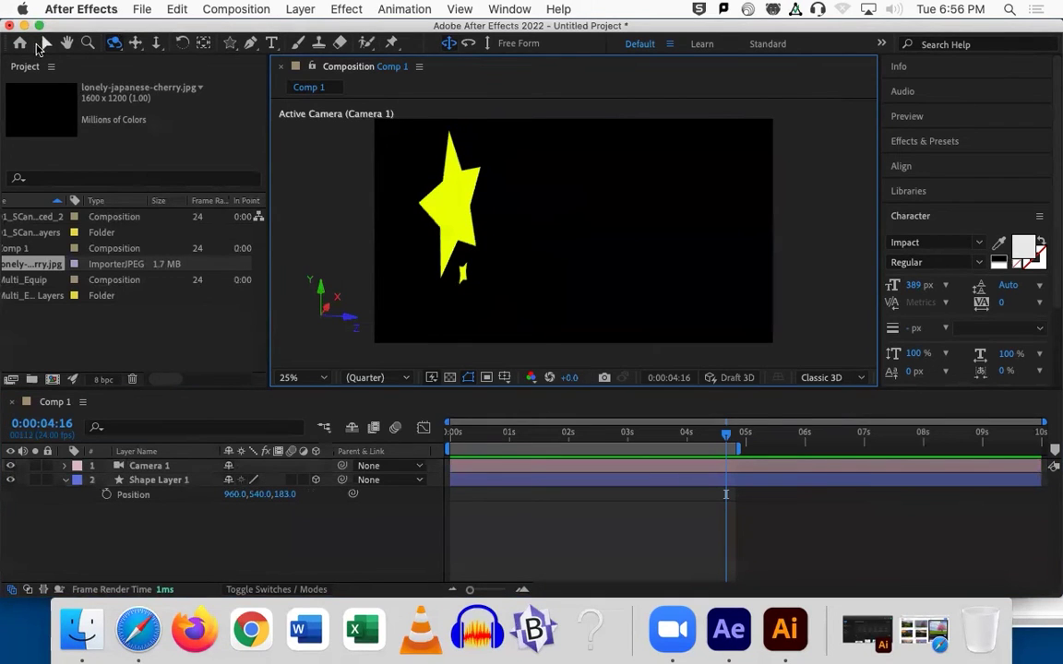
Draw a second yellow star on its own new 3D layer and set its Z position to -258.
left_click(46, 43)
left_click(271, 529)
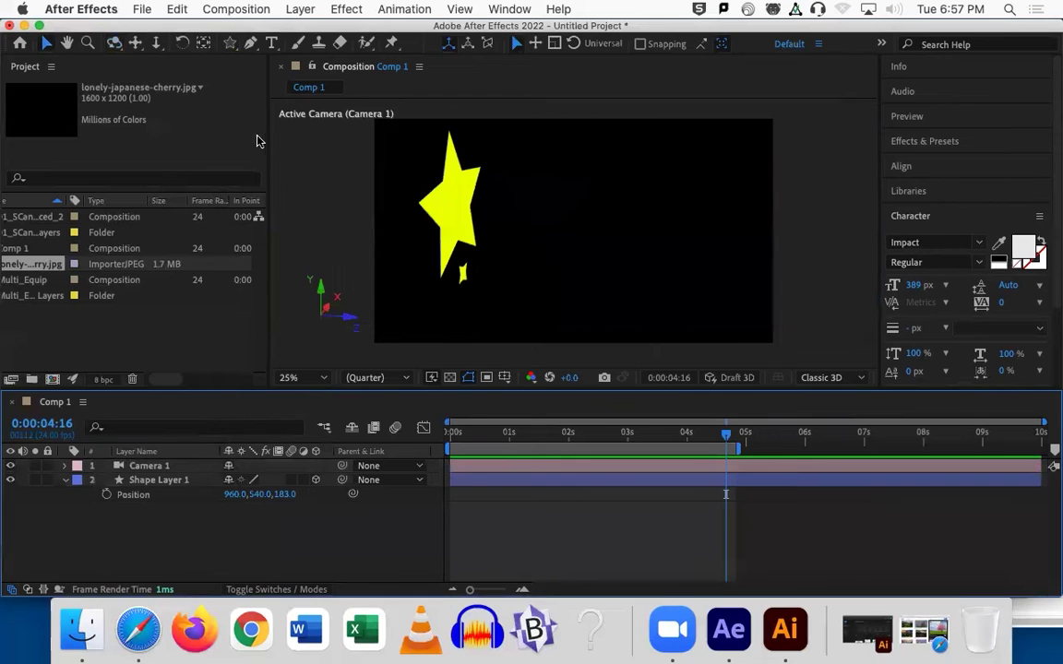
left_click(230, 43)
left_click_drag(516, 197, 572, 230)
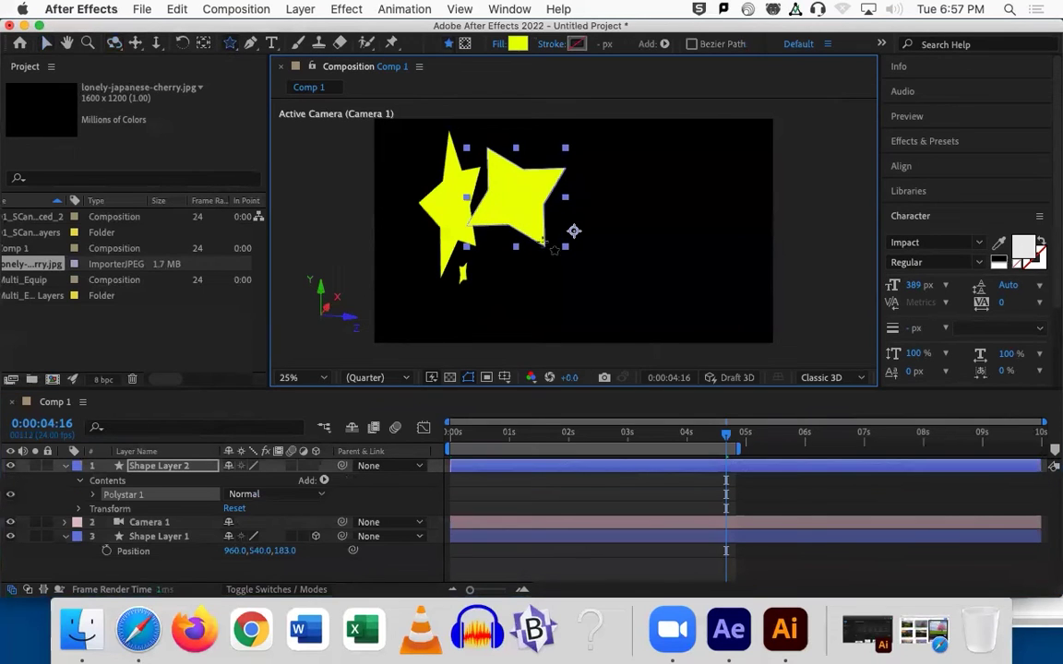
key("p")
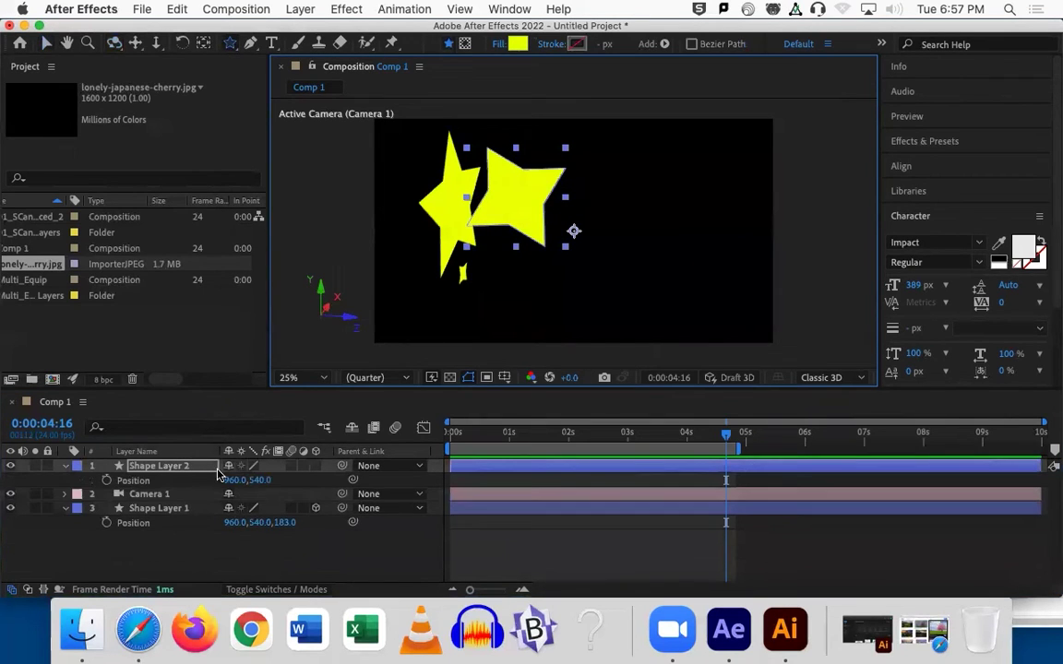
left_click(316, 466)
left_click_drag(288, 481, 247, 482)
scroll(573, 264, "down", 1)
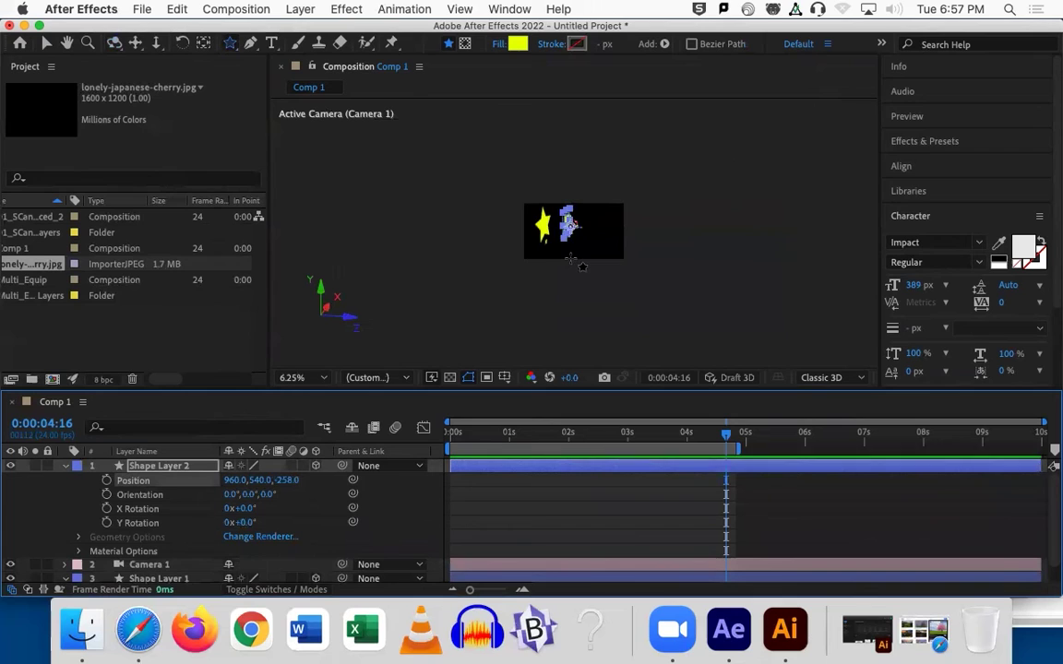
scroll(573, 263, "up", 1)
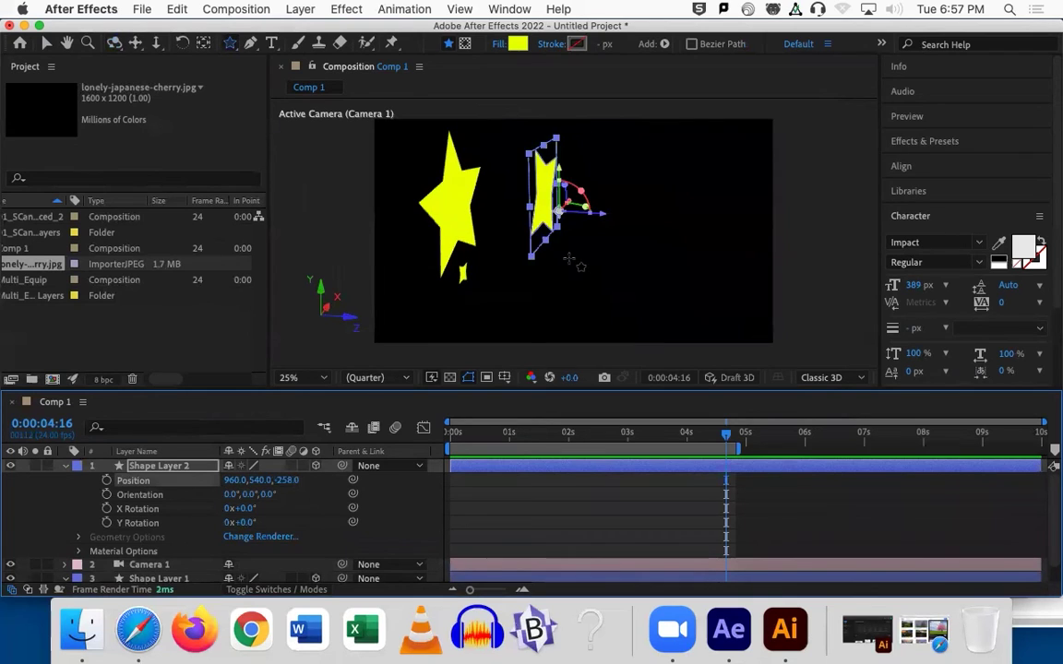
Orbit the camera back toward the front to compare the depth of the two star layers.
left_click(114, 42)
scroll(574, 235, "down", 1)
mouse_move(572, 224)
left_mouse_down()
mouse_move(517, 230)
mouse_move(510, 221)
mouse_move(554, 217)
mouse_move(568, 238)
left_mouse_up()
scroll(569, 238, "up", 1)
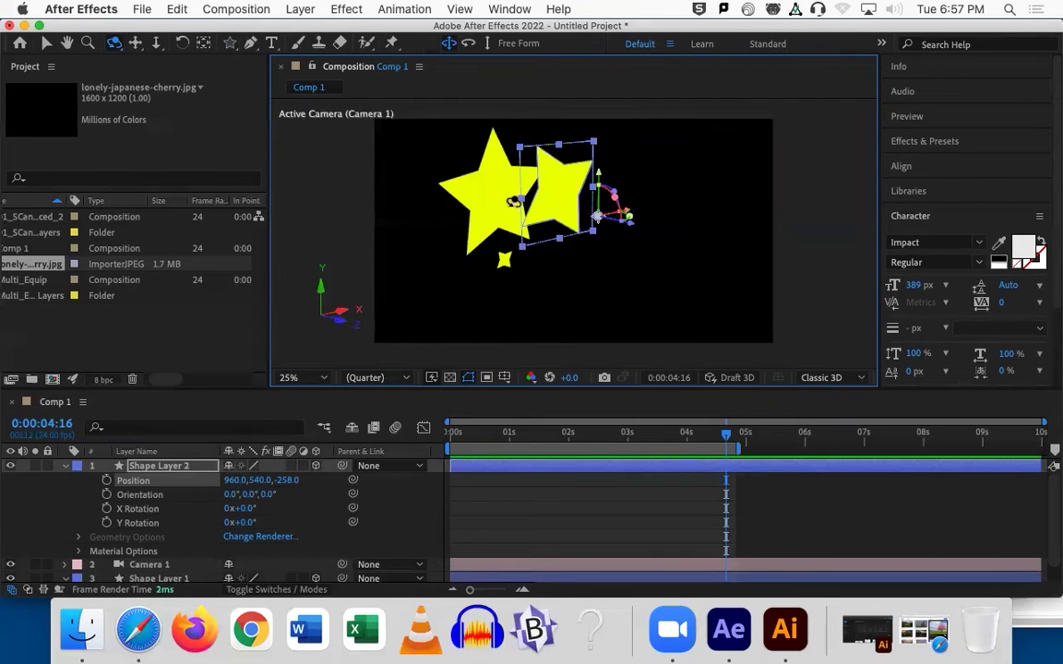
Delete both star shape layers, keeping only the camera in the composition.
left_click(46, 43)
left_click(164, 468)
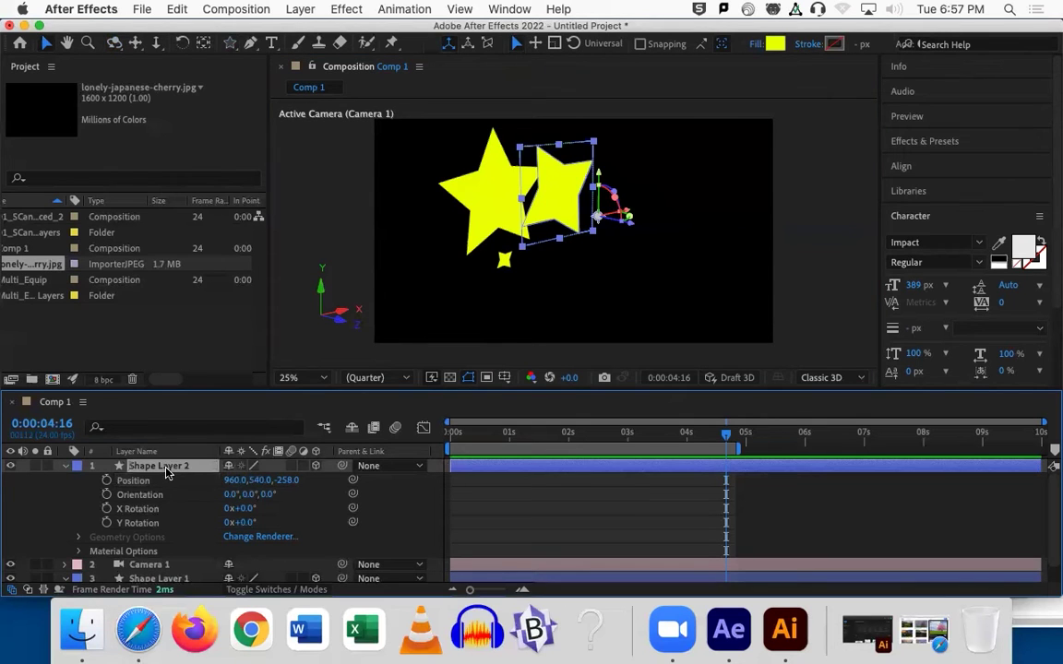
key("Delete")
left_click(147, 479)
key("Delete")
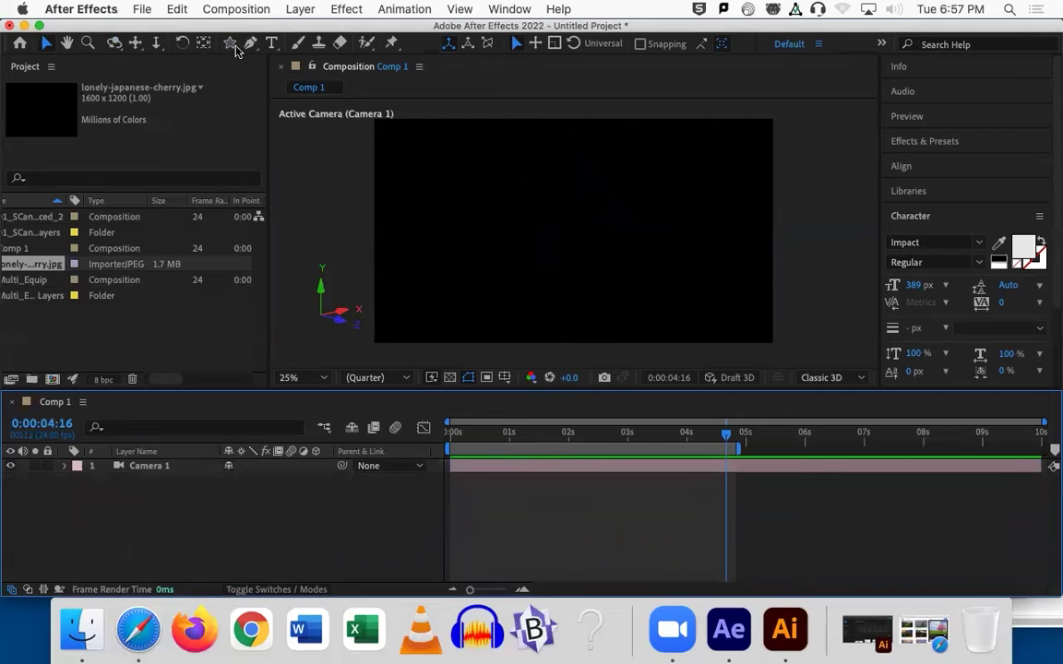
Draw a yellow square below the composition's center with the Rectangle tool and make its layer 3D.
left_click(271, 43)
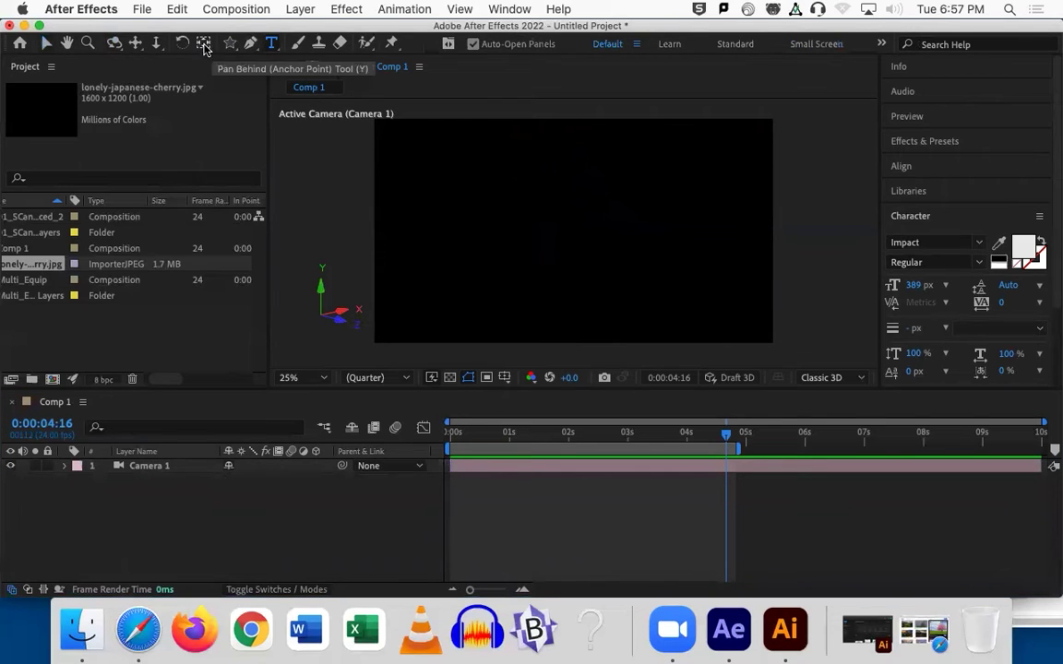
left_click_drag(230, 43, 258, 52)
left_click_drag(546, 229, 643, 324)
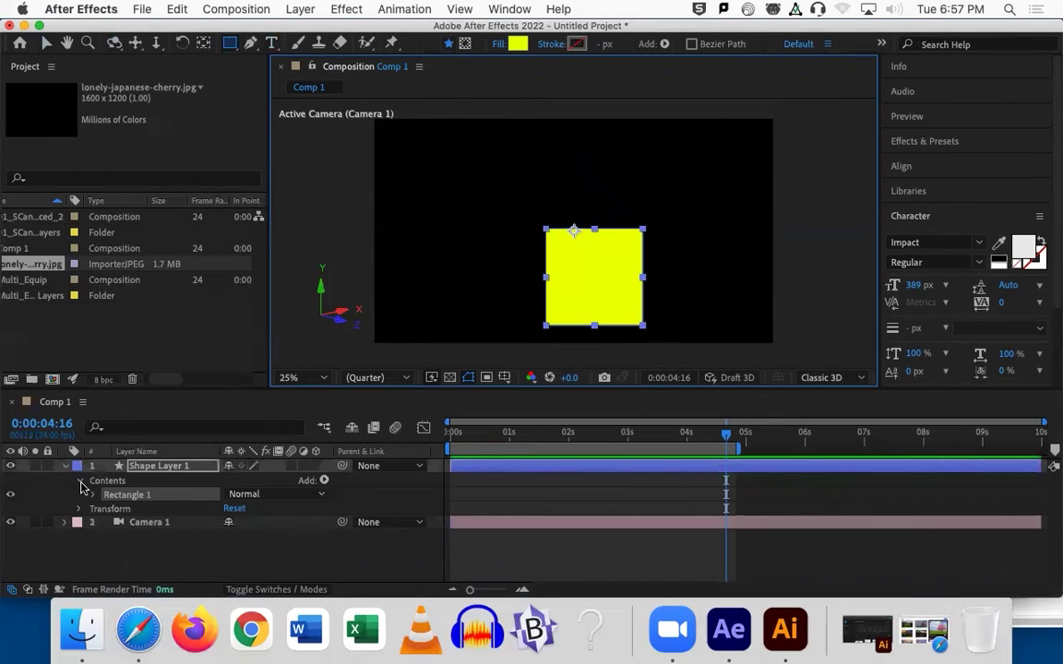
left_click(316, 467)
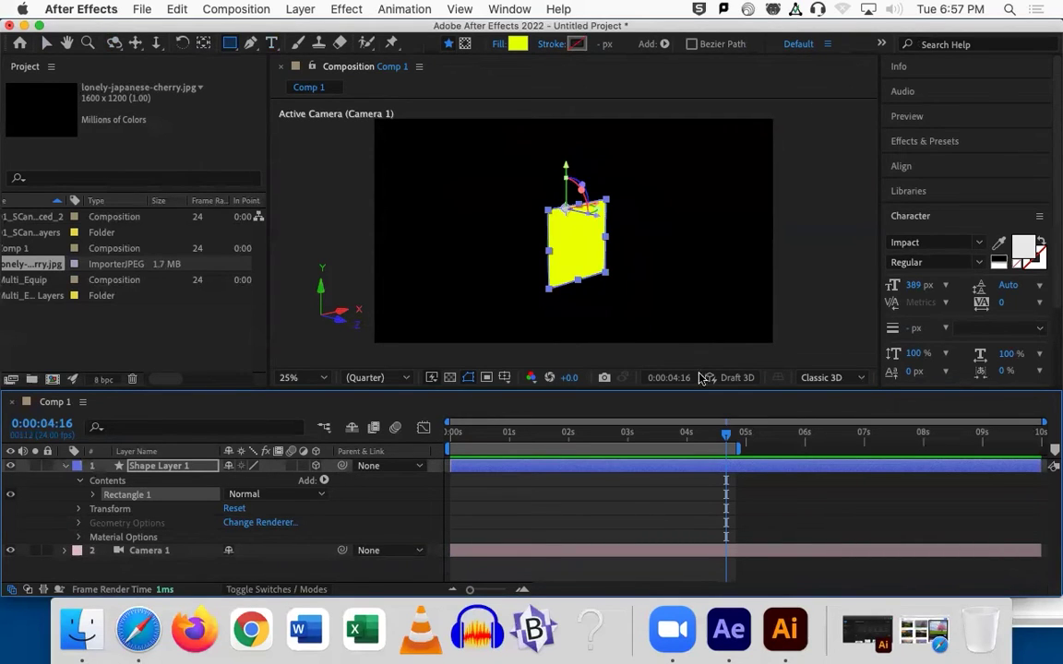
Switch the composition's 3D renderer from Classic 3D to Cinema 4D.
left_click(824, 378)
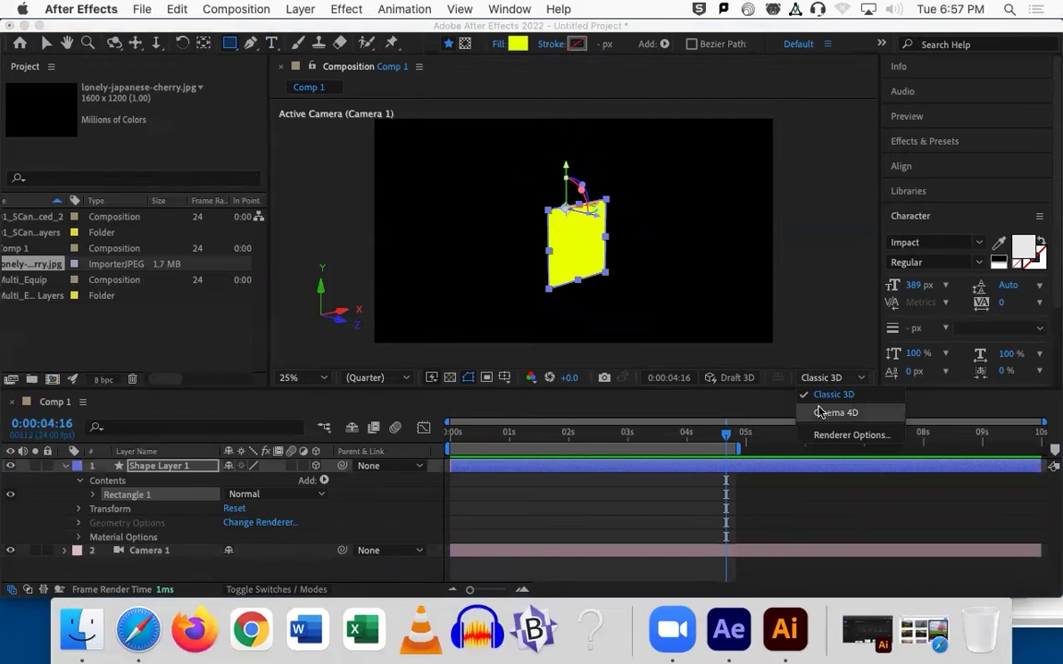
left_click(820, 413)
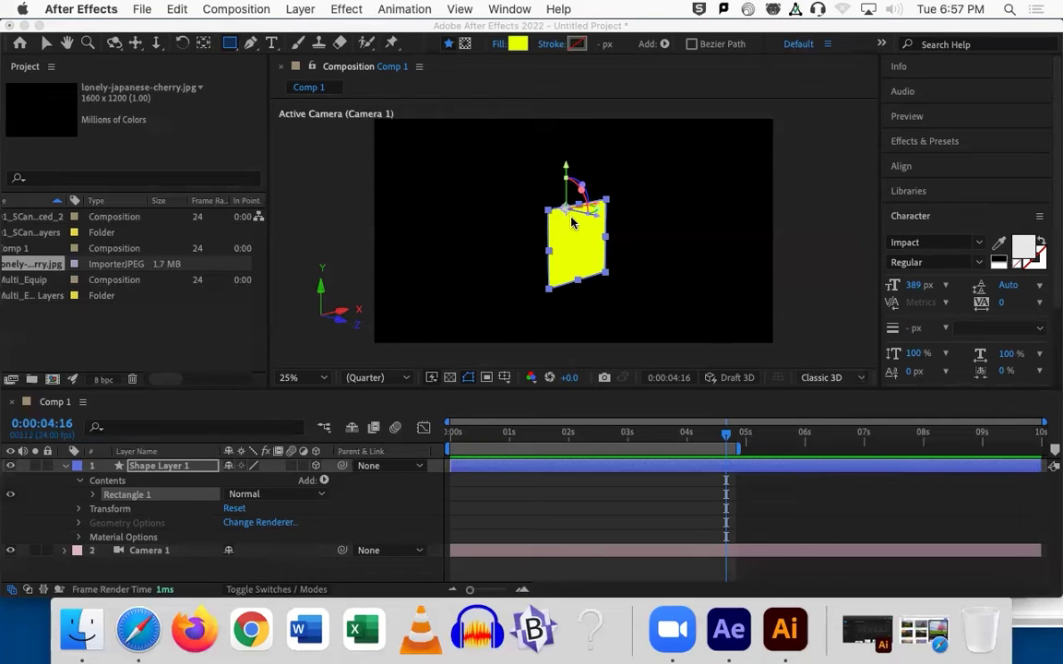
left_click(686, 335)
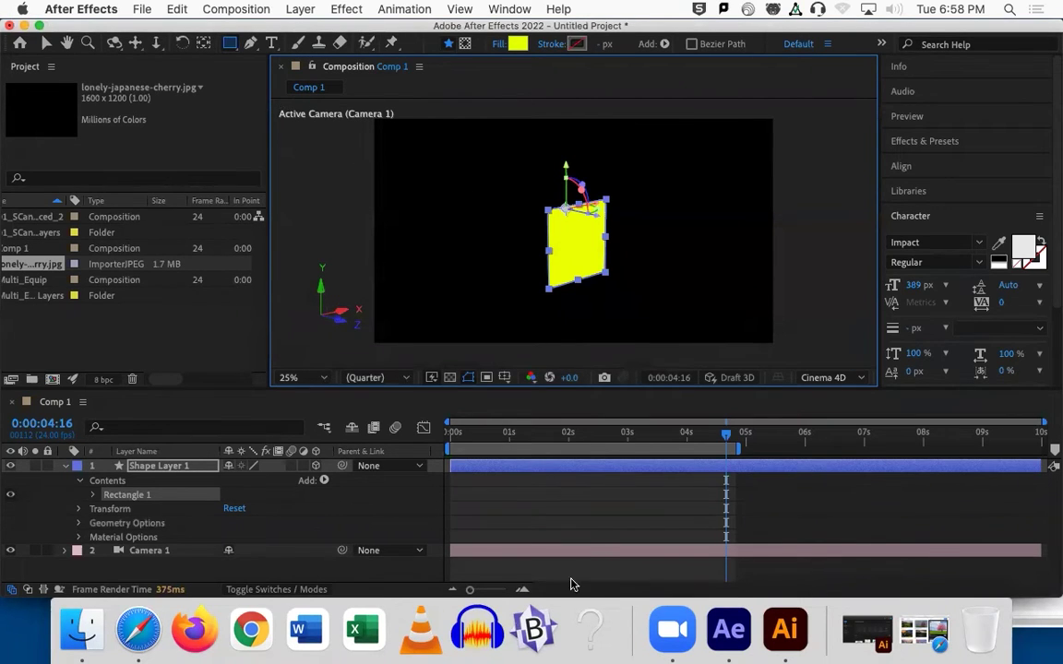
Switch to Safari, examine the orange cube picture among the 3d cube image results, and minimize the browser windows.
key("super+Tab")
left_click(424, 434)
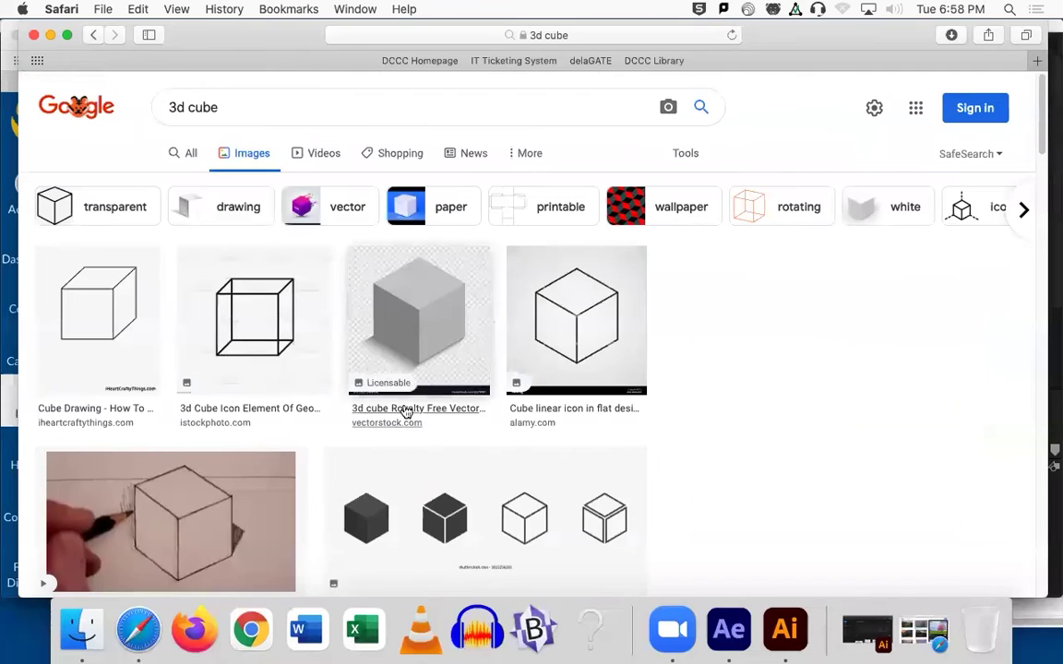
left_click(322, 256)
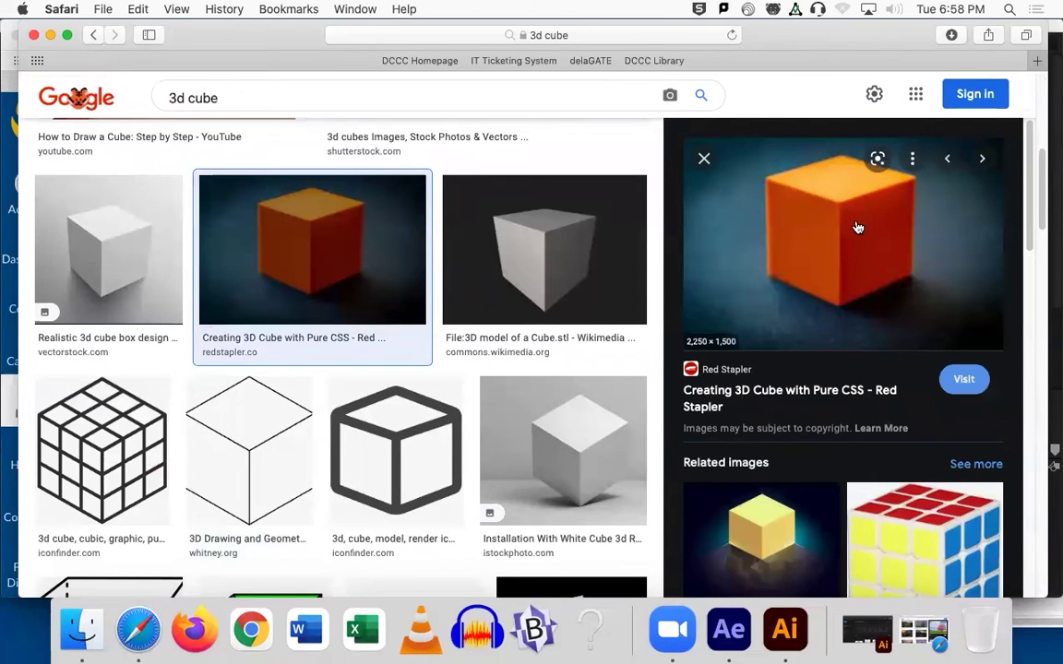
left_click(33, 35)
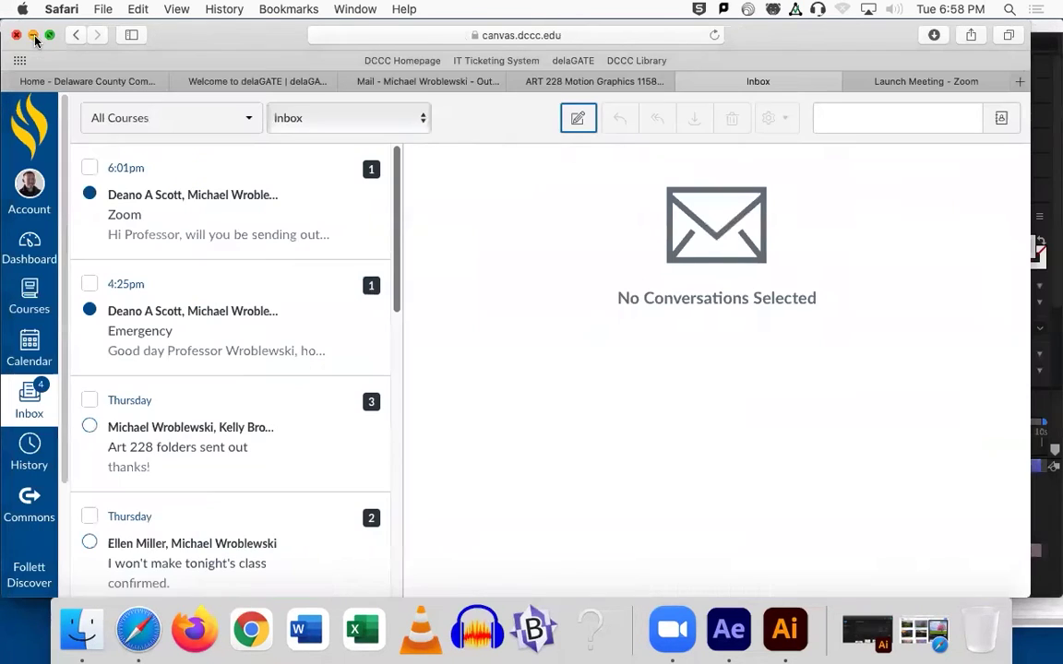
left_click(33, 35)
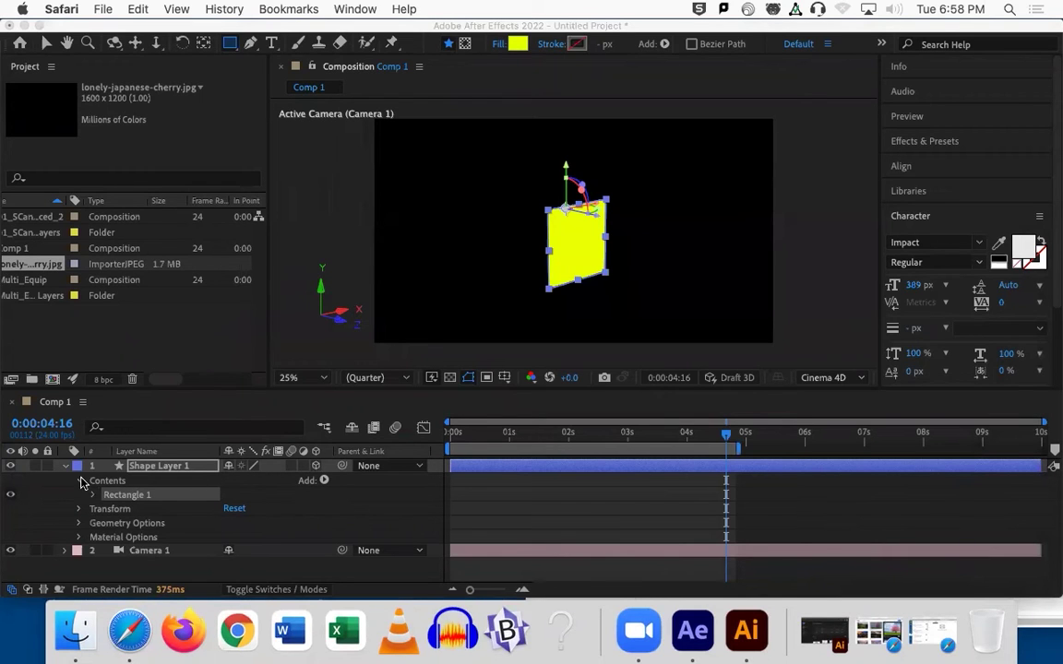
Push the square back along Z and set its X, Y and Z rotation to 9°, 12° and -9°.
left_click(164, 471)
key("p")
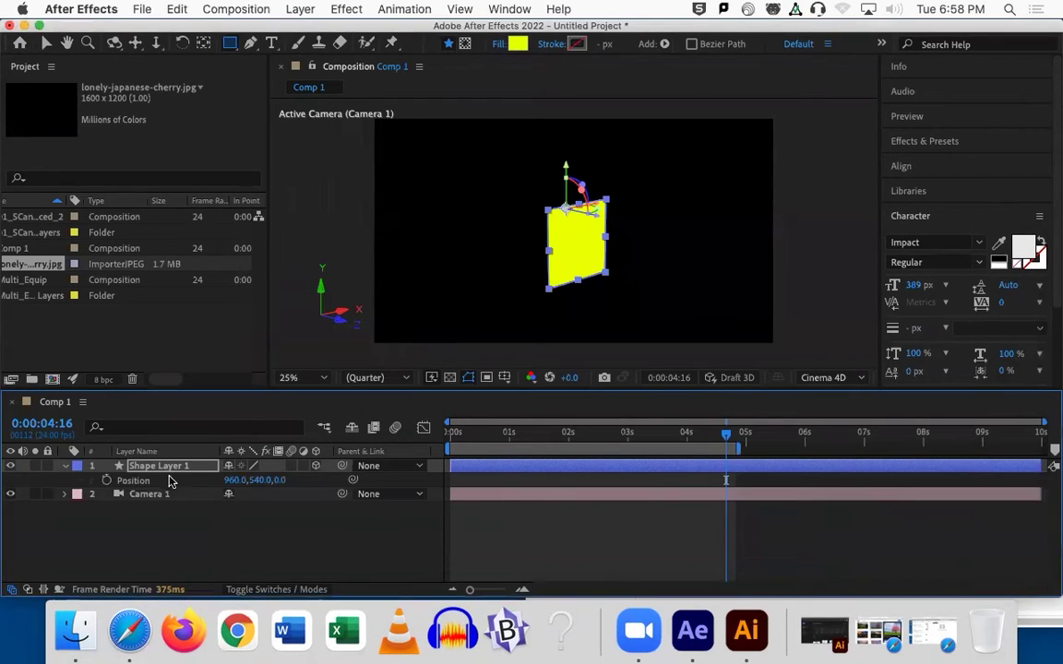
left_click_drag(279, 480, 318, 483)
key("r")
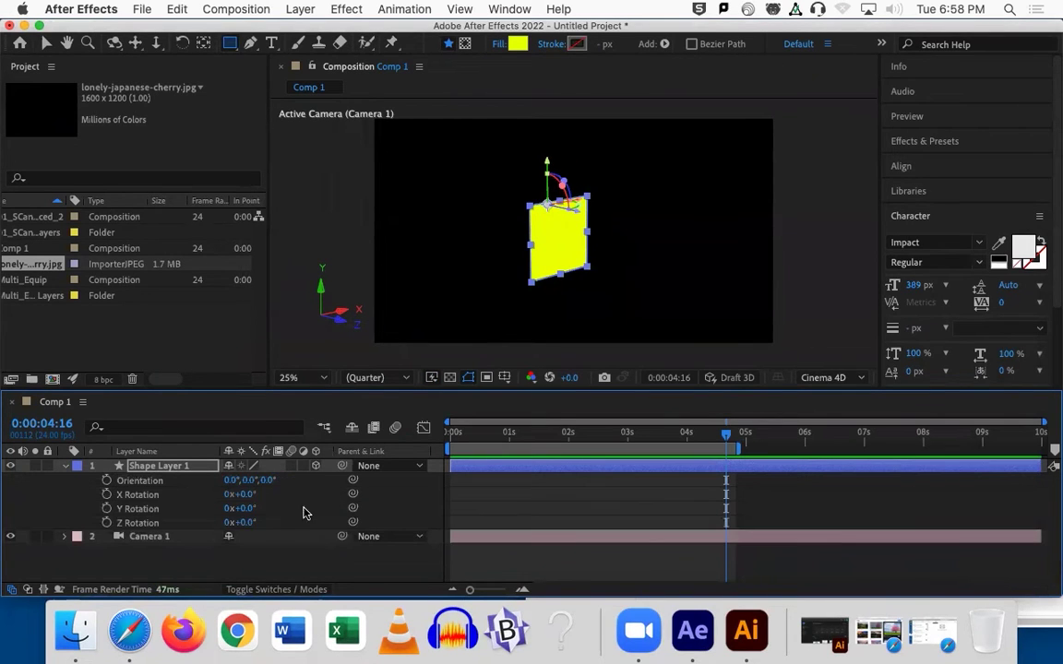
left_click_drag(242, 522, 274, 485)
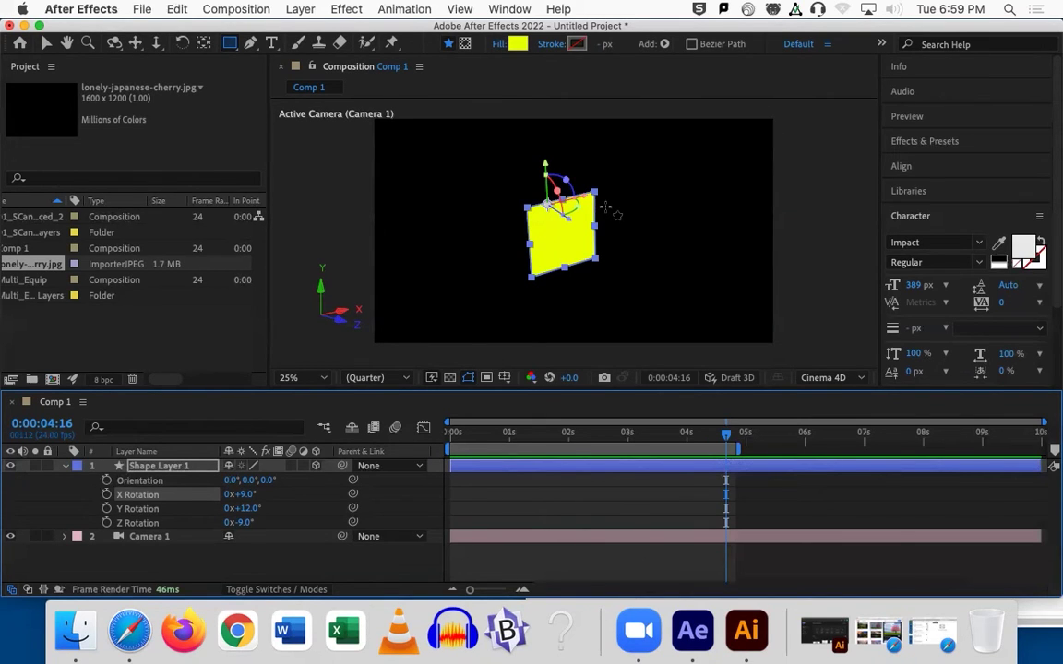
Delete the square shape layer and the camera from the composition.
left_click(157, 466)
left_click(148, 536, "shift")
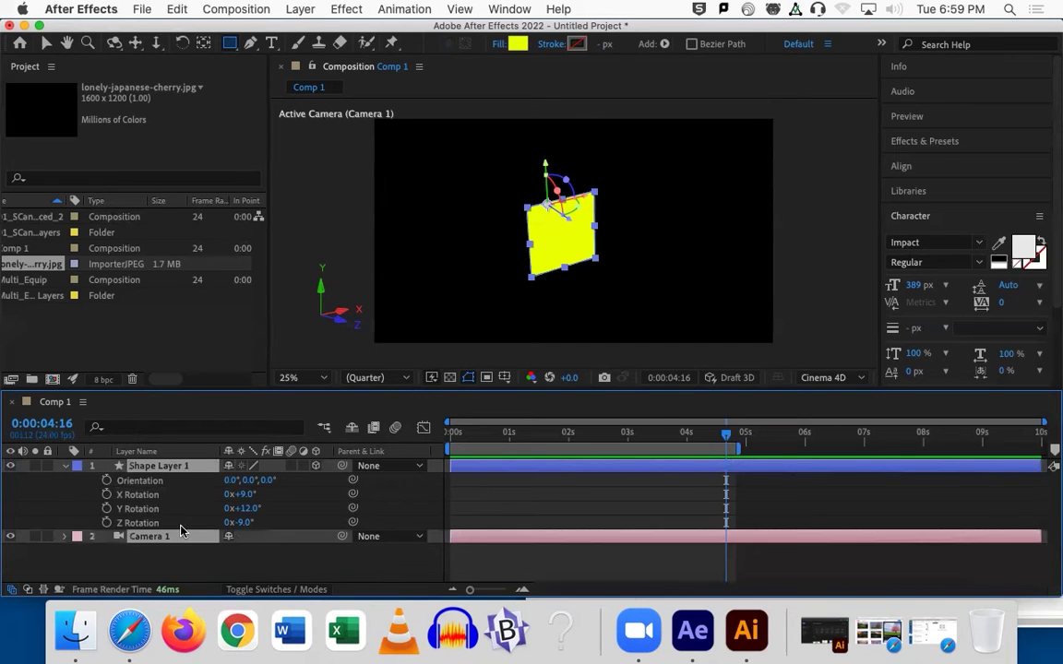
key("Delete")
Add lonely-japanese-cherry.jpg to the composition, scale it to 125%, and move the playhead to 0:00:00:00.
left_click(121, 356)
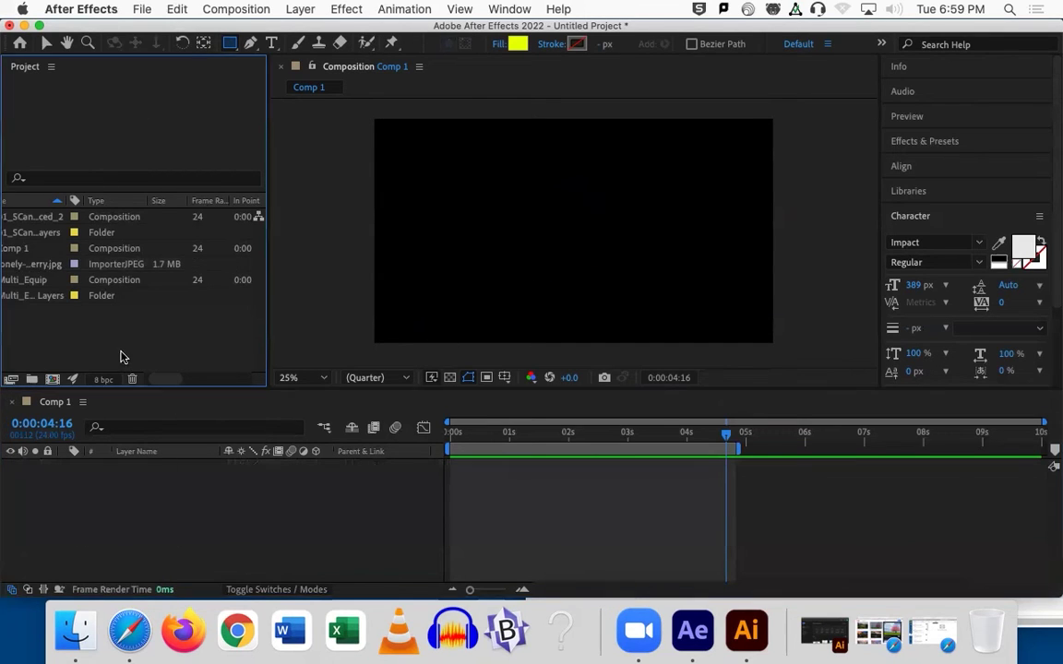
left_click_drag(158, 379, 143, 383)
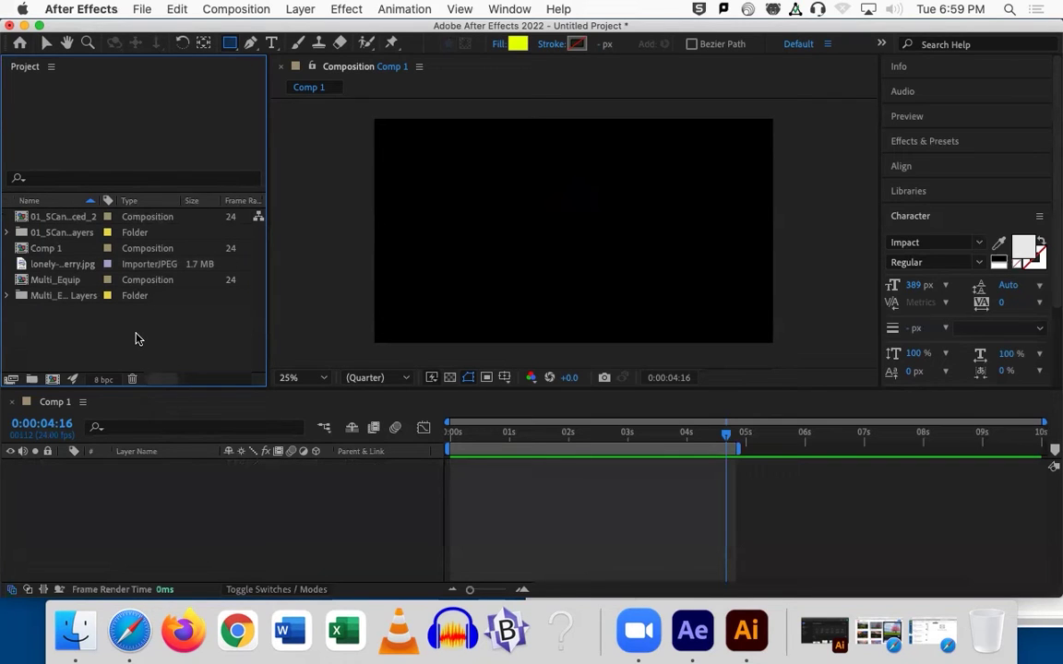
left_click_drag(57, 264, 168, 475)
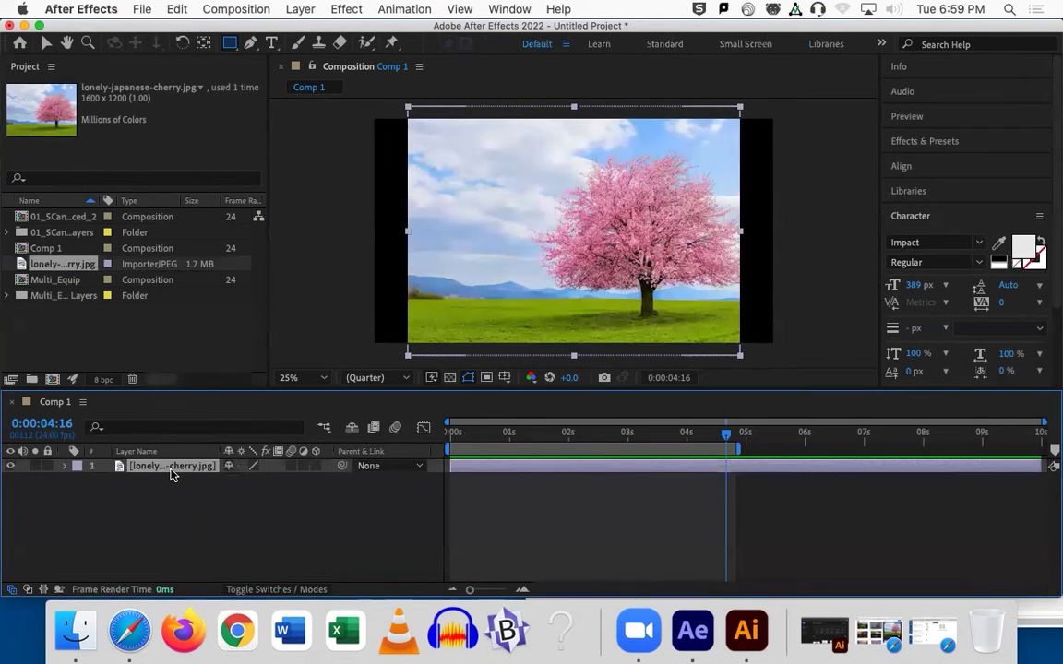
key("s")
left_click_drag(242, 481, 263, 481)
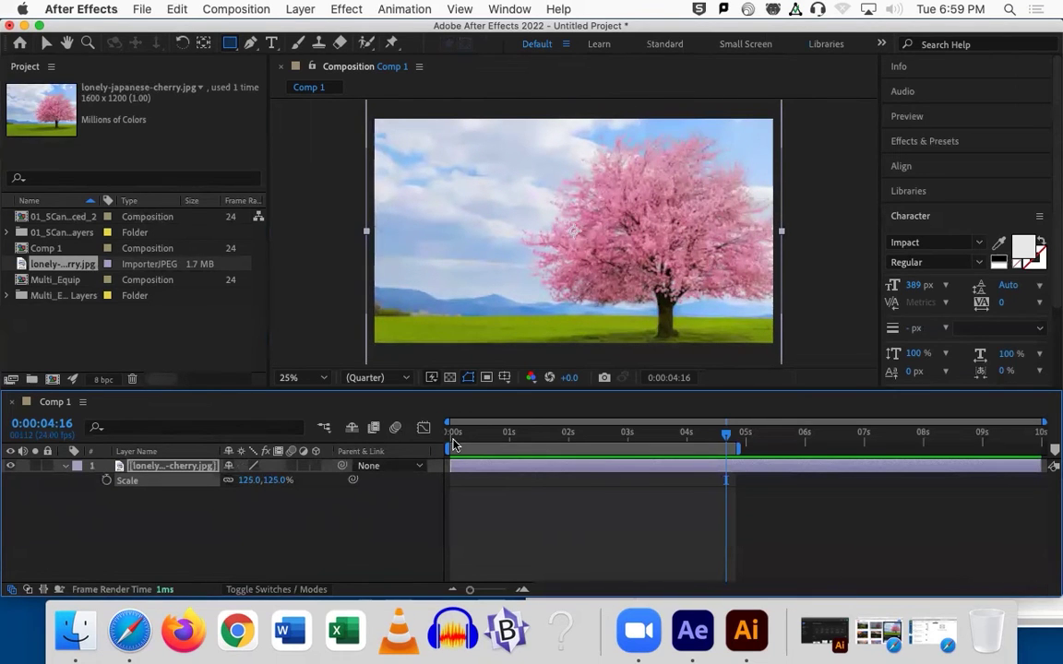
key("Home")
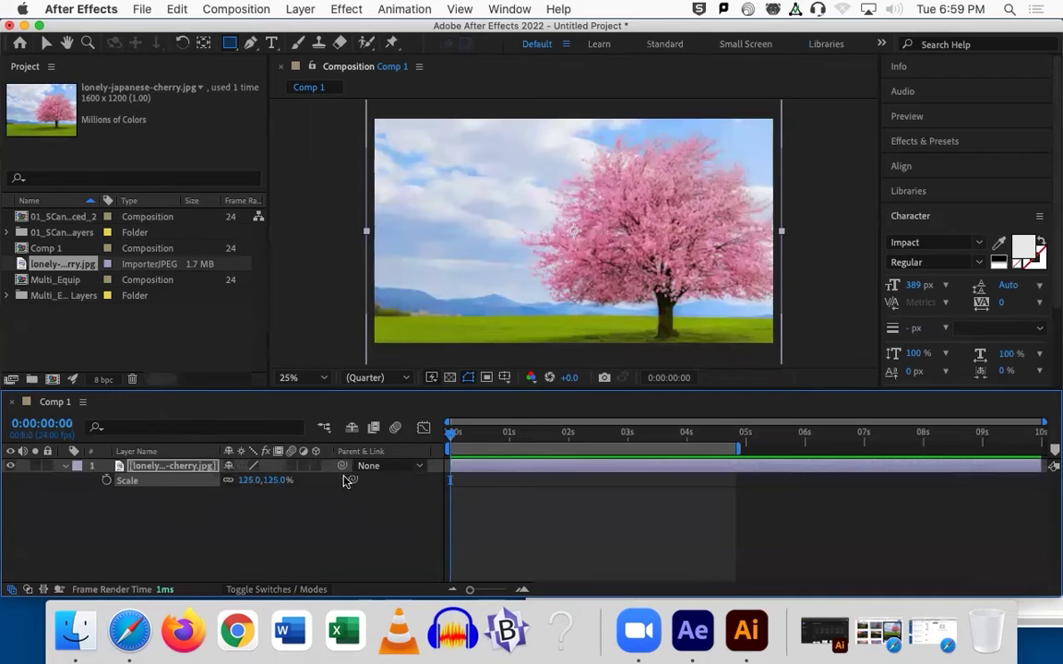
Enlarge the cherry tree image beyond its 125% scale and shift its X position to 1137.
mouse_move(247, 480)
left_mouse_down()
mouse_move(283, 486)
mouse_move(226, 480)
left_mouse_up()
key("p")
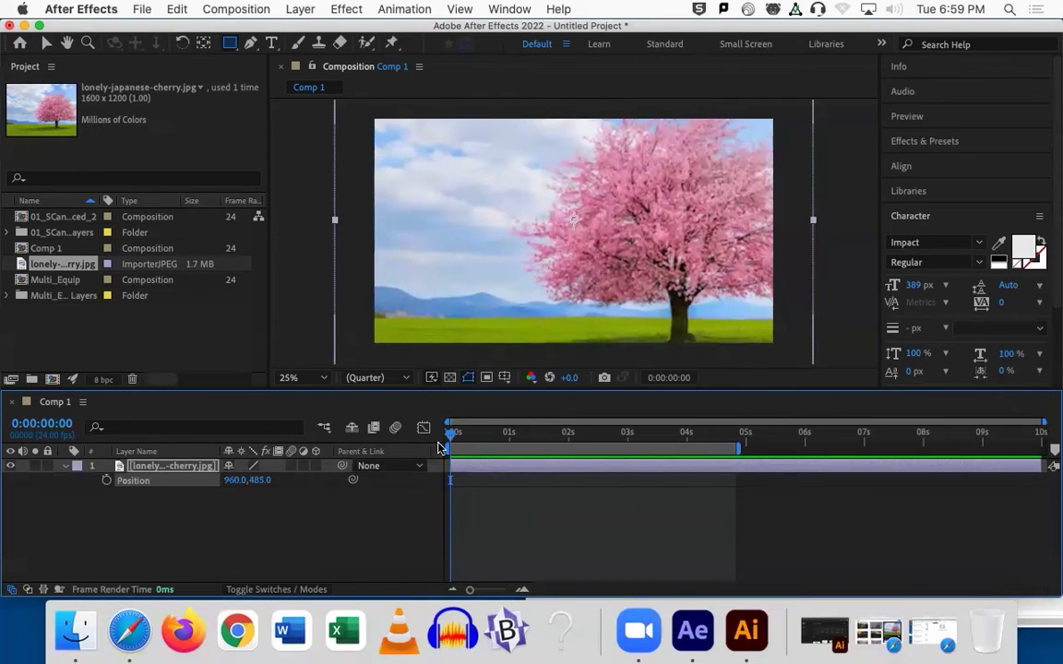
left_click_drag(231, 480, 379, 475)
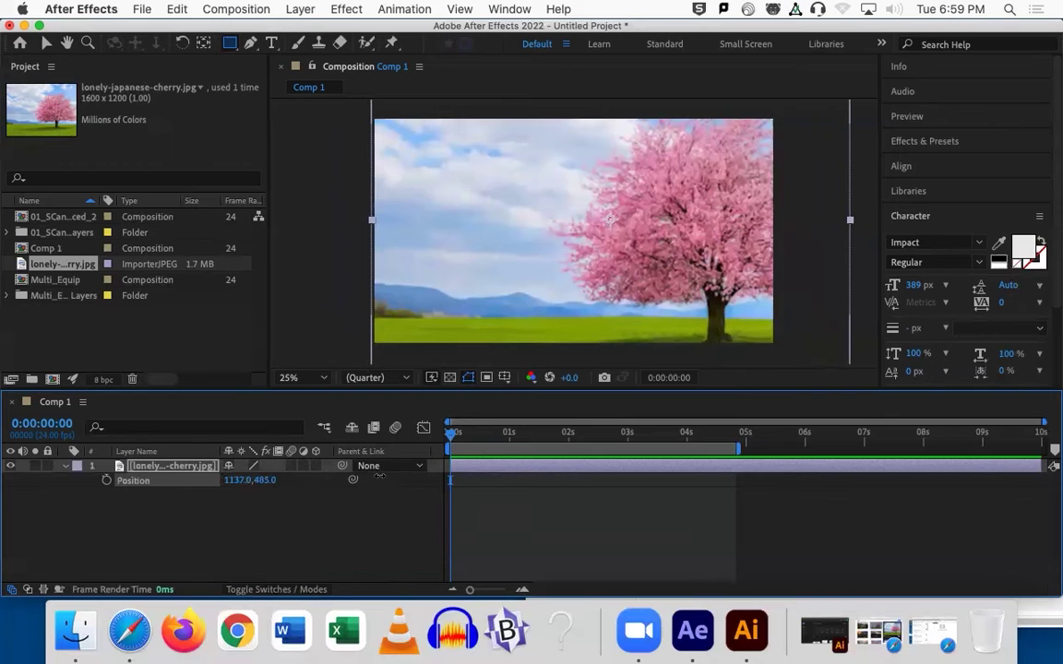
Keyframe the cherry image's position at 0:00:00:00 and set X to 876 at 0:00:04:14 so it slides left.
left_click(106, 481)
left_click_drag(479, 443, 729, 439)
left_click_drag(242, 481, 92, 481)
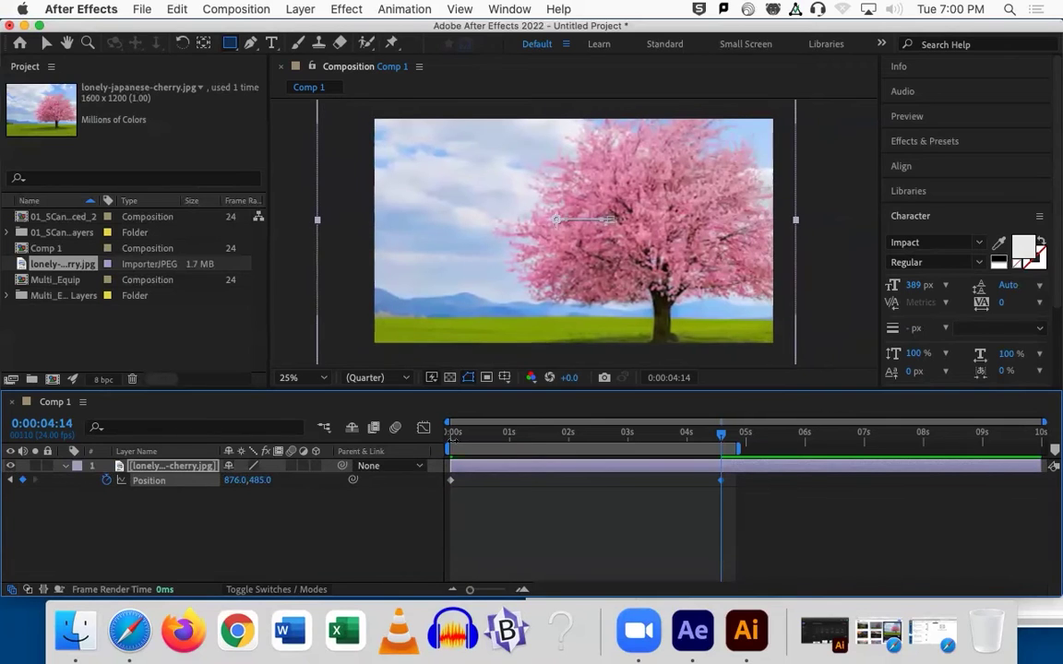
Preview the cherry image's position animation from the start, then deselect the layer.
left_click(452, 434)
key("space")
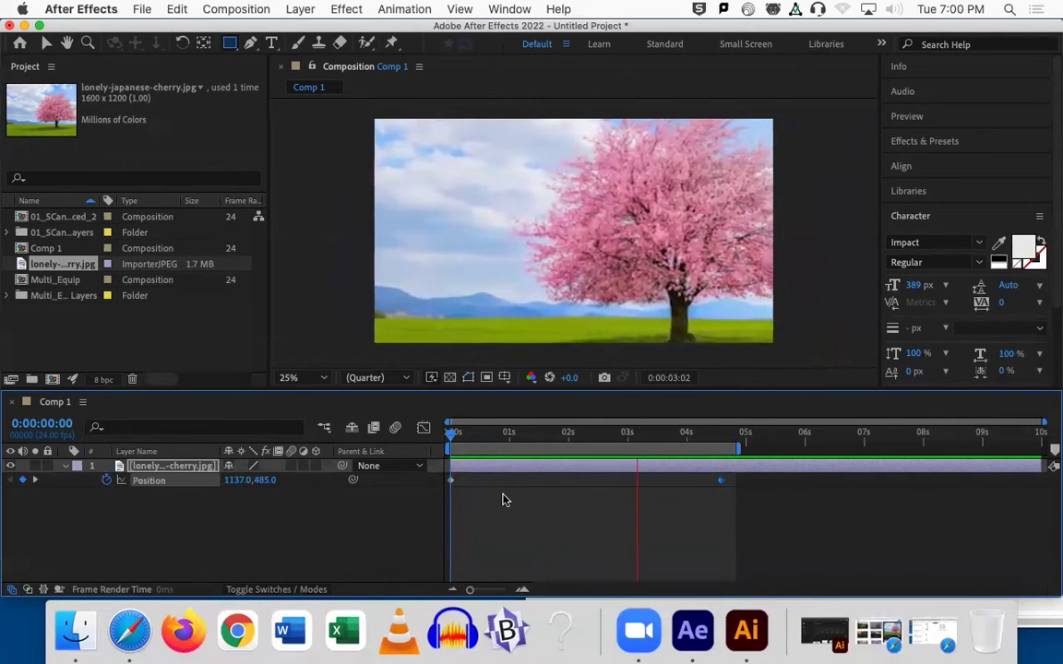
key("space")
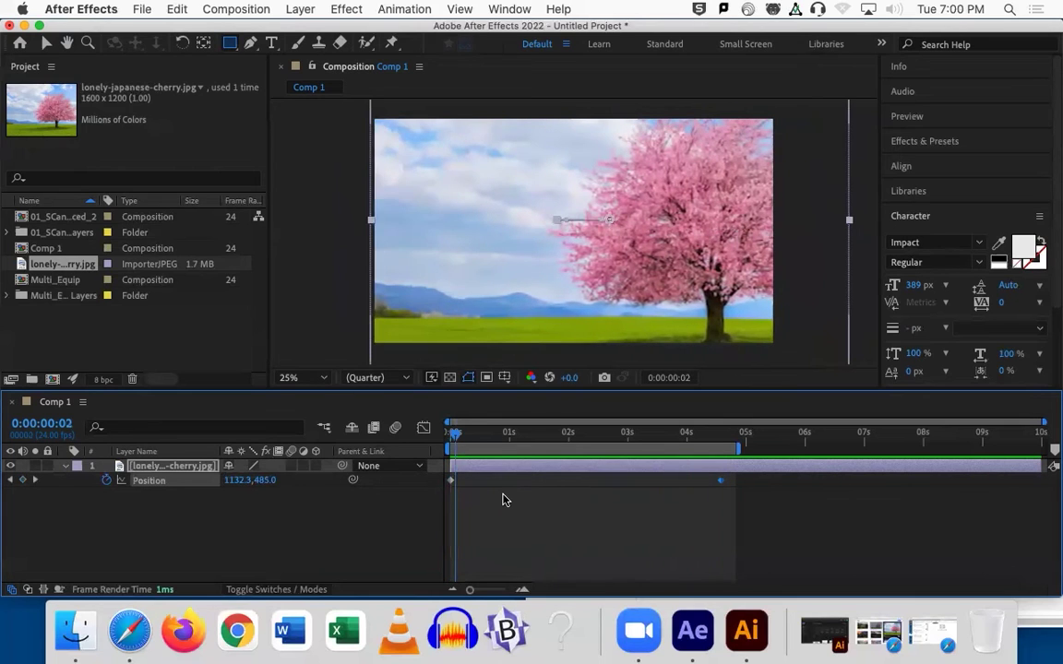
left_click(505, 516)
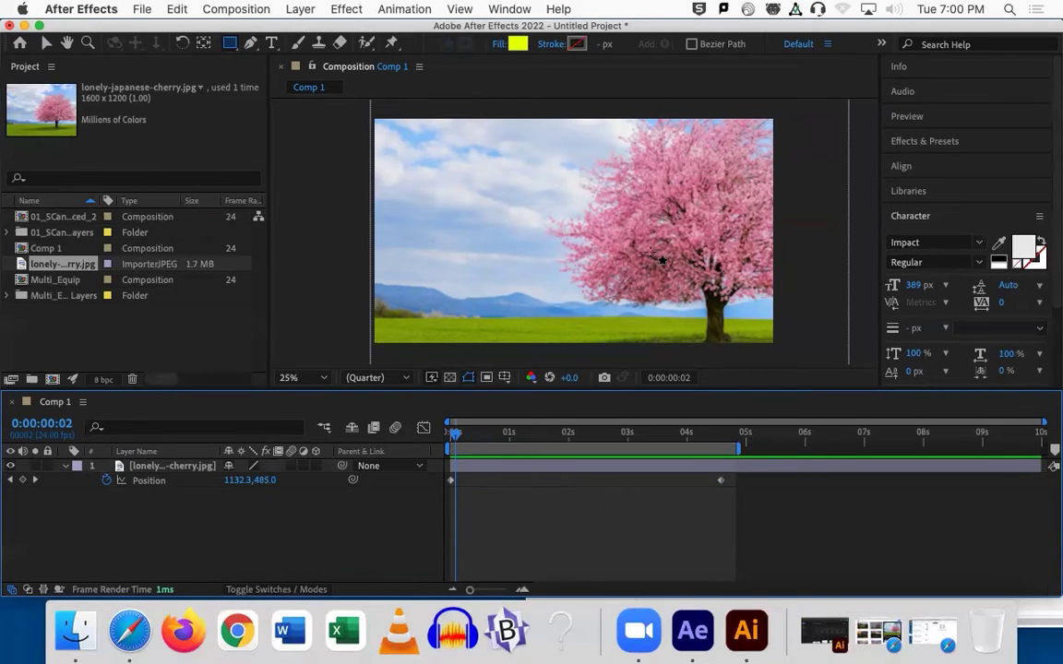
Zoom the composition view out to 12.5% to examine how far the image extends beyond the frame.
scroll(662, 260, "up", 2)
scroll(661, 260, "down", 2)
scroll(662, 259, "down", 4)
scroll(661, 258, "up", 1)
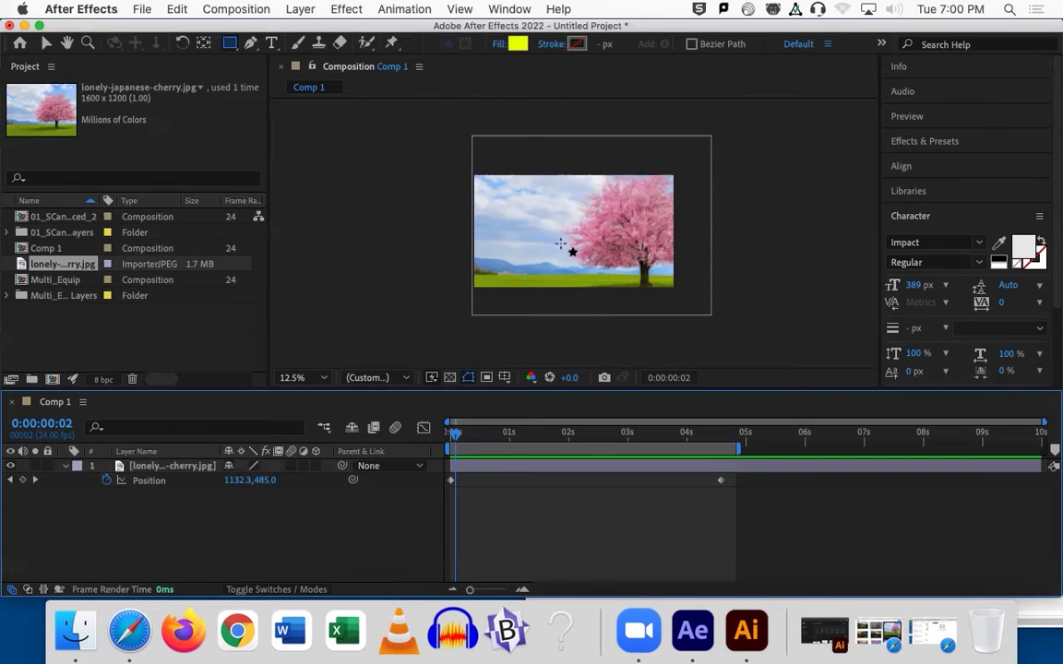
left_click(45, 43)
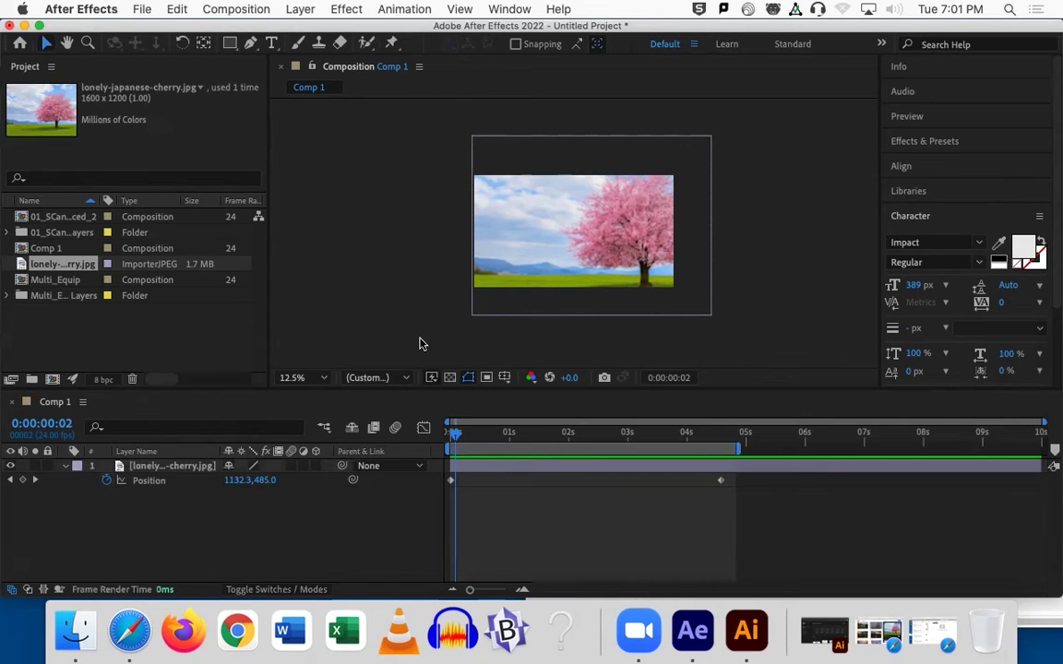
Switch to Safari and close the landscape image search window.
left_click(130, 631)
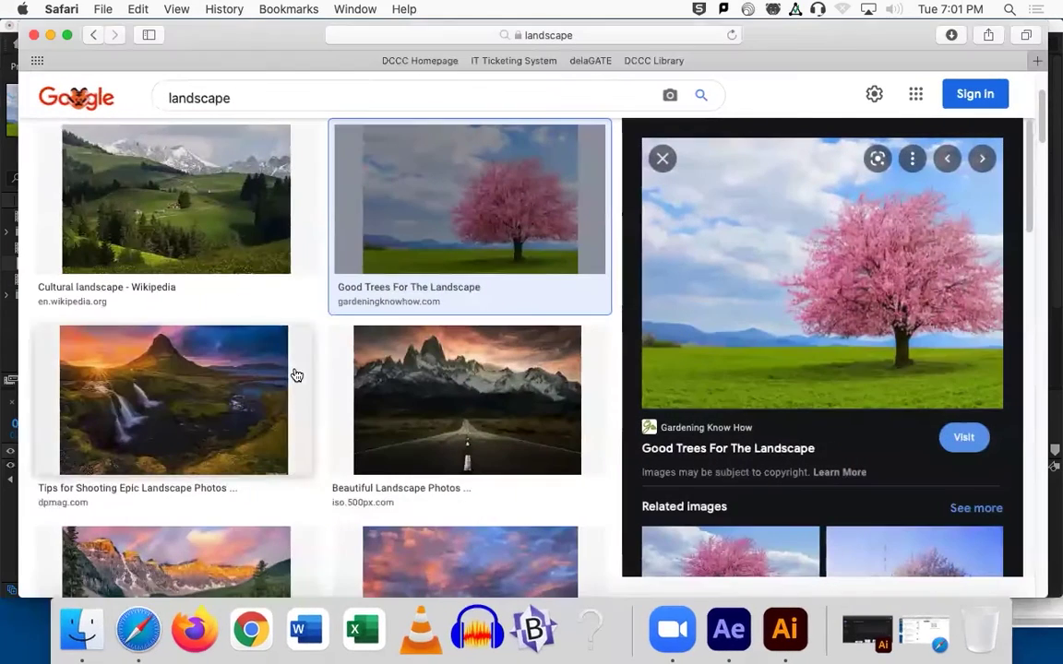
left_click_drag(68, 45, 71, 106)
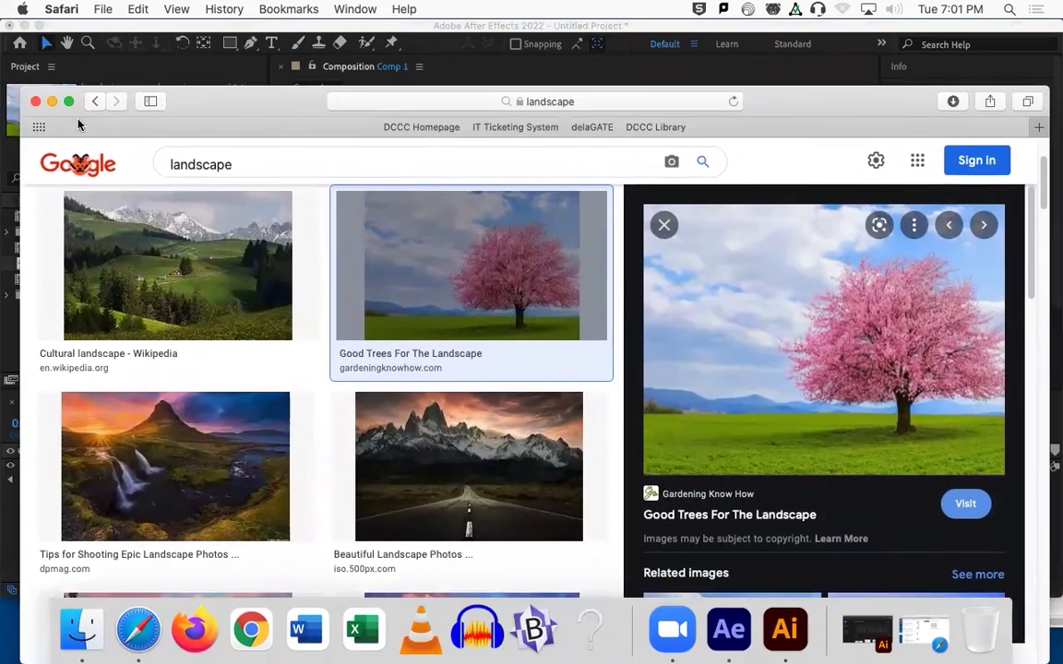
left_click(35, 94)
Bring up the ART 228 Motion Graphics course in Safari and look through its announcement "Links to all virtual Lectures for 2022".
left_click(355, 9)
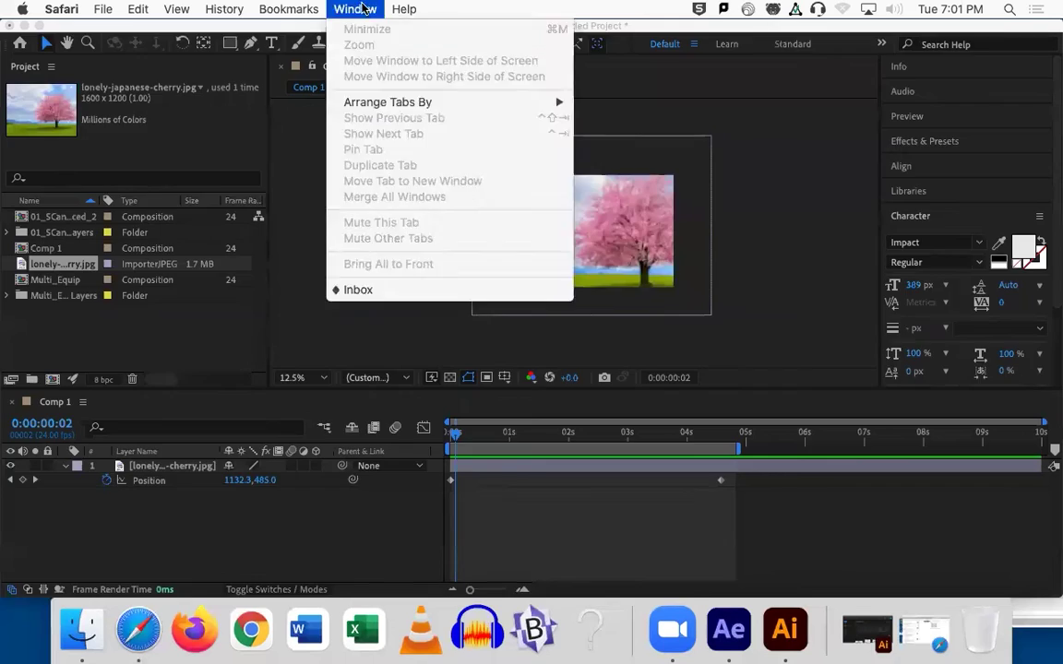
left_click(355, 355)
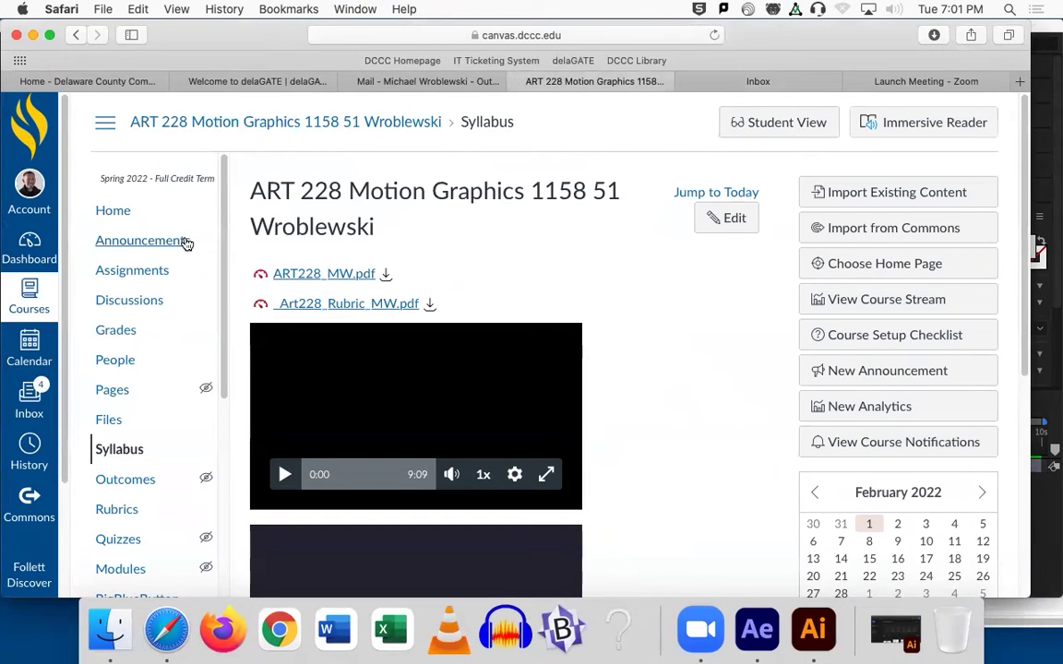
left_click(172, 244)
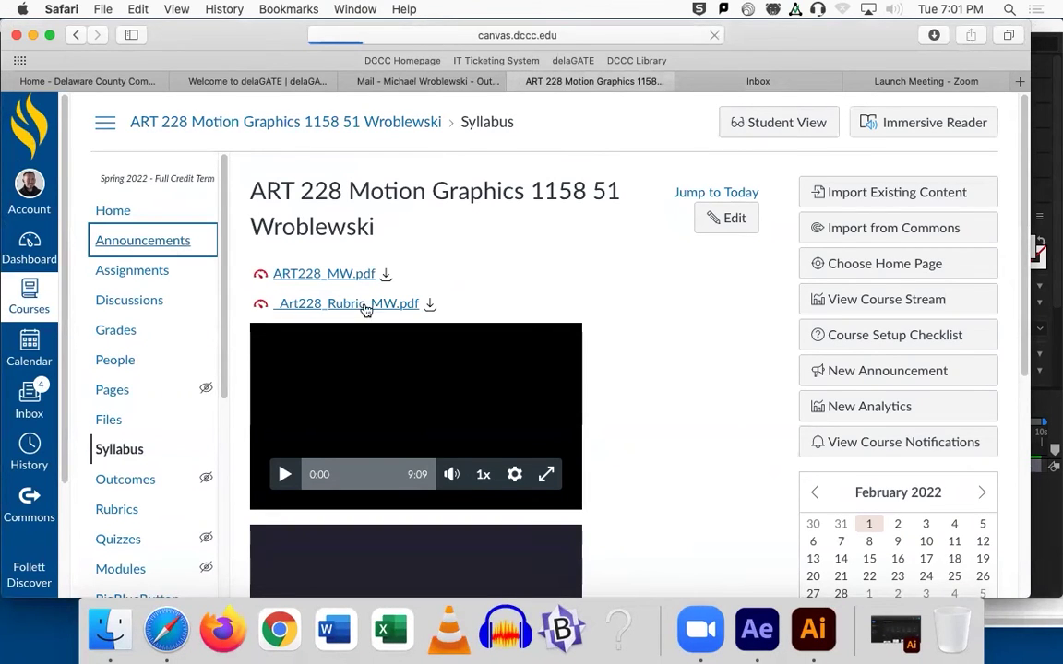
left_click(448, 409)
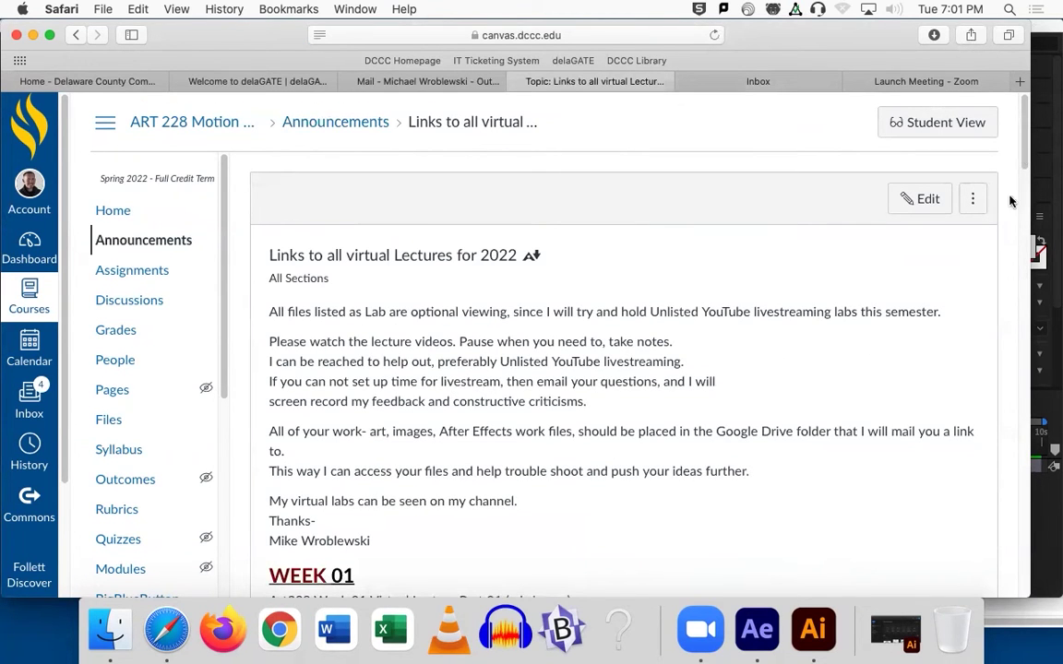
scroll(1015, 201, "down", 8)
left_click_drag(1030, 202, 1054, 207)
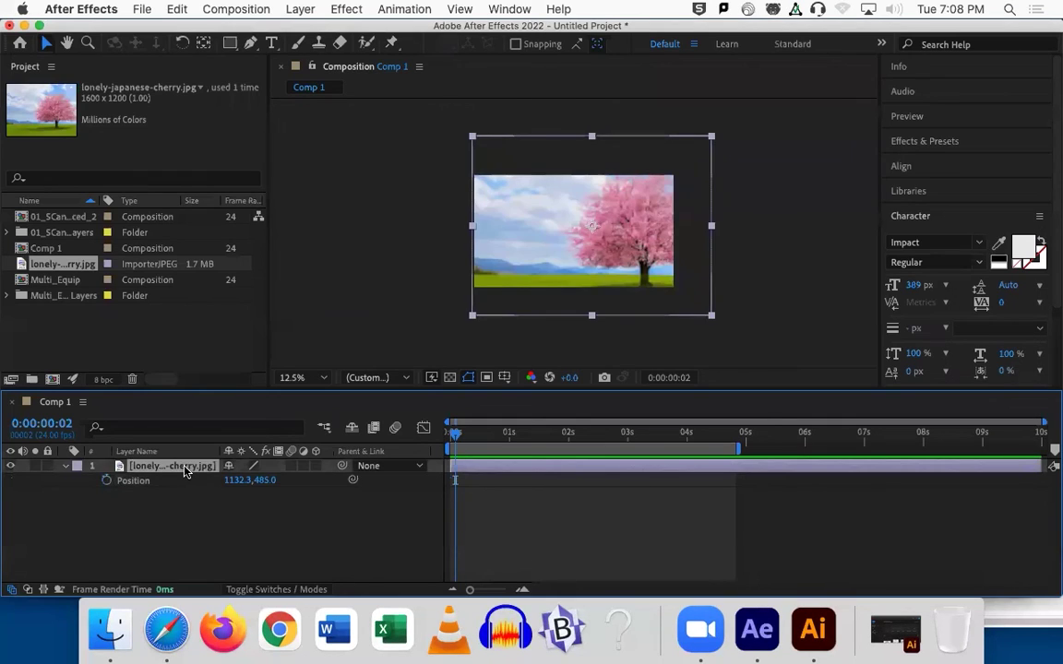
Delete the cherry image layer from Comp 1 and draw a yellow square in the frame's upper-left area.
key("Delete")
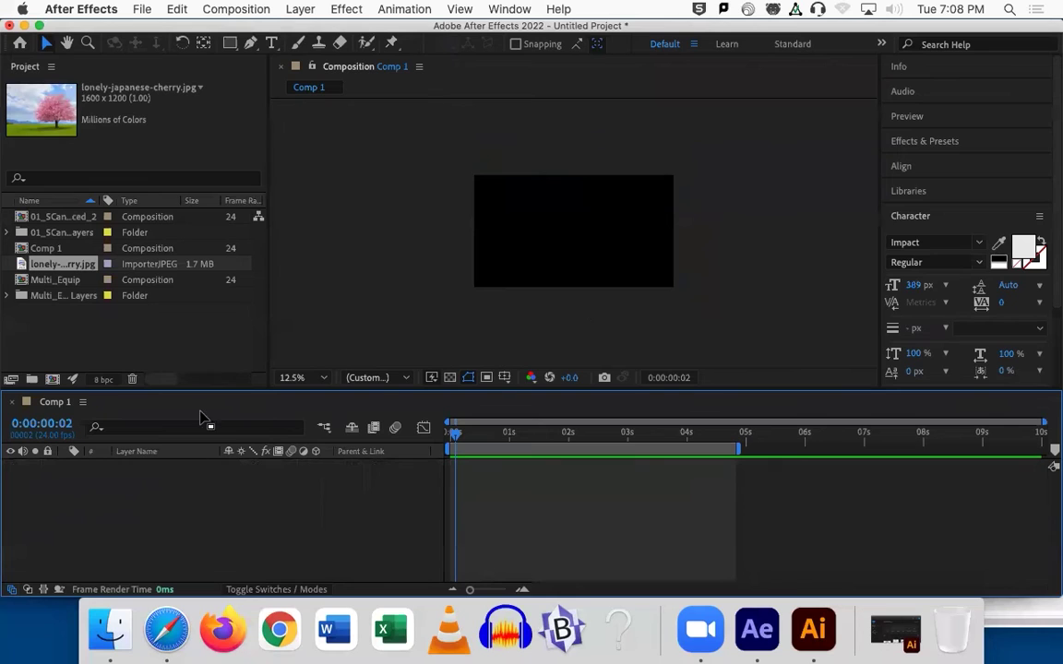
left_click(230, 43)
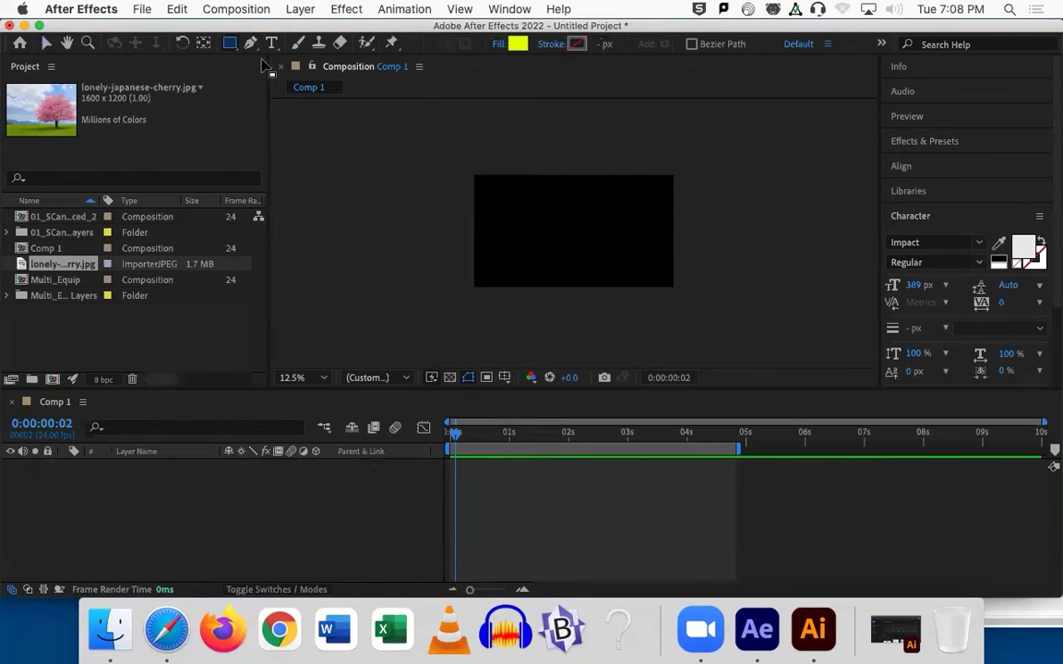
left_click_drag(507, 199, 545, 234)
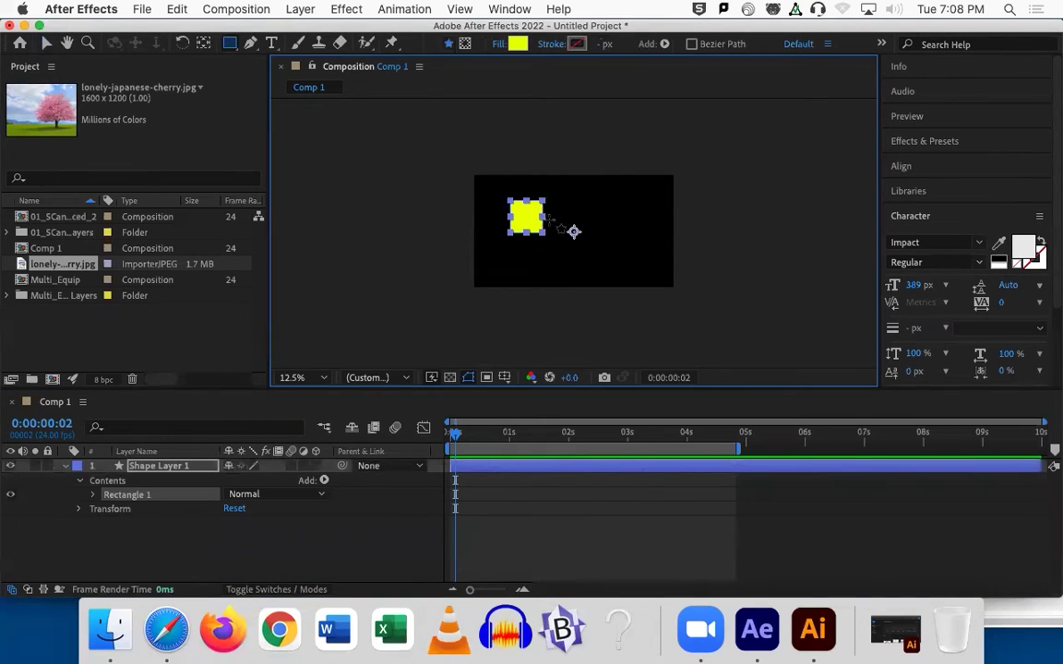
key("Delete")
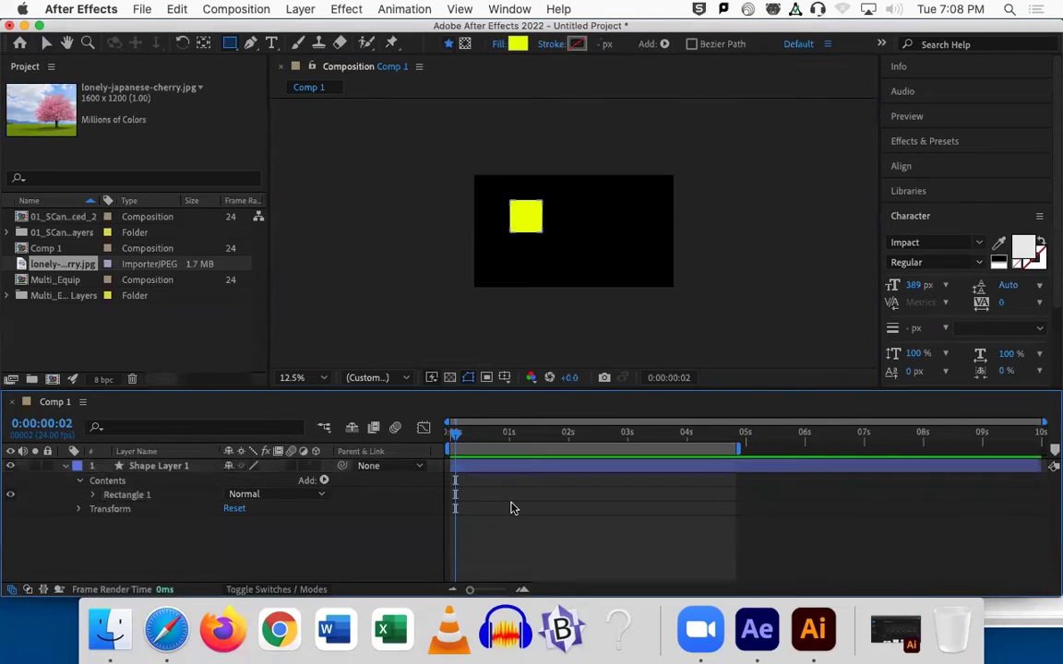
left_click_drag(233, 46, 415, 178)
left_click_drag(559, 221, 592, 252)
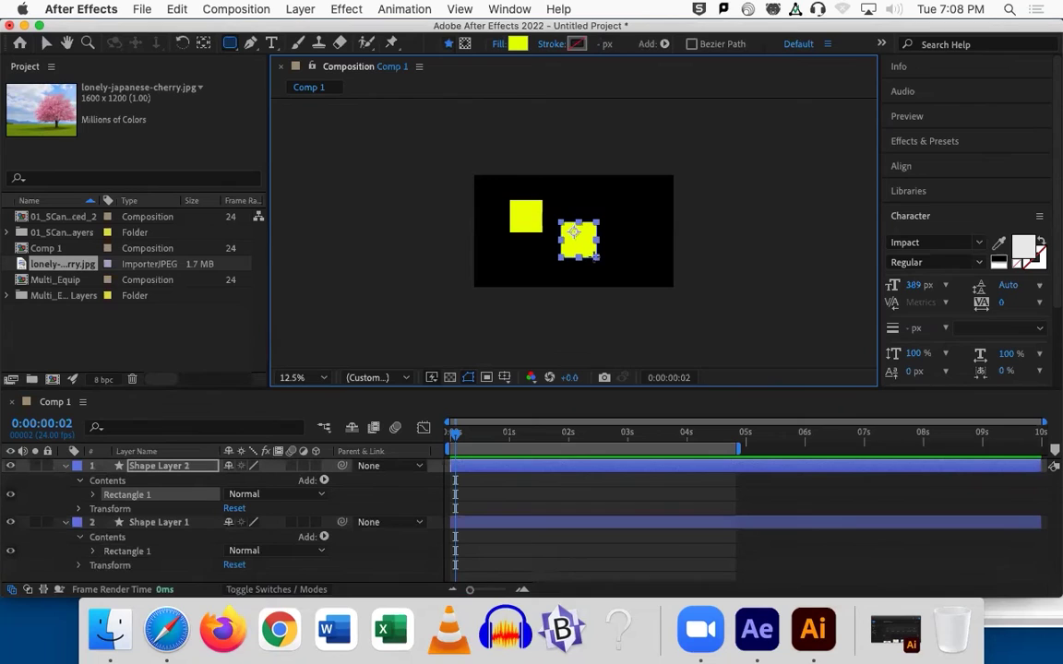
key("Delete")
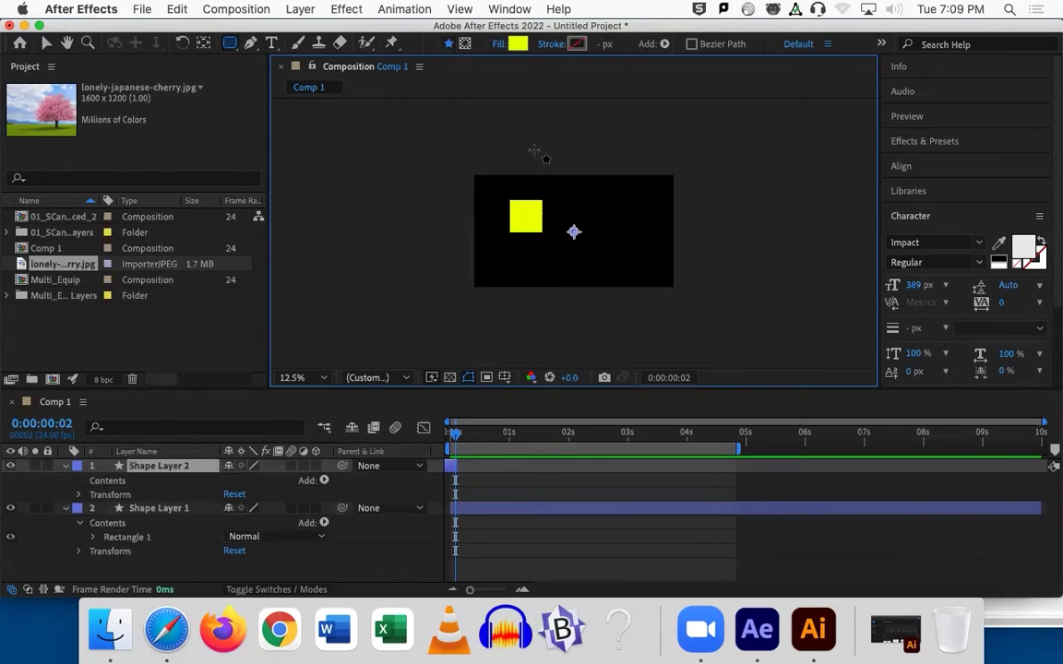
key("Delete")
Rename the yellow square's layer "square" and collapse its properties.
left_click(162, 468)
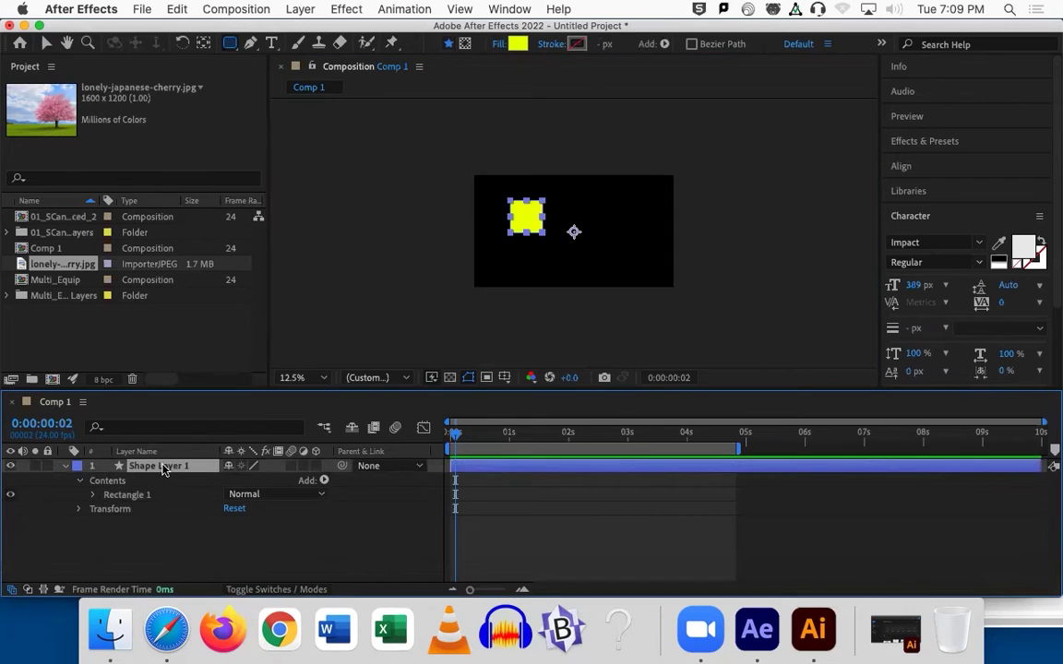
key("Return")
type("square")
left_click(183, 543)
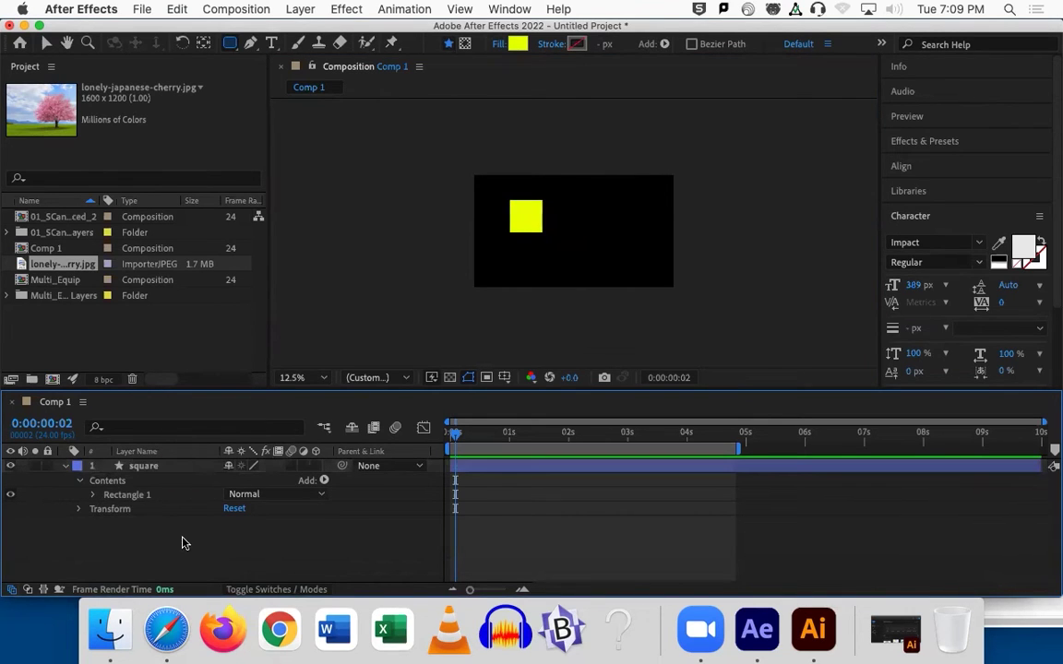
left_click(64, 468)
Draw a circle with blue fill 0064FF beside the yellow square, near the frame's centre.
left_click_drag(231, 43, 268, 77)
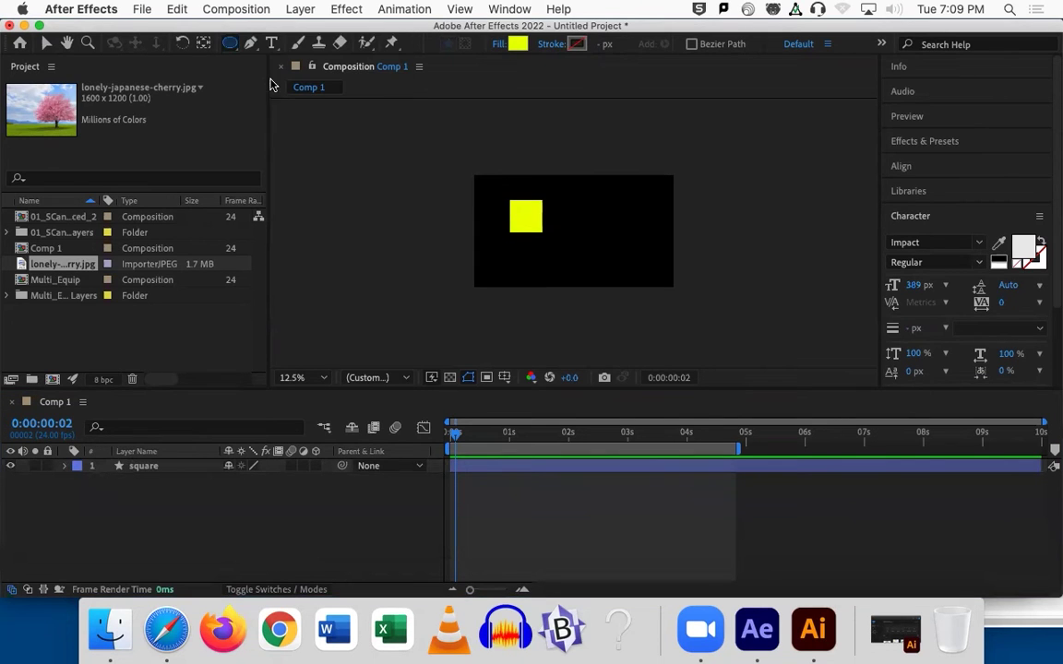
left_click(519, 45)
left_click(564, 297)
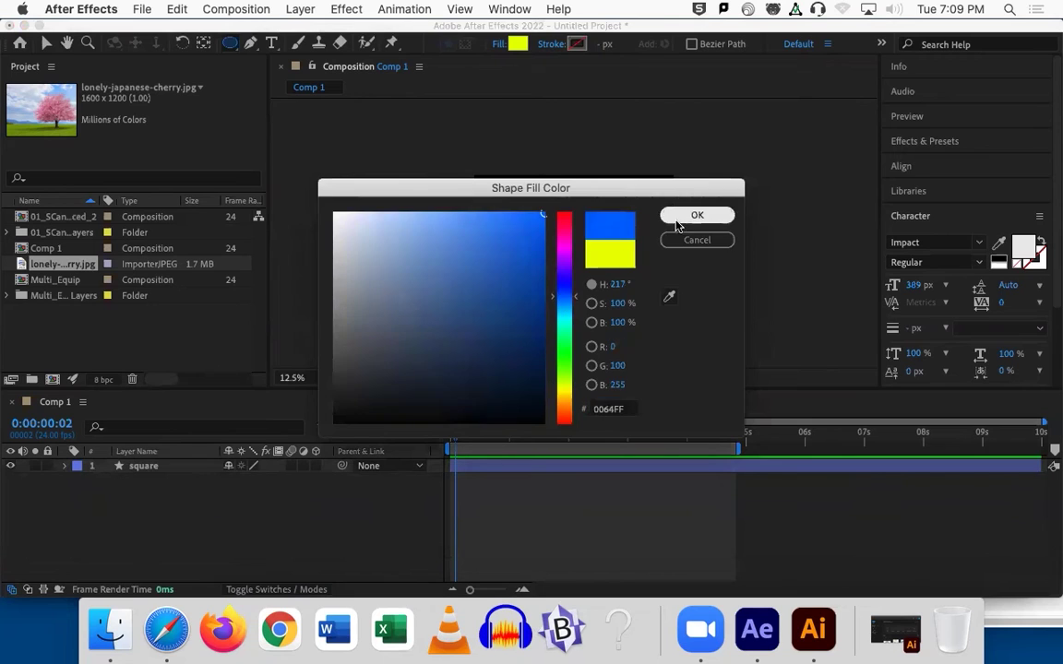
left_click(696, 215)
left_click_drag(551, 215, 591, 253)
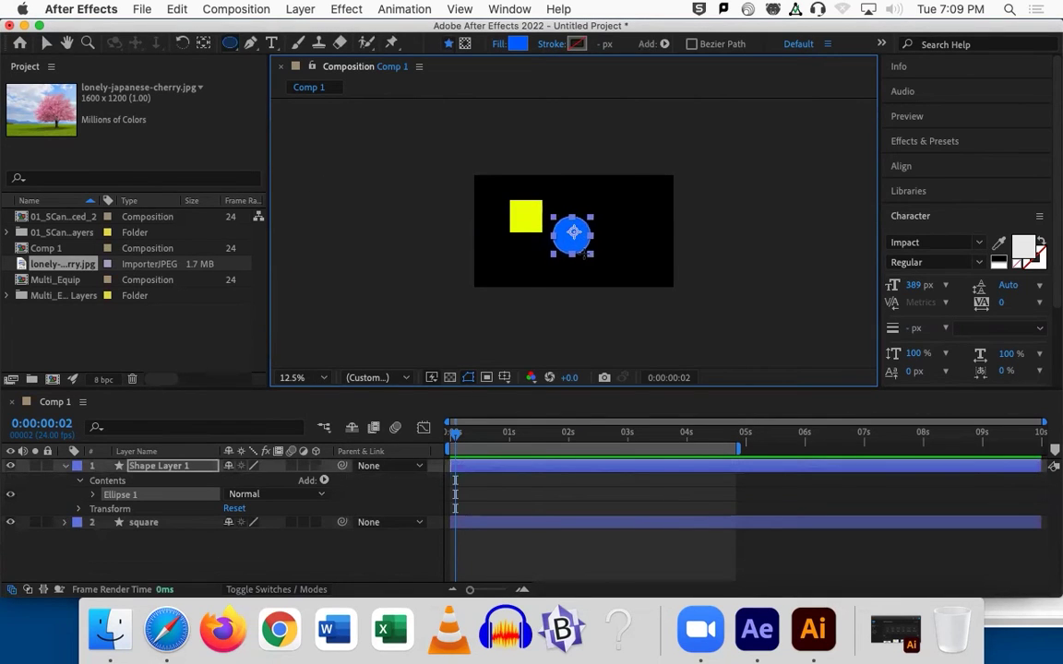
Rename the blue circle's layer "circle", collapse its properties and deselect it.
key("Return")
type("circle")
key("Return")
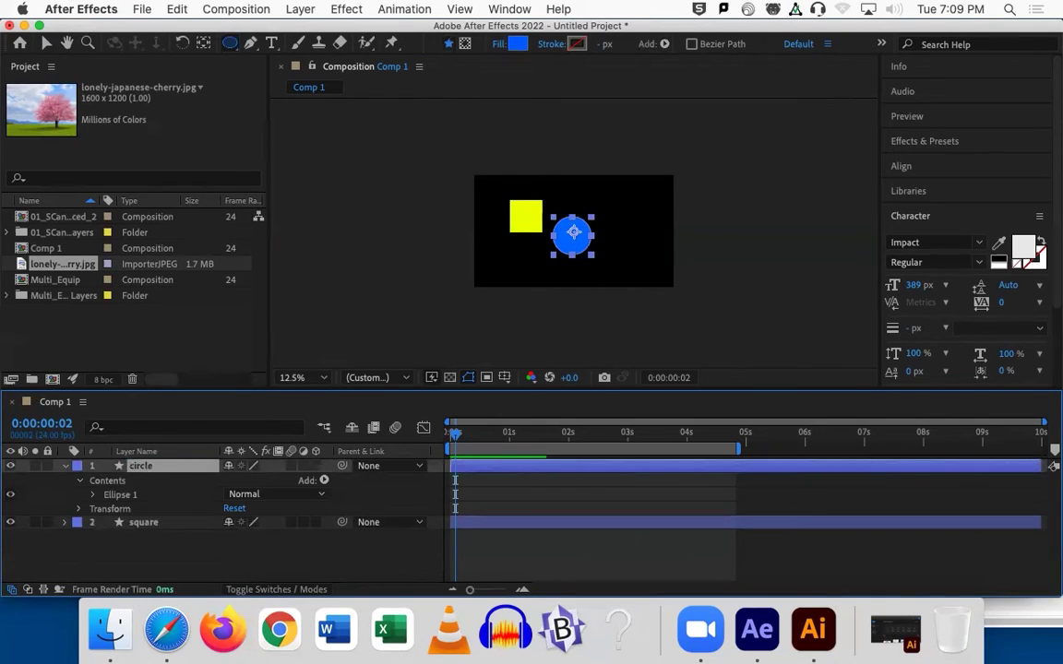
left_click(65, 466)
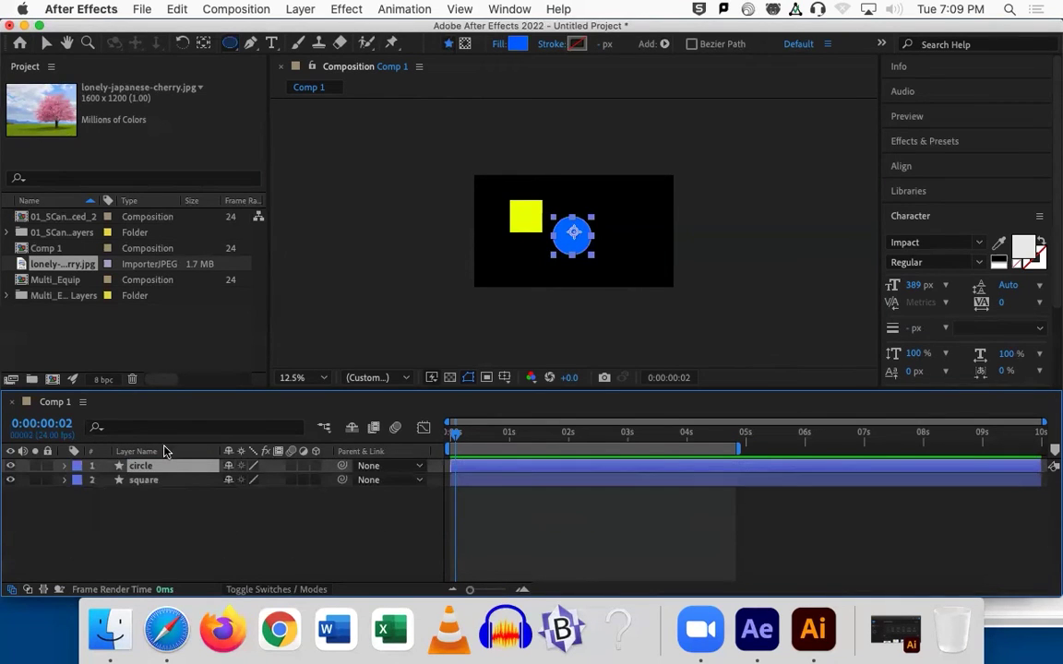
left_click(156, 509)
Draw a four-pointed star with green fill 10D531 and shift it slightly right so it only partly overlaps the circle.
left_click_drag(229, 43, 268, 112)
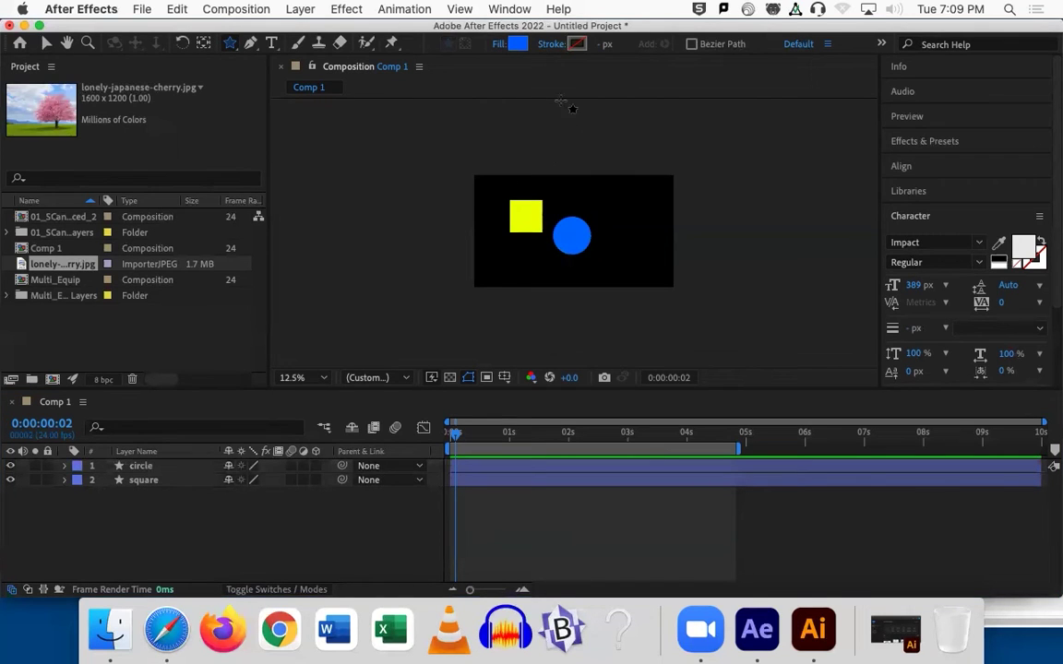
left_click(518, 46)
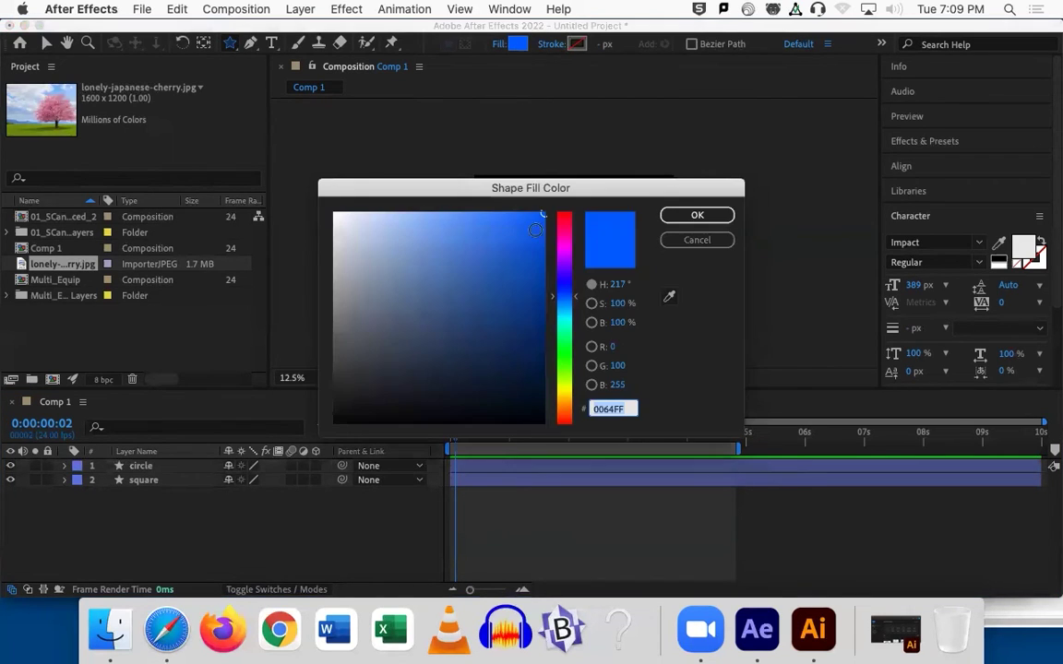
left_click(561, 347)
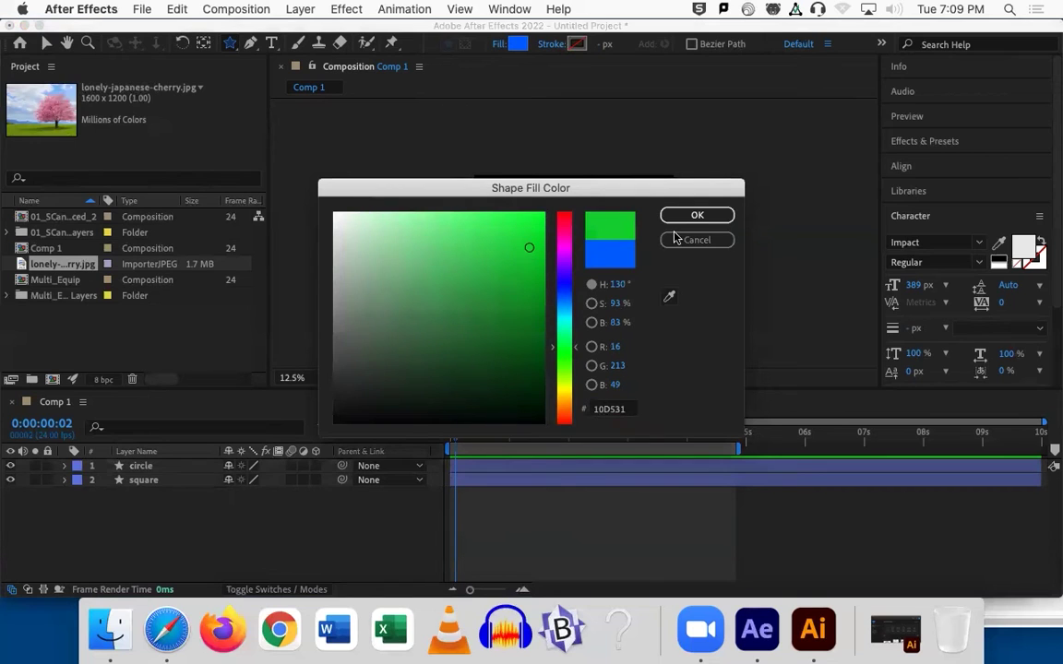
left_click(697, 215)
left_click_drag(587, 244, 605, 269)
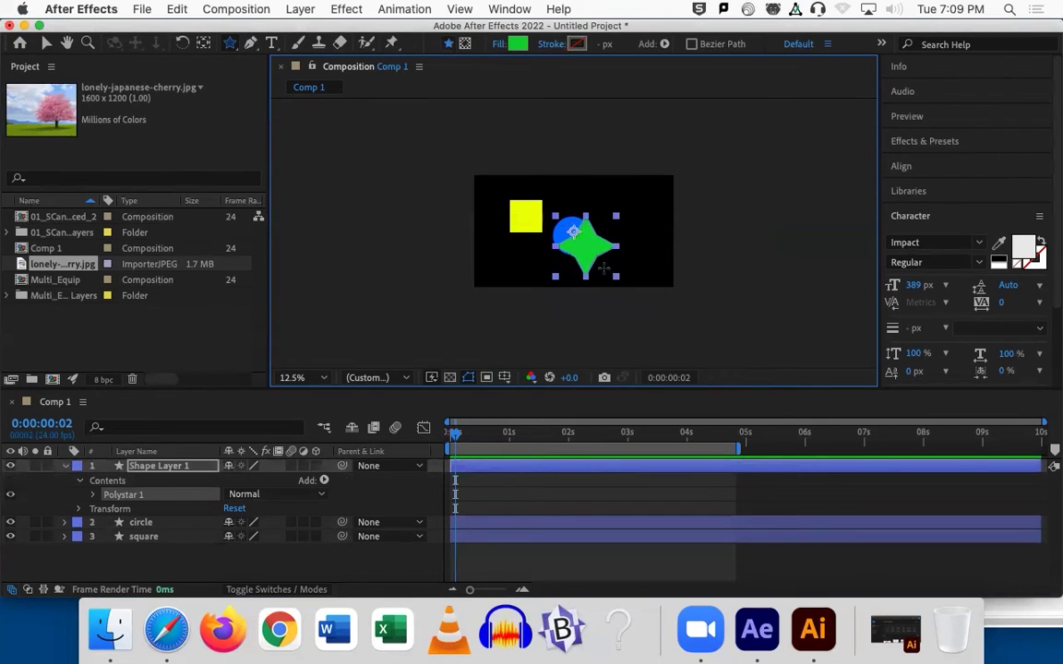
left_click(47, 43)
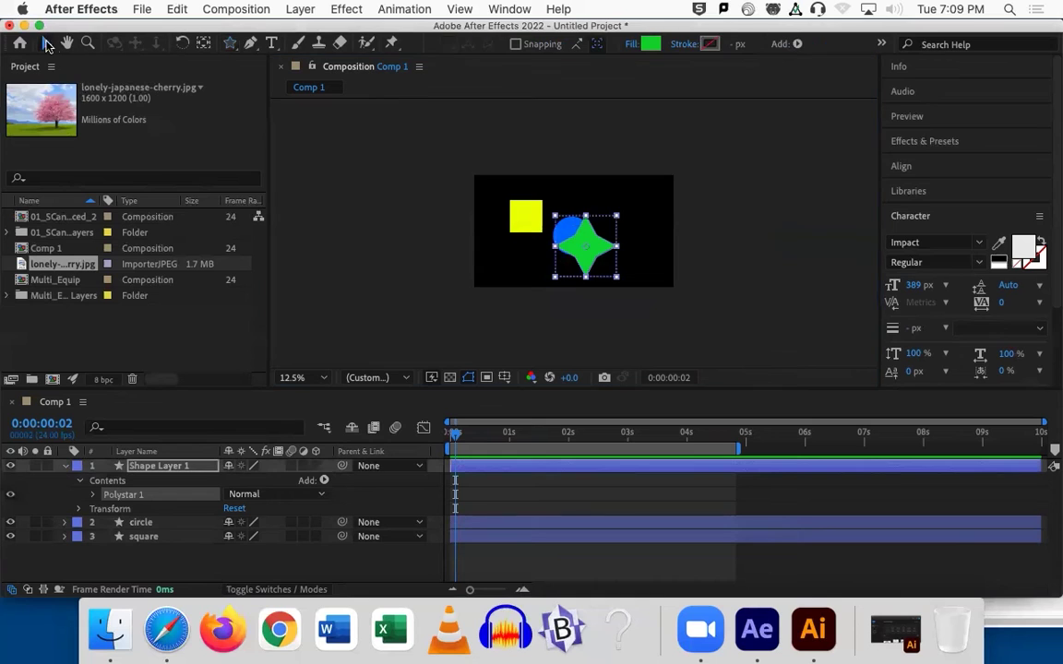
left_click_drag(572, 232, 590, 233)
Rename the green star's layer "star" and collapse its properties.
left_click(143, 468)
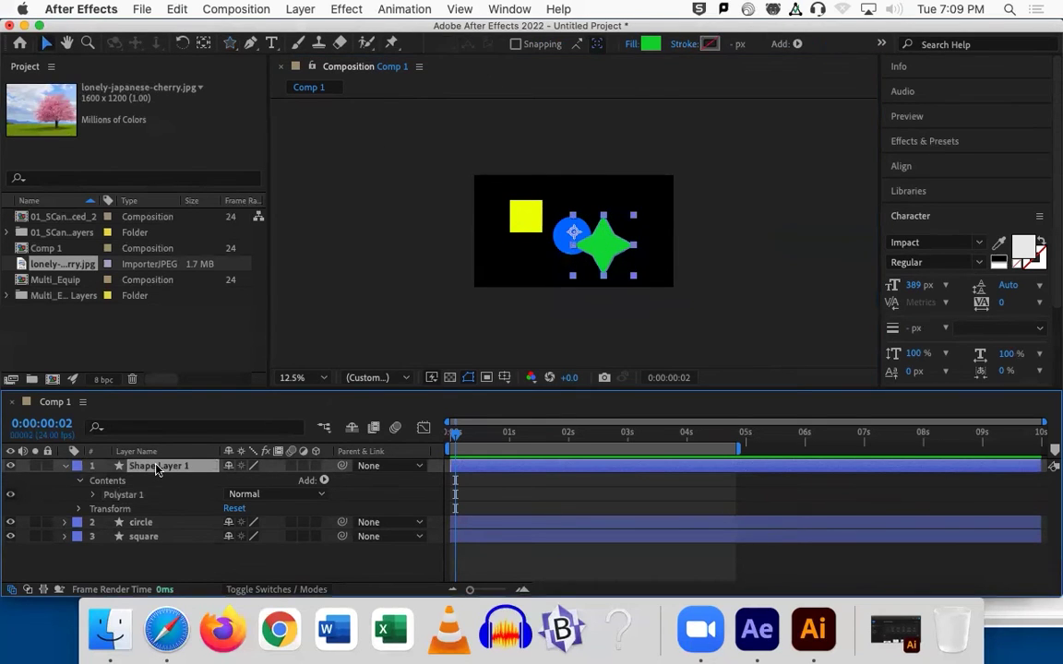
key("Return")
type("s")
key("Return")
left_click(65, 468)
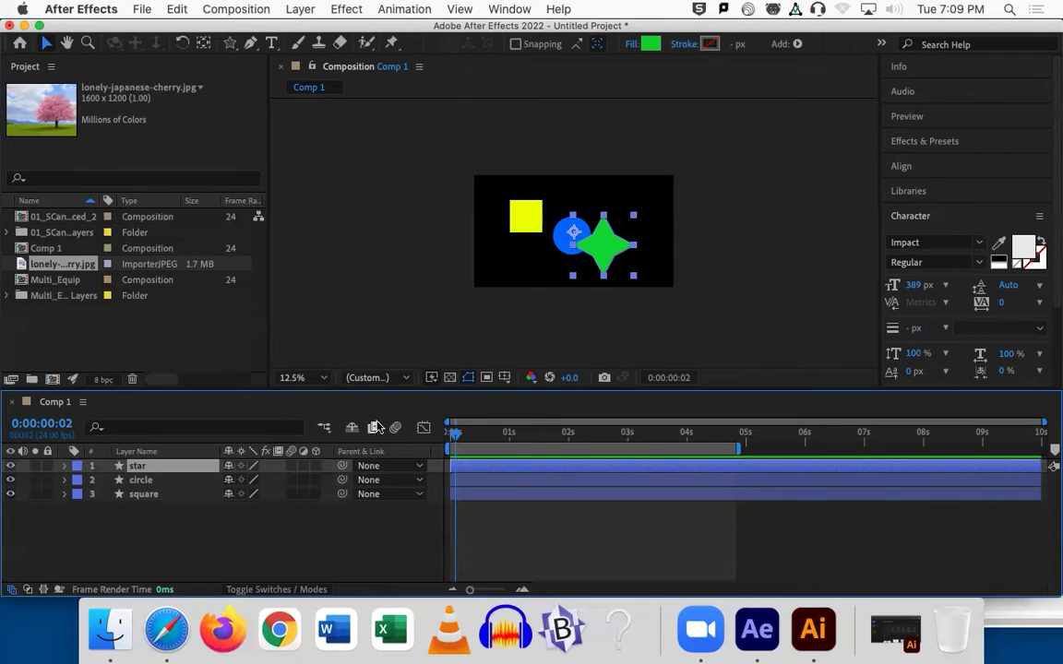
Make the star, circle and square layers 3D and reveal the Position property of all three.
left_click_drag(317, 471, 319, 493)
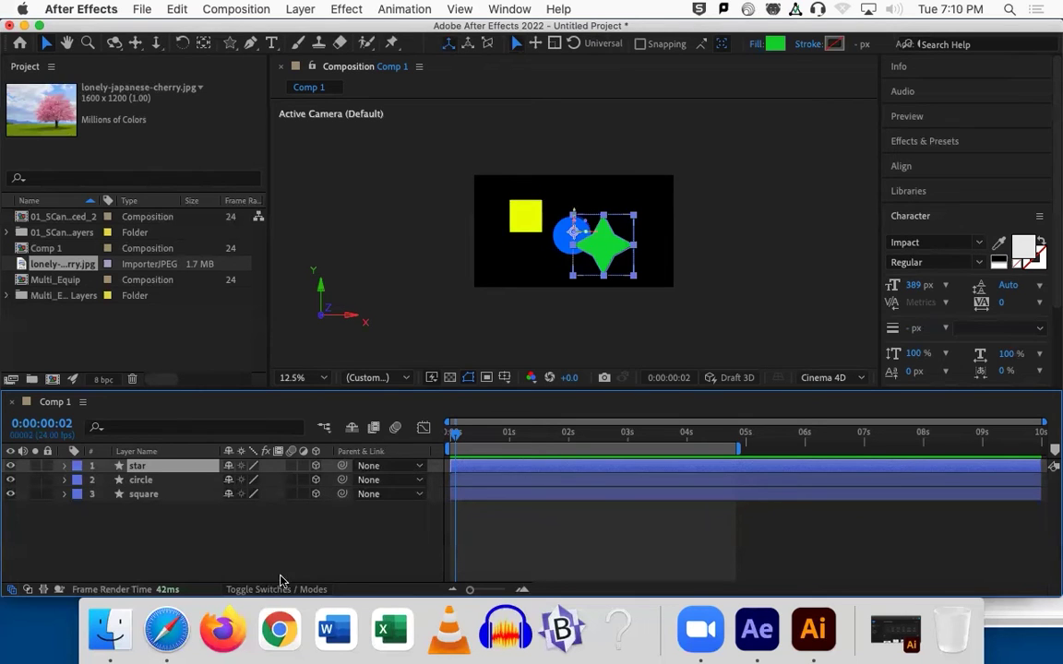
left_click(284, 591)
left_click(292, 594)
left_click(146, 496, "shift")
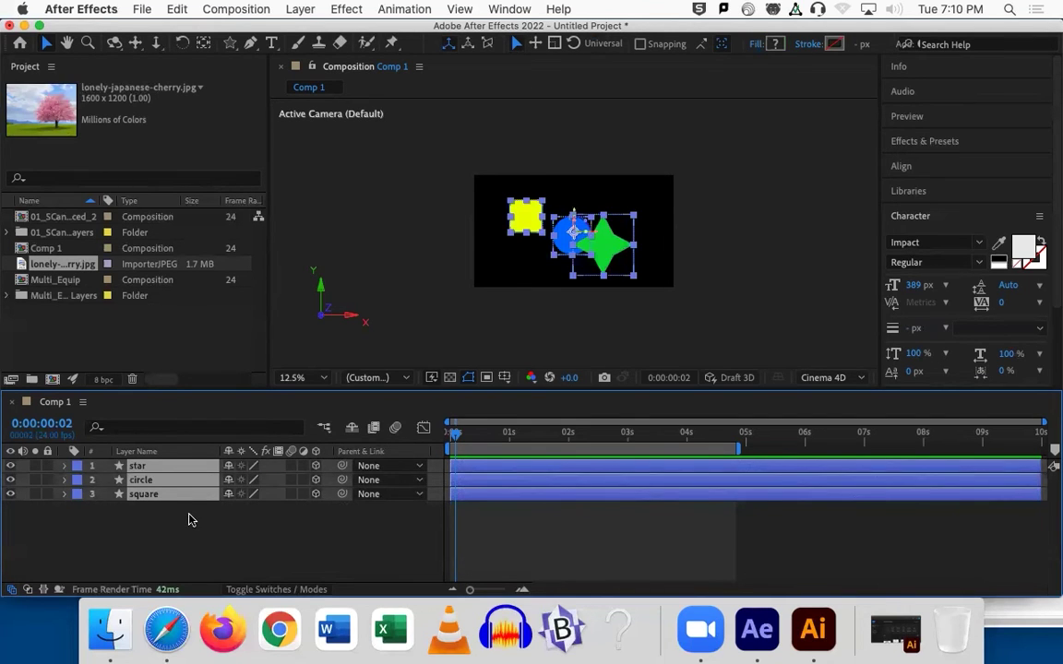
key("p")
left_click(257, 554)
Set the star's Z position to -877 and the square's Z position to 1240, and deselect the layers.
left_click_drag(279, 480, 126, 454)
left_click_drag(288, 486, 66, 468)
left_click_drag(282, 480, 135, 525)
left_click_drag(277, 536, 760, 533)
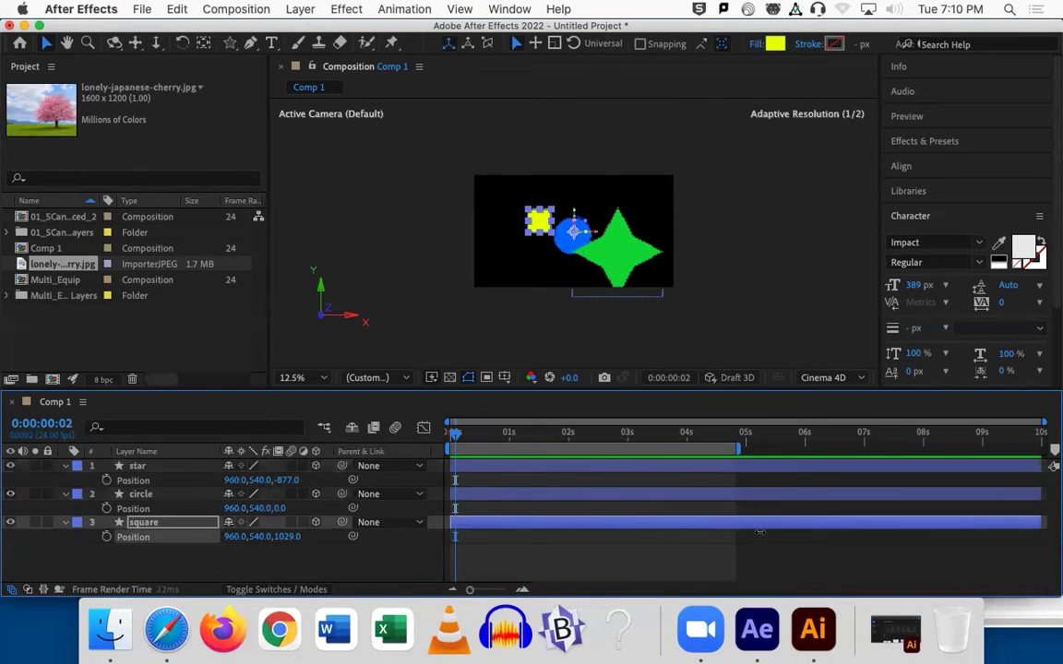
left_click_drag(918, 524, 913, 524)
left_click(412, 561)
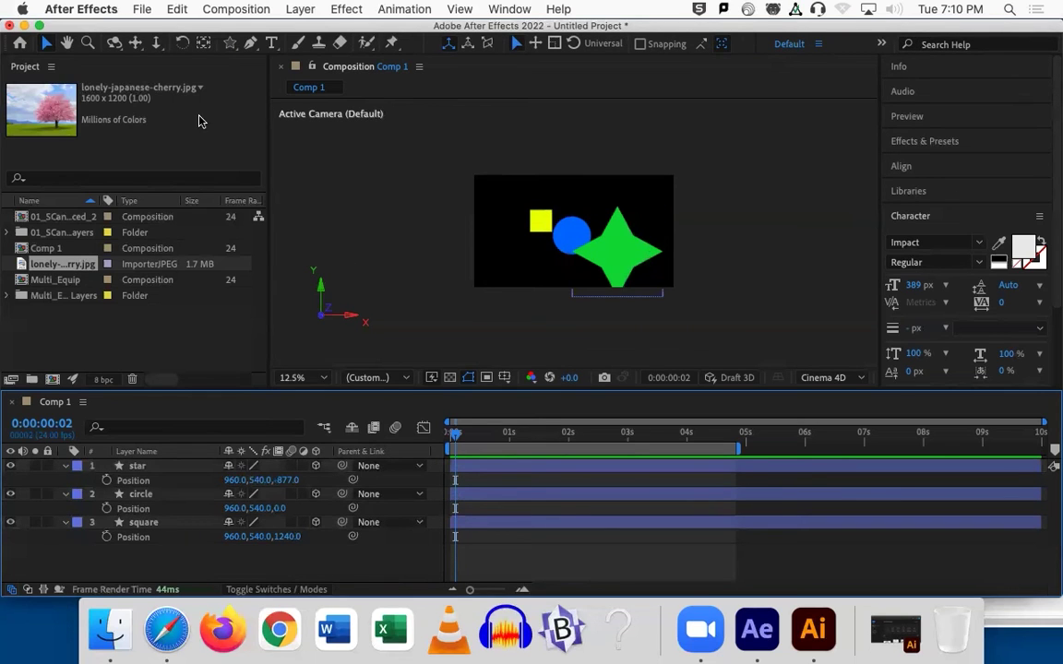
Fit the composition view up to 100% and add a new camera layer with the offered settings.
left_click(310, 380)
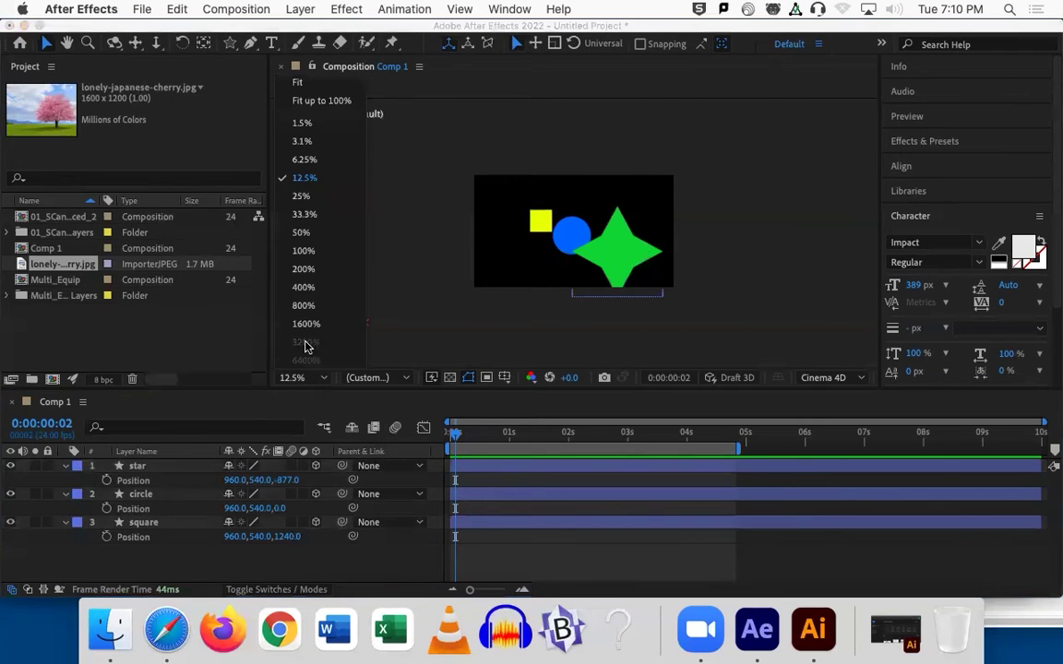
left_click(305, 96)
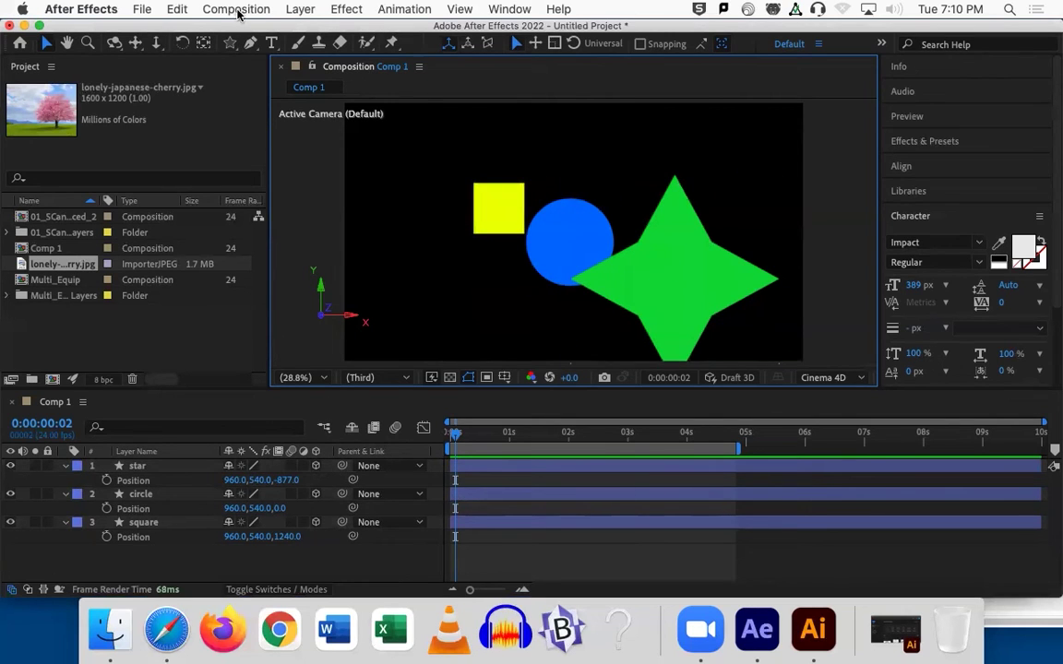
left_click(299, 10)
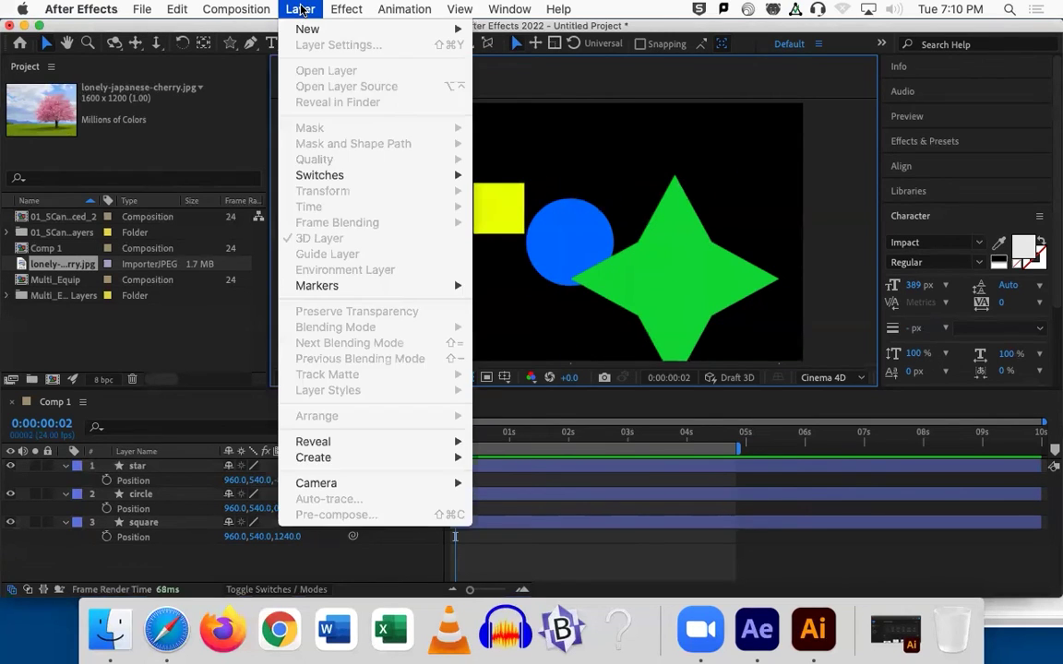
mouse_move(307, 28)
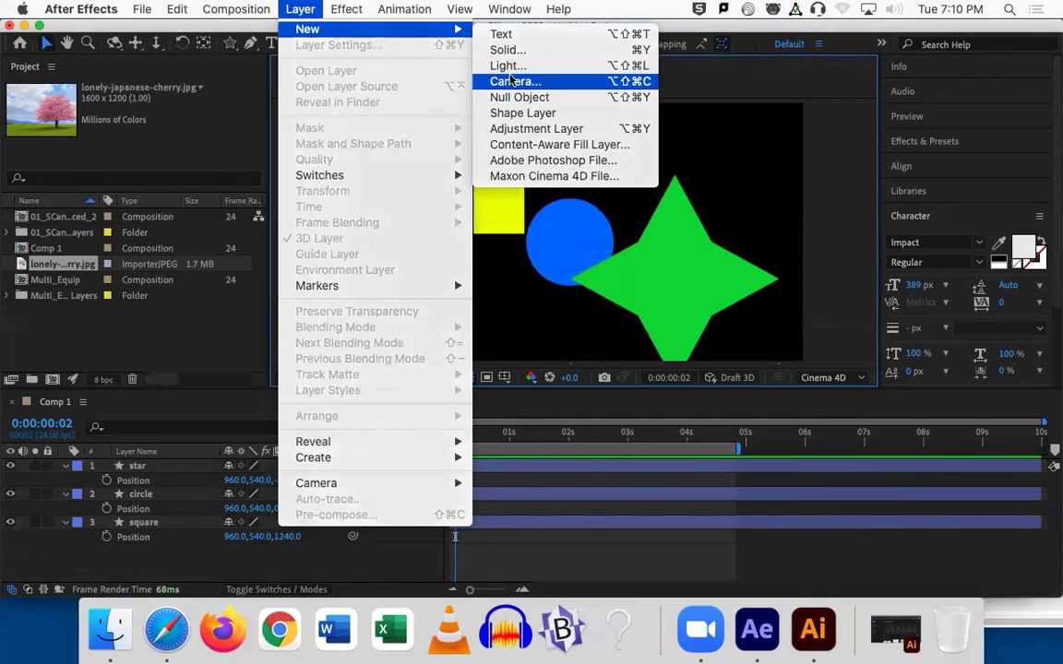
left_click(513, 81)
left_click(778, 495)
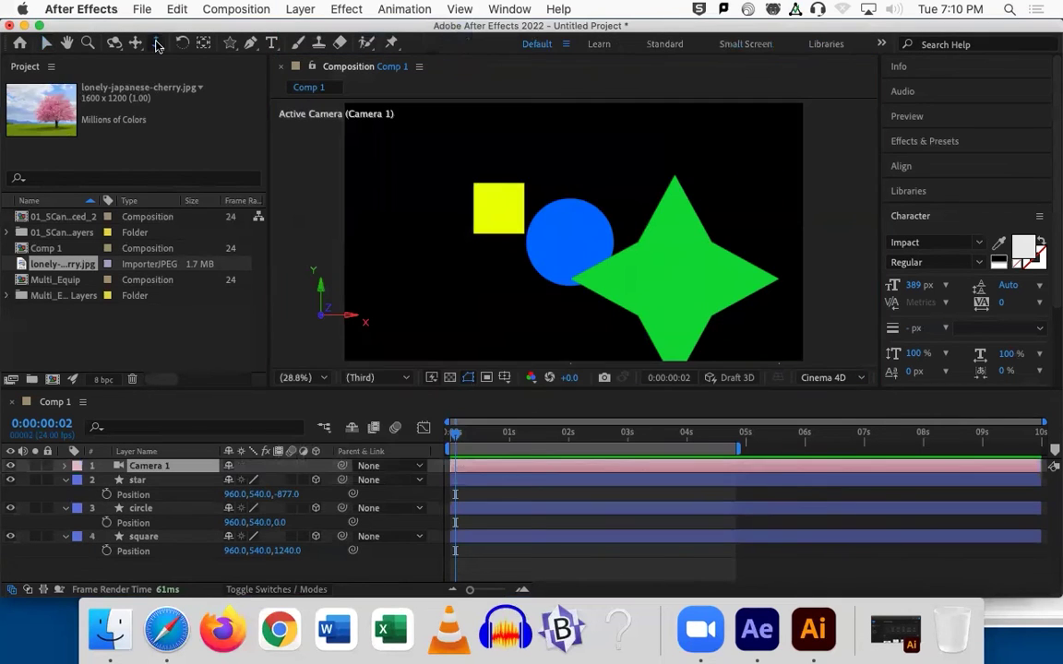
Dolly the camera in close to the blue circle and back out until all three shapes fit in the frame.
left_click_drag(565, 237, 536, 174)
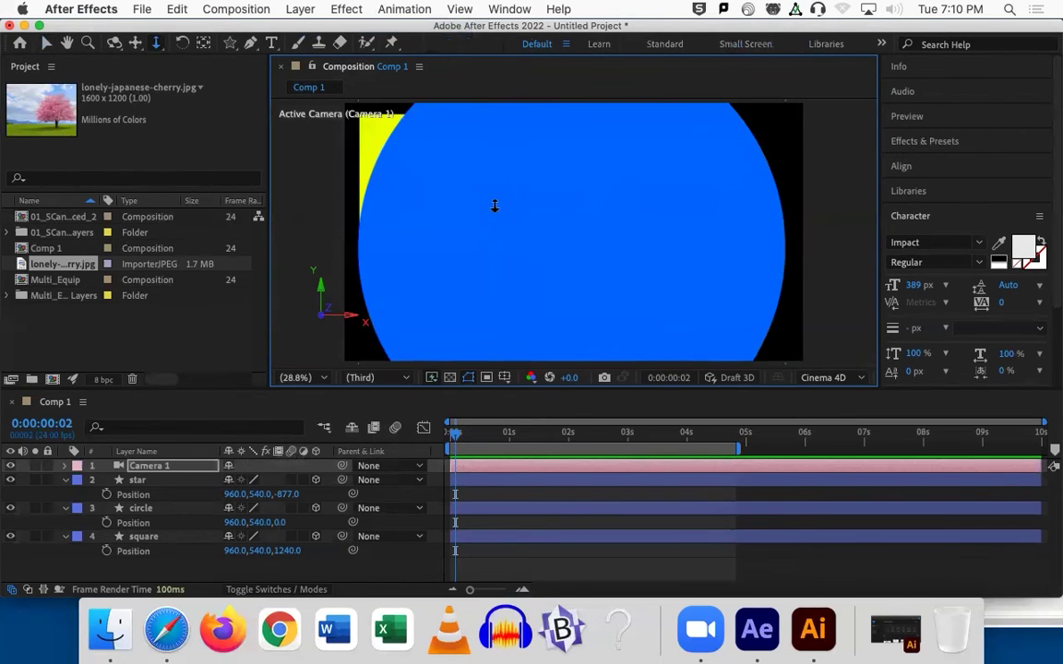
left_click_drag(461, 210, 513, 403)
left_click_drag(562, 236, 578, 408)
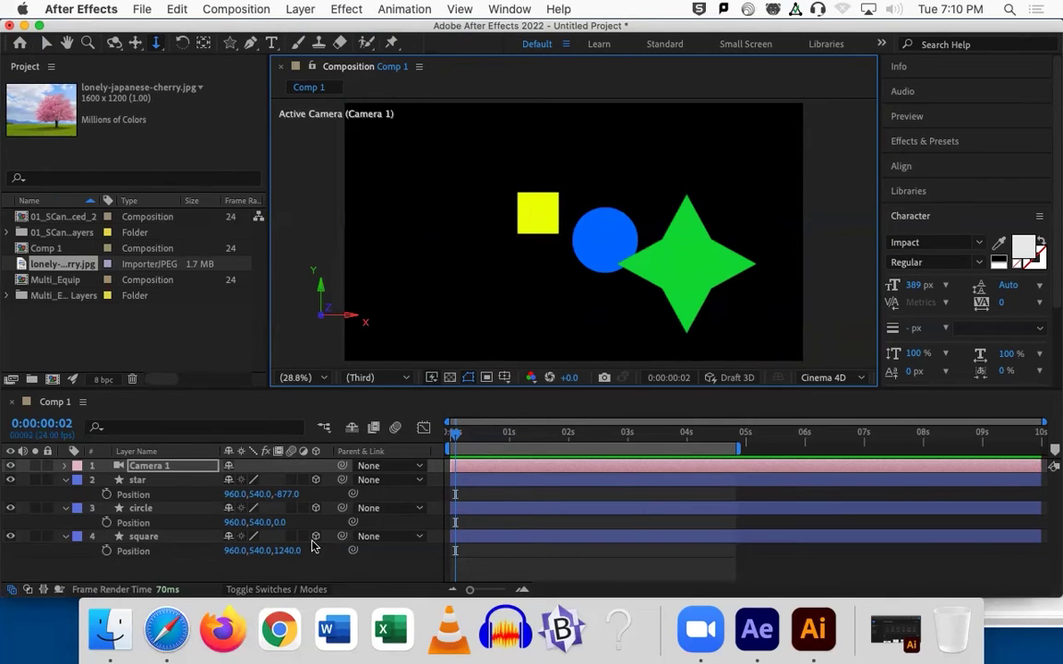
left_click_drag(536, 295, 385, 190)
Orbit the camera until the star overlaps the circle and the circle overlaps the square, and dolly in slightly.
left_click(115, 42)
left_click_drag(543, 220, 480, 248)
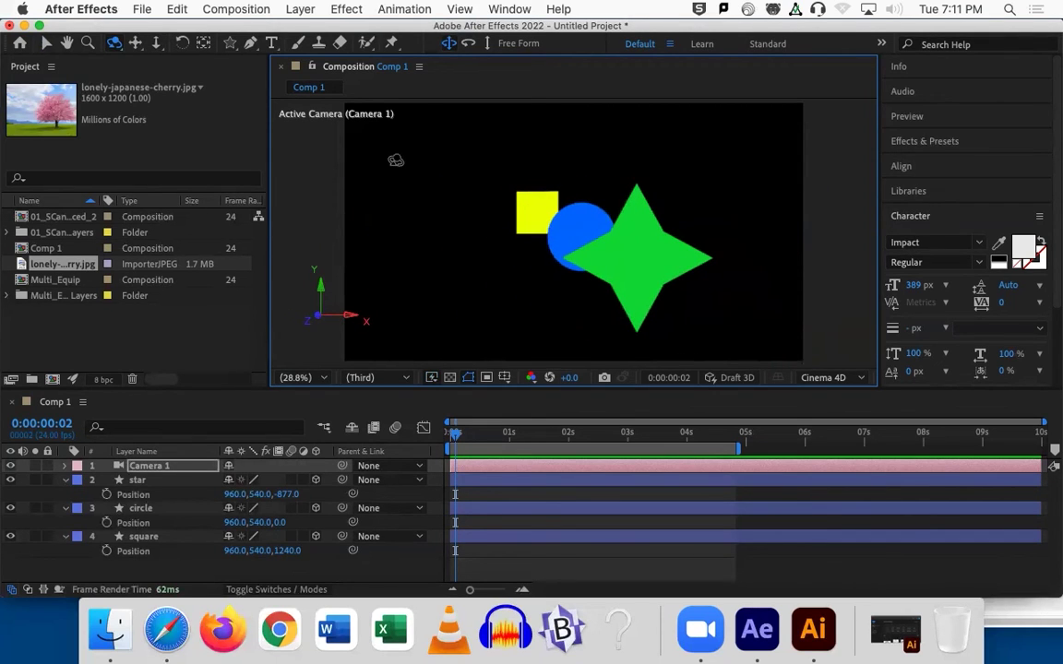
left_click_drag(542, 213, 505, 173)
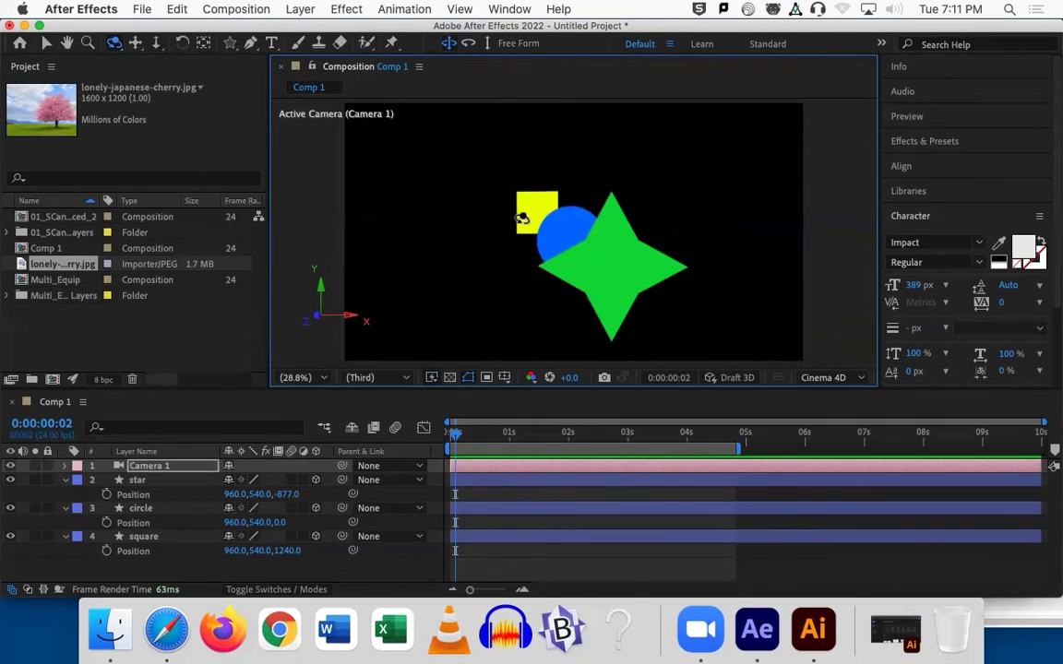
left_click(155, 44)
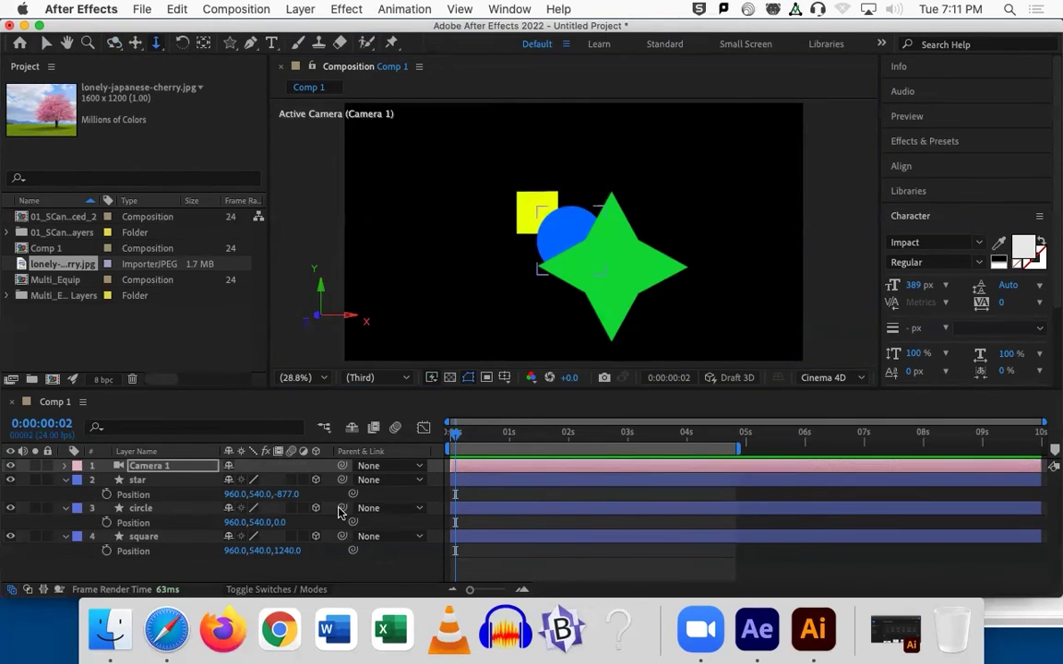
left_click_drag(481, 300, 465, 239)
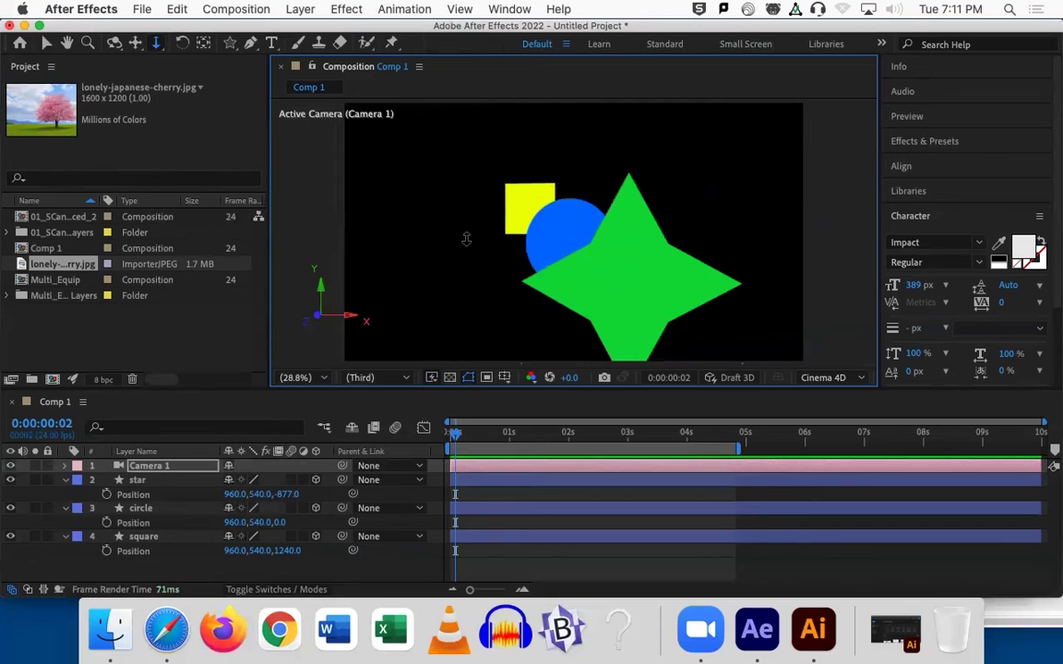
Switch to Safari, open YouTube in a new window and search for "kong skull island trailer".
left_click(166, 630)
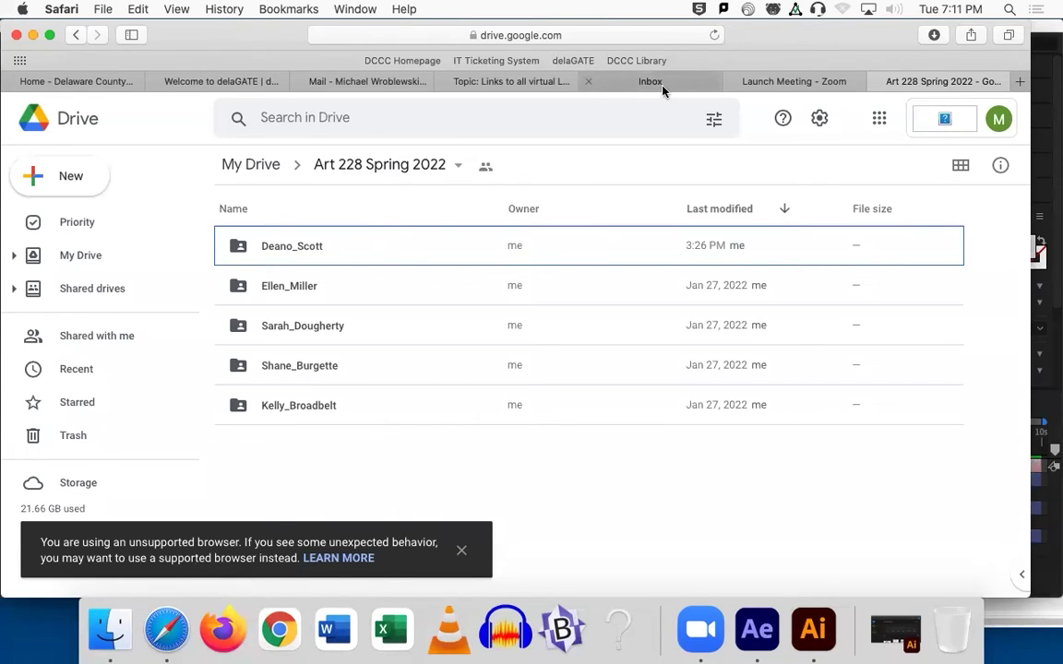
key("super+n")
type("yout")
key("Return")
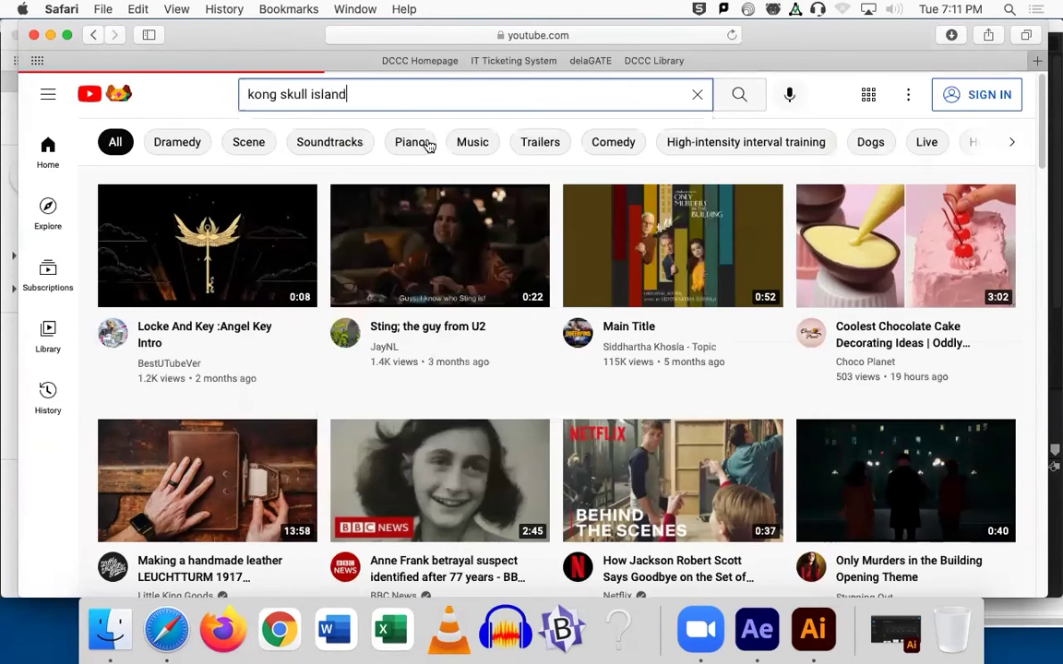
key("Return")
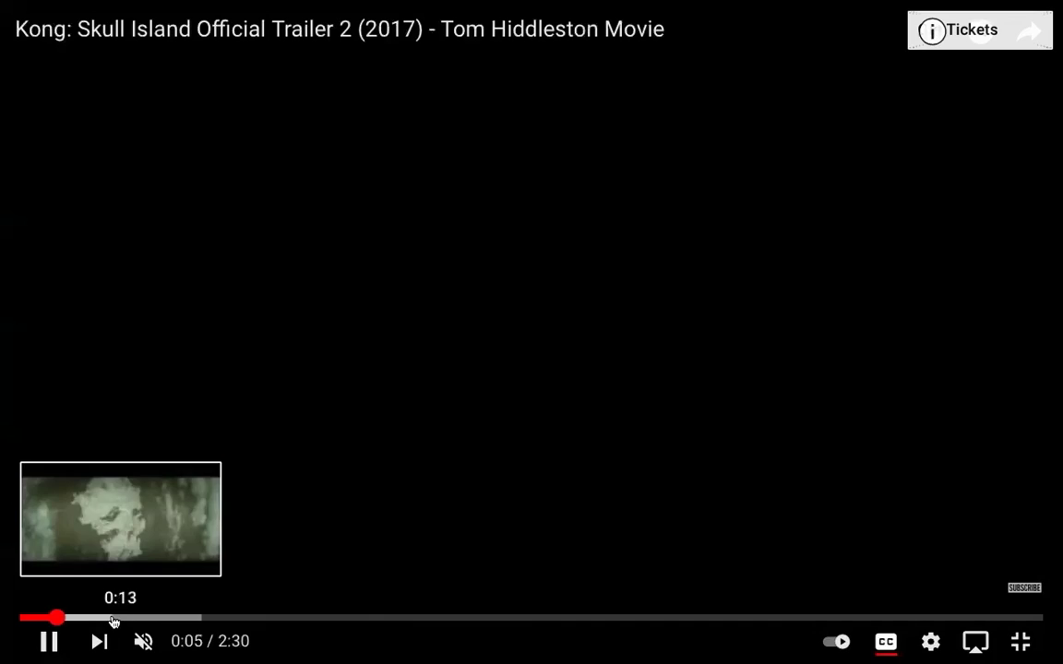
Skim the Kong: Skull Island trailer from 0:13 to 1:10 and turn off the captions.
left_click(113, 617)
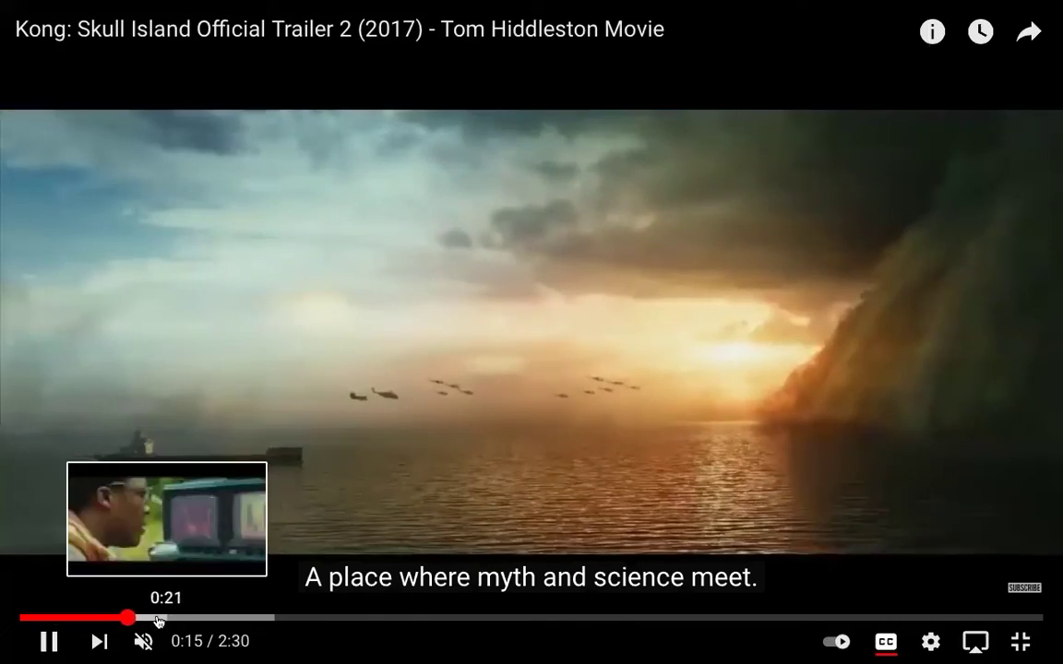
left_click(95, 617)
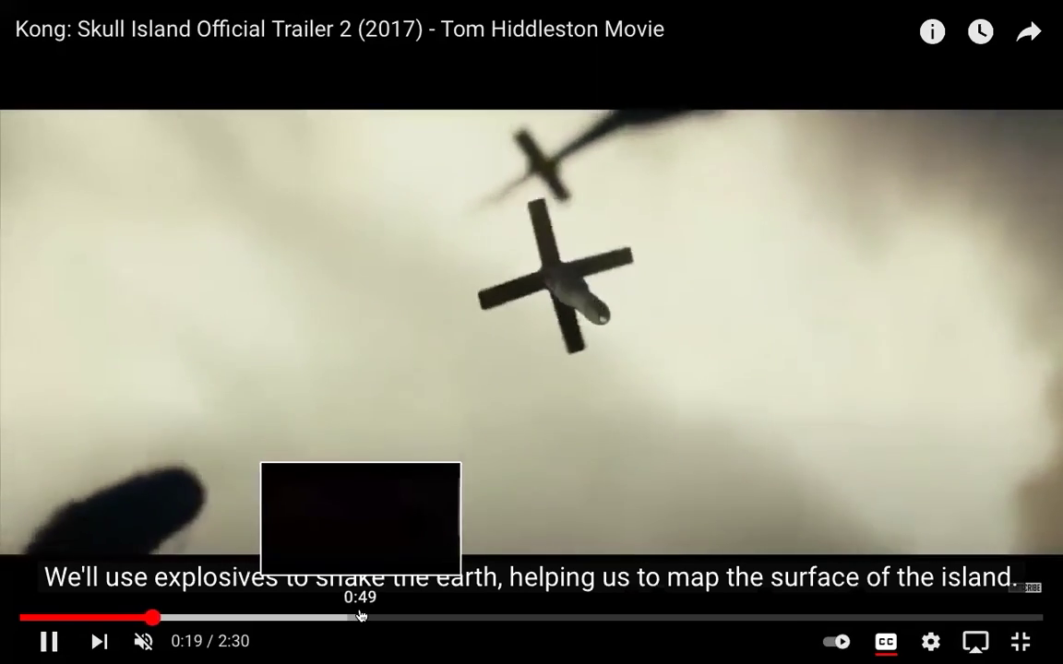
left_click(497, 616)
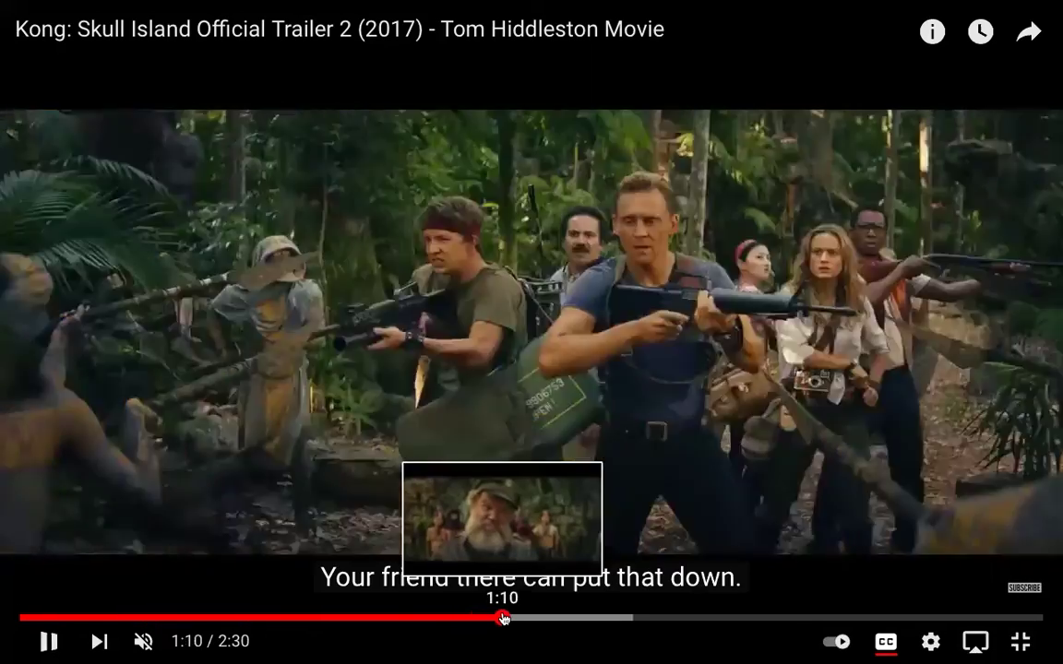
left_click(886, 641)
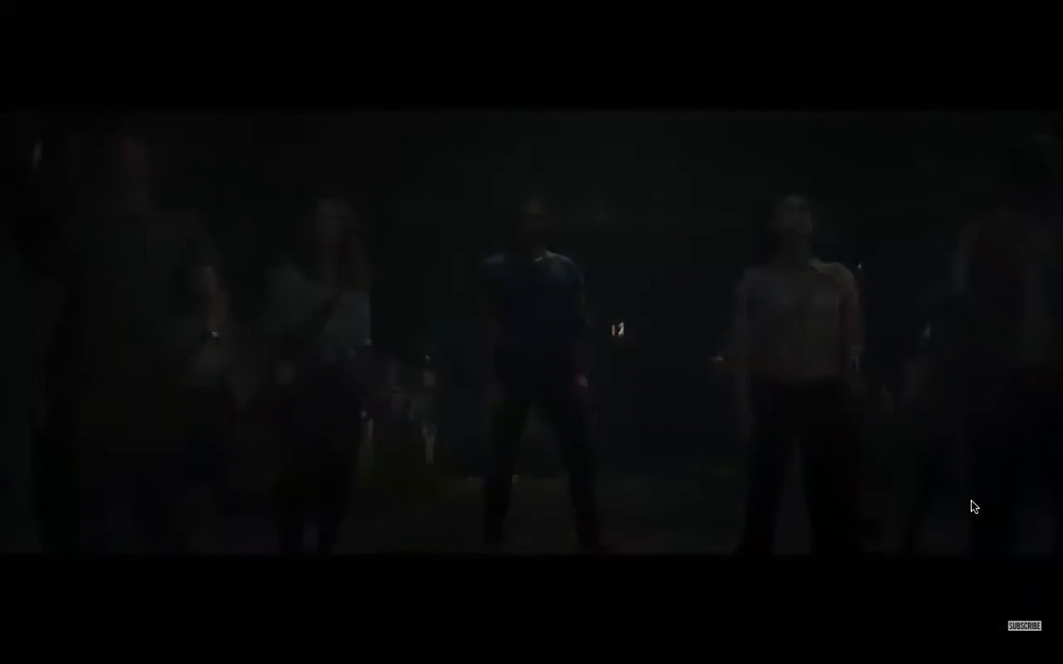
Replay the trailer's layered painting shot from 1:14 to 1:19, pause it and leave full screen.
left_click(960, 505)
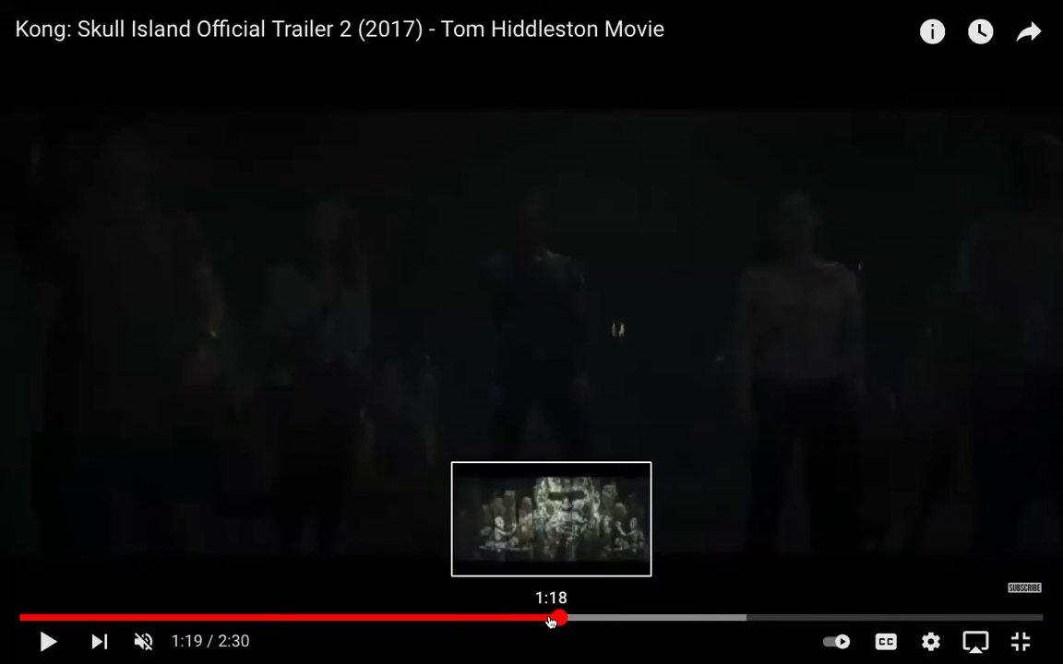
left_click_drag(548, 624, 526, 620)
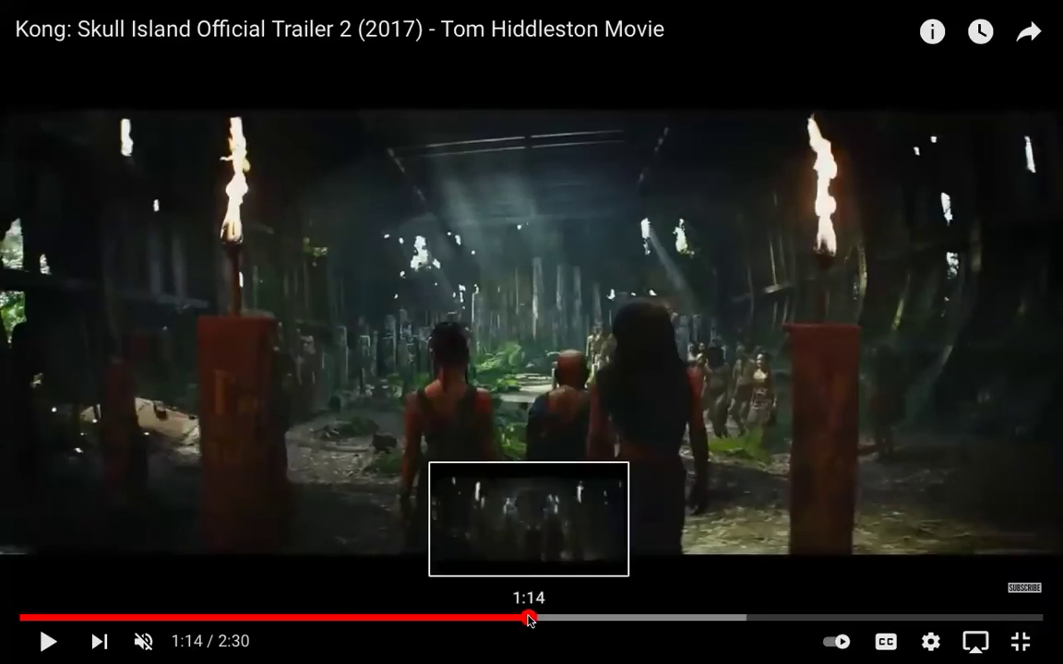
left_click(673, 570)
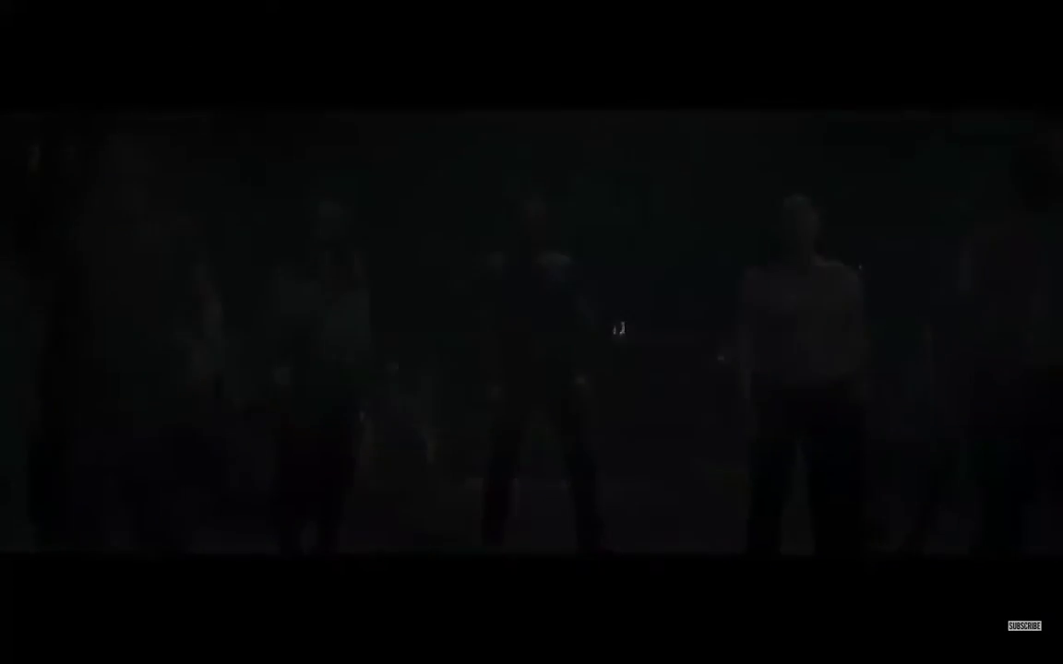
left_click(620, 328)
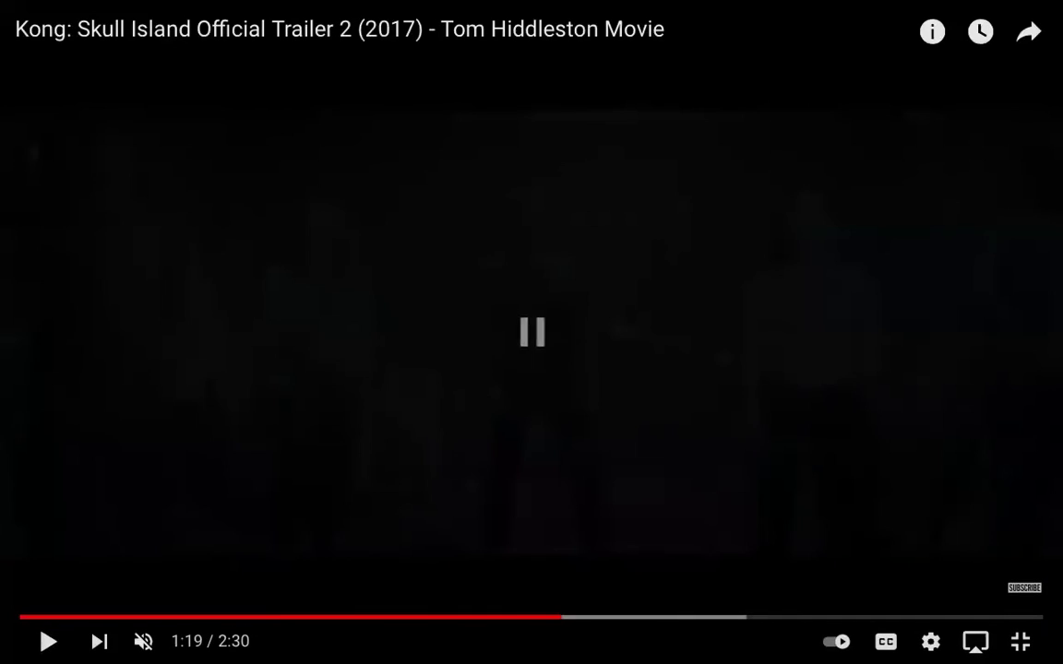
key("Escape")
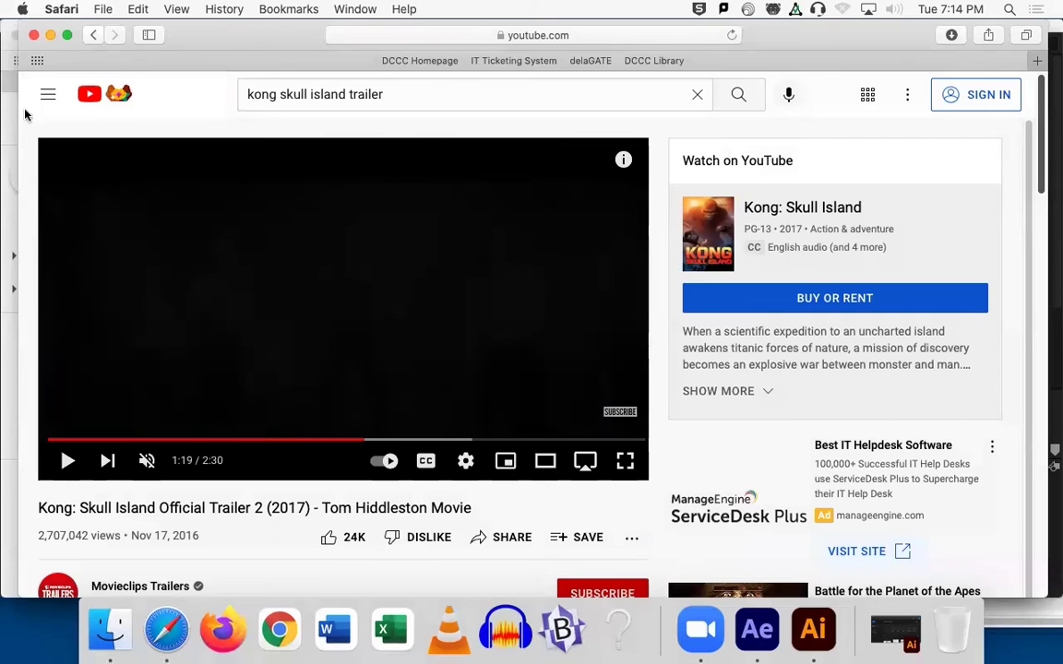
Close the trailer window, return to After Effects and orbit the camera slightly to spread the three shapes apart.
left_click(33, 34)
left_click(755, 624)
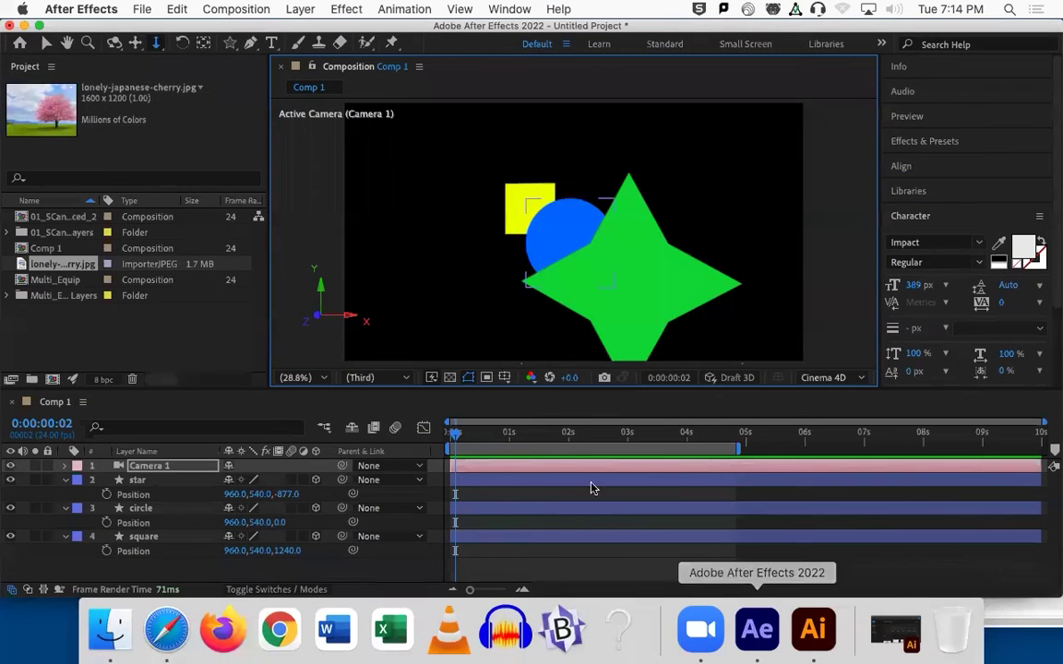
scroll(561, 288, "up", 2)
scroll(561, 288, "down", 3)
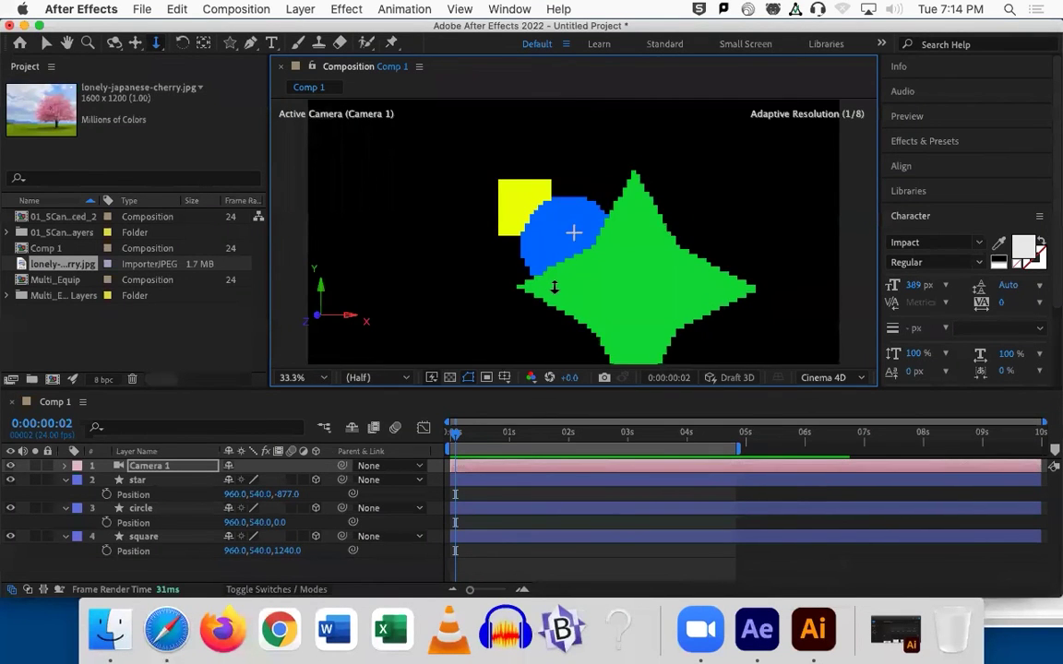
key("comma")
left_click(114, 43)
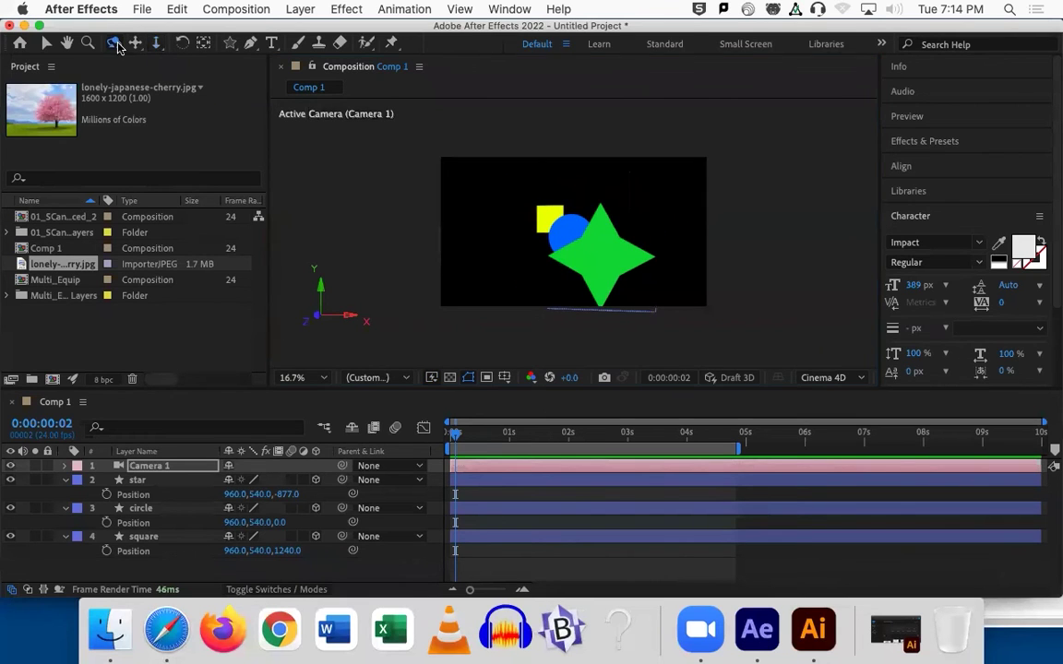
left_click_drag(542, 228, 574, 231)
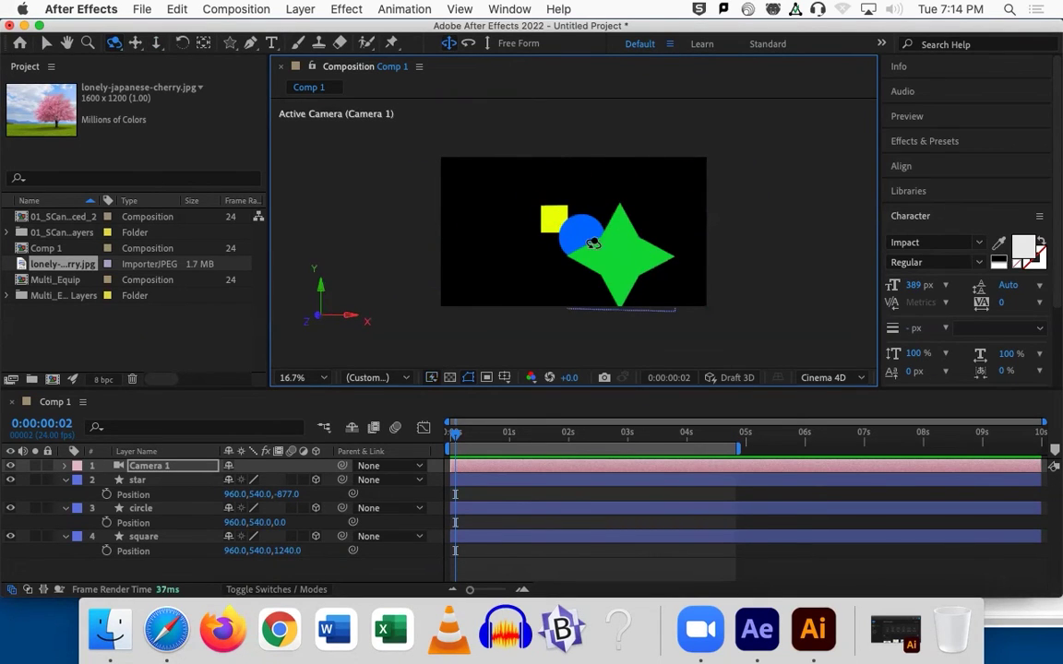
Track the camera sideways until the circle and star leave the frame and only the yellow square remains, and return to the Selection tool.
left_click(135, 42)
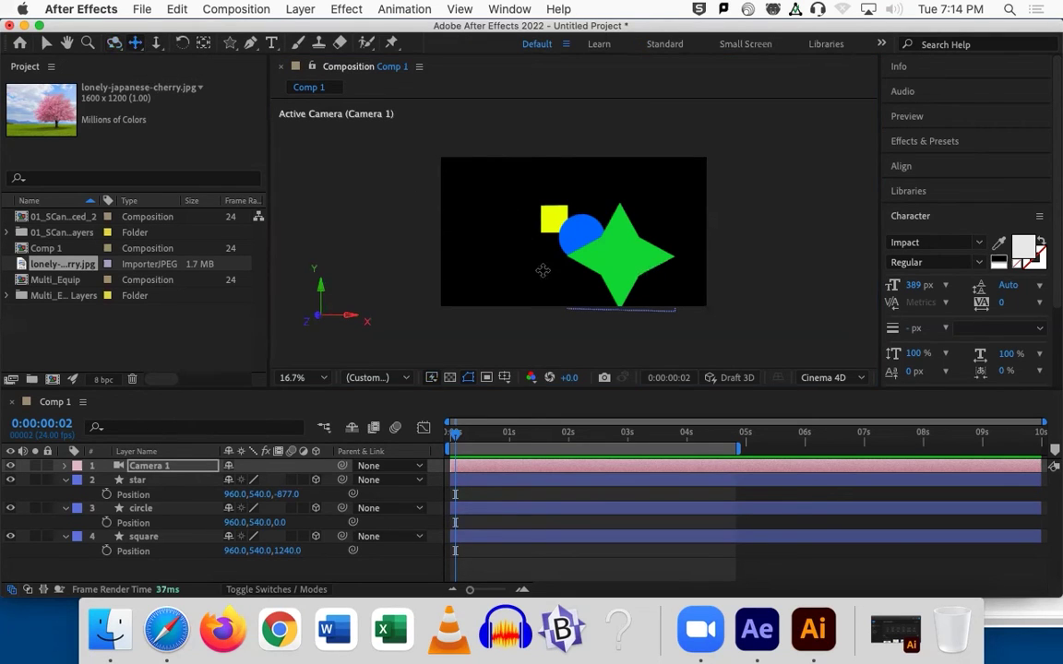
left_click_drag(516, 282, 539, 284)
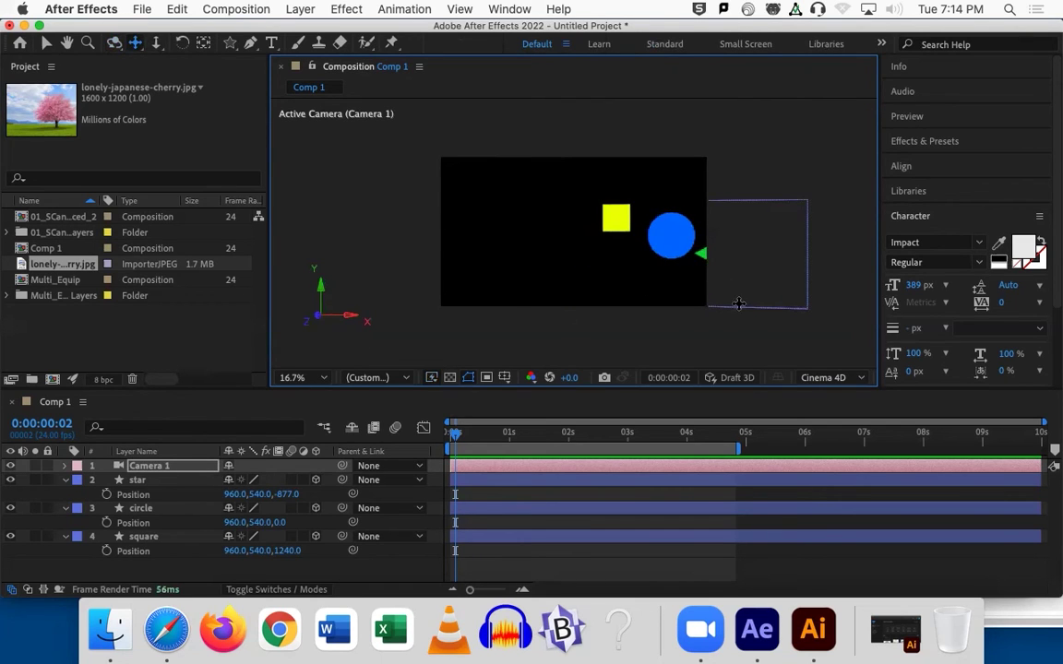
left_click_drag(694, 295, 725, 287)
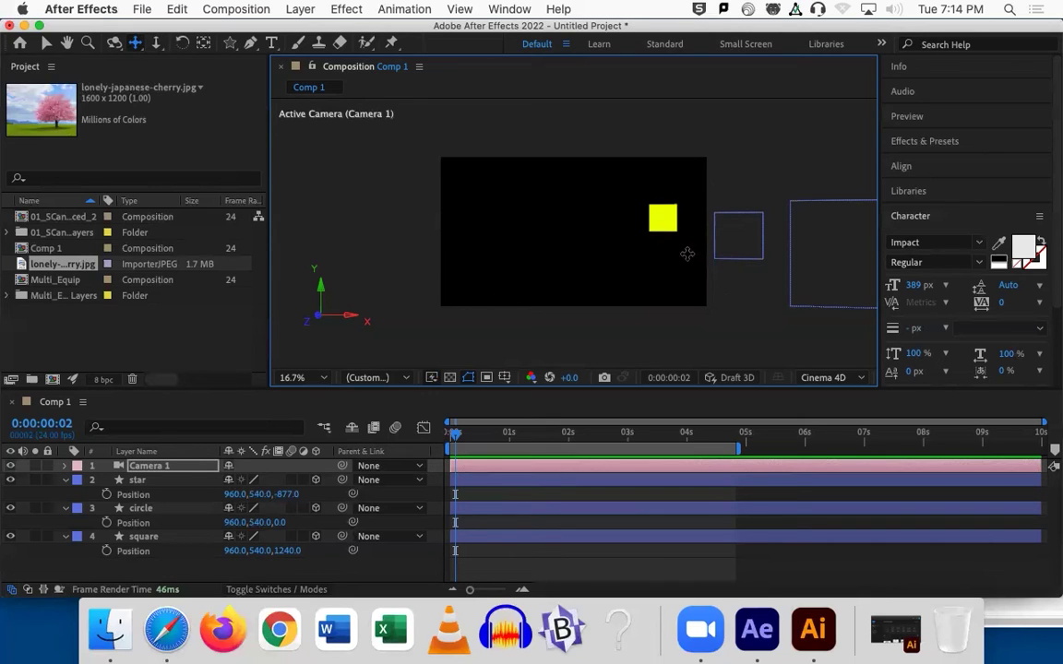
left_click(46, 44)
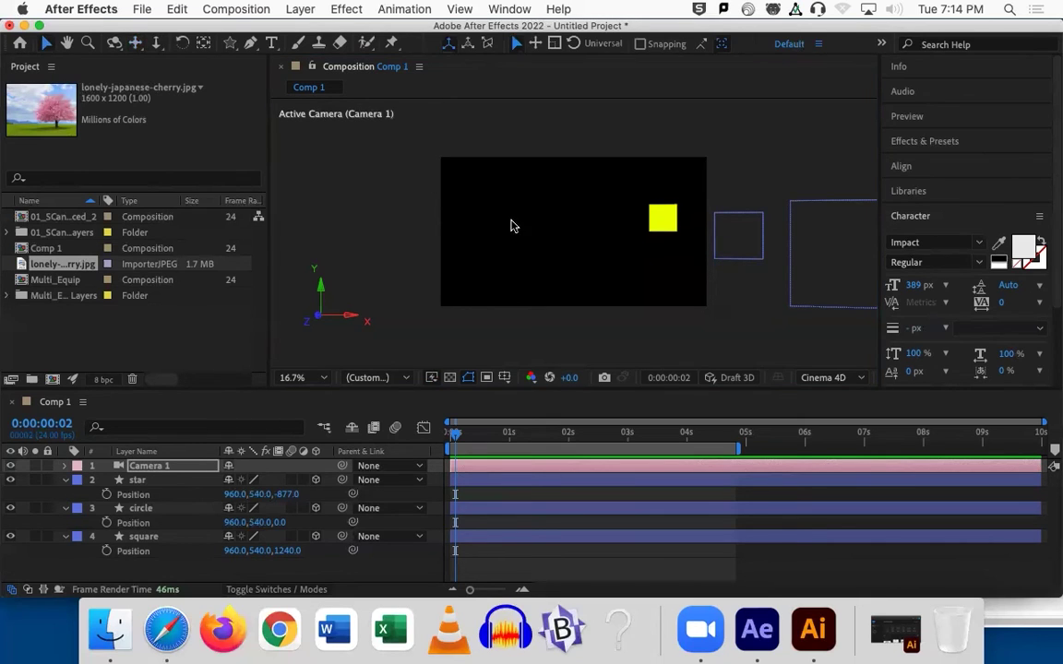
Go to 0:00:01:18 in Comp 1 and orbit the camera to bring the star, circle and square into the frame.
key("period")
key("comma")
key("comma")
key("period")
left_click_drag(455, 434, 554, 434)
left_click(113, 44)
left_click_drag(588, 213, 553, 214)
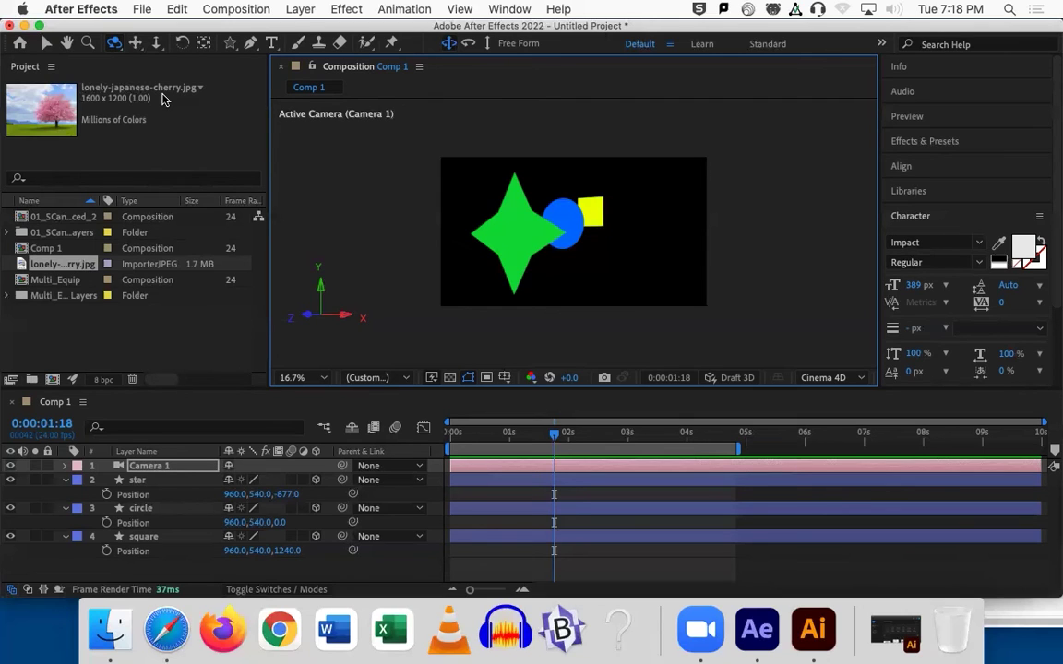
Switch to Safari, browse the Canvas course files to Art 228 Virtual > All Slides and art files, and minimize the browser.
left_click(169, 628)
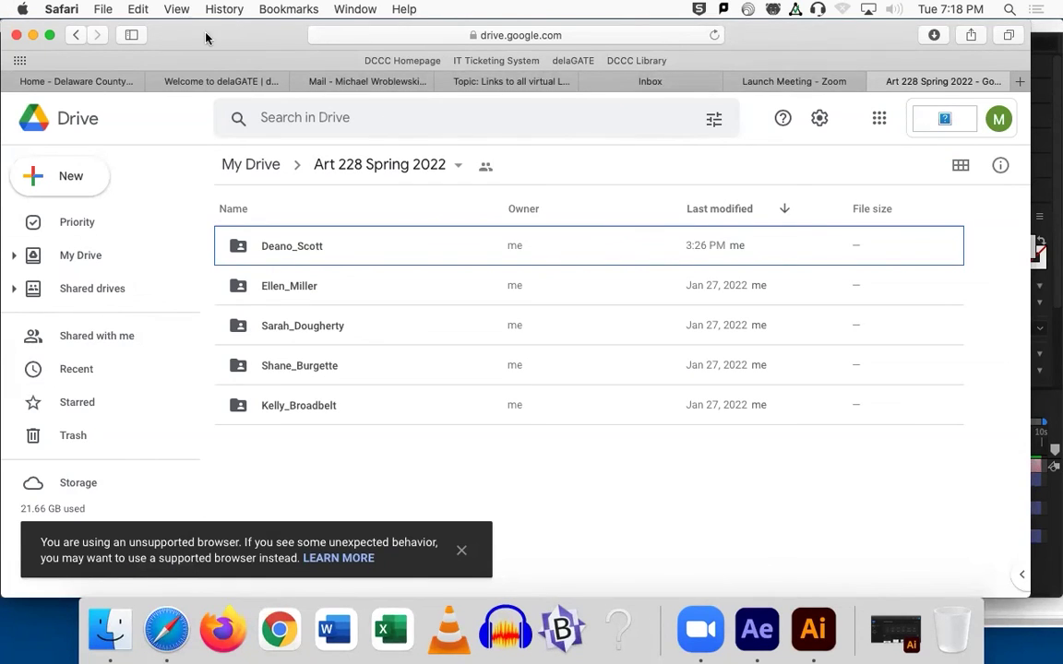
left_click(461, 81)
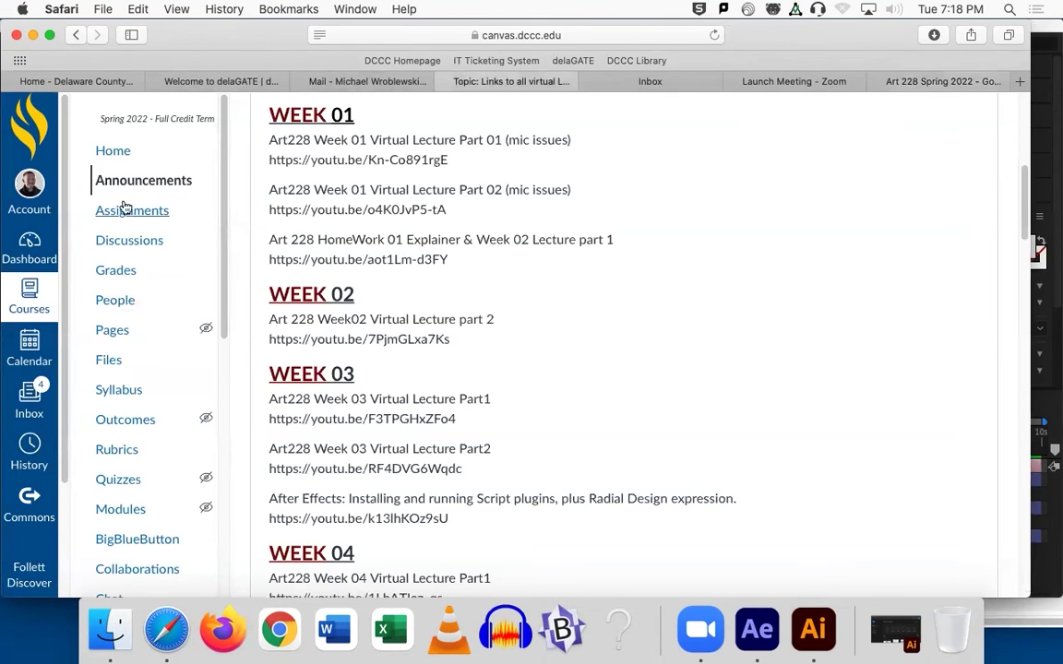
left_click(107, 359)
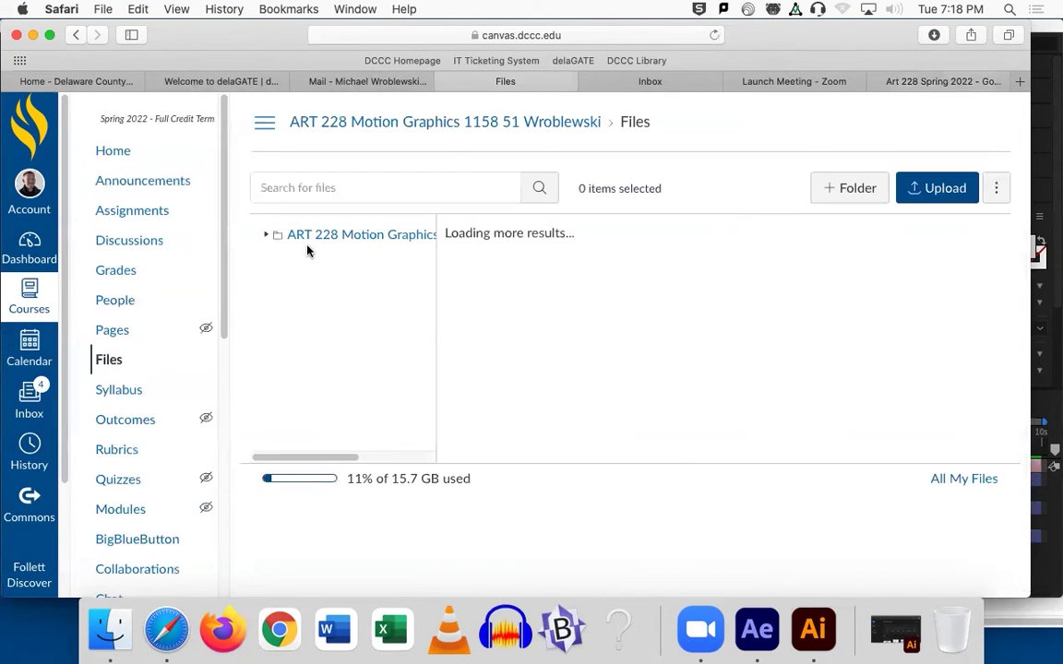
left_click(311, 237)
left_click(588, 290)
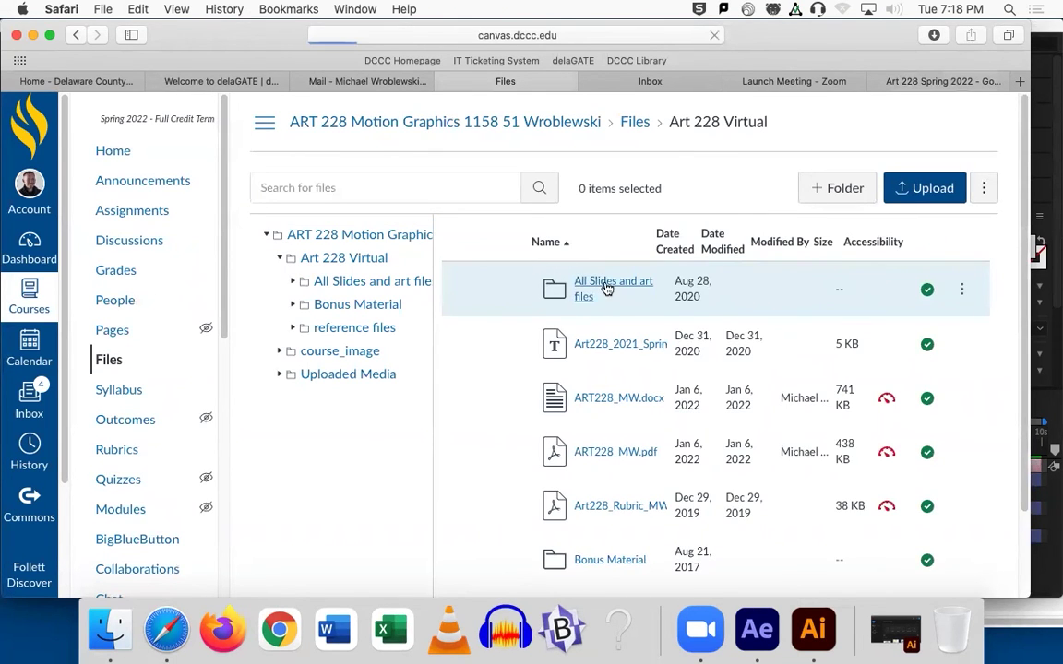
left_click(607, 289)
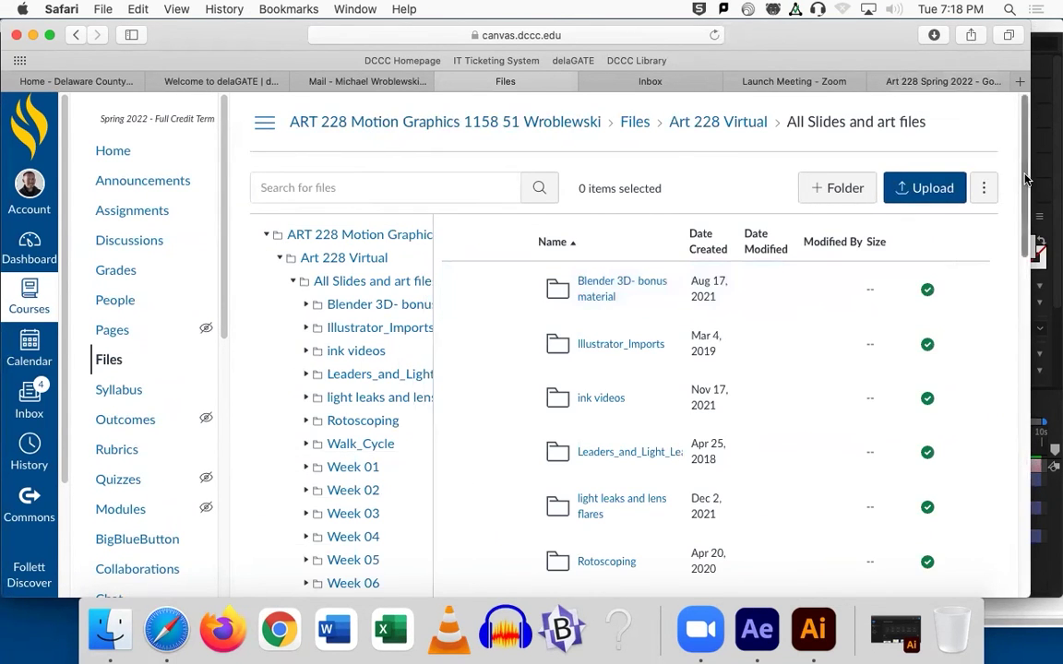
scroll(1023, 188, "down", 2)
left_click_drag(1023, 188, 1015, 102)
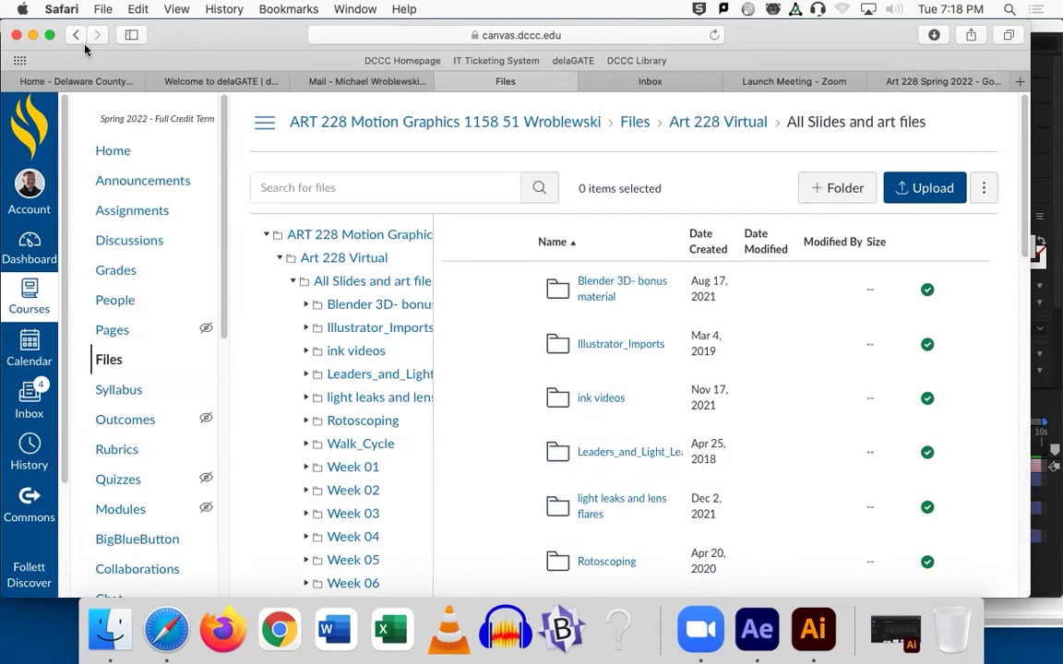
left_click(33, 35)
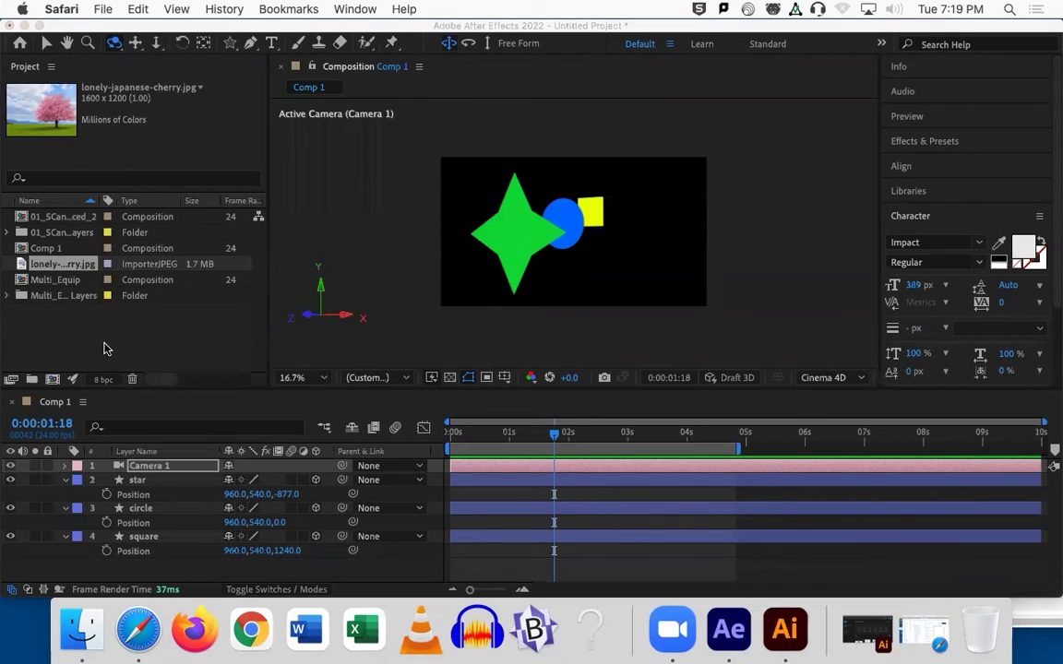
Create a new composition named Comp 2 with the HDTV 1080 24 preset and a 10-second duration.
left_click(97, 313)
left_click(53, 379)
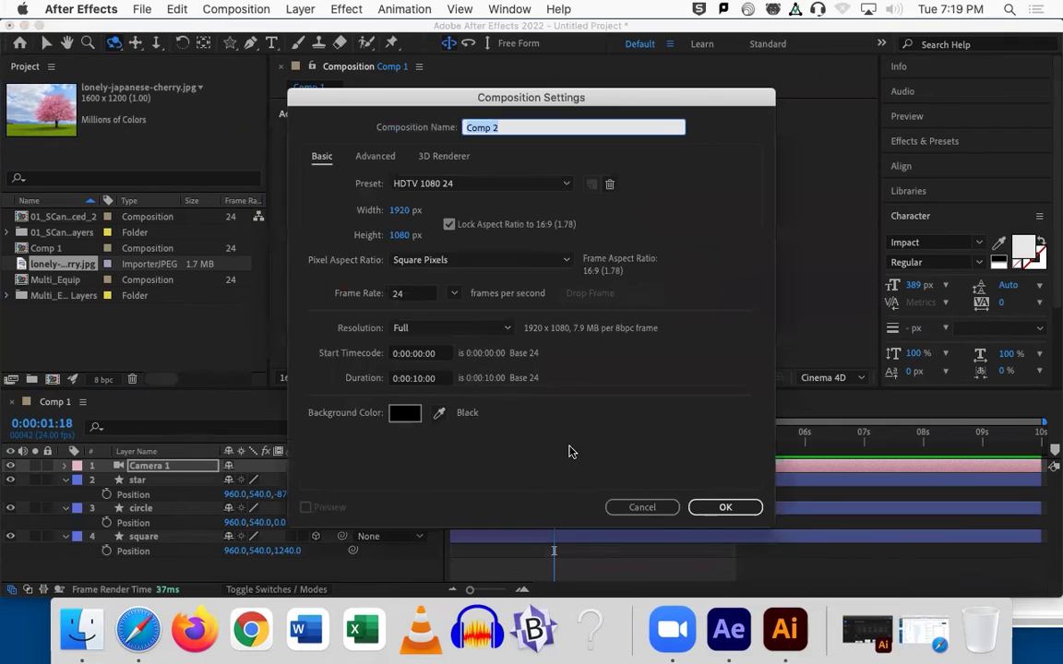
left_click(716, 506)
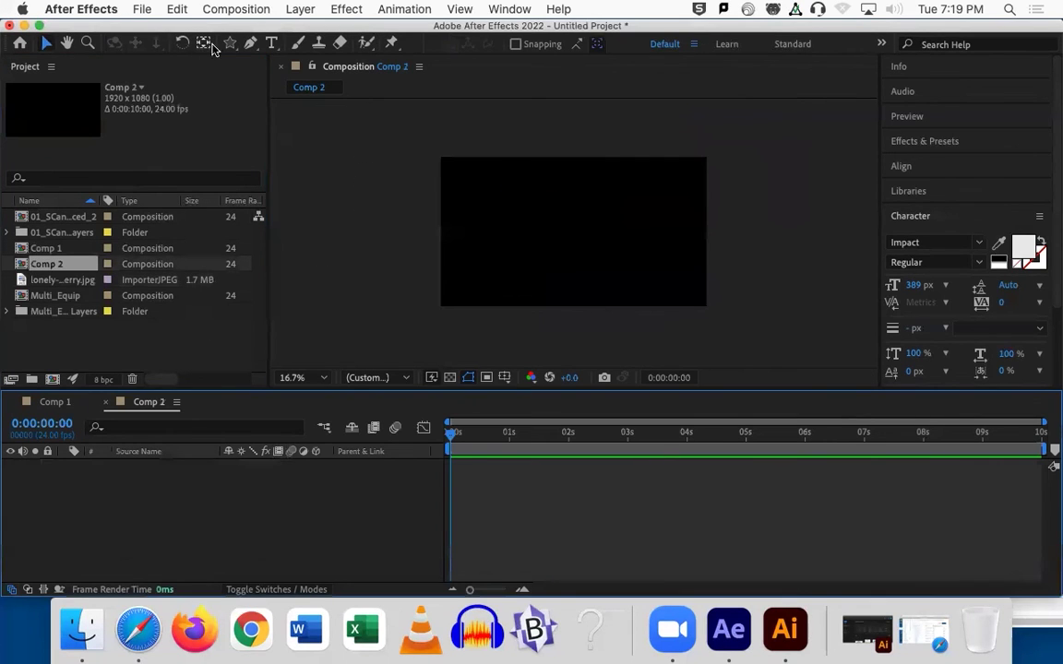
Draw a large green circle near the middle of Comp 2 and center its anchor point.
left_click_drag(230, 44, 263, 83)
mouse_move(541, 203)
left_mouse_down()
mouse_move(632, 274)
mouse_move(649, 310)
left_mouse_up()
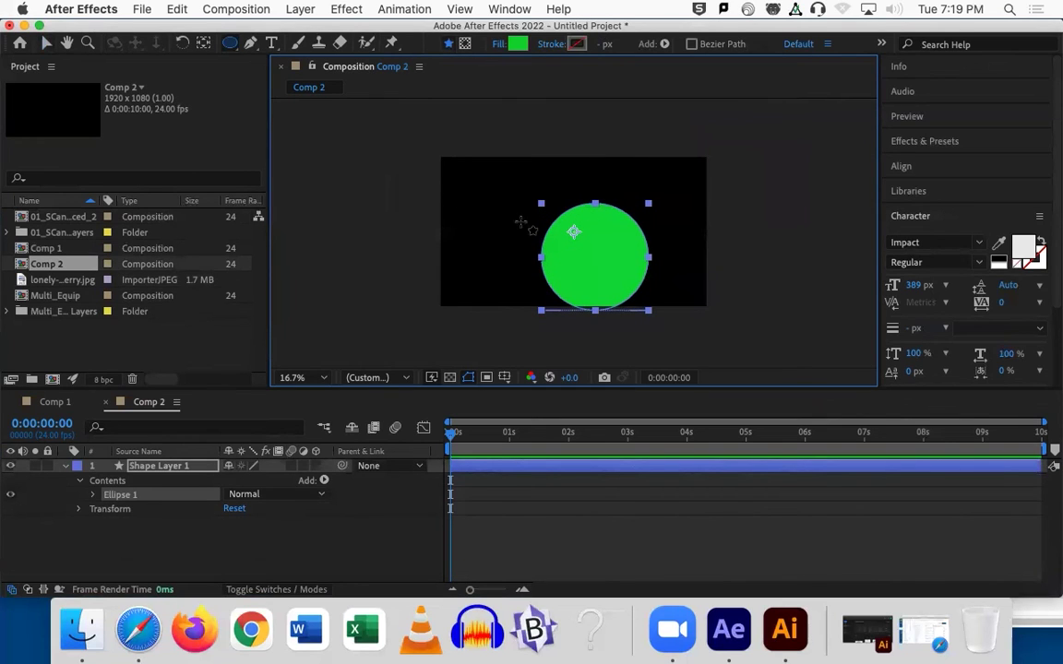
left_click(46, 43)
left_click_drag(549, 255, 533, 234)
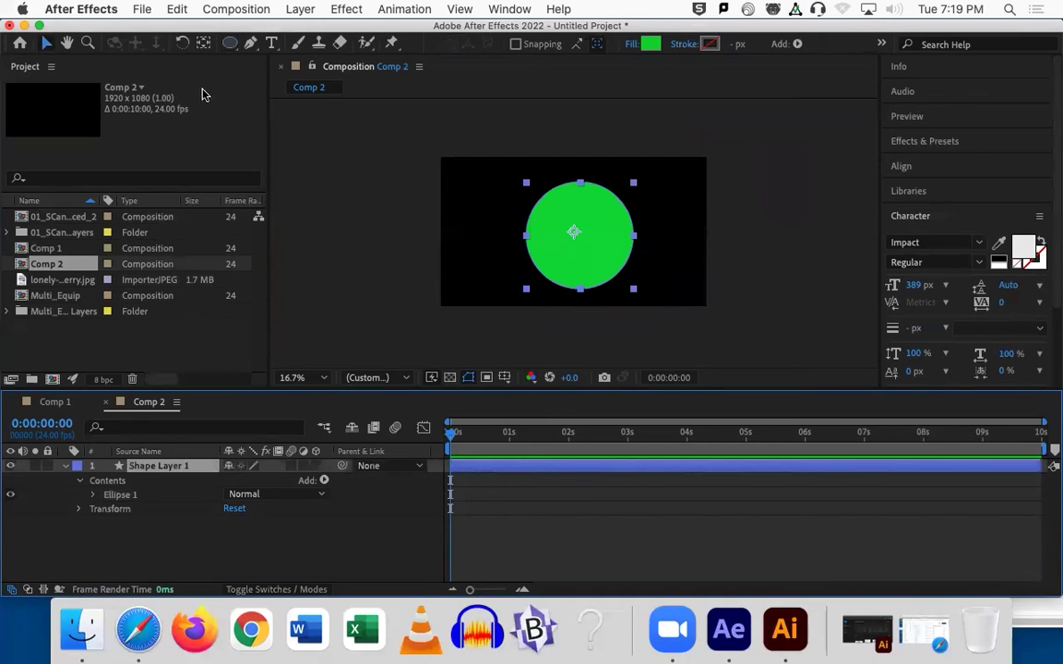
left_click(204, 43)
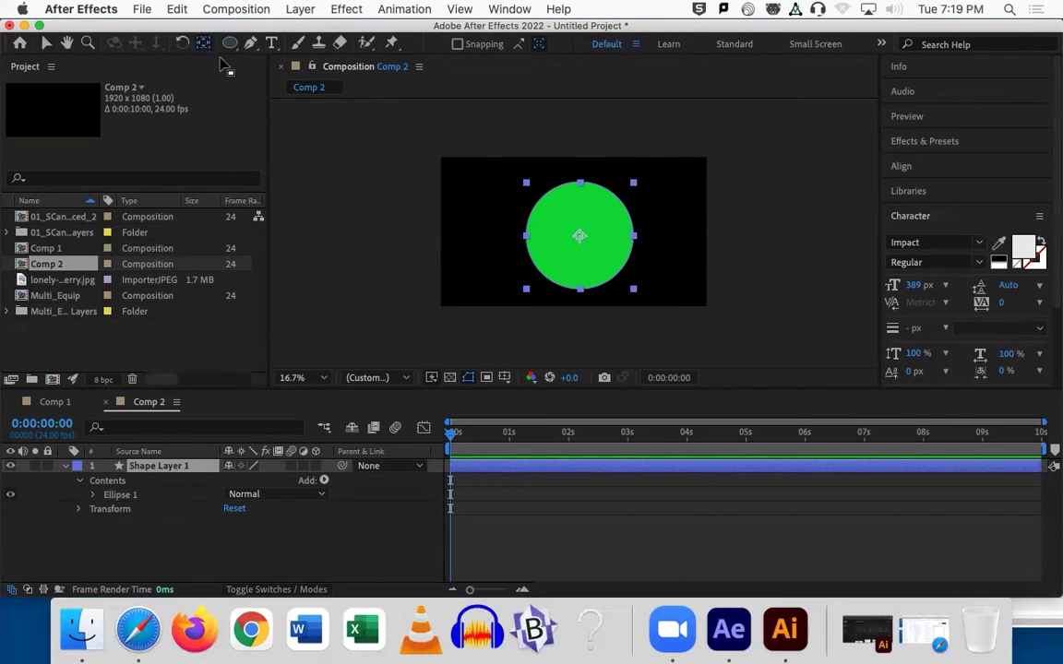
left_click(46, 43)
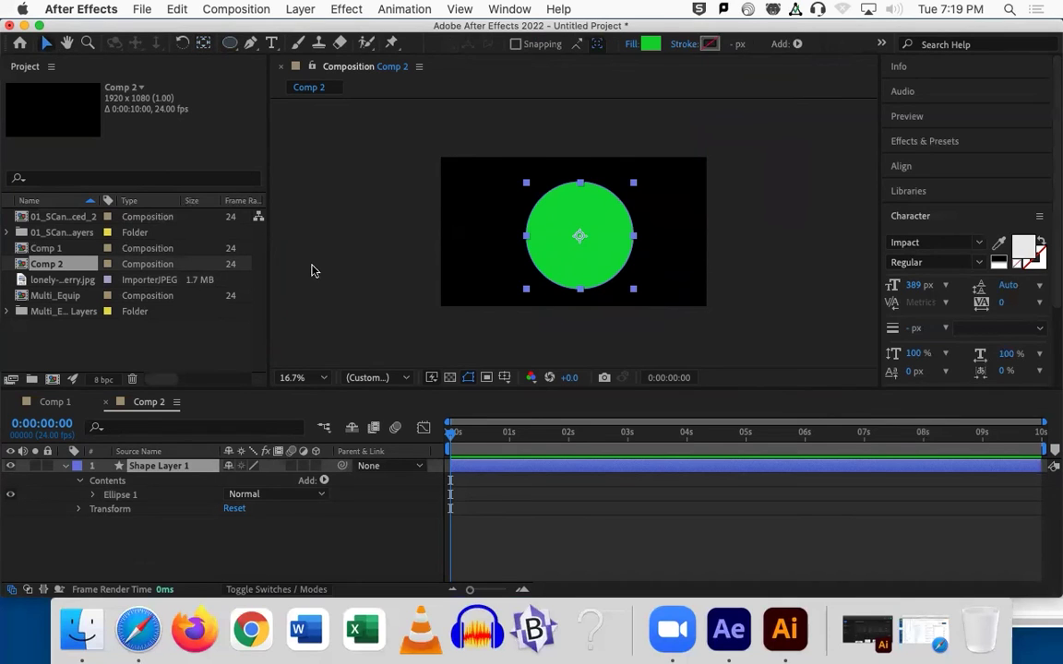
Draw a thin clock hand from the circle's center to its upper edge on a separate shape layer, with a red fill.
left_click(498, 479)
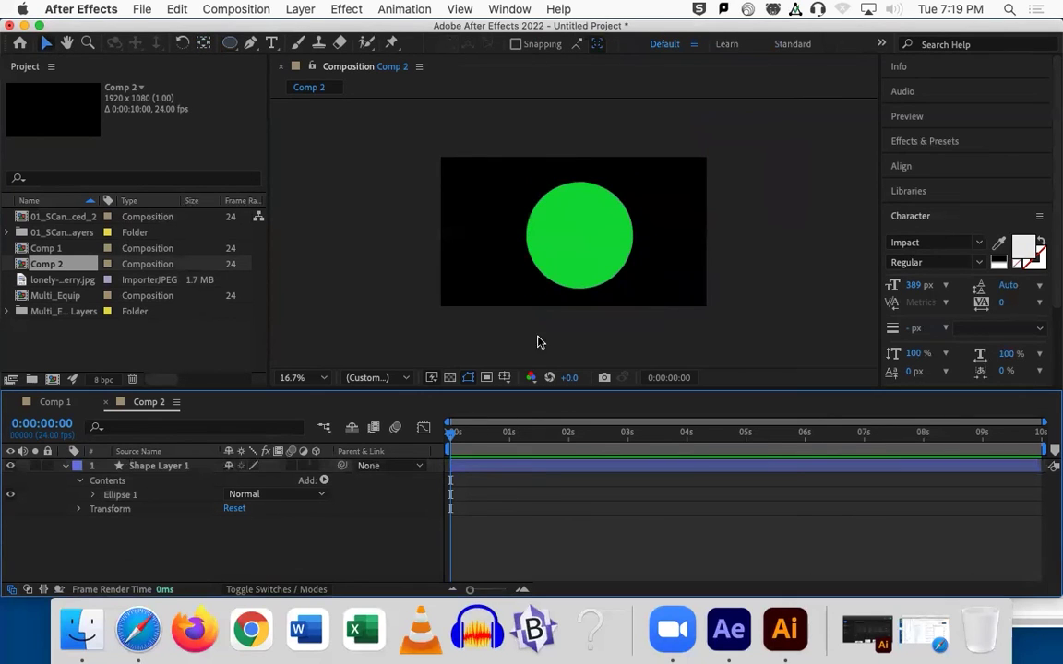
left_click(250, 44)
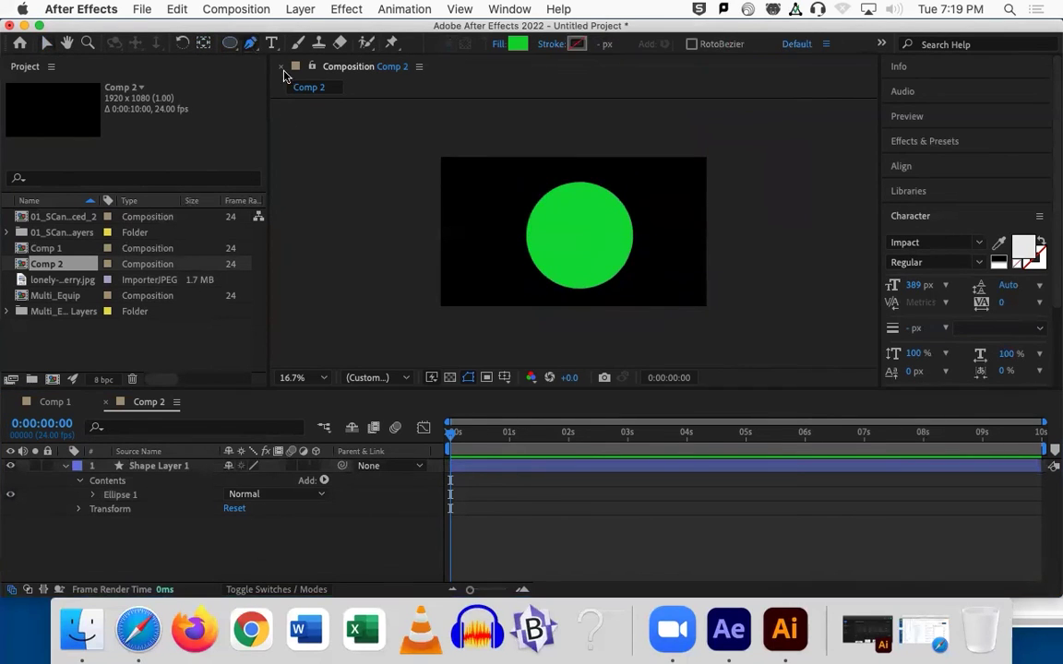
left_click(538, 471)
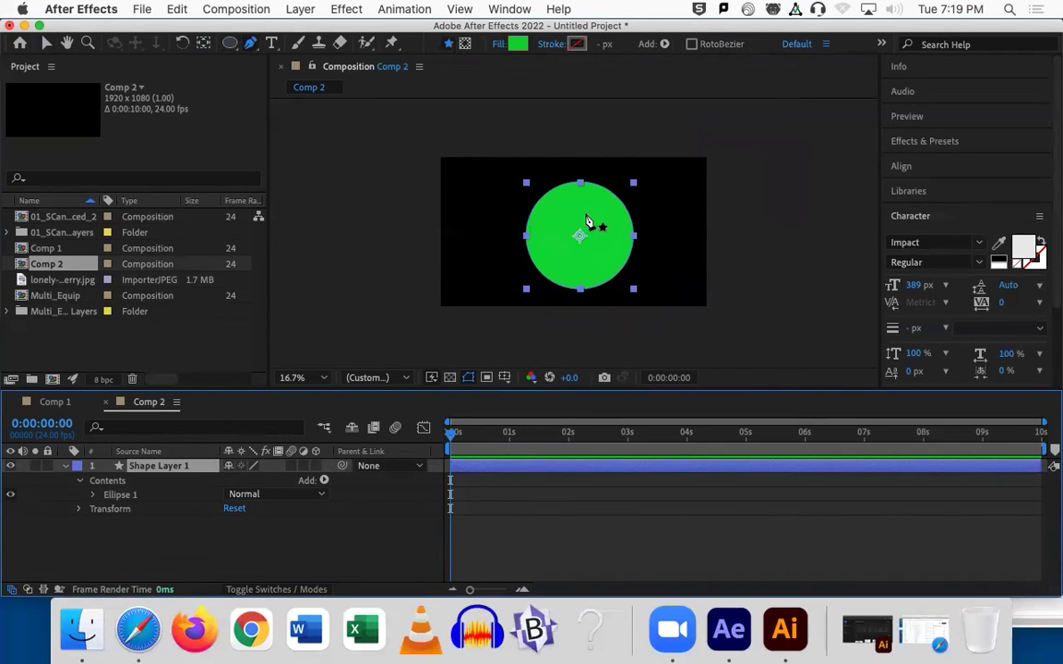
key("super+shift+a")
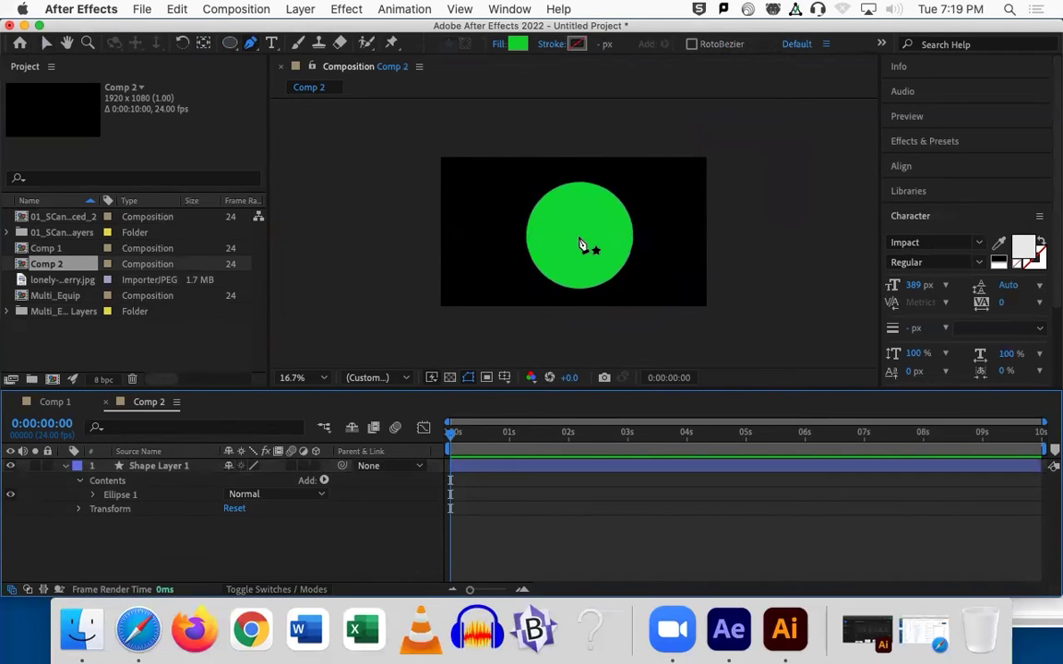
left_click(580, 239)
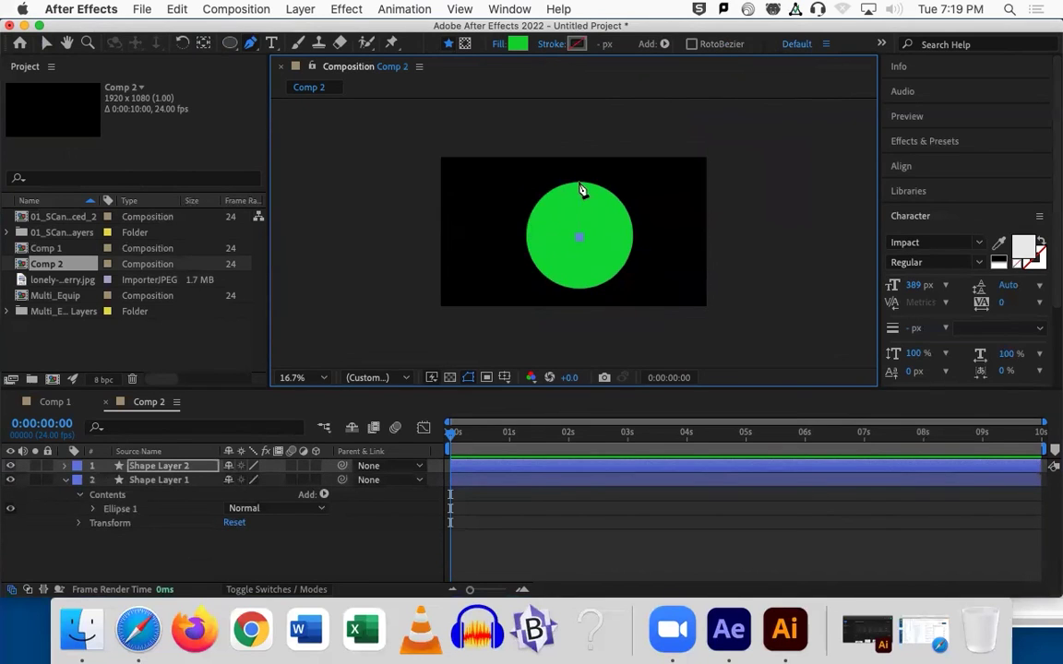
left_click(579, 182)
left_click(517, 43)
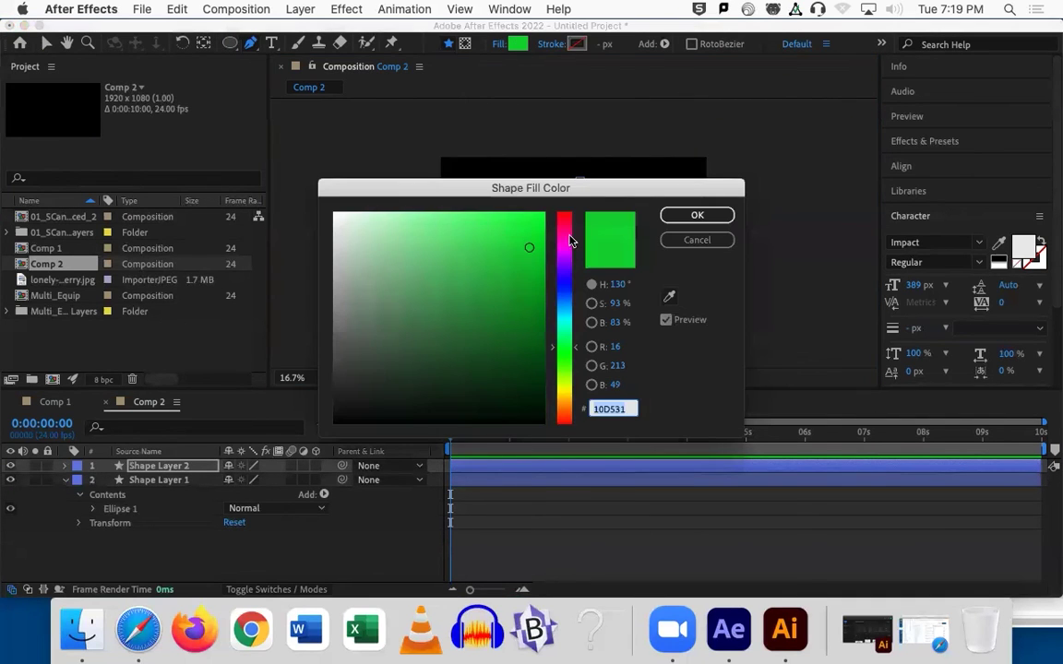
left_click_drag(569, 239, 565, 214)
key("Return")
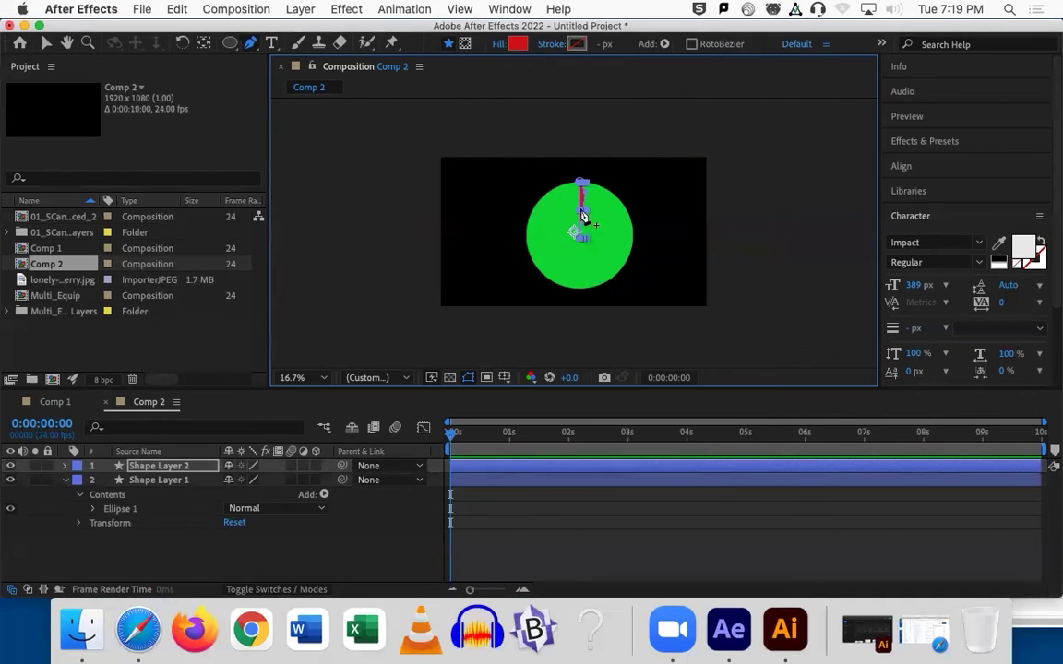
left_click(46, 43)
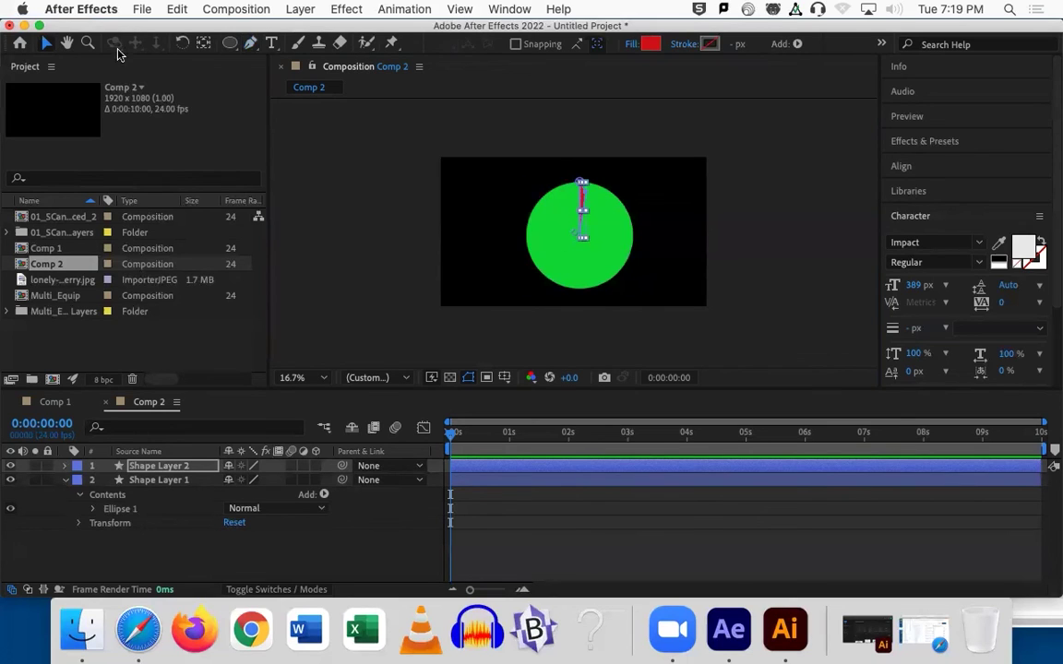
Try to move the red hand's anchor point to its lower tip with the Pan Behind tool.
left_click(204, 44)
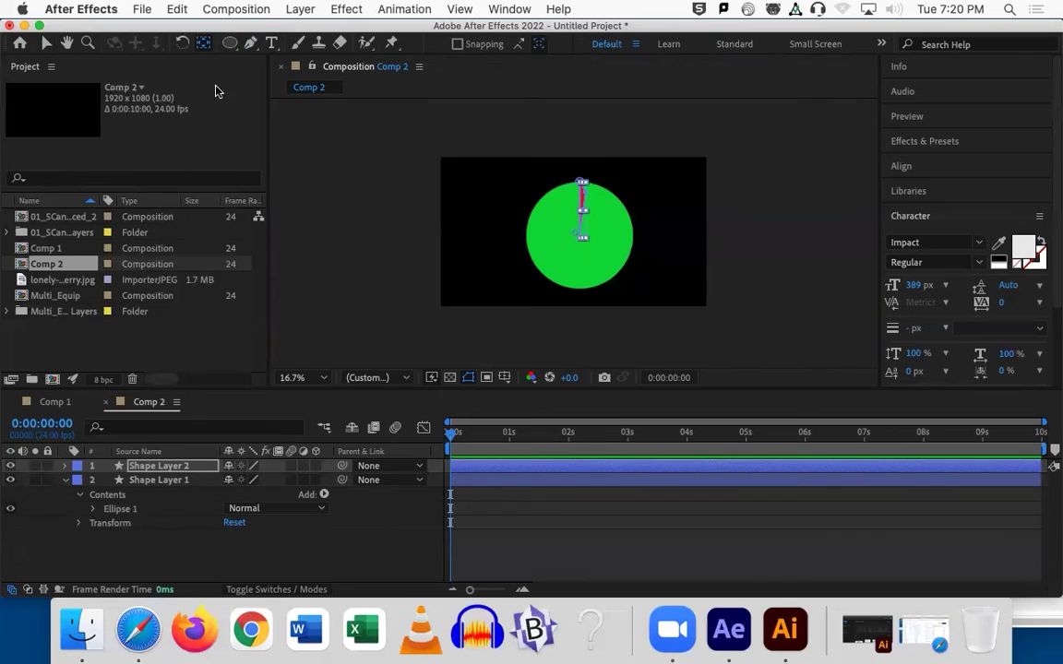
left_click(46, 43)
key("comma")
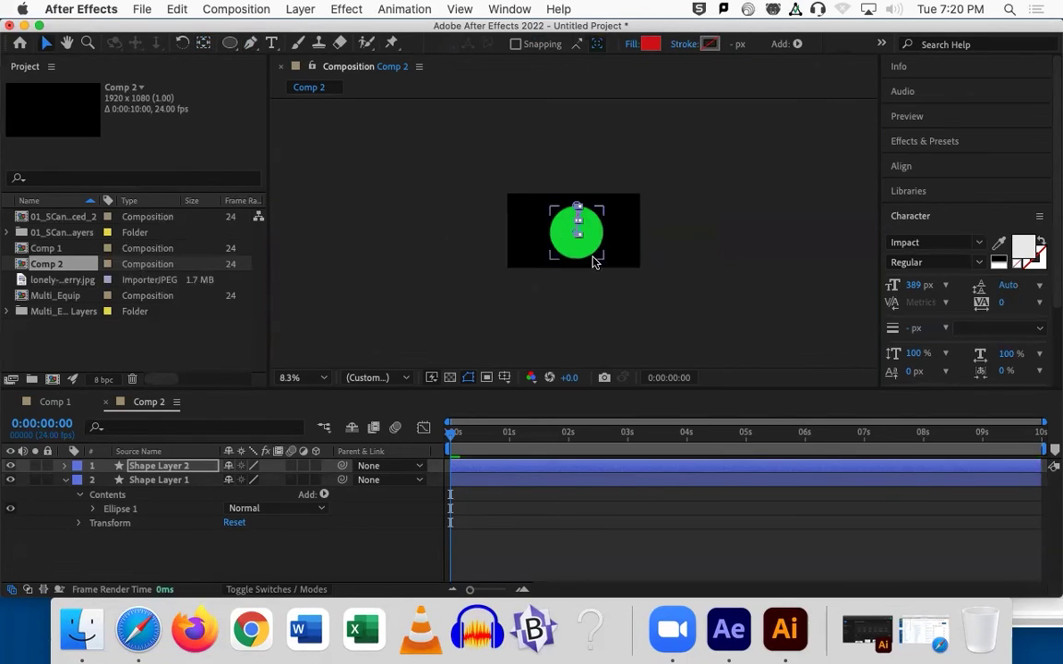
key("period")
key("period")
key("period")
key("period")
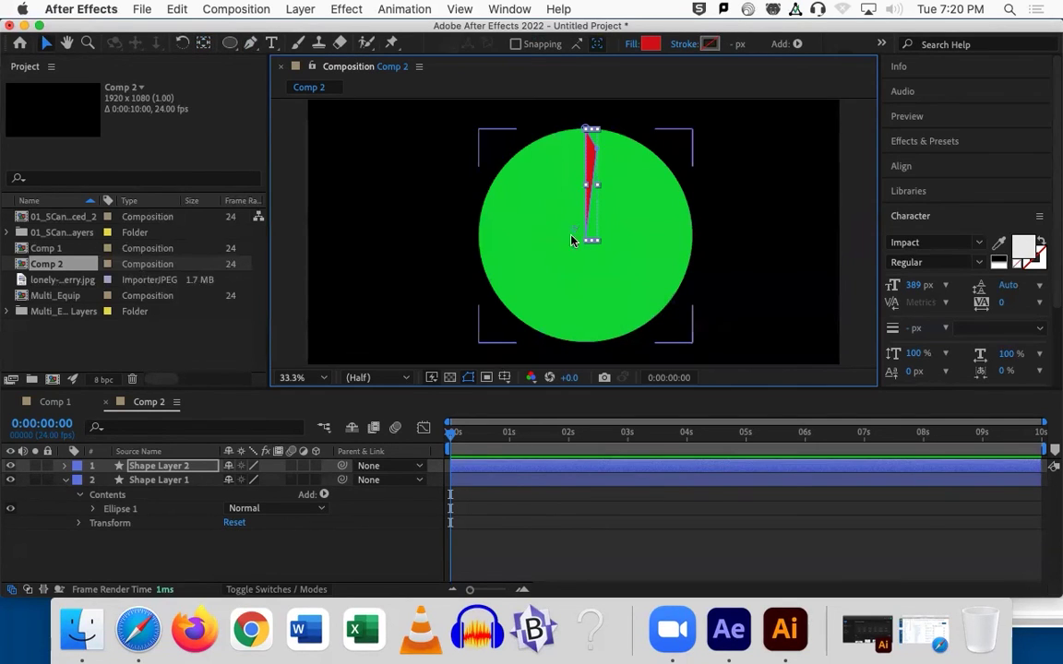
left_click(203, 43)
left_click_drag(582, 235, 574, 246)
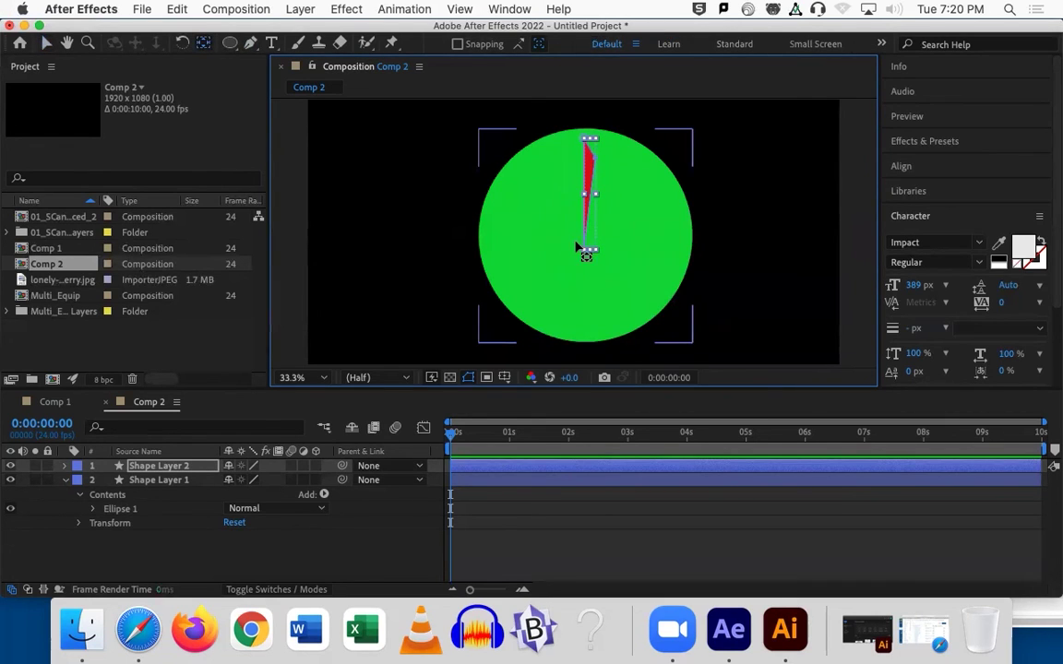
Align the red hand and green circle to each other's centers horizontally and vertically, and deselect both layers.
left_click(166, 480, "shift")
left_click(902, 167)
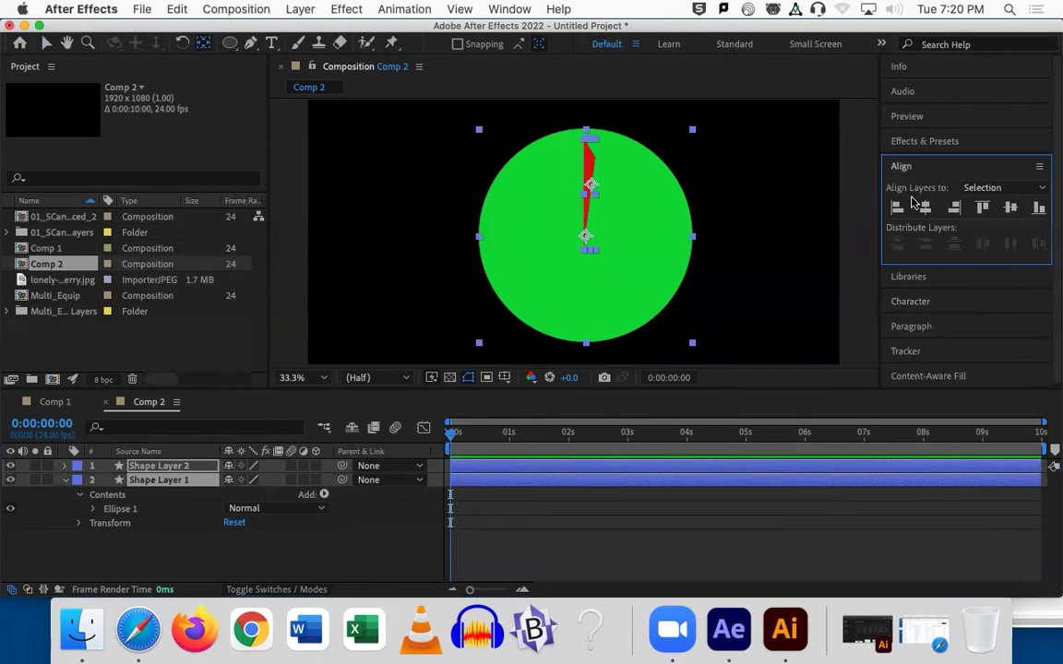
left_click(927, 209)
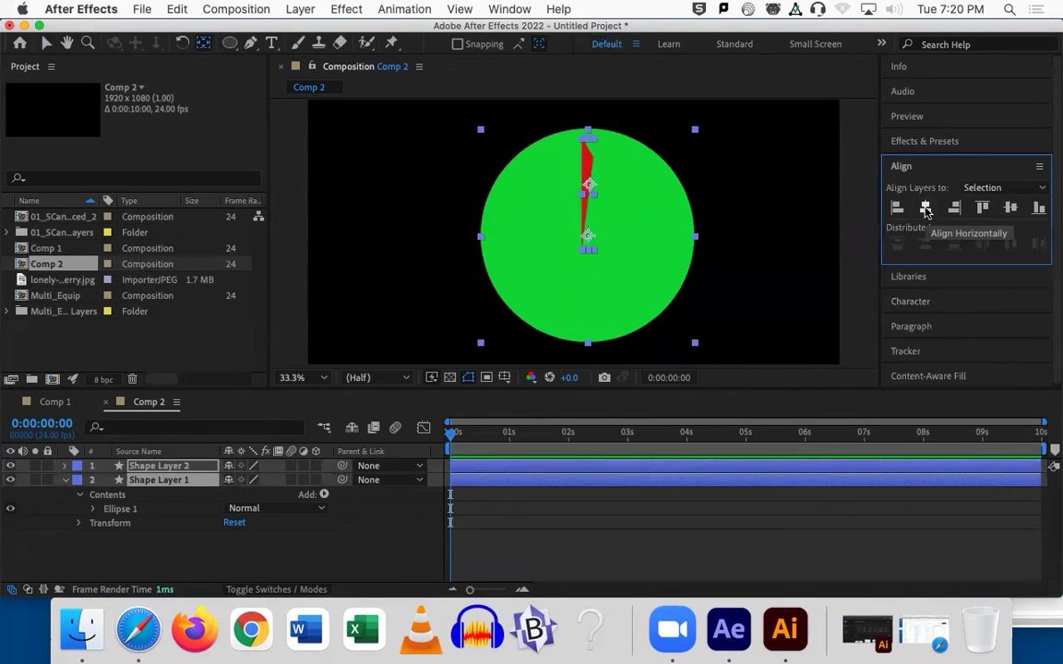
left_click(1011, 210)
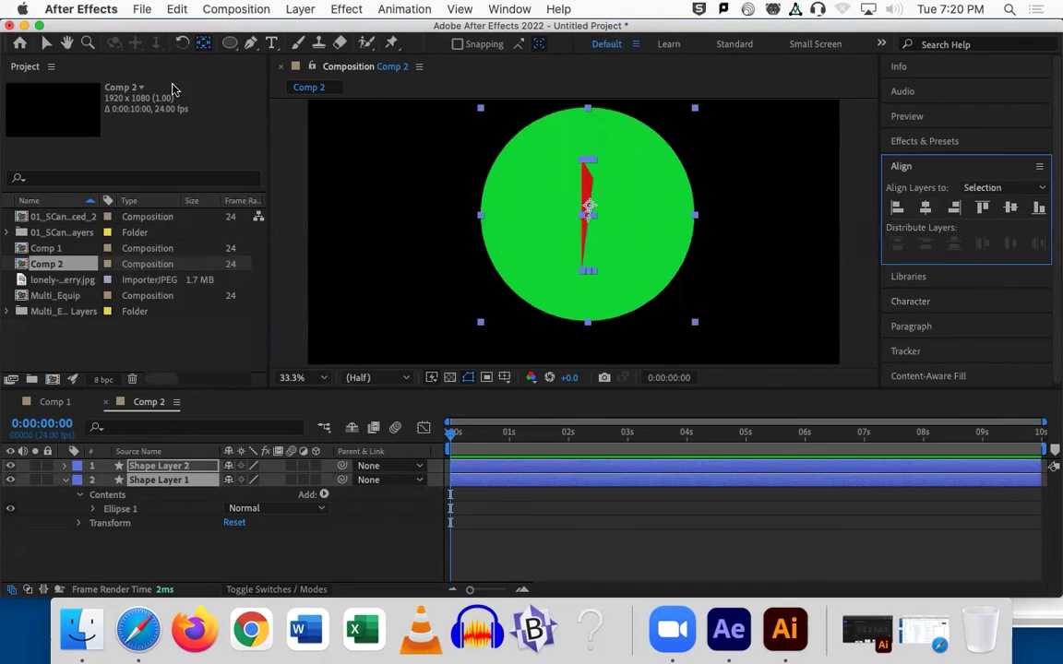
left_click(45, 45)
left_click(579, 493)
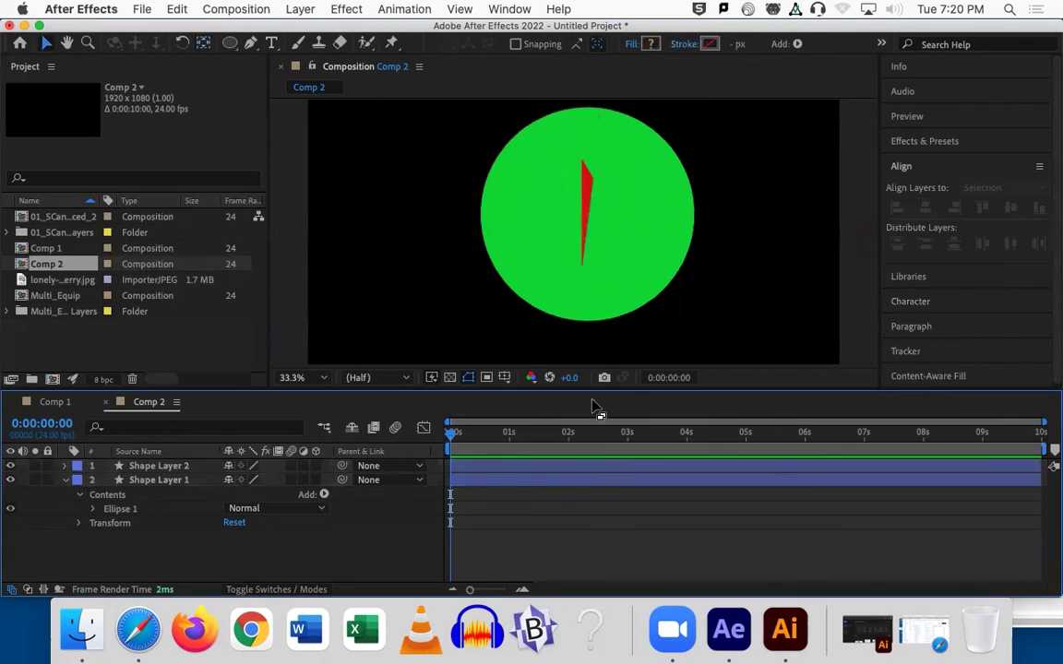
Move the red hand's anchor point to its lower tip and return to the Selection tool.
left_click(583, 227)
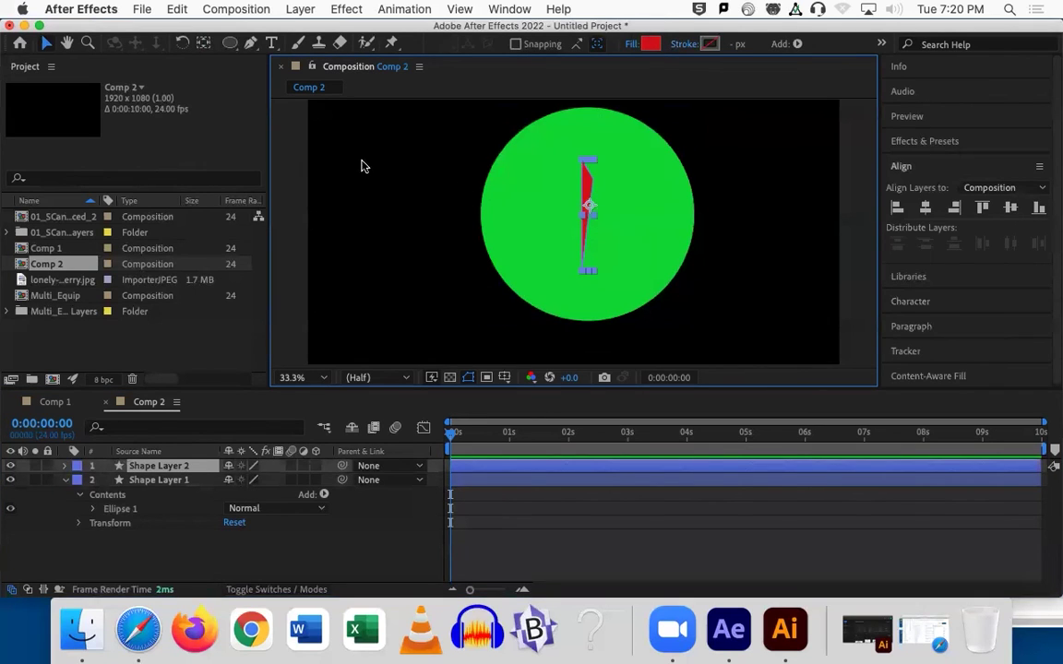
left_click(204, 43)
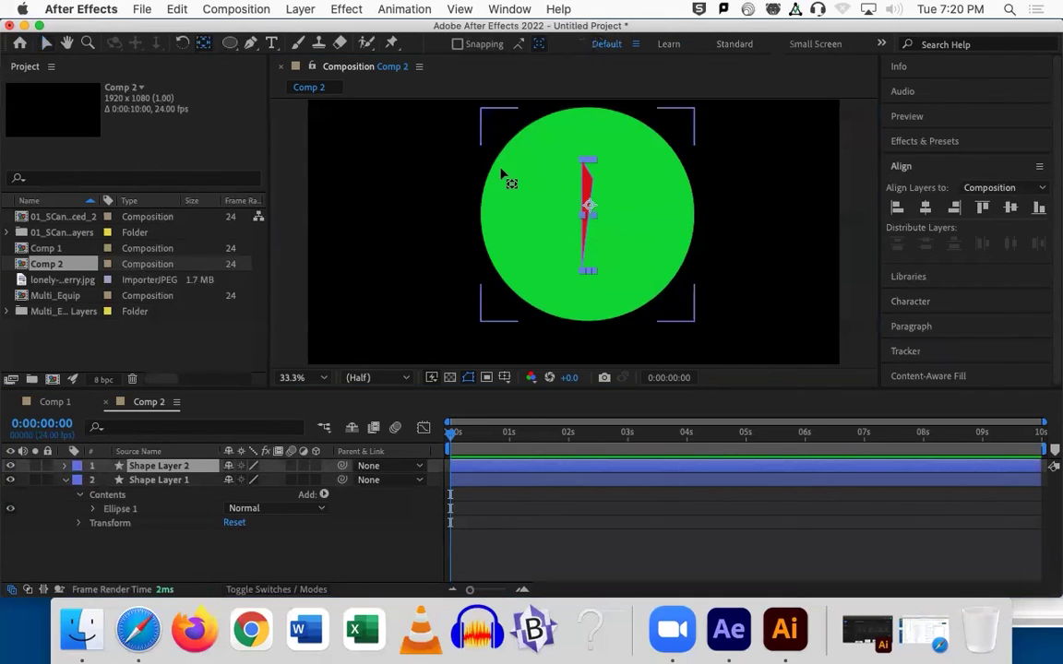
left_click_drag(586, 201, 578, 267)
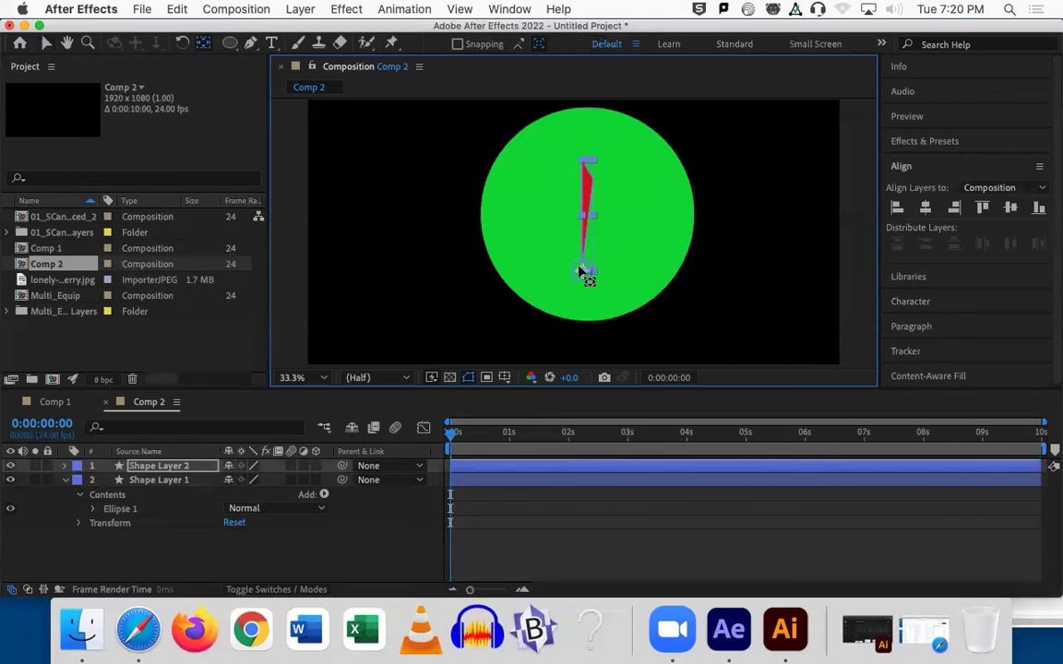
left_click(47, 44)
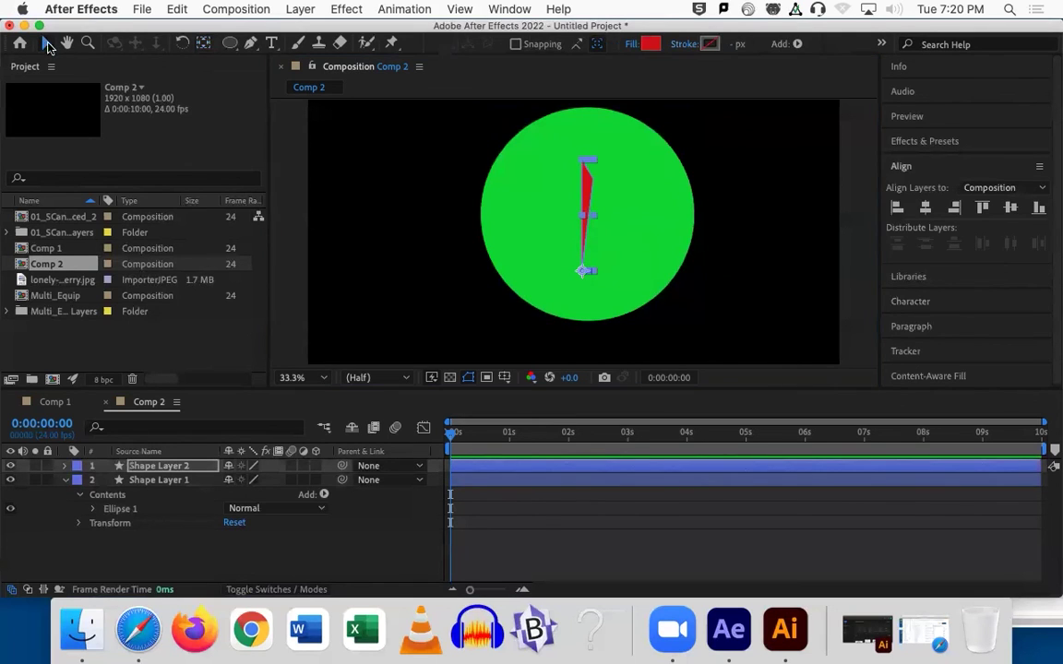
Show the title/action safe guides, then place the green circle's center and the red hand's lower tip on the composition's center.
left_click(506, 378)
left_click(513, 393)
left_click(491, 245)
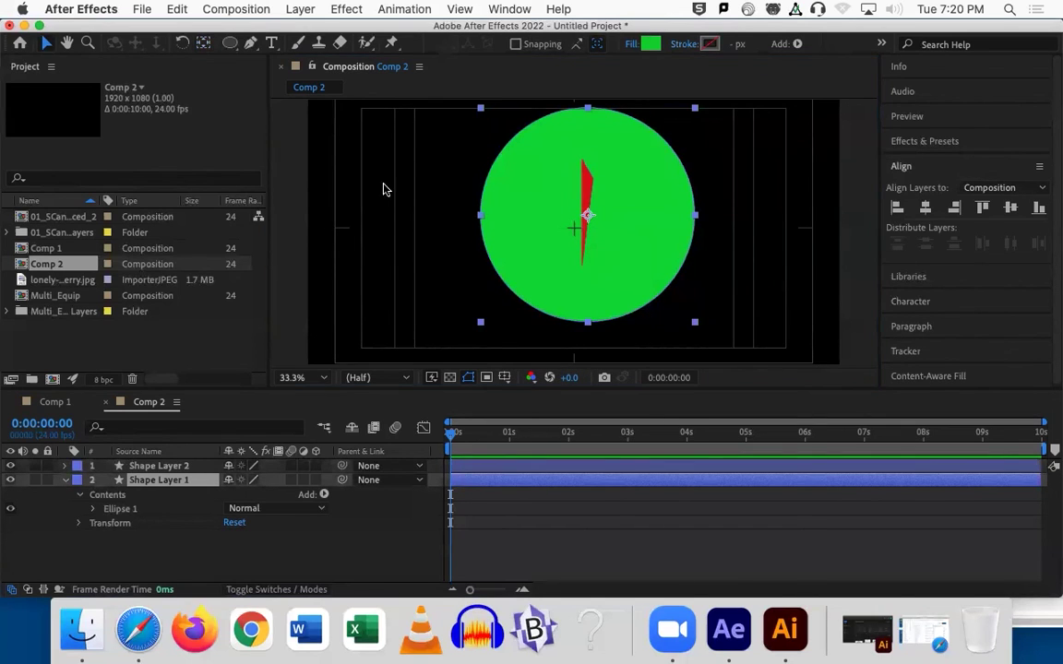
left_click_drag(523, 209, 510, 220)
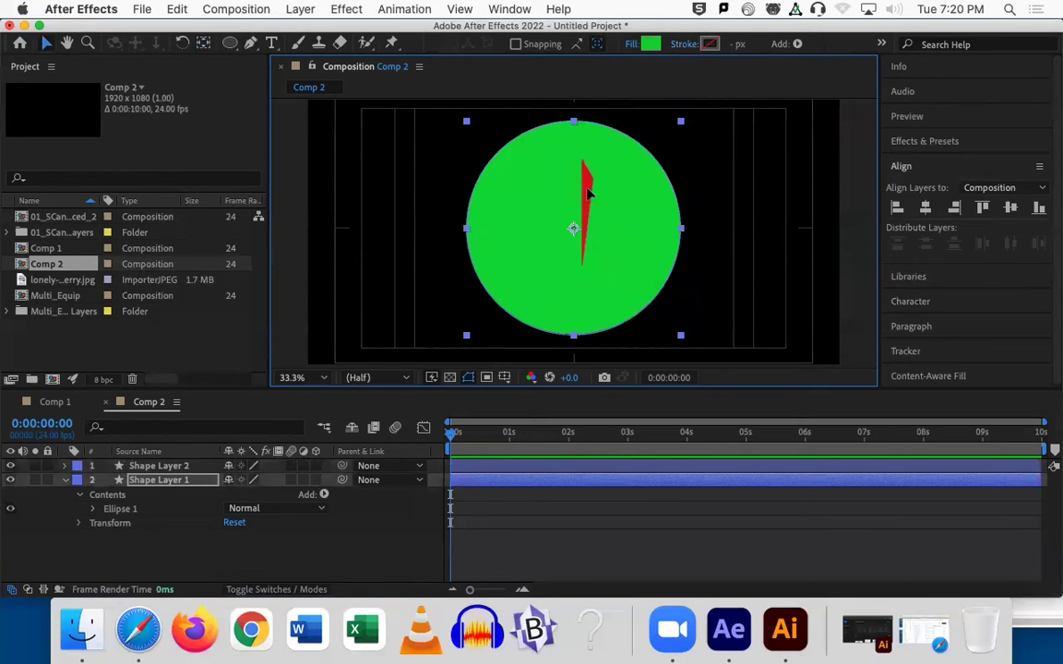
left_click(533, 465)
left_click_drag(585, 209, 580, 163)
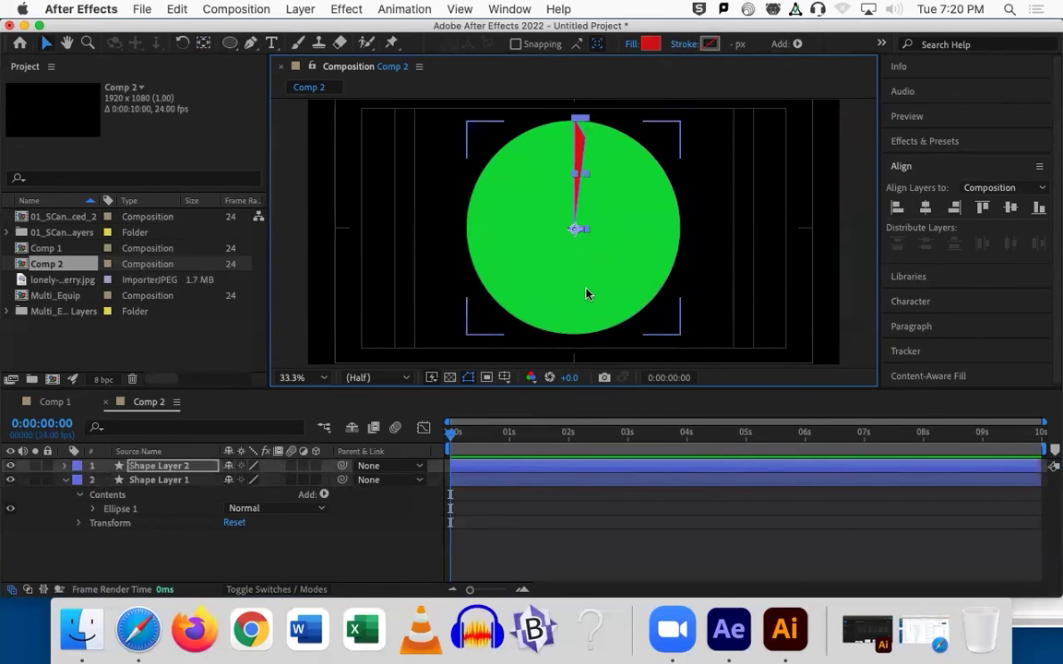
Reveal the red hand's Rotation property and set Comp 2's duration to 0:01:00:00.
key("r")
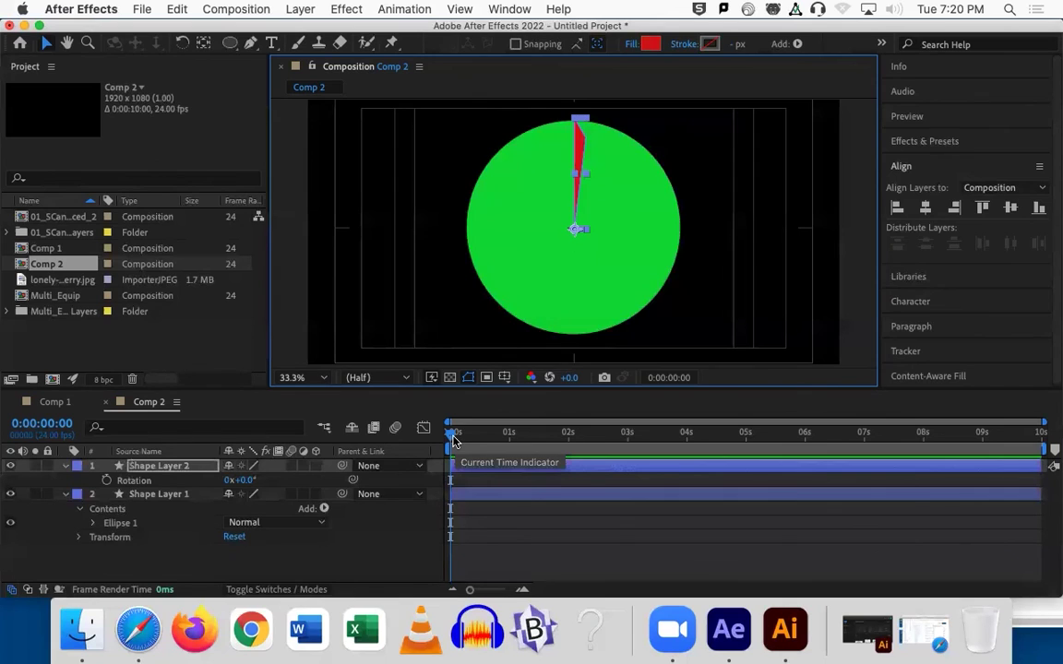
mouse_move(452, 440)
left_mouse_down()
mouse_move(565, 441)
mouse_move(448, 439)
left_mouse_up()
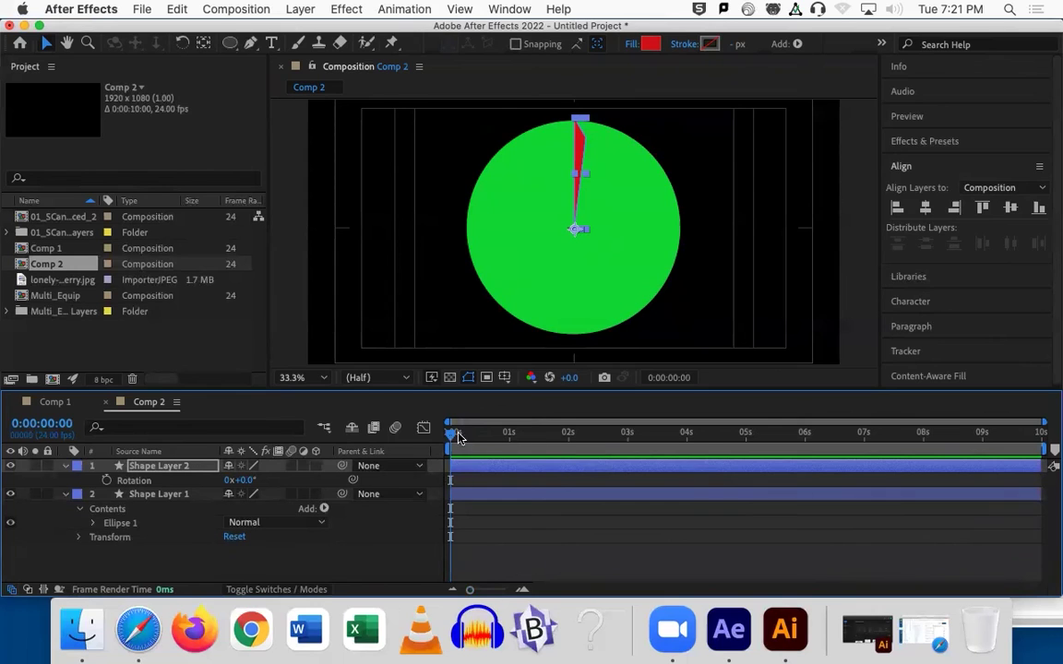
left_click(207, 10)
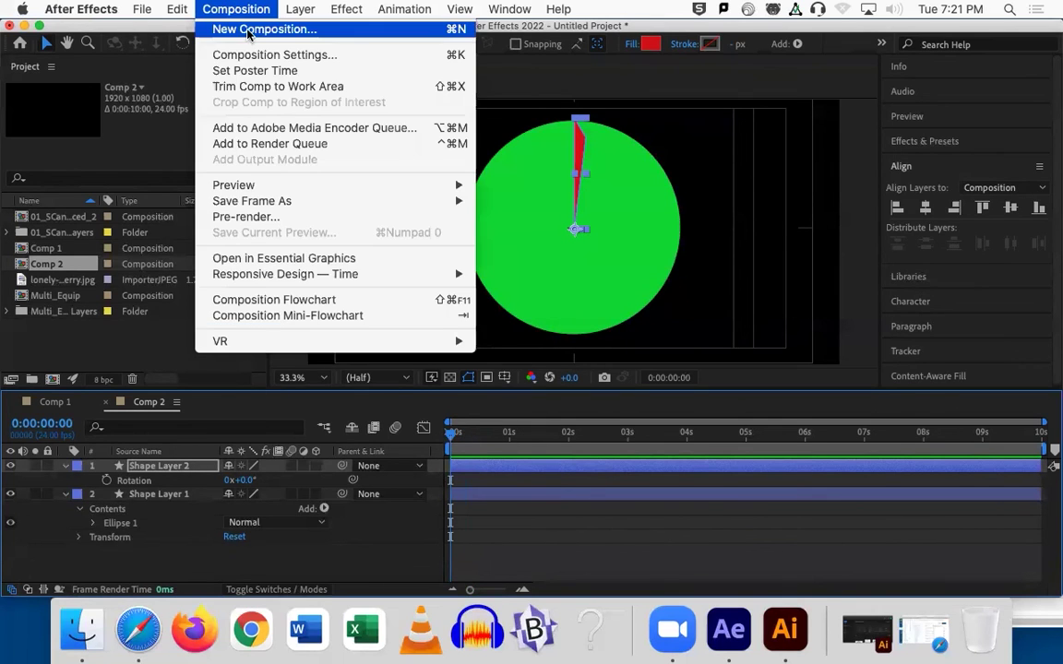
left_click(253, 58)
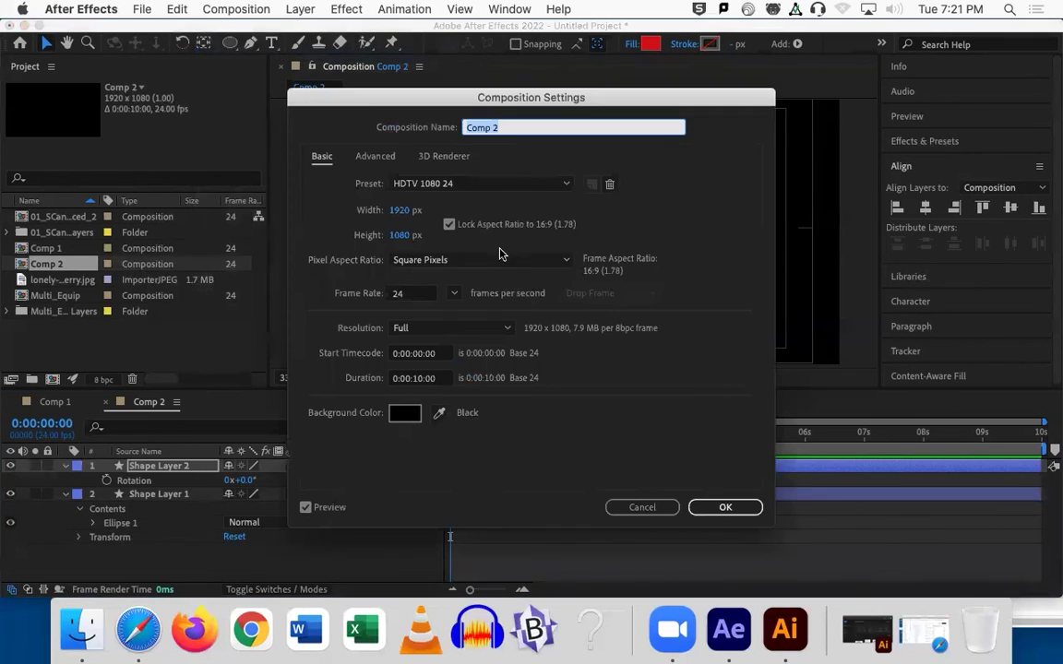
left_click(415, 380)
double_click(410, 379)
type("1.00.00")
key("Return")
left_click_drag(503, 586, 469, 588)
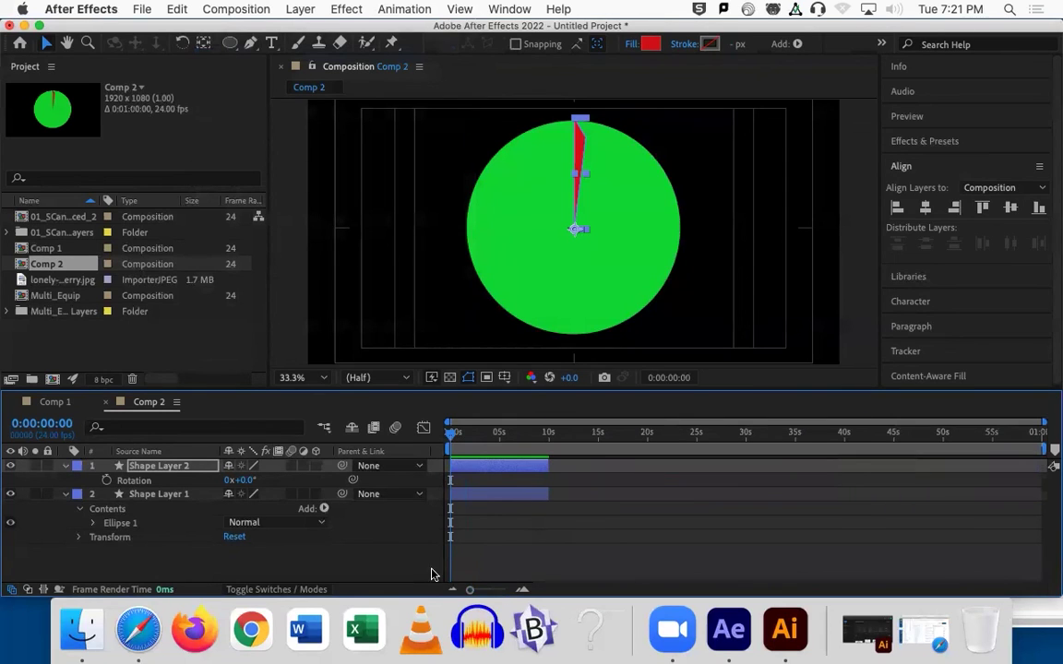
Extend both shape layers to the end of the one-minute composition and deselect them.
left_click(539, 493, "shift")
left_click_drag(548, 493, 1042, 494)
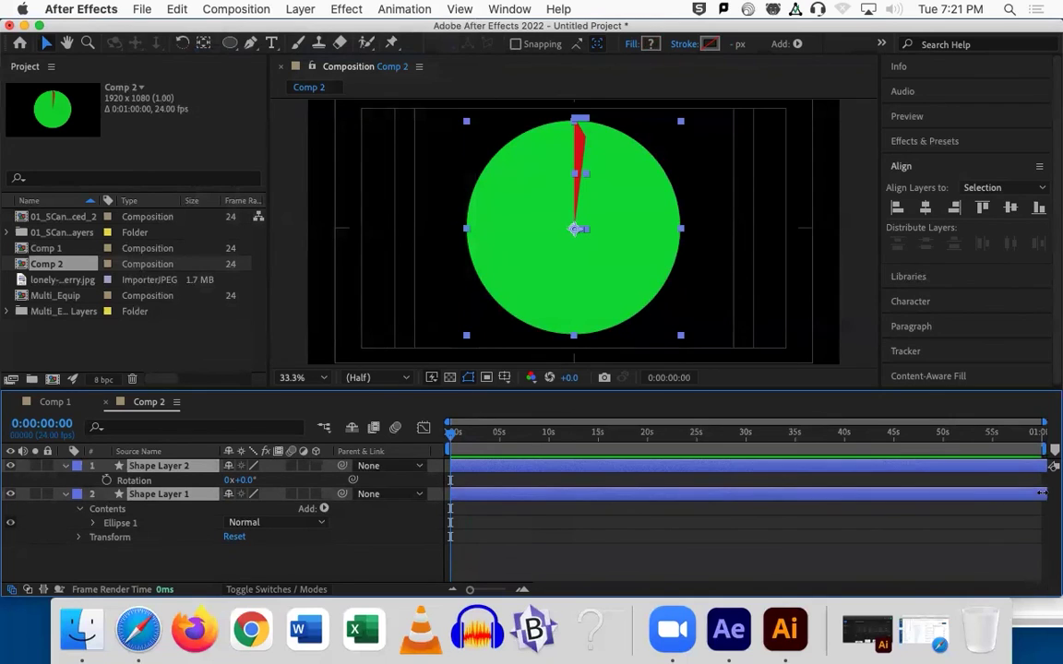
left_click(557, 551)
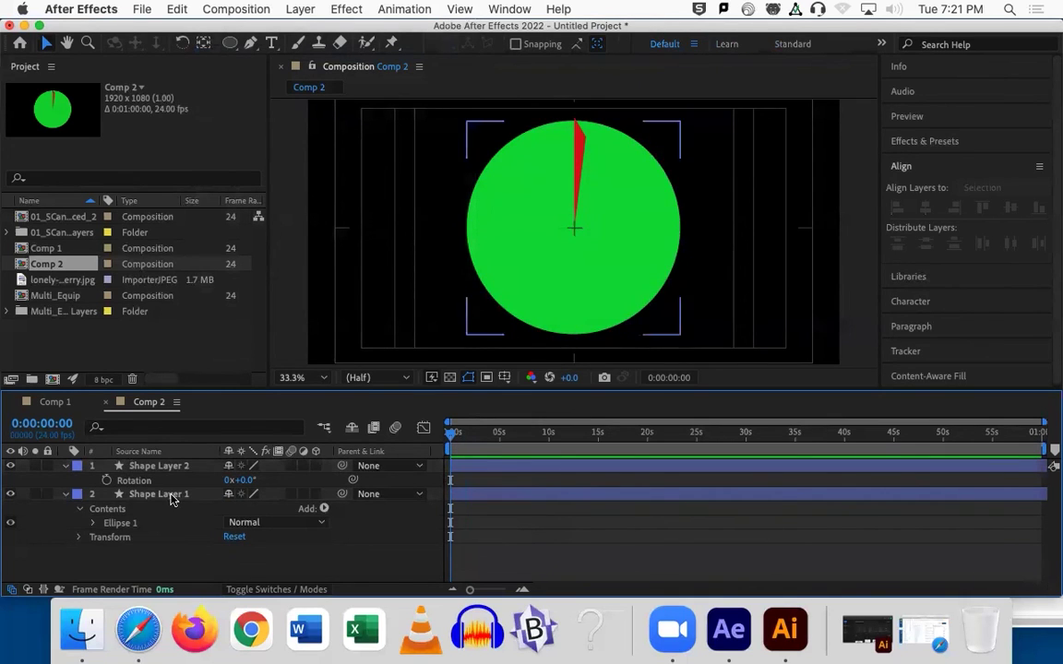
Keyframe the red hand's Rotation at 0:00:00:00 and set it to one full revolution at 0:00:59:23.
left_click(152, 466)
left_click(107, 481)
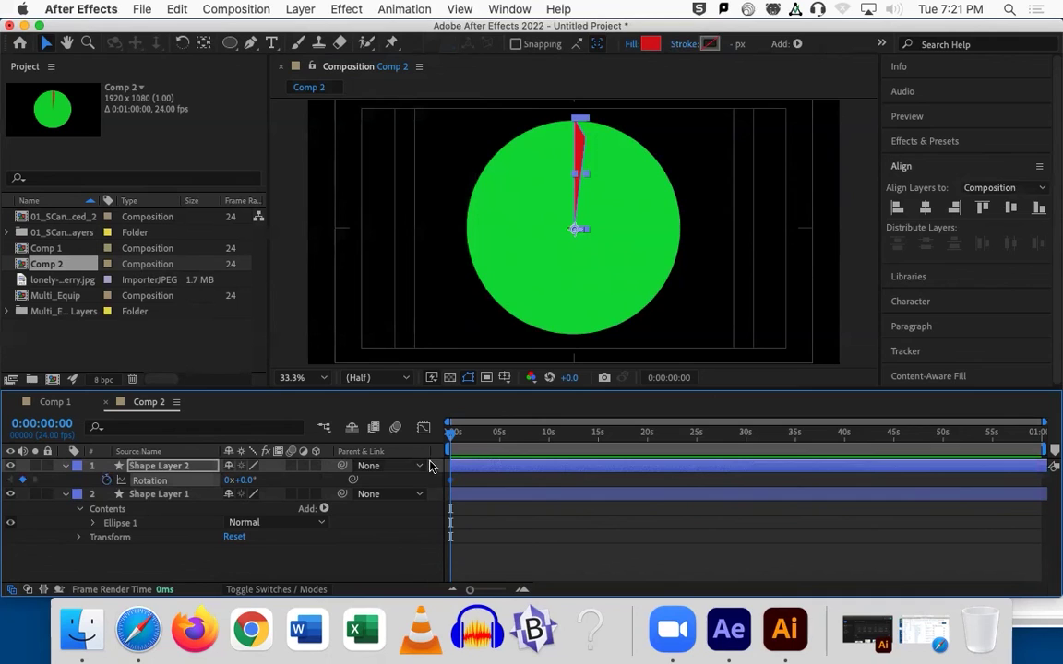
left_click_drag(456, 443, 1041, 433)
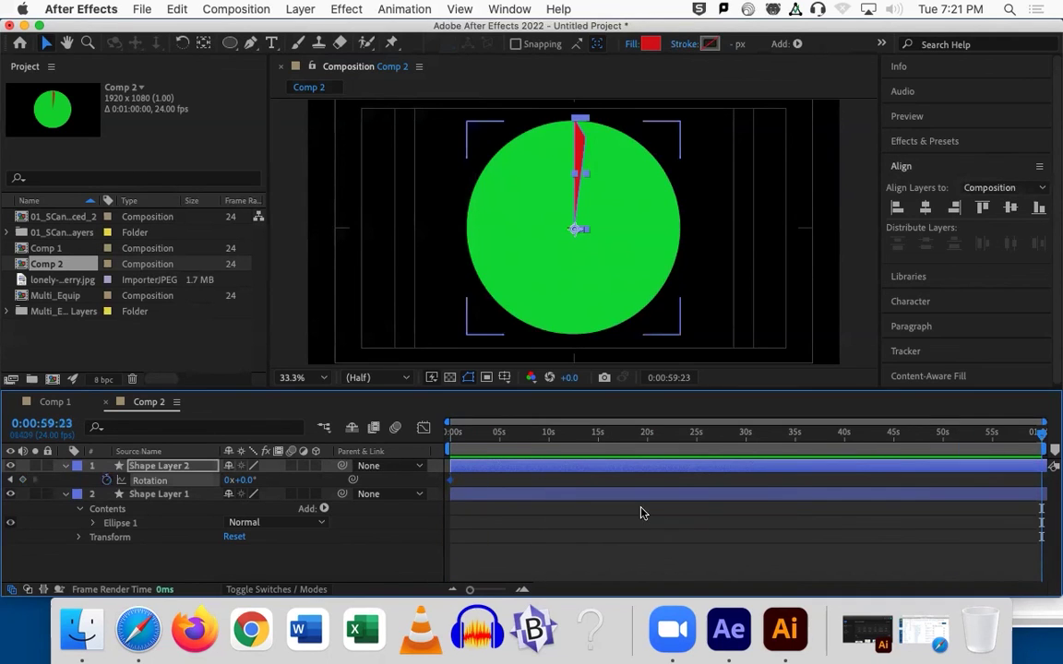
left_click(232, 481)
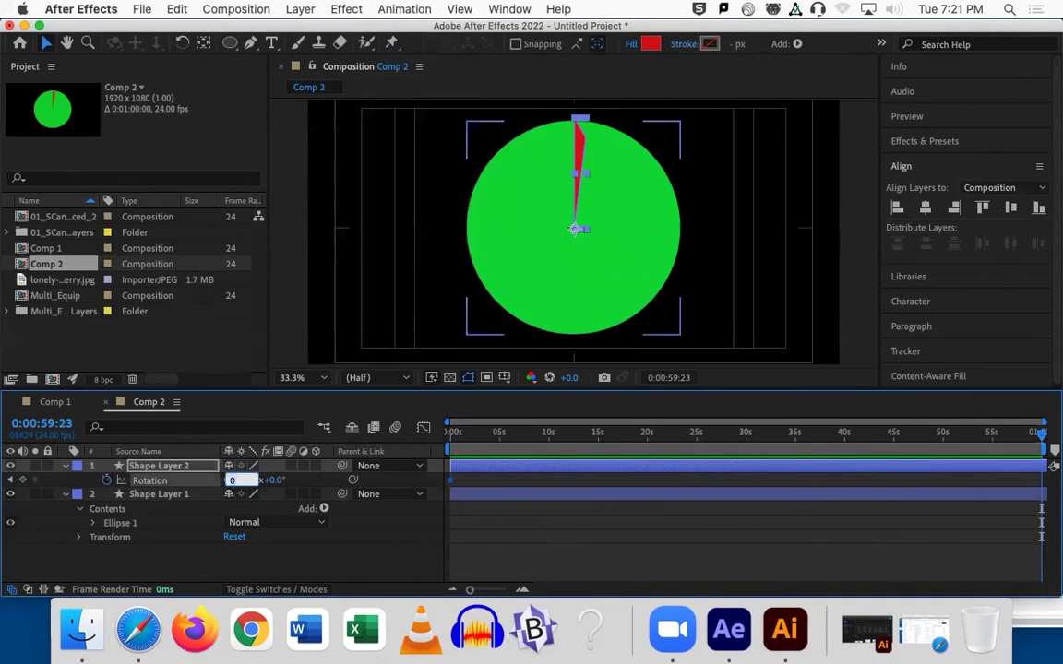
type("1")
key("Return")
Preview the hand's rotation from the start, scrub to the end of the composition and return to the first frame.
key("Home")
key("space")
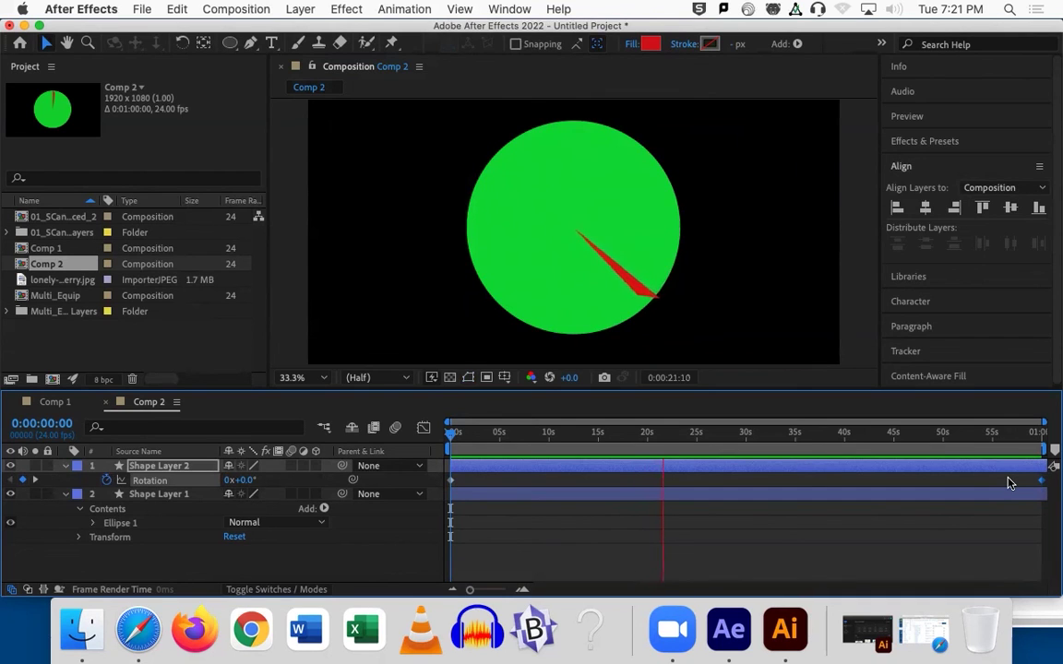
key("space")
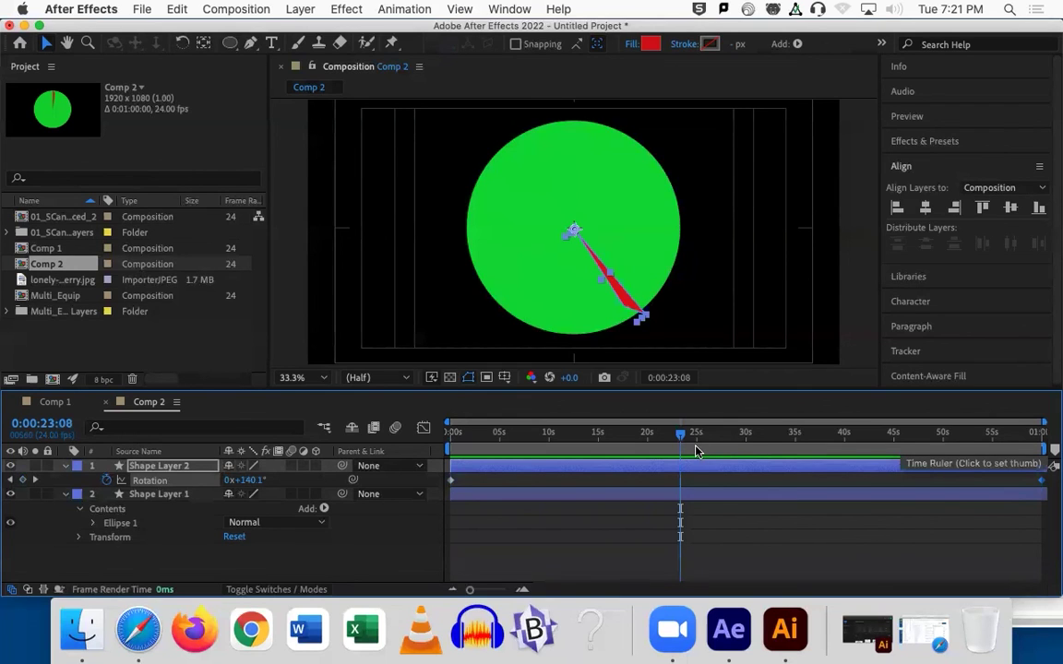
left_click_drag(681, 434, 1046, 440)
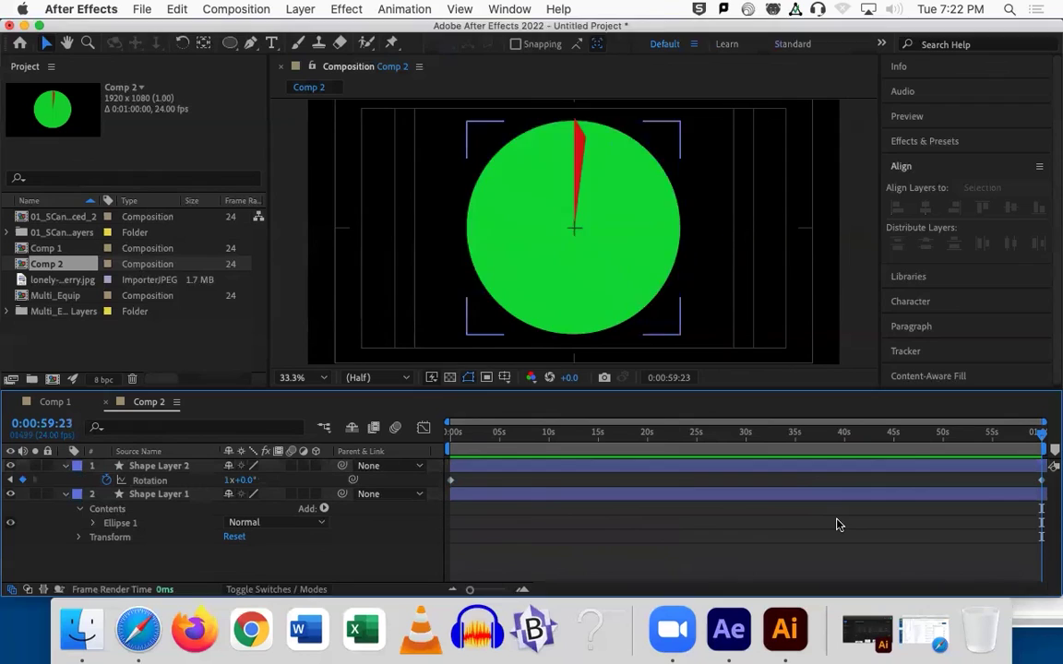
key("super+s")
left_click(572, 263)
left_click(448, 435)
mouse_move(446, 440)
left_mouse_down()
mouse_move(1046, 443)
mouse_move(446, 443)
left_mouse_up()
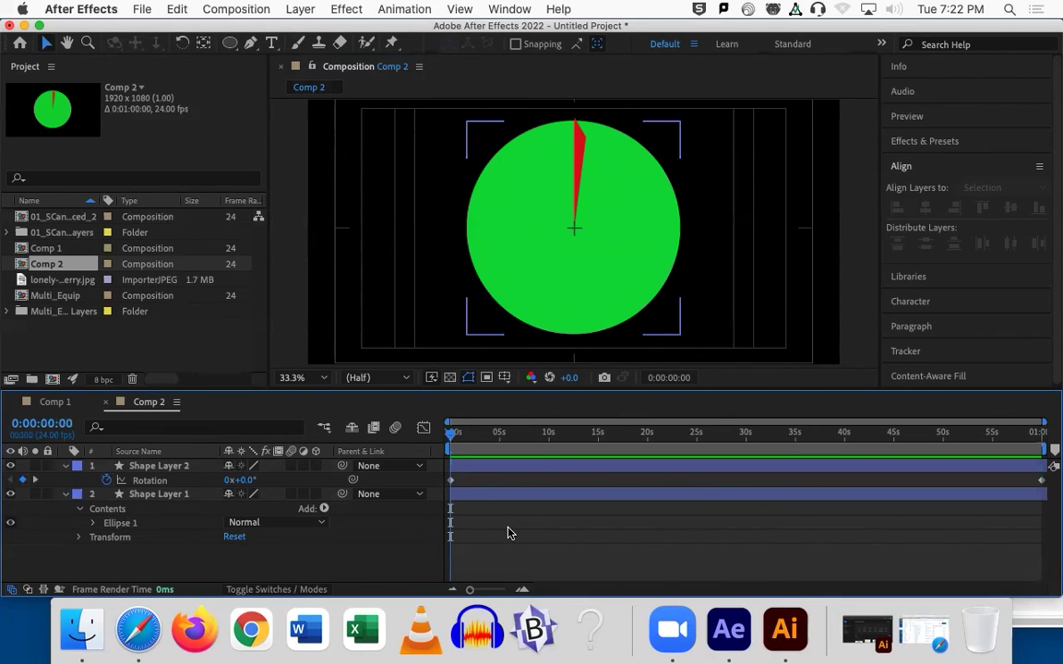
Collapse both shape layers and delete them from Comp 2.
left_click(52, 481)
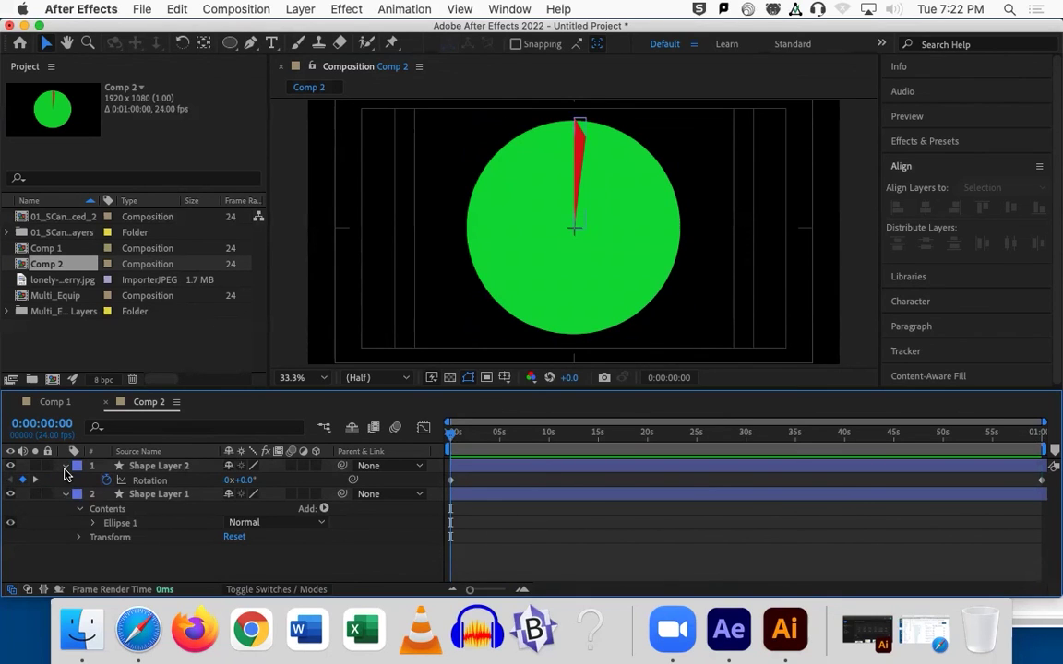
left_click(64, 466)
left_click(66, 479)
left_click(160, 478, "shift")
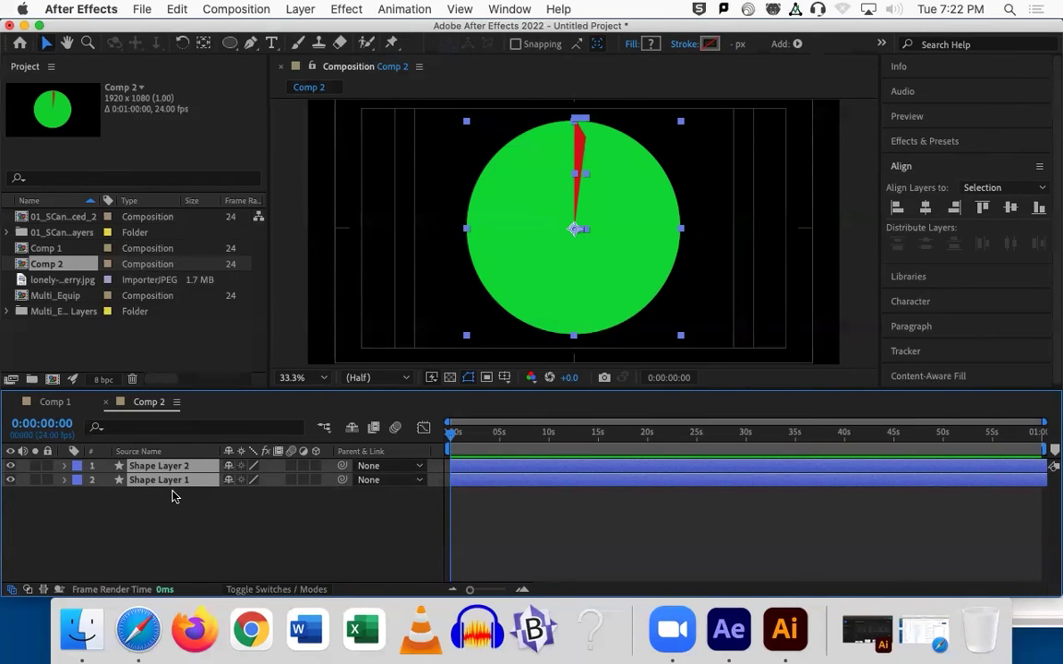
left_click(130, 454)
key("super+a")
key("Delete")
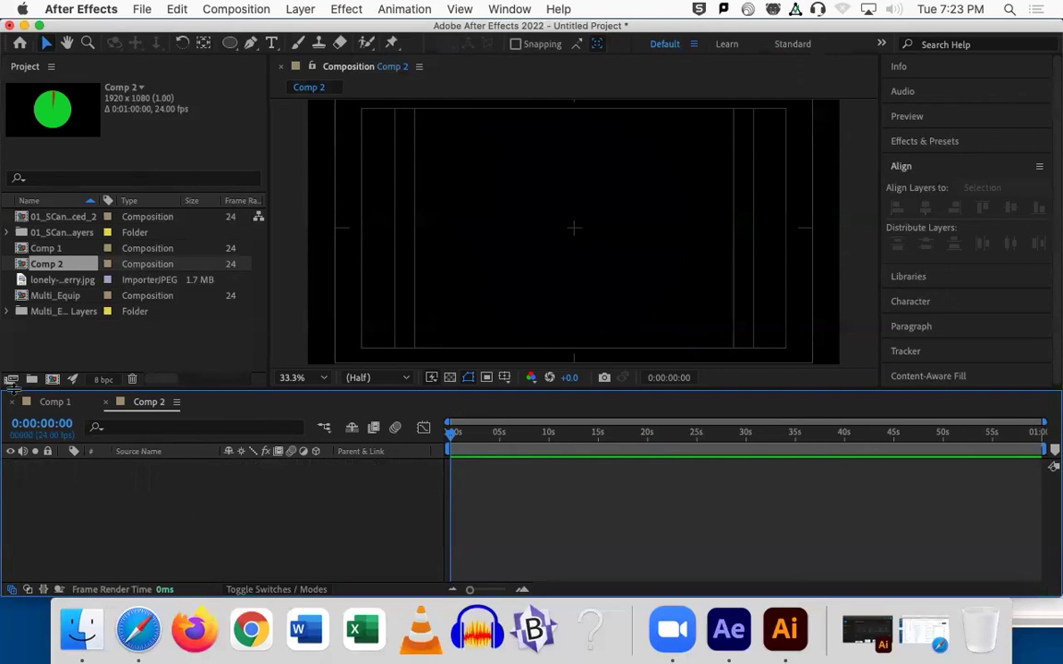
Add the lonely-japanese-cherry.jpg image to Comp 2, scale it to 40% and place it to the right of center.
left_click_drag(44, 283, 178, 483)
key("s")
left_click_drag(249, 480, 155, 234)
left_click(44, 43)
left_click_drag(610, 201, 669, 199)
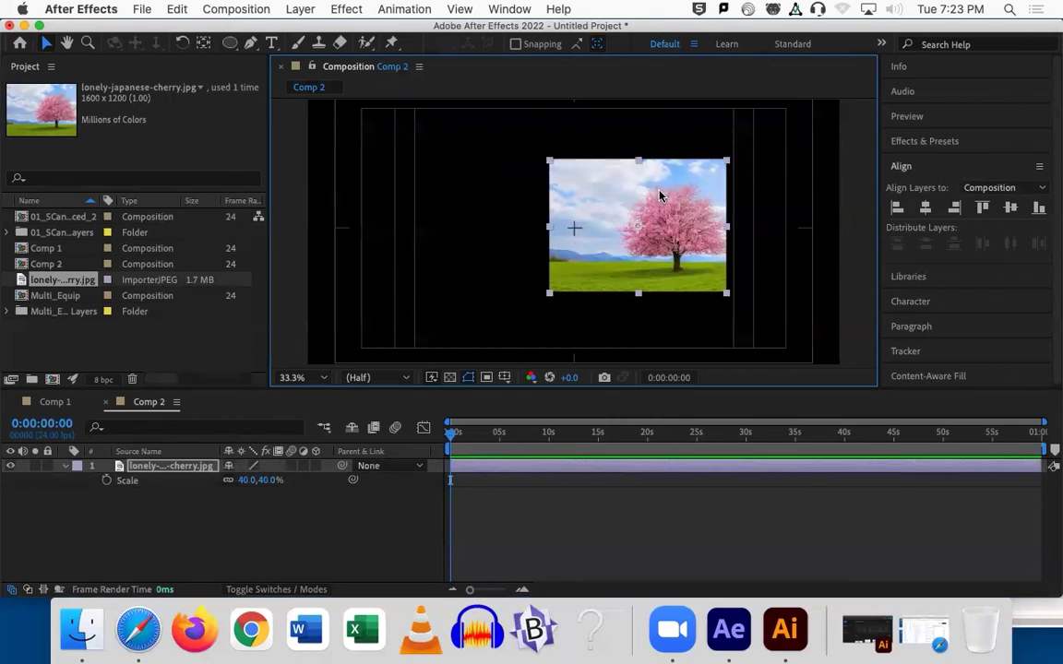
Move the cherry image's anchor point to the middle of its left edge with the Pan Behind tool.
key("y")
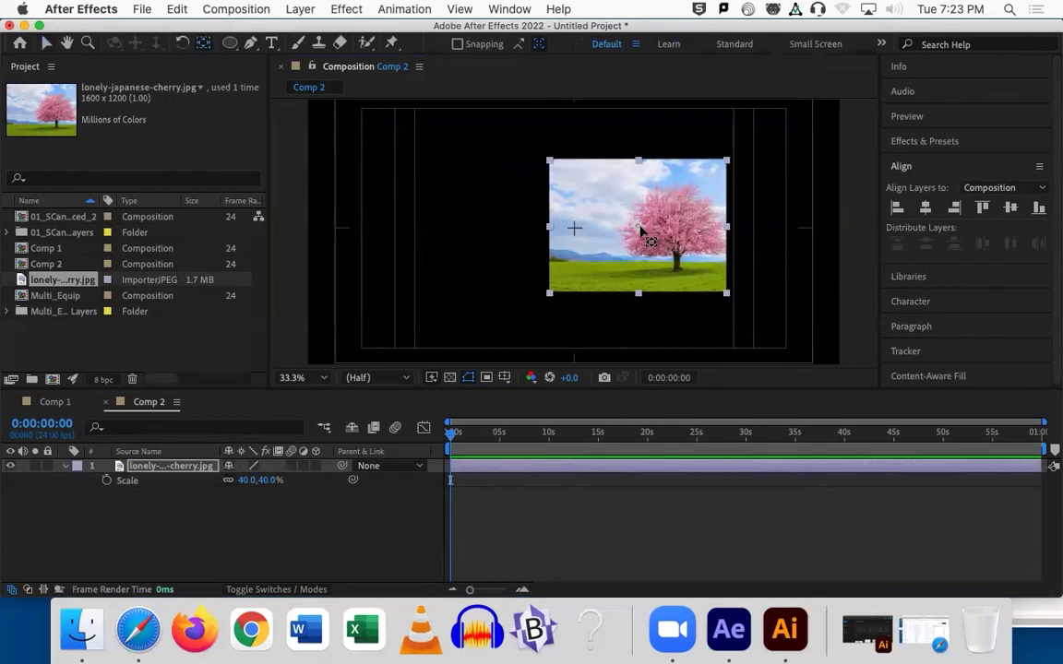
right_click(643, 233)
left_click(570, 229)
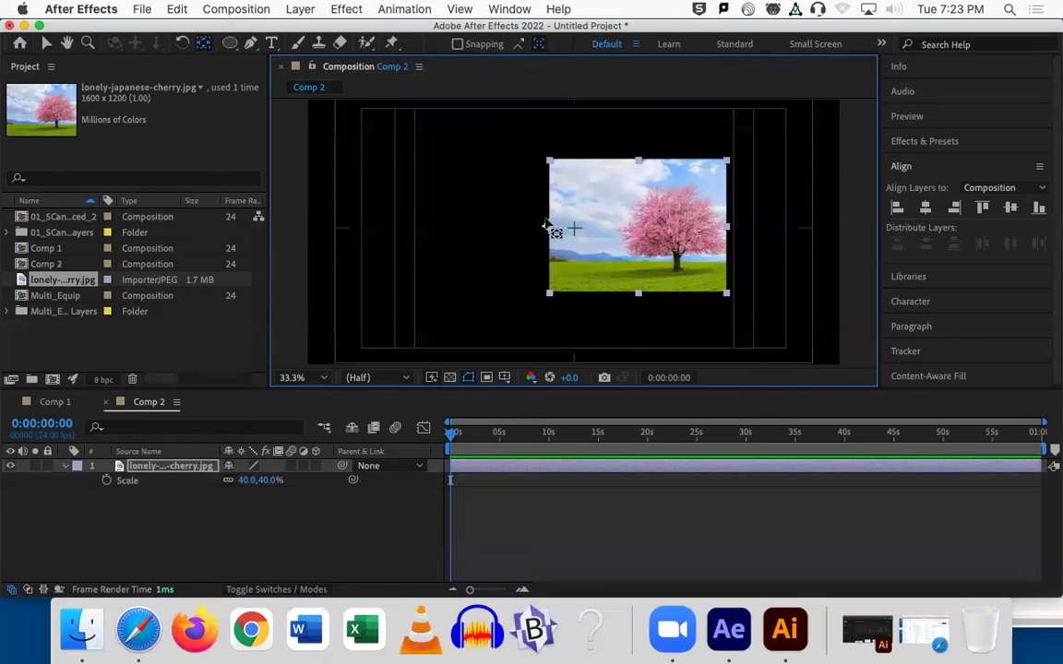
Duplicate the cherry image layer and make both copies 3D layers.
key("super+d")
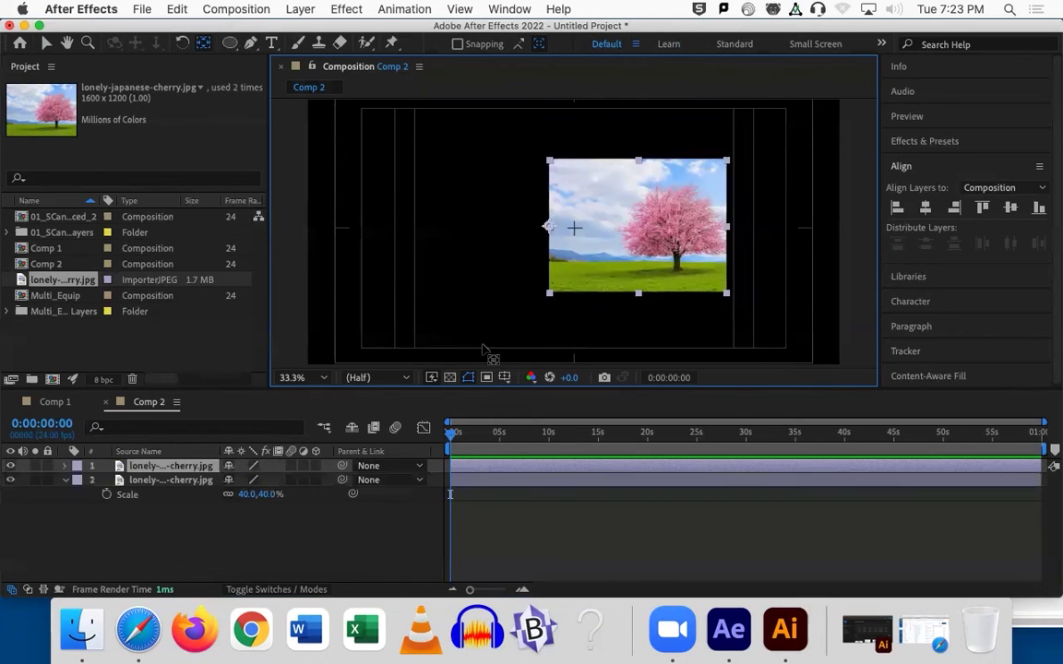
left_click(314, 480)
left_click(197, 470)
Set the upper cherry image layer's Y Rotation to 90° and deselect it with the Selection tool.
key("r")
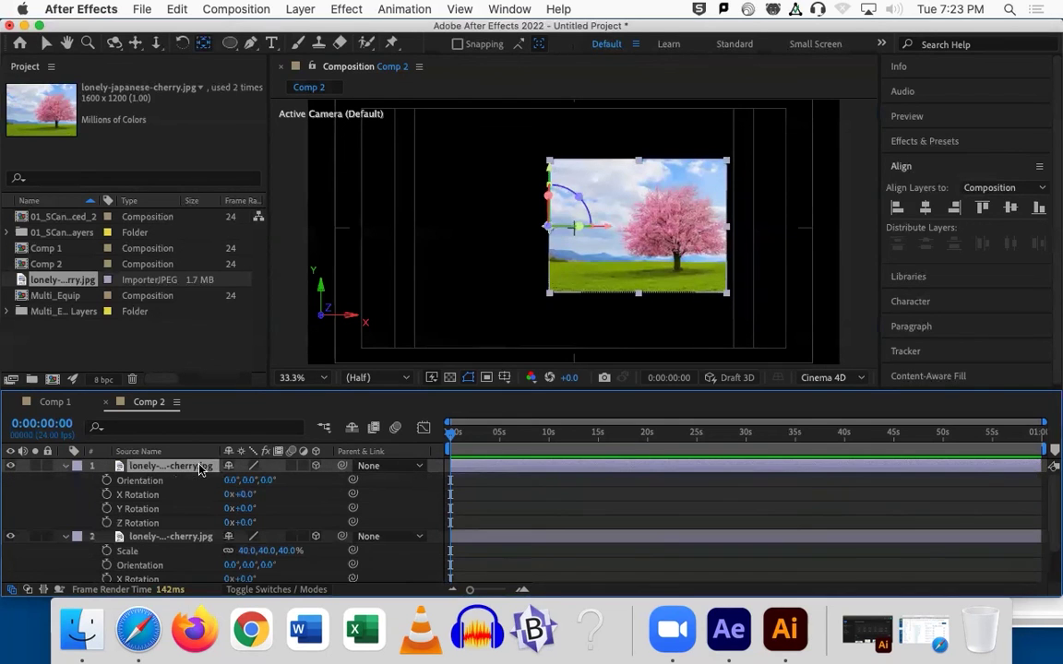
mouse_move(242, 509)
left_mouse_down()
mouse_move(232, 508)
mouse_move(258, 511)
left_mouse_up()
left_click(252, 507)
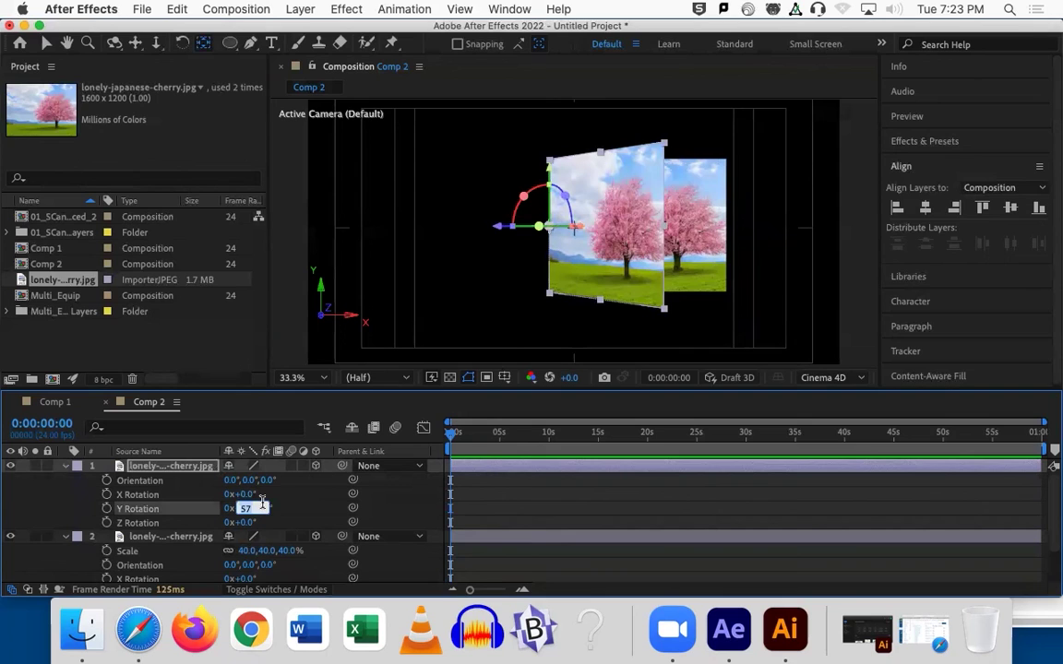
key("Return")
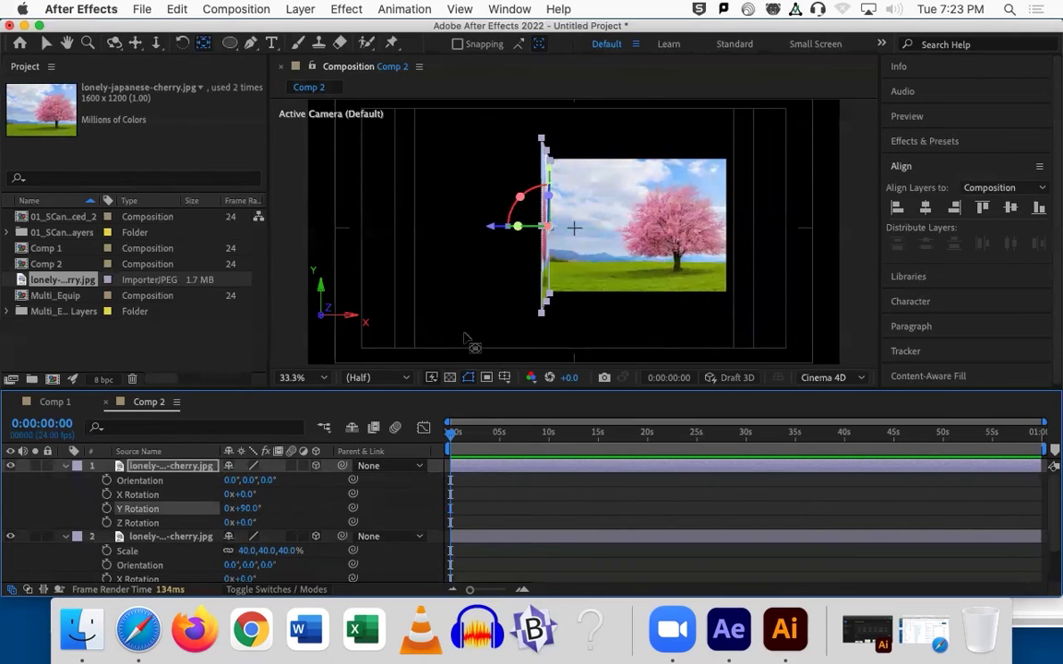
left_click(44, 43)
left_click(568, 324)
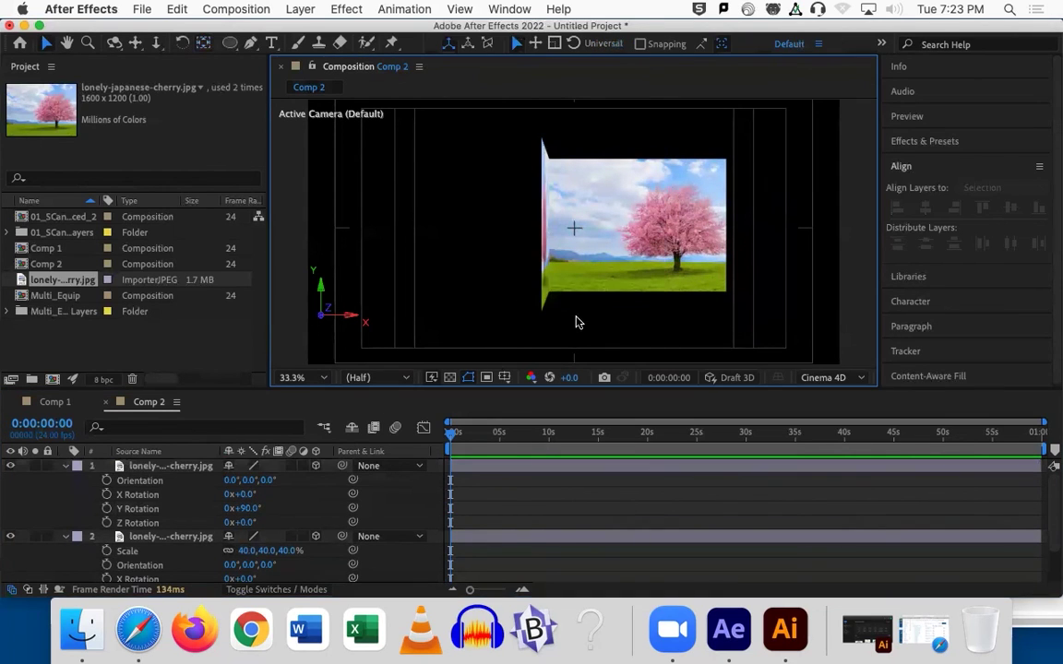
Create a two-node camera layer named Camera 1 with the 50mm preset.
left_click(300, 9)
mouse_move(307, 29)
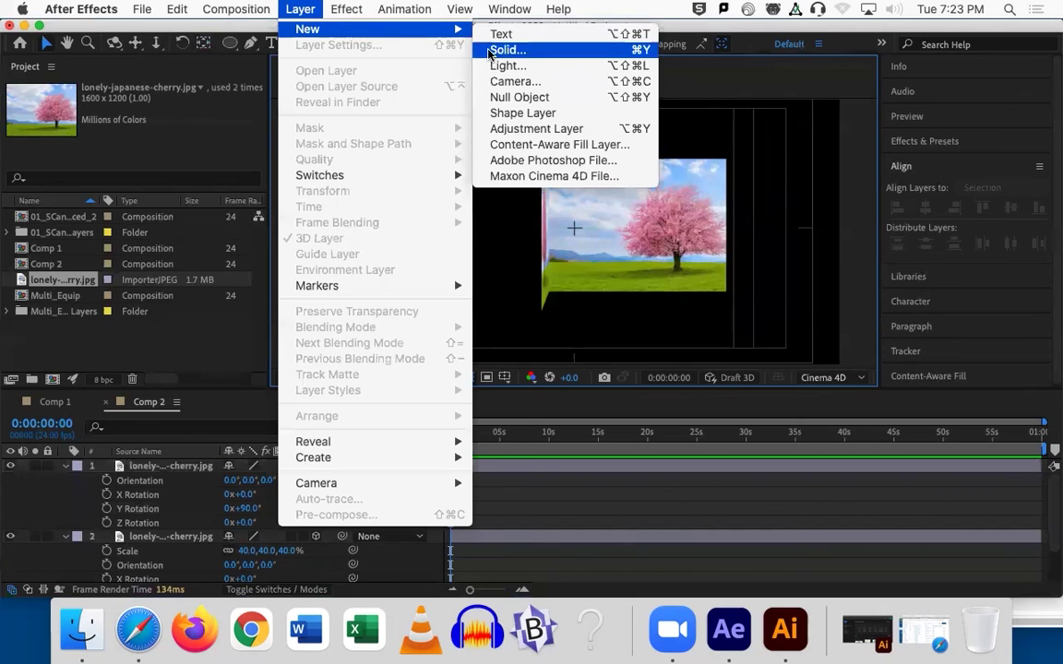
left_click(503, 78)
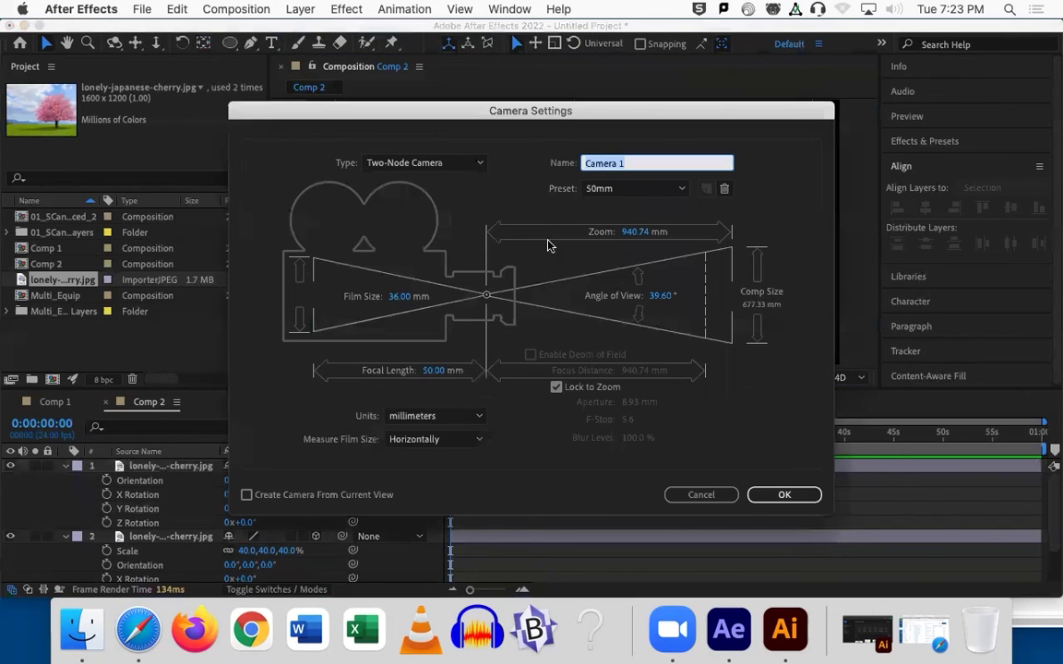
left_click(758, 495)
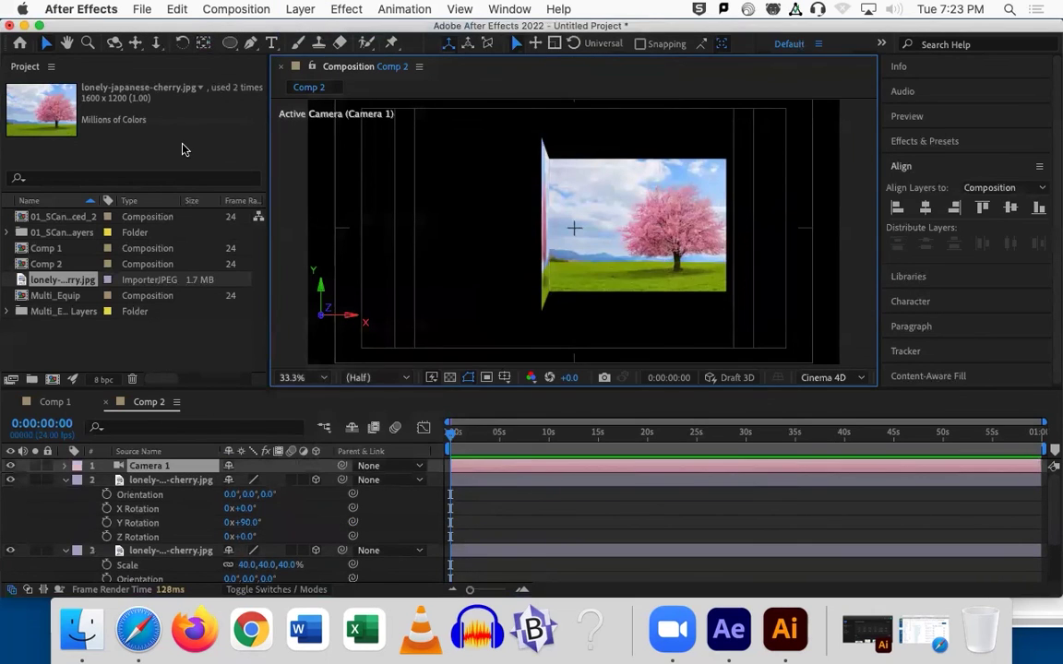
Pan and orbit Camera 1 so both cherry images face it as two walls meeting at a corner.
left_click(134, 42)
left_click_drag(626, 244, 493, 204)
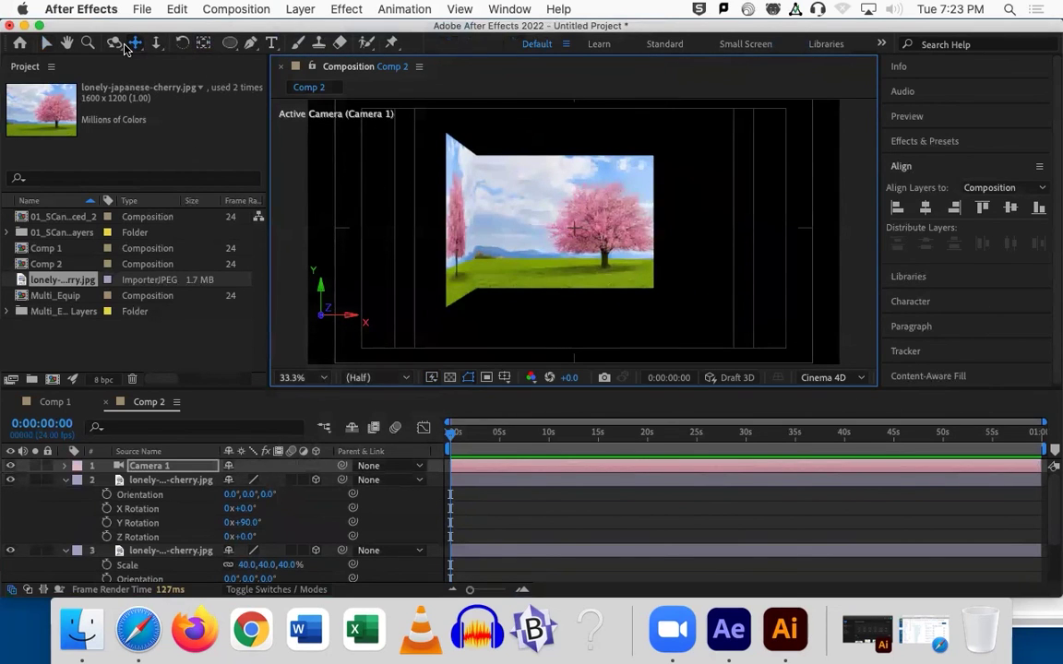
left_click(113, 43)
left_click_drag(561, 225, 506, 242)
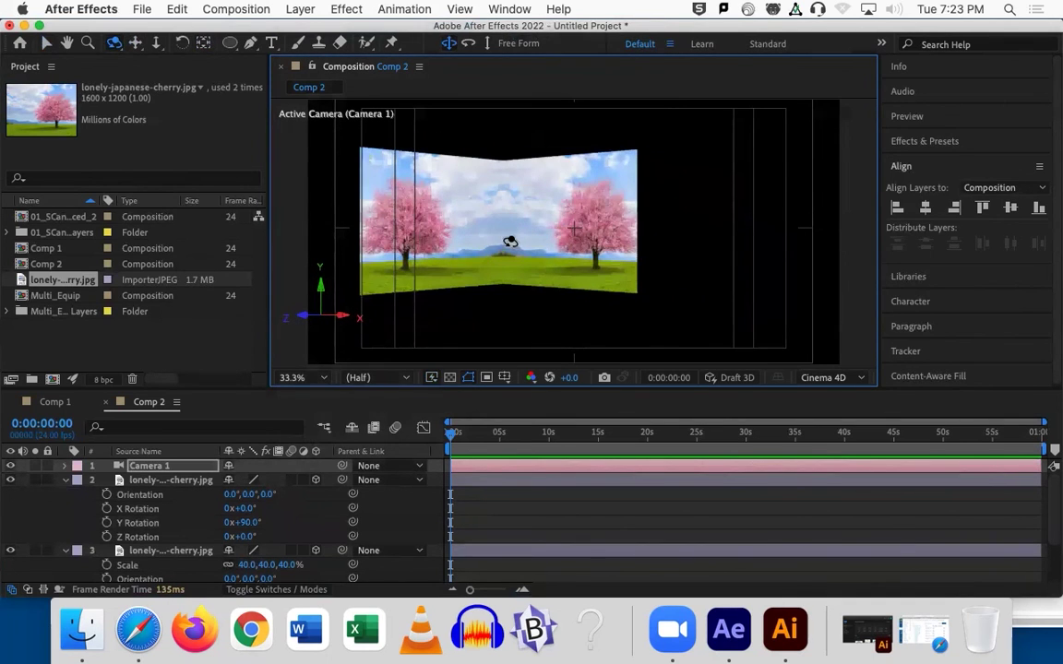
Hide the title/action safe guides in the composition view.
left_click(431, 377)
left_click(468, 377)
left_click(468, 377)
left_click(517, 396)
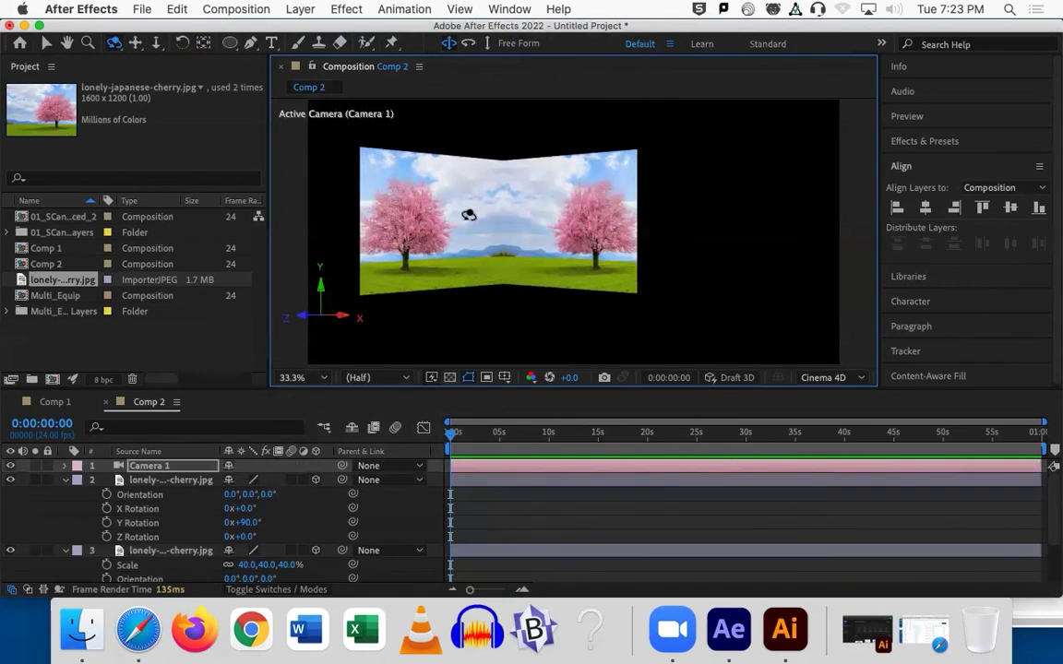
Apply the Gaussian Blur (Legacy) effect to the upper cherry image layer with a Blurriness of 8.1, and deselect the layer.
left_click(169, 479)
left_click(925, 142)
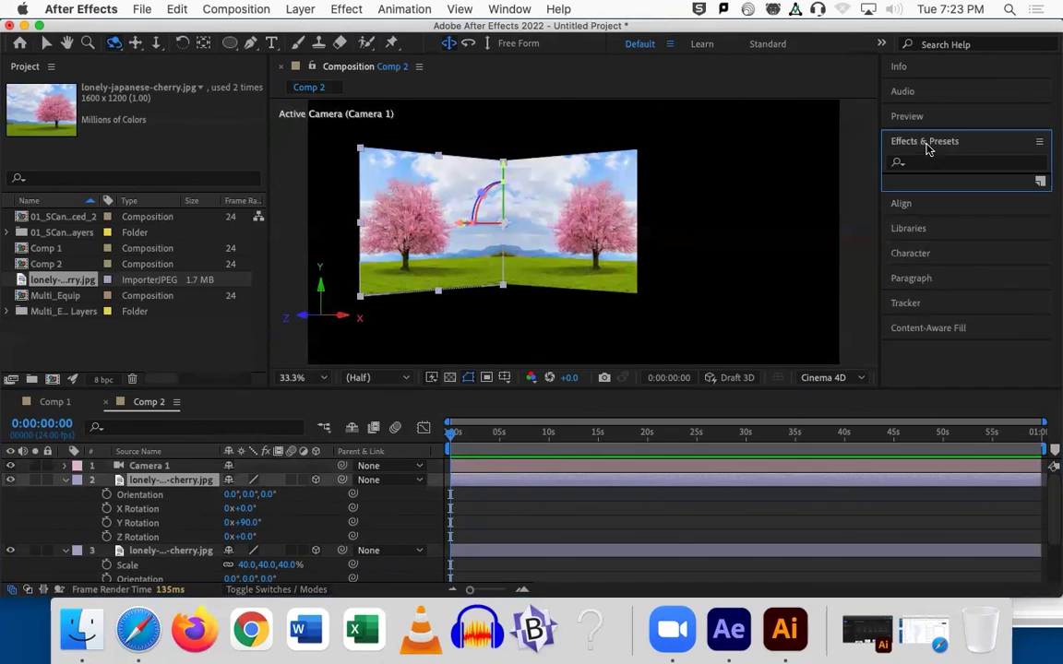
left_click(928, 161)
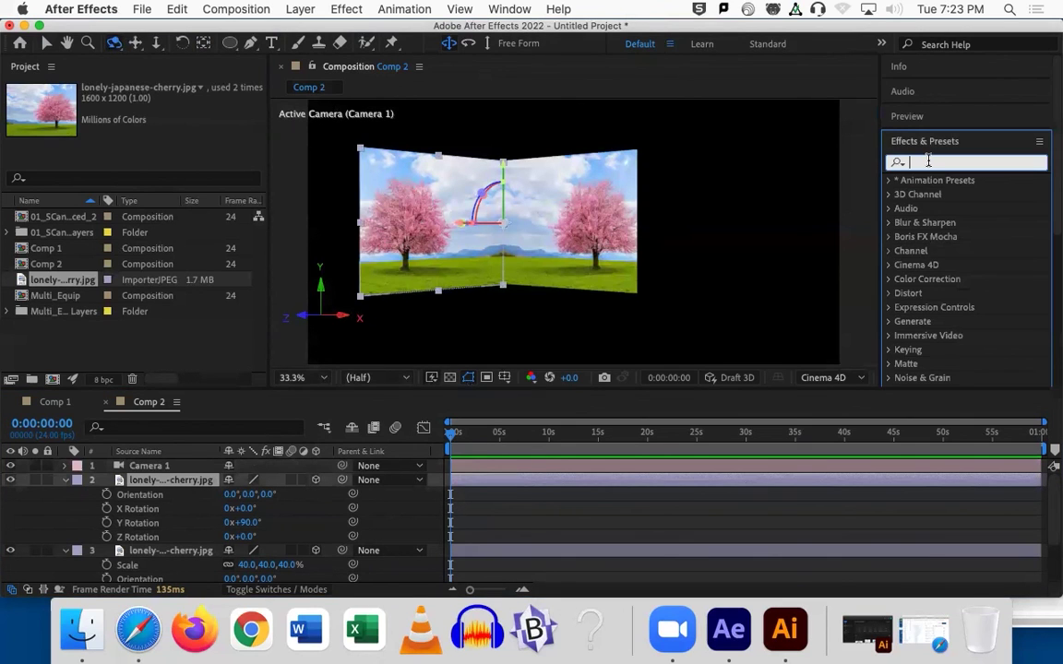
type("blur")
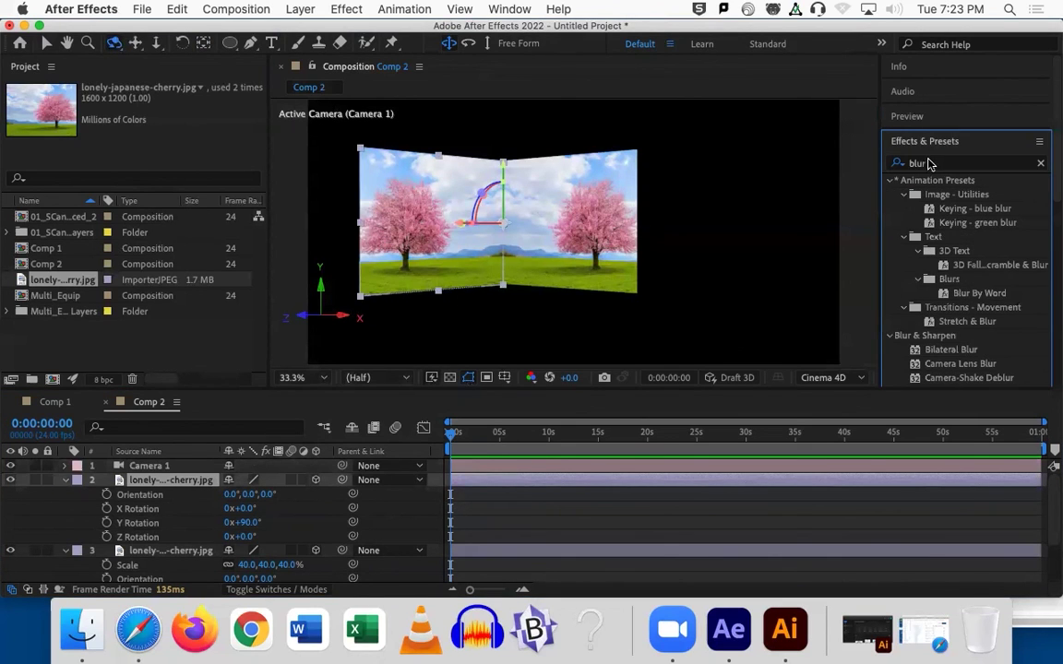
scroll(977, 334, "down", 5)
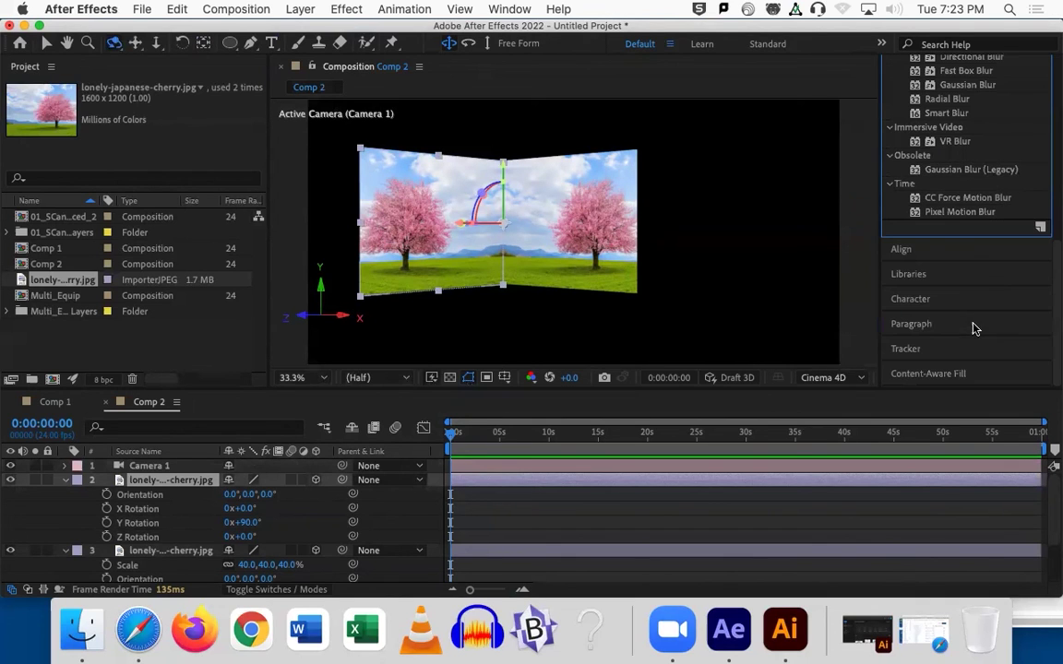
left_click_drag(959, 170, 560, 477)
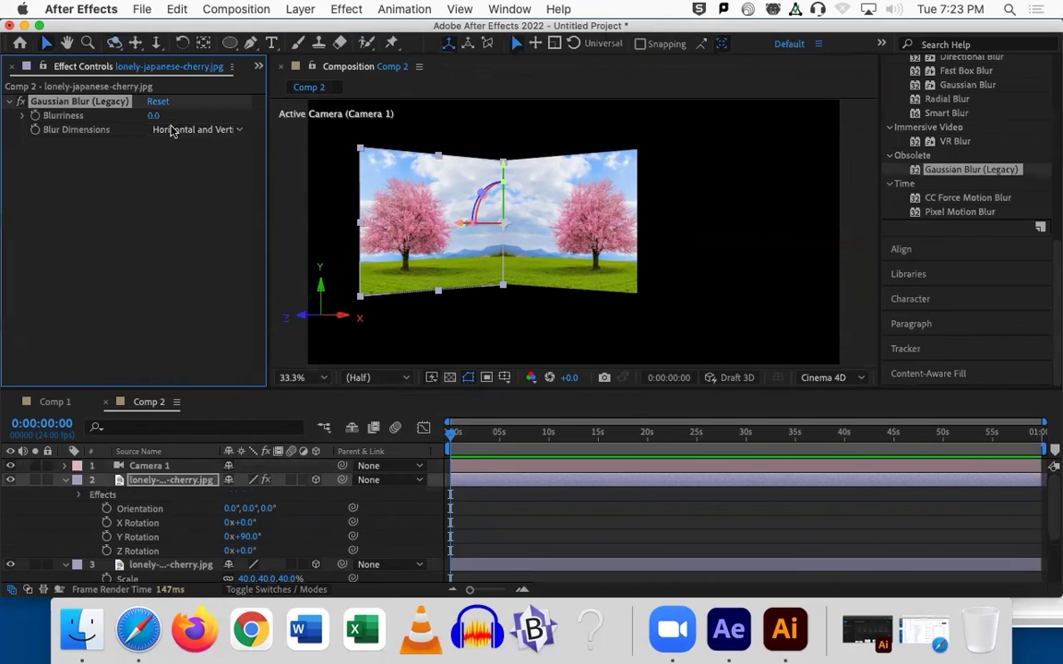
mouse_move(155, 115)
left_mouse_down()
mouse_move(181, 116)
mouse_move(161, 115)
left_mouse_up()
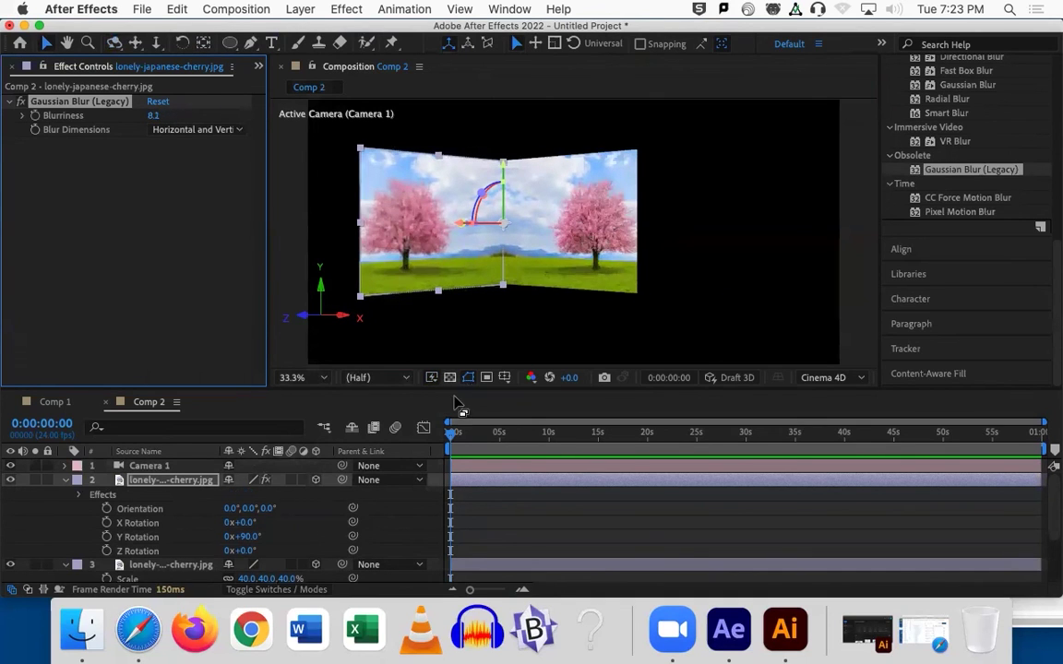
left_click(507, 503)
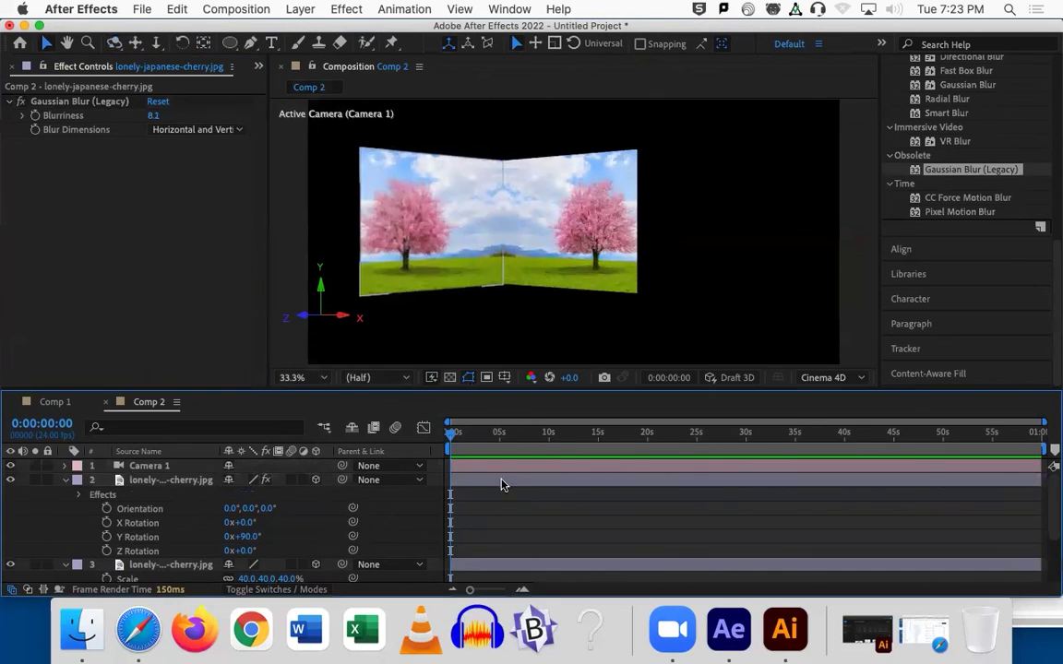
Orbit and pan Camera 1 so the blurred cherry wall faces the view almost head-on and the other wall recedes sharply.
left_click(114, 43)
left_click_drag(506, 230, 530, 226)
left_click(134, 43)
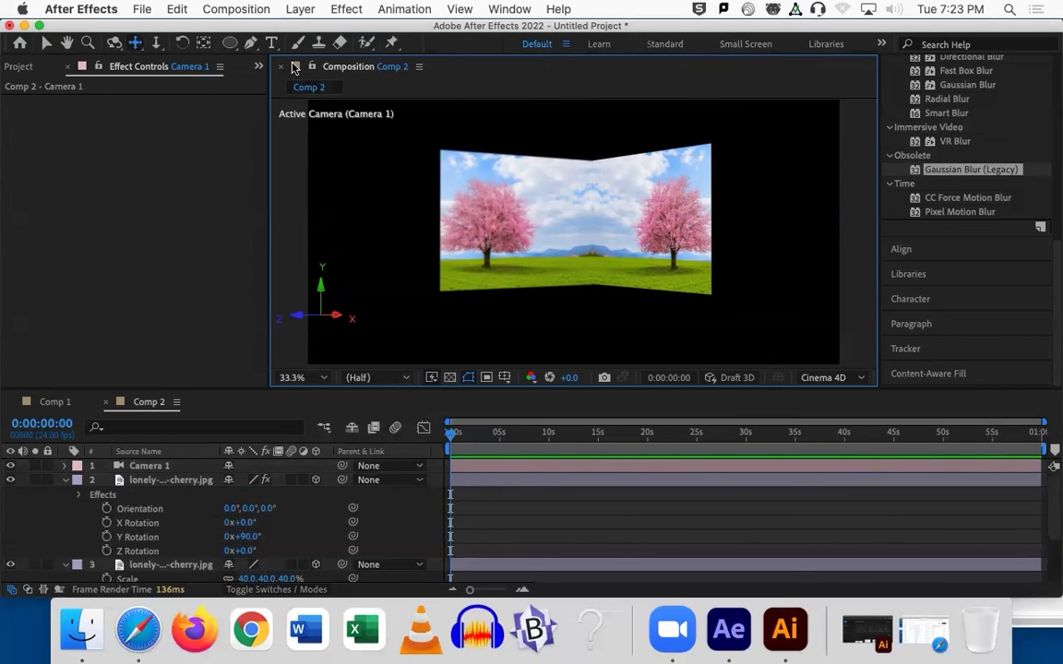
left_click(115, 44)
mouse_move(510, 220)
left_mouse_down()
mouse_move(582, 230)
mouse_move(489, 228)
mouse_move(498, 210)
left_mouse_up()
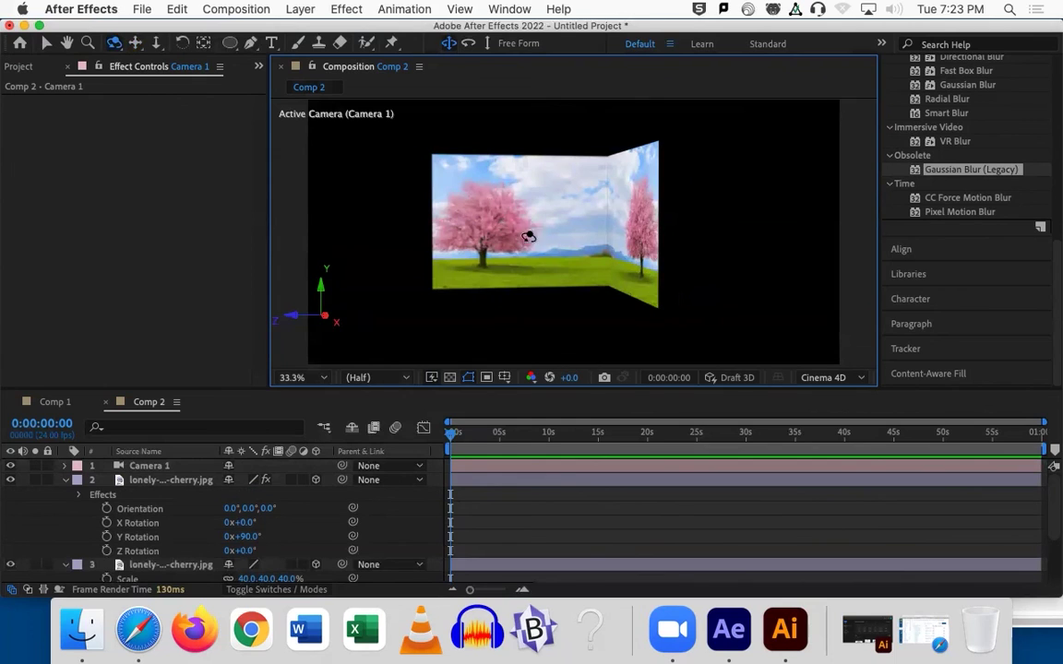
Set the upper cherry image layer's Gaussian Blur Blurriness to 14.3 and deselect the layer with the Selection tool.
left_click(170, 480)
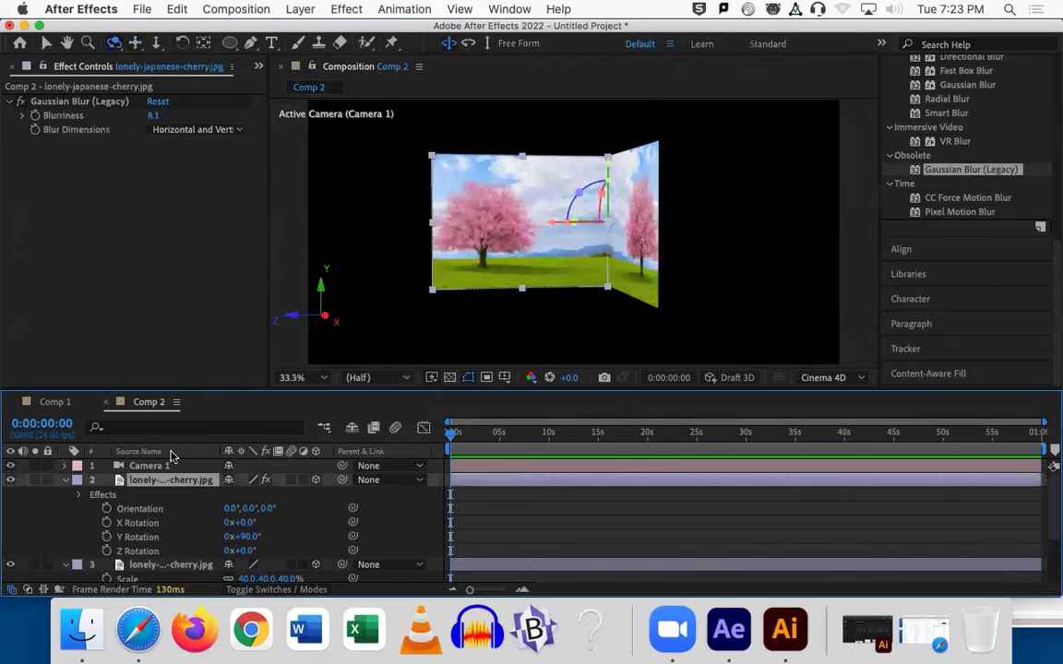
left_click_drag(153, 115, 203, 120)
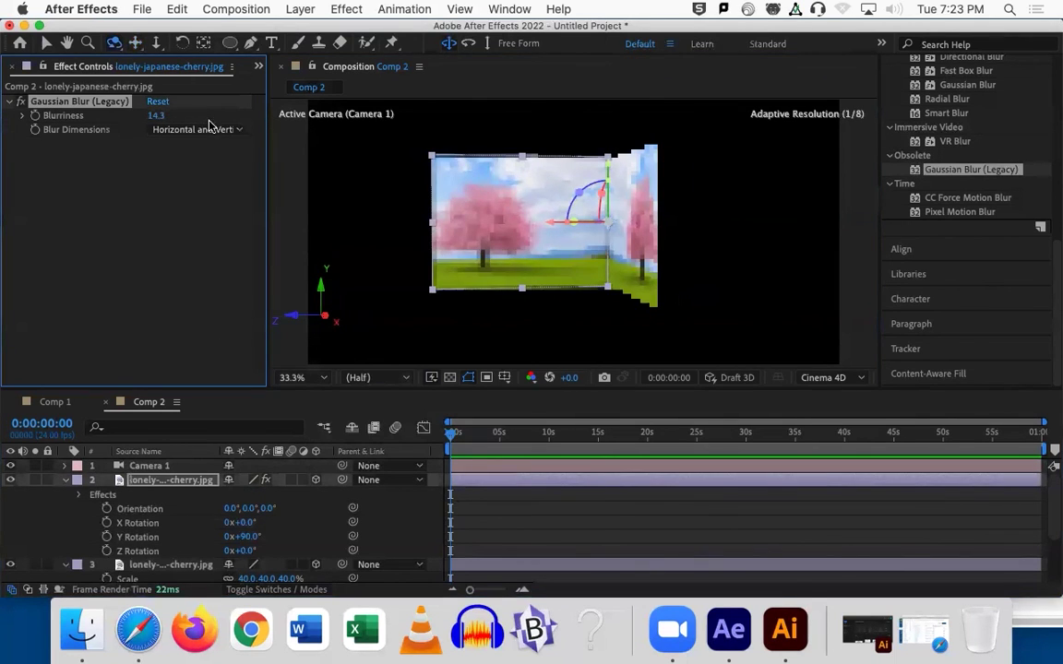
left_click(157, 192)
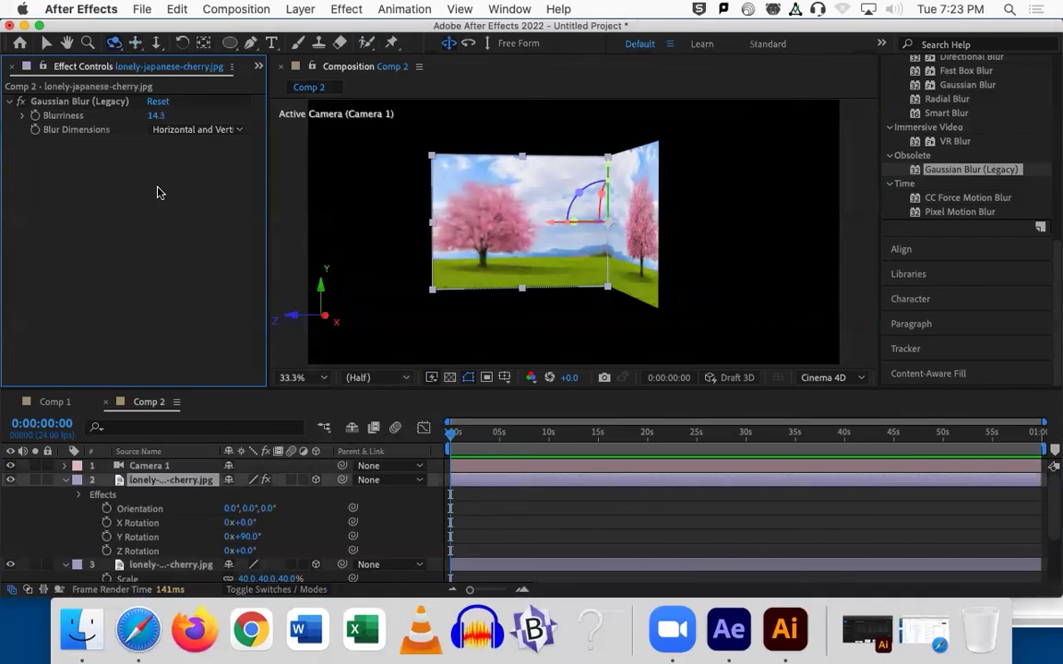
left_click(46, 42)
left_click(494, 511)
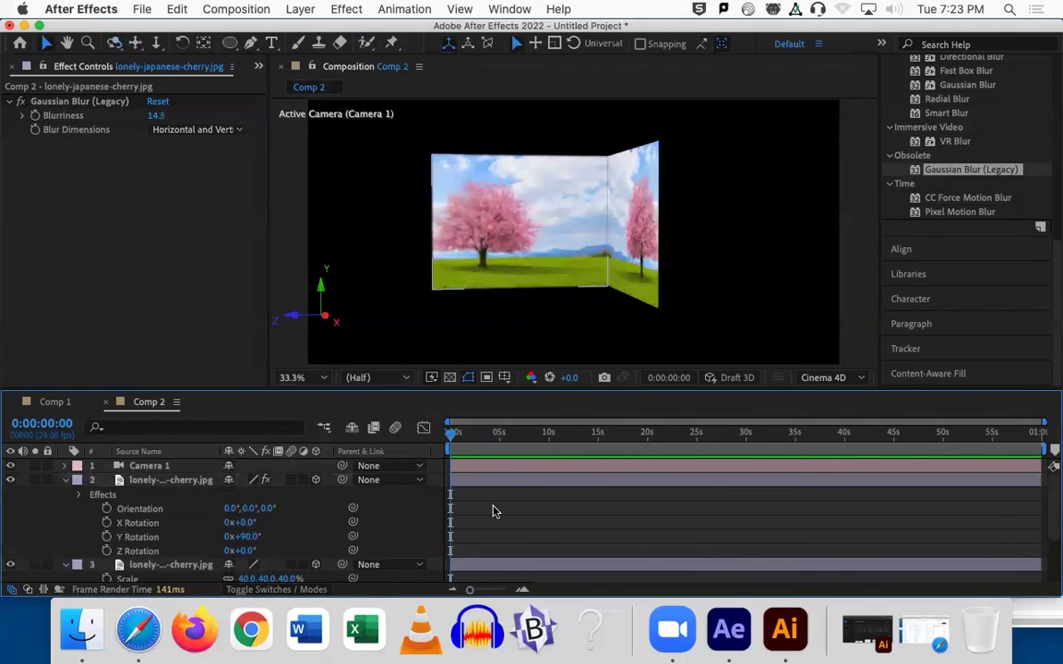
Examine the blurred cherry image beside the sharp one at 100% magnification, and return to a 25% overview of the composition.
left_click(527, 290)
key("/")
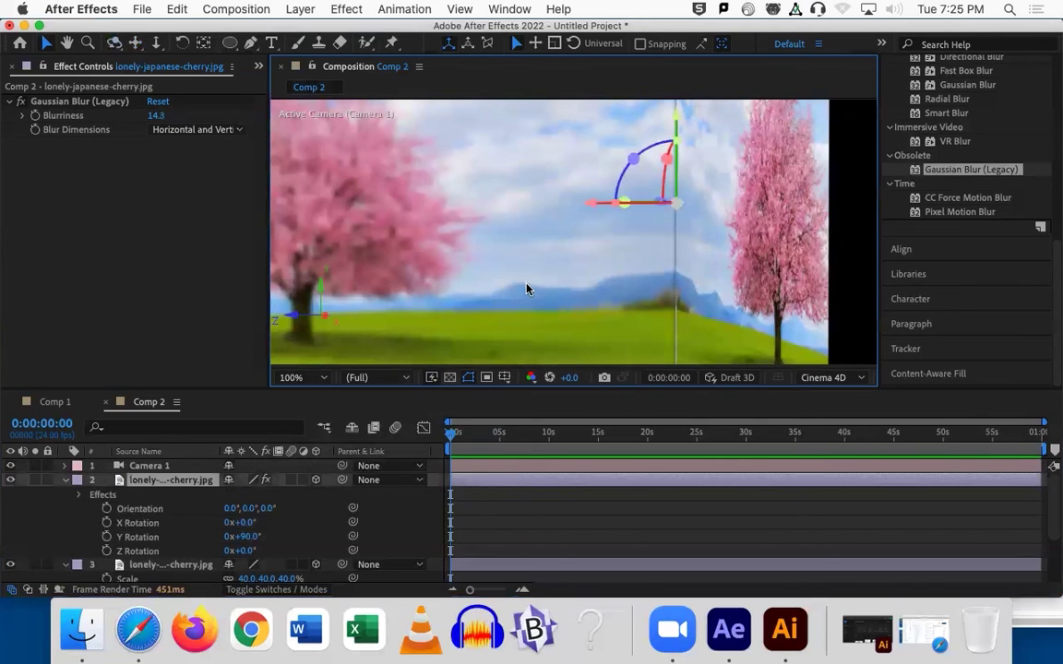
left_click_drag(591, 208, 599, 208)
scroll(526, 330, "down", 2)
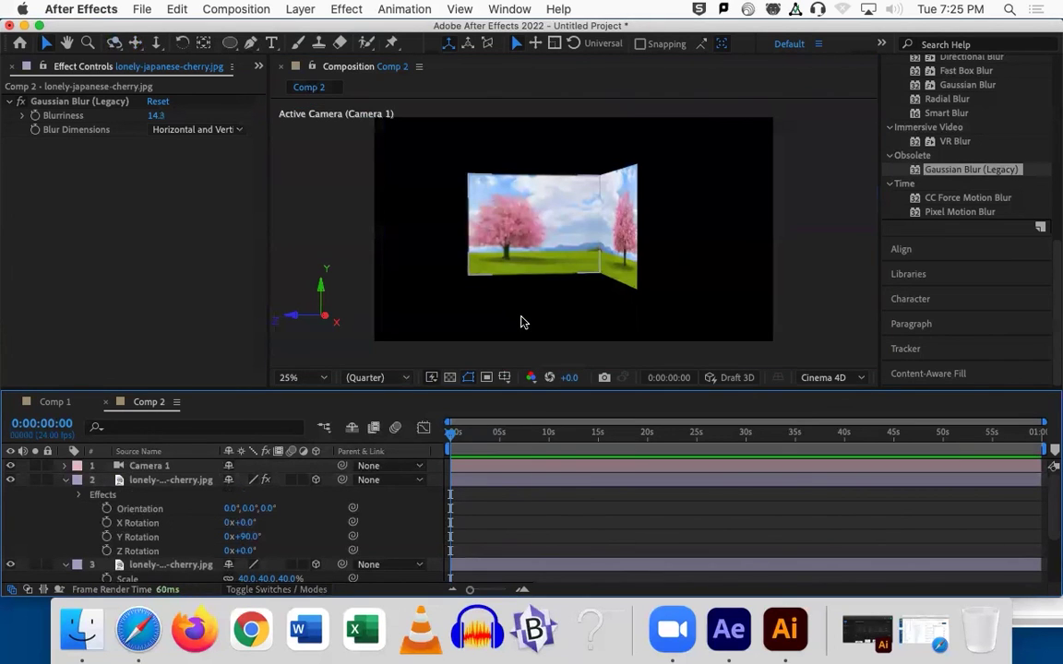